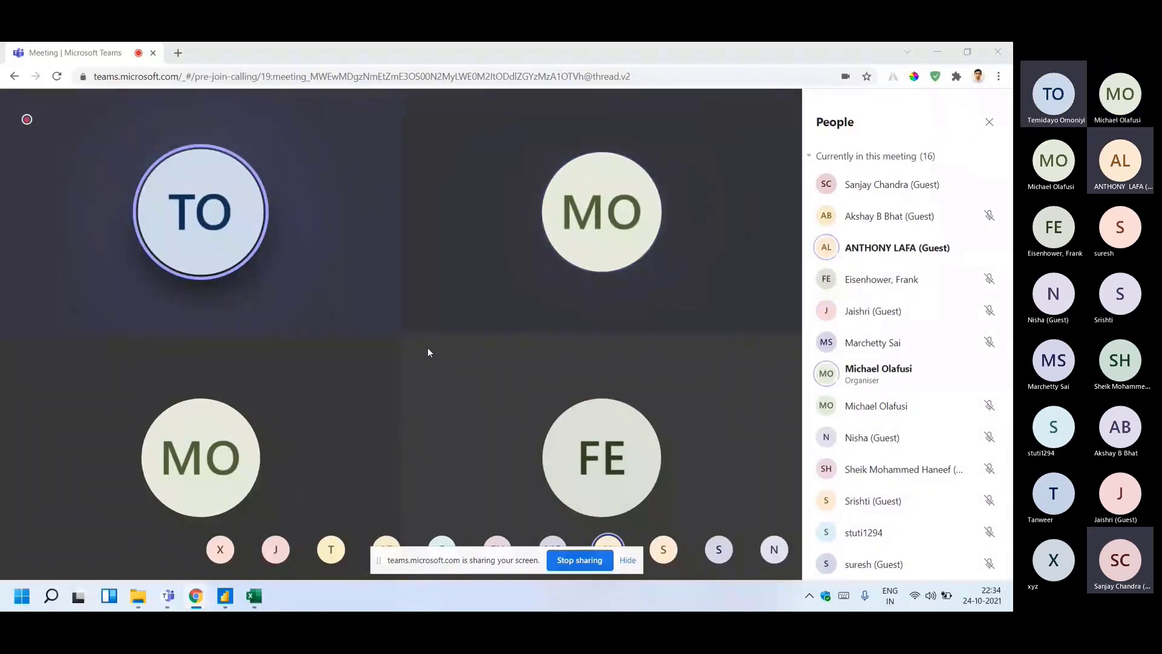
# - Switch to the Excel to DAX workbook and examine the table of S.No, Company, Qty and Price
pyautogui.moveTo(409, 343)
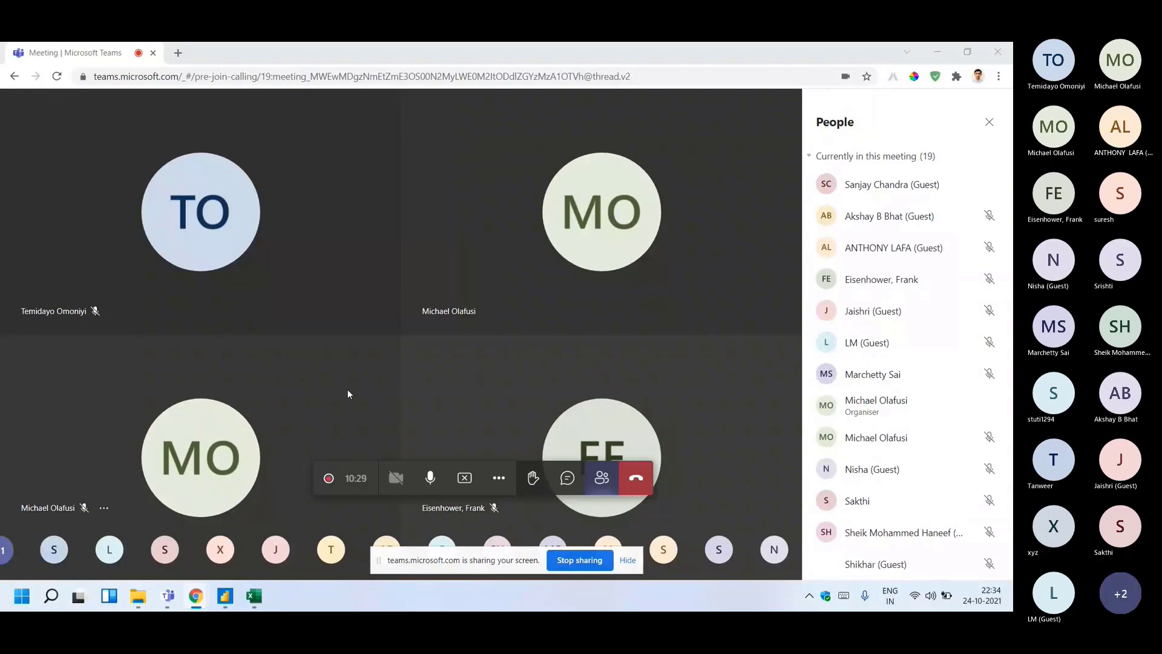
pyautogui.click(254, 599)
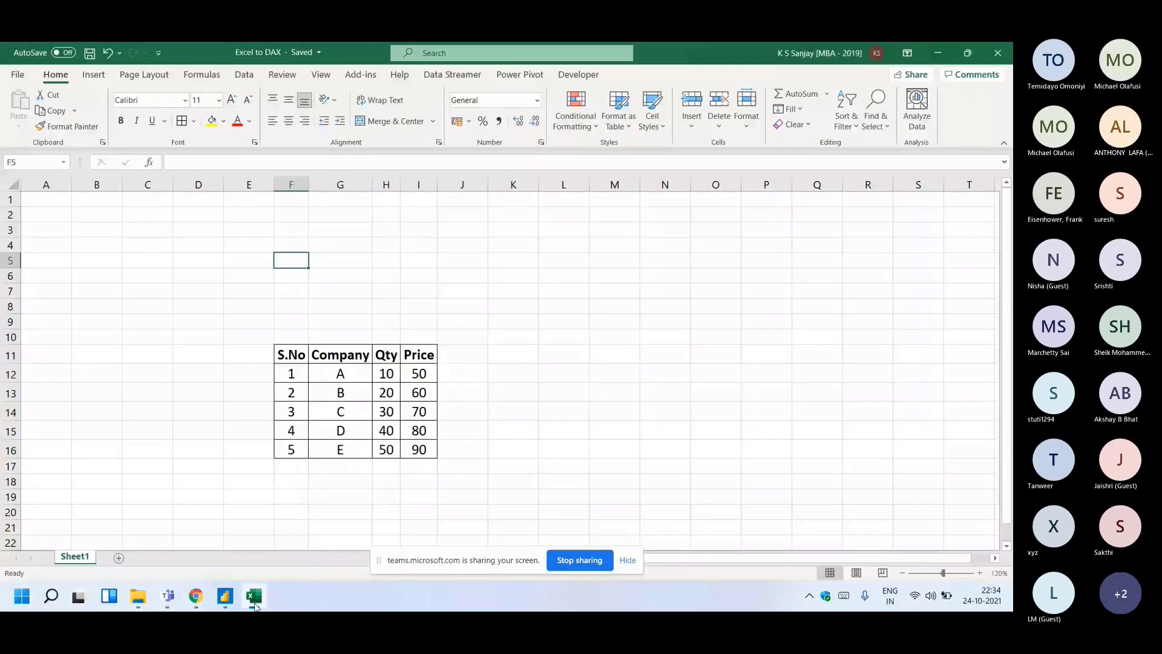
pyautogui.scroll(-2, 381, 402)
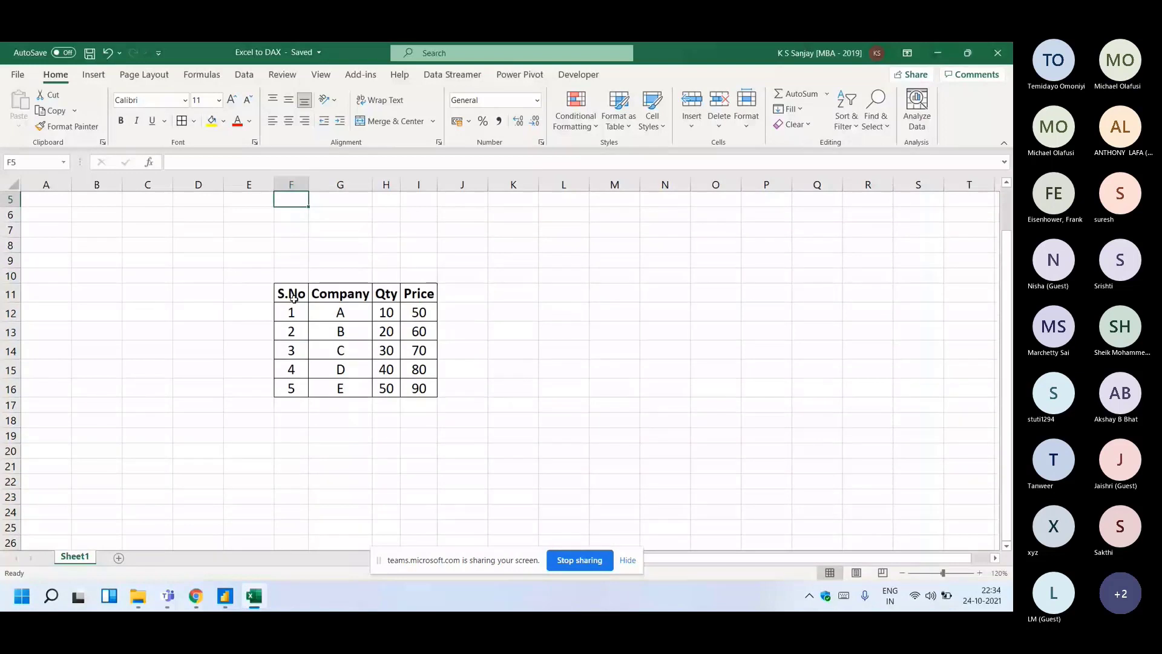
pyautogui.click(293, 297)
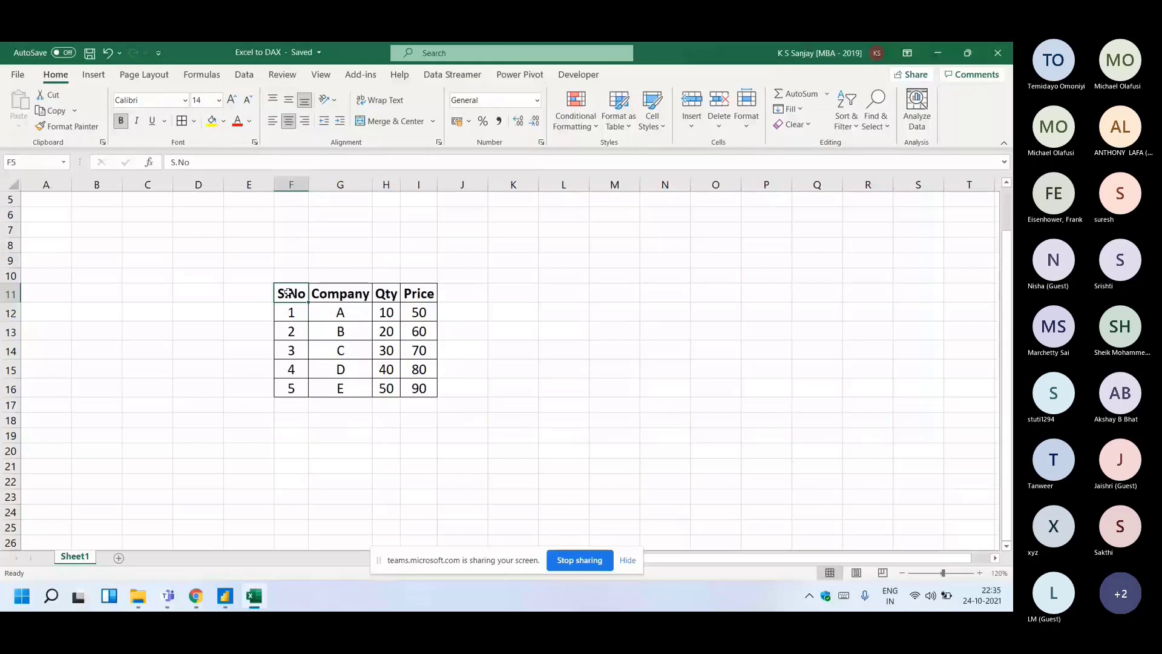
pyautogui.moveTo(340, 312); pyautogui.dragTo(342, 333)
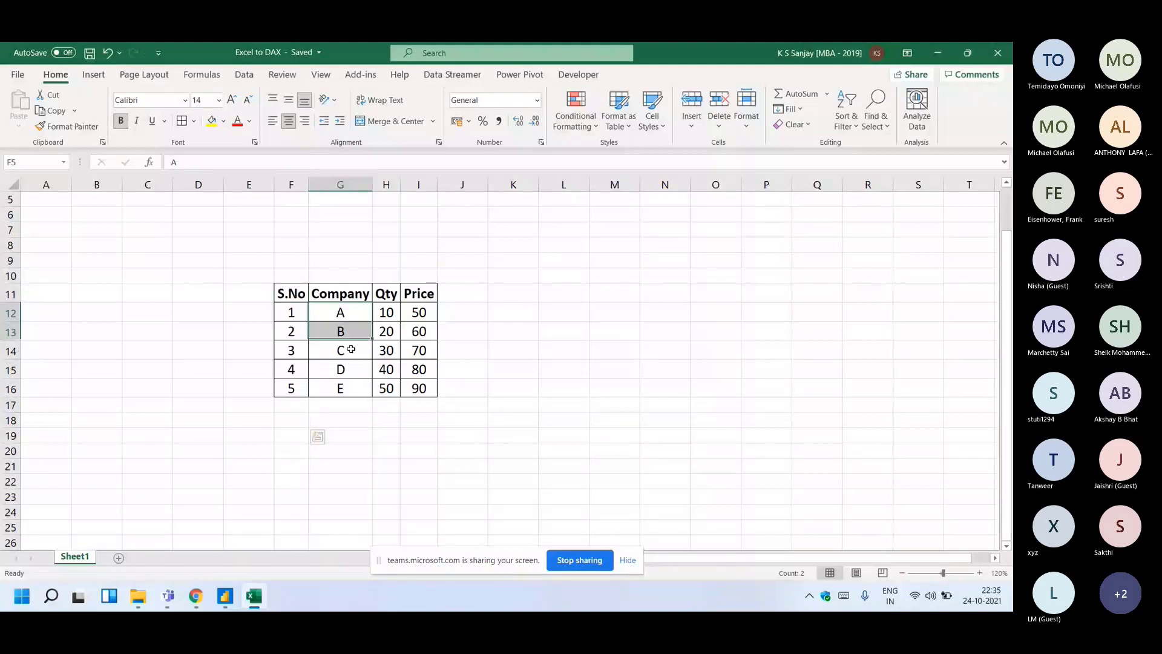
pyautogui.moveTo(419, 313); pyautogui.dragTo(417, 388)
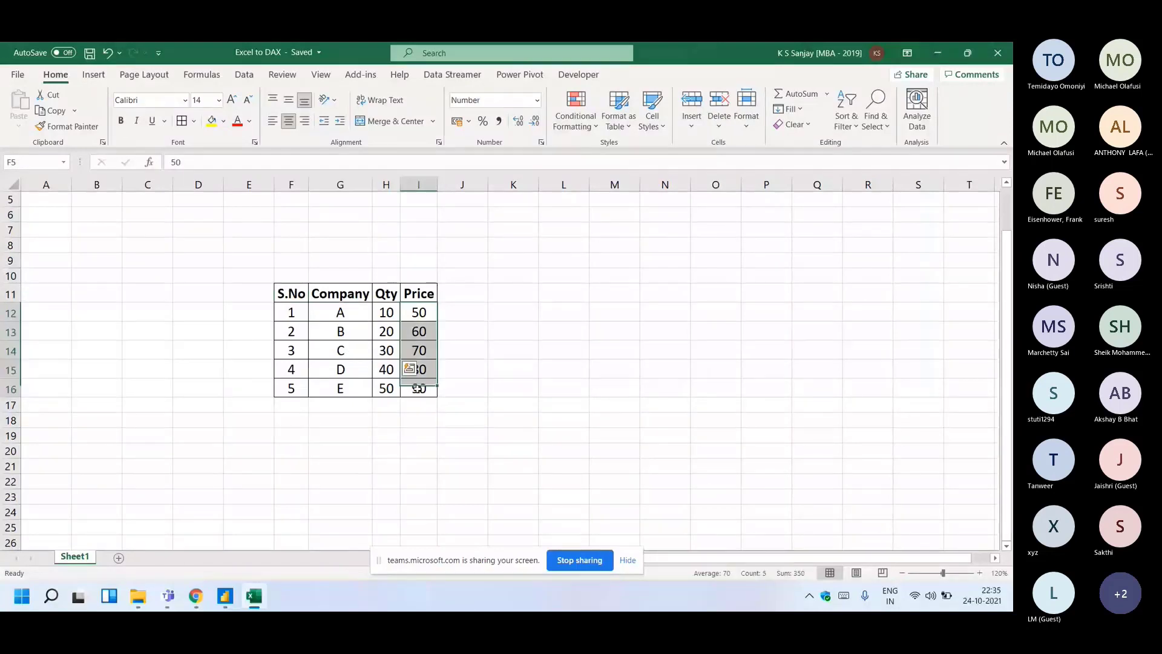
# - Enter the bold header Total Sales in cell L11 and fit column L's width to it
pyautogui.click(497, 294)
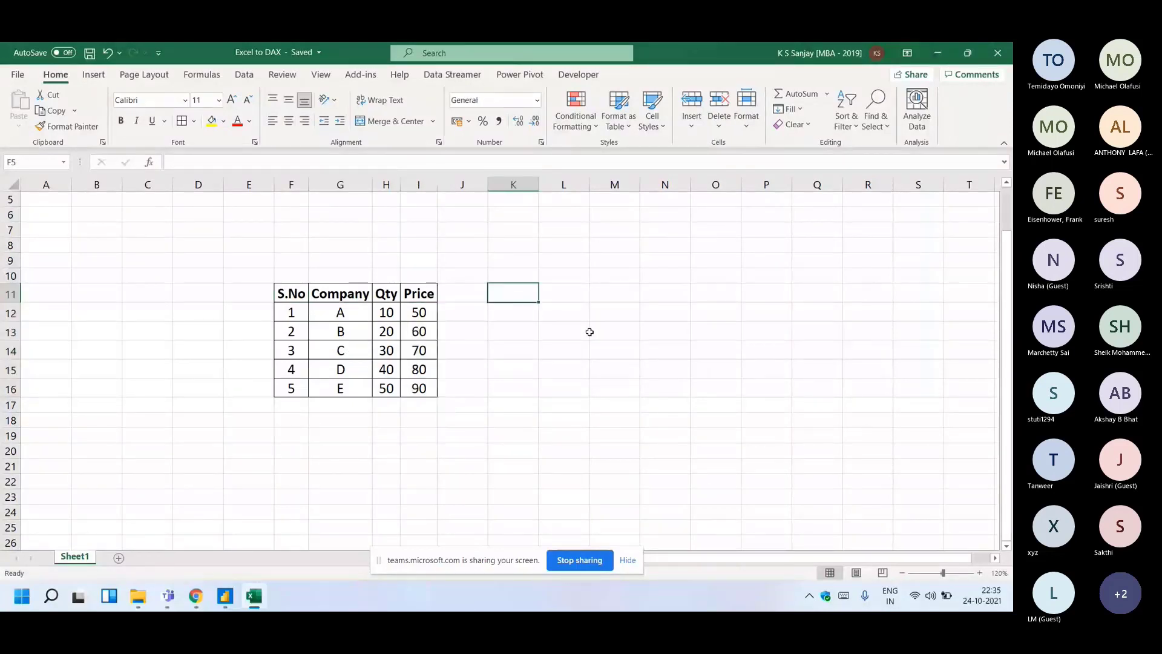
pyautogui.press('Right')
pyautogui.write('Sales')
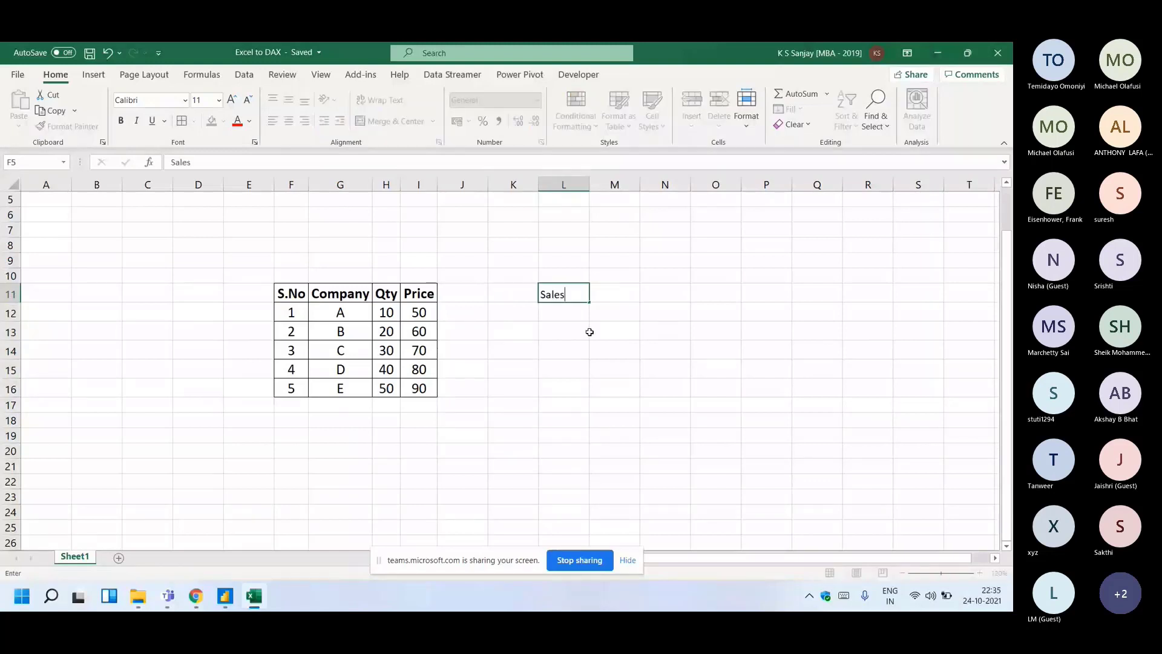
pyautogui.hotkey('ctrl', 'Return')
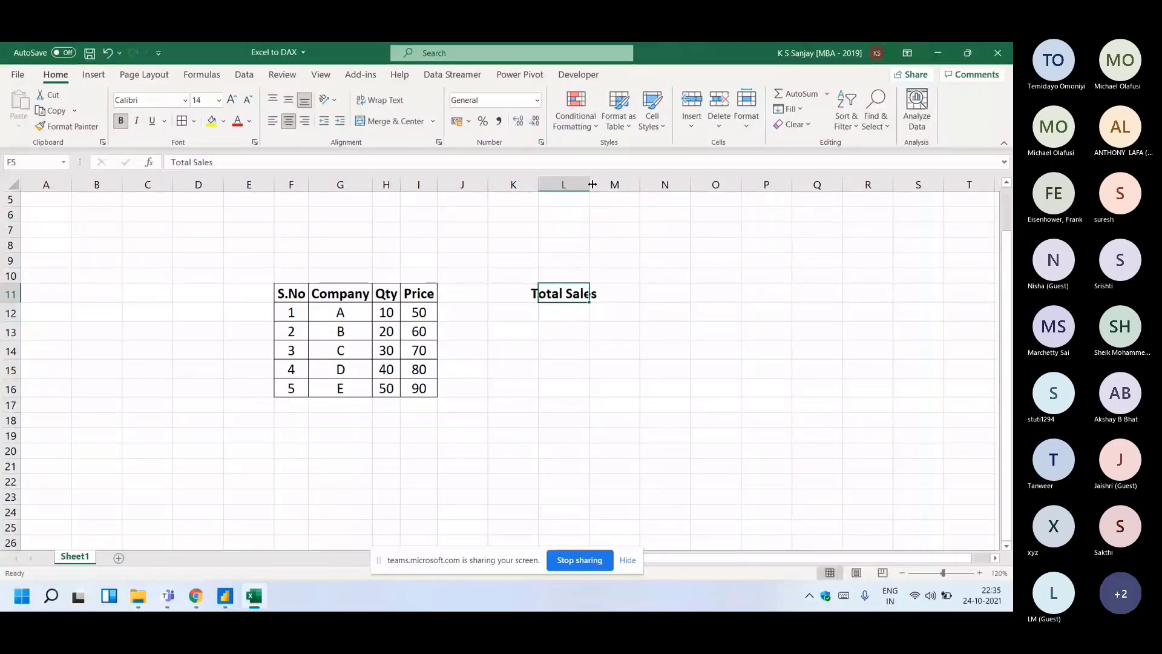
pyautogui.doubleClick(592, 185)
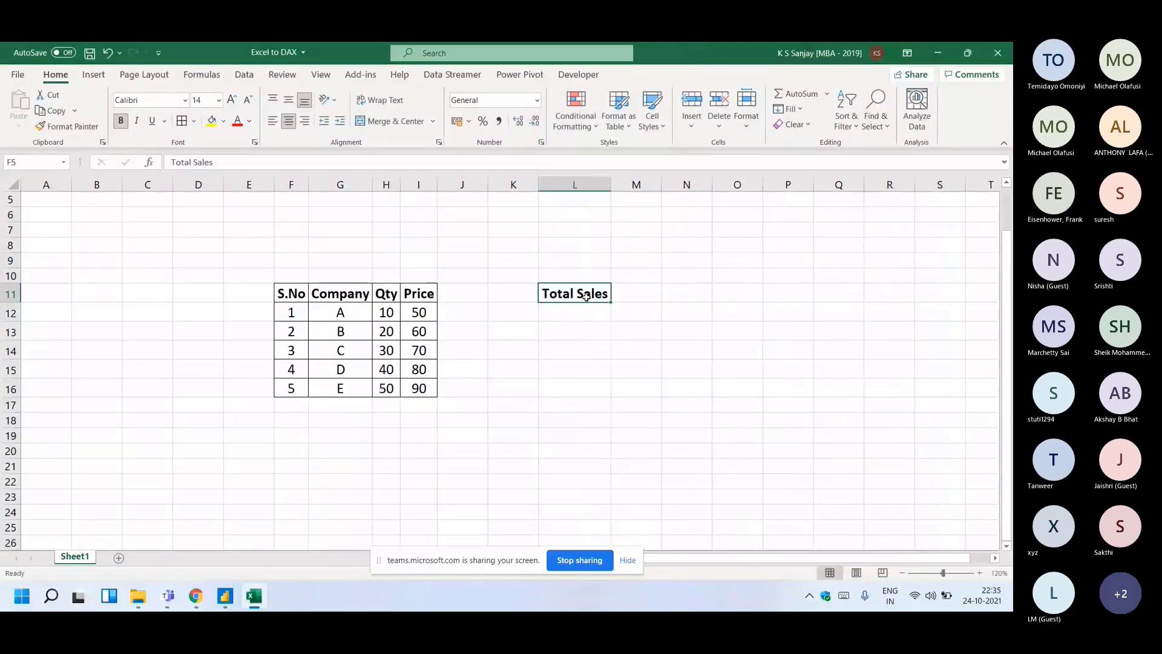
# - Calculate total sales in L12 with =SUMPRODUCT(H12:H16,I12:I16)
pyautogui.click(582, 325)
pyautogui.click(577, 314)
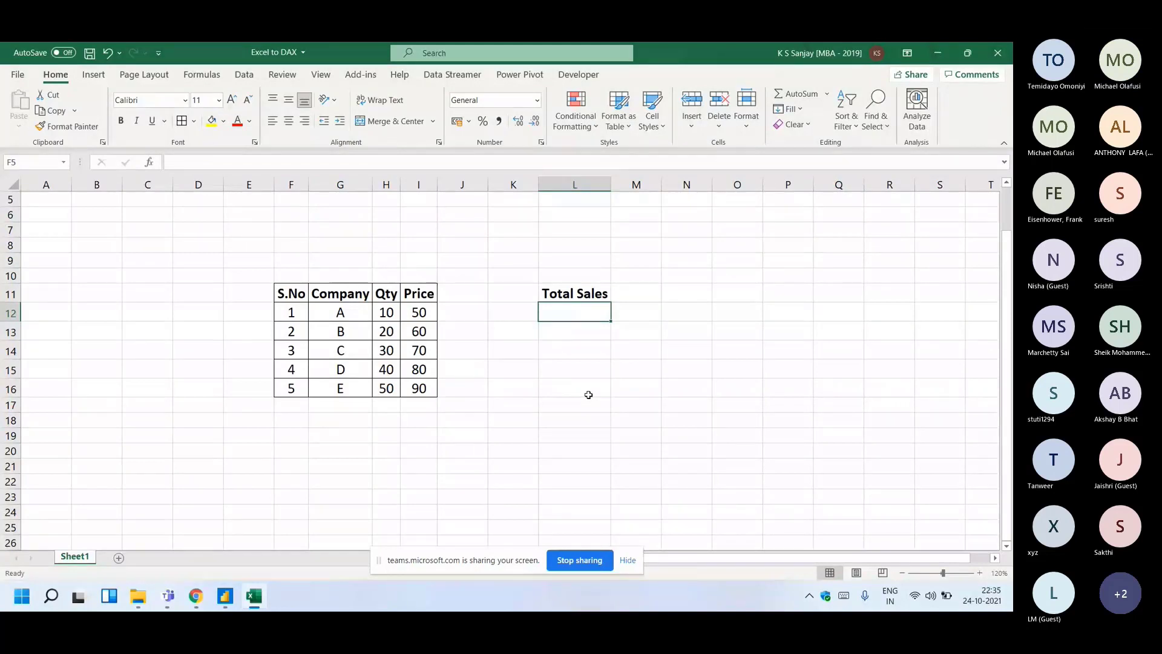
pyautogui.press('Up')
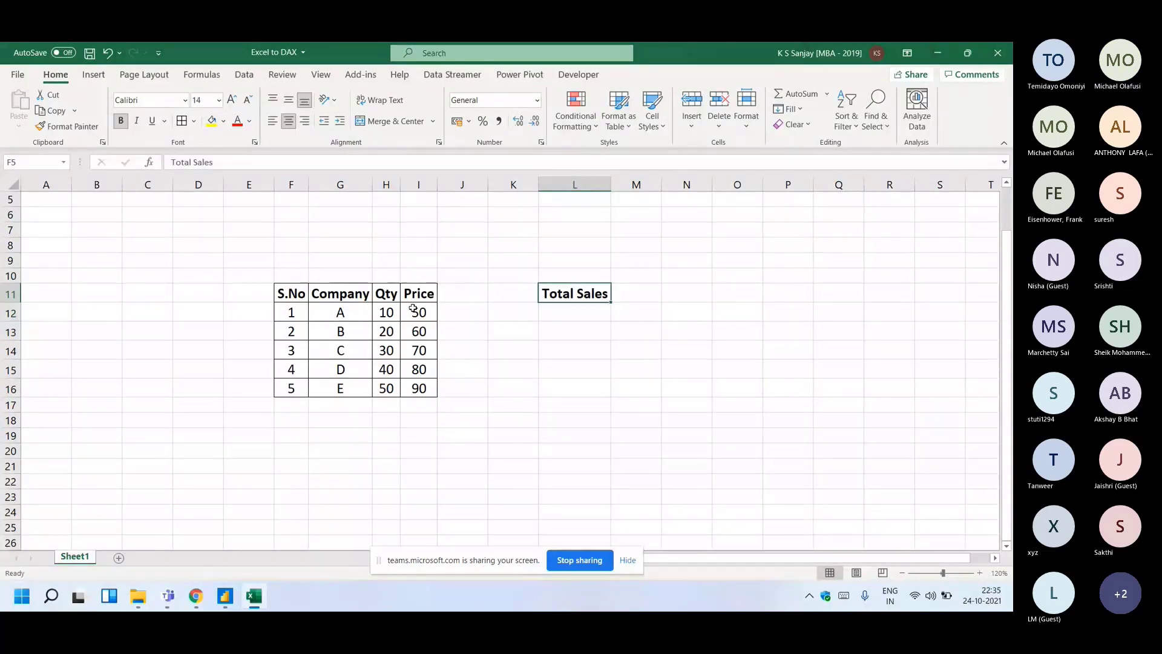
pyautogui.click(390, 312)
pyautogui.click(578, 296)
pyautogui.click(581, 317)
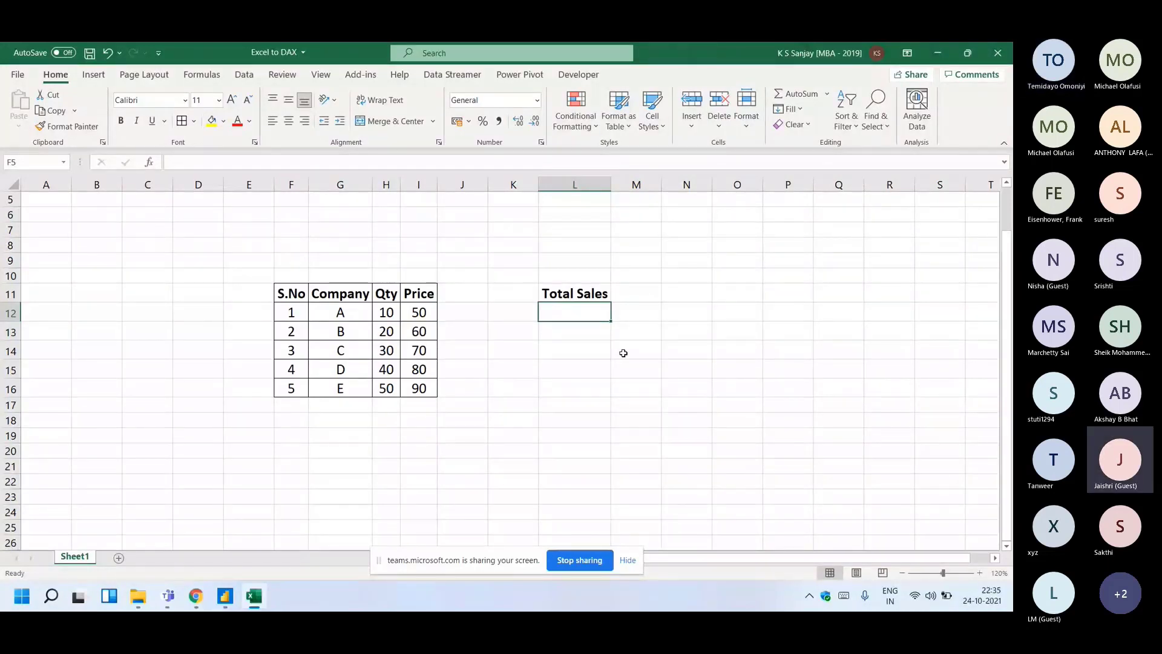
pyautogui.write('=SUMPRODUCT(')
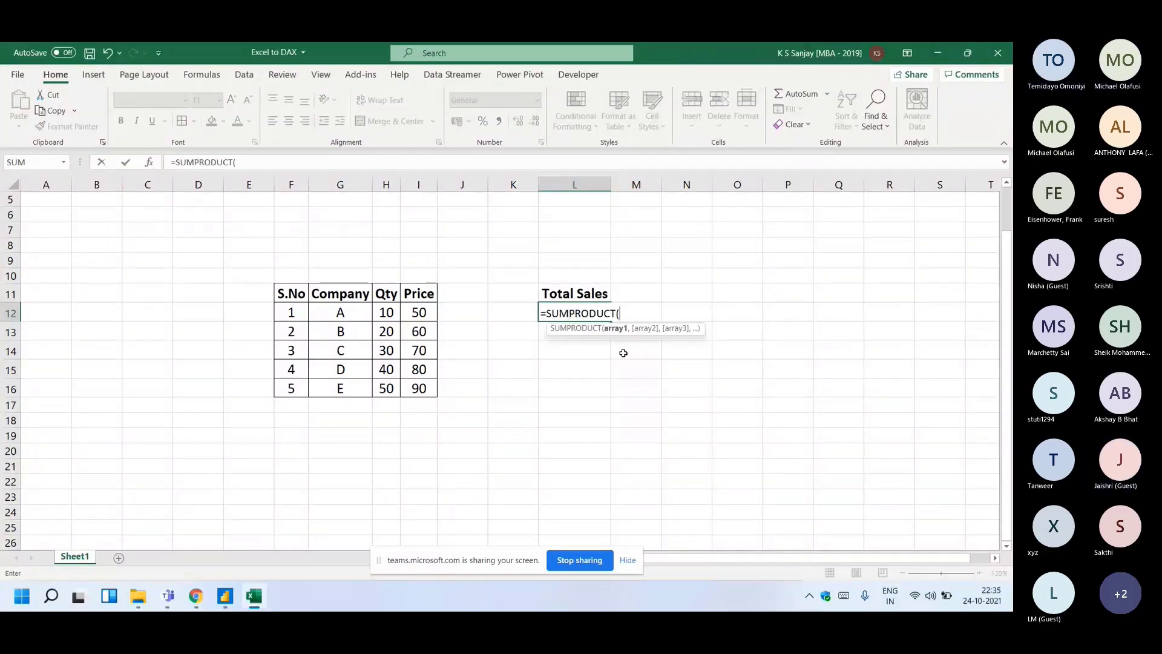
pyautogui.moveTo(386, 312); pyautogui.dragTo(392, 389)
pyautogui.write(',')
pyautogui.moveTo(419, 312); pyautogui.dragTo(421, 388)
pyautogui.press('Return')
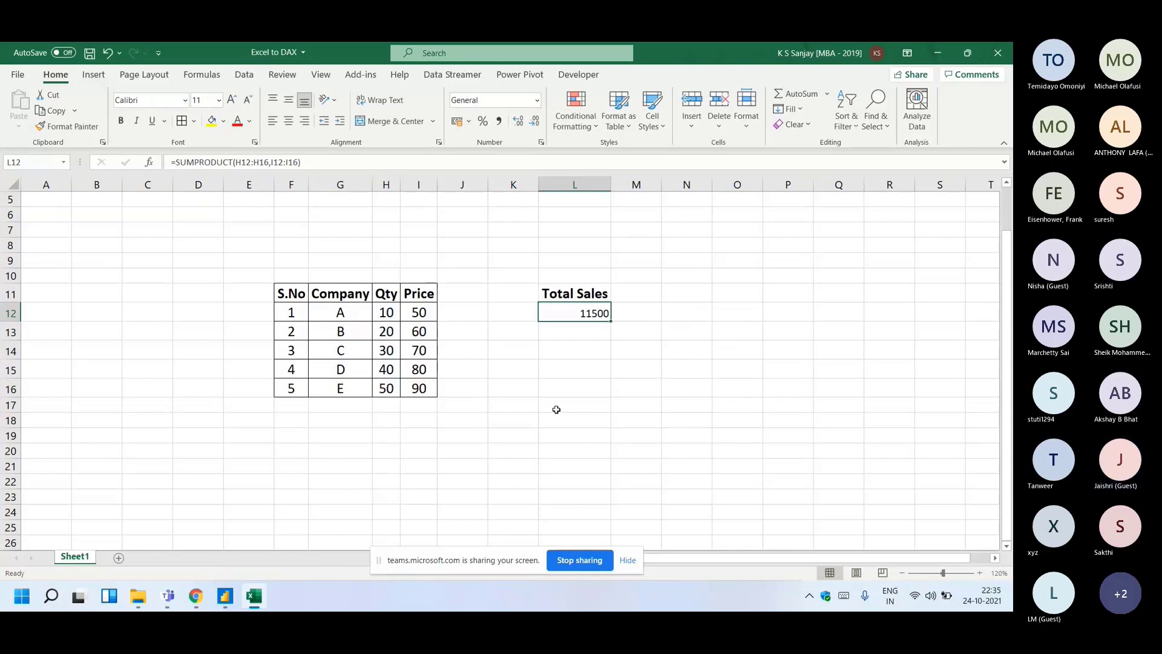
# - Multiply quantity by price in J12 with =H12*I12 and fill the formula down to J16
pyautogui.press('Left')
pyautogui.press('Left')
pyautogui.write('=H12*I12')
pyautogui.hotkey('ctrl', 'Return')
pyautogui.moveTo(487, 321); pyautogui.dragTo(474, 391)
# - Sum the row products J12:J16 in cell J17 and make the total bold
pyautogui.click(463, 405)
pyautogui.hotkey('alt', '=')
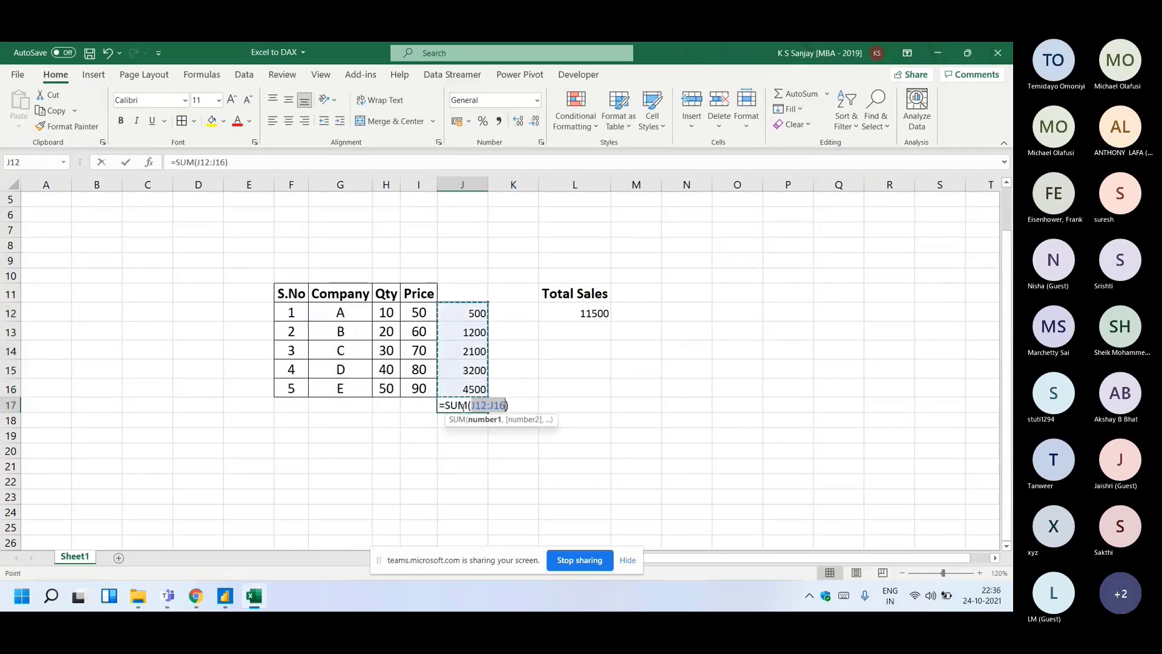
pyautogui.hotkey('ctrl', 'Return')
pyautogui.hotkey('ctrl', 'b')
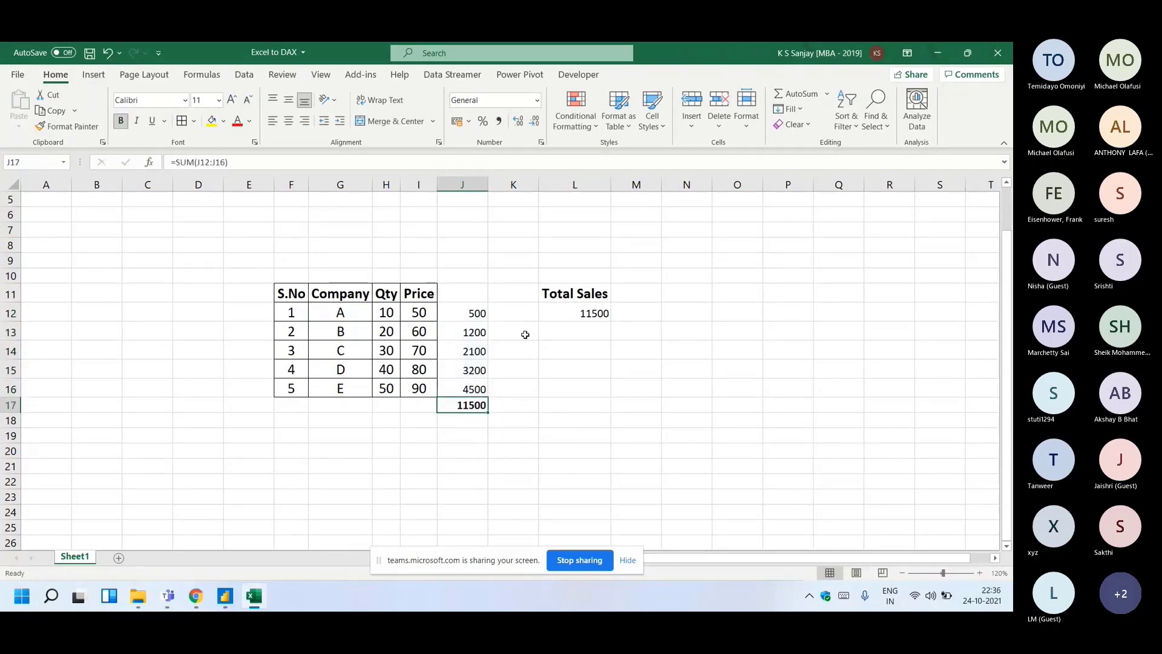
# - Apply a red font colour to the total of the row products in J17
pyautogui.moveTo(474, 313); pyautogui.dragTo(475, 381)
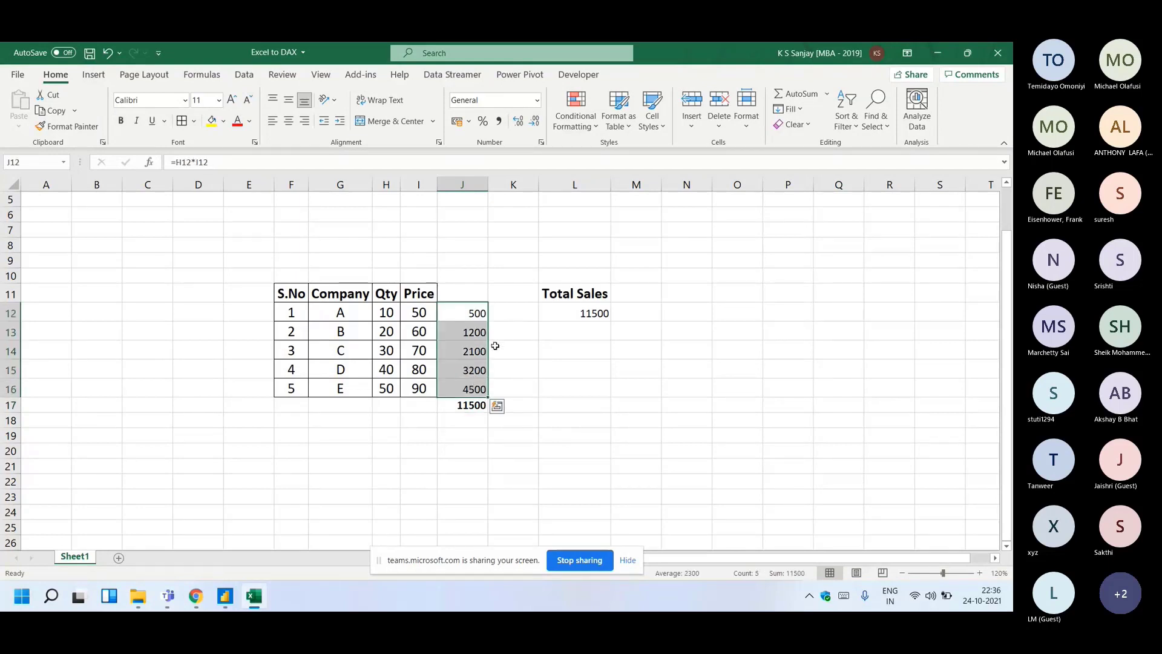
pyautogui.moveTo(339, 245); pyautogui.dragTo(635, 275)
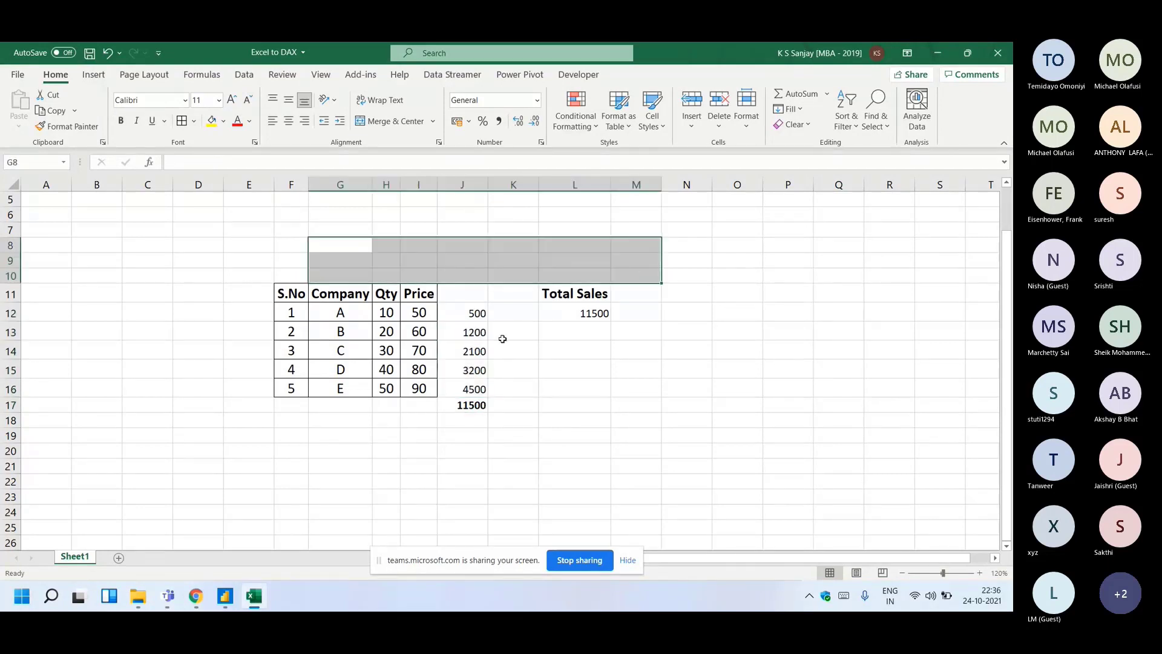
pyautogui.click(475, 315)
pyautogui.moveTo(475, 315); pyautogui.dragTo(472, 403)
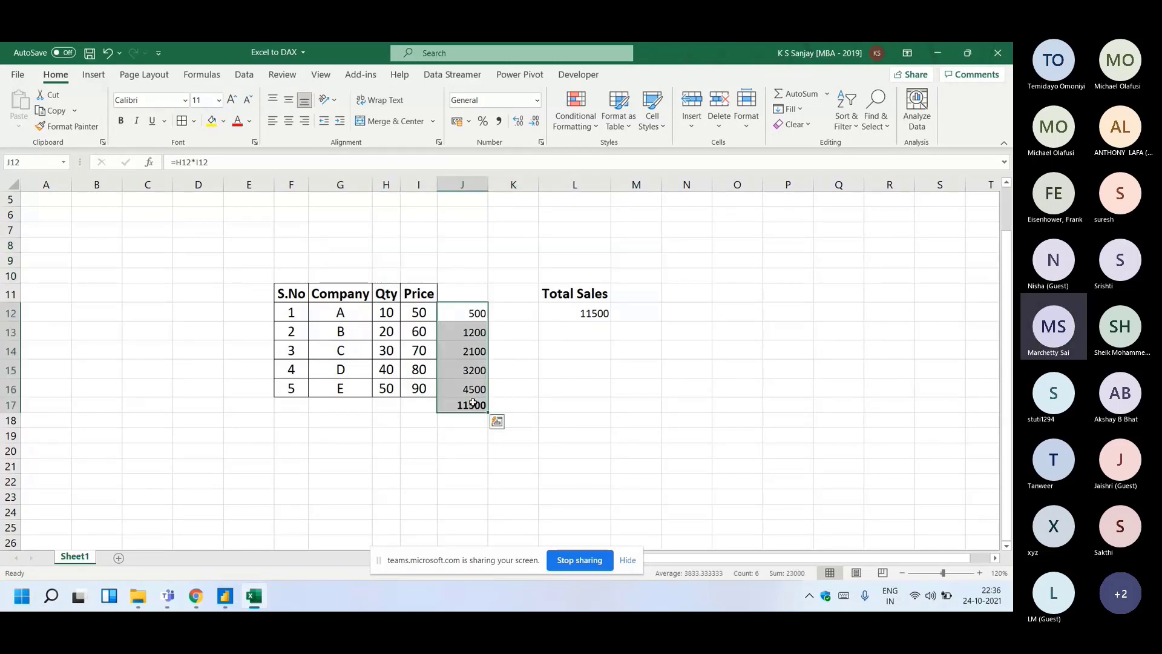
pyautogui.click(473, 404)
pyautogui.click(237, 121)
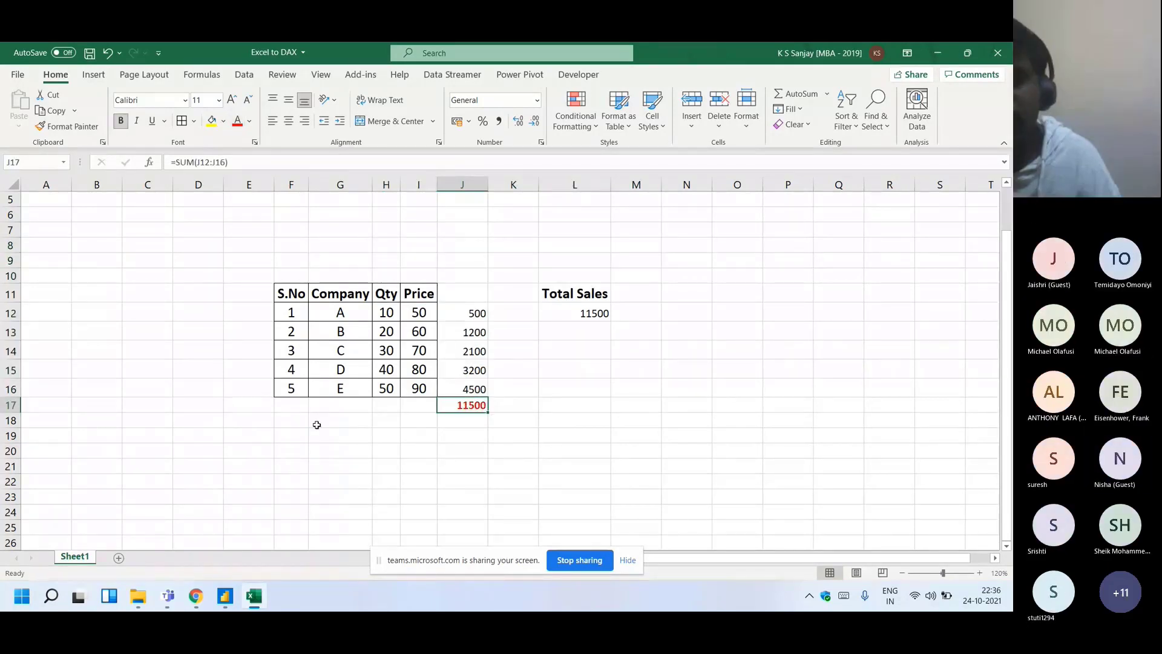
# - Switch to Power BI Desktop and show the report view of the DAX Totals file
pyautogui.hotkey('alt', 'Tab')
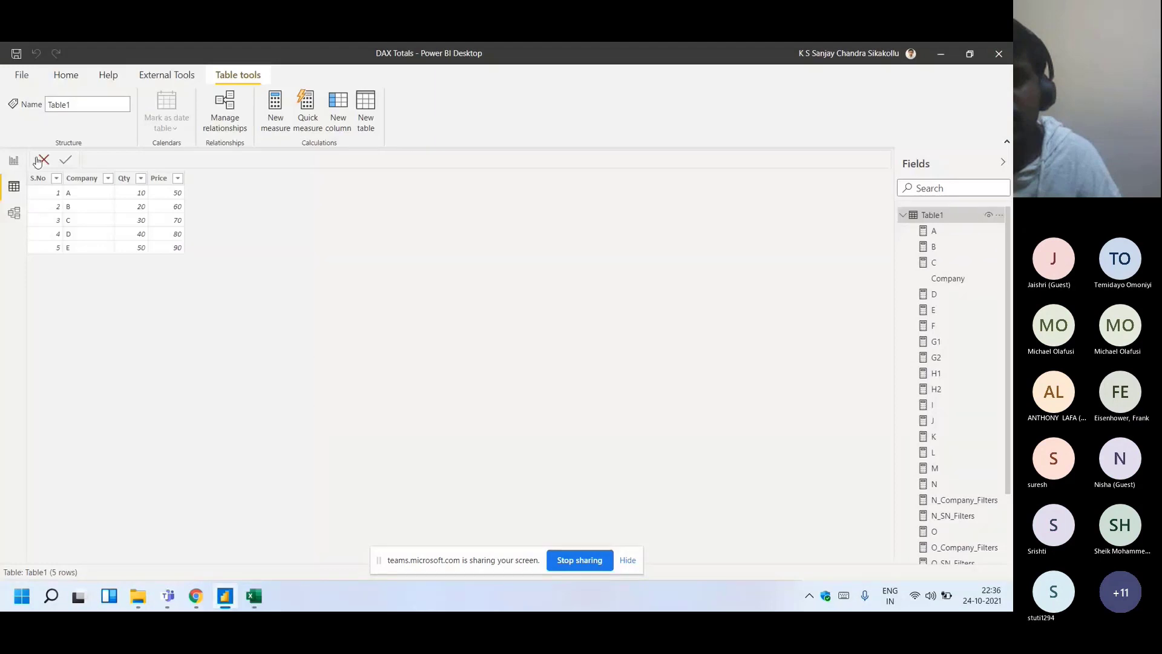
pyautogui.click(13, 160)
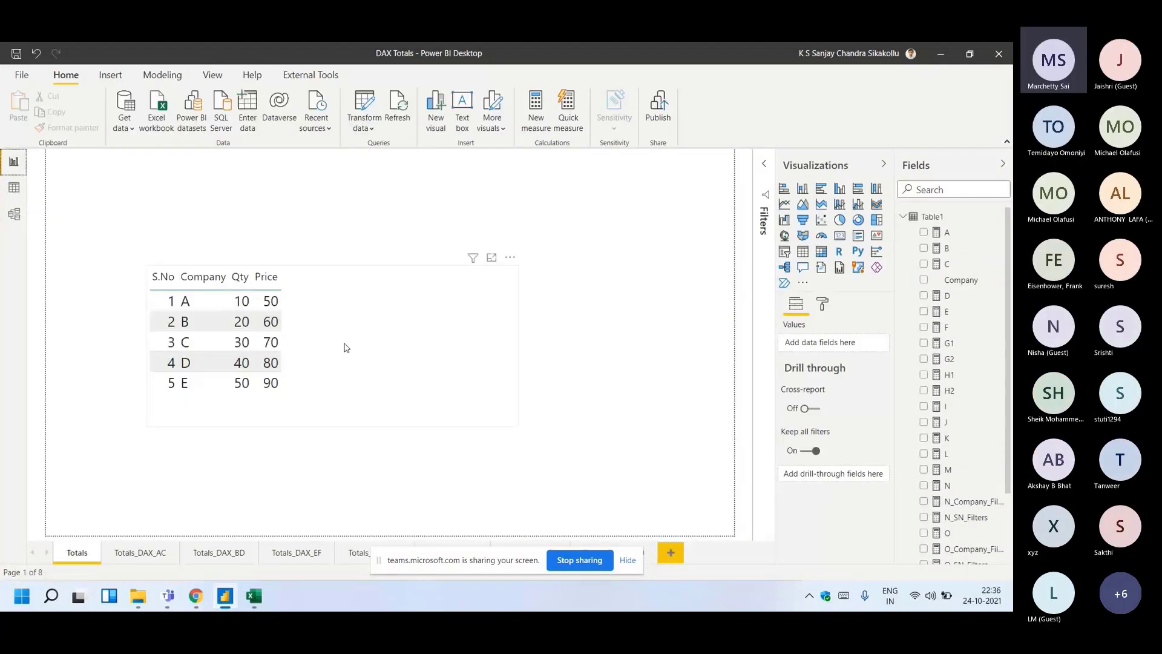
# - Switch back to Excel and highlight the row products in J12:J16 with a yellow fill
pyautogui.click(270, 597)
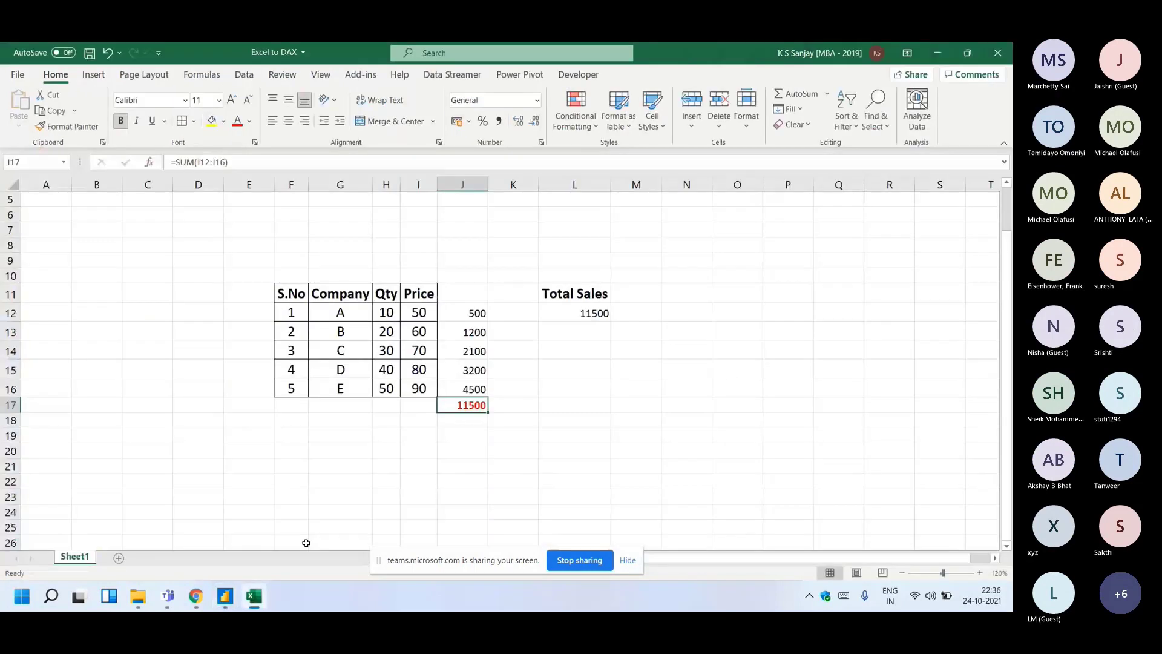
pyautogui.moveTo(477, 311); pyautogui.dragTo(473, 389)
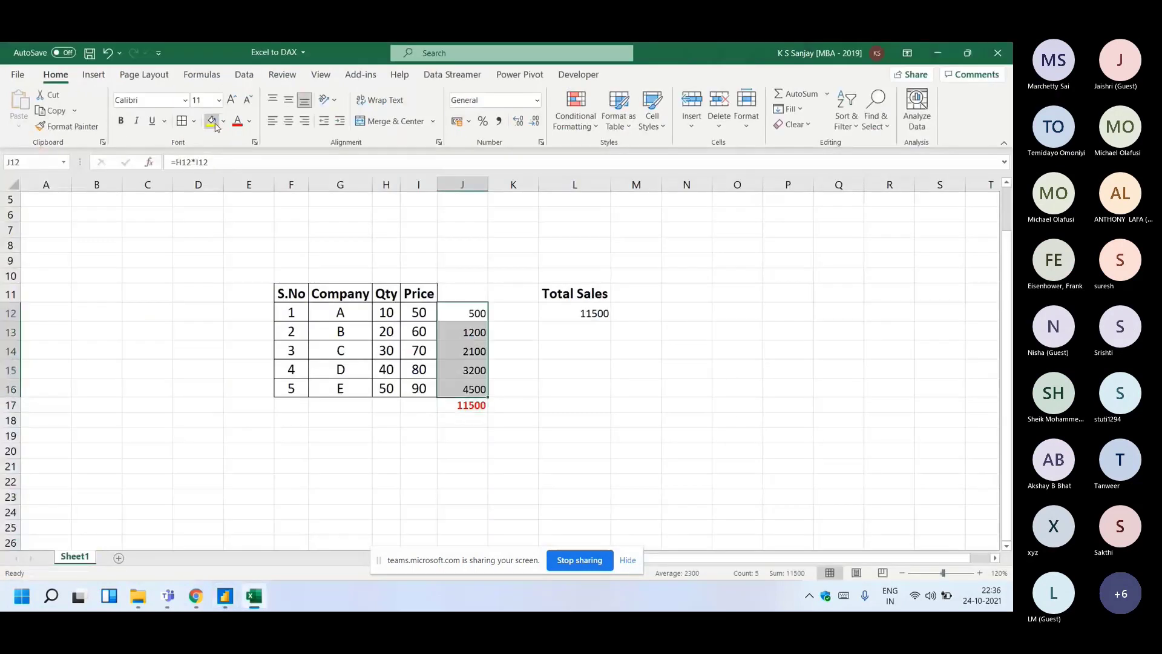
pyautogui.click(212, 121)
pyautogui.click(462, 405)
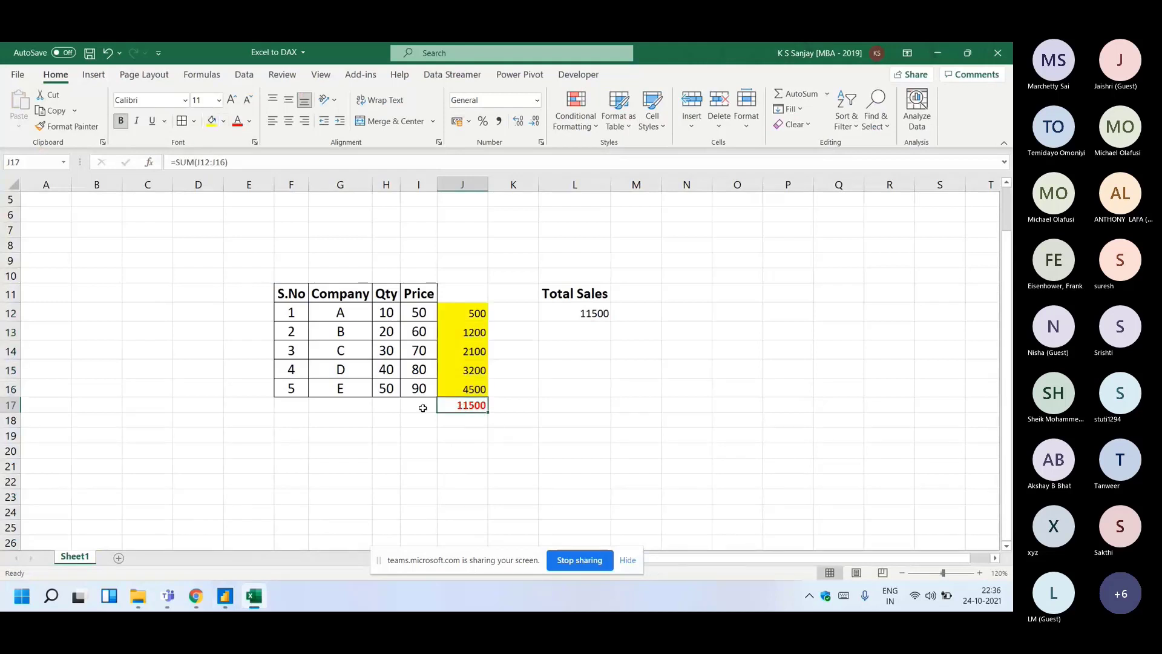
# - Sum the Price values I12:I16 in cell I17
pyautogui.click(422, 408)
pyautogui.hotkey('alt', '=')
pyautogui.press('Return')
pyautogui.press('Up')
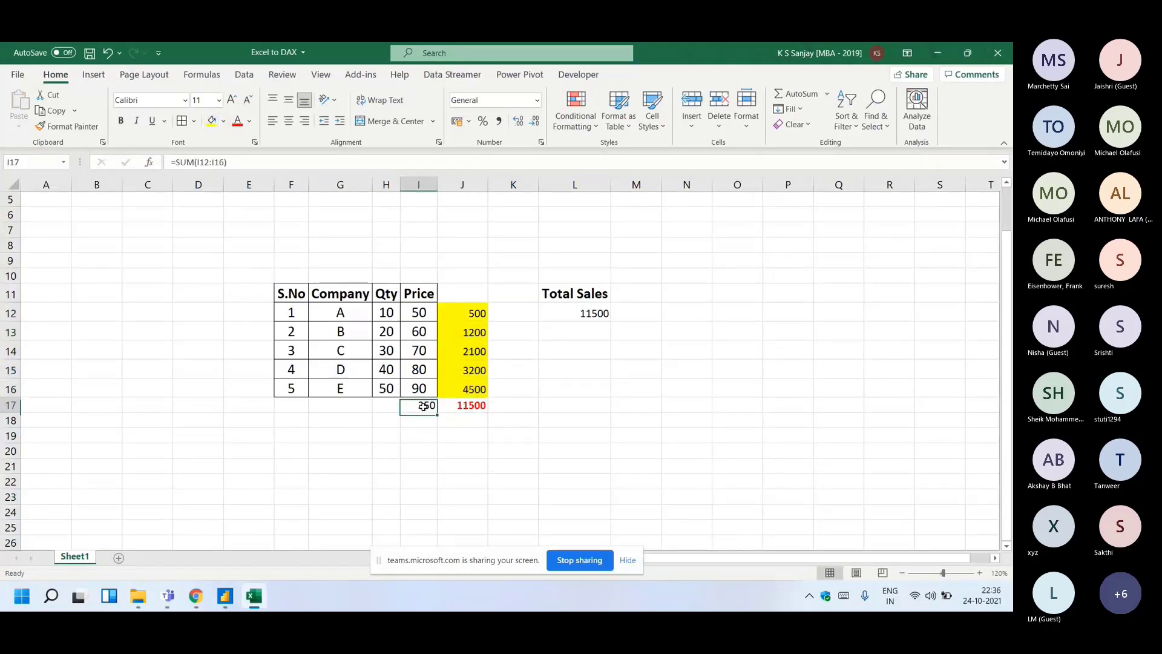
# - Copy the Price total formula to H17 to sum the Qty values and make H17:I17 bold
pyautogui.hotkey('ctrl', 'c')
pyautogui.press('Left')
pyautogui.hotkey('shift', 'Right')
pyautogui.hotkey('ctrl', 'v')
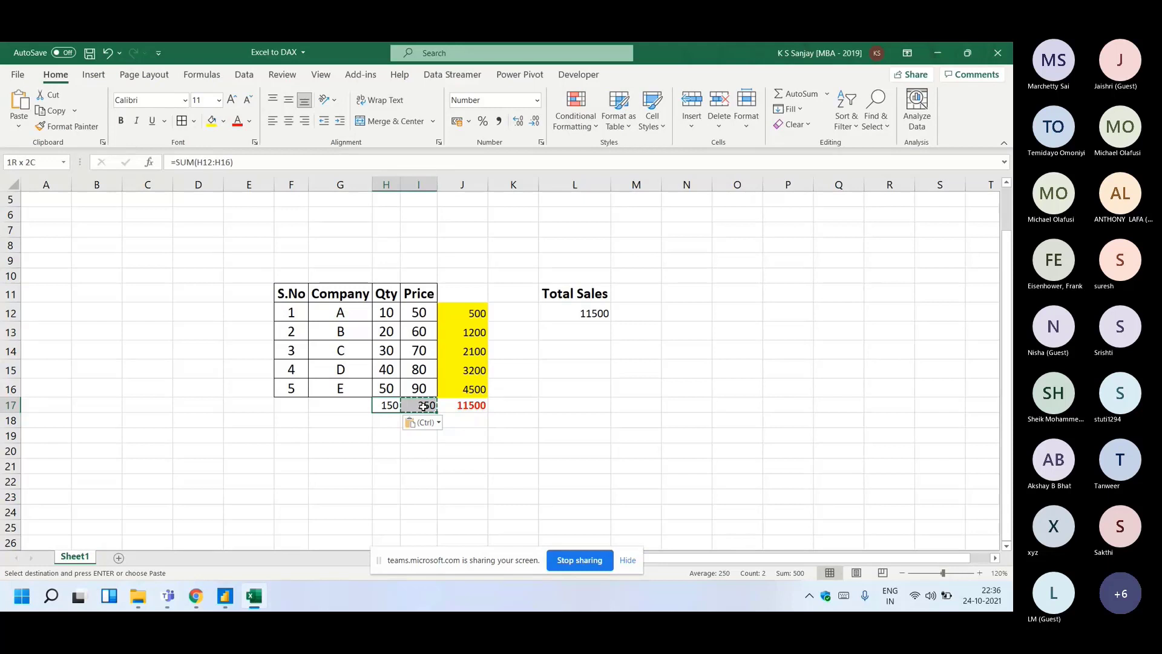
pyautogui.hotkey('ctrl', 'b')
pyautogui.click(388, 312)
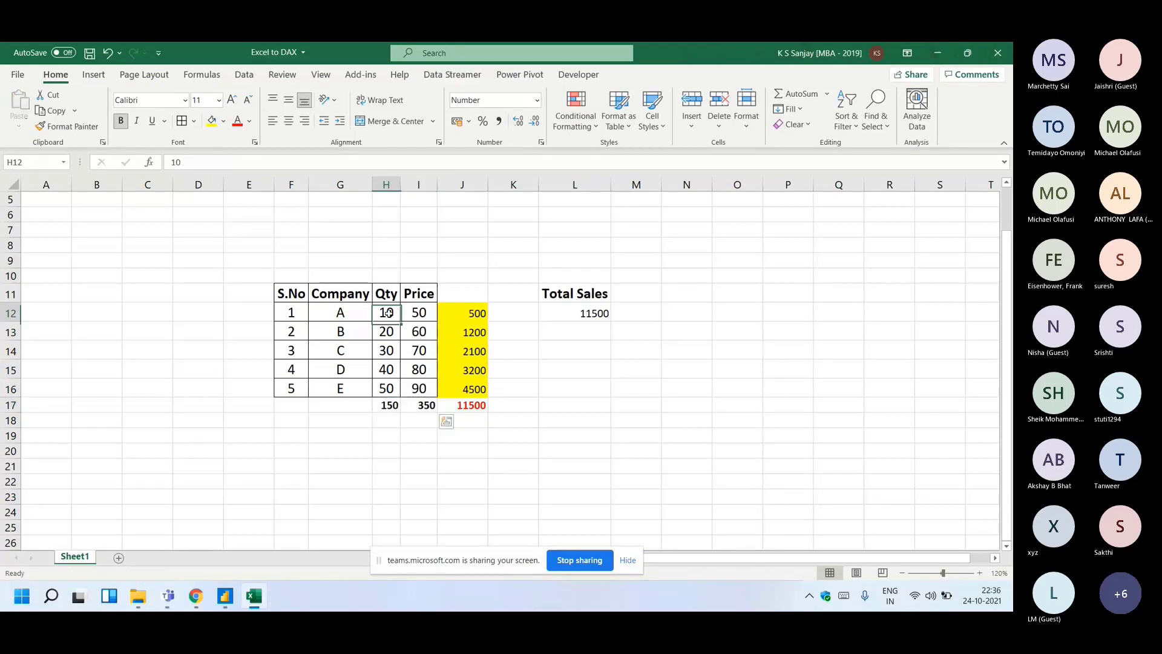
pyautogui.moveTo(418, 313); pyautogui.dragTo(419, 388)
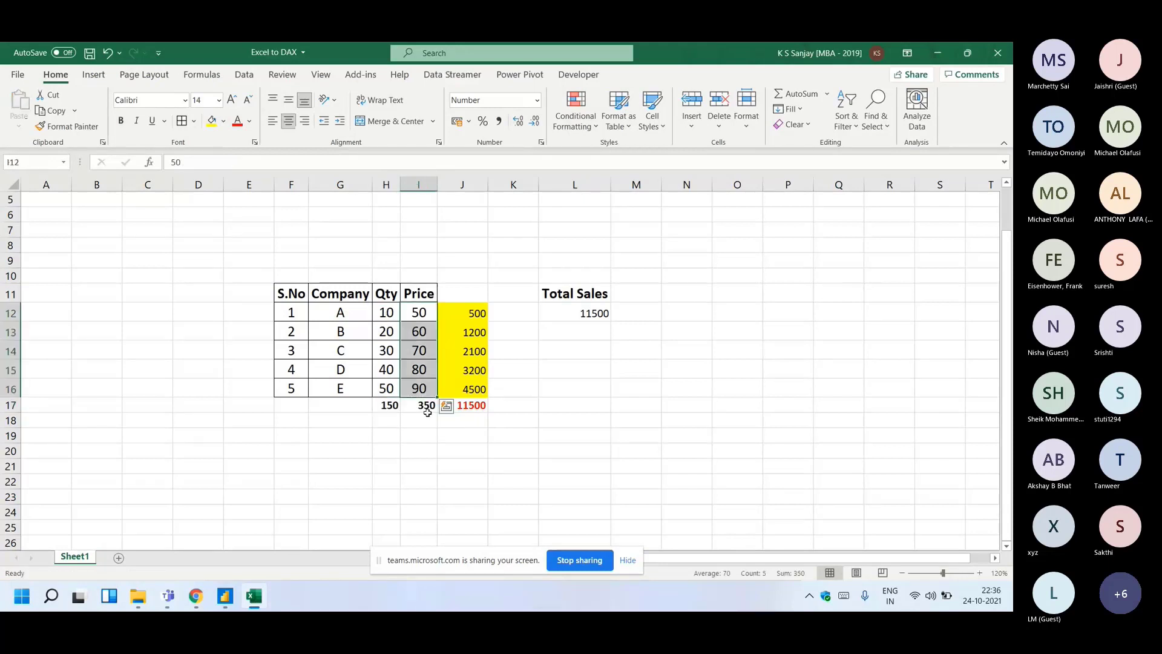
pyautogui.click(427, 412)
# - Switch to Power BI Desktop, review the table visual's Total formatting options and open the Totals_DAX_AC page
pyautogui.click(227, 599)
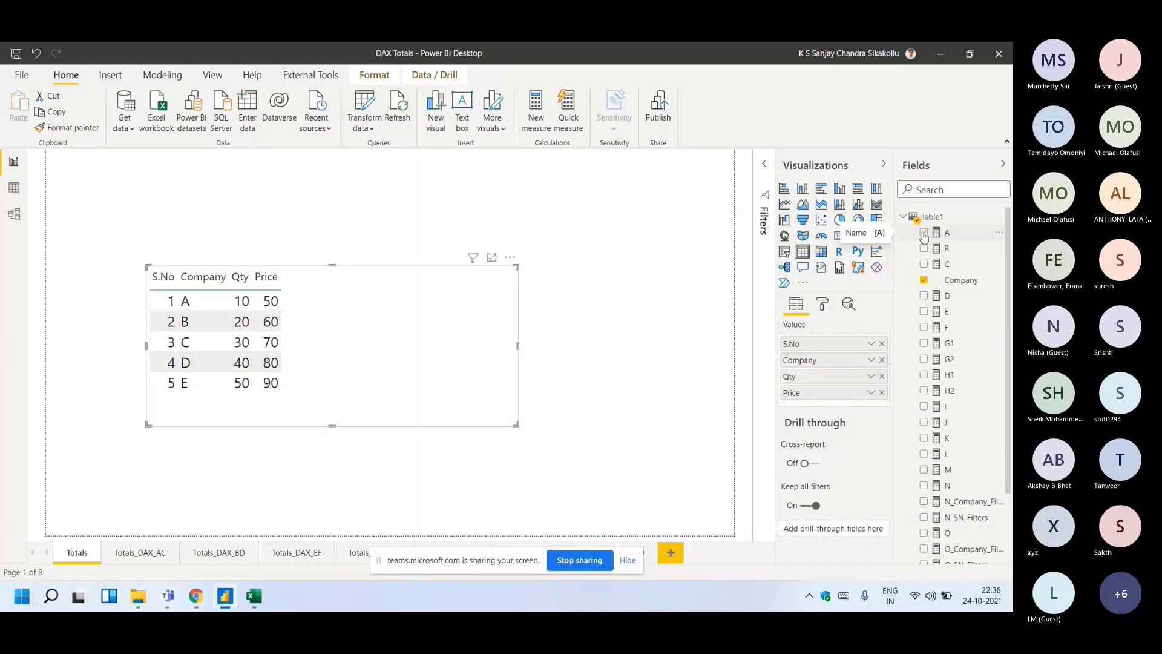
pyautogui.click(822, 303)
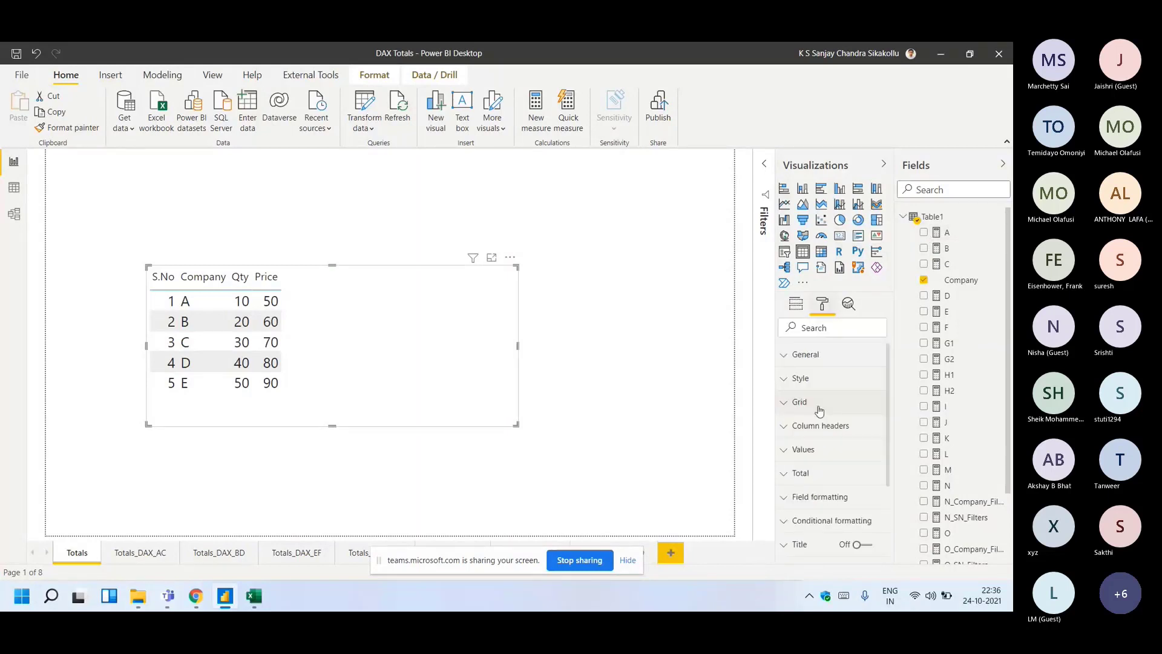
pyautogui.click(801, 473)
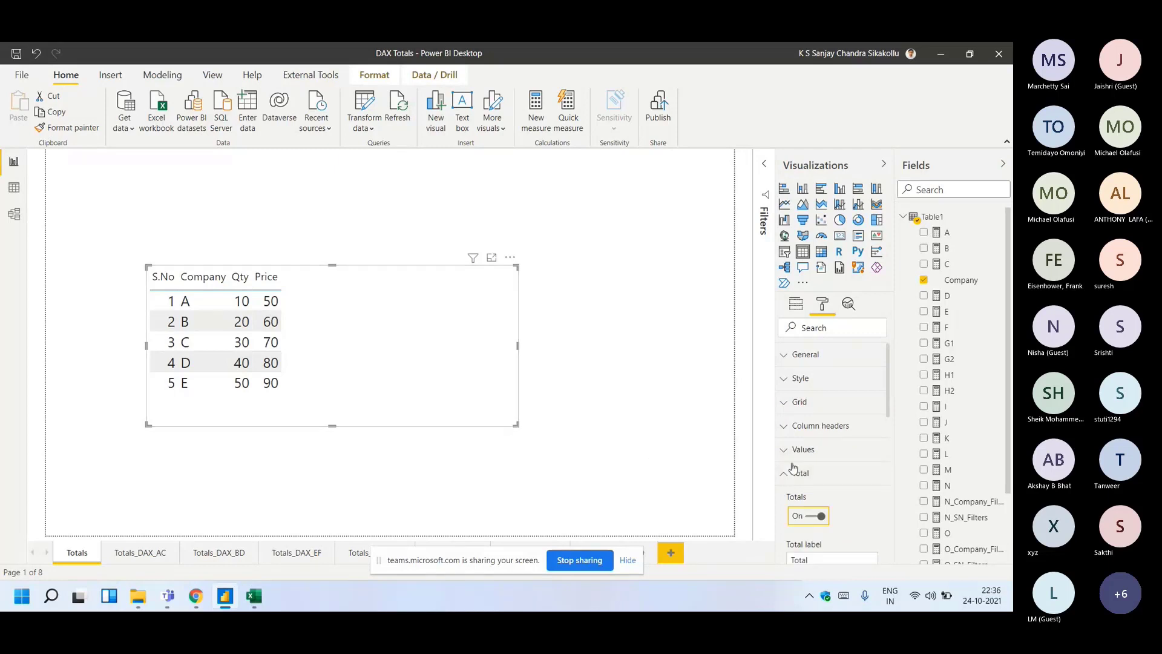
pyautogui.scroll(-1, 835, 479)
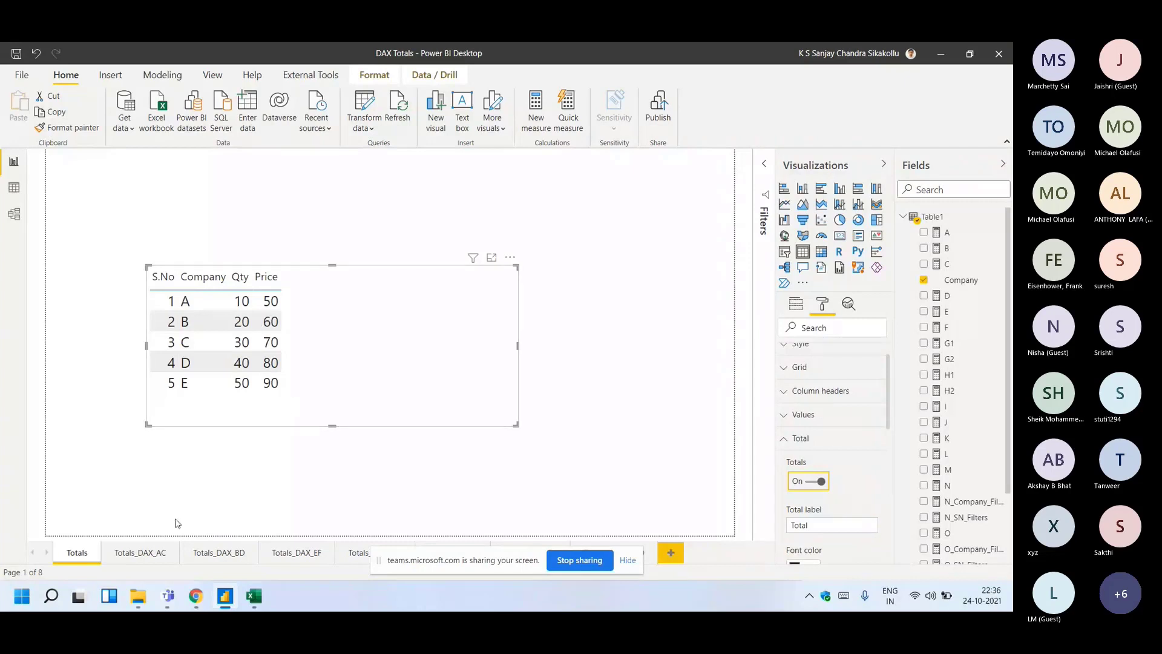
pyautogui.click(140, 557)
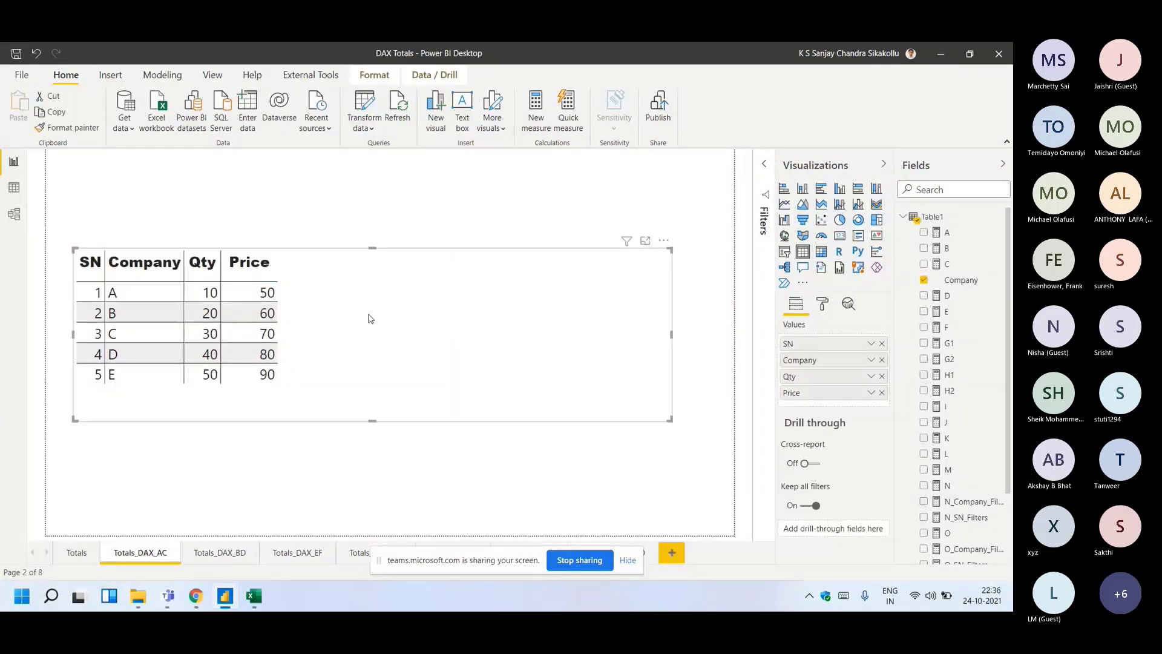
# - Add measures A and C to the table visual and turn its Totals on
pyautogui.click(925, 233)
pyautogui.click(924, 264)
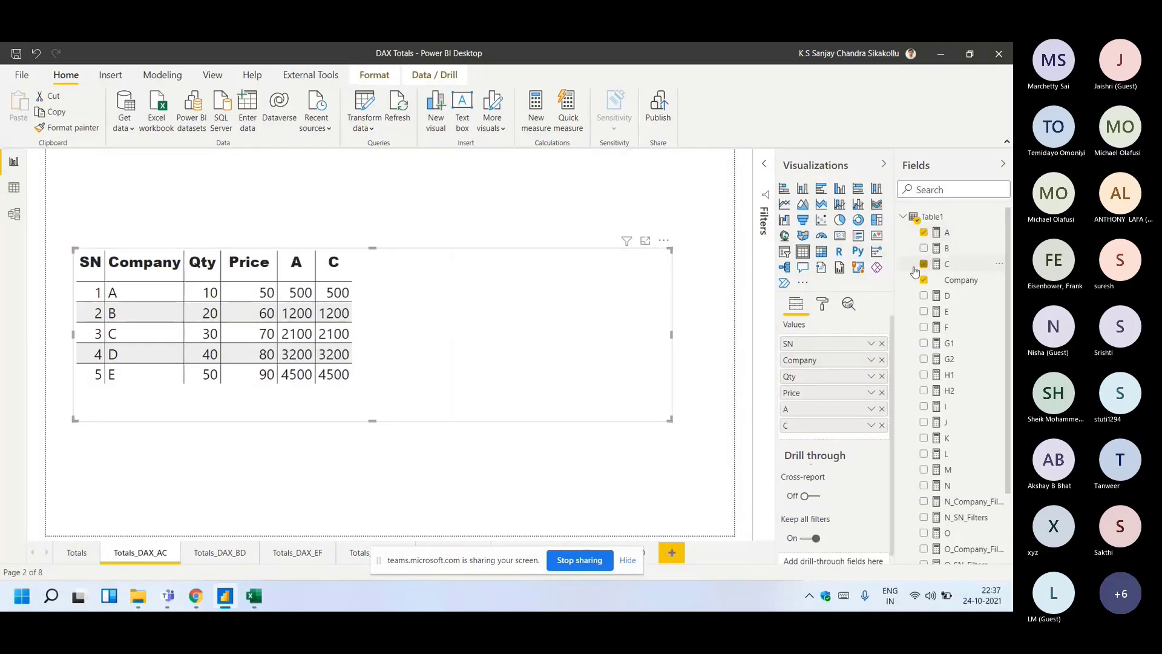
pyautogui.click(822, 303)
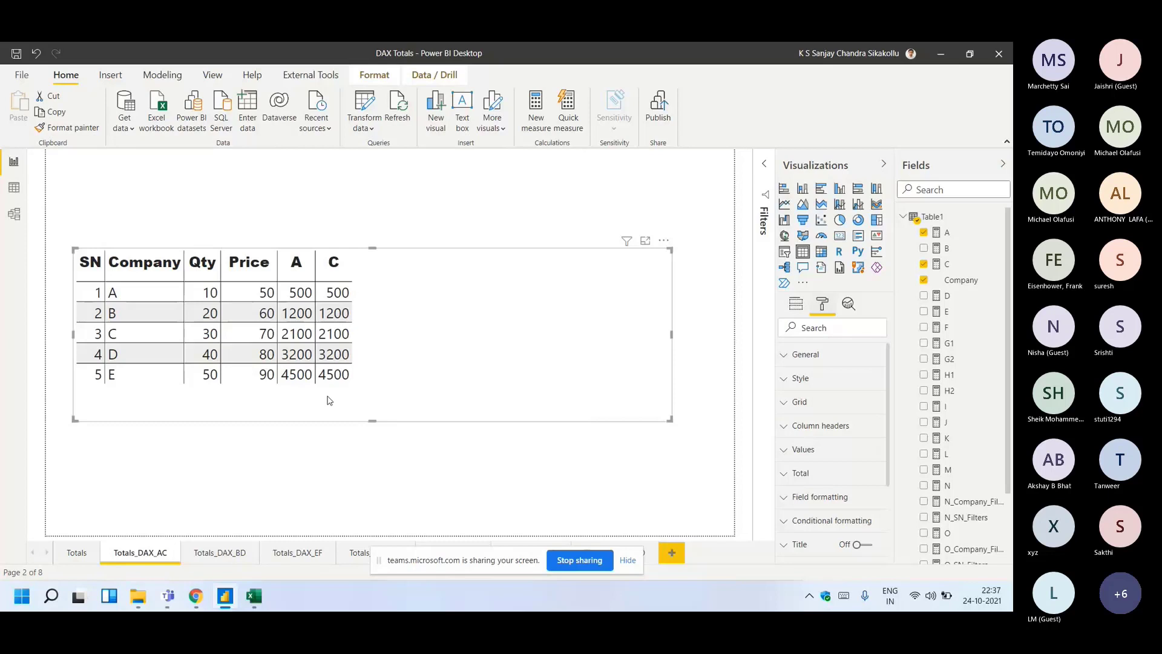
pyautogui.click(801, 472)
pyautogui.click(811, 460)
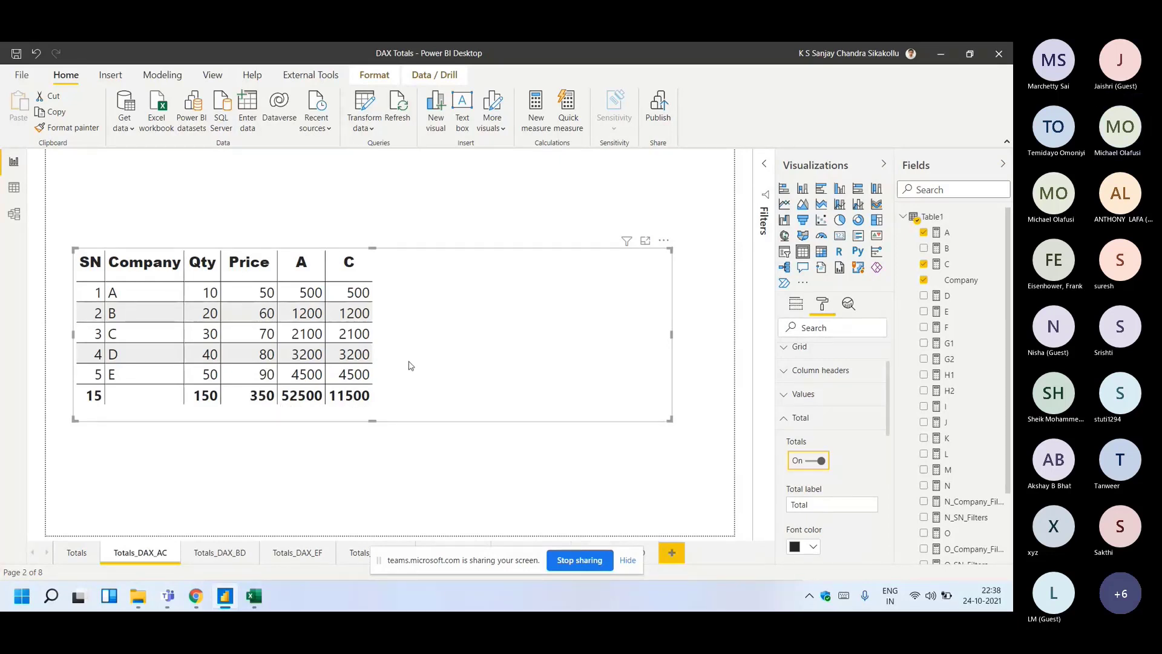
# - Switch to Excel and enter note number 1 in C20 with the text "Total column does not add values above it" in D20
pyautogui.hotkey('alt', 'Tab')
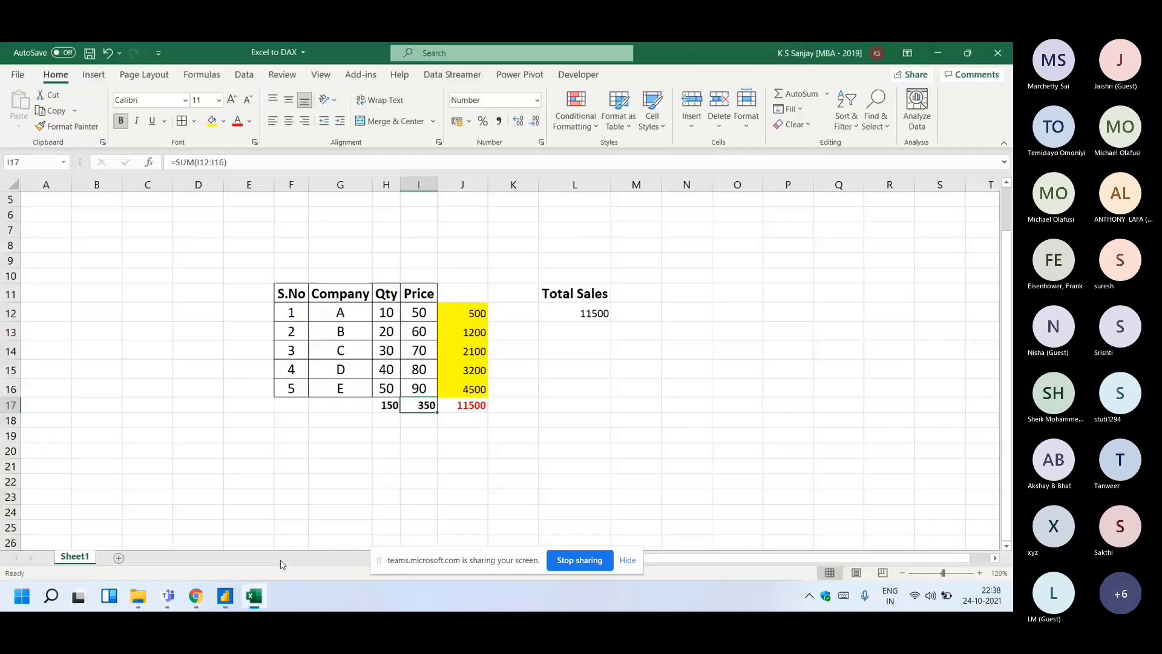
pyautogui.click(188, 445)
pyautogui.write('1')
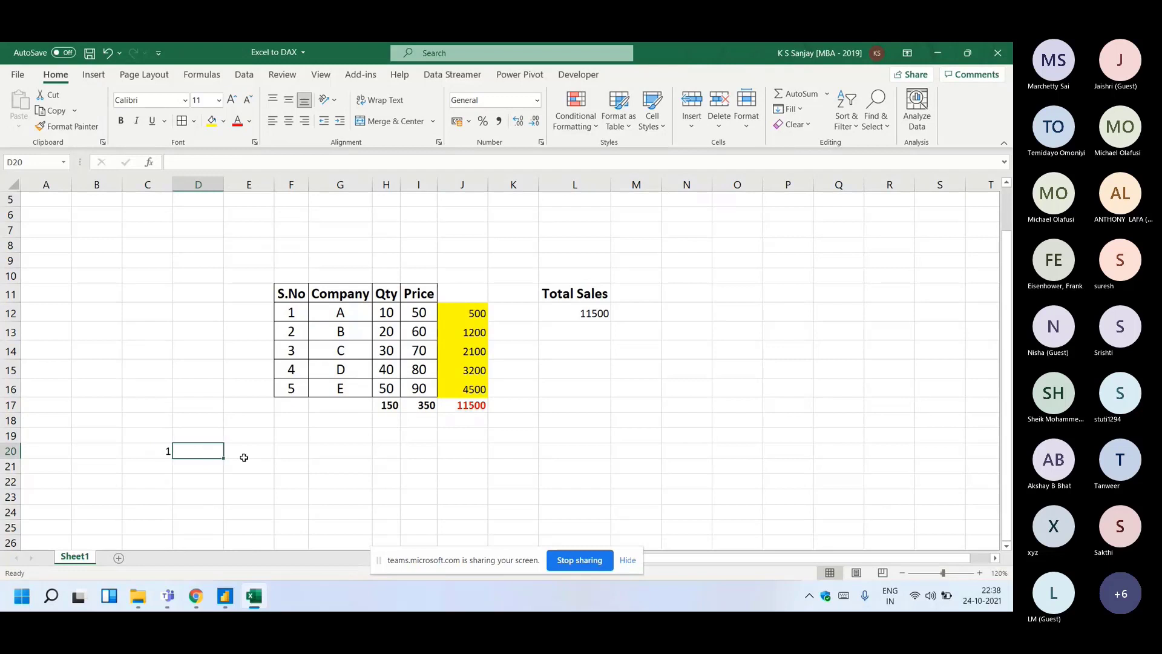
pyautogui.write('Total column ')
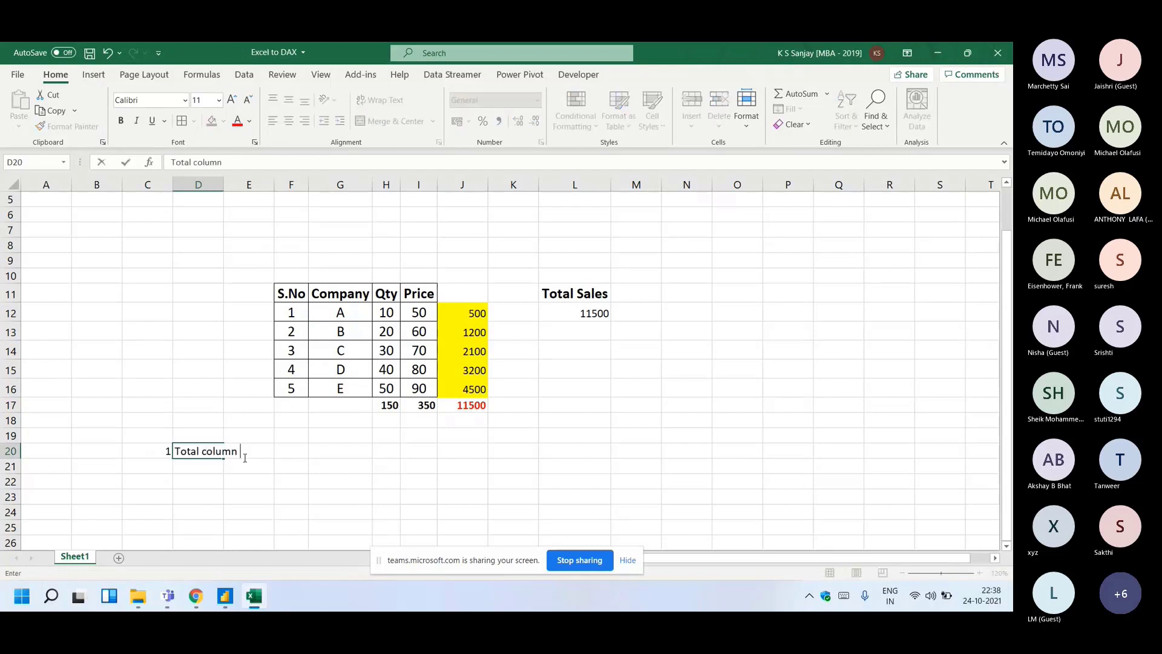
pyautogui.write('does not add values above it')
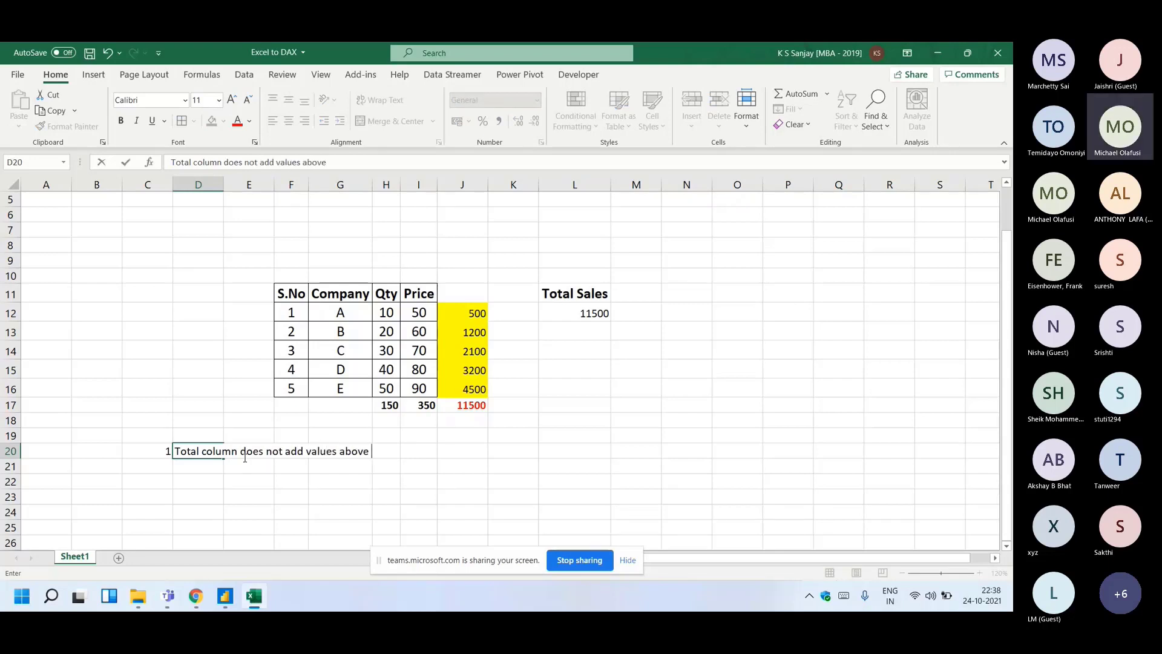
pyautogui.hotkey('ctrl', 'Return')
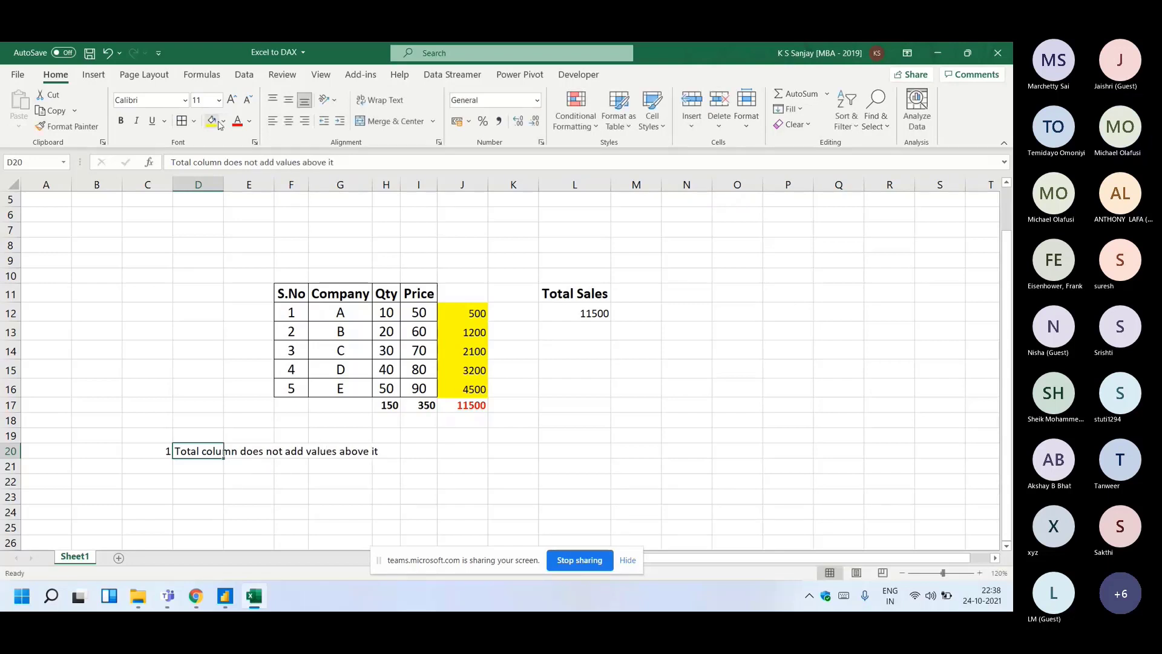
# - Compare the sum formula in J17 with the row products in J12:J16
pyautogui.click(452, 405)
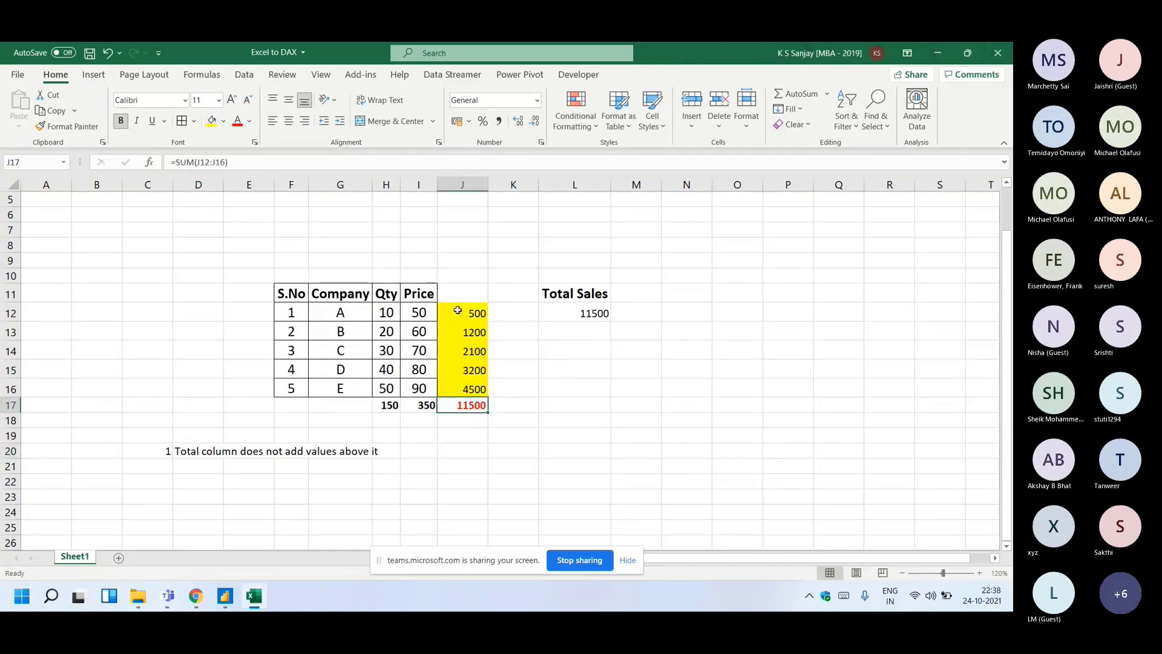
pyautogui.moveTo(457, 310); pyautogui.dragTo(454, 391)
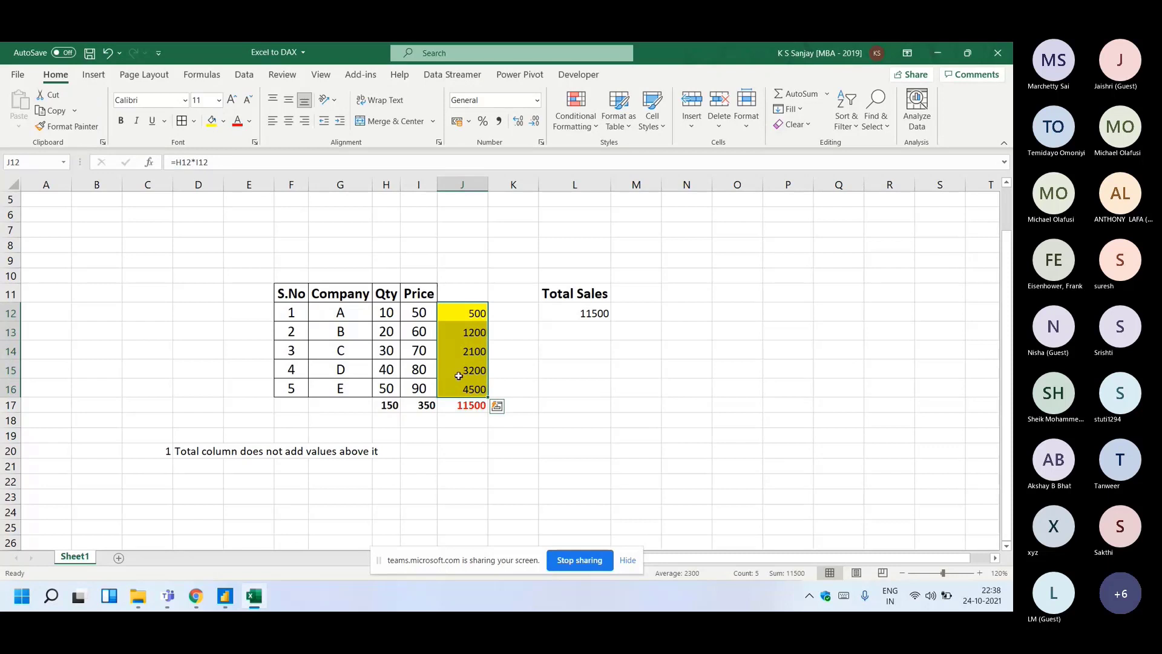
pyautogui.click(455, 405)
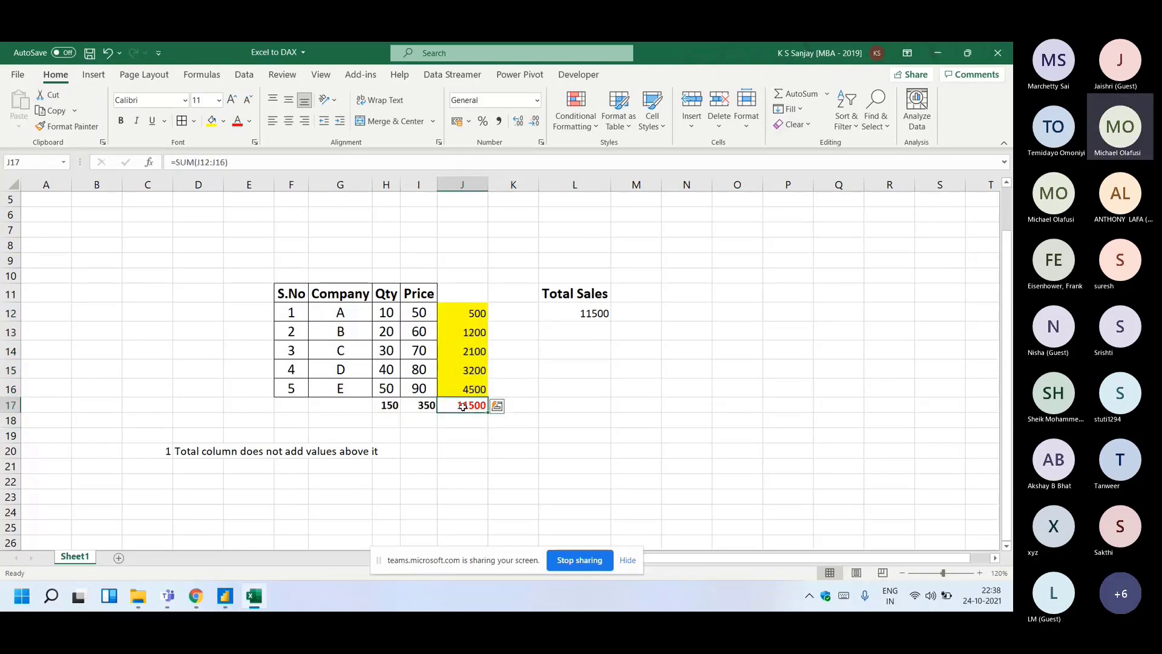
# - Switch to Power BI Desktop, open measure A's formula enlarged and examine its SUM of Qty and SUM of Price terms
pyautogui.click(225, 595)
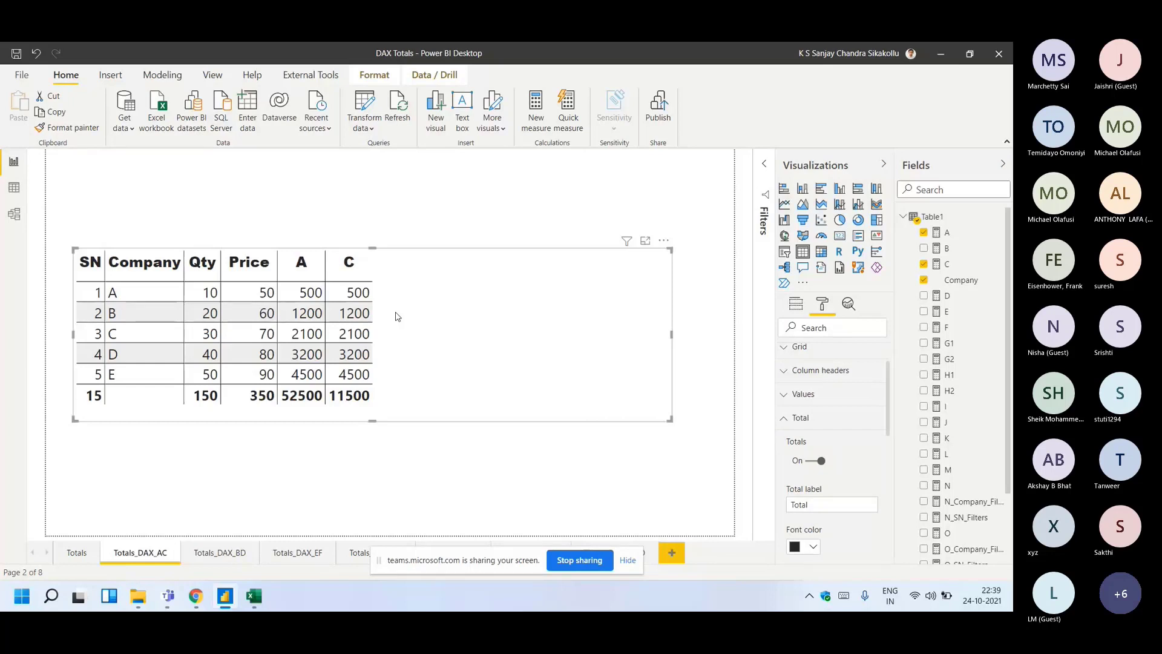
pyautogui.click(948, 236)
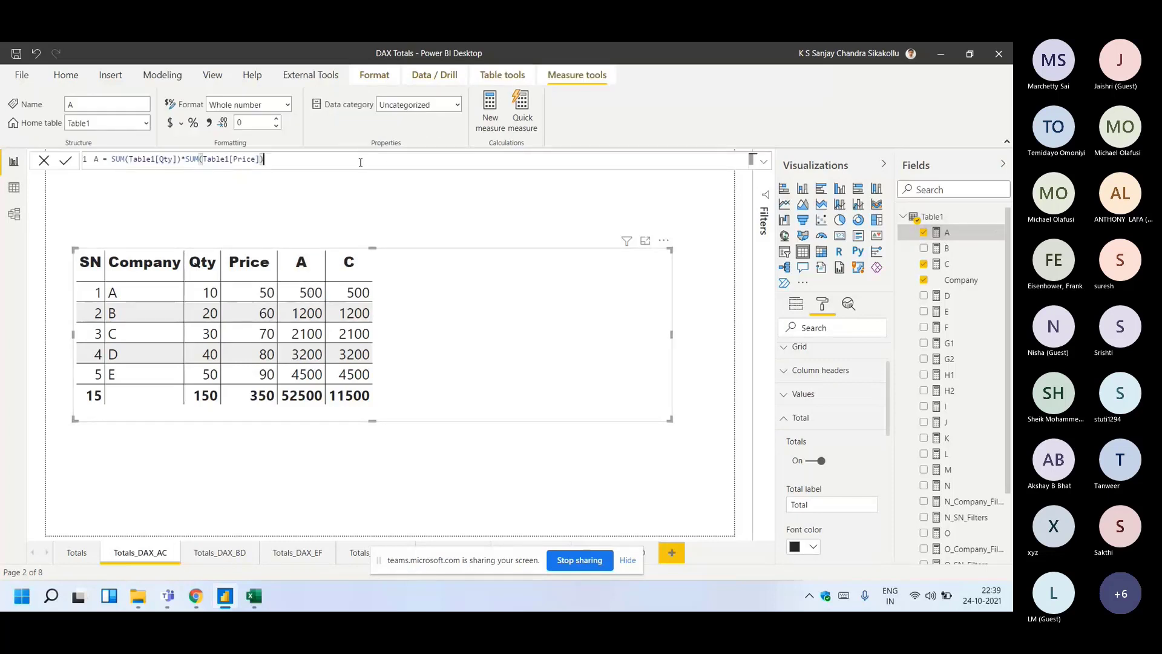
pyautogui.scroll(10, 360, 162)
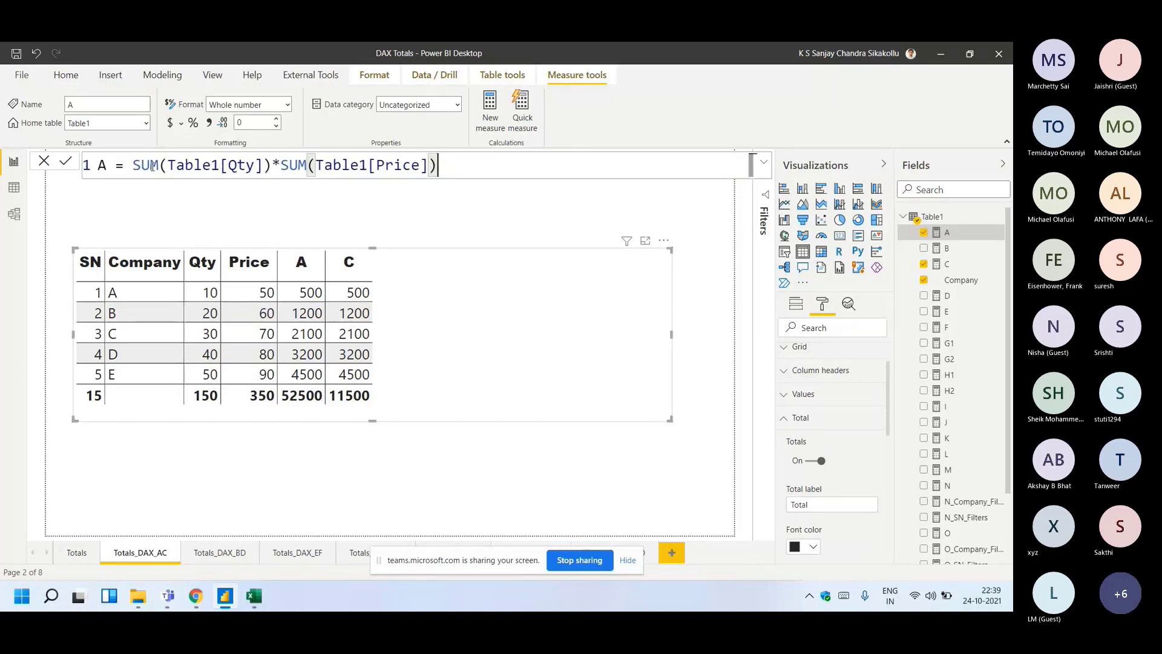
pyautogui.moveTo(133, 164); pyautogui.dragTo(272, 166)
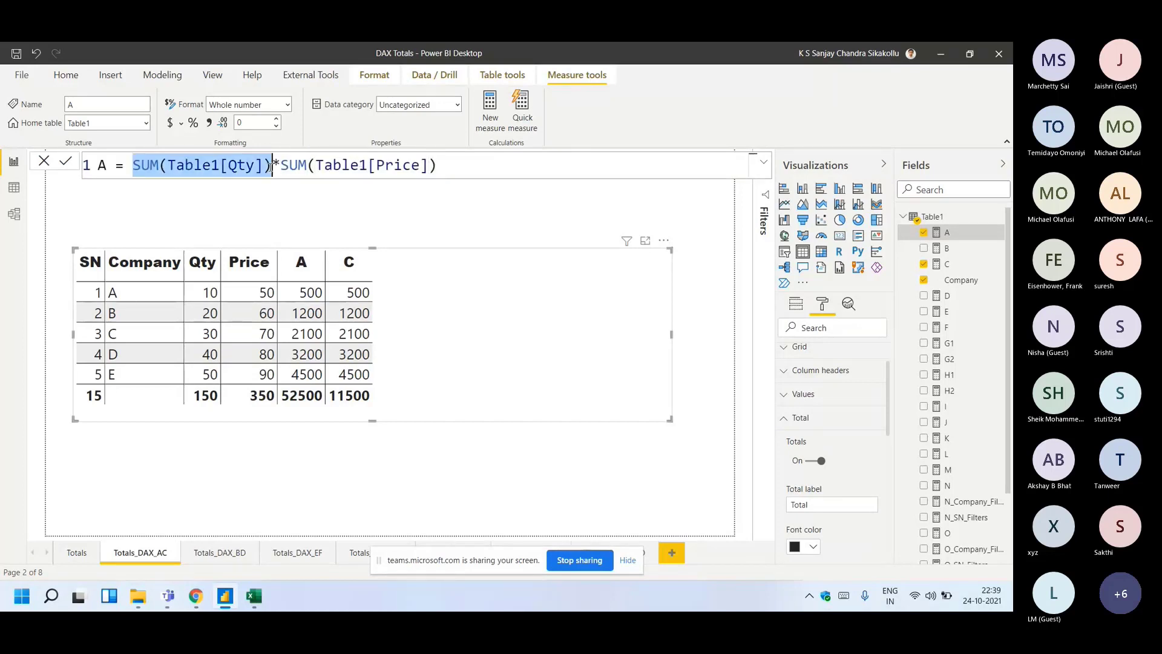
pyautogui.click(452, 166)
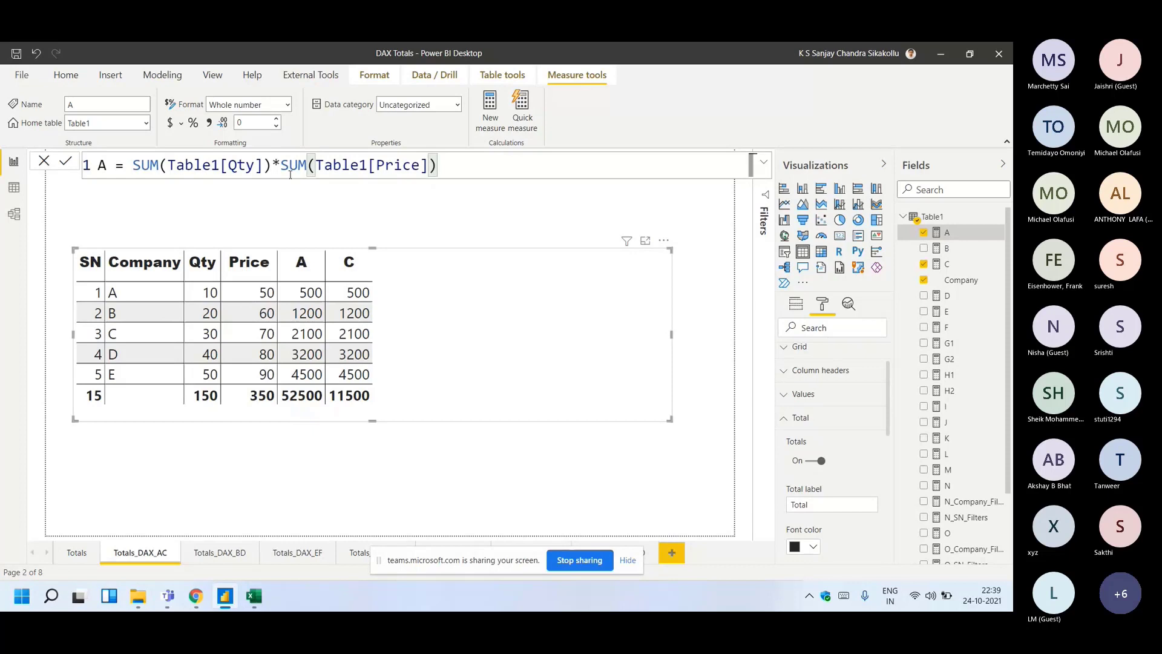
pyautogui.click(273, 167)
pyautogui.moveTo(269, 168); pyautogui.dragTo(137, 169)
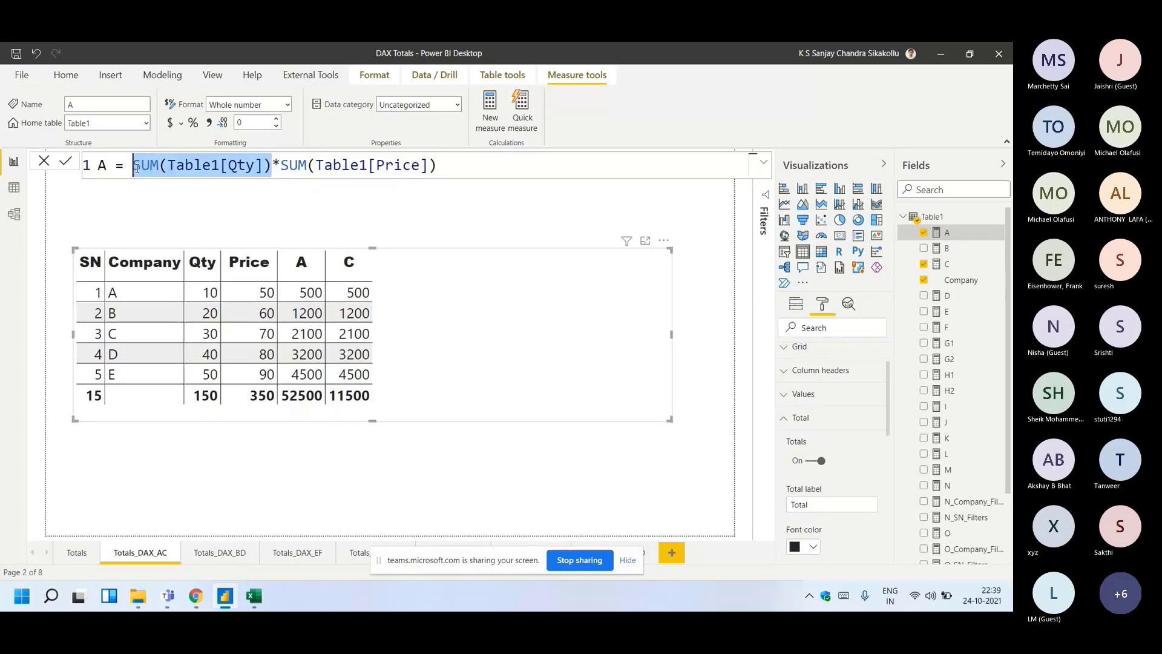
pyautogui.doubleClick(137, 168)
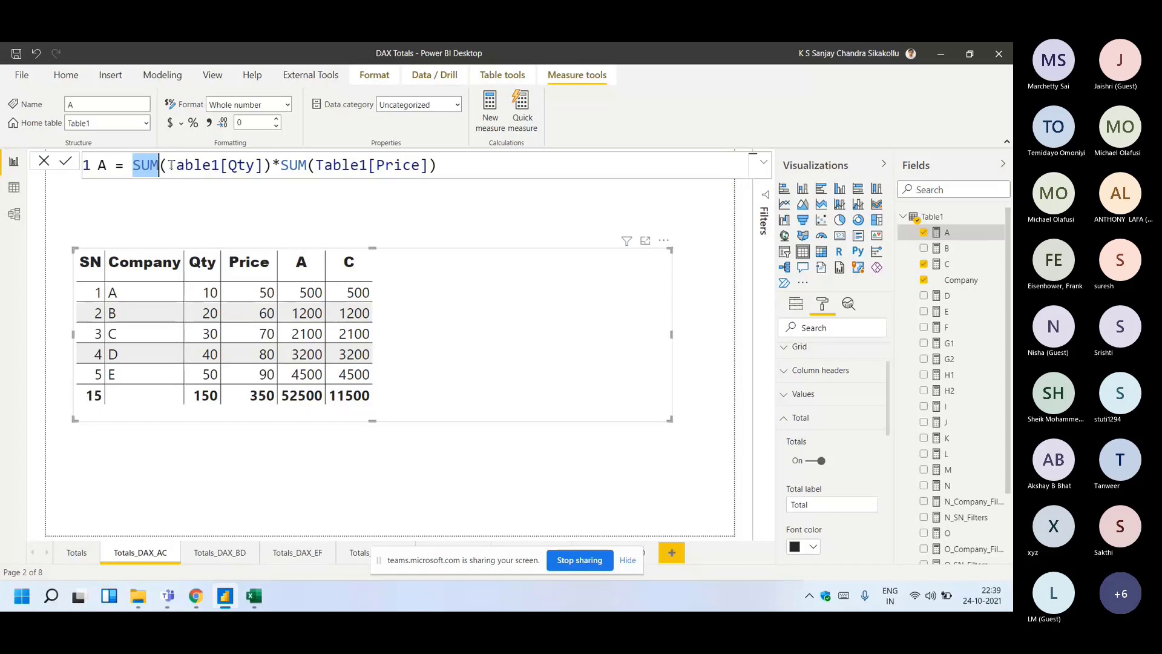
pyautogui.doubleClick(182, 164)
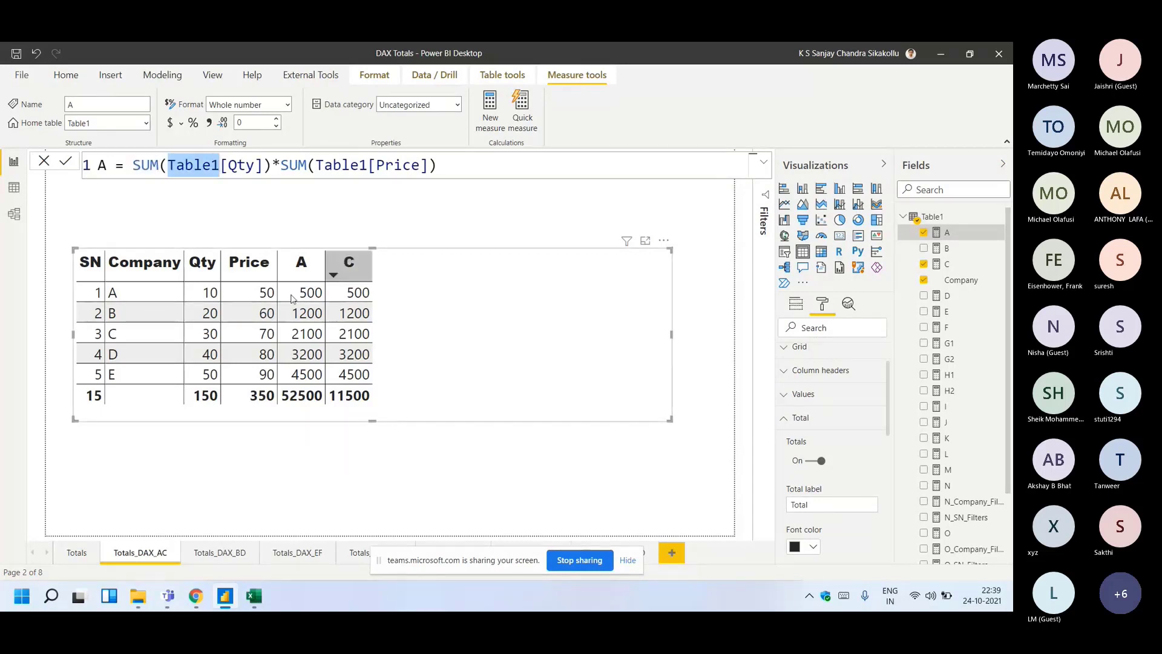
# - Check the Table1 source data, return to the report and re-examine the column references in measure A's formula
pyautogui.click(14, 188)
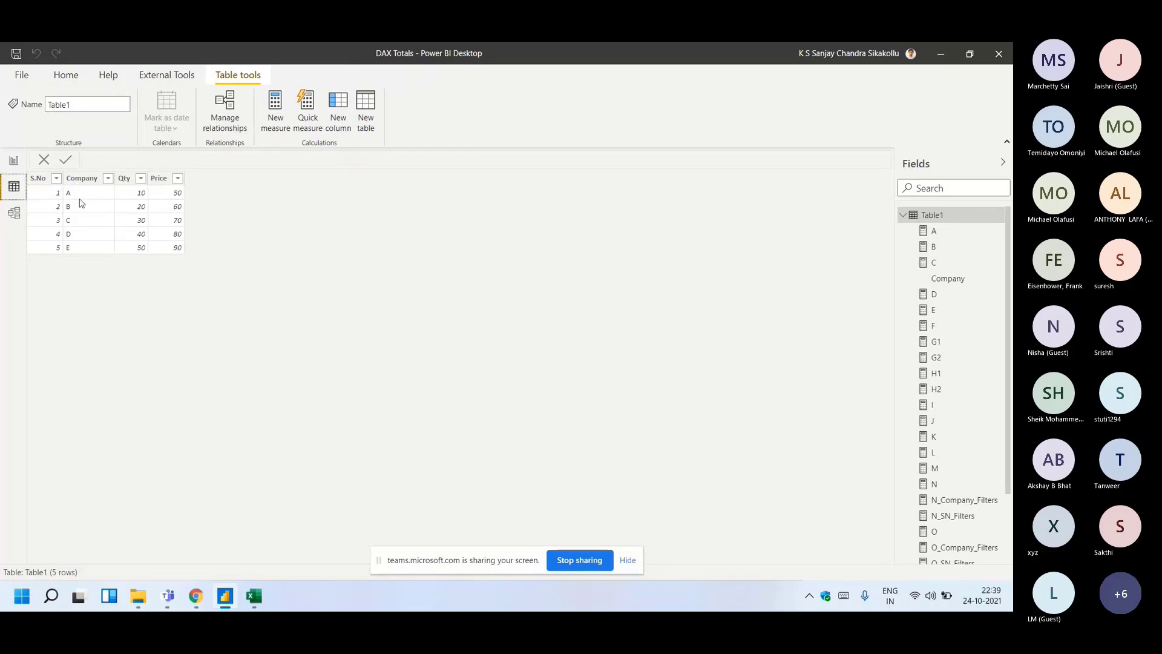
pyautogui.click(14, 161)
pyautogui.click(946, 233)
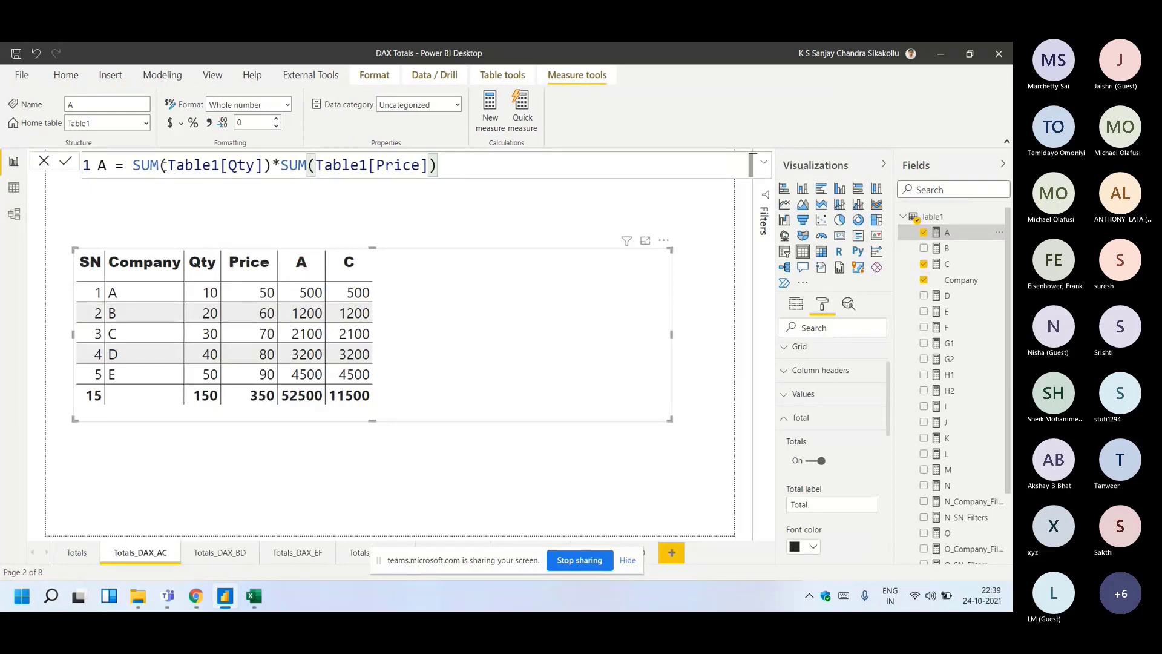
pyautogui.moveTo(164, 167); pyautogui.dragTo(427, 168)
pyautogui.click(283, 165)
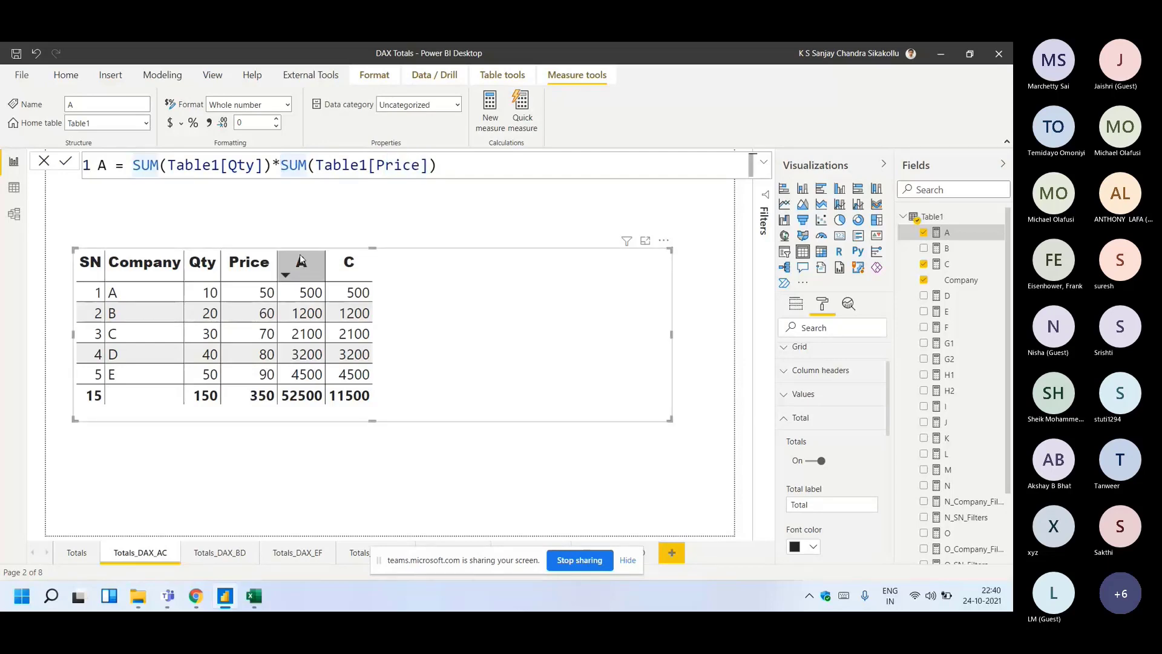
# - Switch to Excel and enter =SUM(H12:H16)*SUM(I12:I16) in H19 to multiply the Qty and Price sums
pyautogui.hotkey('alt', 'Tab')
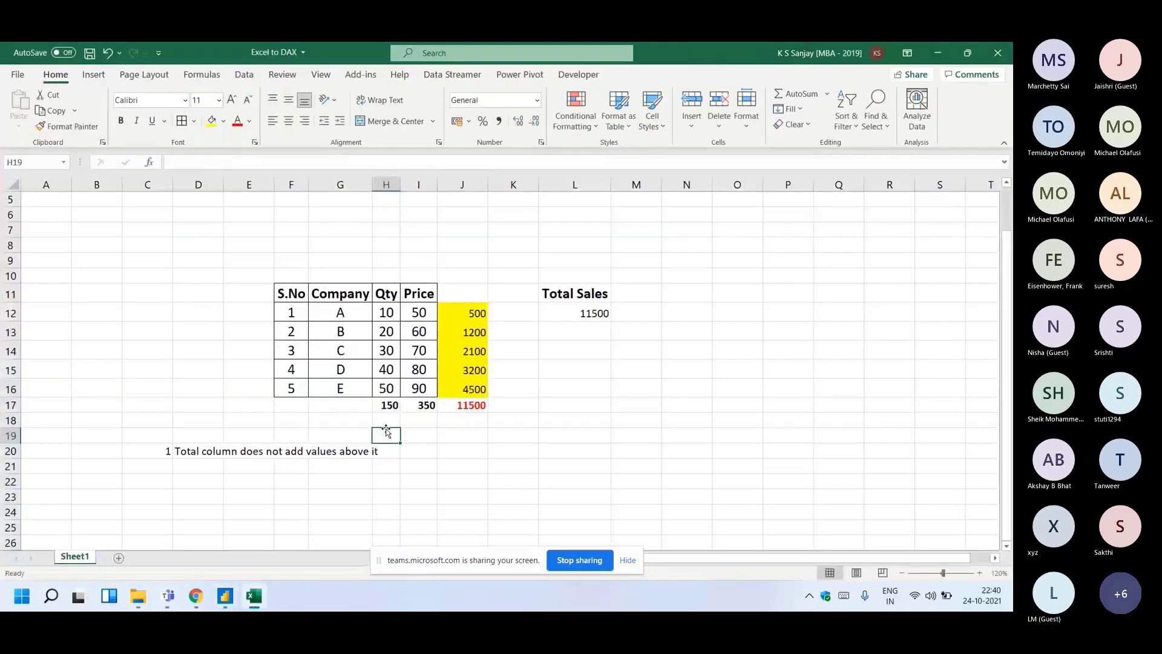
pyautogui.write('=SUM(')
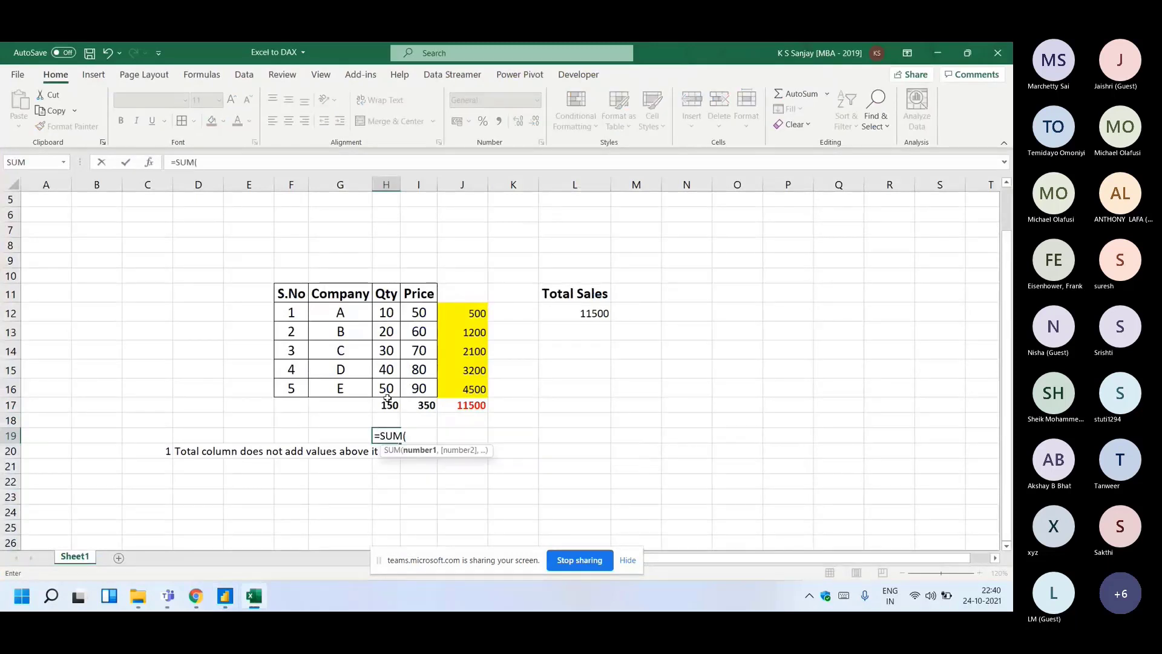
pyautogui.click(386, 313)
pyautogui.moveTo(386, 312); pyautogui.dragTo(391, 389)
pyautogui.write(')*S')
pyautogui.write('UM(')
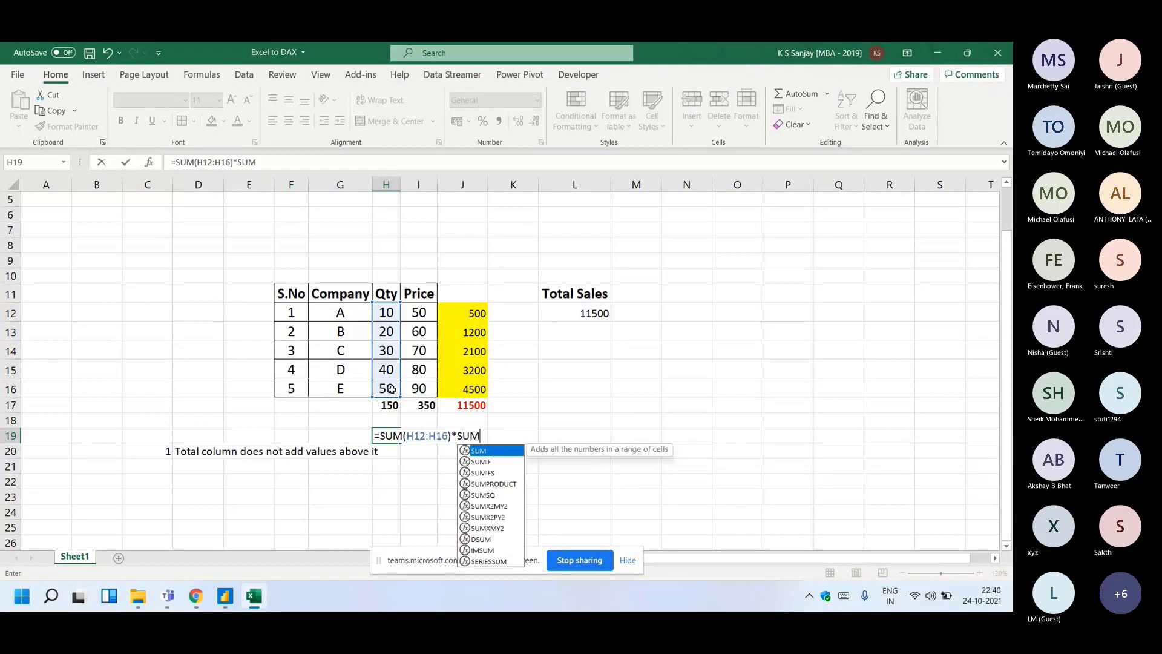
pyautogui.moveTo(416, 312); pyautogui.dragTo(426, 388)
pyautogui.hotkey('ctrl', 'Return')
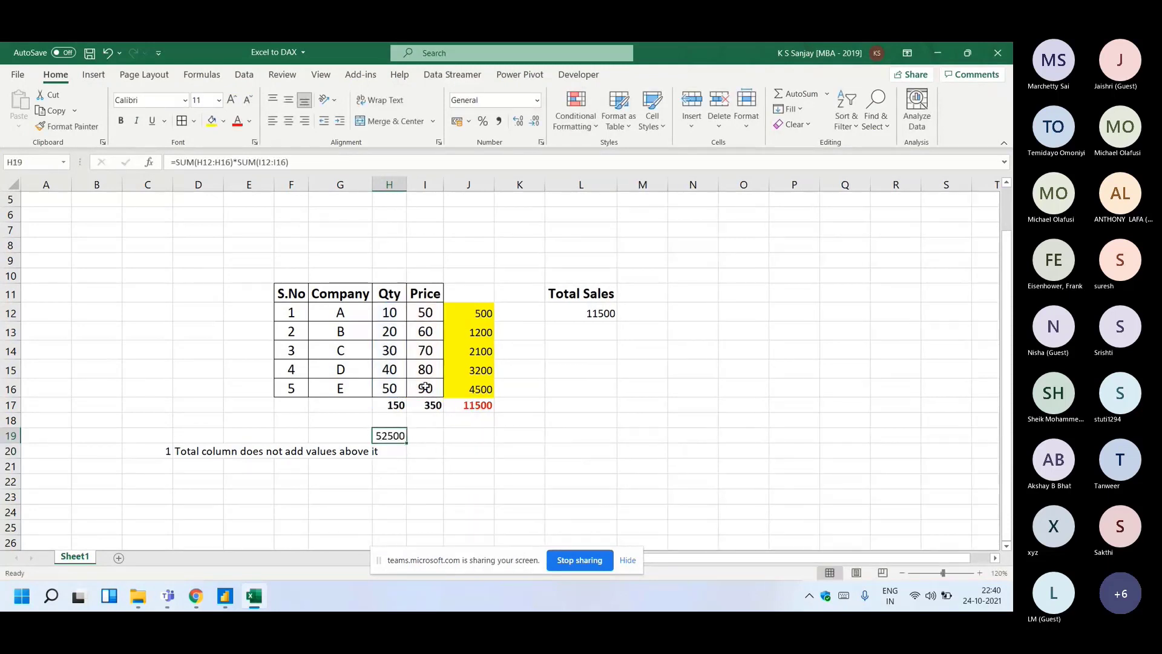
# - Make the result in H19 bold and enlarge its font to 14
pyautogui.hotkey('ctrl', 'b')
pyautogui.click(232, 101)
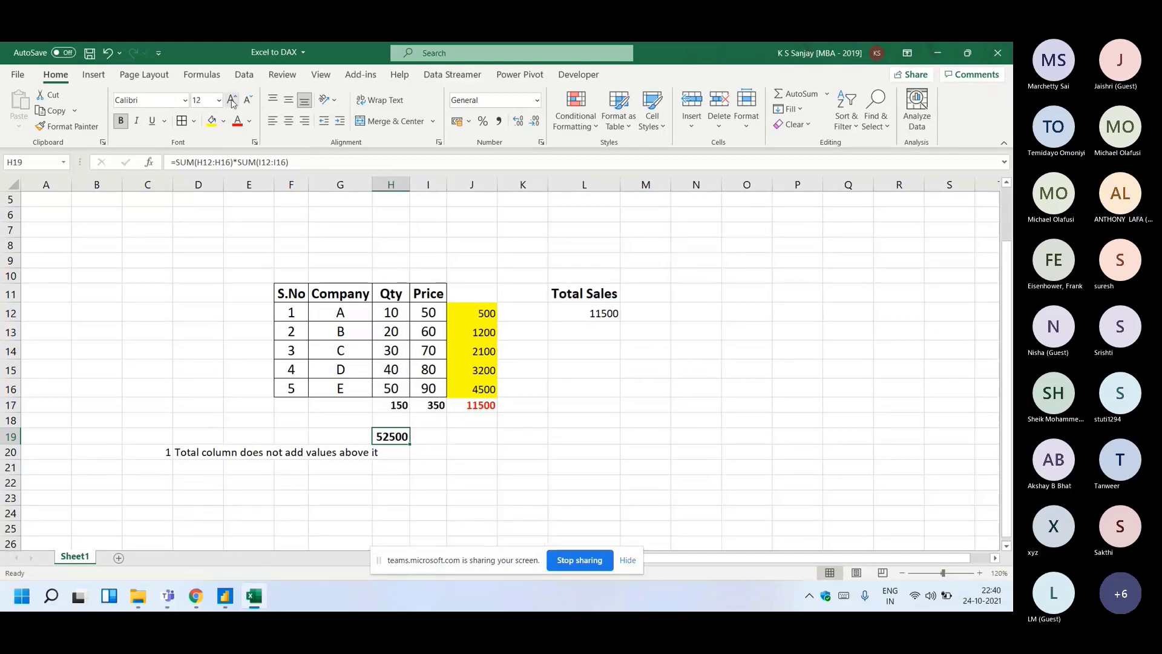
pyautogui.click(232, 101)
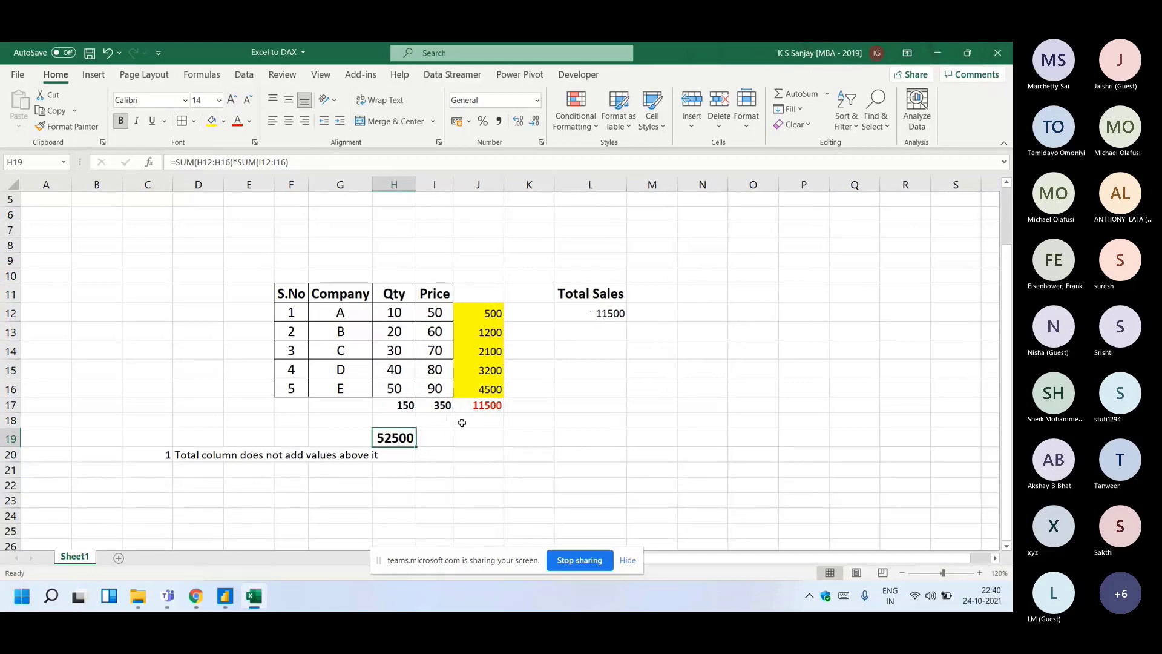
# - Check measure A's total in Power BI Desktop, then review the Qty, Price and row product ranges H12:J16 in Excel
pyautogui.click(226, 597)
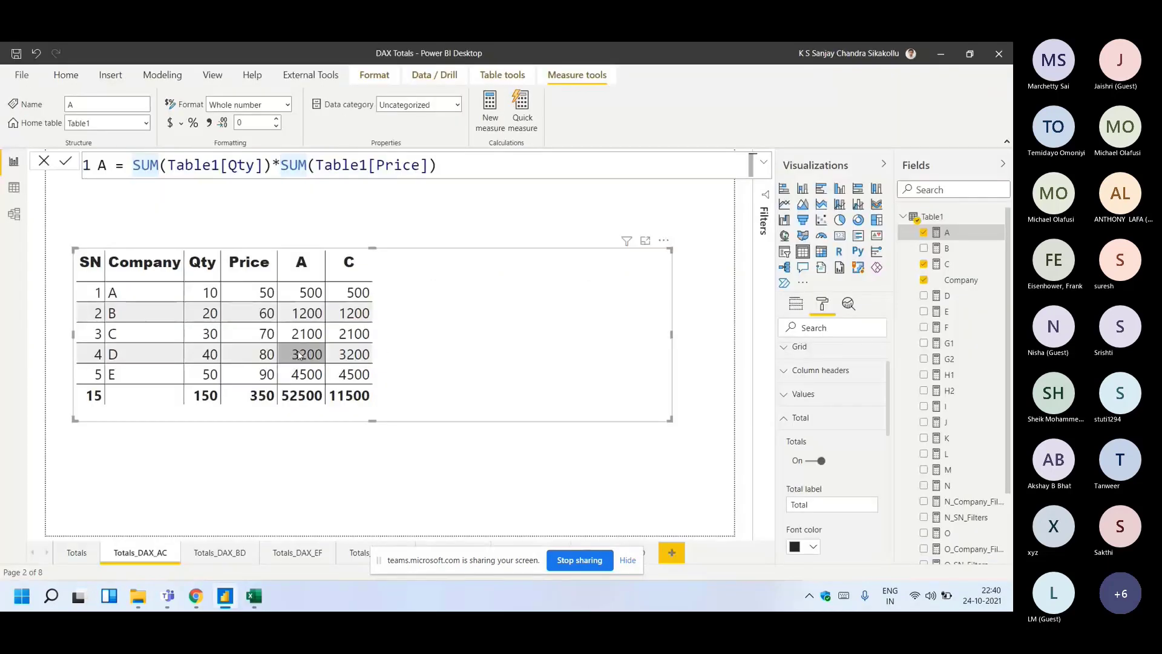
pyautogui.click(254, 596)
pyautogui.moveTo(394, 313); pyautogui.dragTo(393, 393)
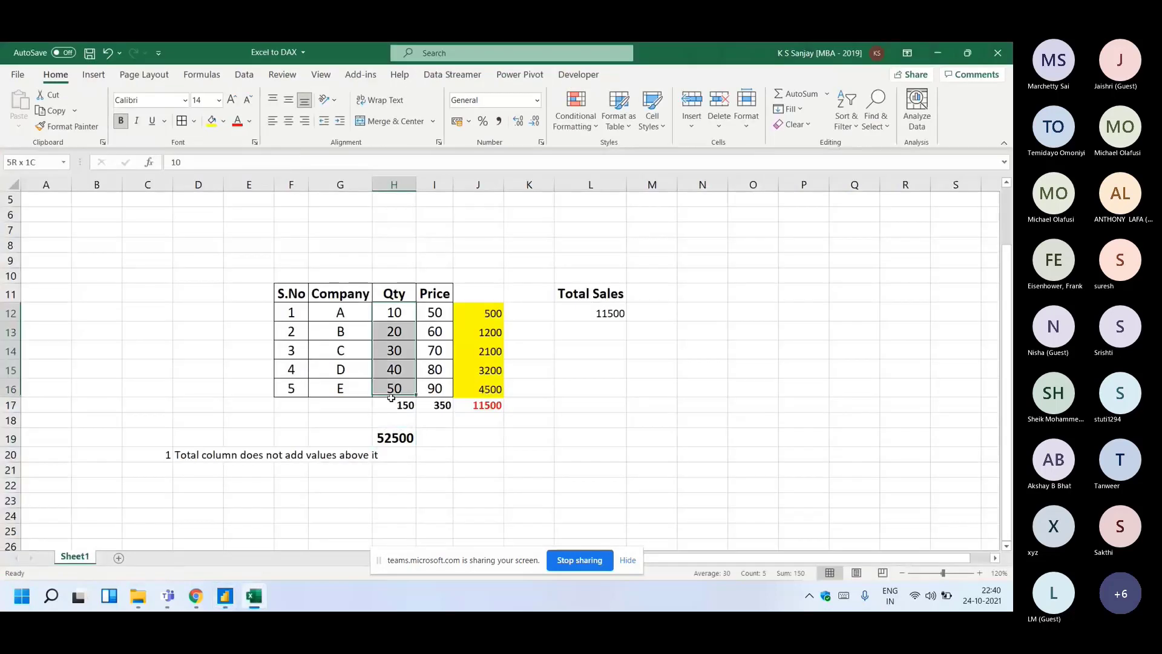
pyautogui.moveTo(425, 319); pyautogui.dragTo(433, 390)
pyautogui.moveTo(481, 314); pyautogui.dragTo(475, 389)
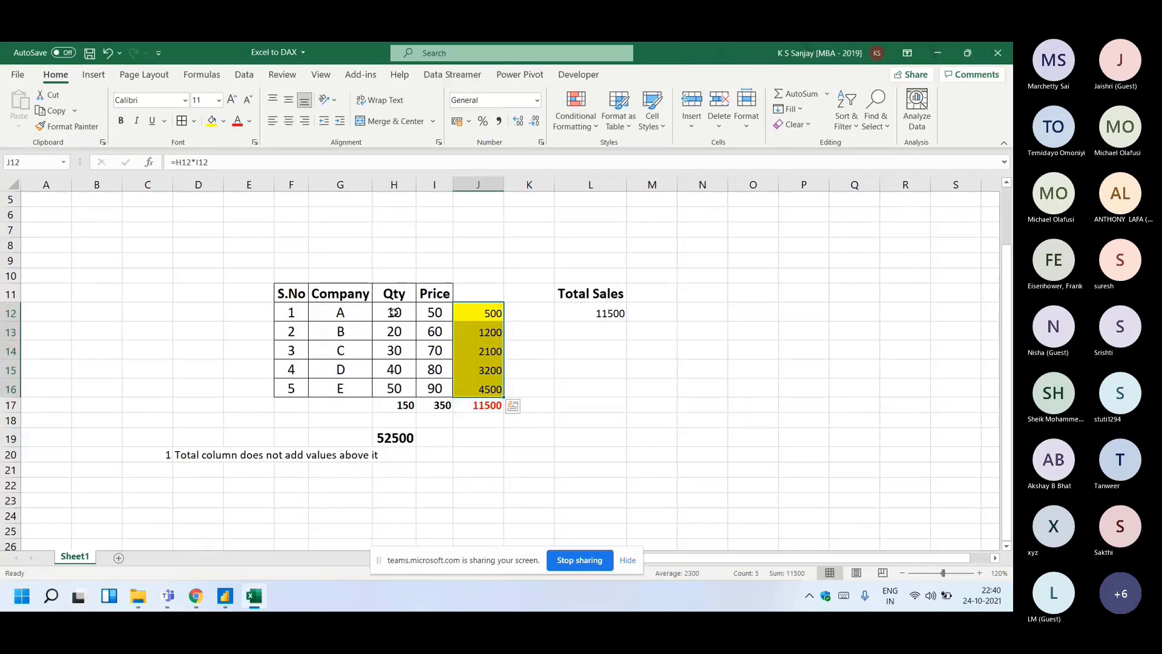
pyautogui.moveTo(394, 312); pyautogui.dragTo(438, 312)
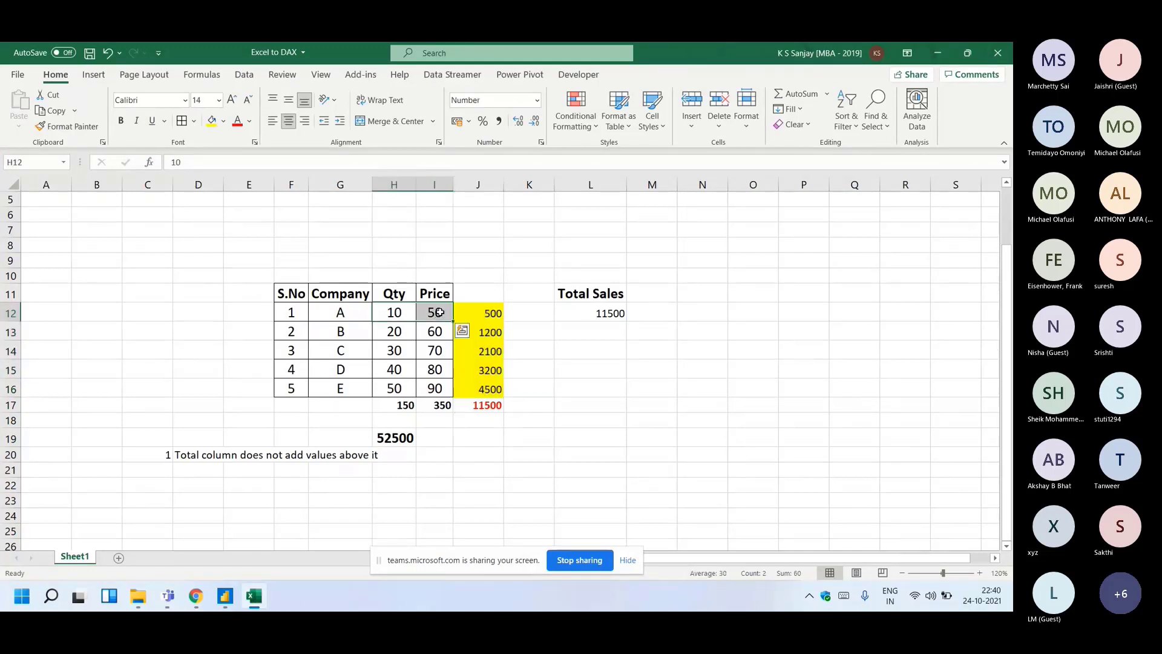
pyautogui.moveTo(410, 318); pyautogui.dragTo(445, 313)
pyautogui.click(479, 314)
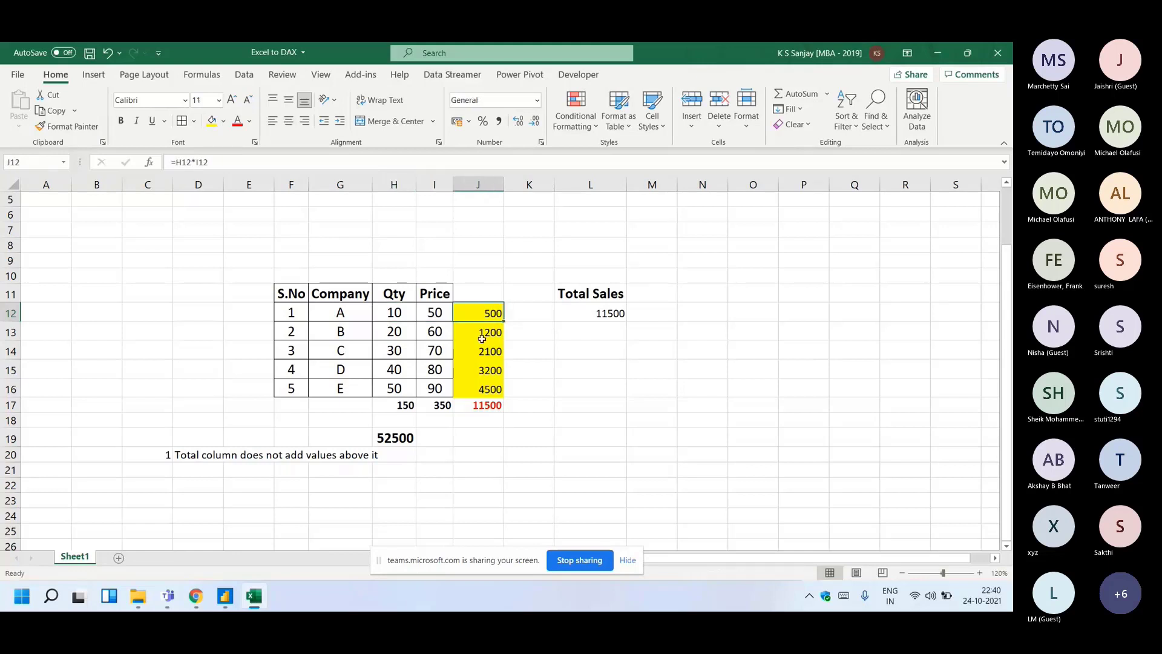
pyautogui.moveTo(472, 395); pyautogui.dragTo(475, 313)
# - Enlarge the font of the row products' total in J17 to 14
pyautogui.click(478, 405)
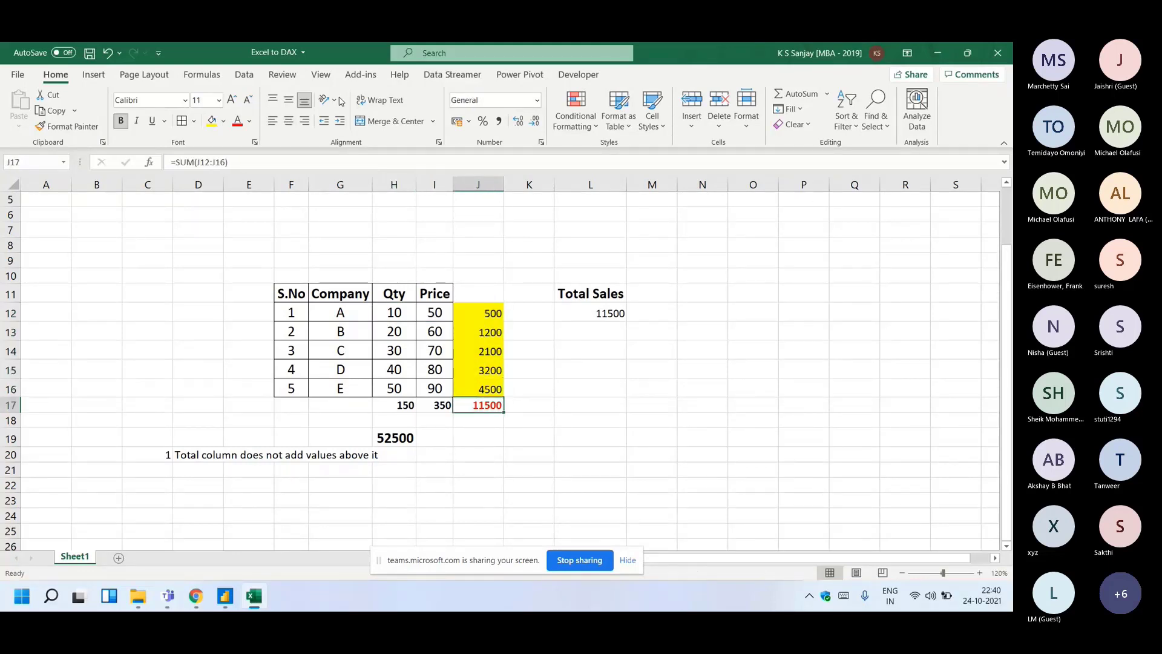
pyautogui.click(232, 99)
pyautogui.click(232, 99)
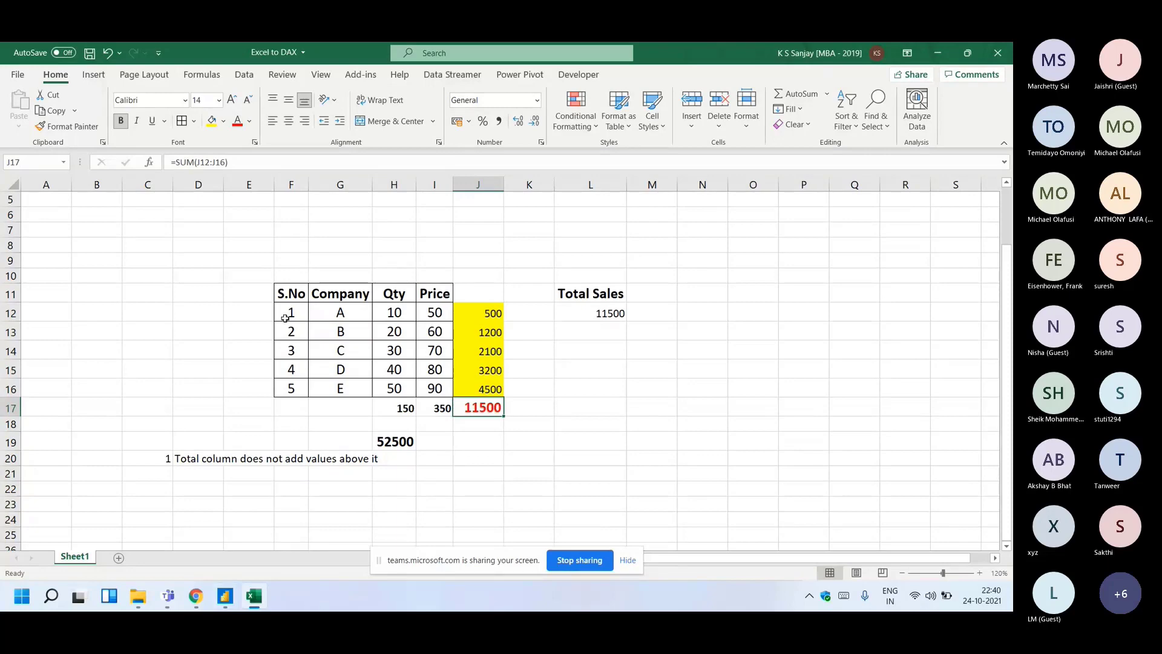
# - Switch to Power BI Desktop and compare the formulas of measures A and C, examining C's SUMX function and Qty argument
pyautogui.click(225, 596)
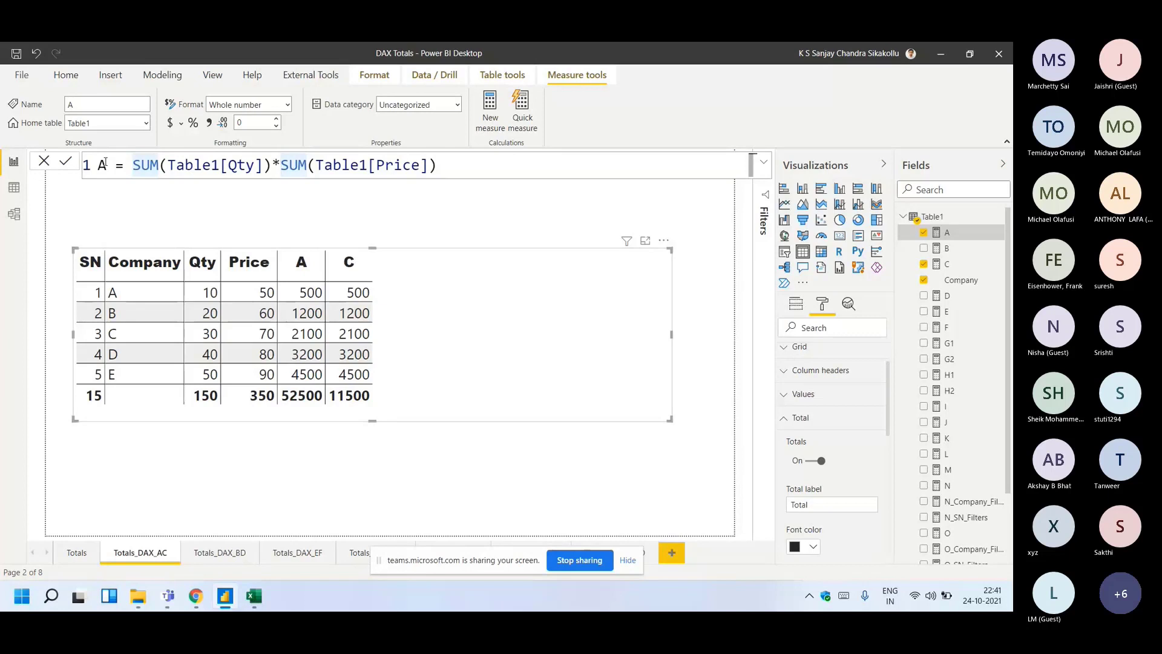
pyautogui.click(959, 266)
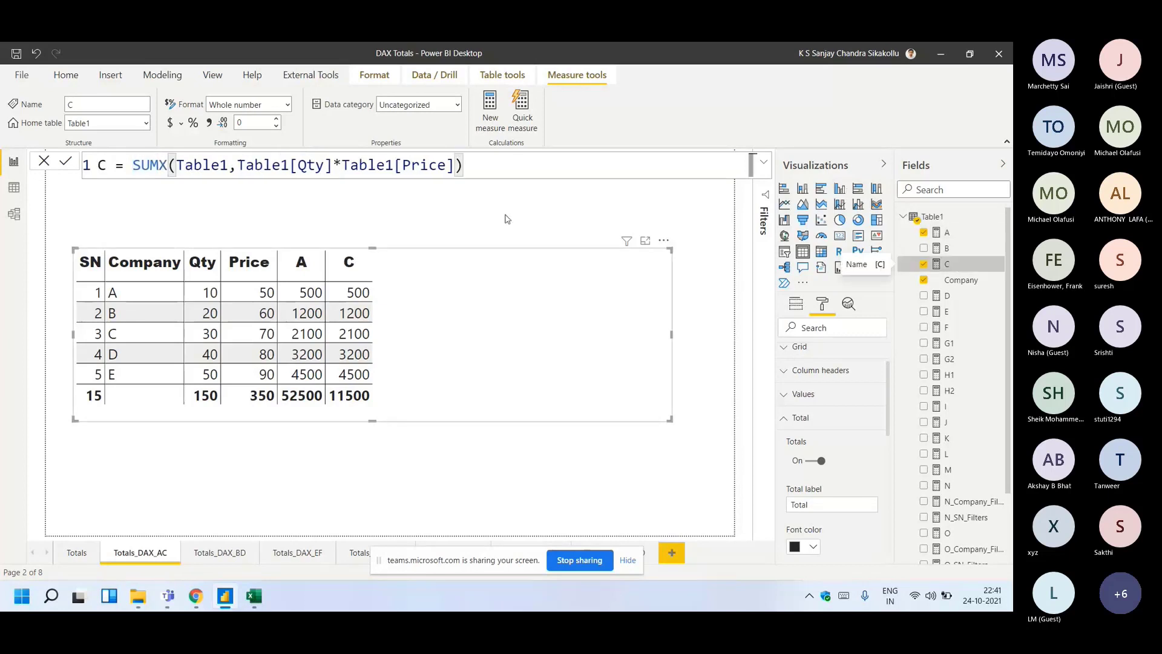
pyautogui.doubleClick(138, 165)
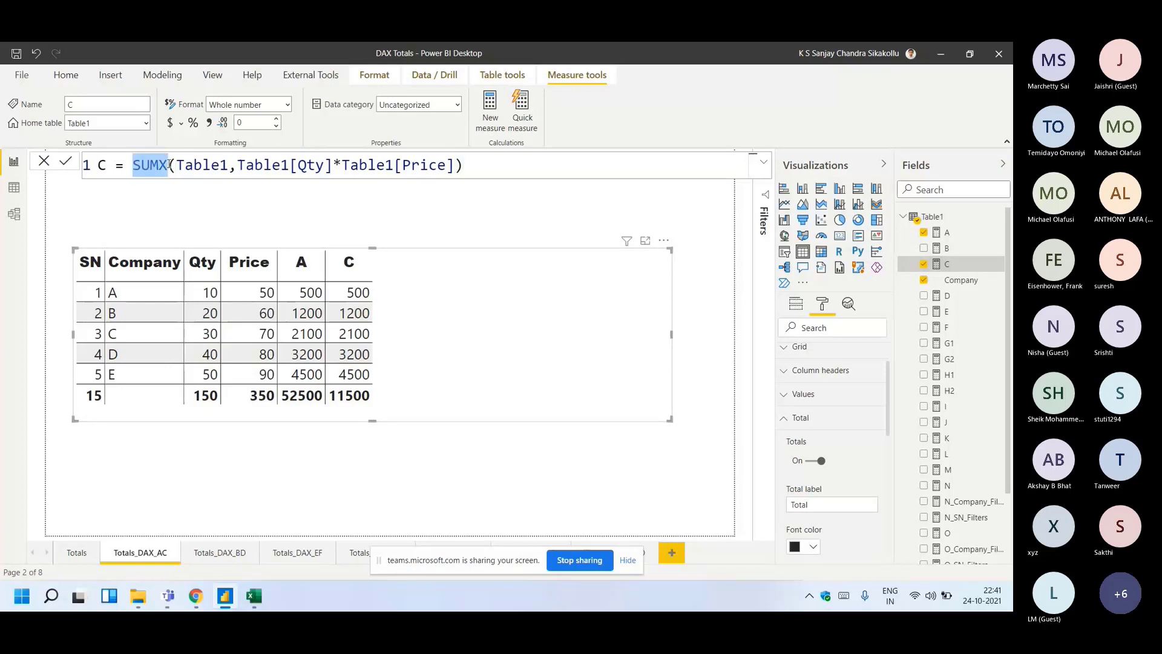
pyautogui.moveTo(228, 165); pyautogui.dragTo(326, 165)
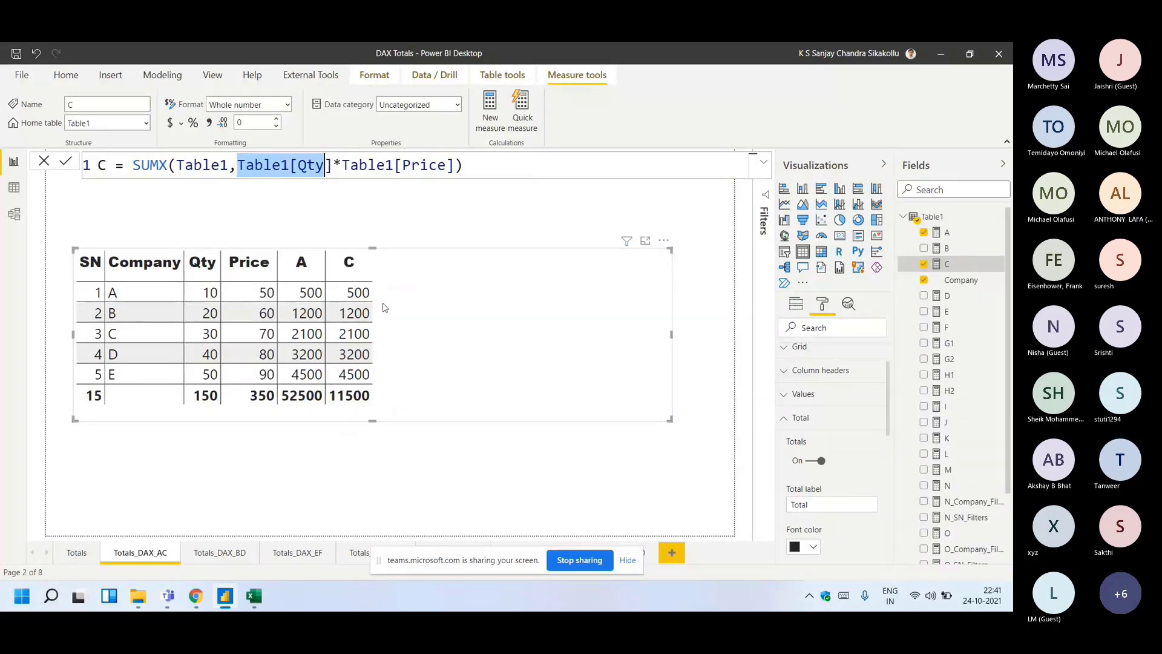
# - Switch to Excel, enter the note "SUM(Qty) x Sum(Price)" in D12 and widen column E so it fits
pyautogui.click(254, 596)
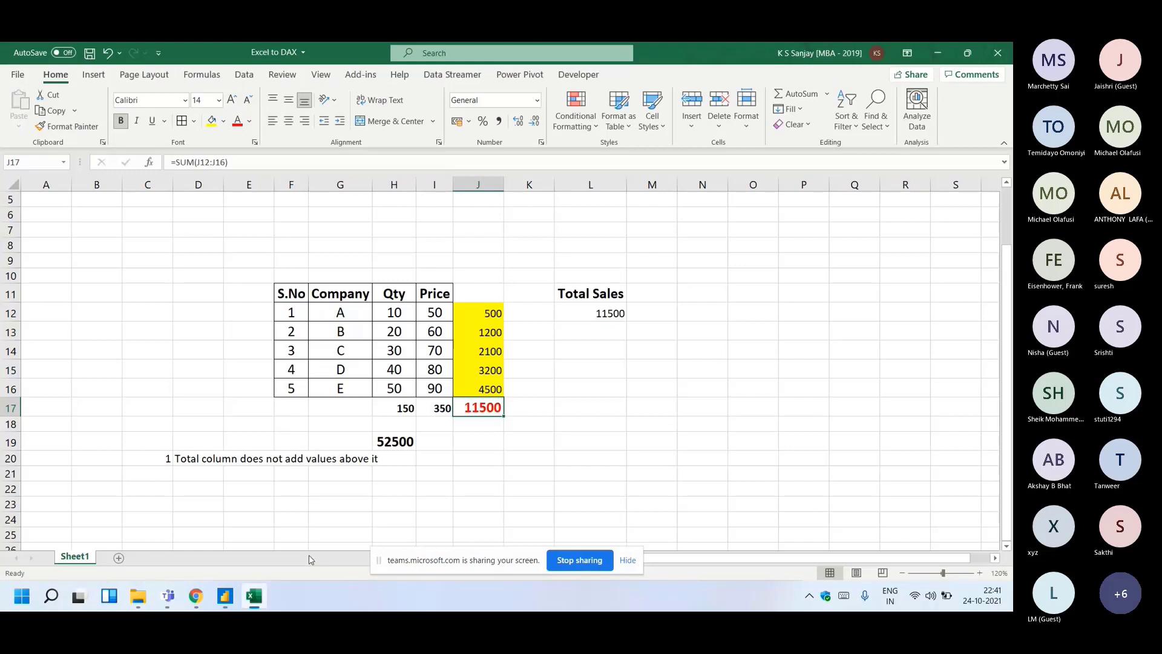
pyautogui.click(198, 313)
pyautogui.write('SUM')
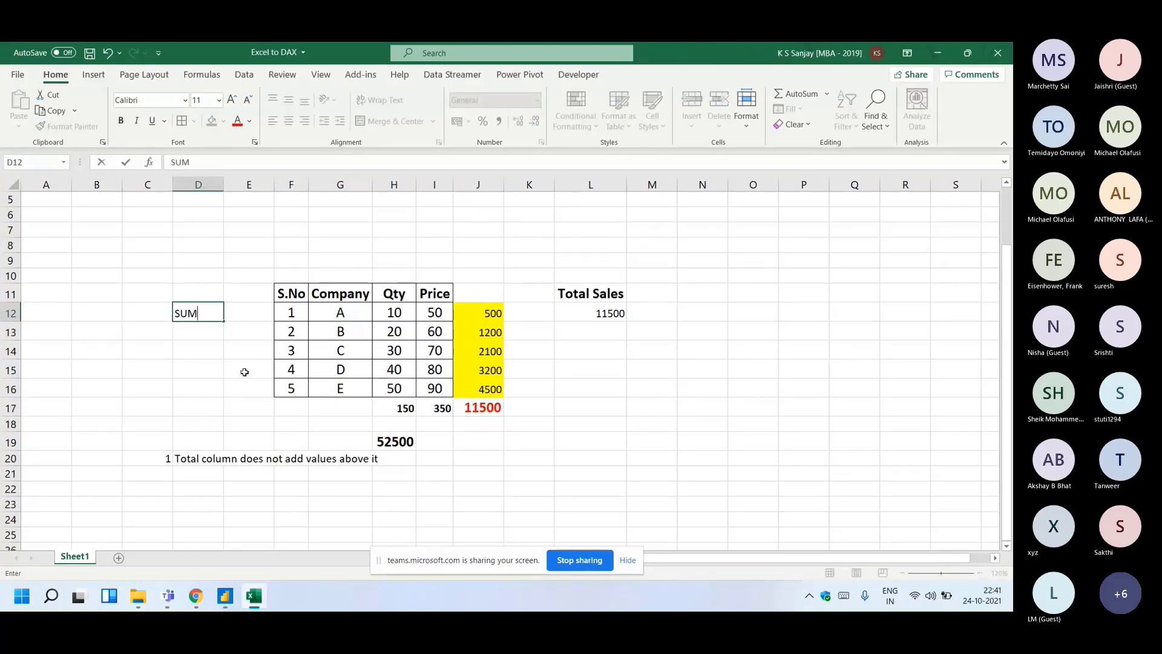
pyautogui.write('(Qty) x Sum(Pr')
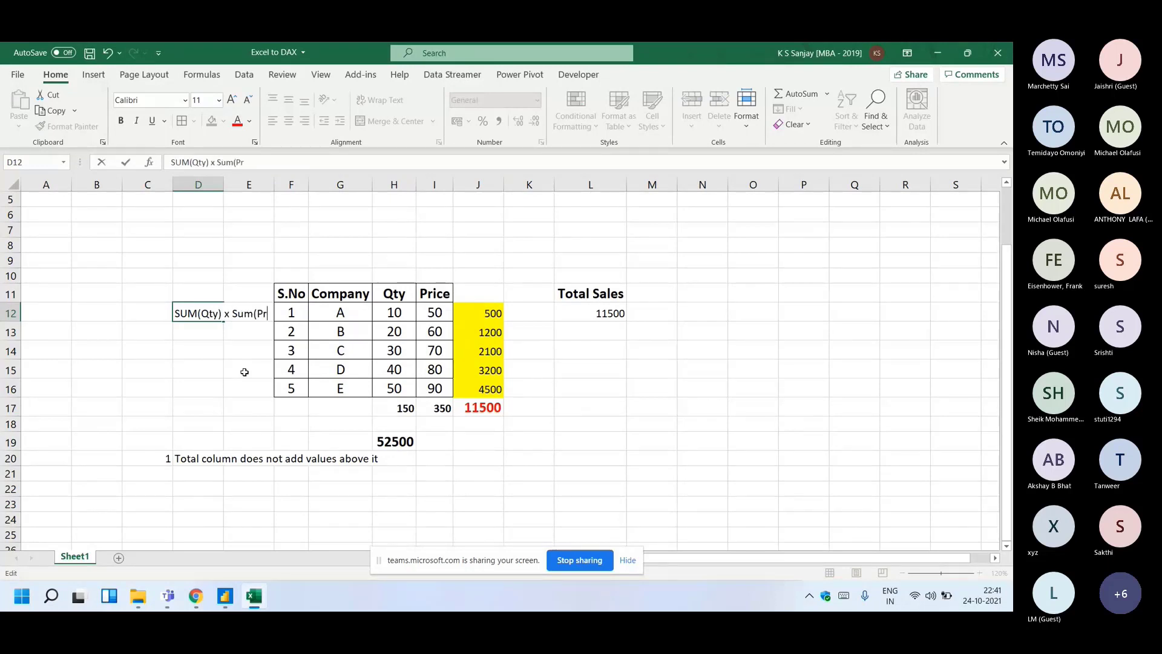
pyautogui.write('ice)')
pyautogui.hotkey('ctrl', 'Return')
pyautogui.moveTo(273, 184); pyautogui.dragTo(324, 184)
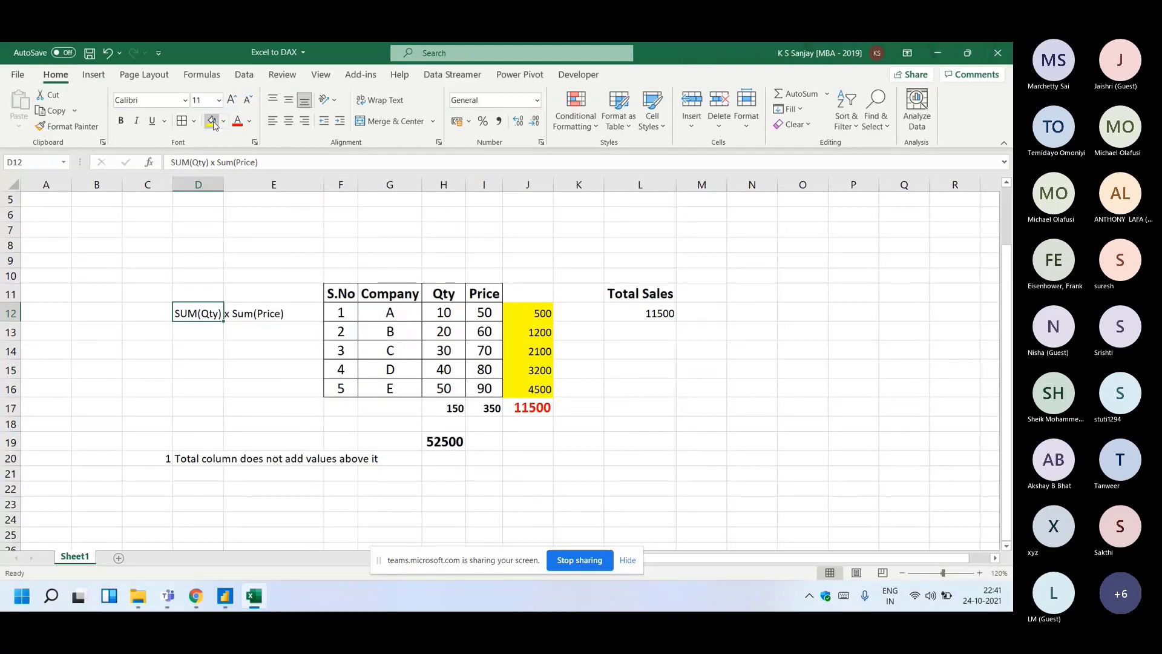
# - Fill D12 yellow and enter the note "SUMX(Qty x Price)" in D13
pyautogui.click(212, 122)
pyautogui.press('Down')
pyautogui.write('SUMX(Qty x Price)')
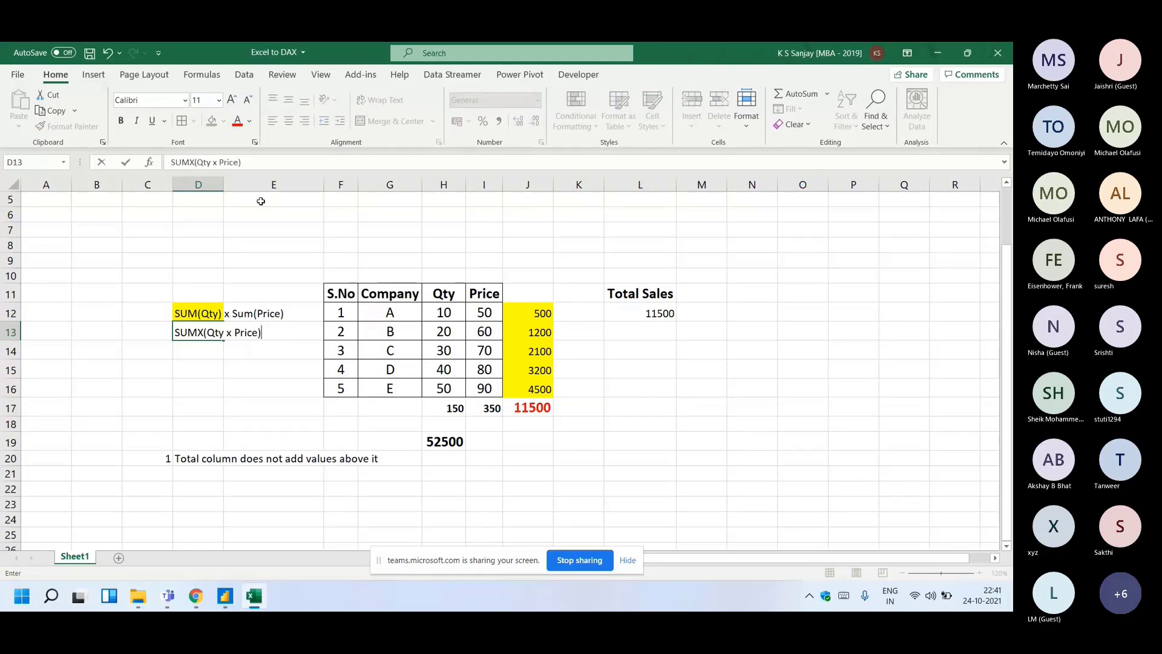
pyautogui.hotkey('ctrl', 'Return')
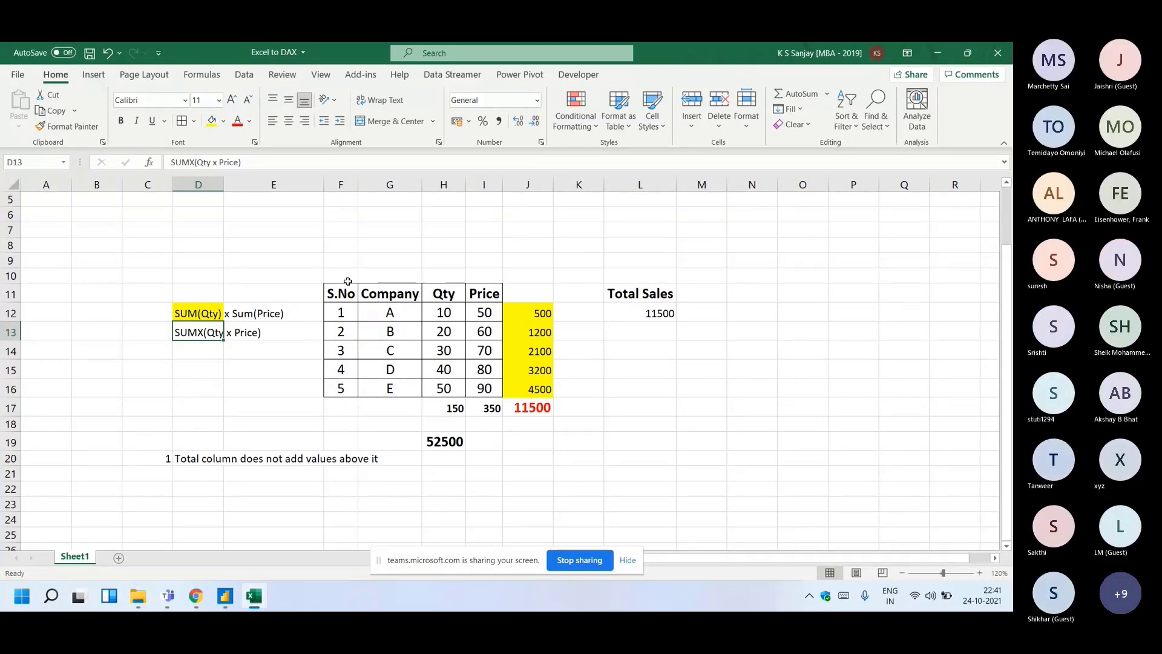
# - Glance at measure C in Power BI Desktop, then launch PowerPoint and create a blank presentation
pyautogui.hotkey('alt', 'Tab')
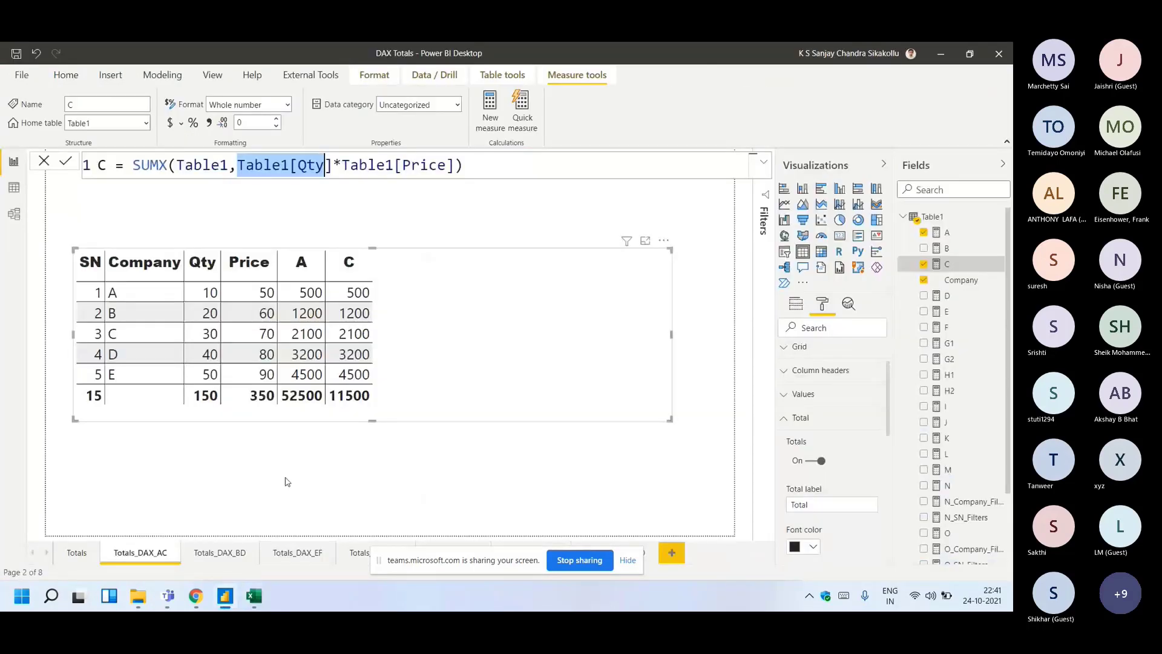
pyautogui.click(415, 233)
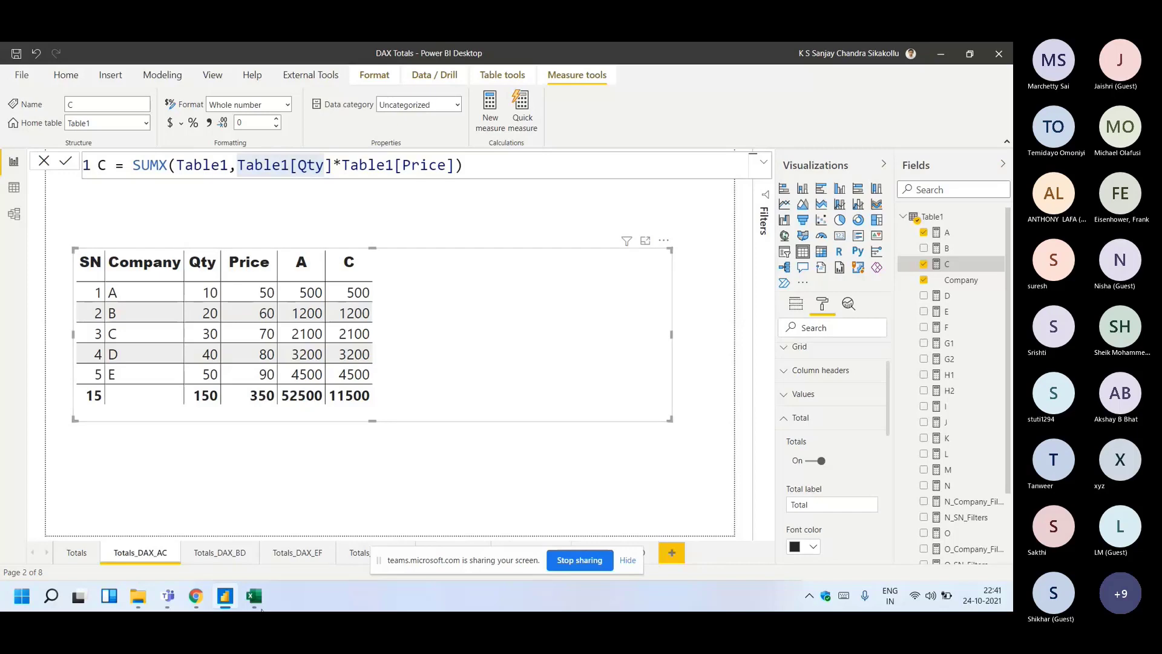
pyautogui.click(254, 597)
pyautogui.click(51, 599)
pyautogui.write('powerpoint')
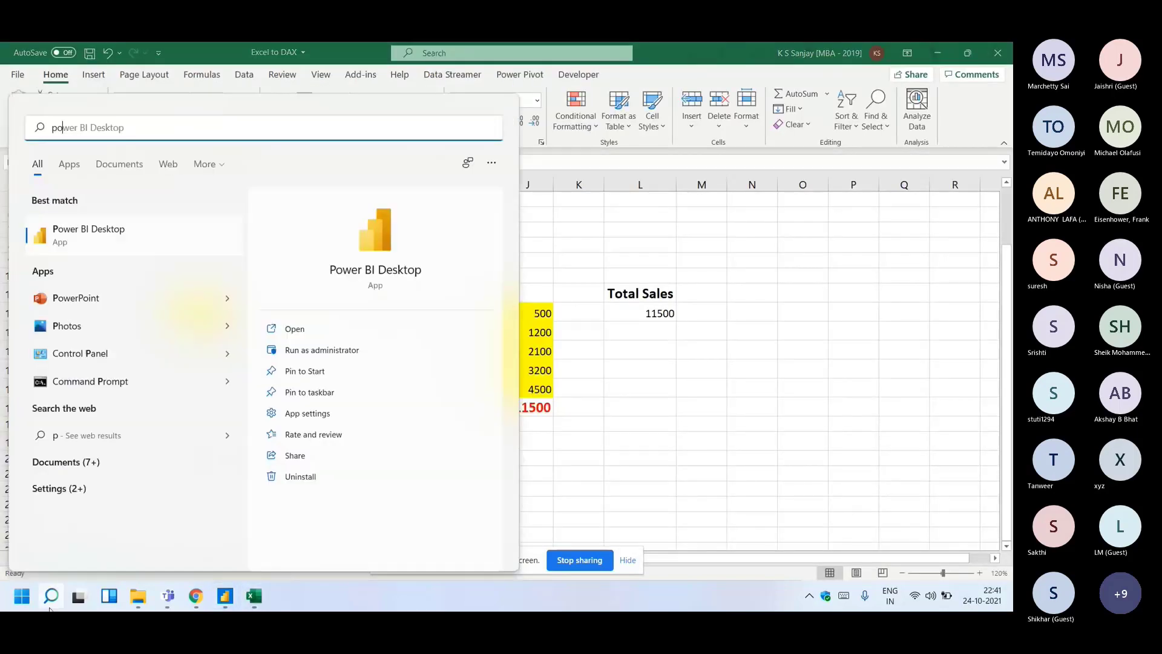
pyautogui.press('Return')
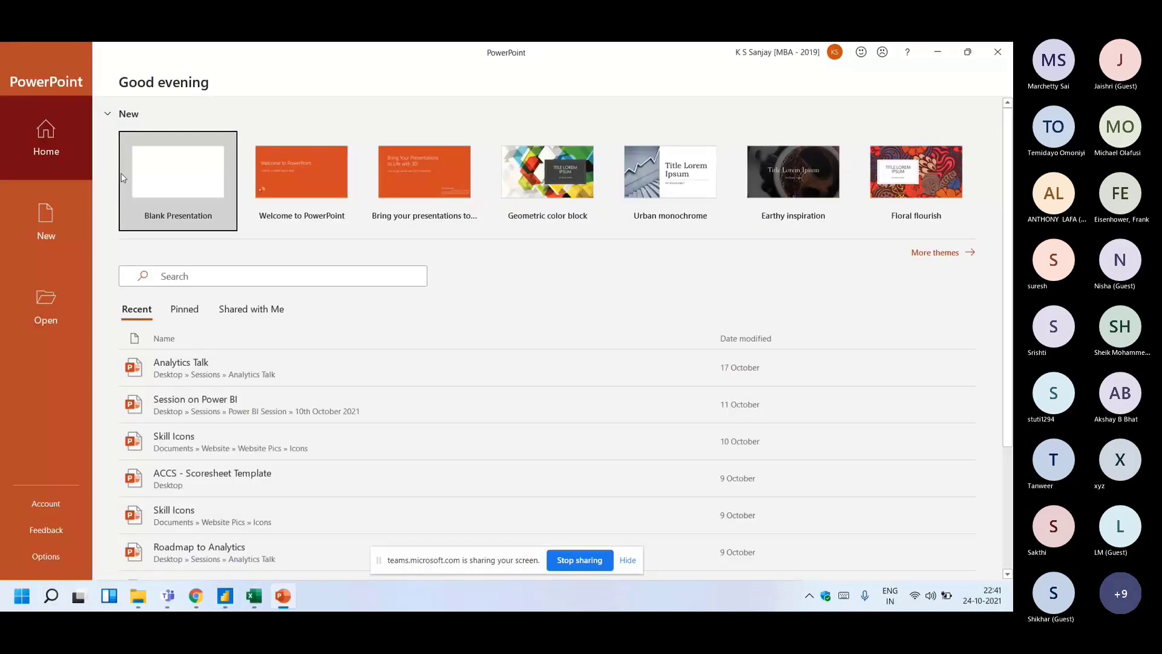
pyautogui.click(128, 173)
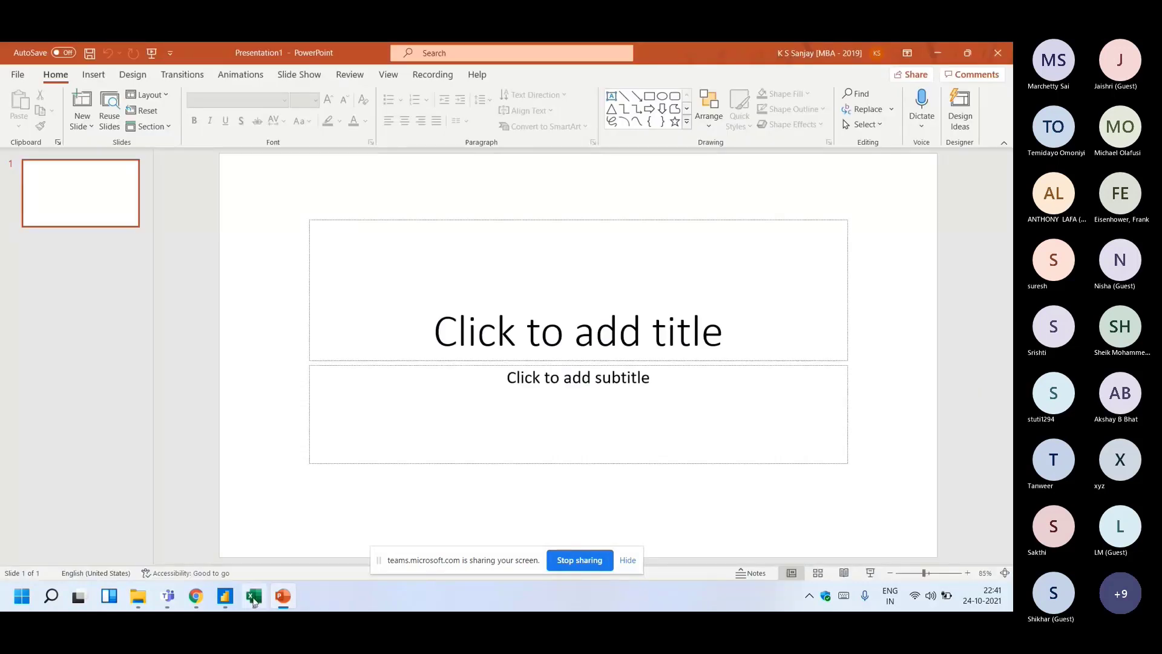
# - Copy the S.No, Company, Qty and Price table F11:I16 from Excel and return to the PowerPoint presentation
pyautogui.click(254, 597)
pyautogui.moveTo(341, 293); pyautogui.dragTo(488, 390)
pyautogui.hotkey('ctrl', 'c')
pyautogui.hotkey('alt', 'Tab')
pyautogui.click(118, 199)
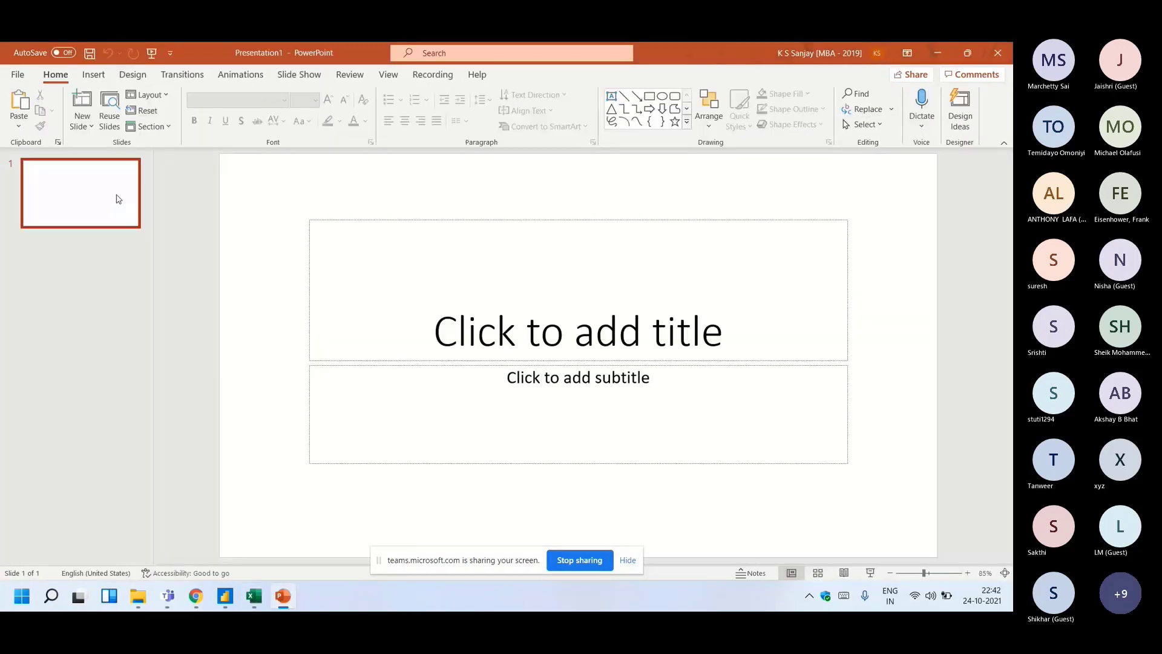
# - Add a blank second slide, paste the copied table onto it and move the table to the slide's upper-left area
pyautogui.rightClick(117, 196)
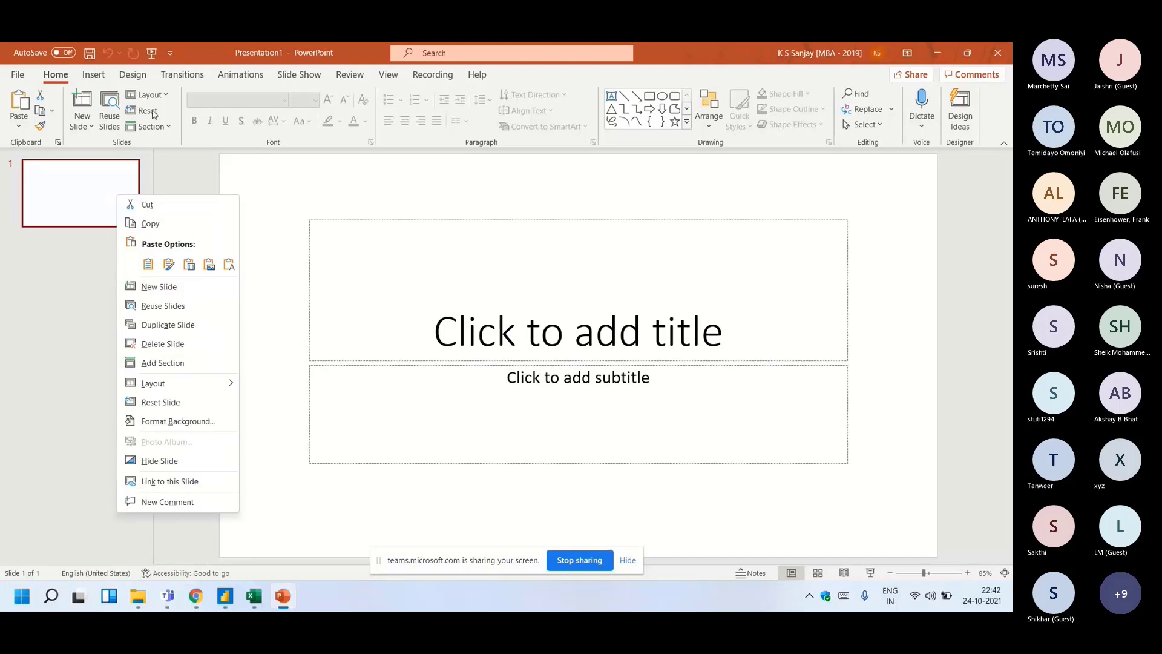
pyautogui.click(82, 124)
pyautogui.click(105, 315)
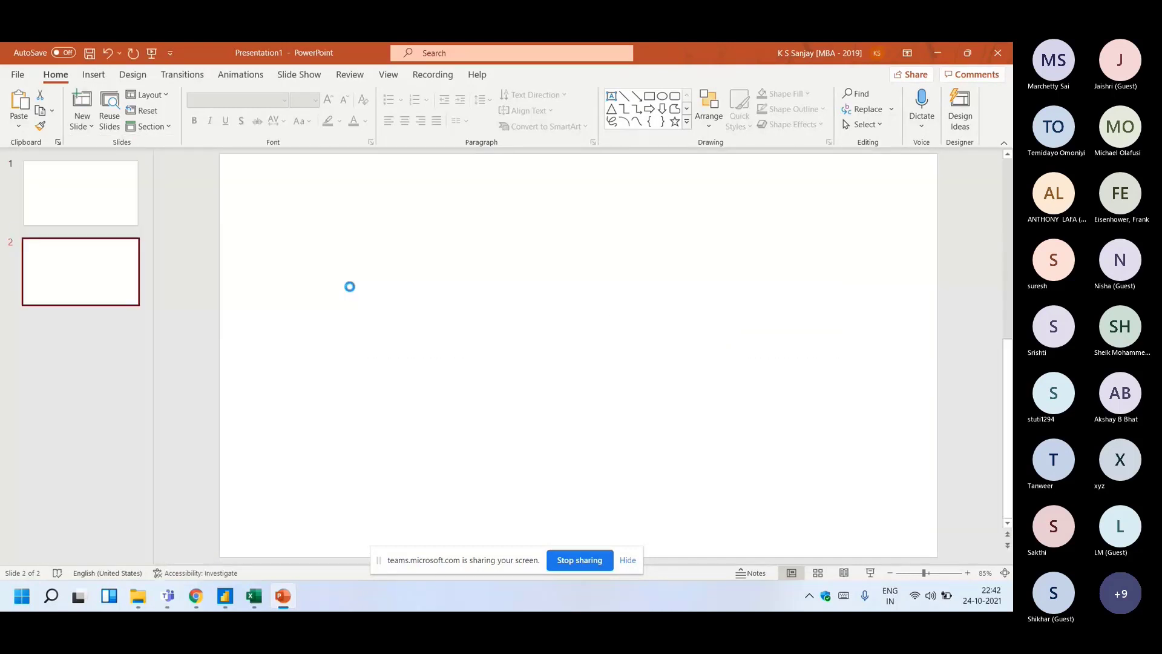
pyautogui.hotkey('ctrl', 'v')
pyautogui.moveTo(511, 298); pyautogui.dragTo(296, 215)
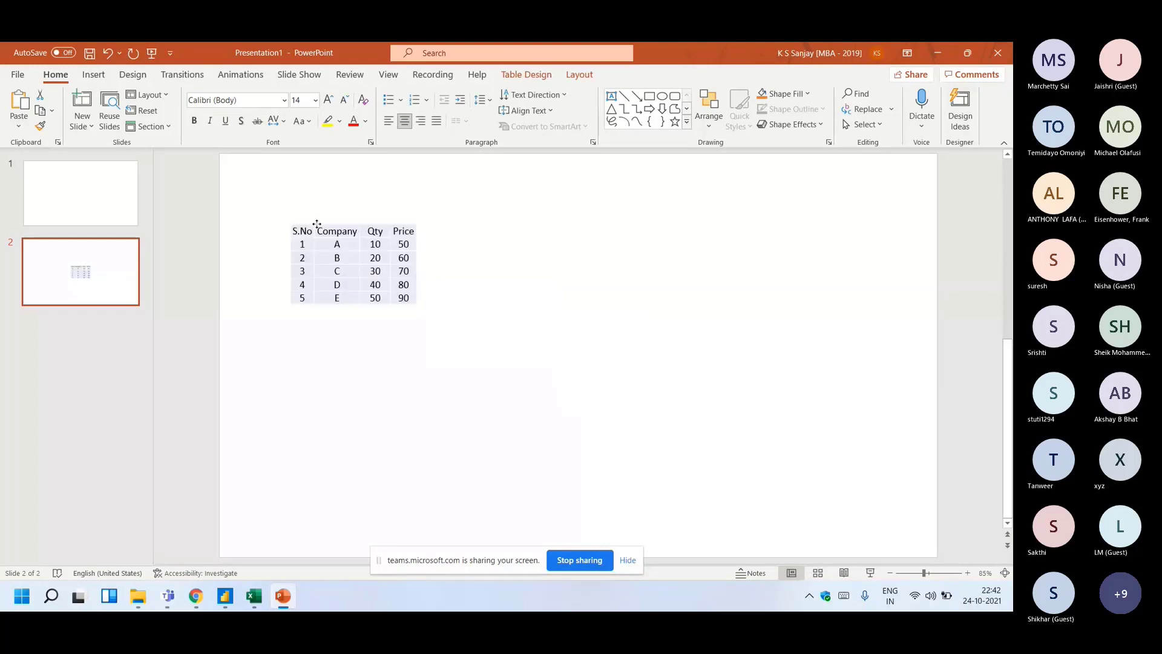
# - Draw a straight arrow pointing outward from the table's right side
pyautogui.click(94, 75)
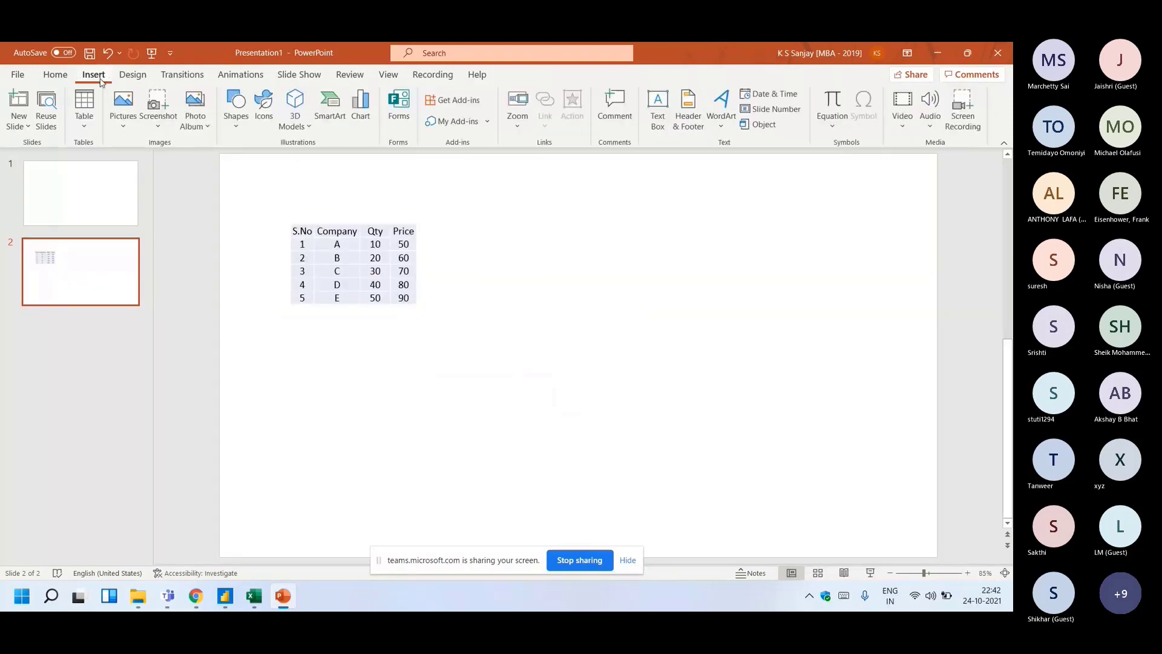
pyautogui.click(236, 106)
pyautogui.click(237, 248)
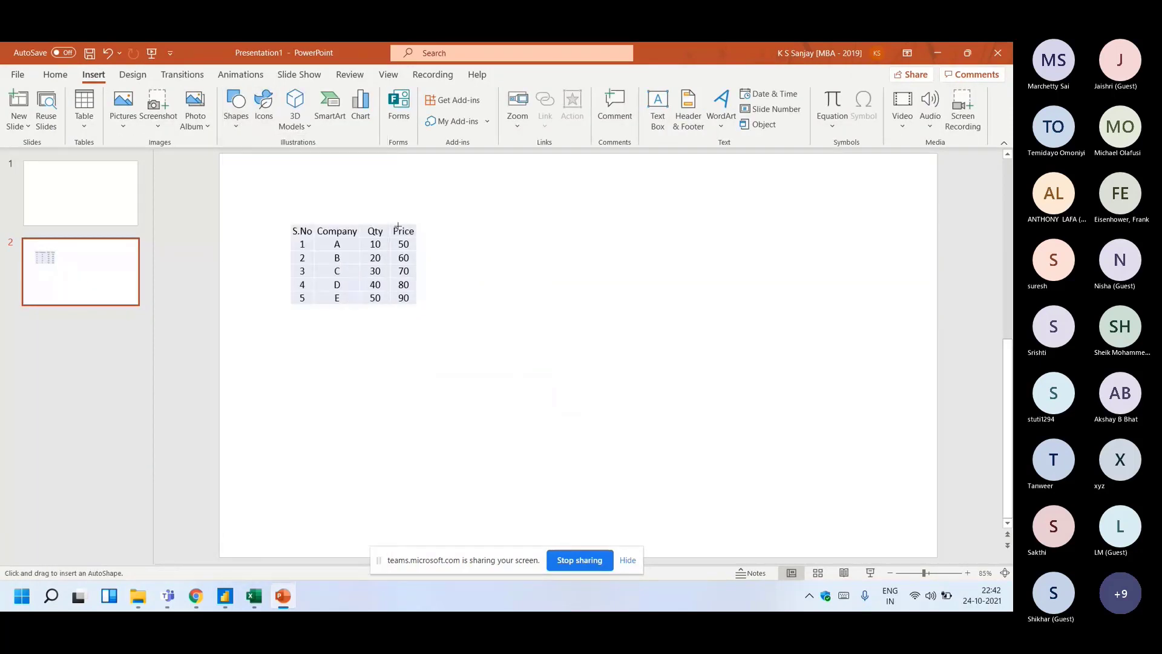
pyautogui.moveTo(422, 242)
pyautogui.mouseDown()
pyautogui.moveTo(533, 224)
pyautogui.moveTo(469, 245)
pyautogui.moveTo(529, 264)
pyautogui.moveTo(480, 274)
pyautogui.moveTo(473, 289)
pyautogui.moveTo(520, 321)
pyautogui.moveTo(516, 339)
pyautogui.mouseUp()
# - Duplicate the arrow and arrange the copies so that each of the five table rows has its own outgoing arrow
pyautogui.hotkey('ctrl', 'c')
pyautogui.hotkey('ctrl', 'v')
pyautogui.hotkey('ctrl', 'c')
pyautogui.hotkey('ctrl', 'v')
pyautogui.hotkey('ctrl', 'v')
pyautogui.moveTo(529, 277); pyautogui.dragTo(443, 318)
pyautogui.click(441, 305)
pyautogui.hotkey('ctrl', 'v')
pyautogui.moveTo(510, 353); pyautogui.dragTo(515, 384)
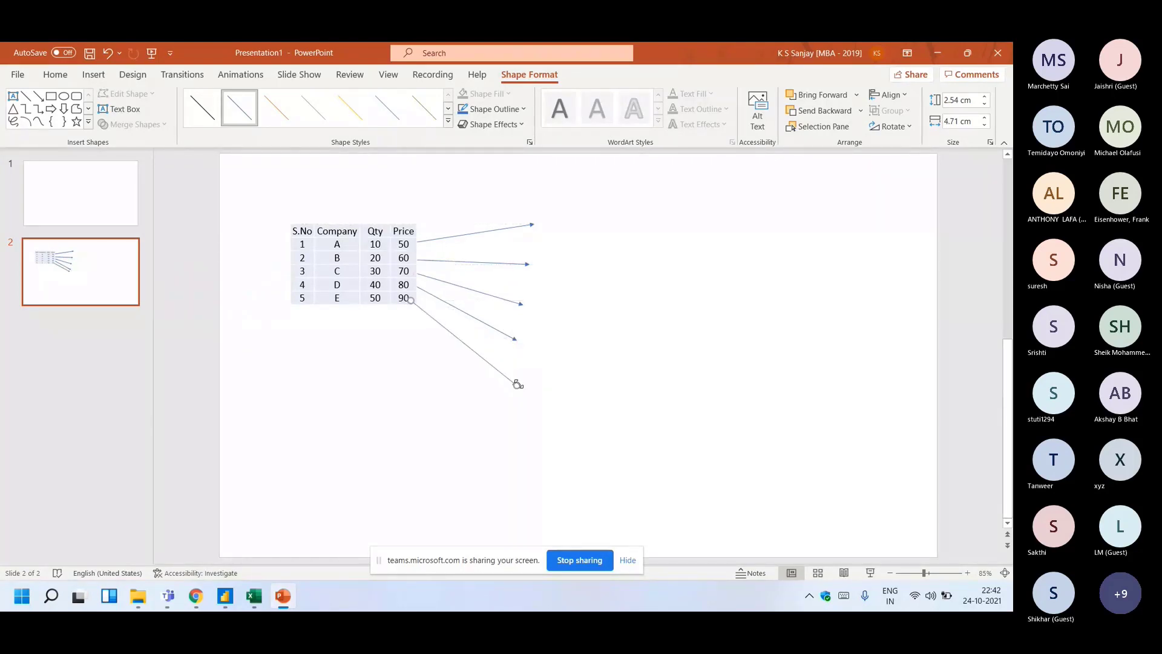
pyautogui.click(602, 333)
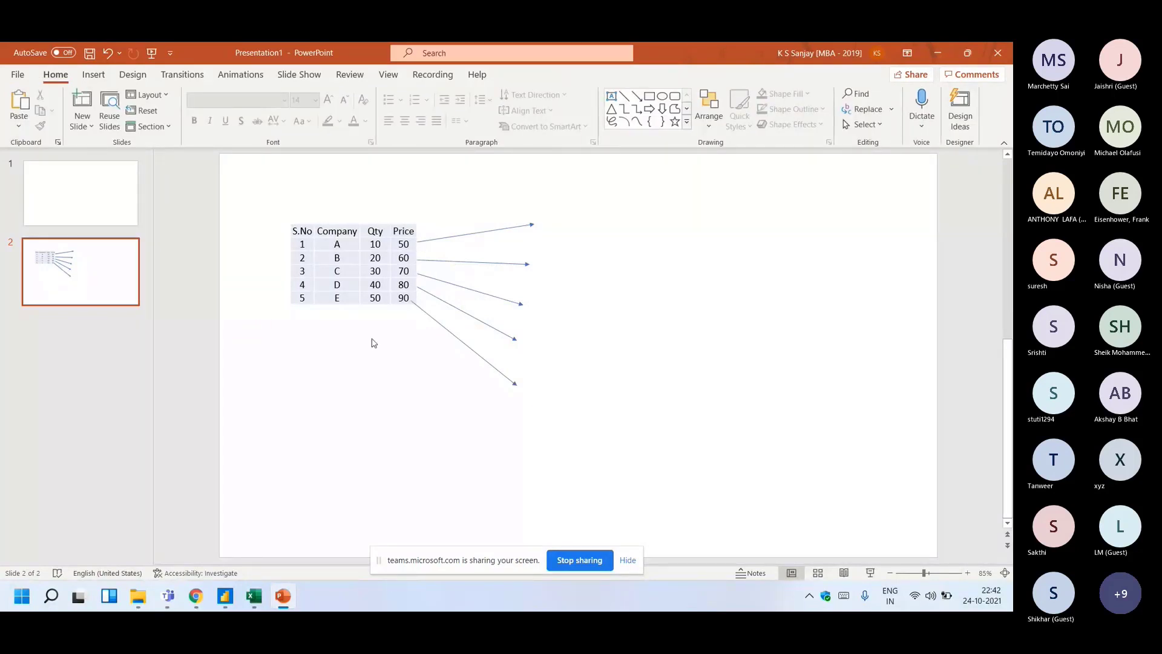
# - Switch to Power BI Desktop and examine measure A's formula, focusing on its SUM(Table1[Qty]) part
pyautogui.click(224, 595)
pyautogui.click(948, 235)
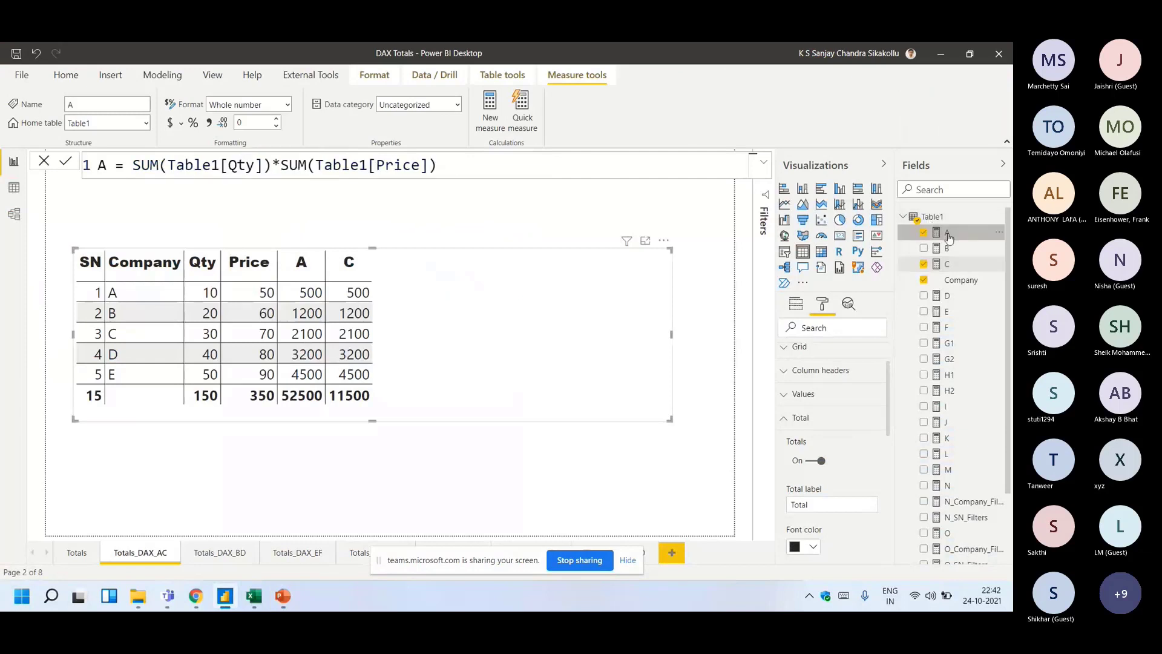
pyautogui.click(138, 165)
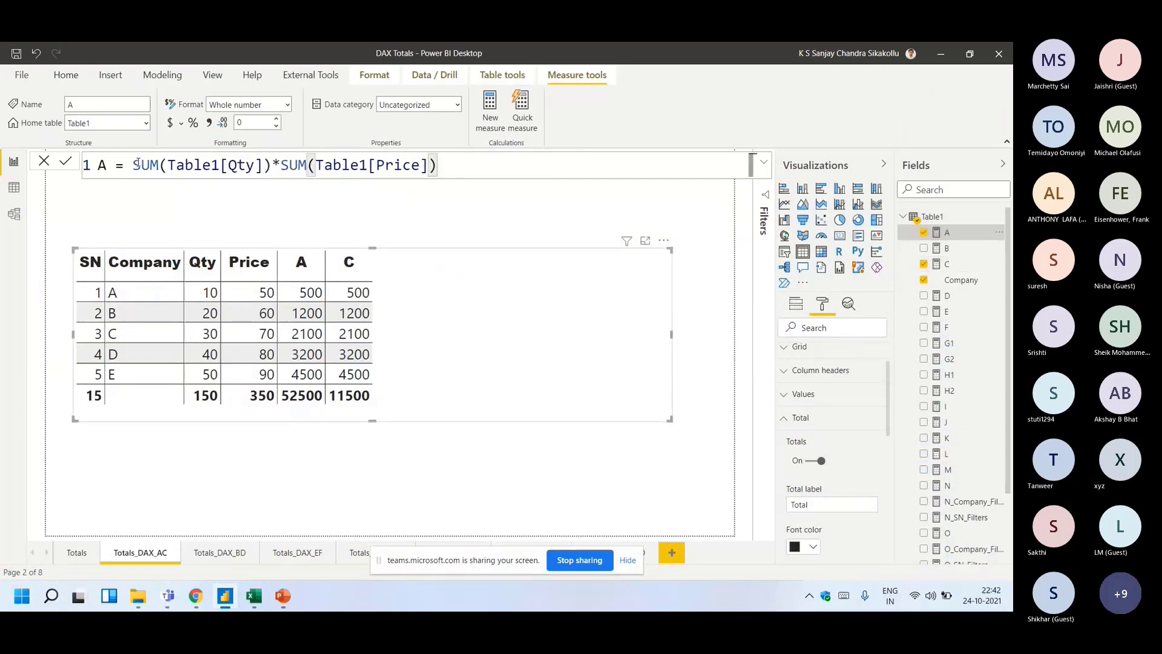
pyautogui.moveTo(138, 165); pyautogui.dragTo(274, 165)
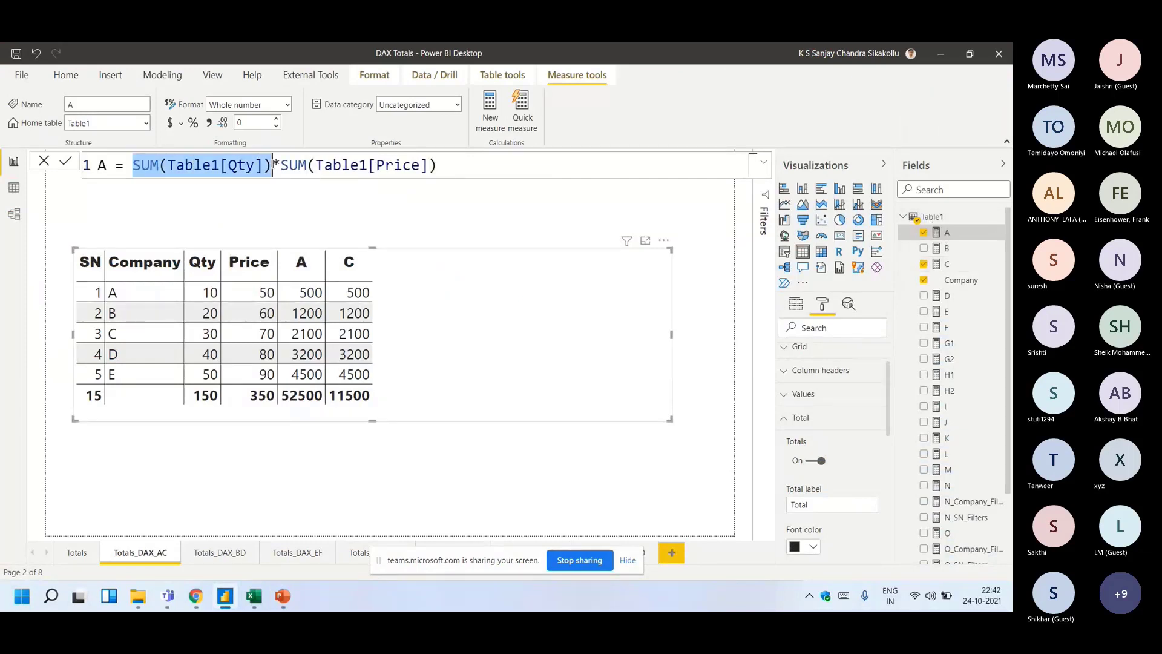
pyautogui.click(170, 165)
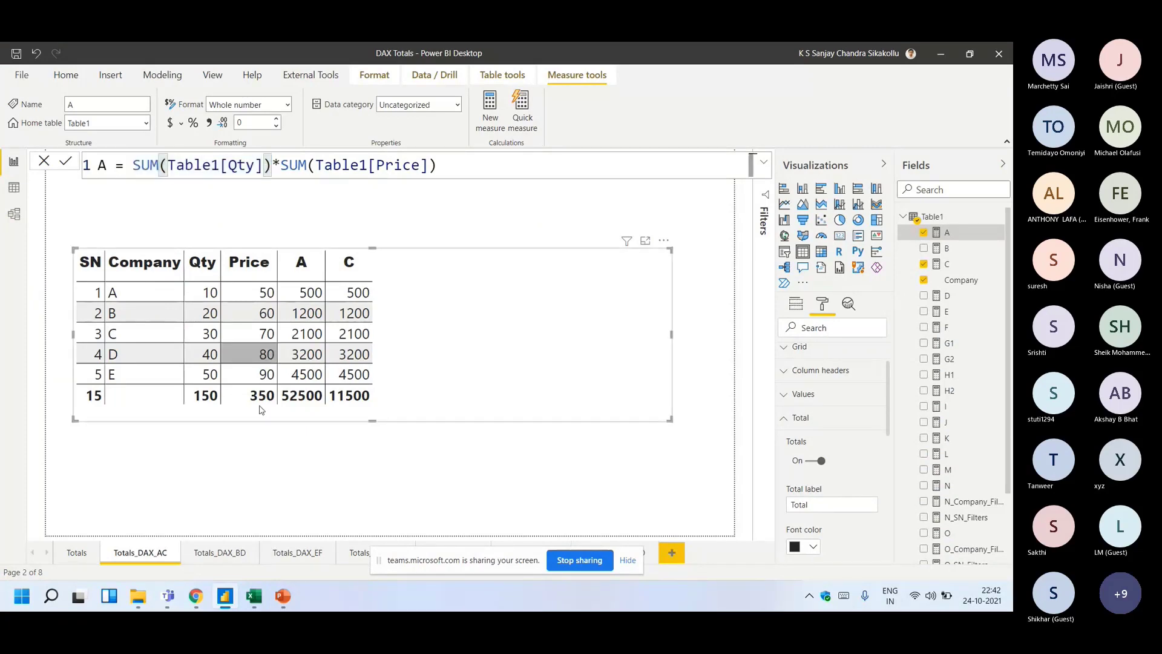
# - Switch to Excel and add filters to the table headers in F11:I11
pyautogui.hotkey('alt', 'Tab')
pyautogui.moveTo(341, 293); pyautogui.dragTo(482, 382)
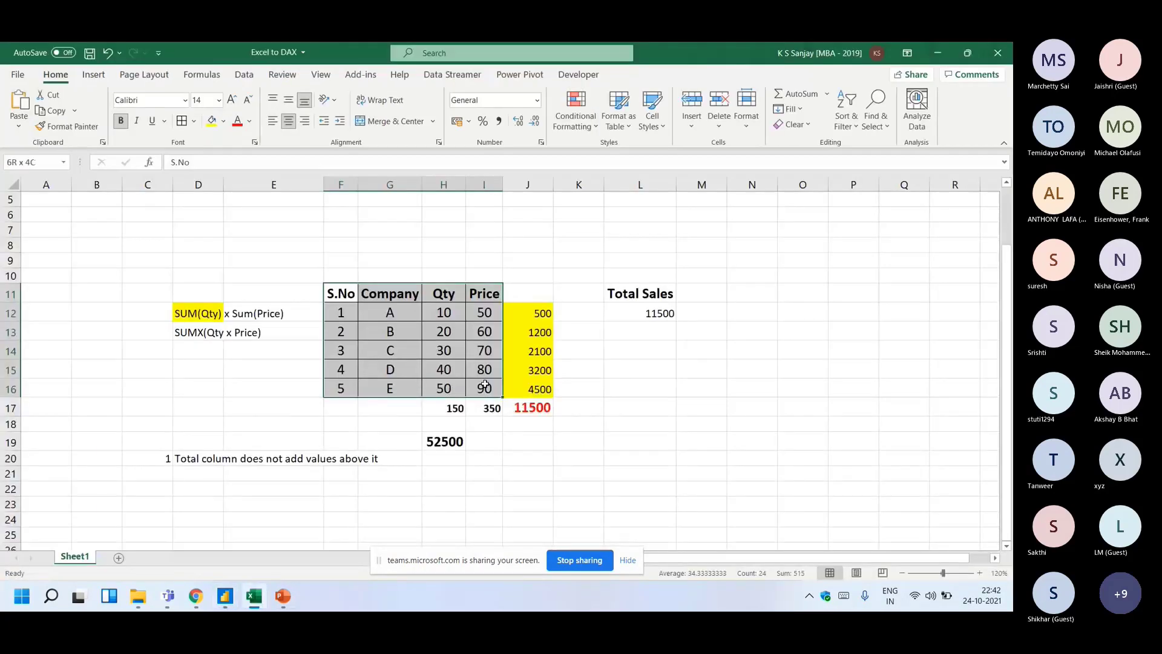
pyautogui.moveTo(348, 293); pyautogui.dragTo(473, 293)
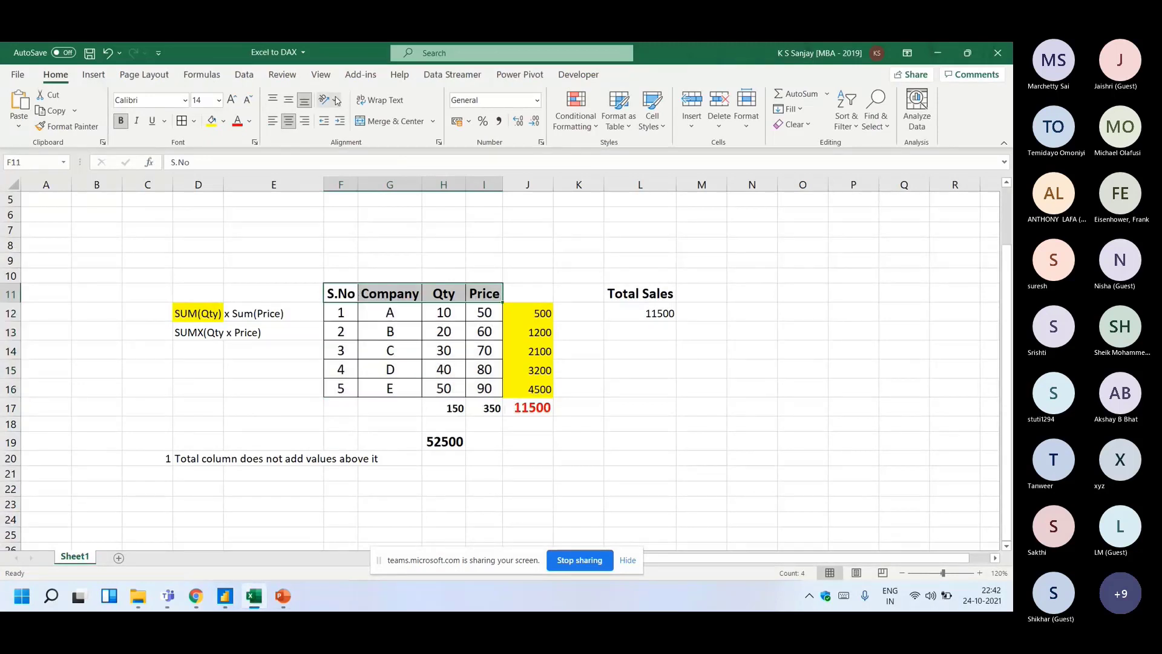
pyautogui.click(244, 74)
pyautogui.click(549, 117)
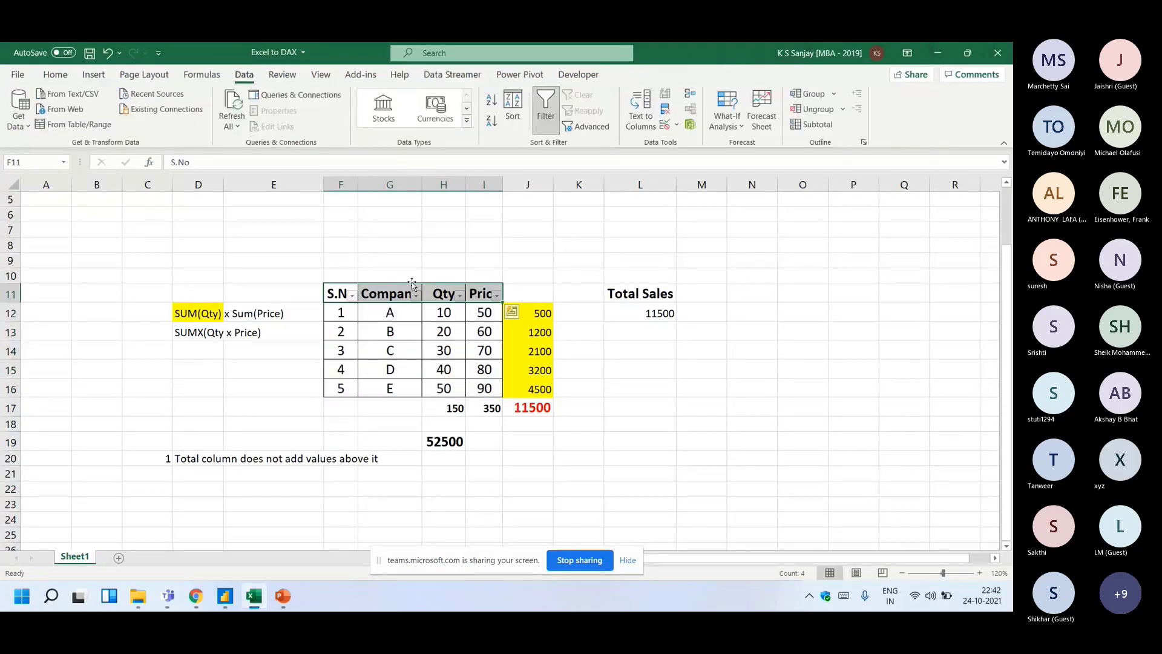
# - Filter the Company column to show only A, then undo the filter
pyautogui.click(416, 294)
pyautogui.click(270, 436)
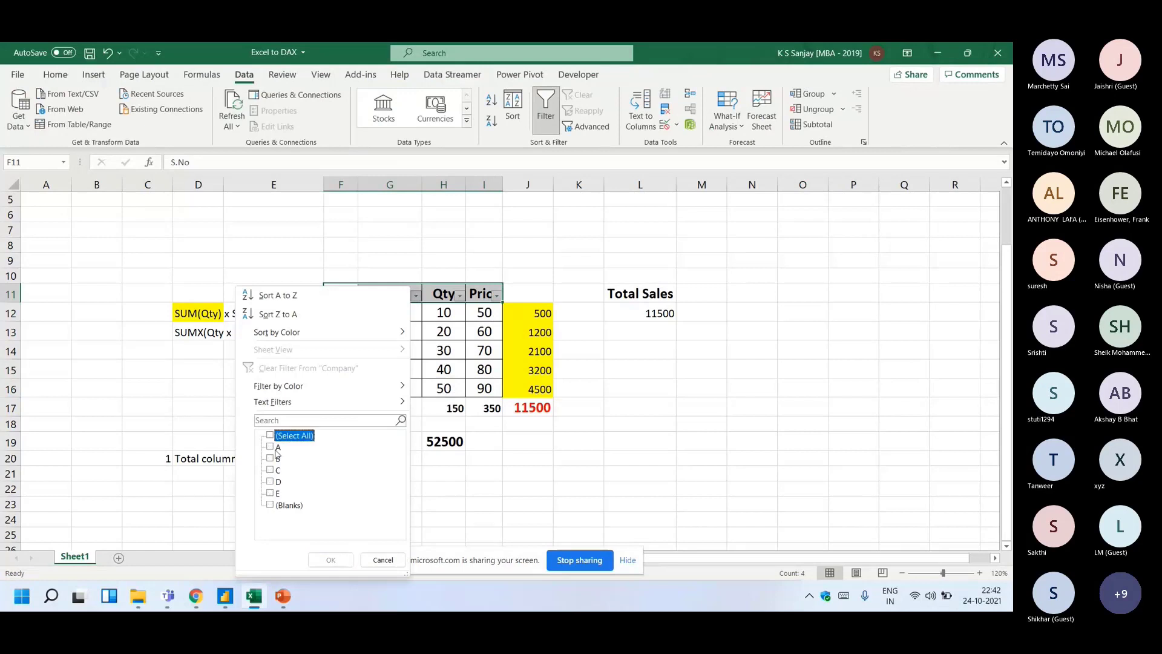
pyautogui.click(276, 448)
pyautogui.click(331, 560)
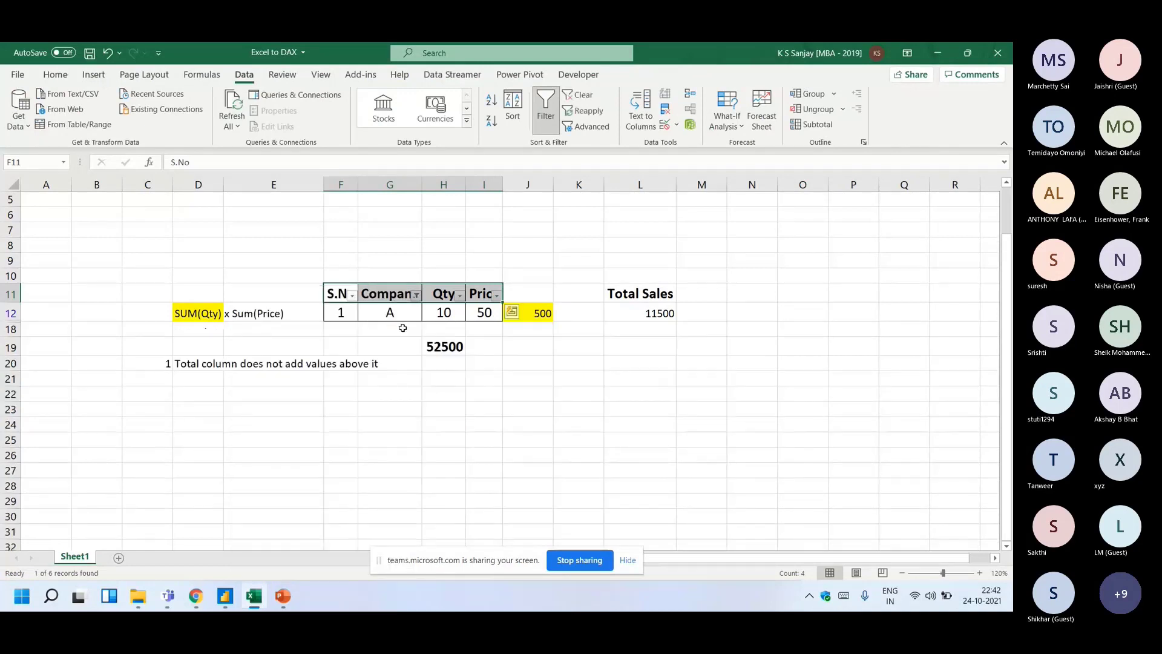
pyautogui.hotkey('ctrl', 'z')
# - Review the whole table F11:I16, the Qty values in H12:H16 and the Qty sum formula in H17
pyautogui.moveTo(339, 294); pyautogui.dragTo(484, 388)
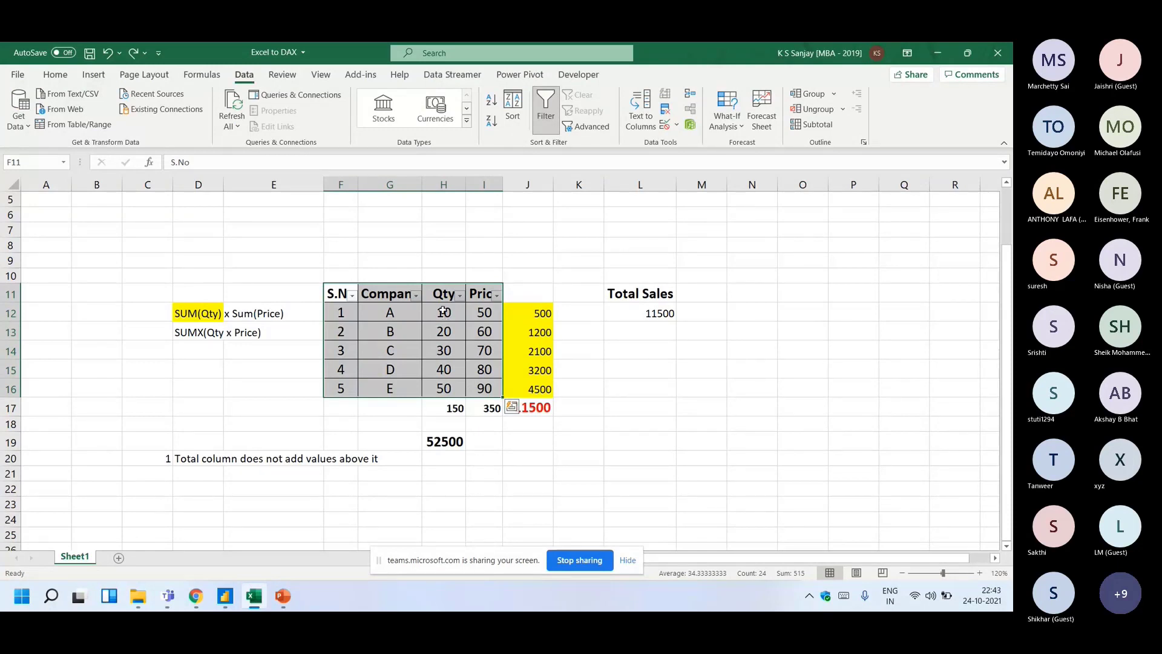
pyautogui.moveTo(441, 304); pyautogui.dragTo(450, 390)
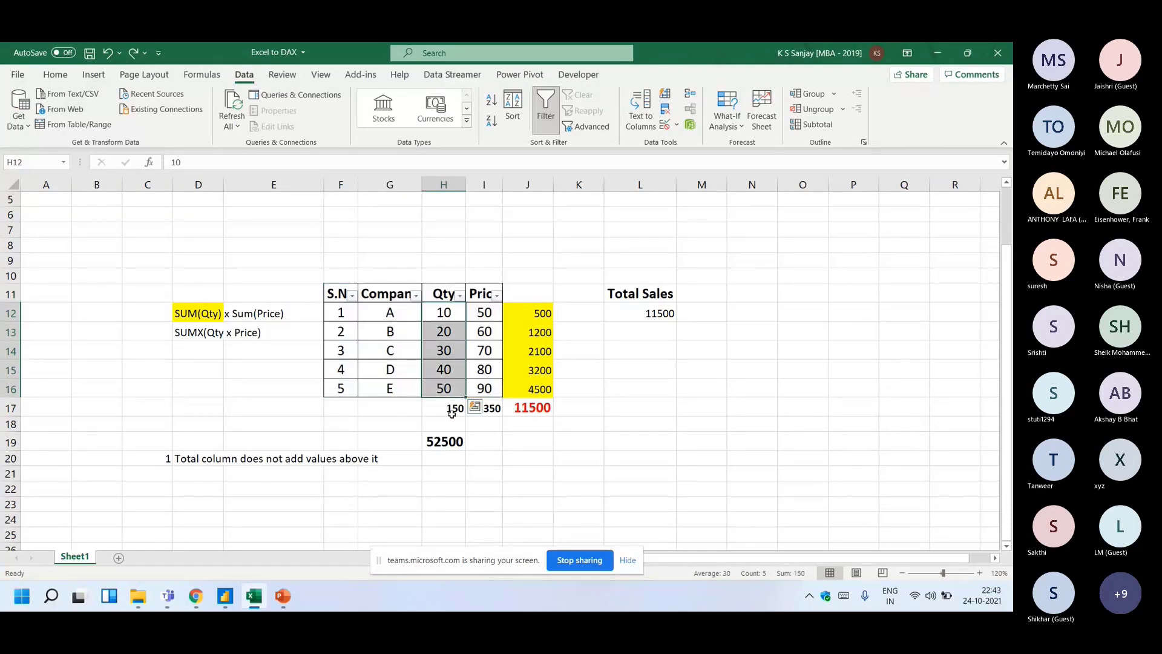
pyautogui.click(452, 413)
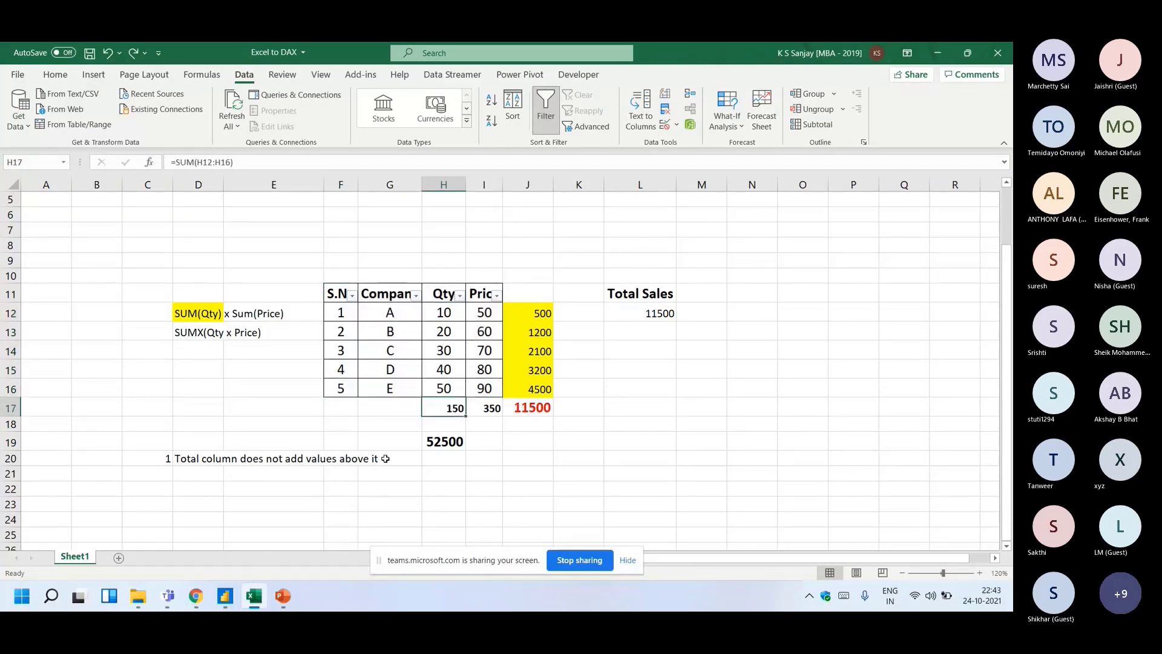
# - Check the table totals in Power BI Desktop, then switch back to Excel and fill F12:G12 and F13:H13 with yellow
pyautogui.click(229, 597)
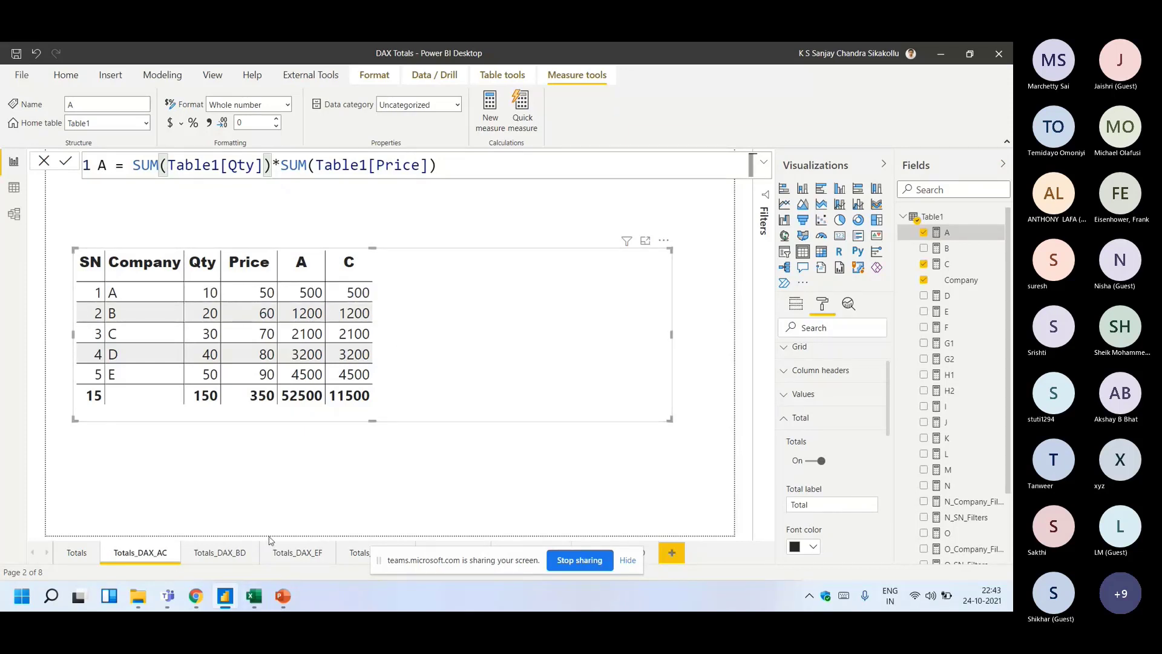
pyautogui.click(253, 596)
pyautogui.moveTo(340, 313); pyautogui.dragTo(394, 313)
pyautogui.click(55, 74)
pyautogui.click(211, 121)
pyautogui.moveTo(347, 334); pyautogui.dragTo(430, 333)
pyautogui.click(212, 121)
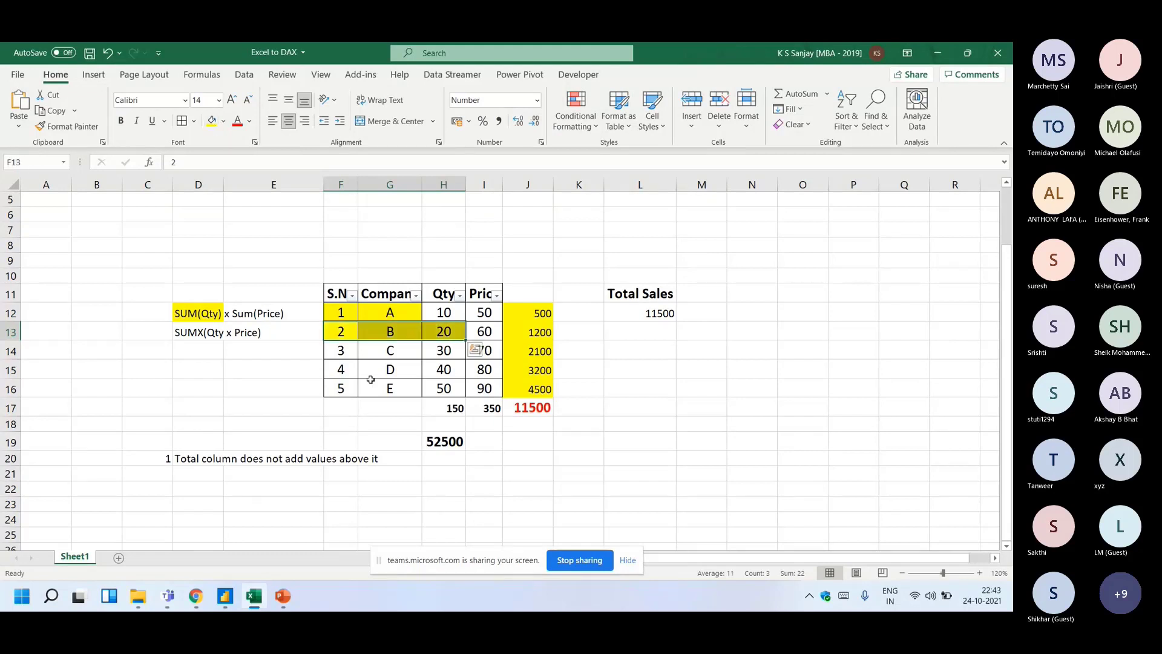
pyautogui.moveTo(346, 353); pyautogui.dragTo(439, 349)
pyautogui.click(388, 314)
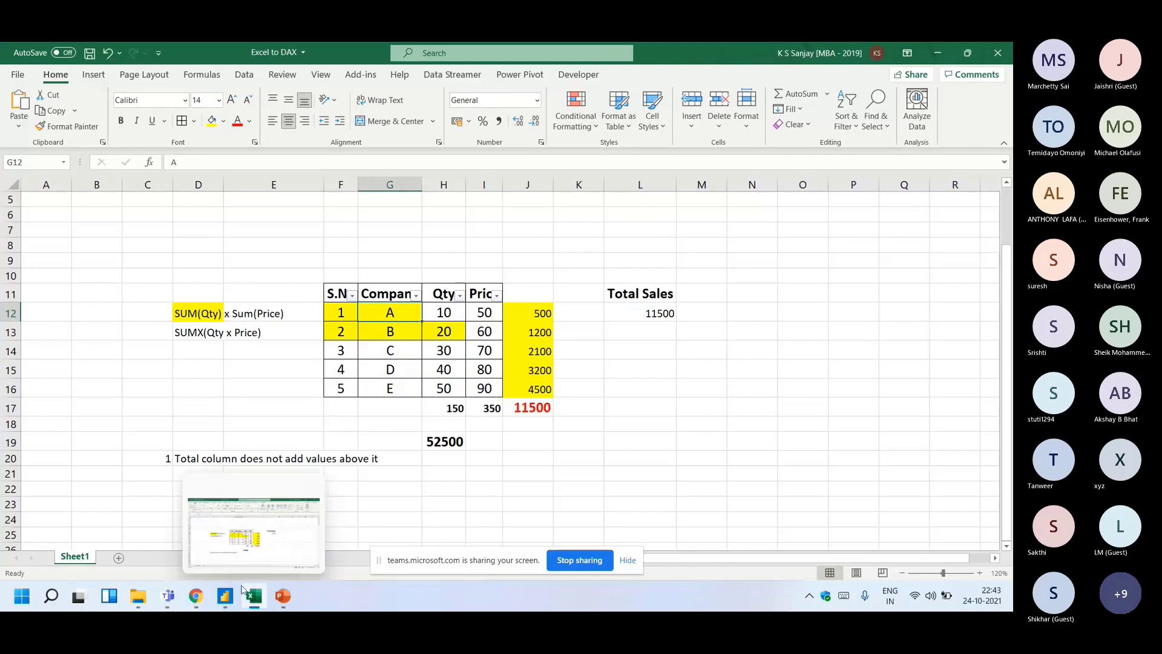
# - Switch to PowerPoint and add a horizontal text box reading "Total" below the table on slide 2
pyautogui.click(282, 596)
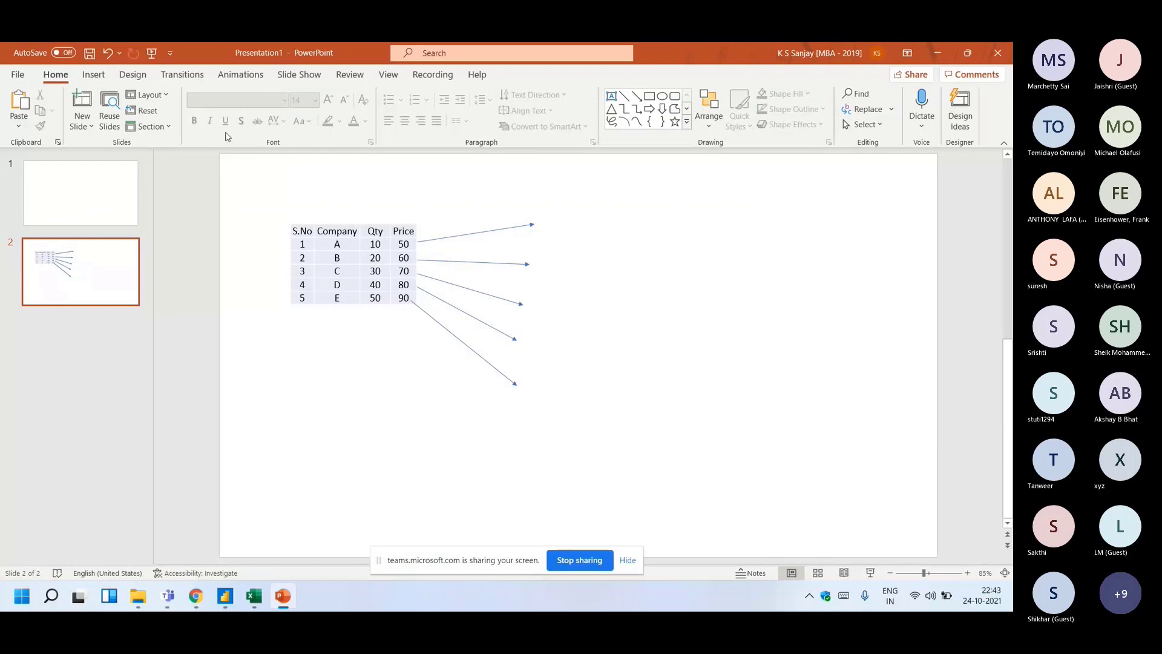
pyautogui.click(103, 77)
pyautogui.click(663, 125)
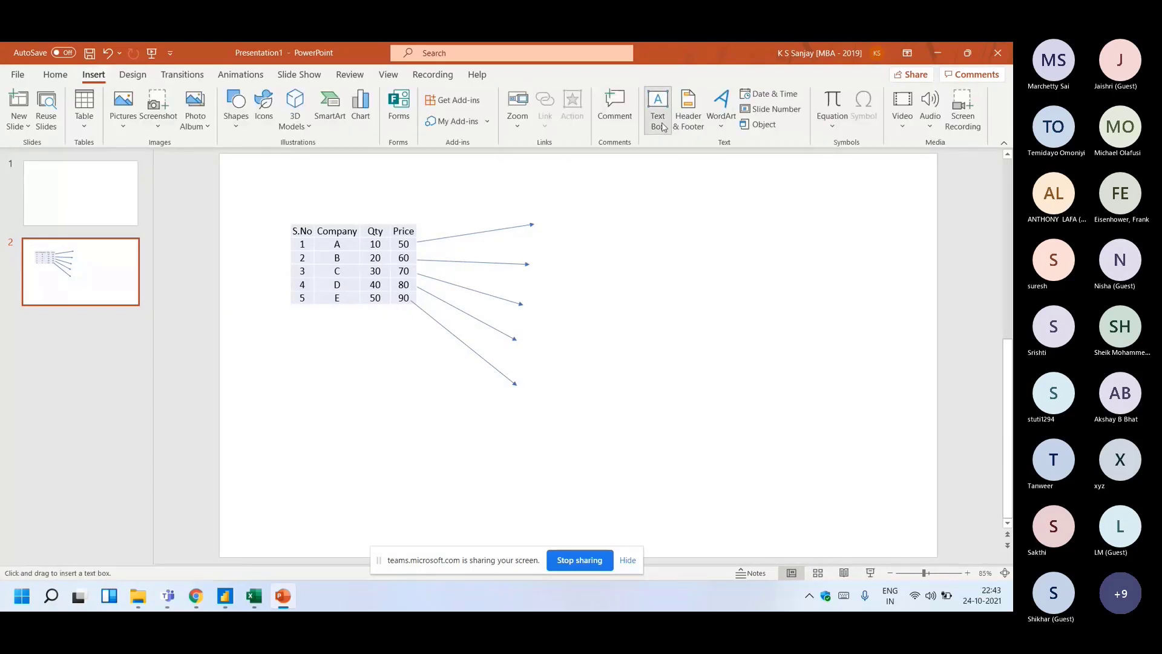
pyautogui.moveTo(366, 425); pyautogui.dragTo(369, 472)
pyautogui.write('Tota')
pyautogui.press('BackSpace')
pyautogui.write('a')
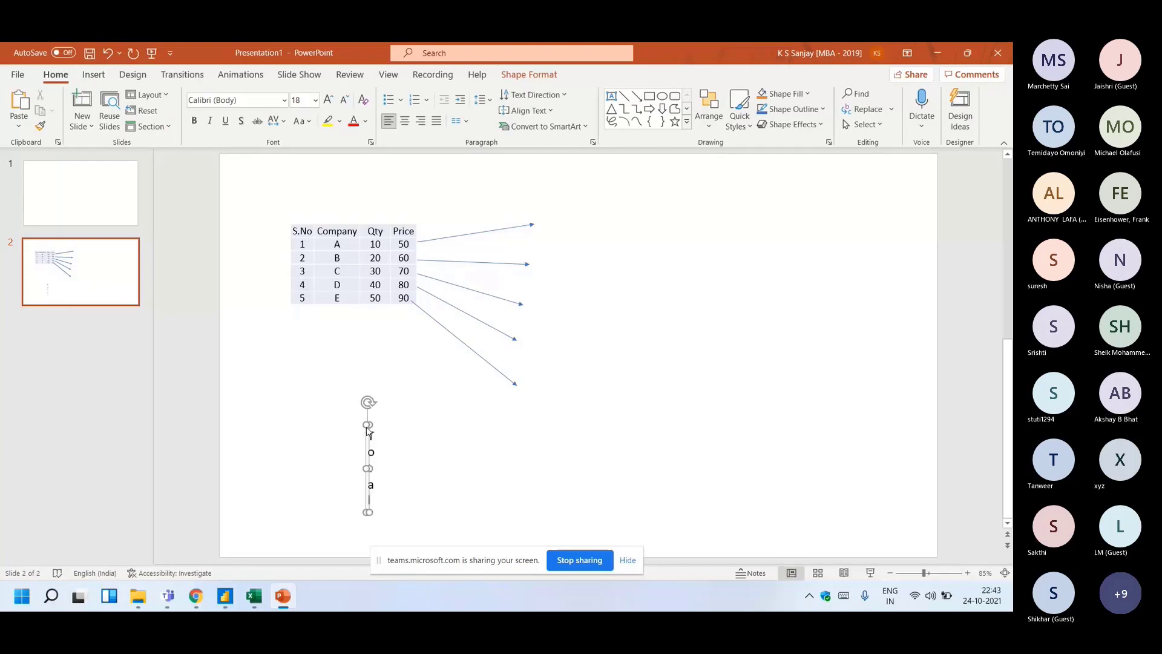
pyautogui.write('l')
pyautogui.moveTo(371, 466); pyautogui.dragTo(482, 454)
pyautogui.click(434, 481)
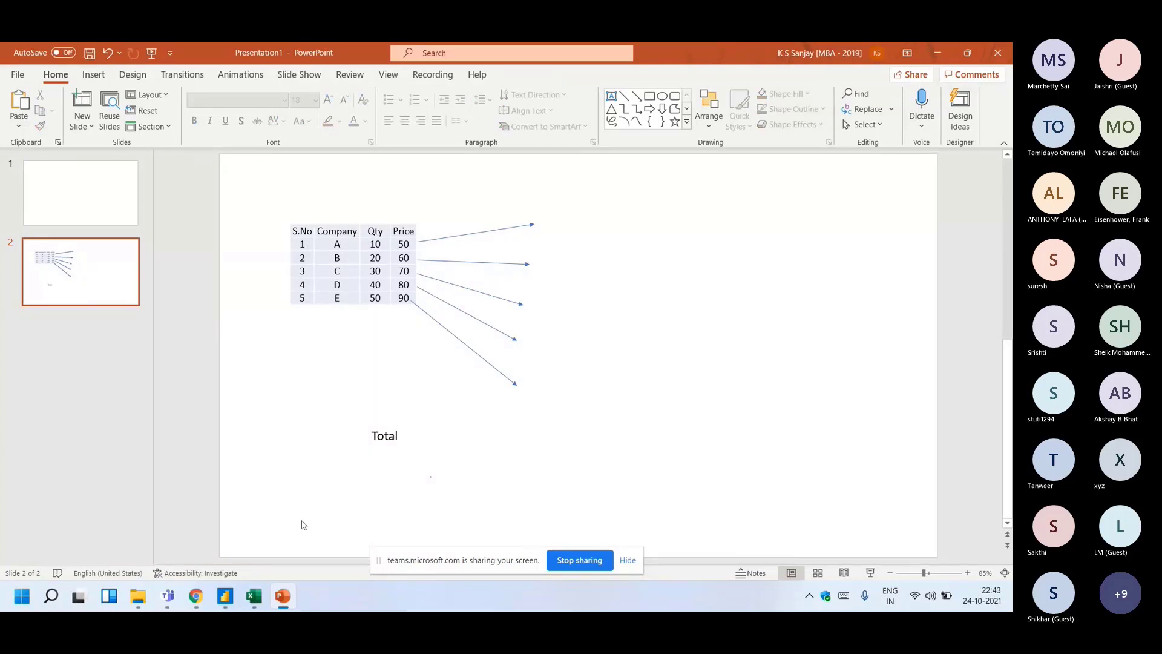
# - Switch to Excel and copy the table F11:I16 to M10
pyautogui.click(253, 596)
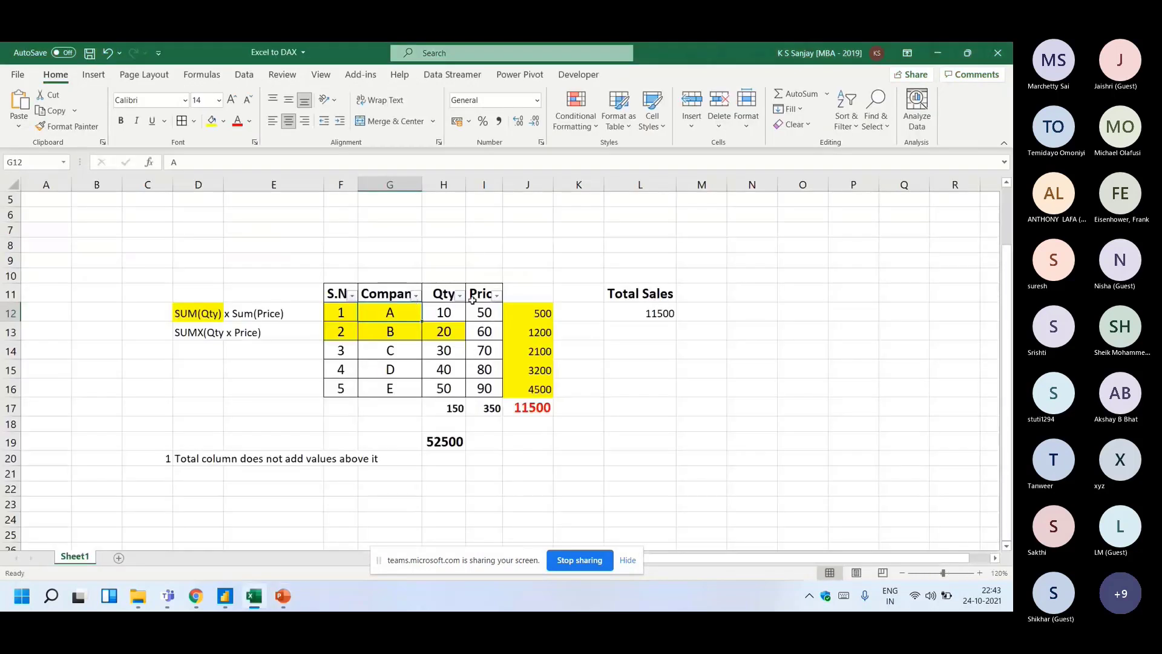
pyautogui.moveTo(352, 295); pyautogui.dragTo(484, 388)
pyautogui.hotkey('ctrl', 'c')
pyautogui.click(717, 270)
pyautogui.hotkey('ctrl', 'v')
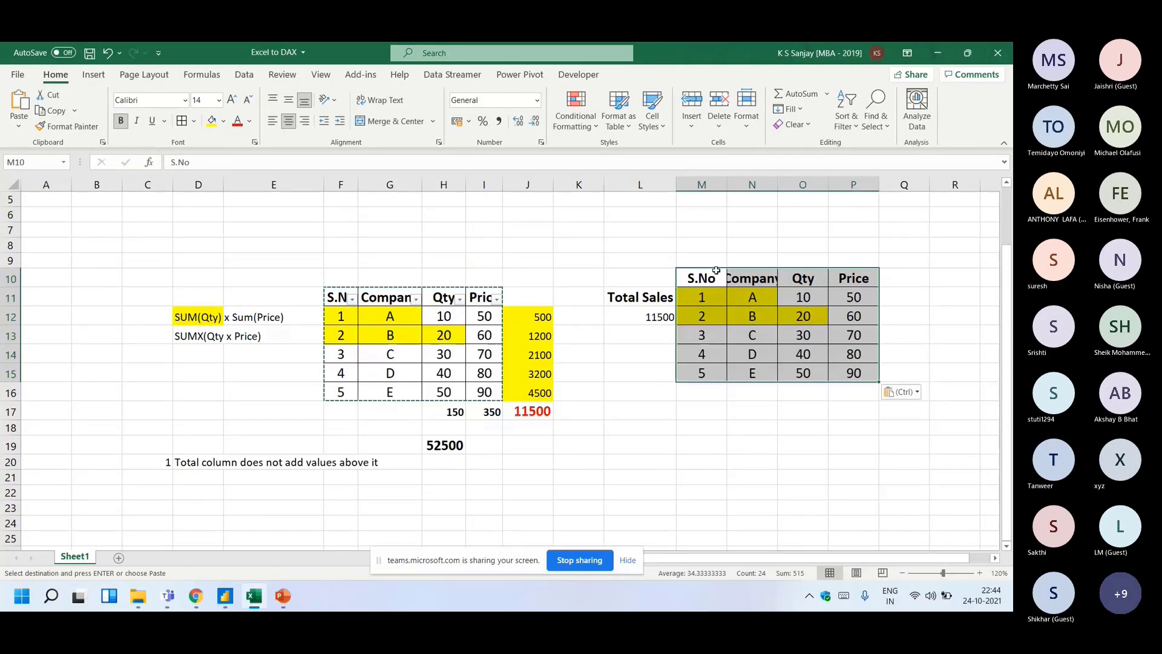
# - Remove the filters from the original table headers and convert the copied range M10:P15 into an Excel table
pyautogui.click(716, 270)
pyautogui.hotkey('alt', 'a')
pyautogui.press('t')
pyautogui.hotkey('alt', 'a')
pyautogui.press('t')
pyautogui.moveTo(716, 271); pyautogui.dragTo(863, 370)
pyautogui.hotkey('ctrl', 't')
pyautogui.press('Return')
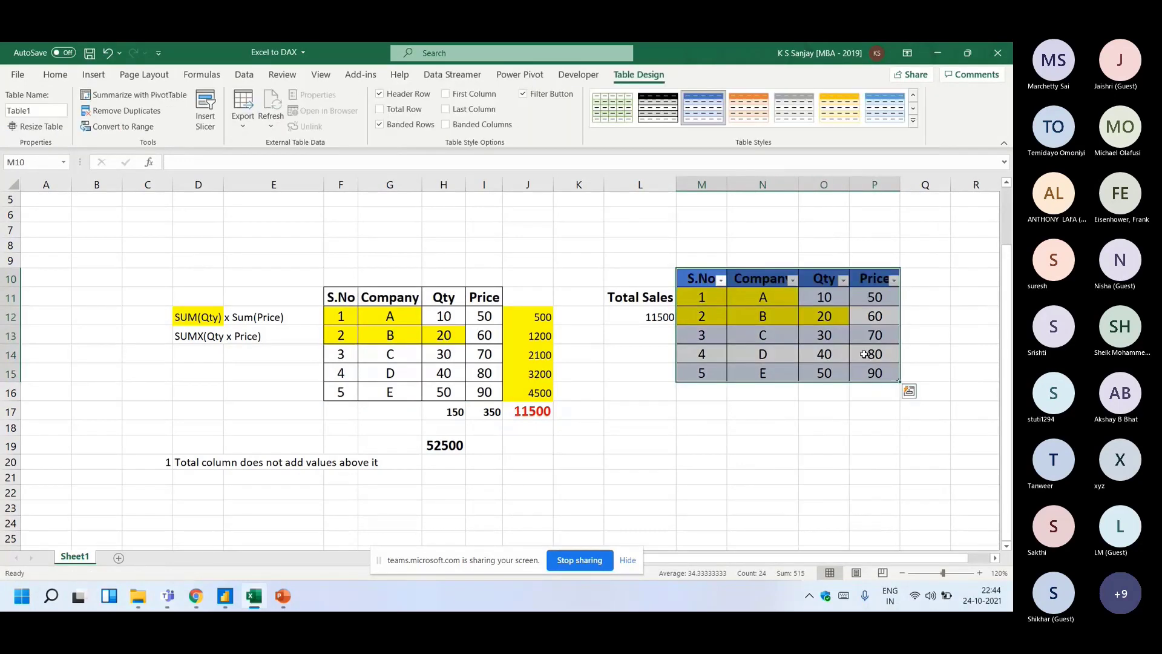
# - Try to filter the Company column of the table at M10 to show only A
pyautogui.click(792, 279)
pyautogui.click(647, 425)
pyautogui.click(646, 436)
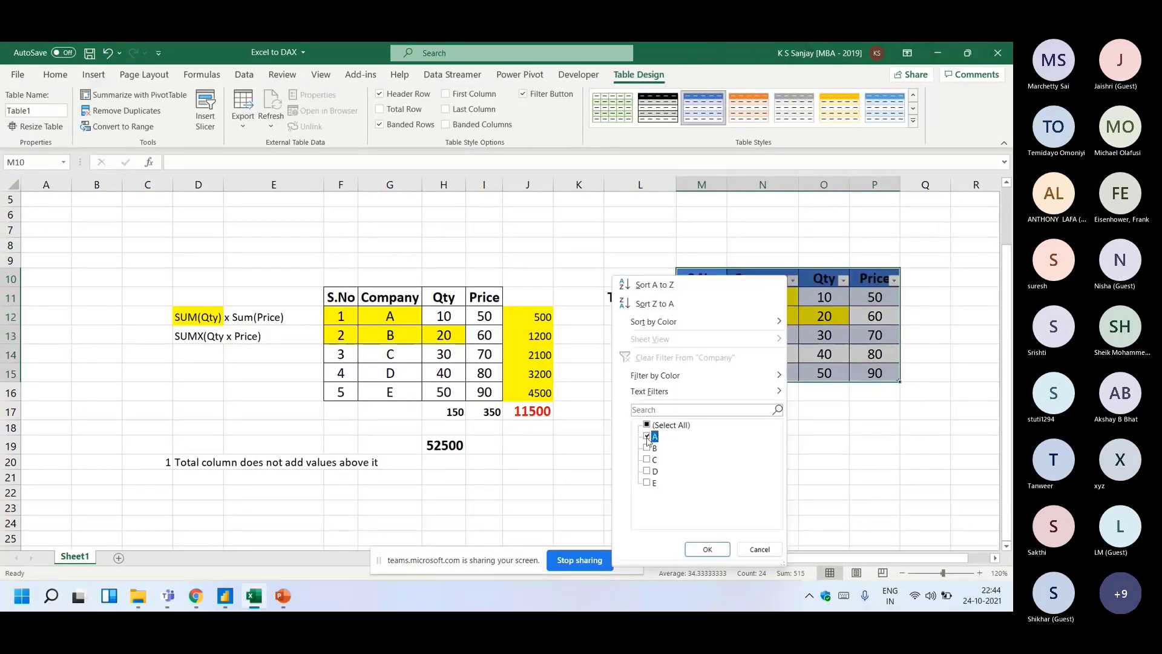
pyautogui.click(705, 549)
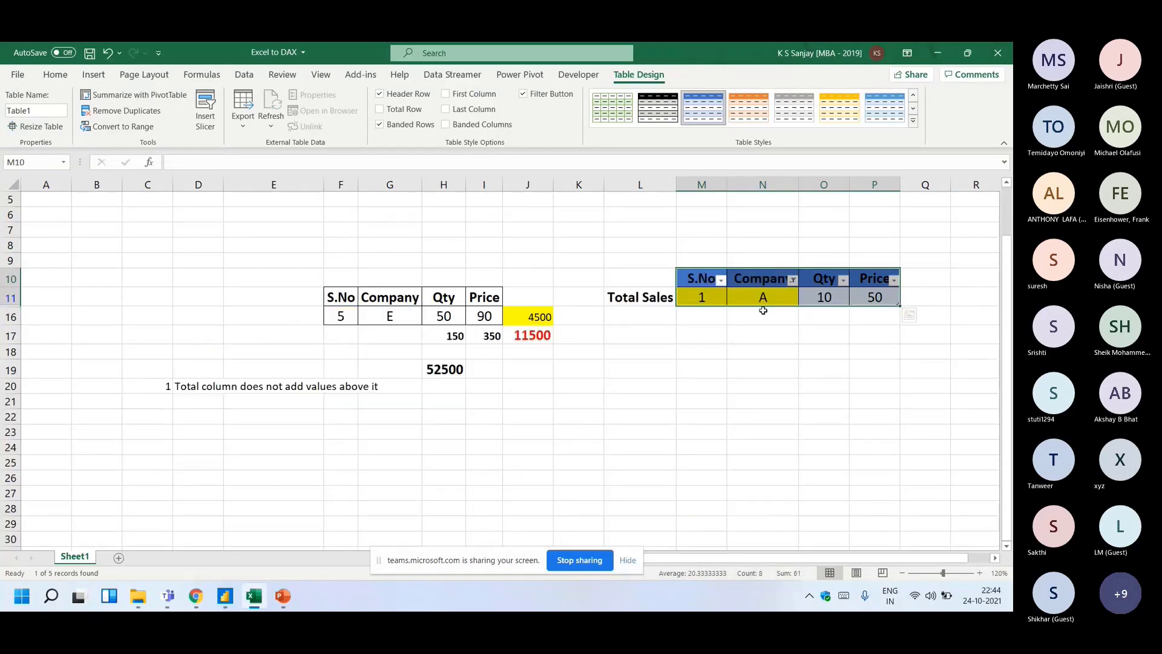
# - Undo the Company filter and move the table from M10:P15 to M22
pyautogui.hotkey('ctrl', 'x')
pyautogui.scroll(-2, 764, 311)
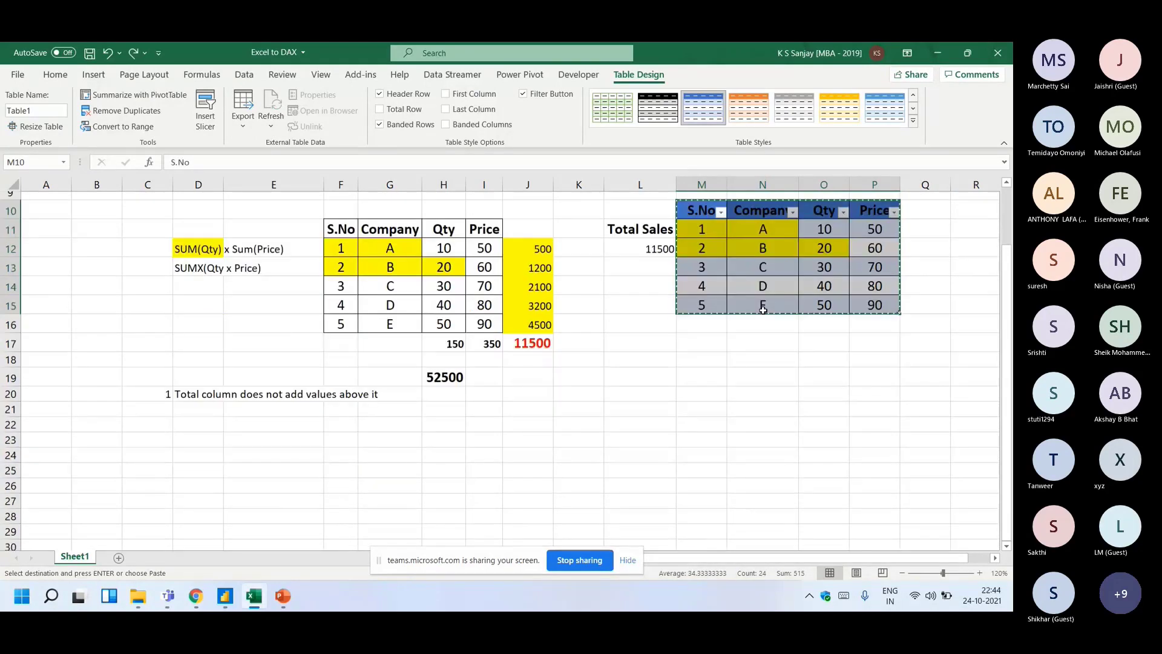
pyautogui.click(696, 399)
pyautogui.hotkey('ctrl', 'v')
# - Filter the Company column of the table at M22 to show only A
pyautogui.click(778, 400)
pyautogui.click(792, 402)
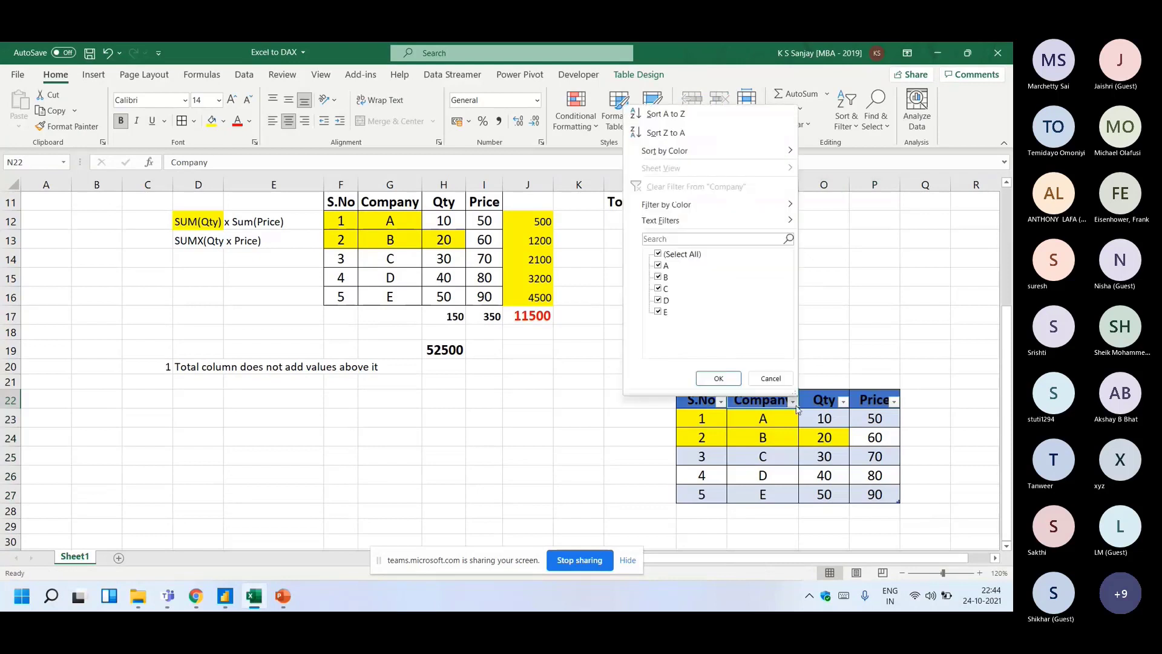
pyautogui.click(659, 254)
pyautogui.click(658, 265)
pyautogui.click(718, 378)
# - Copy the filtered table M22:P23 to M31, then undo the paste
pyautogui.moveTo(699, 400); pyautogui.dragTo(847, 426)
pyautogui.hotkey('ctrl', 'c')
pyautogui.click(708, 478)
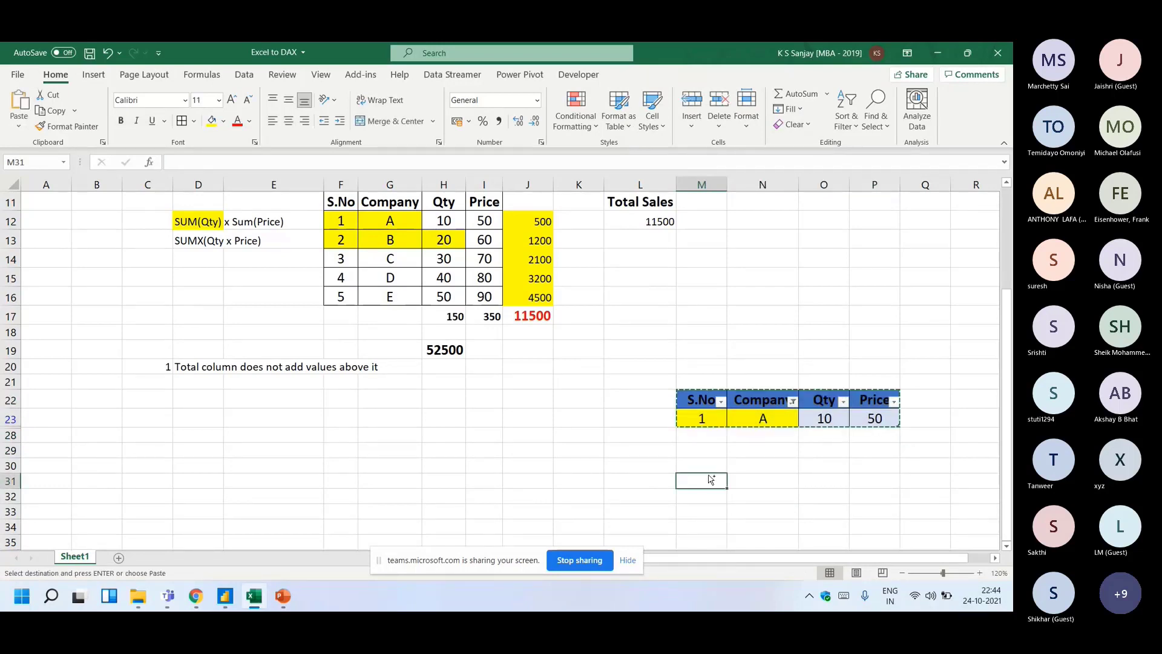
pyautogui.hotkey('ctrl', 'v')
pyautogui.press('Right')
pyautogui.click(692, 483)
pyautogui.hotkey('ctrl', 'z')
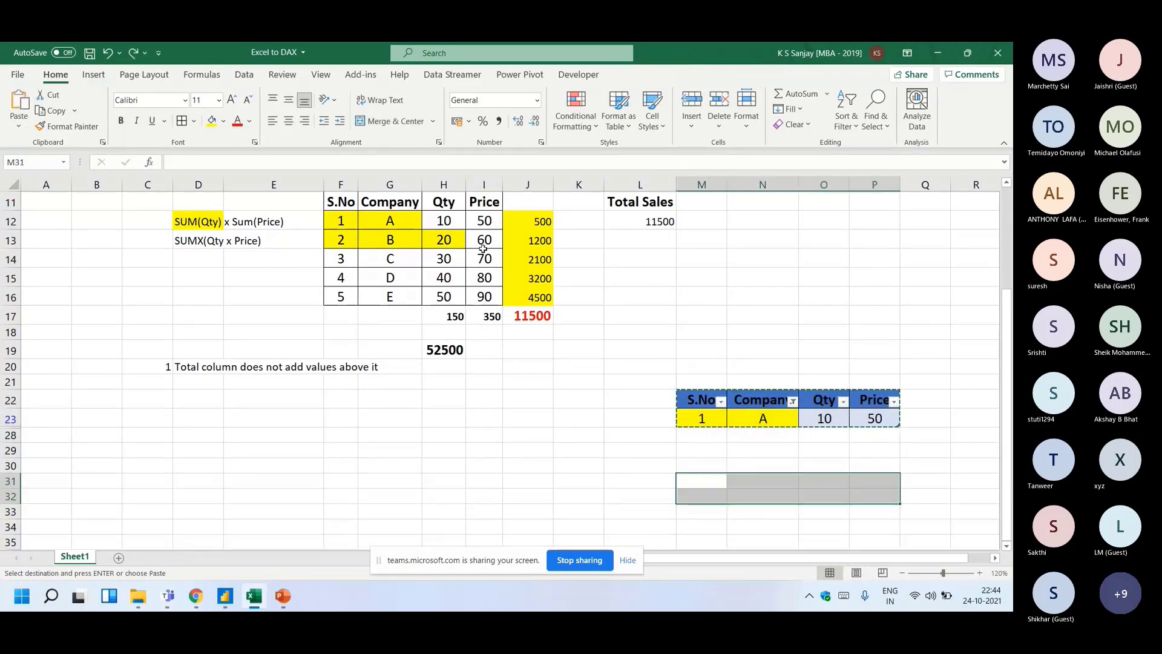
# - Copy the original table F11:I16 to M30 and convert the copy into an Excel table
pyautogui.moveTo(343, 202); pyautogui.dragTo(494, 292)
pyautogui.hotkey('ctrl', 'c')
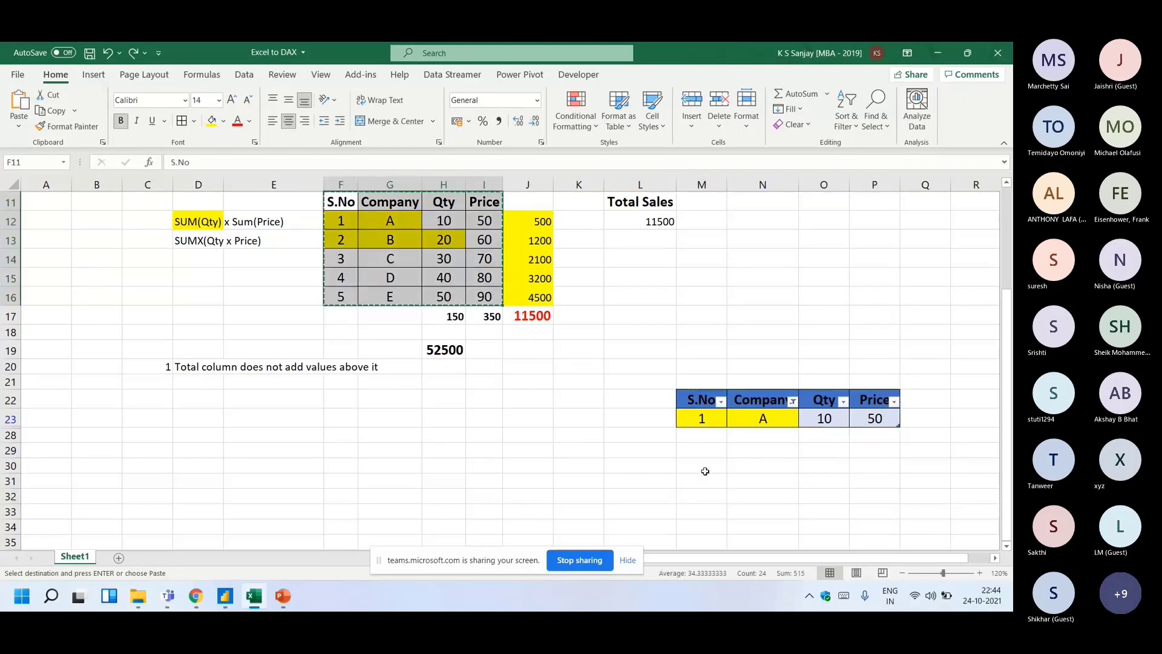
pyautogui.click(704, 464)
pyautogui.hotkey('ctrl', 'v')
pyautogui.moveTo(704, 436); pyautogui.dragTo(859, 520)
pyautogui.hotkey('ctrl', 't')
pyautogui.press('Return')
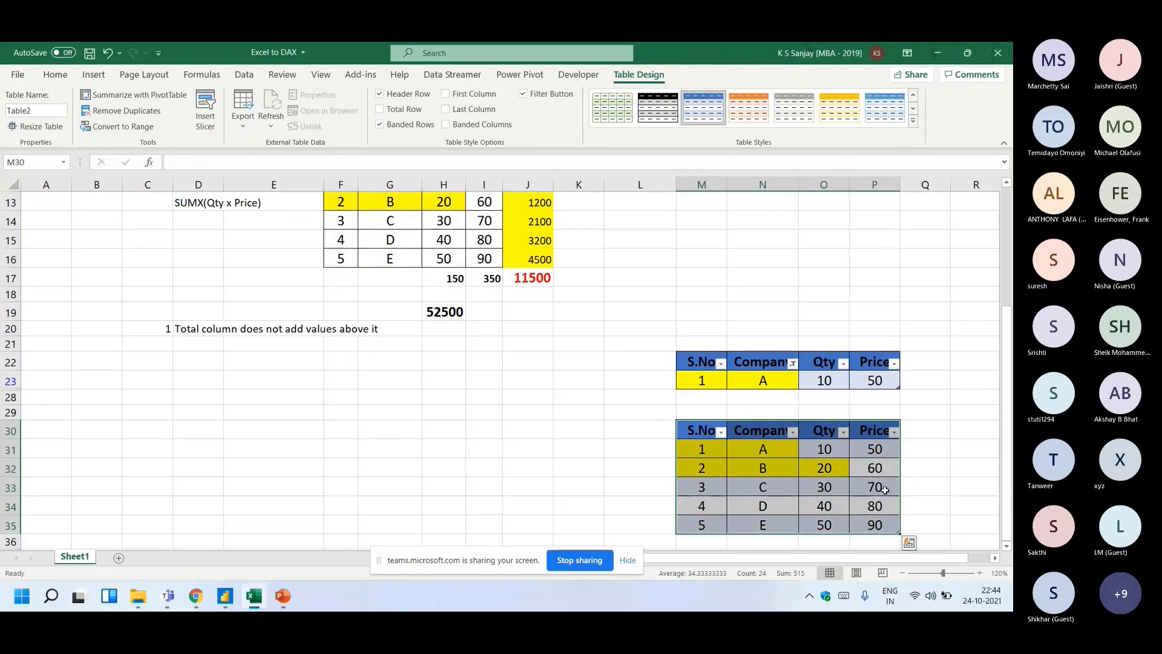
# - Filter the Company column of the table at M30 to show only B
pyautogui.click(792, 432)
pyautogui.click(660, 285)
pyautogui.click(661, 308)
pyautogui.click(719, 409)
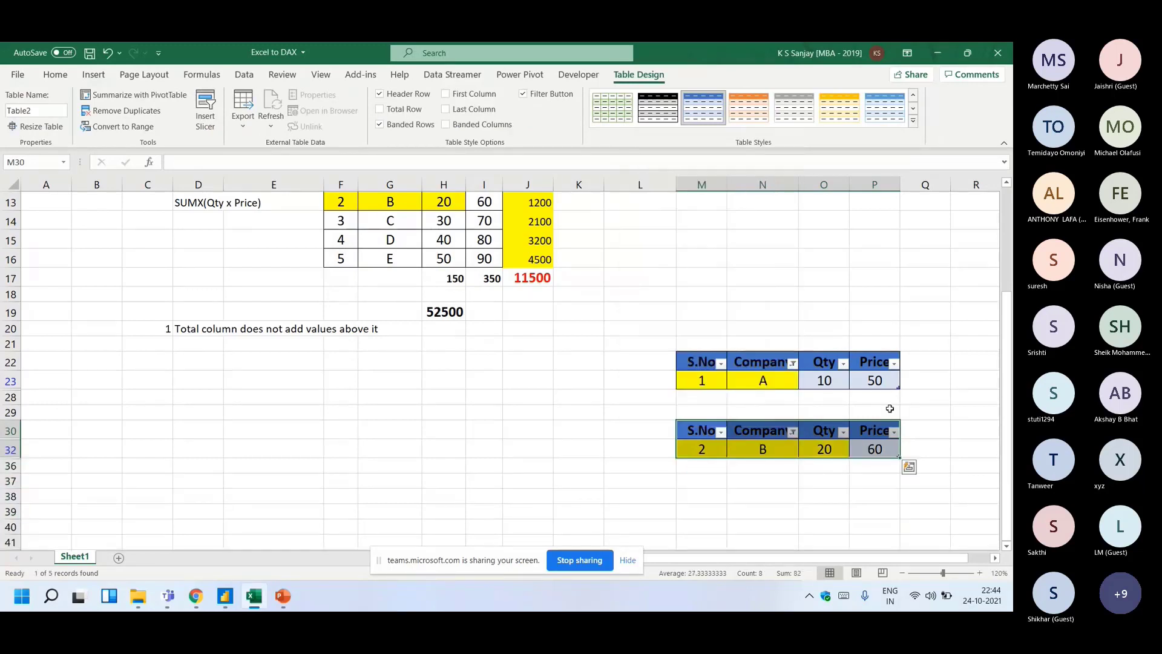
# - Label the company A table by entering "First Calcu" in K23
pyautogui.click(580, 380)
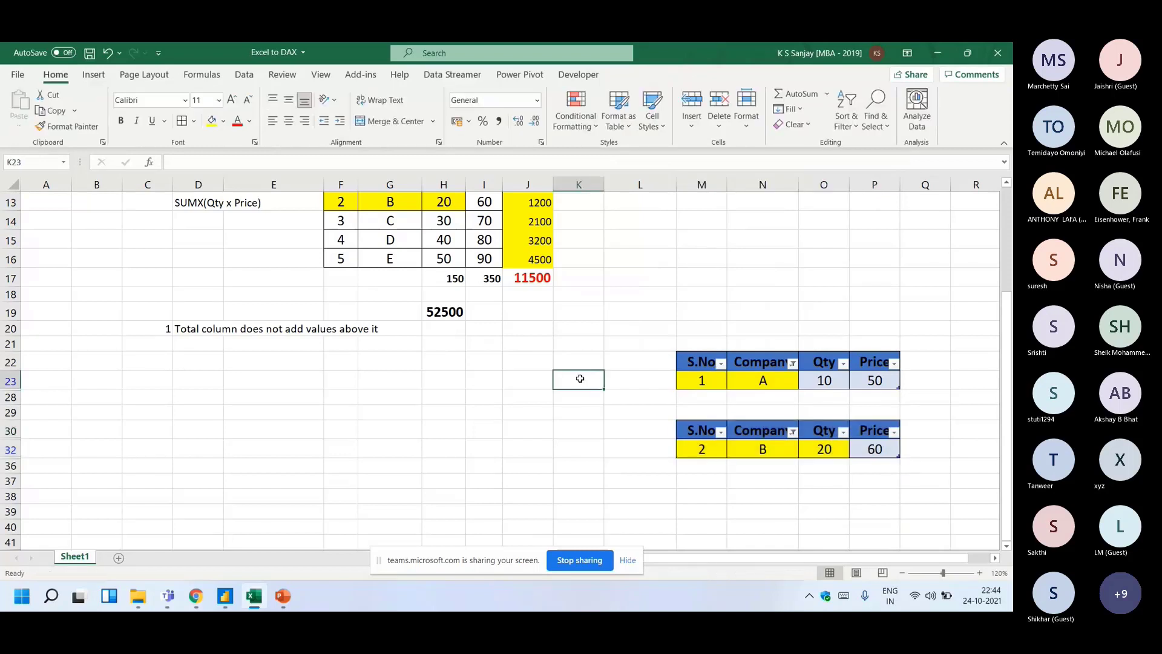
pyautogui.write('Firt')
pyautogui.press('BackSpace')
pyautogui.write('st Calcu')
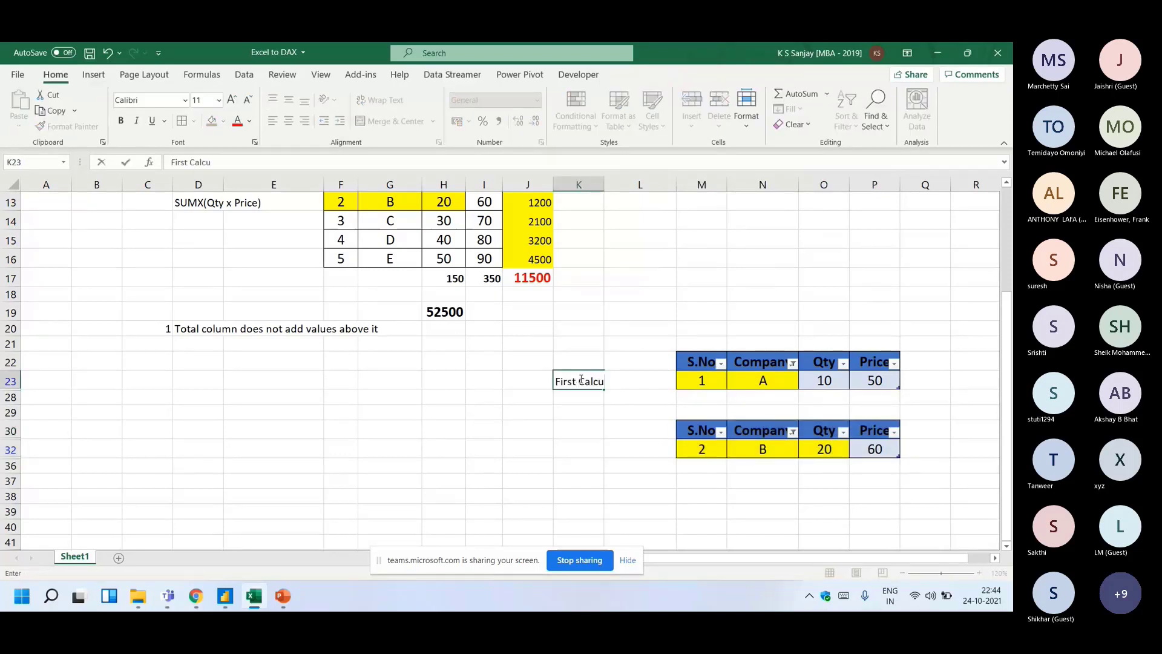
pyautogui.hotkey('ctrl', 'Return')
# - Label the company B table by entering "Second Calc" in K32
pyautogui.hotkey('ctrl', 'c')
pyautogui.press('Down')
pyautogui.press('Down')
pyautogui.press('Down')
pyautogui.press('Down')
pyautogui.write('Se')
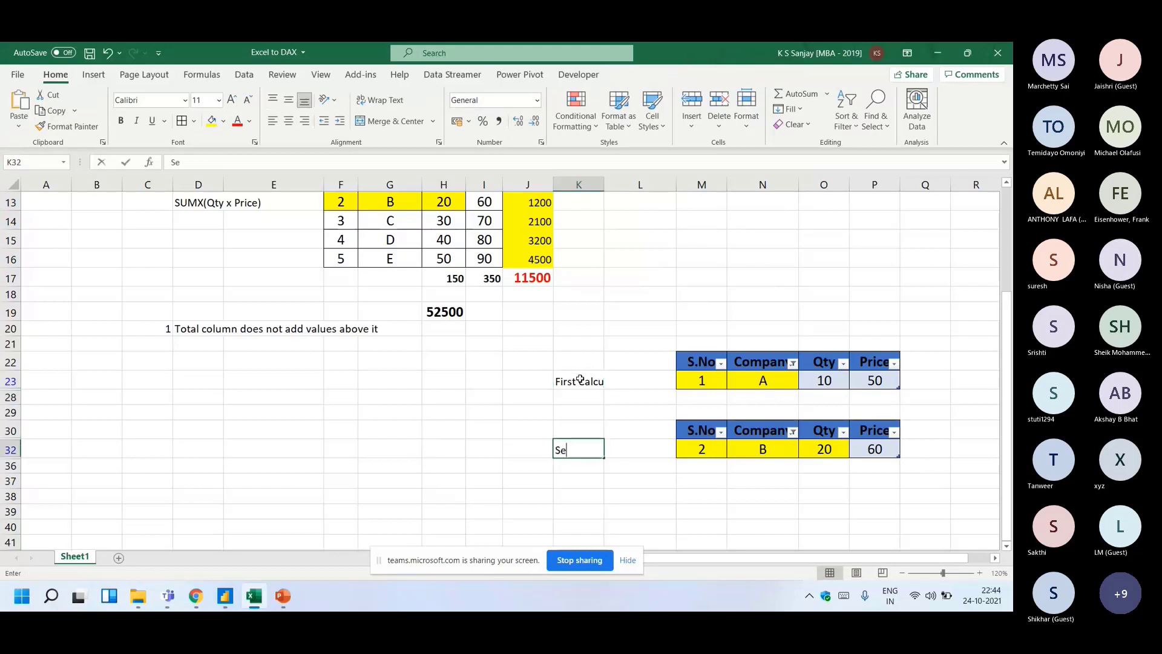
pyautogui.write('cond Calc')
pyautogui.hotkey('ctrl', 'Return')
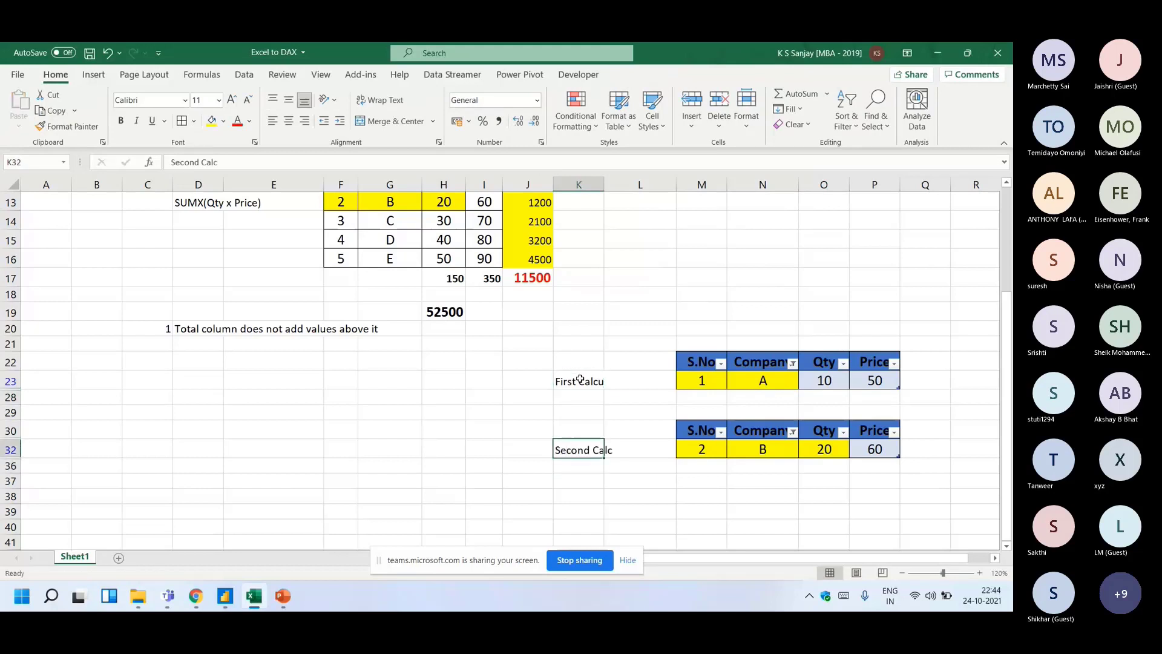
# - Set the font colour of F12:M12 to red
pyautogui.scroll(2, 341, 264)
pyautogui.moveTo(340, 265); pyautogui.dragTo(702, 267)
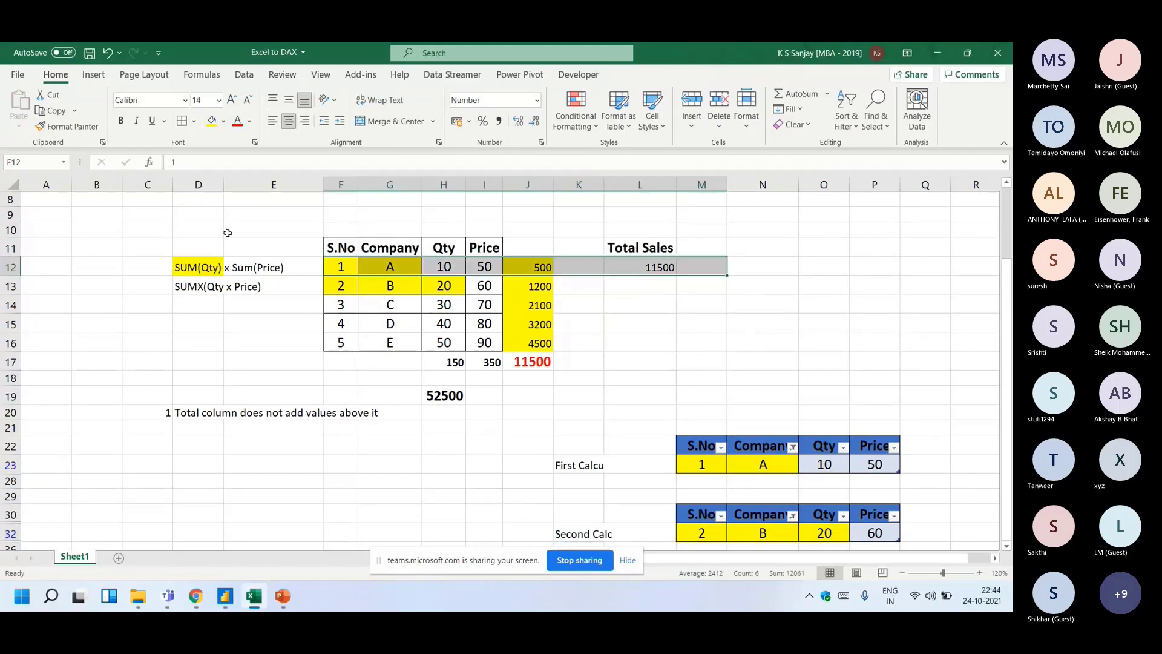
pyautogui.click(246, 123)
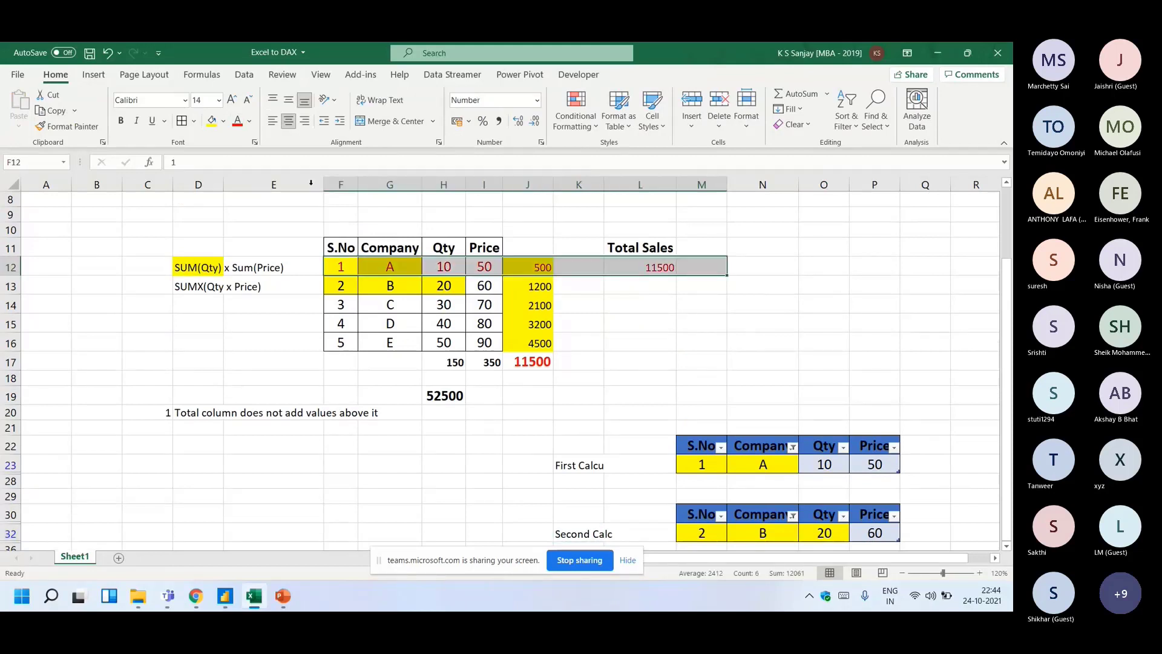
# - Enter First, Second, Third, Fourth and Fifth in K12:K16 beside the row results
pyautogui.click(580, 270)
pyautogui.write('First')
pyautogui.press('Return')
pyautogui.write('Seco')
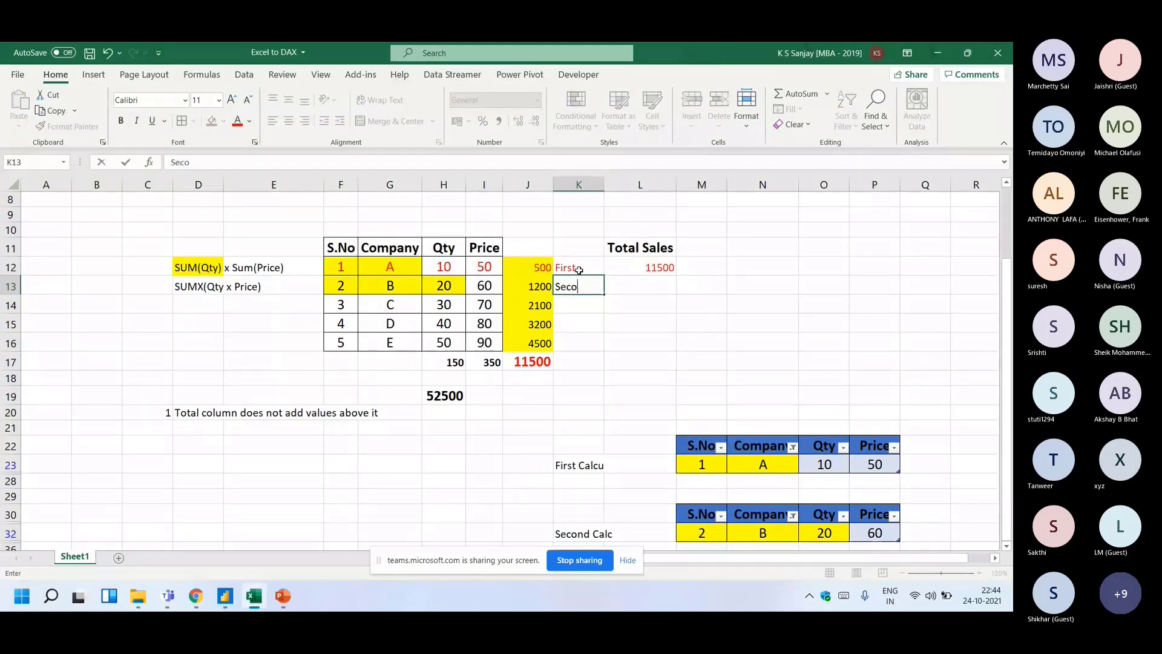
pyautogui.write('nd')
pyautogui.press('Return')
pyautogui.write('Third')
pyautogui.press('Return')
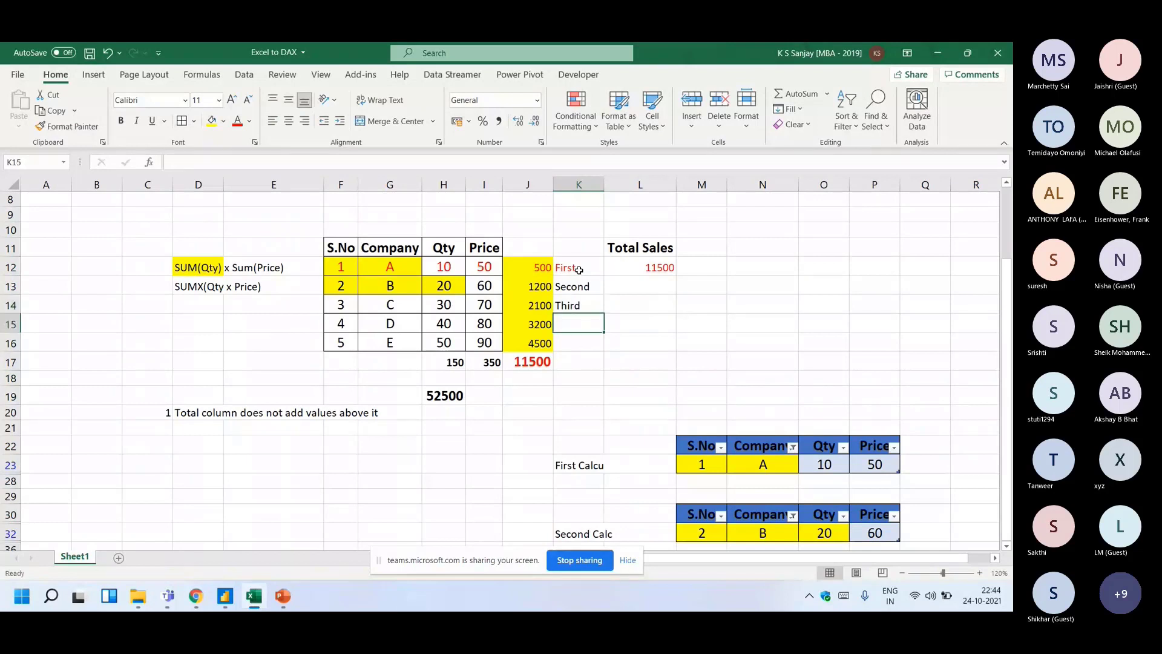
pyautogui.write('Fourth')
pyautogui.press('Return')
pyautogui.write('Fifth')
pyautogui.press('Return')
# - Copy the original table F11:I16 to M40, below the company B table
pyautogui.scroll(-2, 579, 270)
pyautogui.moveTo(699, 412); pyautogui.dragTo(868, 432)
pyautogui.scroll(1, 529, 319)
pyautogui.moveTo(343, 218); pyautogui.dragTo(486, 313)
pyautogui.hotkey('ctrl', 'c')
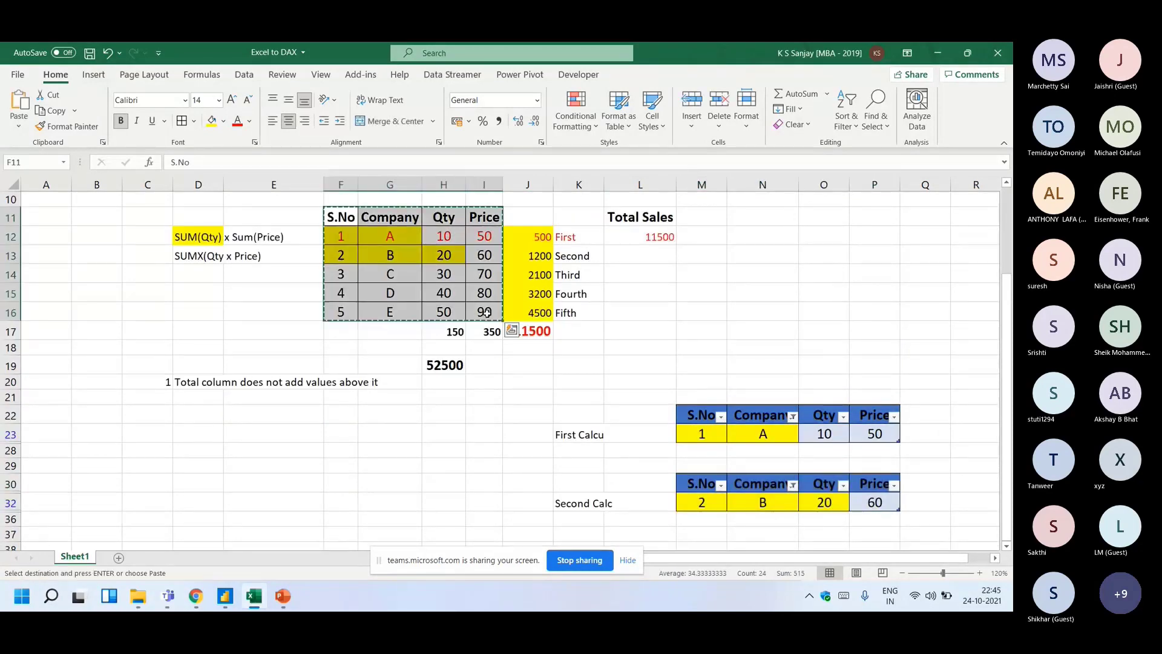
pyautogui.scroll(-5, 487, 313)
pyautogui.click(697, 296)
pyautogui.hotkey('ctrl', 'v')
# - Add filters to the copied table's headers in M40:P40
pyautogui.moveTo(724, 300); pyautogui.dragTo(892, 297)
pyautogui.click(248, 81)
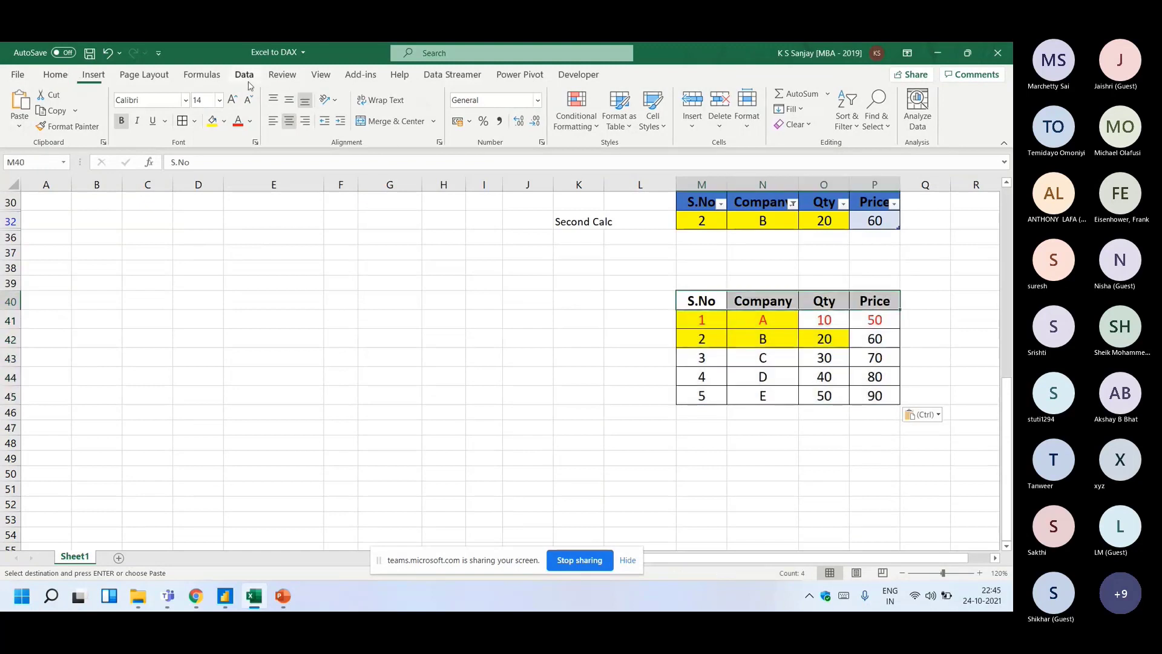
pyautogui.click(546, 109)
# - Enter the label "SUM(Qty) x SUM(Price)" in K42 beside the unfiltered table
pyautogui.click(567, 344)
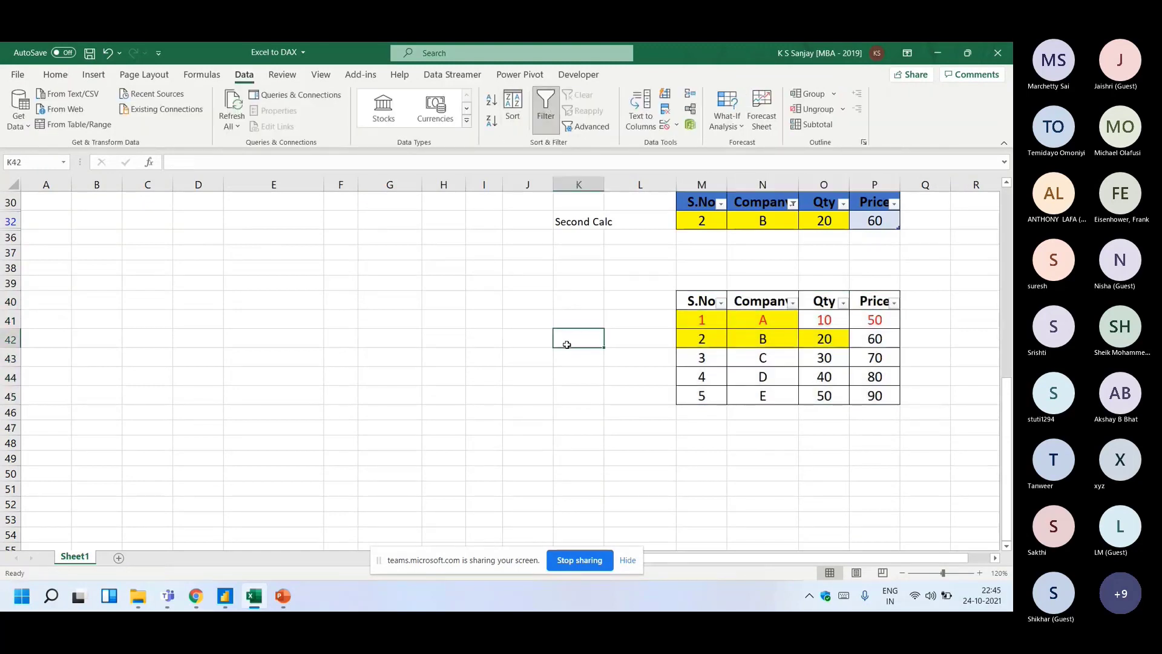
pyautogui.write('SUM(Qty) x SUM(Price)')
pyautogui.click(567, 344)
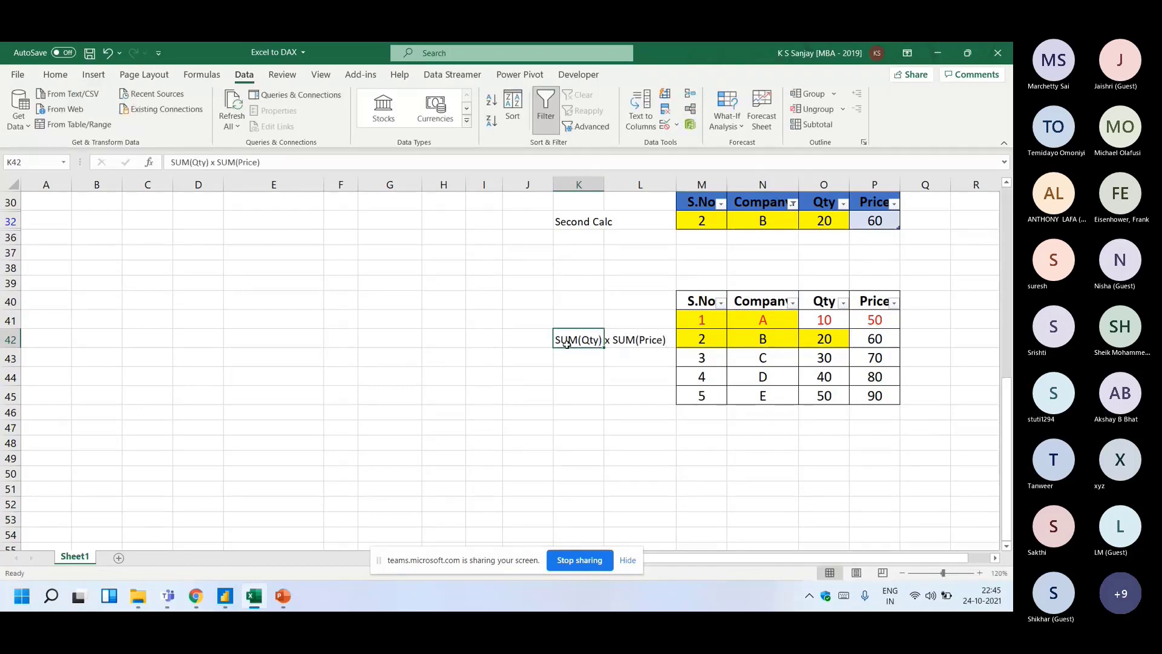
# - Sum the Qty column in O46 and the Price column in P46
pyautogui.moveTo(699, 302); pyautogui.dragTo(864, 395)
pyautogui.click(821, 410)
pyautogui.hotkey('alt', '=')
pyautogui.hotkey('ctrl', 'Return')
pyautogui.press('Right')
pyautogui.hotkey('alt', '=')
pyautogui.hotkey('ctrl', 'Return')
# - Multiply the two column sums in Q46 with the formula =O46*P46
pyautogui.press('Right')
pyautogui.write('=')
pyautogui.click(820, 410)
pyautogui.write('*')
pyautogui.press('Right')
pyautogui.hotkey('ctrl', 'Return')
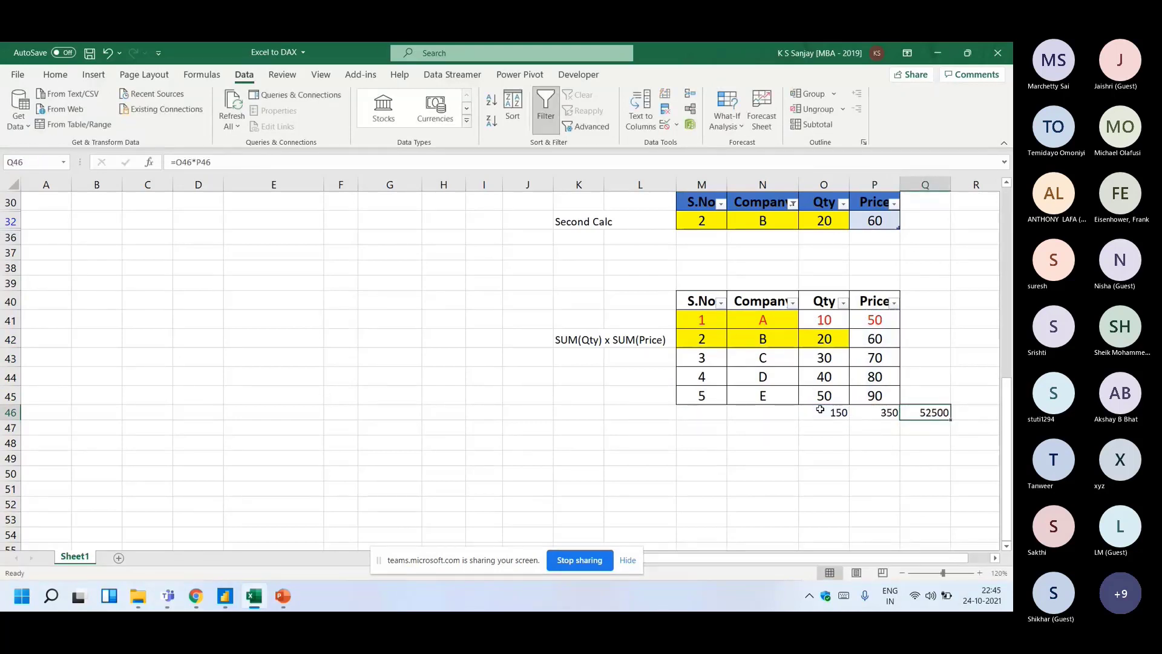
# - Copy the SUM(Qty) x SUM(Price) label from K42 to K48
pyautogui.click(587, 340)
pyautogui.hotkey('ctrl', 'c')
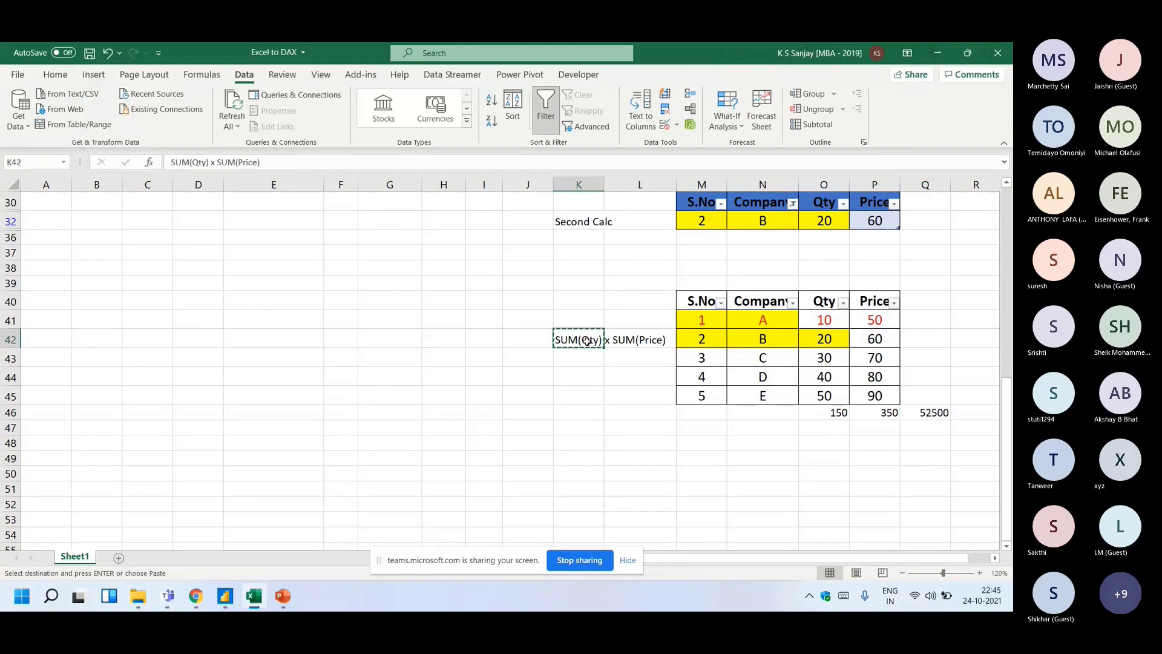
pyautogui.click(578, 443)
pyautogui.hotkey('ctrl', 'v')
# - Copy the table M40:P45 to M48
pyautogui.moveTo(696, 301); pyautogui.dragTo(874, 398)
pyautogui.hotkey('ctrl', 'c')
pyautogui.click(718, 443)
pyautogui.hotkey('ctrl', 'v')
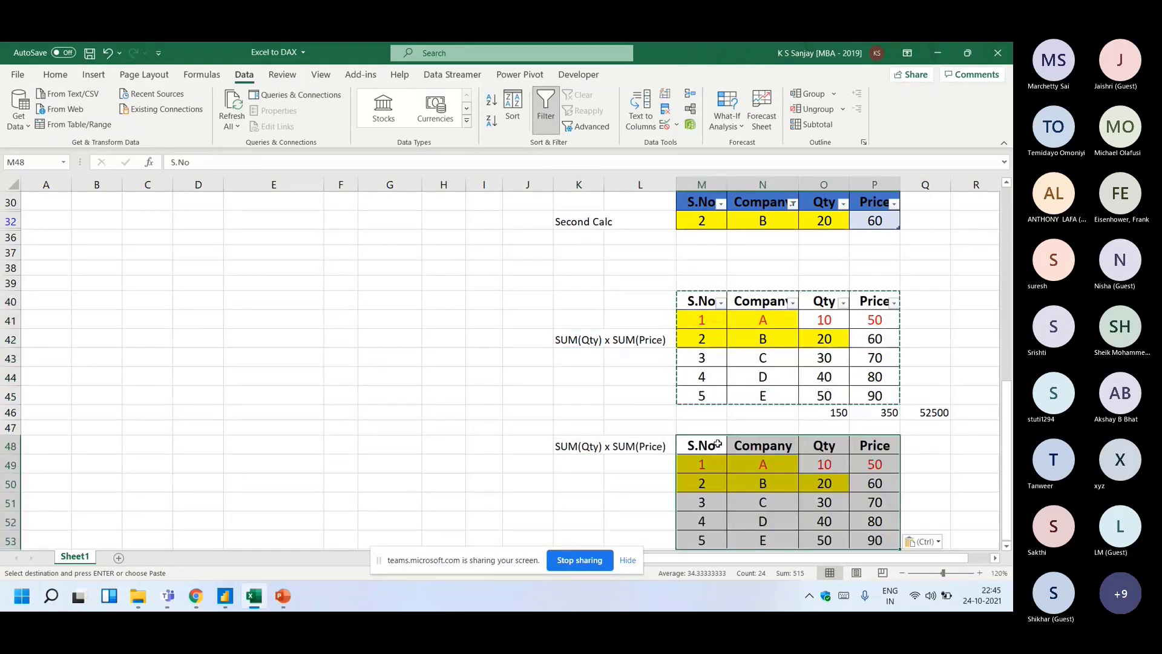
# - Replace the label in K48 with SUMX(Qty x Price)
pyautogui.click(579, 446)
pyautogui.write('SUMX(Qty')
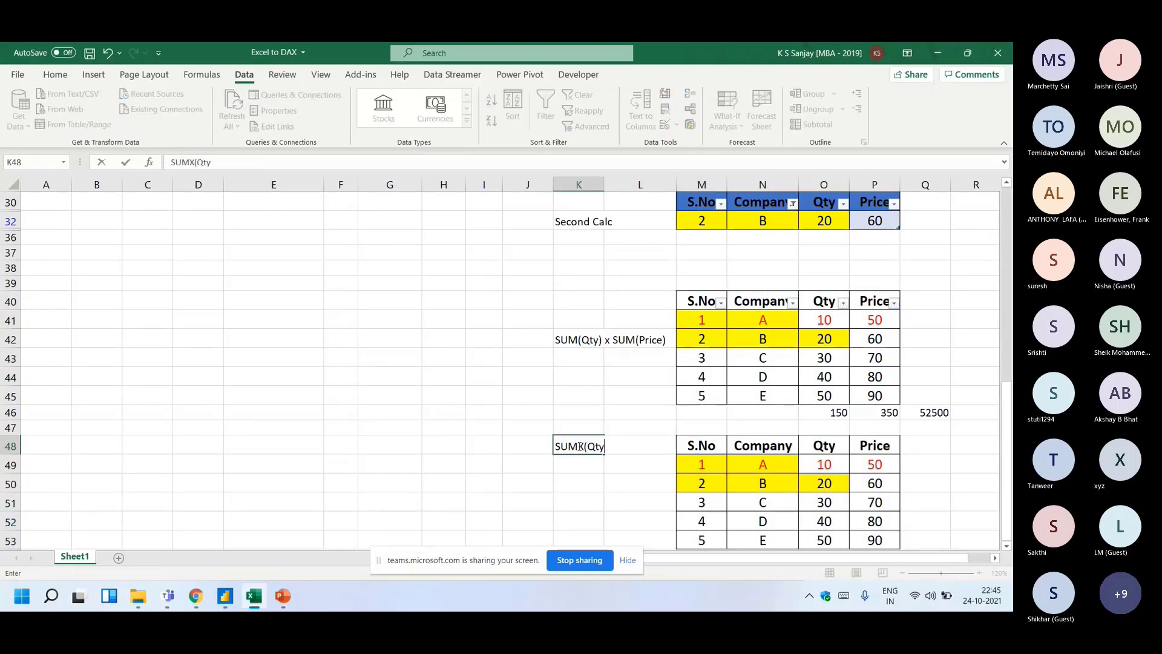
pyautogui.write(' x Price)')
pyautogui.hotkey('ctrl', 'Return')
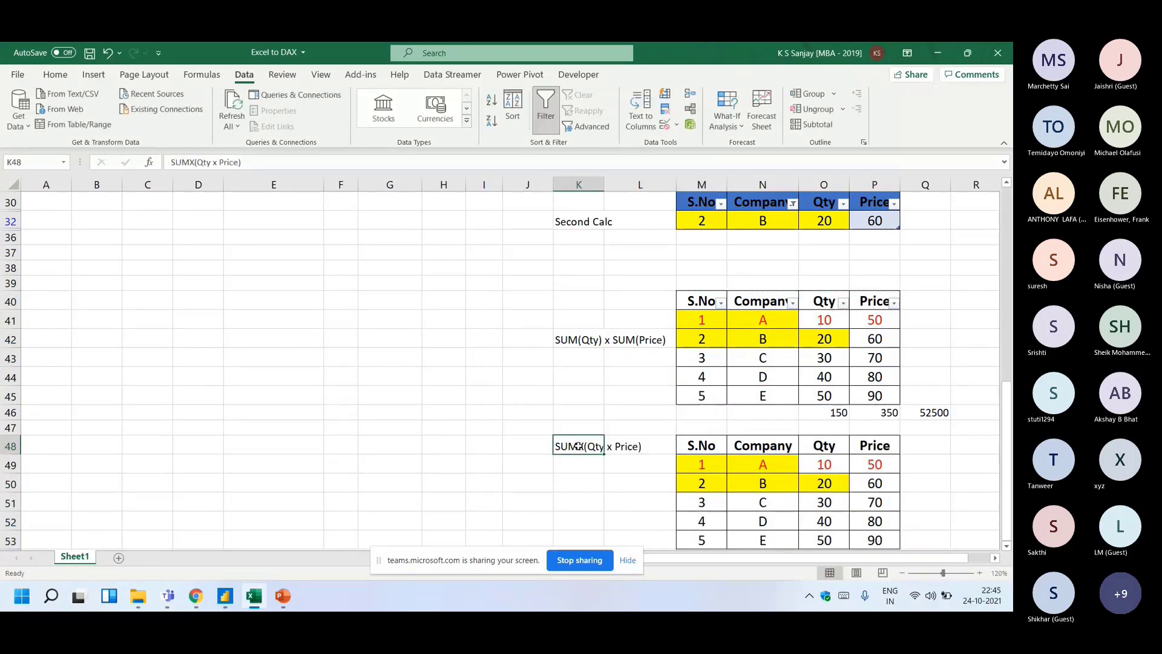
pyautogui.scroll(-1, 572, 404)
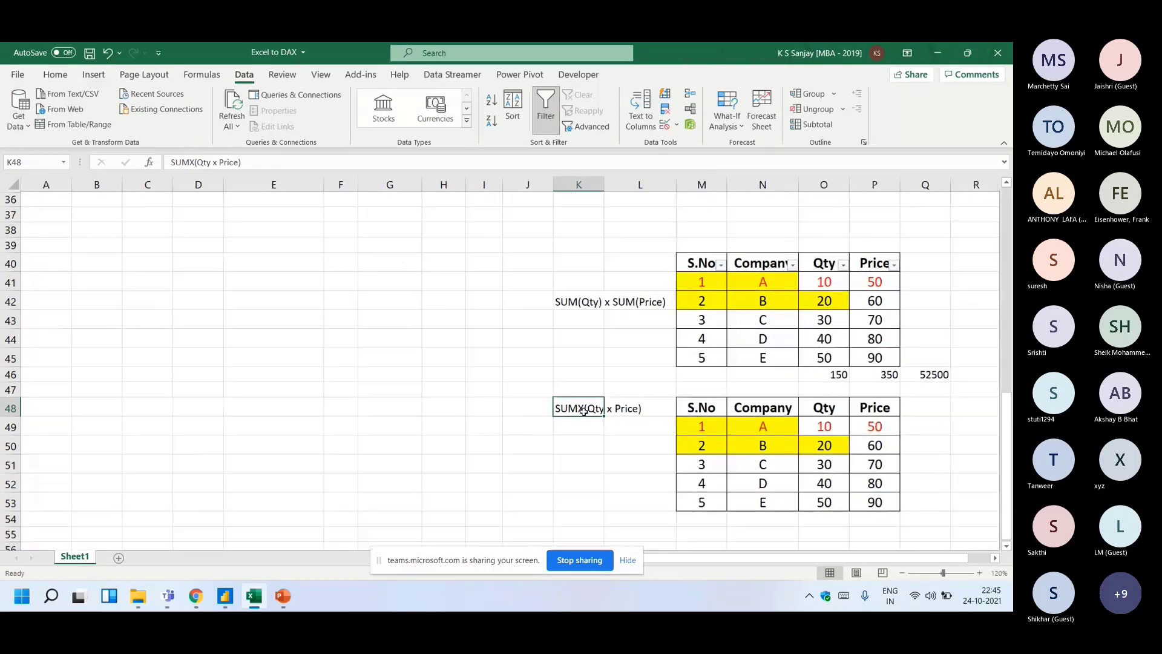
# - Enter the note SUMX = SUMPRODUCT in J51, beside the lower copied table
pyautogui.moveTo(834, 426); pyautogui.dragTo(962, 427)
pyautogui.click(540, 456)
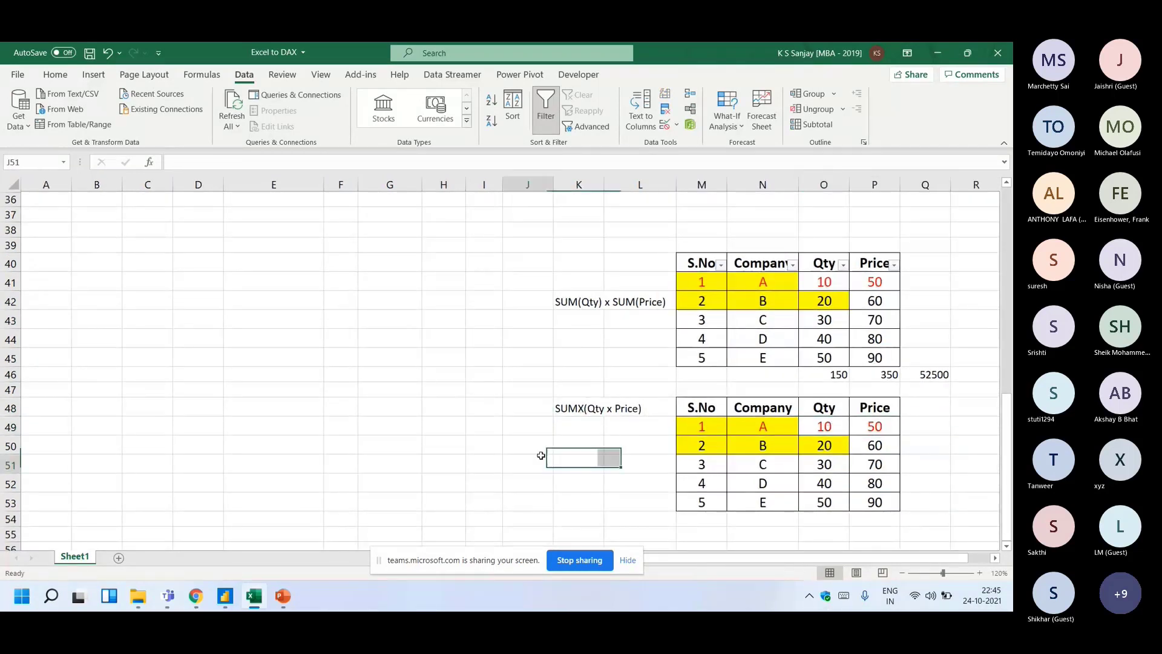
pyautogui.write('SUMX =')
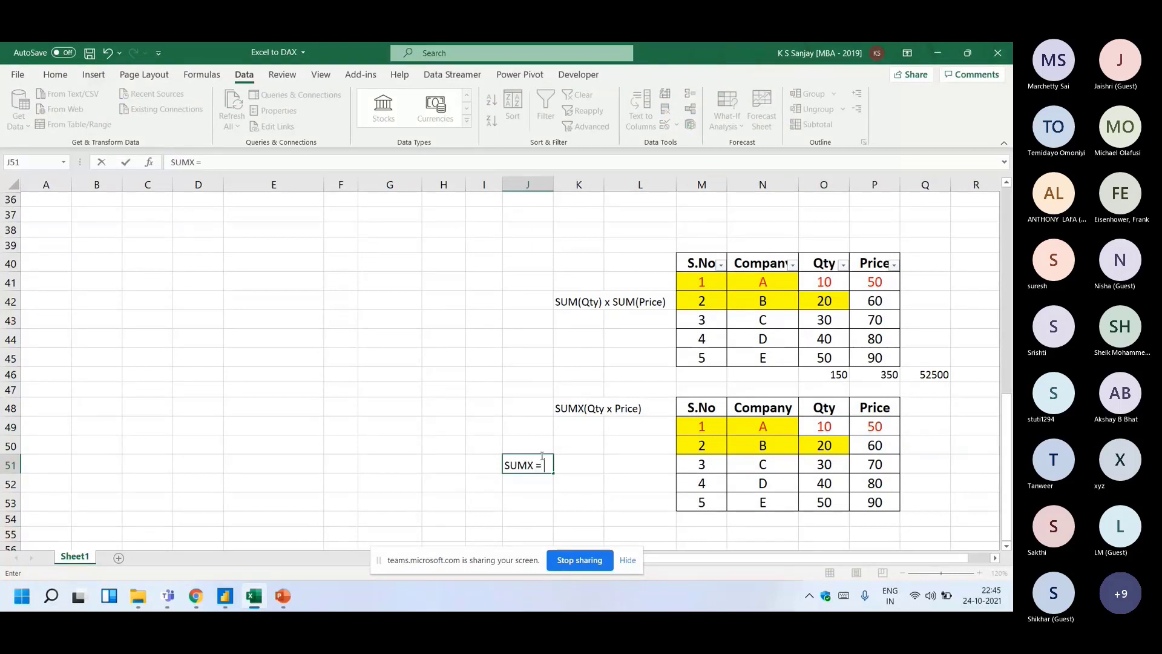
pyautogui.write(' SUMPRODUCT')
pyautogui.press('Return')
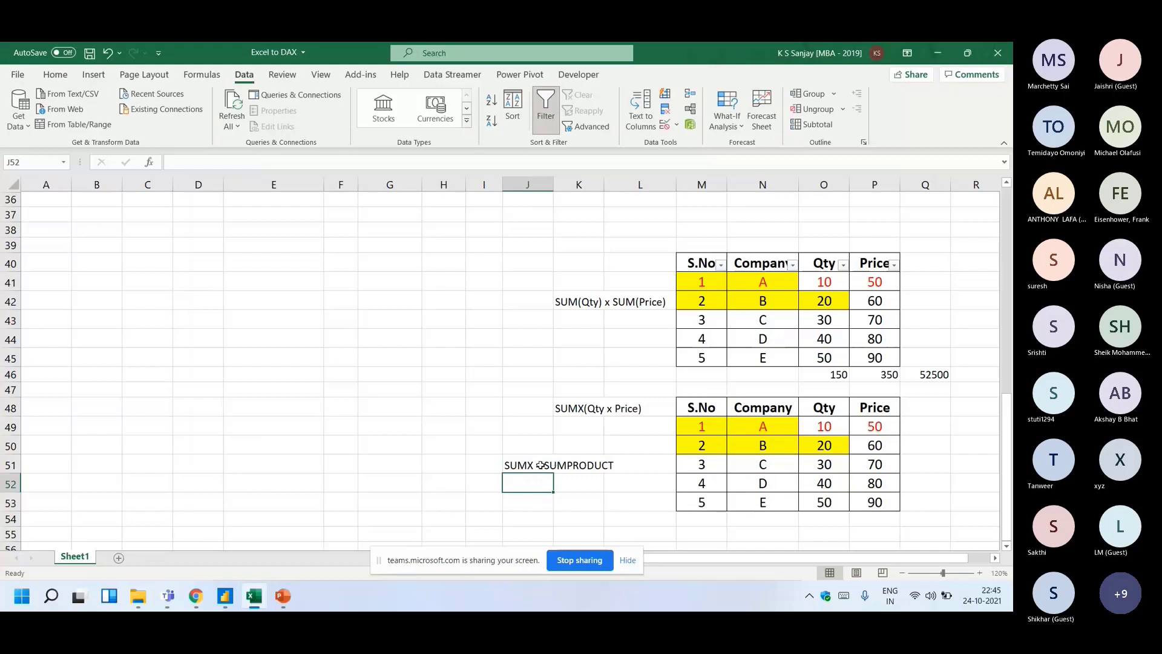
# - Multiply Qty by Price for company A in Q49 with the formula =O49*P49
pyautogui.click(918, 425)
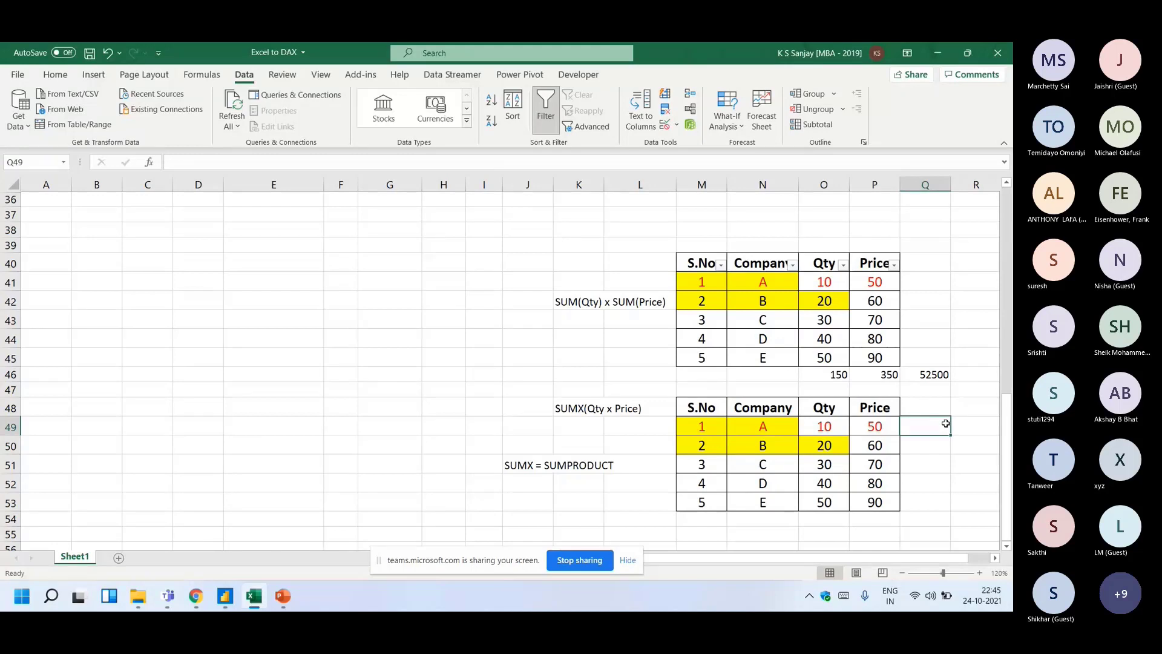
pyautogui.write('=')
pyautogui.press('Left')
pyautogui.press('Left')
pyautogui.write('*')
pyautogui.press('Left')
pyautogui.press('Return')
# - Copy the row product formula from Q49 down to Q53
pyautogui.press('Up')
pyautogui.hotkey('ctrl', 'c')
pyautogui.hotkey('shift', 'Down')
pyautogui.hotkey('shift', 'Down')
pyautogui.hotkey('shift', 'Down')
pyautogui.hotkey('shift', 'Down')
pyautogui.hotkey('ctrl', 'v')
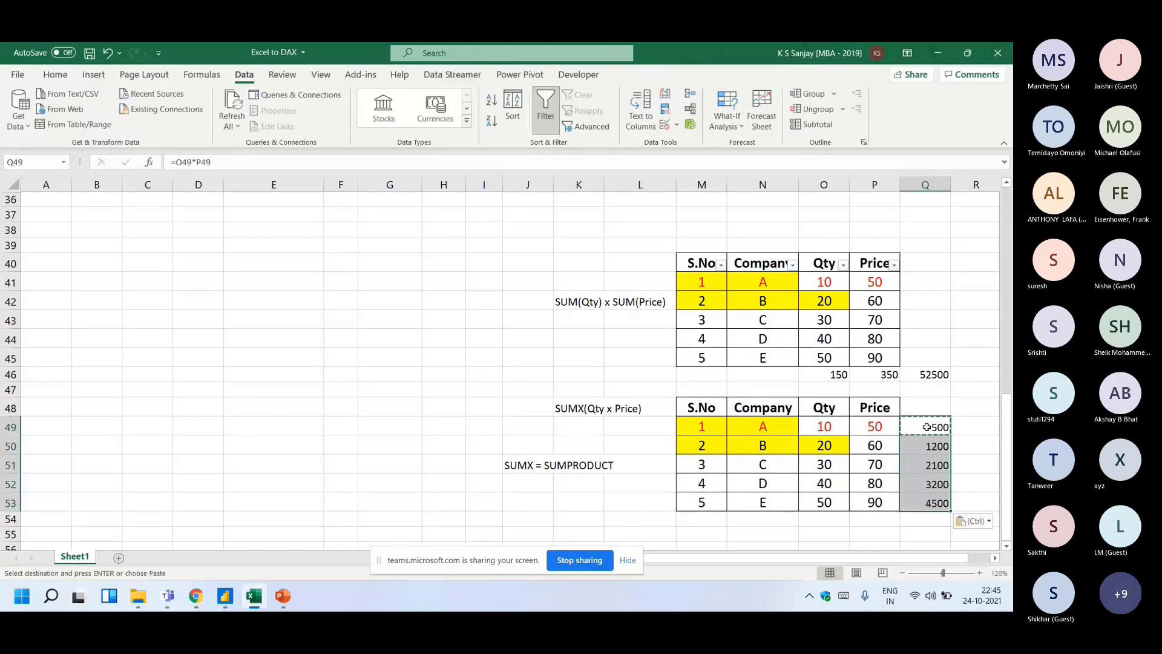
# - Total the row products in Q54 with the formula =SUM(Q49:Q53)
pyautogui.press('Down')
pyautogui.press('Down')
pyautogui.press('Down')
pyautogui.press('Down')
pyautogui.press('Down')
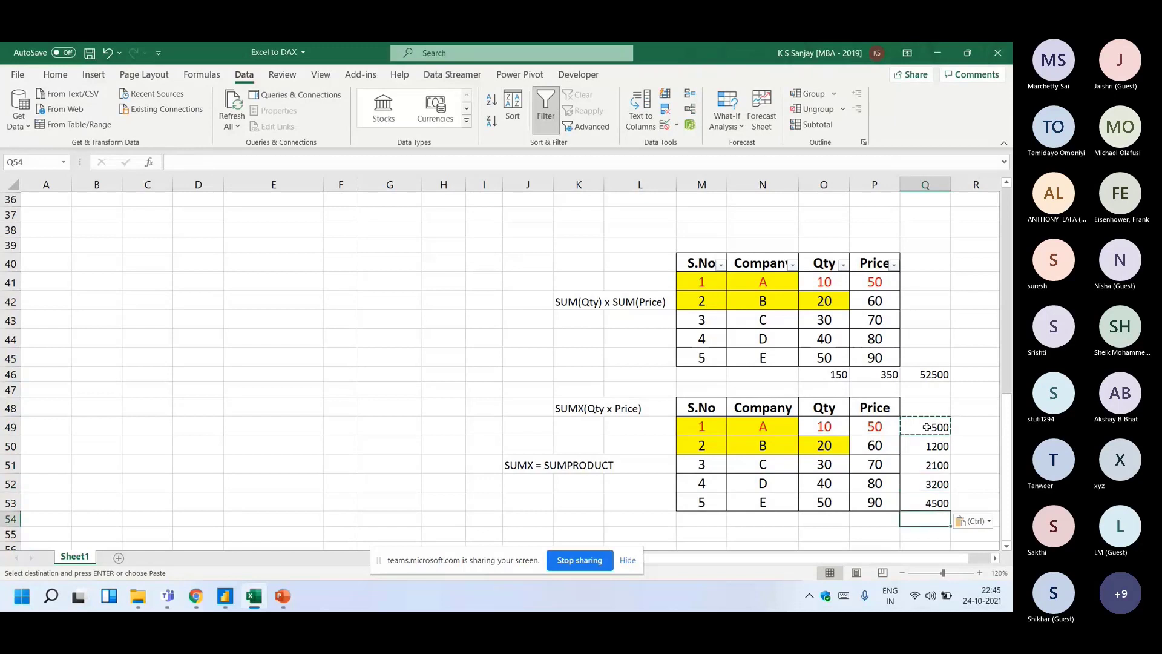
pyautogui.hotkey('alt', '=')
pyautogui.press('Return')
pyautogui.press('Up')
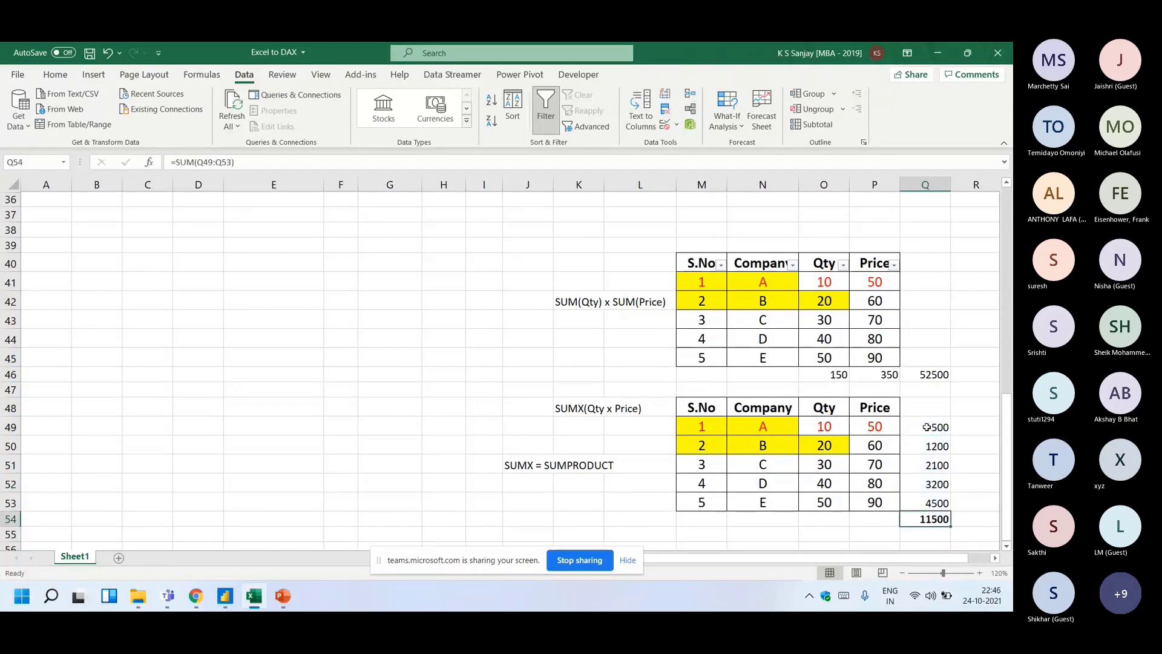
# - Compare the SUM(Qty) x SUM(Price) calculation by column with the row-by-row SUMX calculation in the two lower tables
pyautogui.click(572, 303)
pyautogui.moveTo(863, 283); pyautogui.dragTo(874, 358)
pyautogui.moveTo(823, 279); pyautogui.dragTo(827, 357)
pyautogui.moveTo(875, 282); pyautogui.dragTo(875, 357)
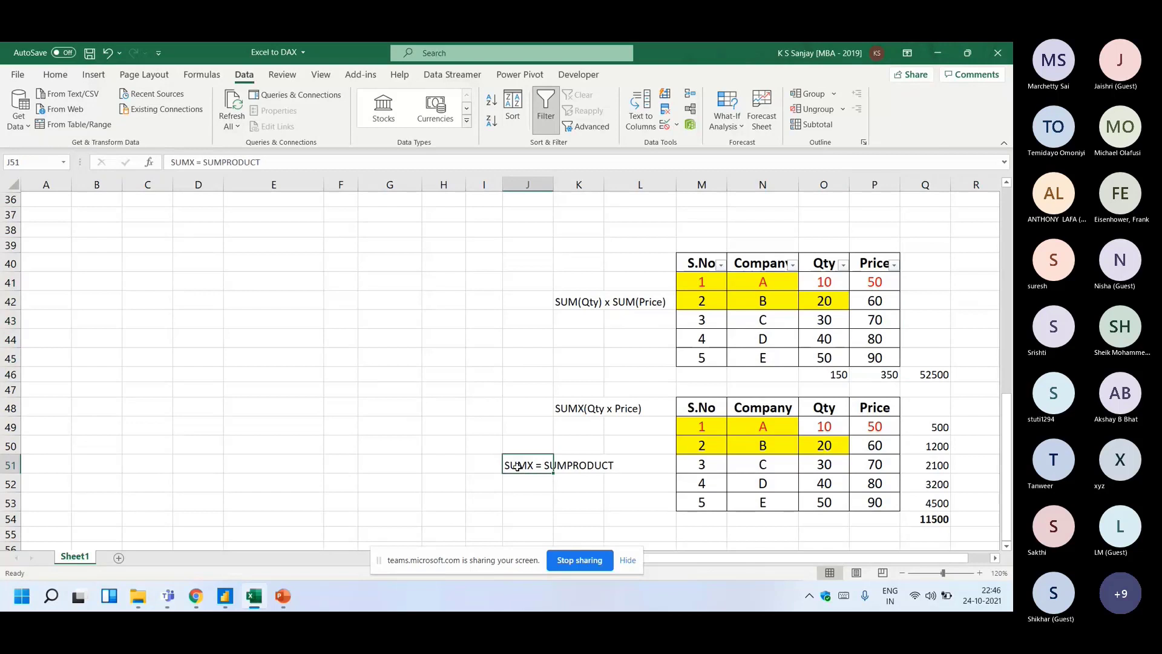
pyautogui.moveTo(830, 445); pyautogui.dragTo(913, 446)
pyautogui.moveTo(823, 467); pyautogui.dragTo(874, 465)
pyautogui.click(820, 282)
pyautogui.moveTo(820, 282); pyautogui.dragTo(825, 358)
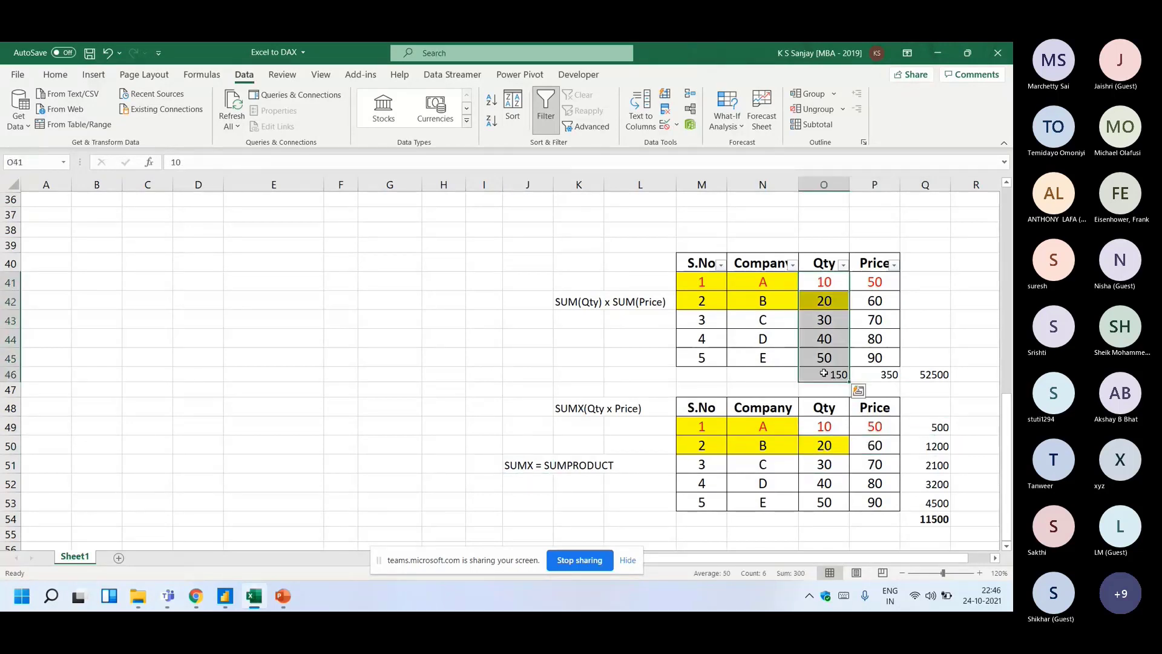
pyautogui.click(600, 347)
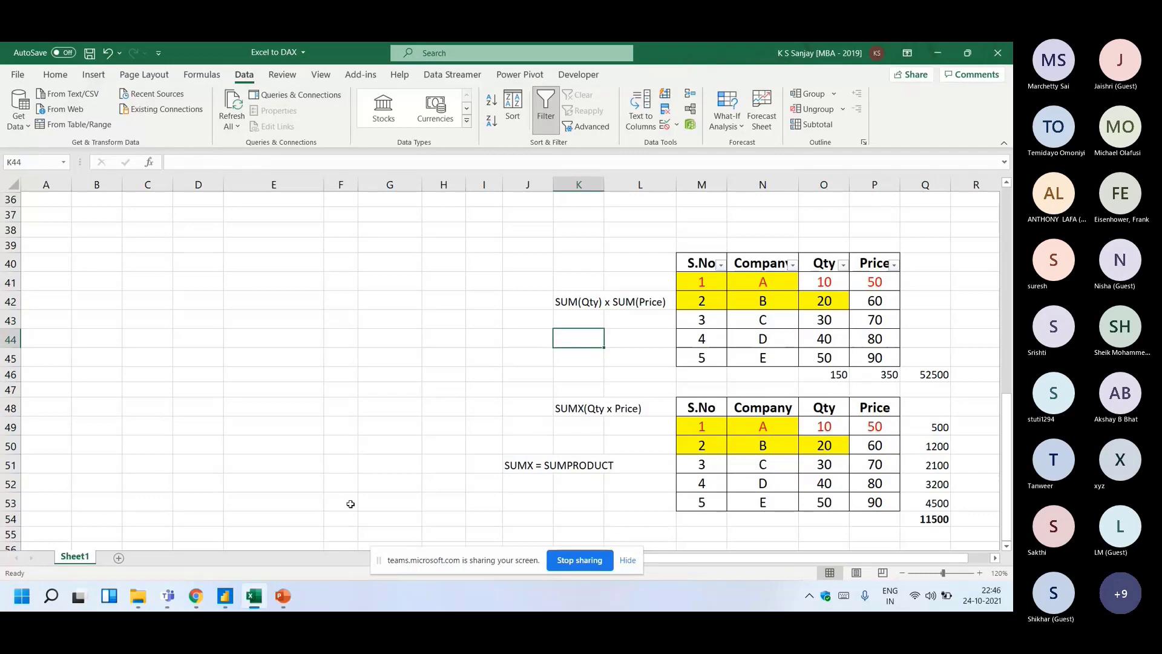
# - Switch to Power BI and add measures B and D to the table on the Totals_DAX_BD page
pyautogui.hotkey('alt', 'Tab')
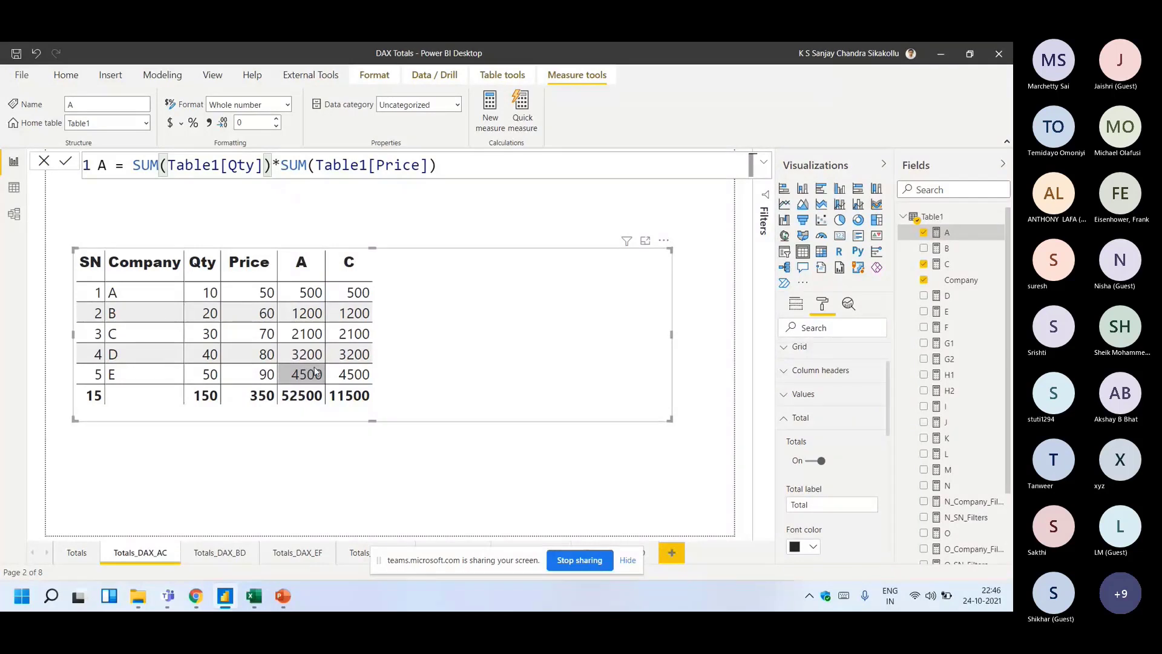
pyautogui.click(209, 553)
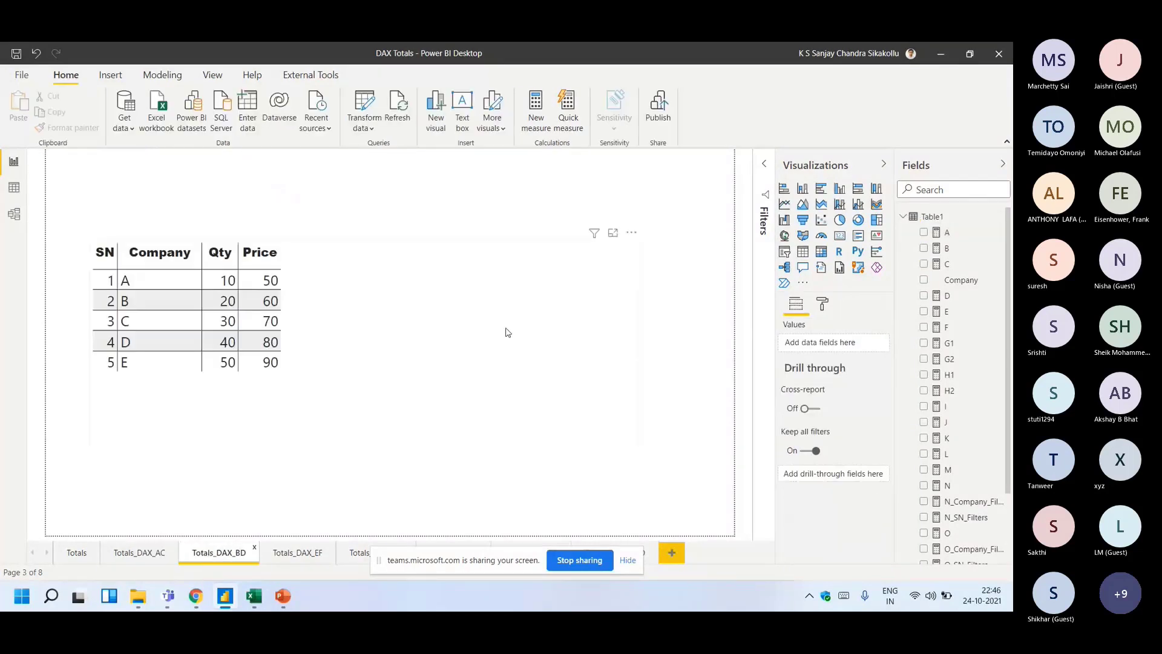
pyautogui.click(924, 248)
pyautogui.click(924, 296)
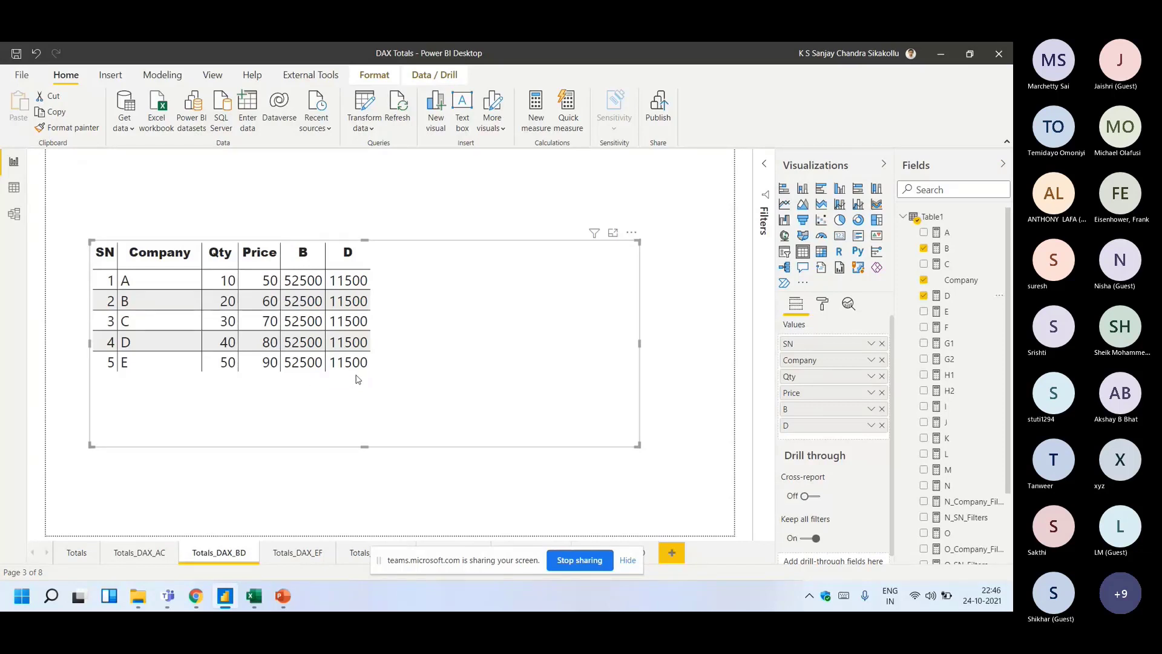
# - Turn on the totals row for the table visual containing measures B and D
pyautogui.click(822, 303)
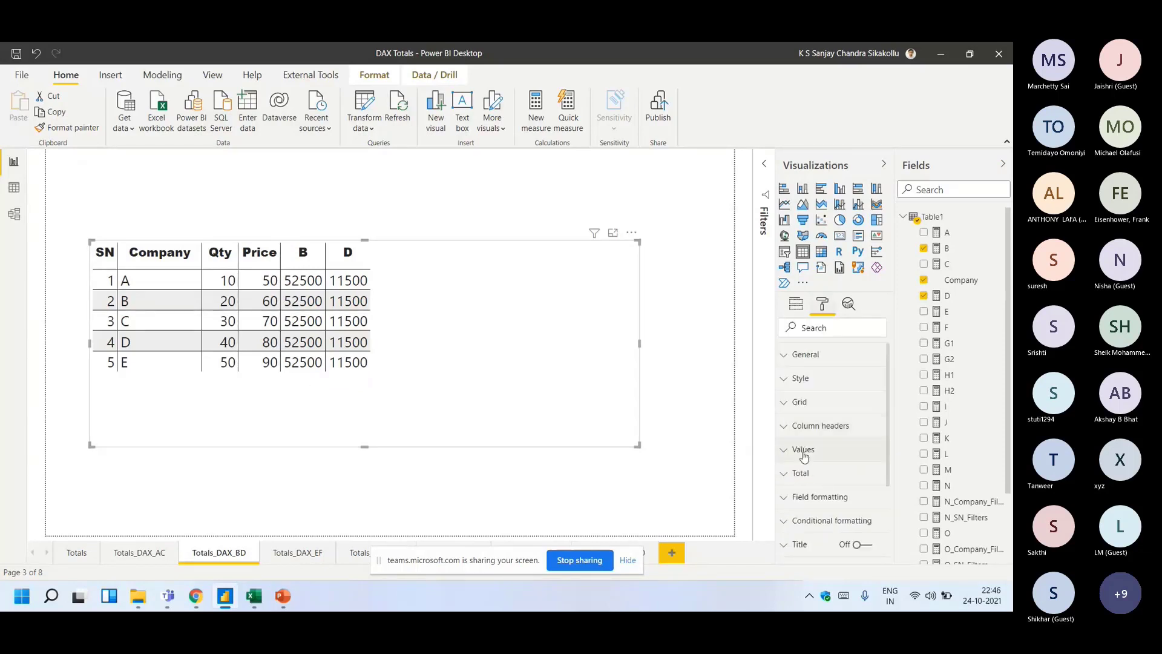
pyautogui.click(802, 473)
pyautogui.click(805, 475)
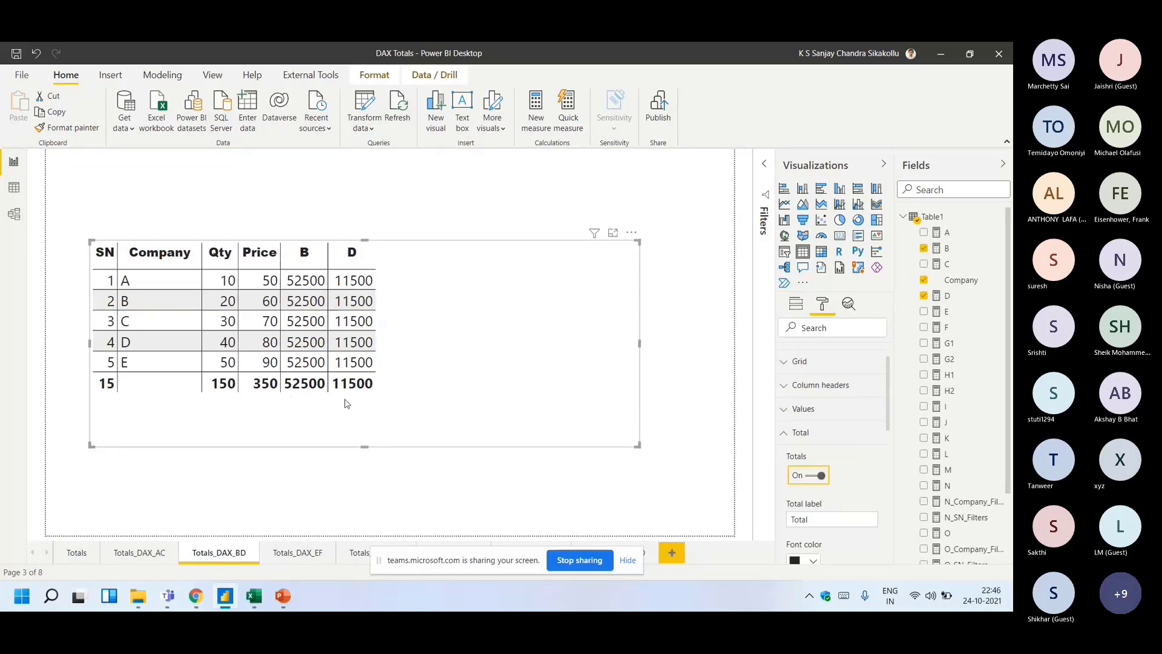
# - Switch to Excel and examine the company B row of the main table alongside the filtered First and Second Calc tables
pyautogui.click(252, 598)
pyautogui.scroll(10, 521, 310)
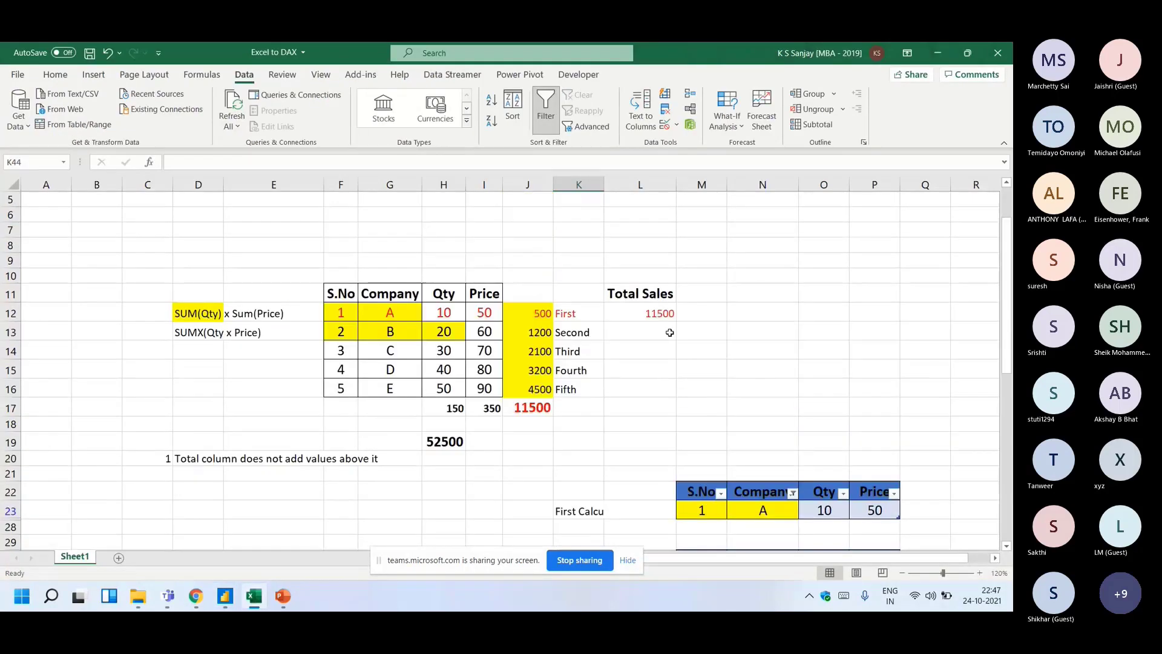
pyautogui.moveTo(341, 313); pyautogui.dragTo(623, 328)
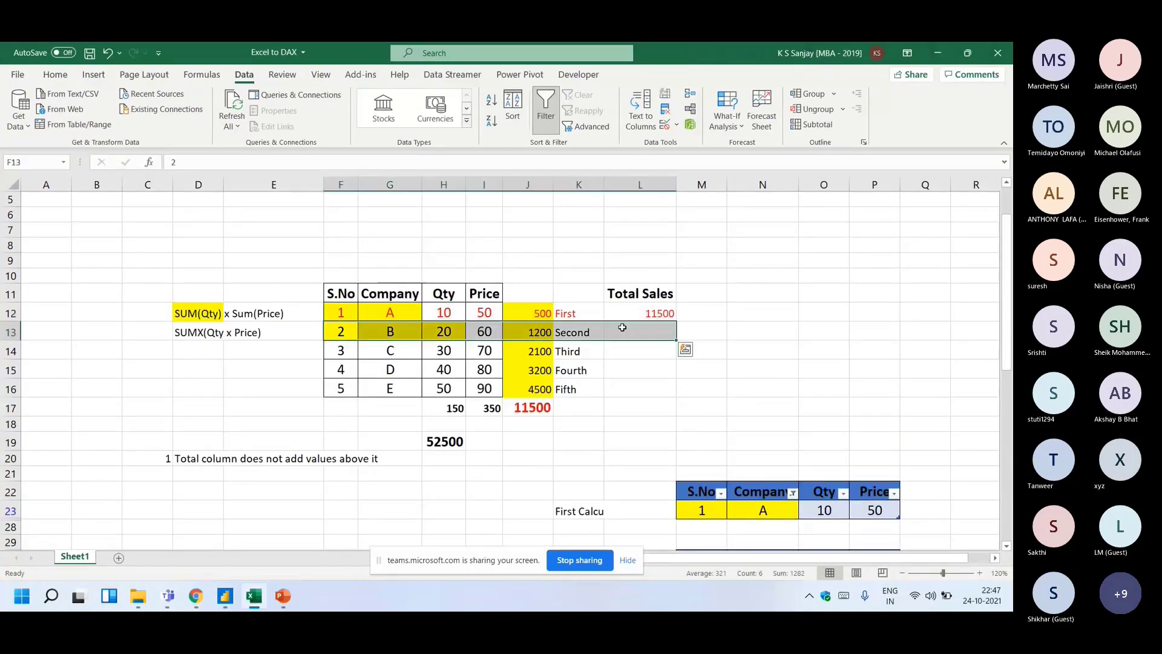
pyautogui.scroll(-5, 622, 327)
pyautogui.scroll(3, 623, 328)
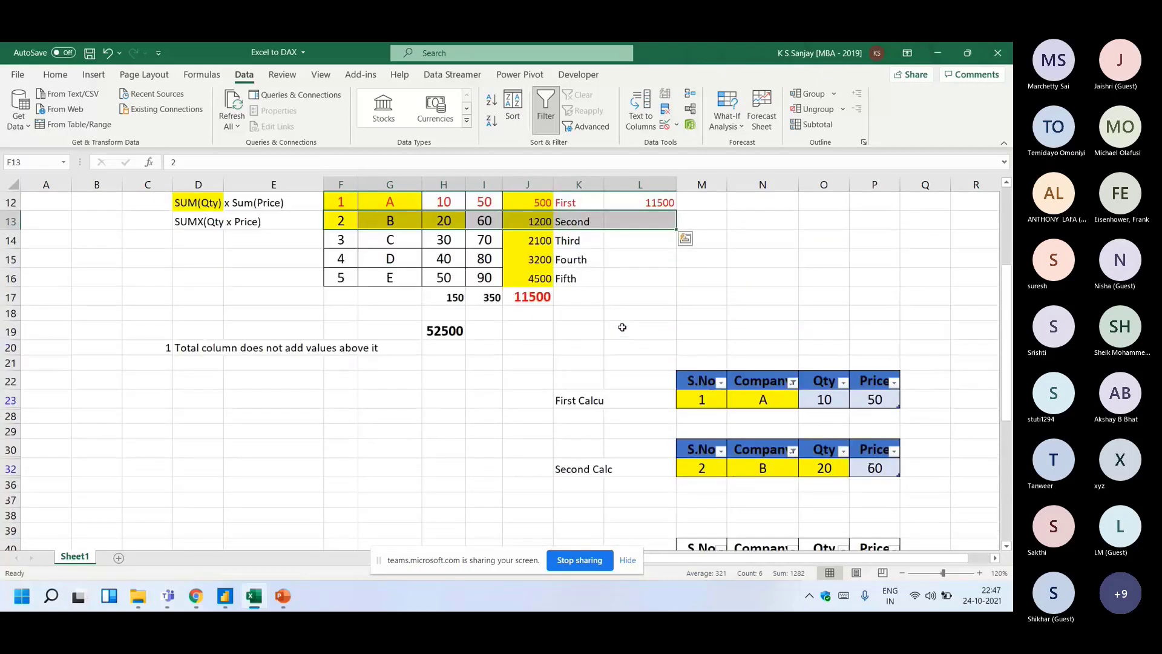
pyautogui.scroll(1, 622, 327)
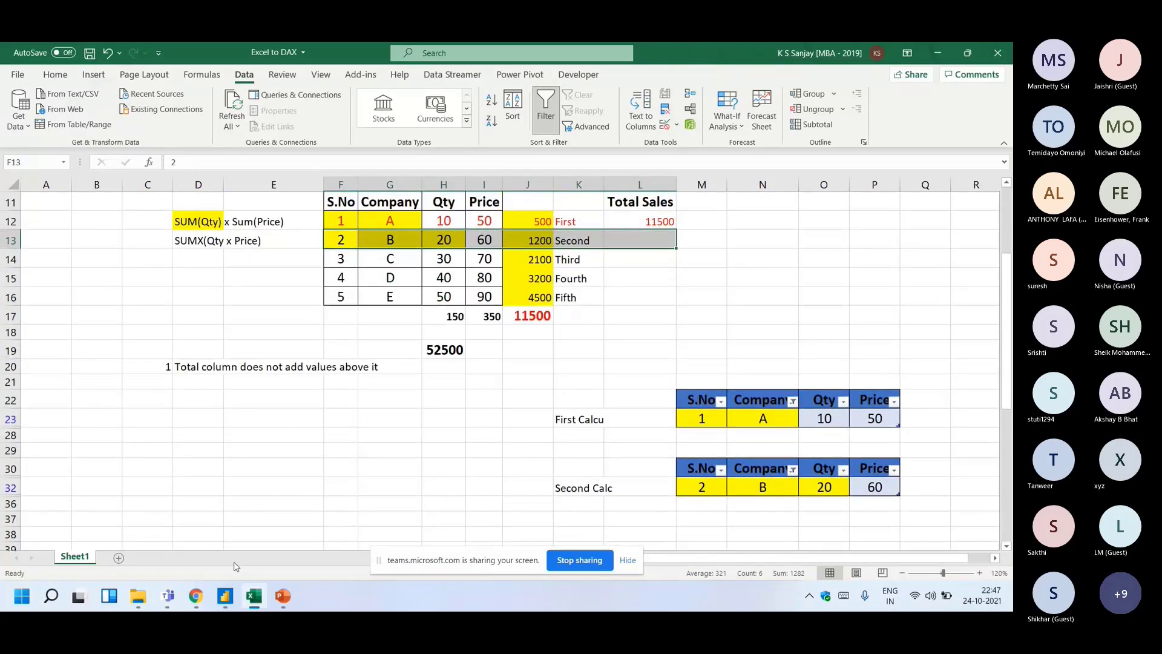
# - Switch to Power BI and review the DAX formulas of measures A, C and B
pyautogui.click(225, 595)
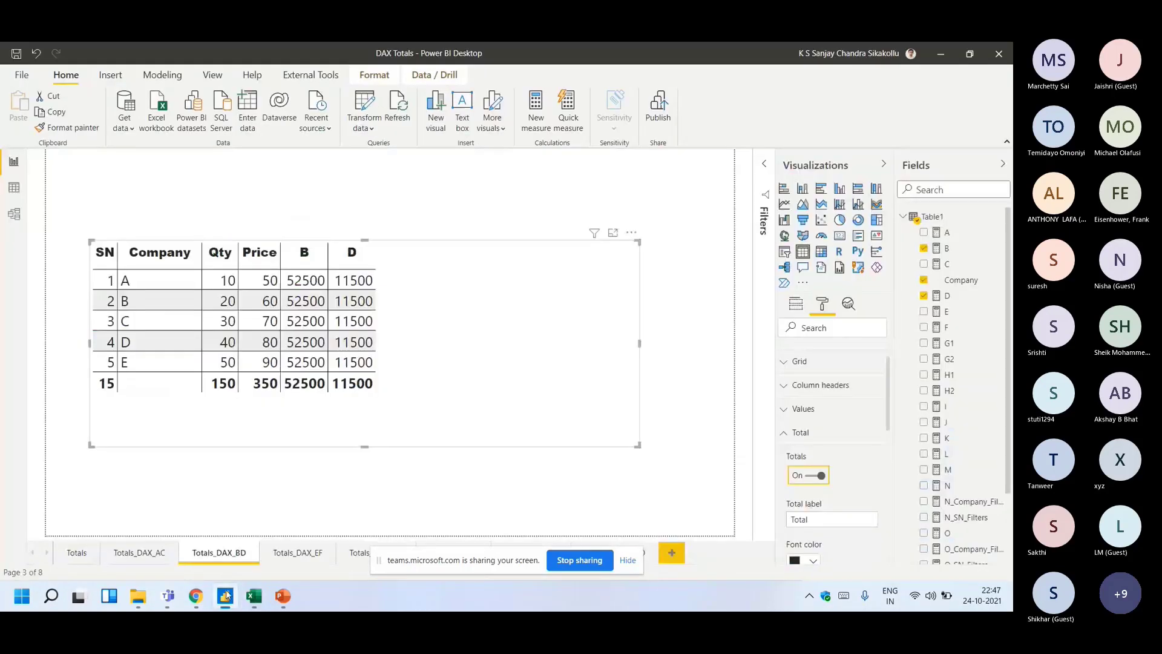
pyautogui.click(972, 233)
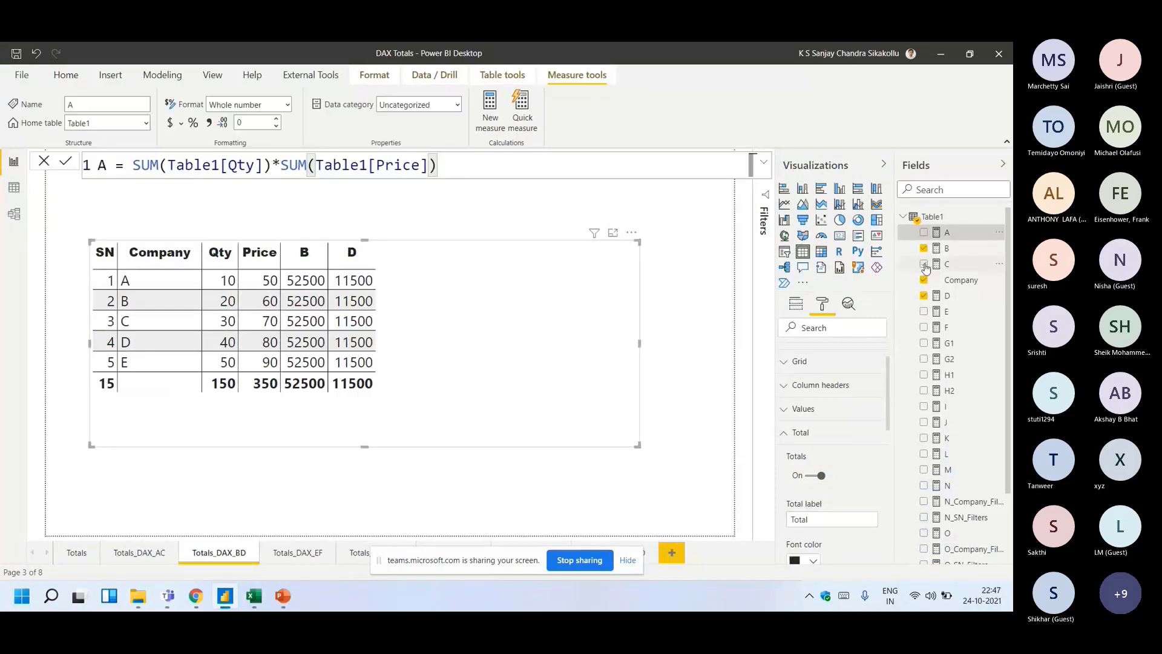
pyautogui.click(947, 264)
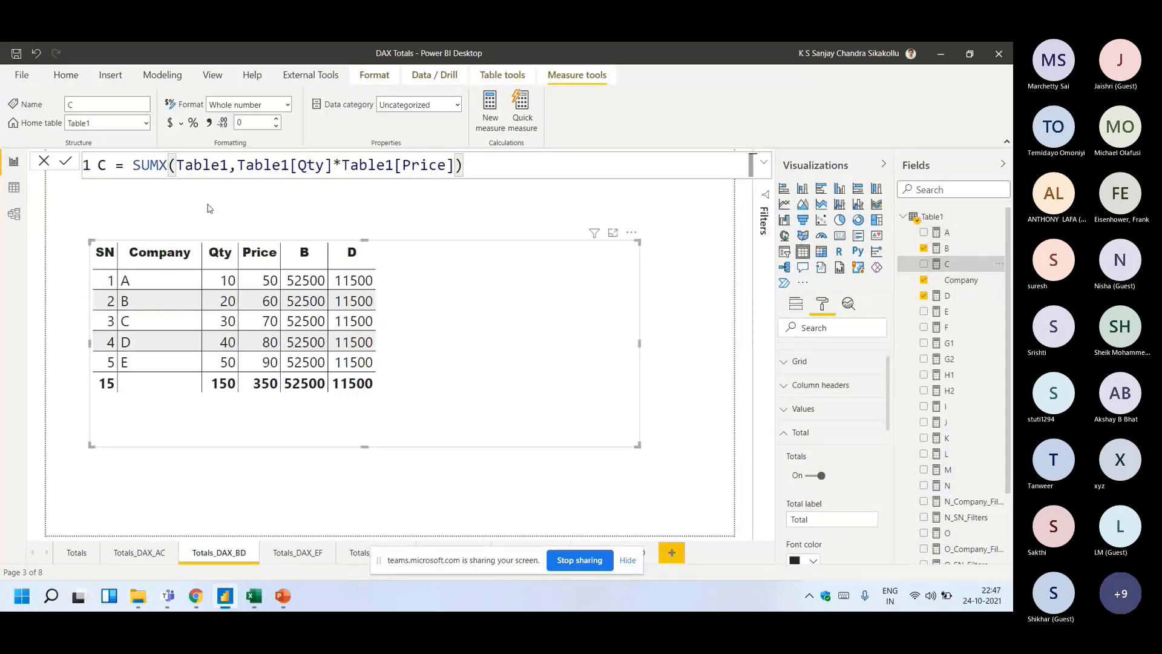
pyautogui.click(946, 249)
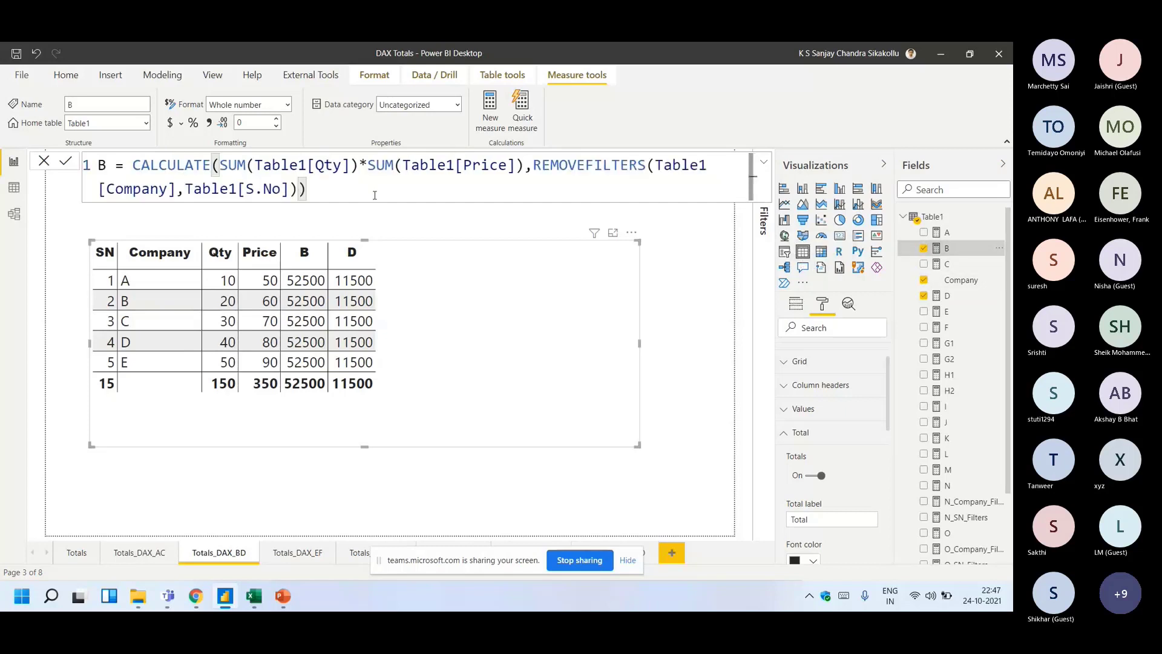
# - Split measure B's formula so the SUM product and REMOVEFILTERS each start a new line, and select the REMOVEFILTERS column arguments
pyautogui.click(219, 165)
pyautogui.hotkey('shift', 'Return')
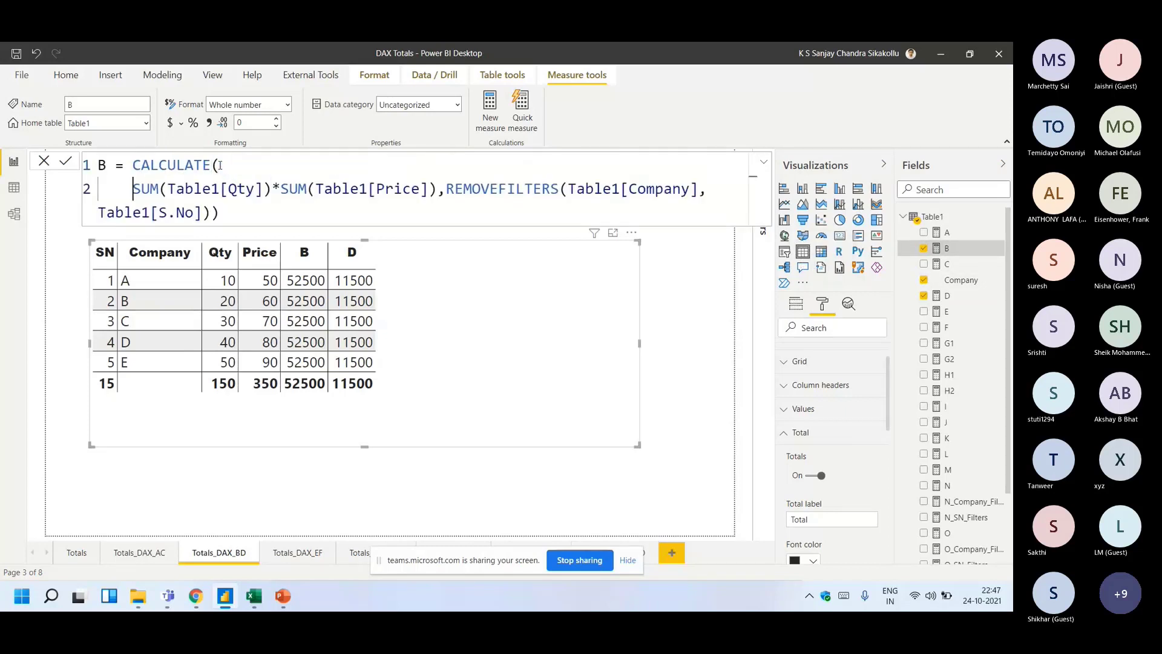
pyautogui.click(445, 188)
pyautogui.hotkey('shift', 'Return')
pyautogui.moveTo(498, 212); pyautogui.dragTo(255, 212)
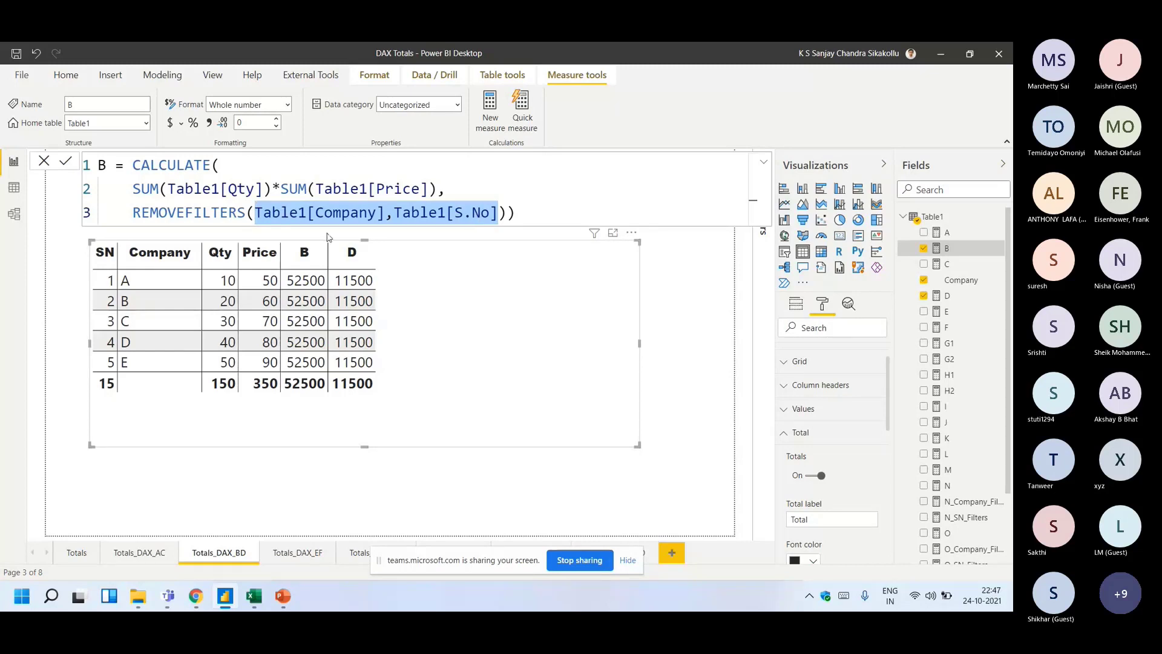
# - Switch to Excel and compare the filtered First and Second Calc tables with the full table starting at M40
pyautogui.click(255, 596)
pyautogui.scroll(-2, 703, 365)
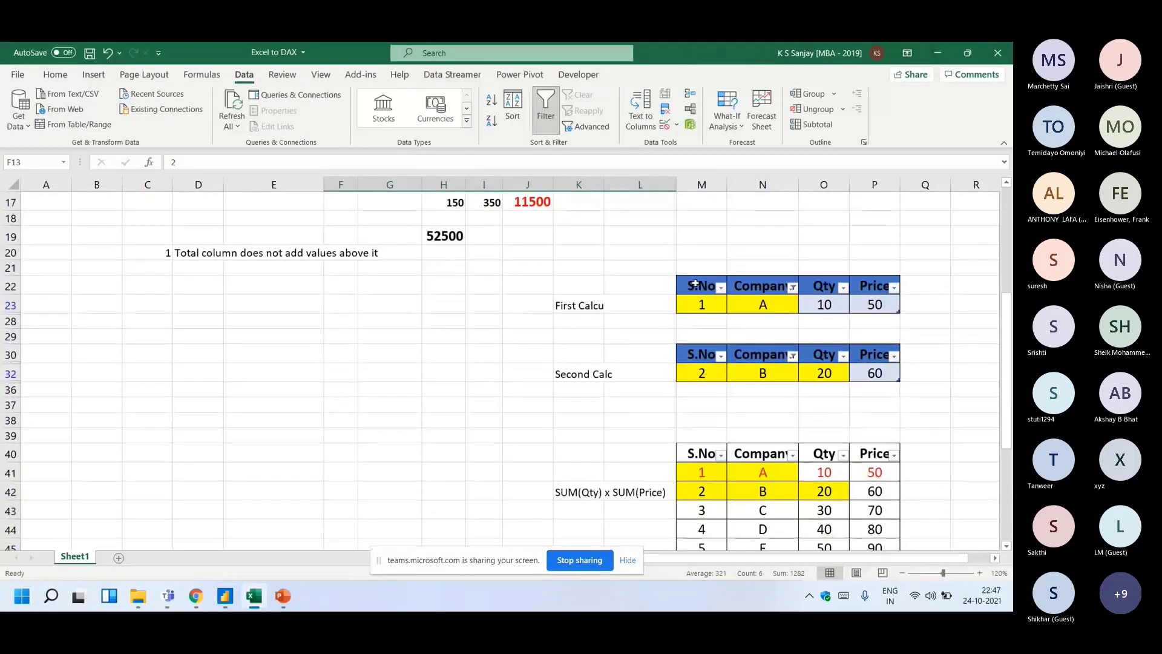
pyautogui.moveTo(696, 286); pyautogui.dragTo(845, 312)
pyautogui.click(700, 354)
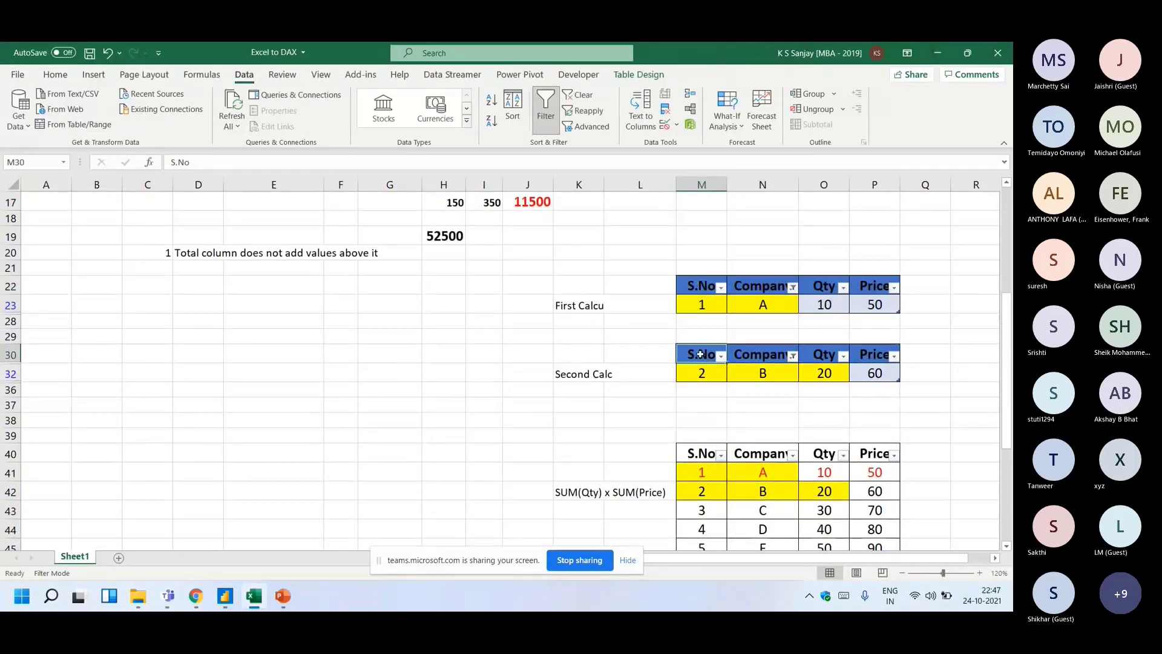
pyautogui.scroll(-2, 696, 363)
pyautogui.click(687, 371)
pyautogui.moveTo(687, 370); pyautogui.dragTo(875, 460)
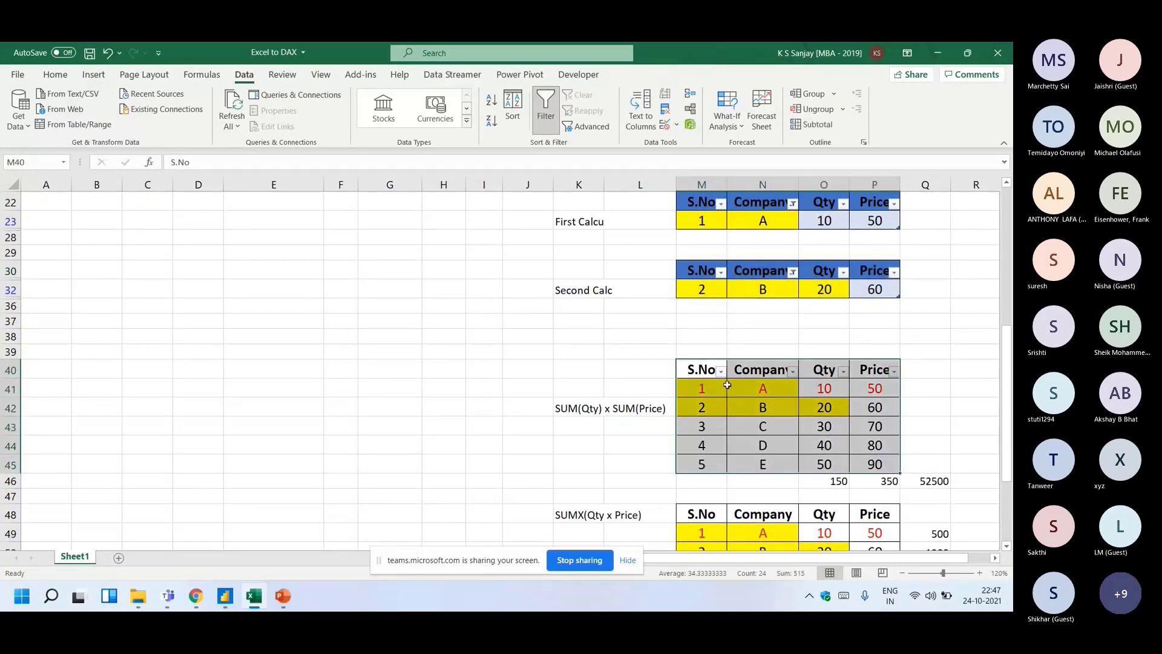
pyautogui.scroll(2, 666, 363)
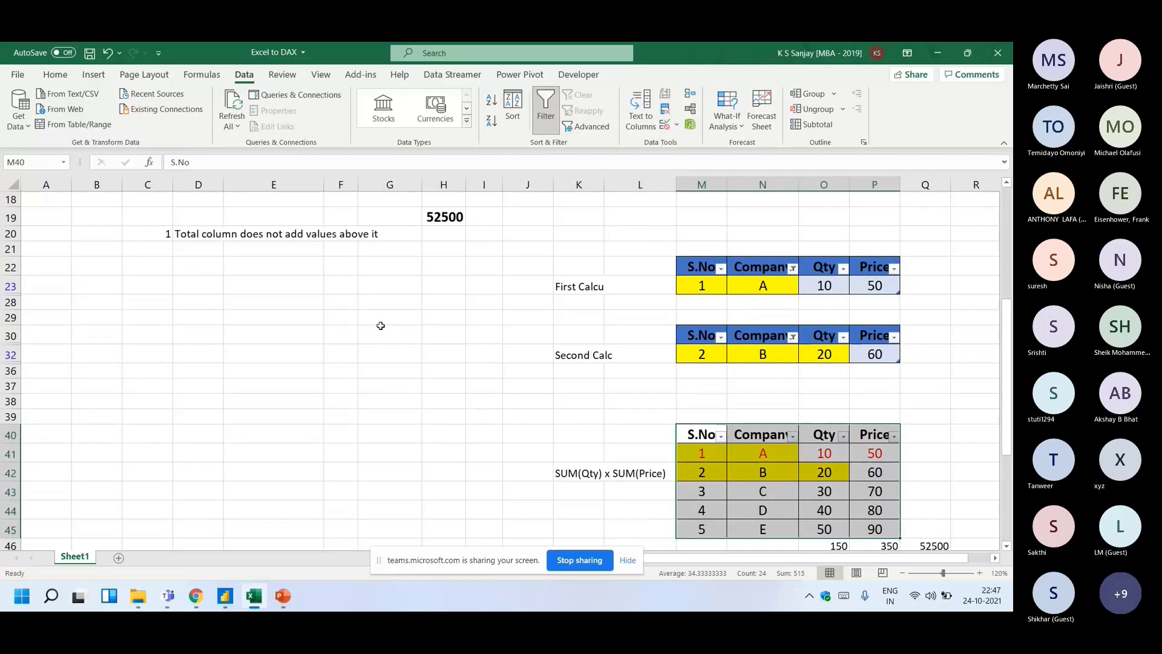
pyautogui.click(186, 323)
pyautogui.write('REMOV')
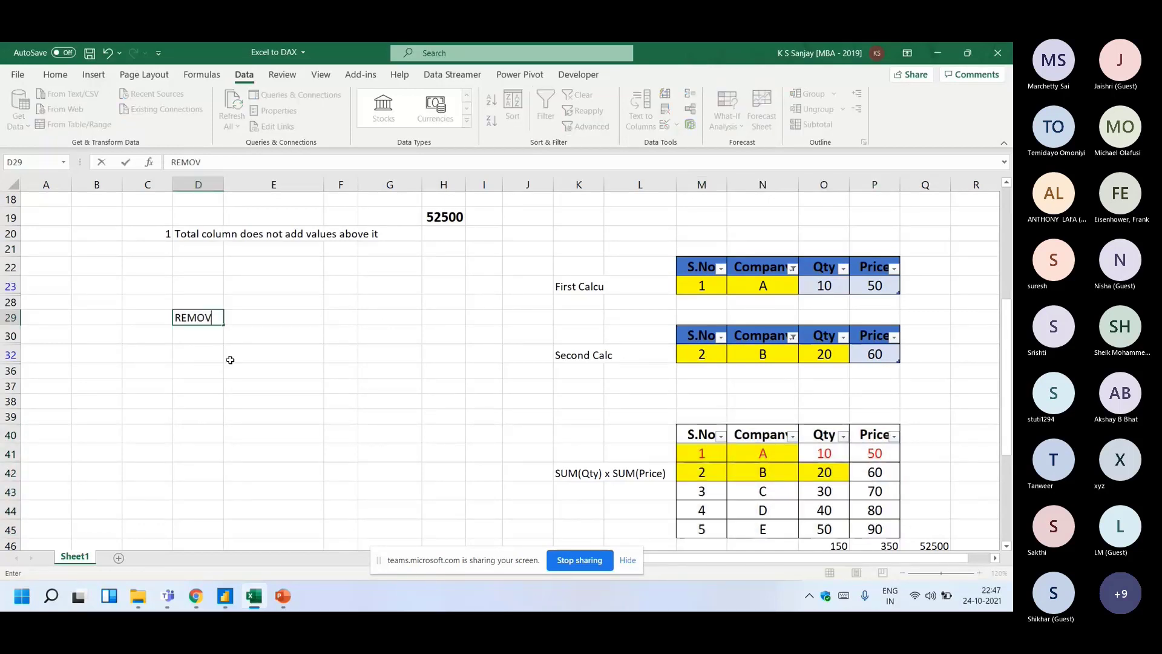
pyautogui.press('BackSpace')
pyautogui.press('BackSpace')
pyautogui.press('BackSpace')
pyautogui.press('BackSpace')
pyautogui.press('BackSpace')
pyautogui.press('Return')
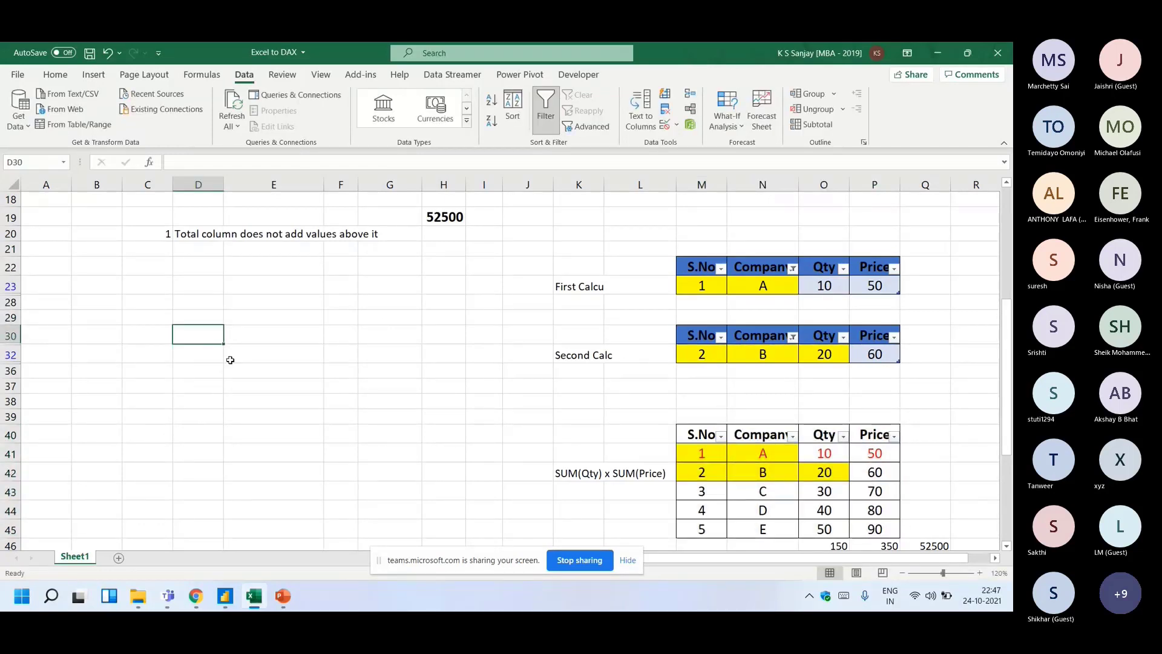
# - Enter the heading REMOVE FILTERS in cell D62 and make it bold
pyautogui.scroll(-13, 228, 360)
pyautogui.click(205, 279)
pyautogui.write('REMOVE FILT')
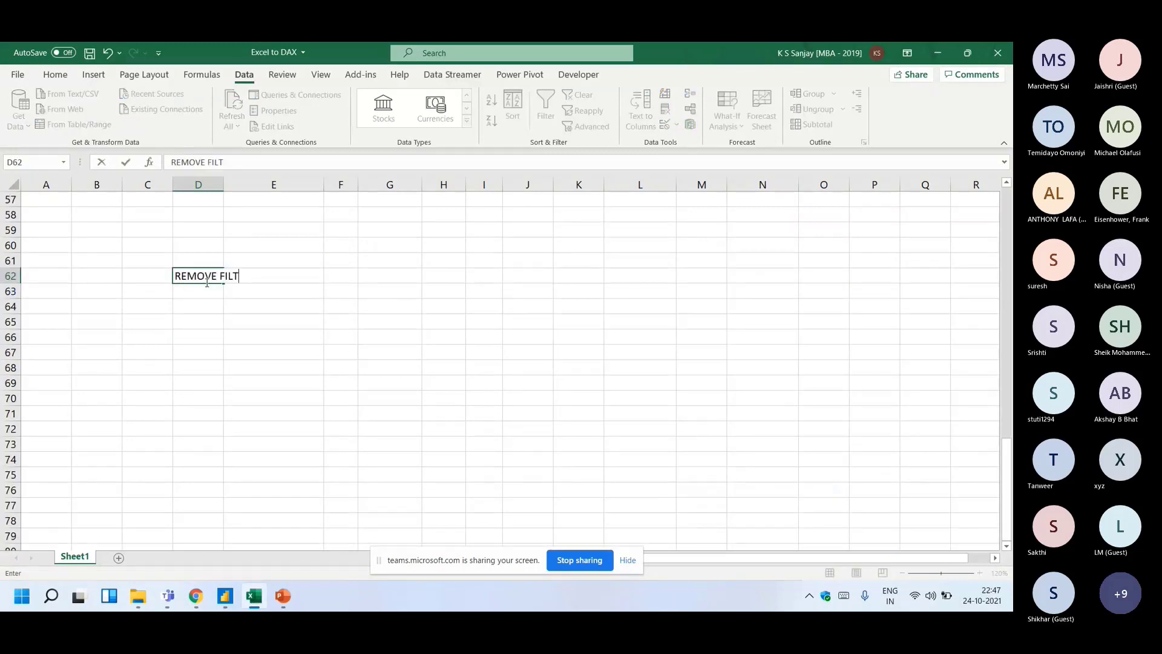
pyautogui.write('ERS')
pyautogui.press('Up')
pyautogui.press('Up')
pyautogui.click(207, 282)
pyautogui.hotkey('ctrl', 'b')
pyautogui.scroll(3, 207, 281)
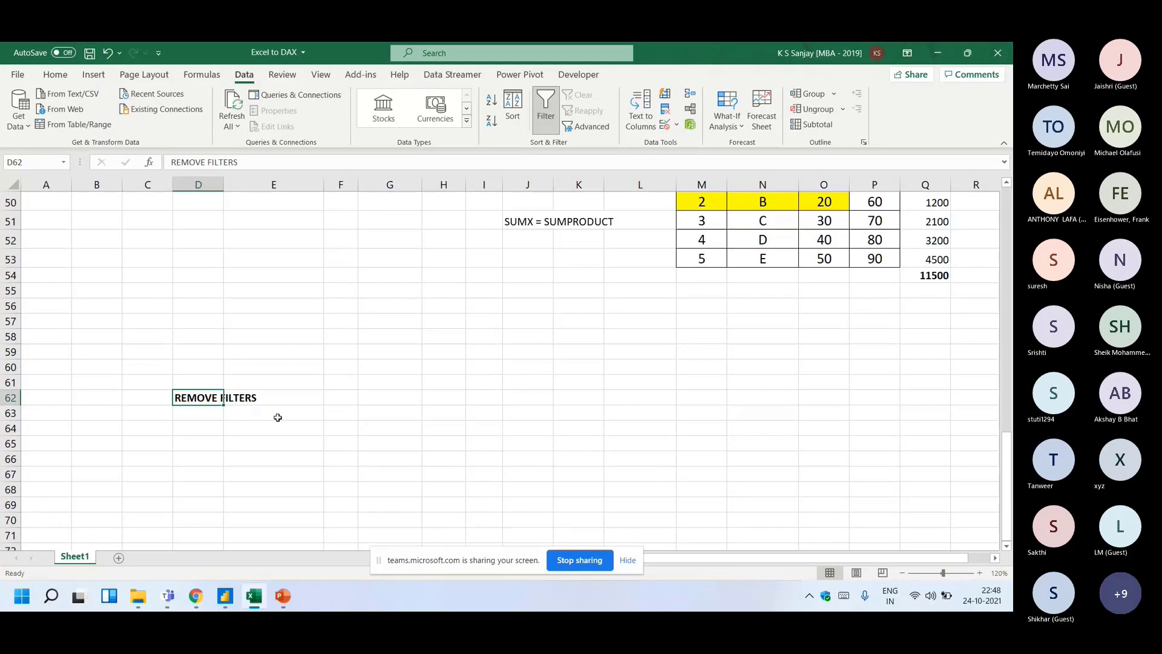
# - Enter the label FIRST CALCULATION in cell E64, below the REMOVE FILTERS heading
pyautogui.click(275, 424)
pyautogui.write('FR')
pyautogui.press('BackSpace')
pyautogui.write('IRS')
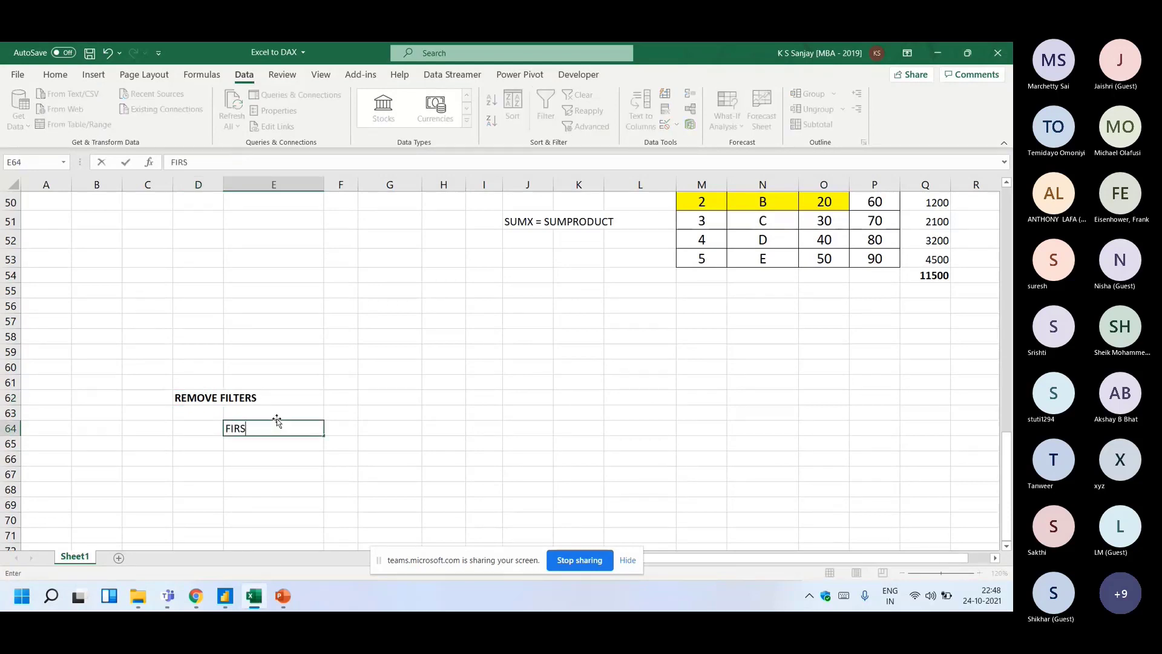
pyautogui.write('T CALCULATION')
pyautogui.press('Return')
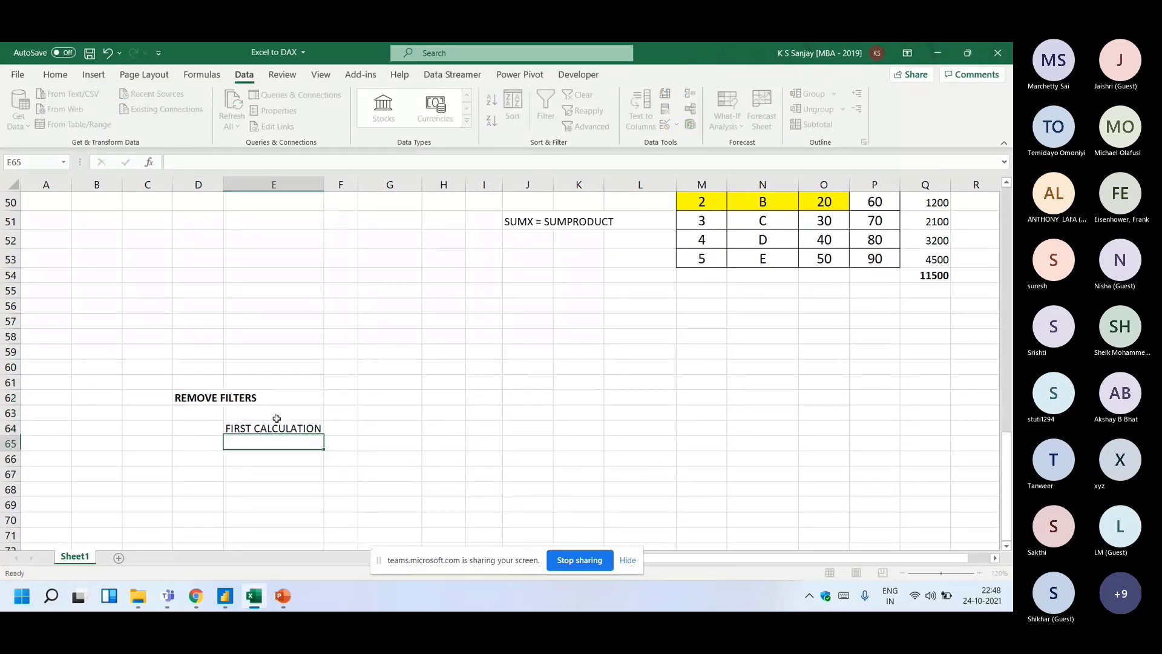
pyautogui.click(277, 423)
# - Copy the S.No, Company, Qty and Price table starting at F11 and paste it at F65
pyautogui.scroll(16, 276, 418)
pyautogui.moveTo(341, 356); pyautogui.dragTo(485, 450)
pyautogui.hotkey('ctrl', 'c')
pyautogui.scroll(-17, 482, 440)
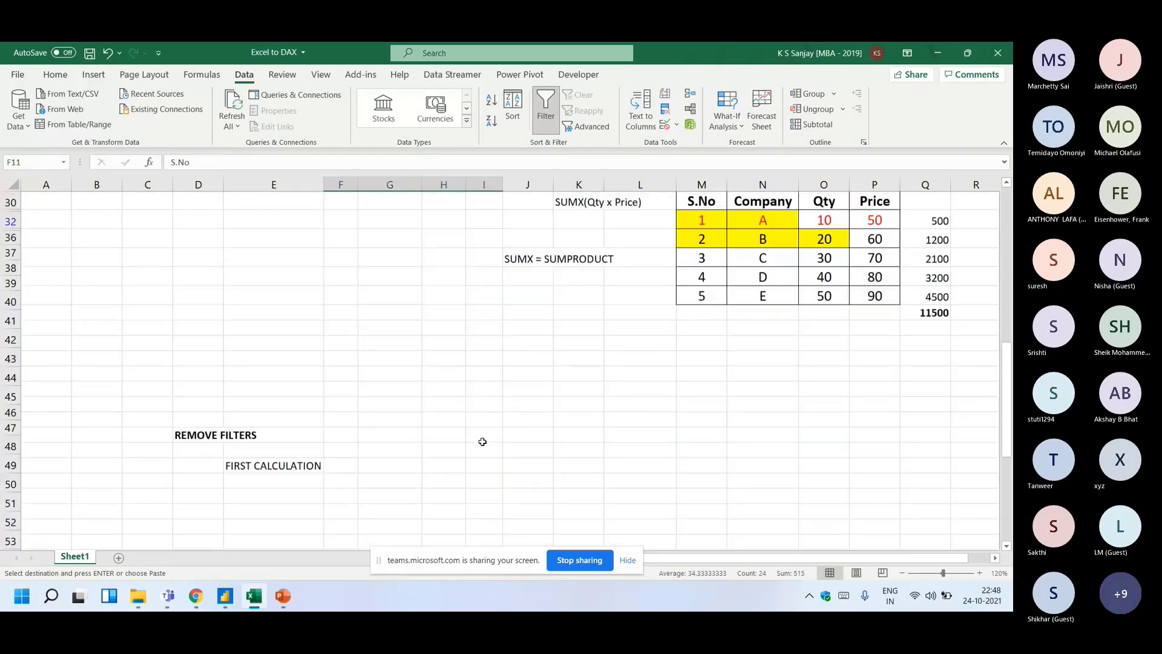
pyautogui.click(345, 404)
pyautogui.hotkey('ctrl', 'v')
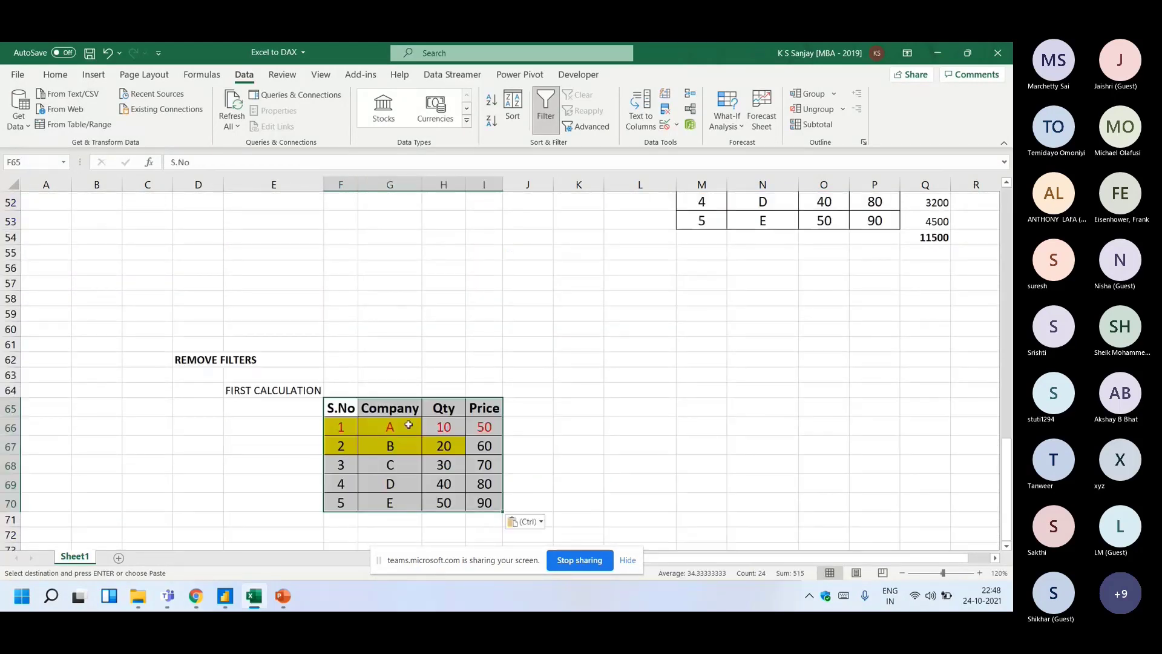
pyautogui.scroll(-1, 408, 424)
# - Colour the text of the S.No and Company columns, F65:G70, red
pyautogui.click(155, 321)
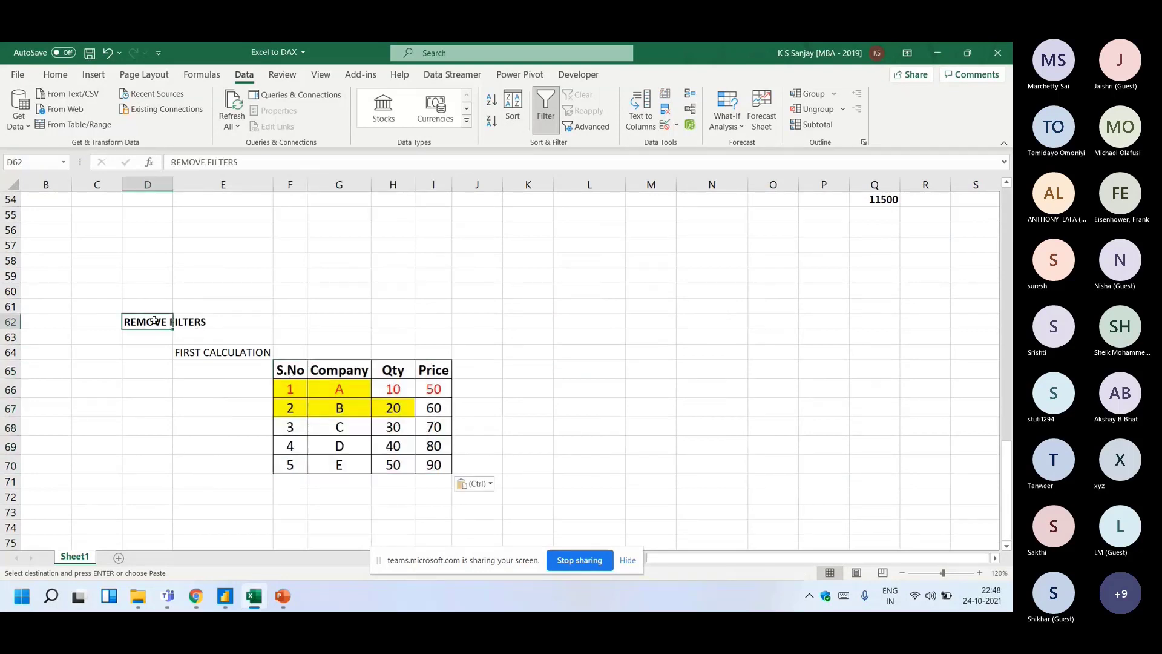
pyautogui.moveTo(293, 378); pyautogui.dragTo(339, 465)
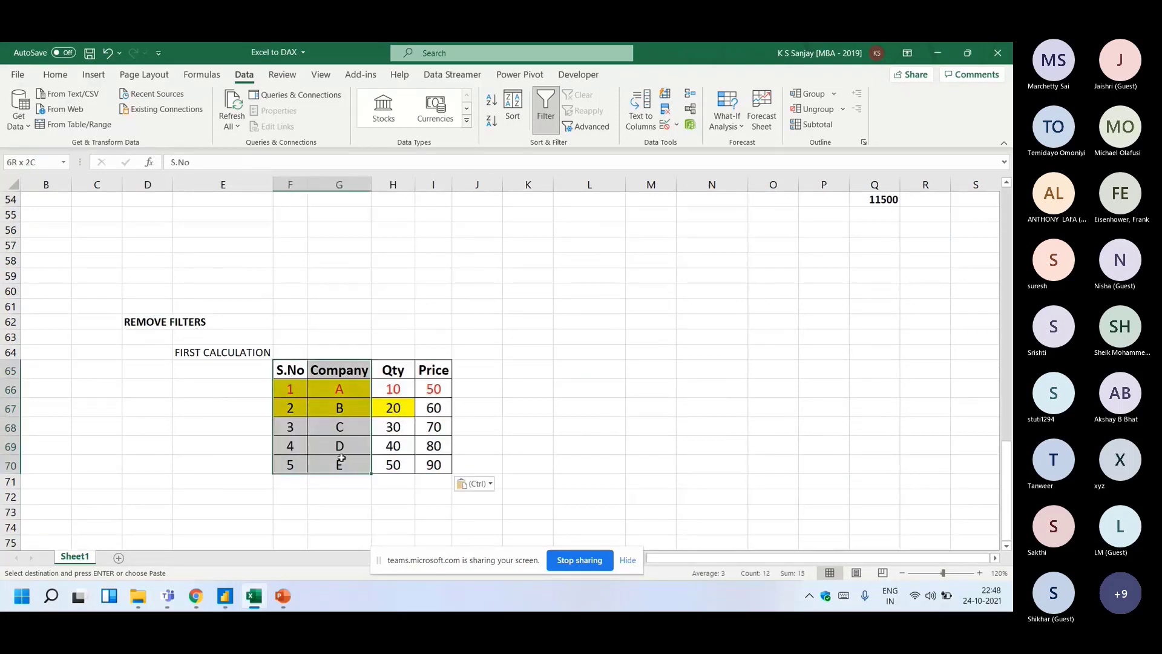
pyautogui.click(55, 74)
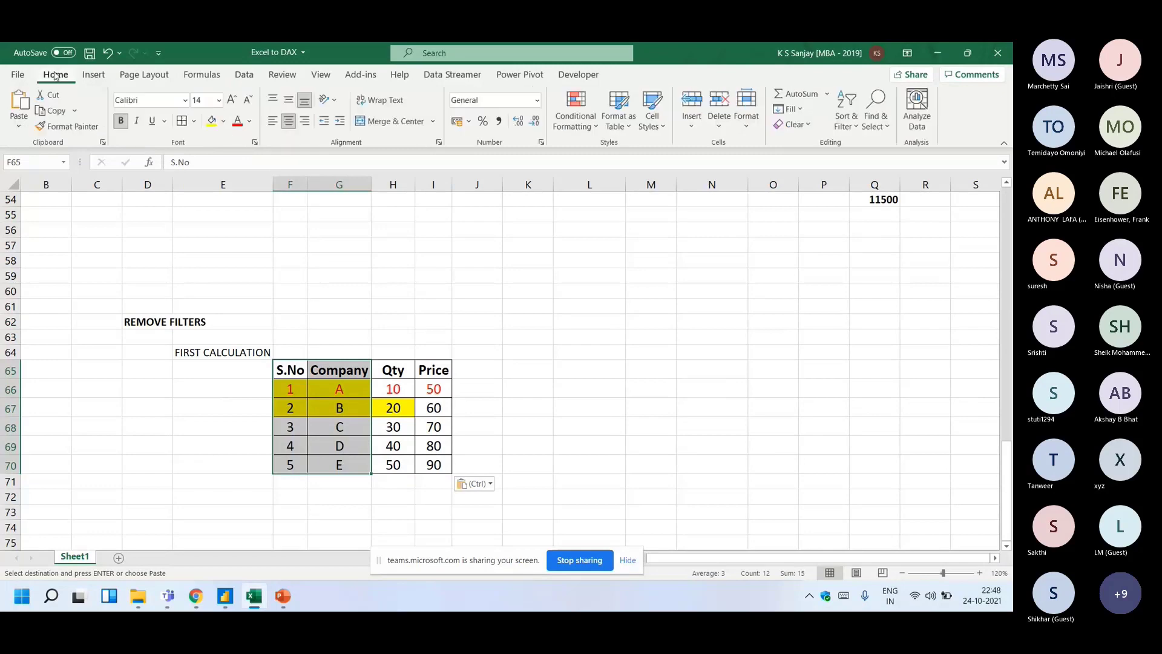
pyautogui.click(237, 120)
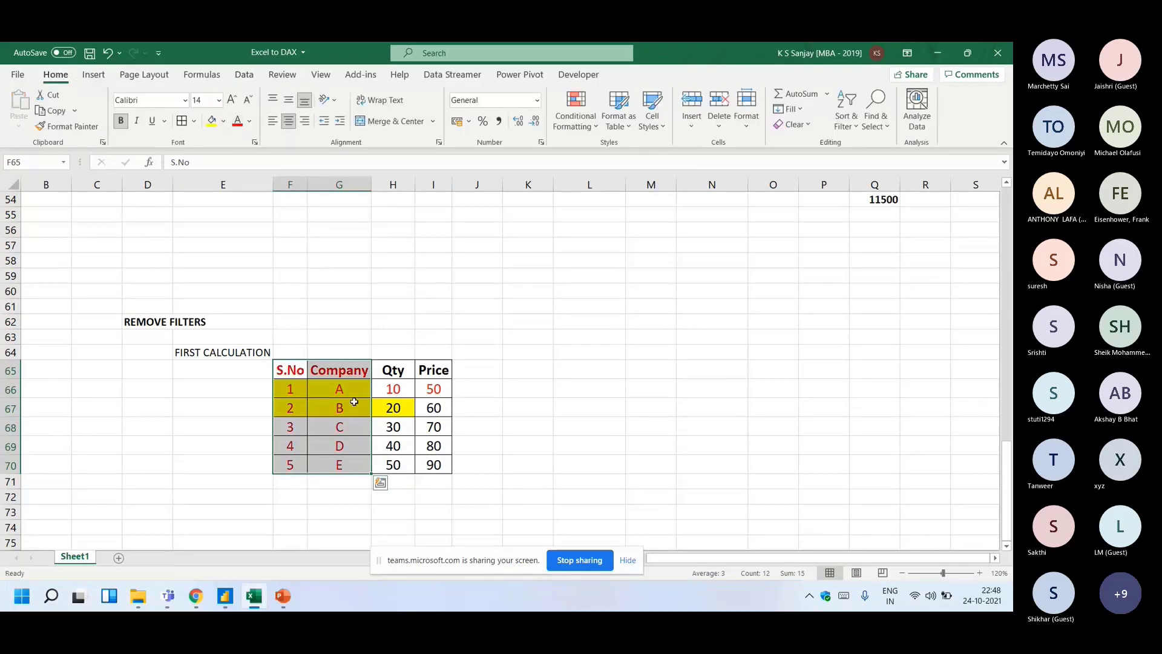
# - Compare measure B's SUM product and REMOVEFILTERS arguments in Power BI with the Qty and Price columns of the Excel table at F65
pyautogui.click(225, 595)
pyautogui.moveTo(133, 188); pyautogui.dragTo(437, 181)
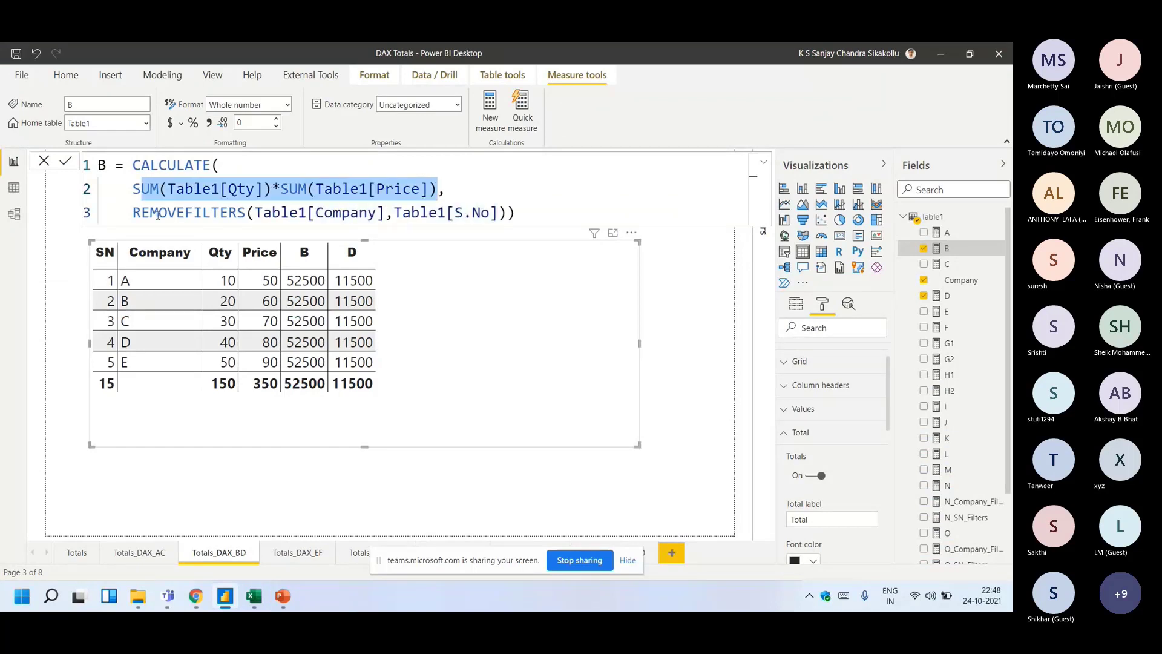
pyautogui.moveTo(157, 213); pyautogui.dragTo(515, 213)
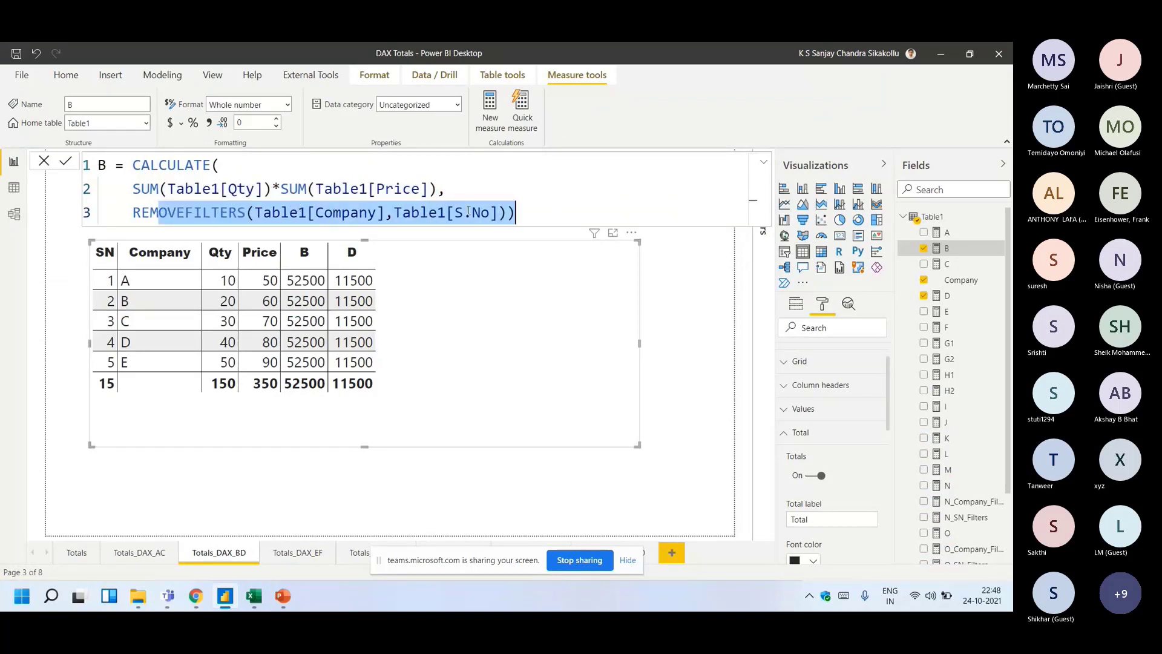
pyautogui.click(253, 596)
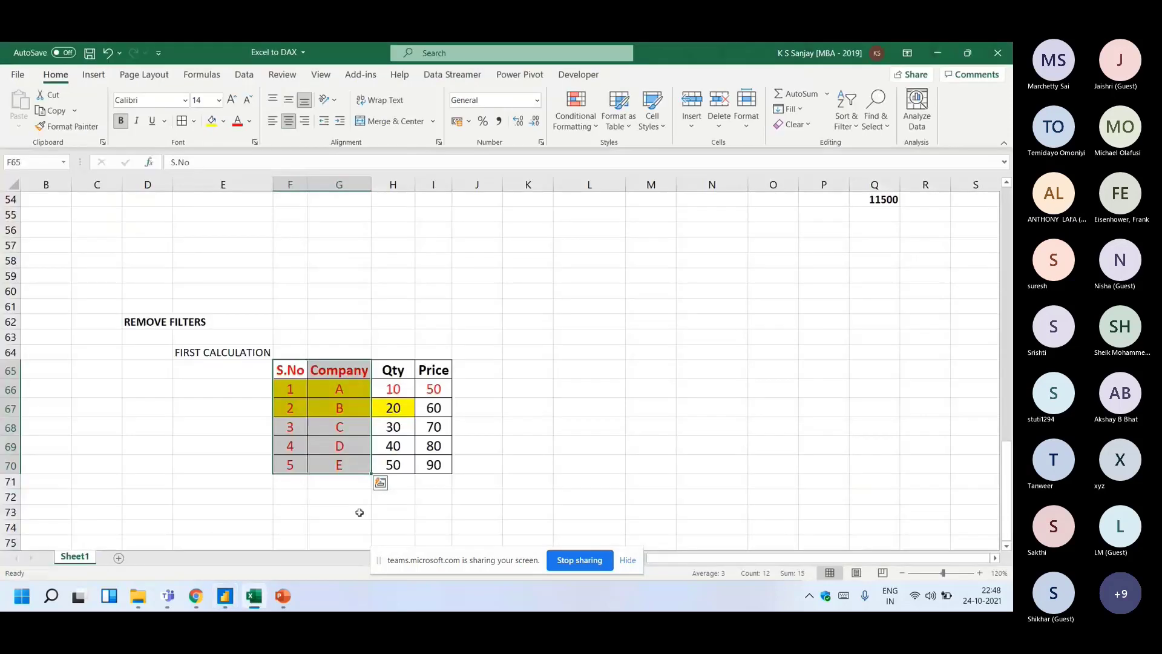
pyautogui.moveTo(295, 371); pyautogui.dragTo(447, 466)
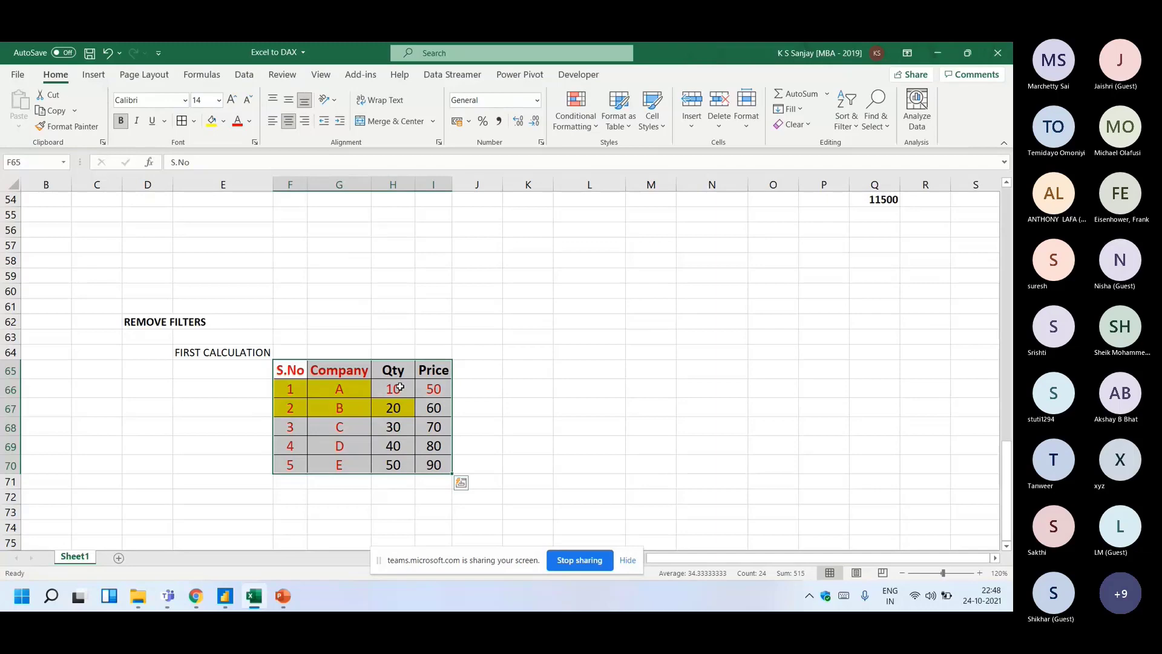
pyautogui.moveTo(396, 388); pyautogui.dragTo(411, 463)
pyautogui.moveTo(433, 389); pyautogui.dragTo(433, 465)
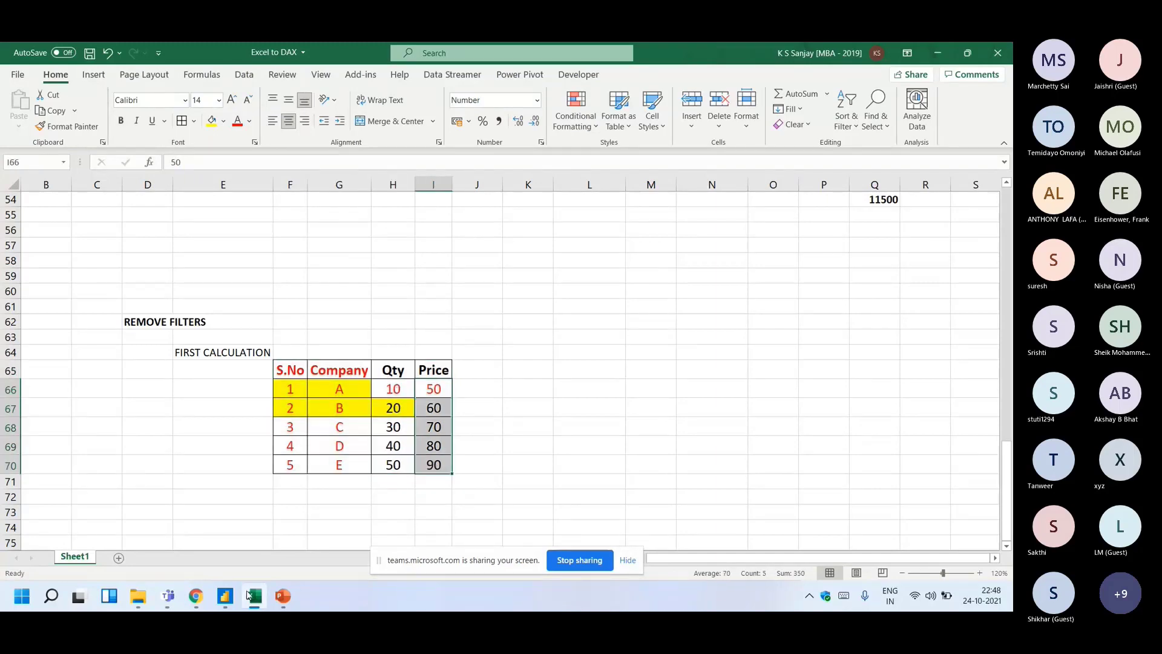
pyautogui.hotkey('alt', 'Tab')
pyautogui.moveTo(126, 189); pyautogui.dragTo(442, 181)
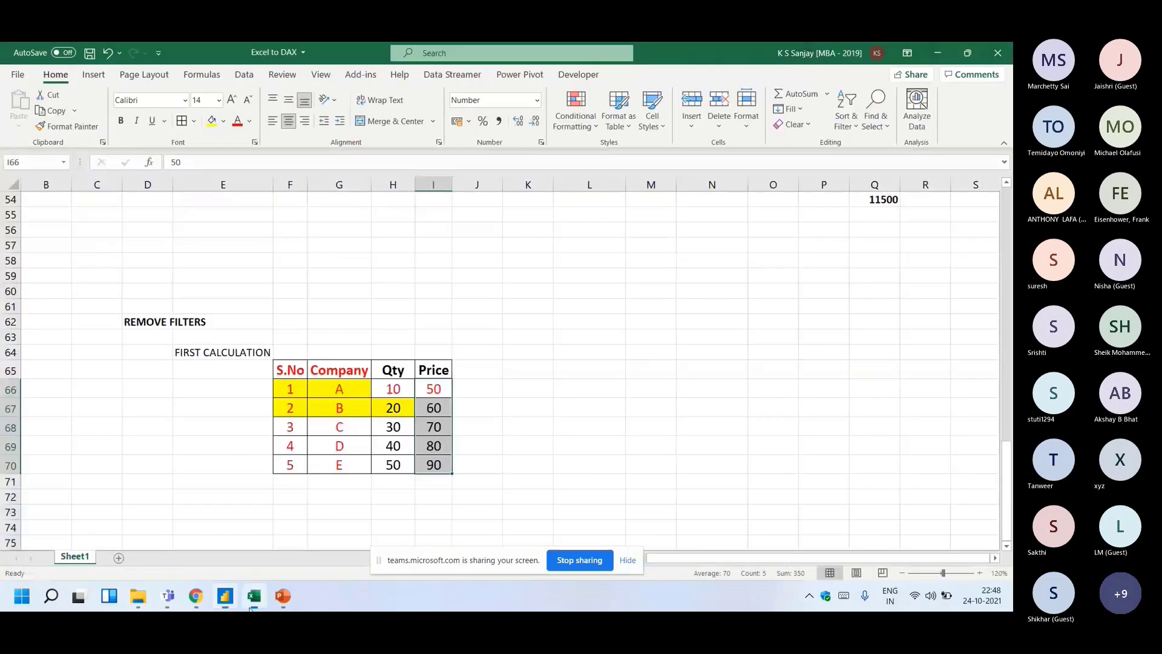
# - Switch to Excel and enter the label SECOND CAL in cell E72
pyautogui.click(254, 595)
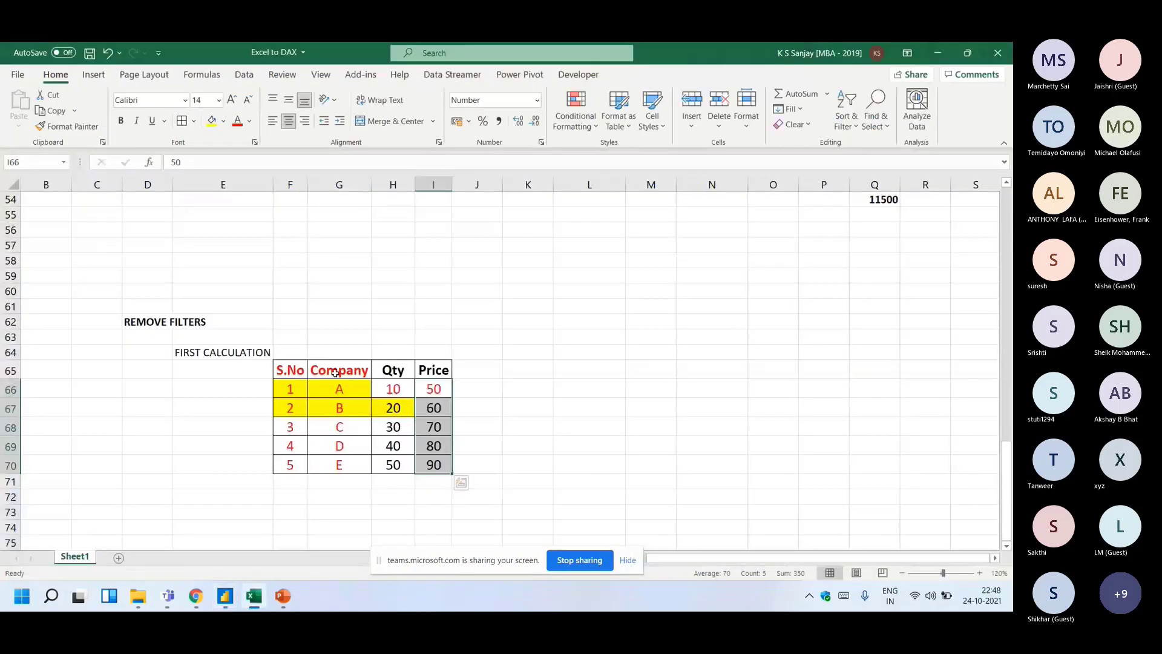
pyautogui.click(237, 351)
pyautogui.hotkey('ctrl', 'c')
pyautogui.click(231, 497)
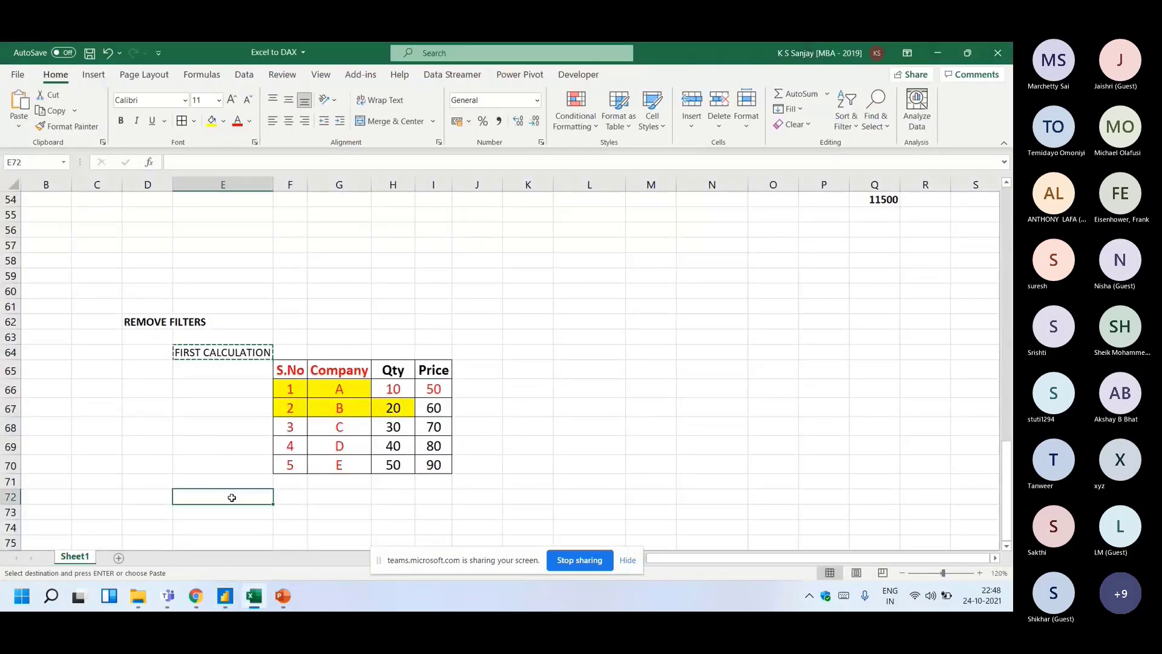
pyautogui.hotkey('ctrl', 'v')
pyautogui.write('SECOND CAL')
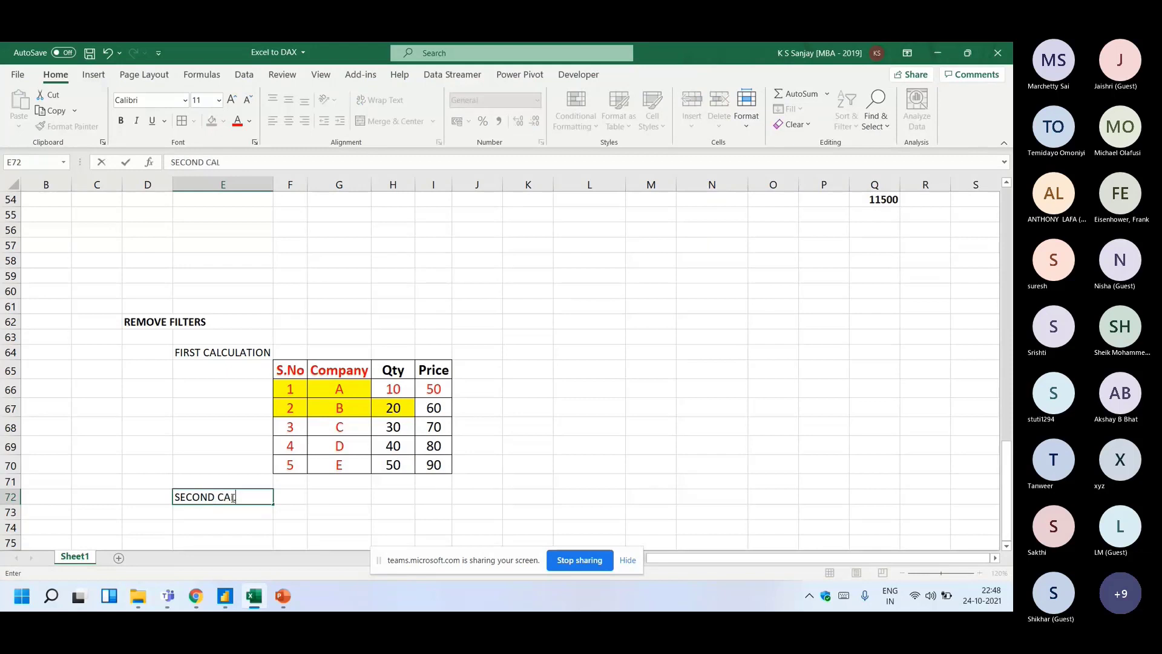
pyautogui.press('Return')
pyautogui.click(235, 497)
# - Total the Qty and Price columns of the first calculation table in H71:I71 with SUM and make the totals bold
pyautogui.click(382, 478)
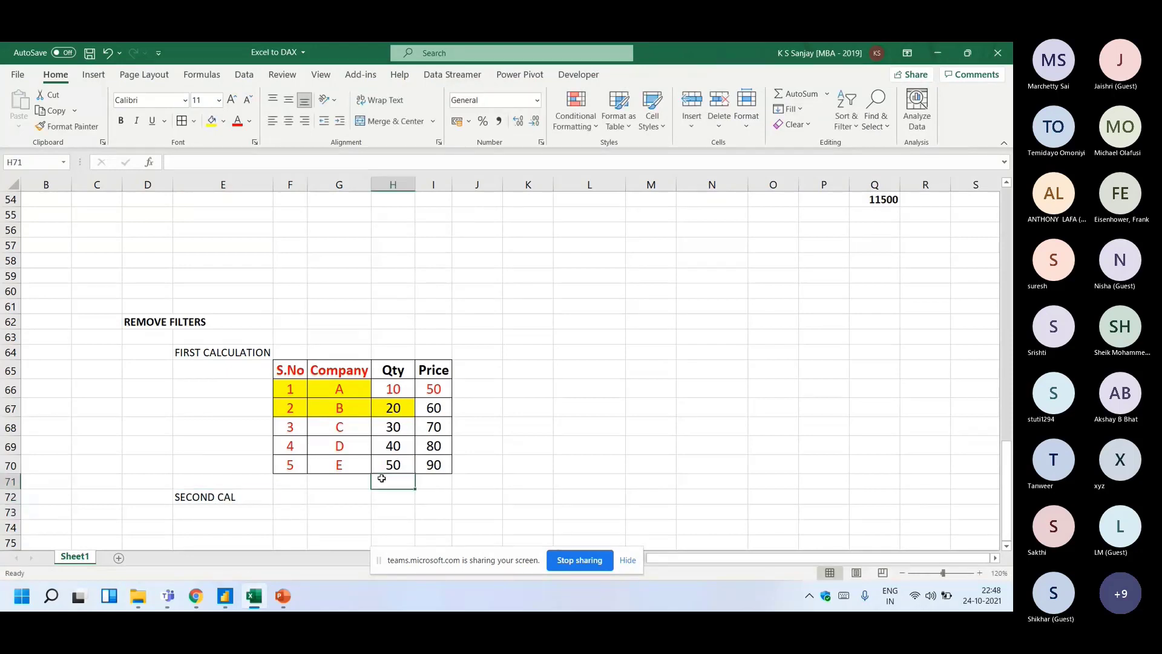
pyautogui.hotkey('alt', '=')
pyautogui.press('Return')
pyautogui.hotkey('ctrl', 'c')
pyautogui.press('Right')
pyautogui.hotkey('ctrl', 'v')
pyautogui.hotkey('shift', 'Left')
pyautogui.hotkey('ctrl', 'b')
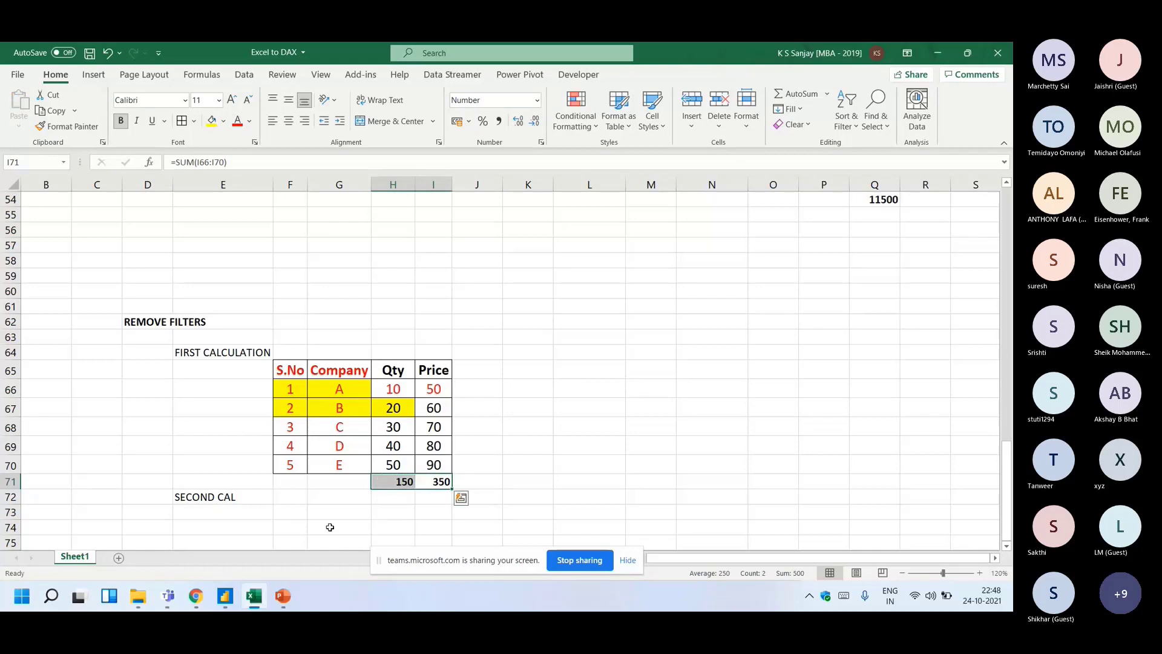
# - Compare the Totals_DAX_AC page in Power BI with the filtered First Calcu and Second Calc tables in Excel
pyautogui.click(225, 595)
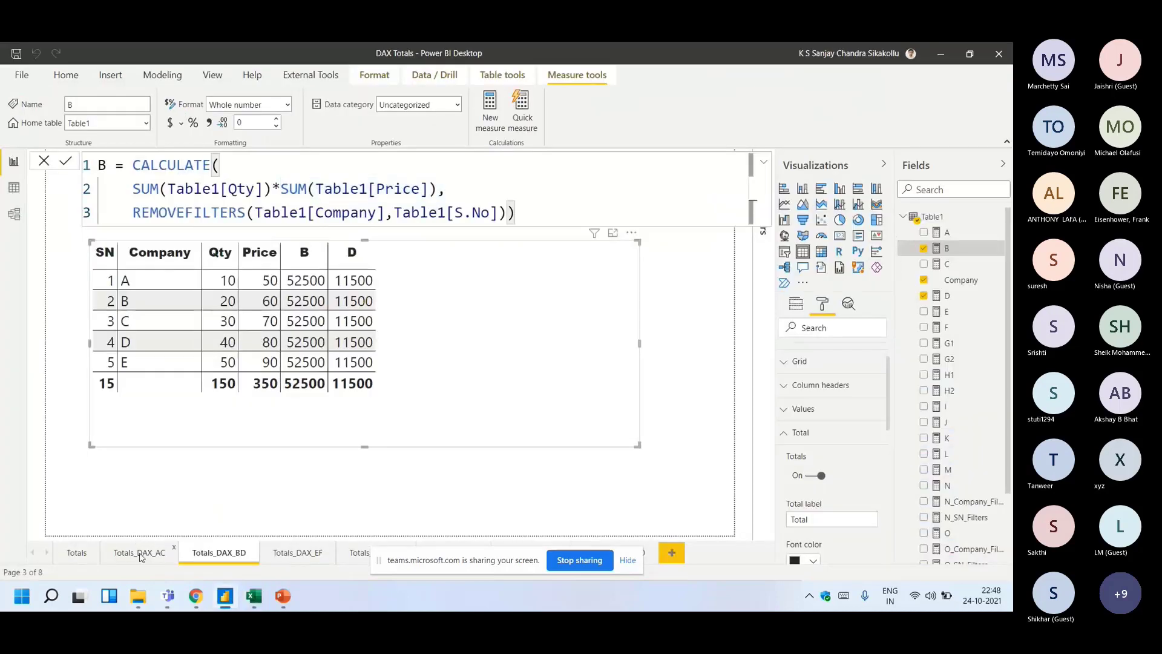
pyautogui.click(141, 553)
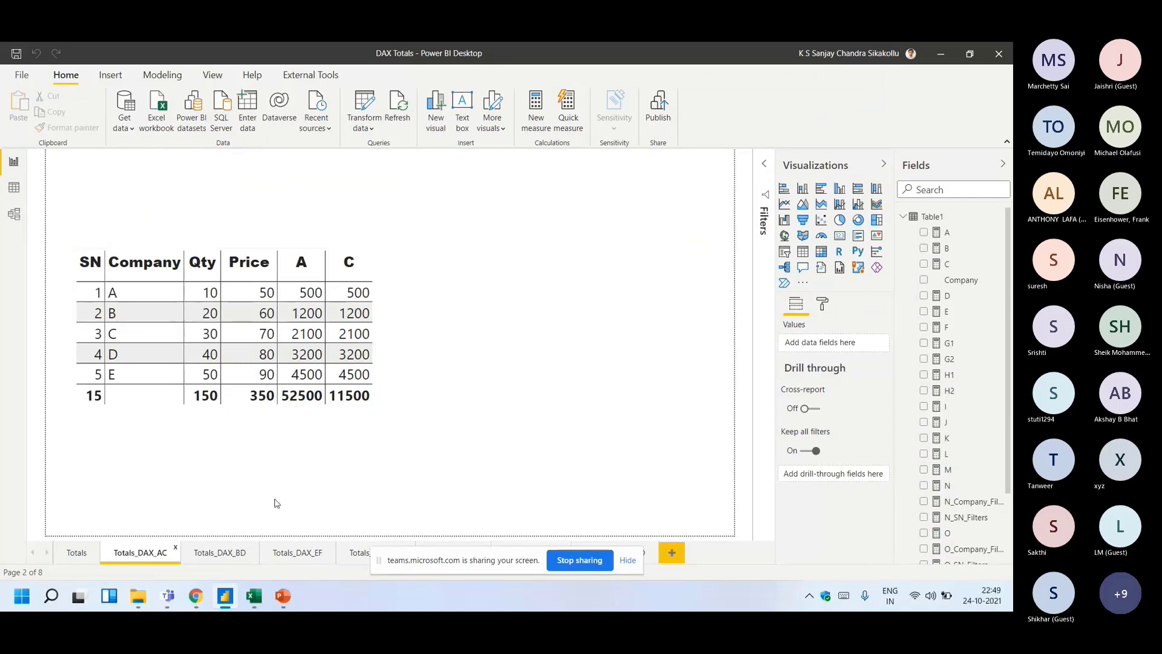
pyautogui.click(254, 597)
pyautogui.scroll(6, 835, 260)
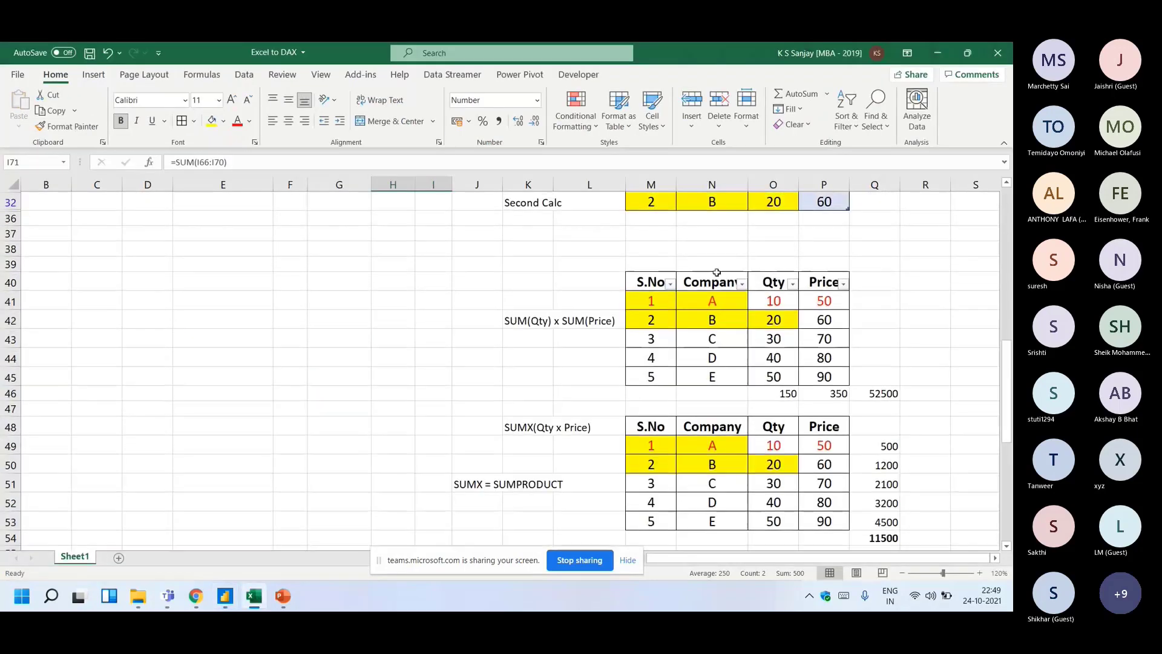
pyautogui.scroll(3, 717, 272)
pyautogui.moveTo(641, 251); pyautogui.dragTo(850, 279)
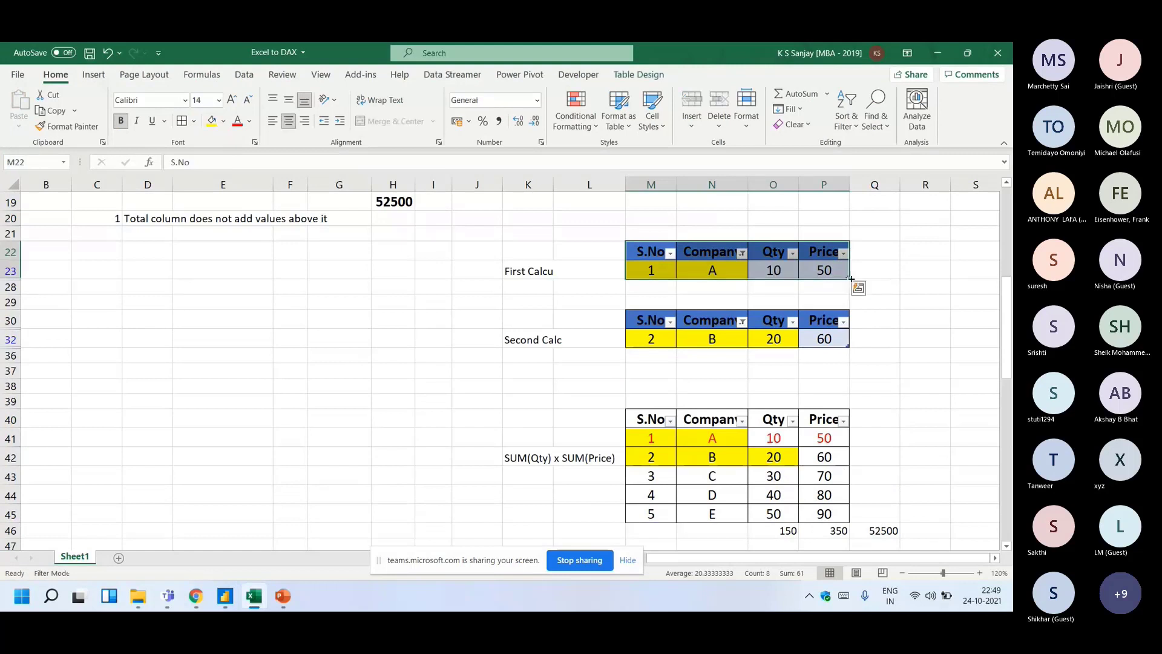
pyautogui.click(729, 269)
pyautogui.click(711, 339)
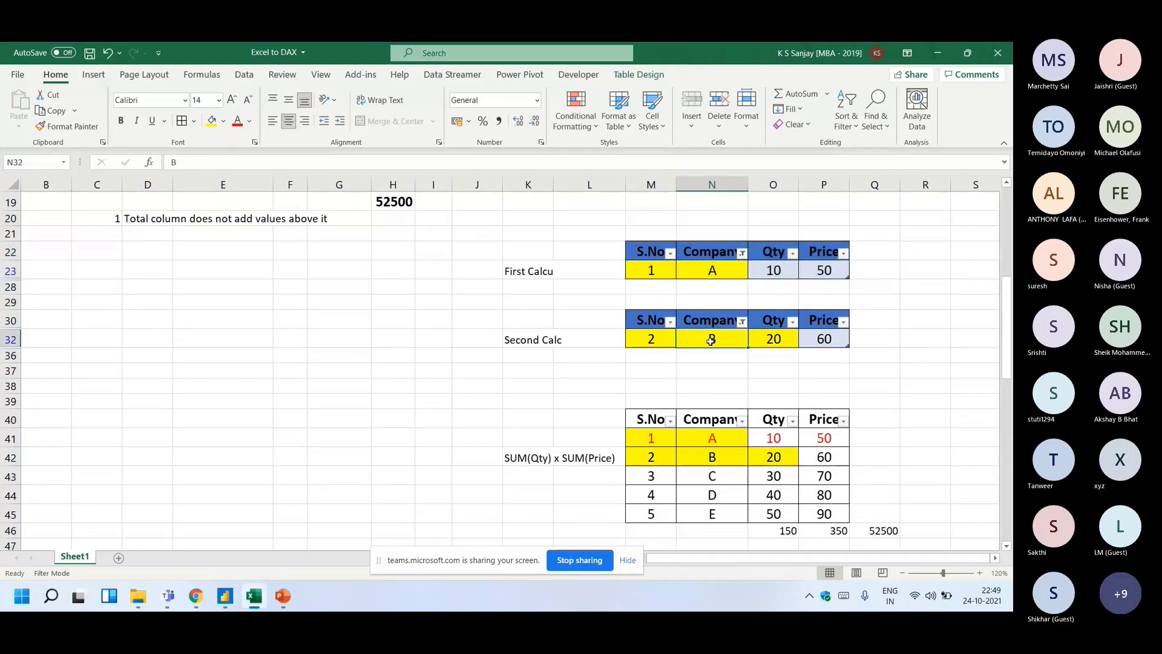
# - Examine the REMOVE FILTERS block in Excel, and compare the Totals_DAX_AC and Totals_DAX_BD pages in Power BI
pyautogui.scroll(-5, 712, 340)
pyautogui.scroll(-6, 710, 344)
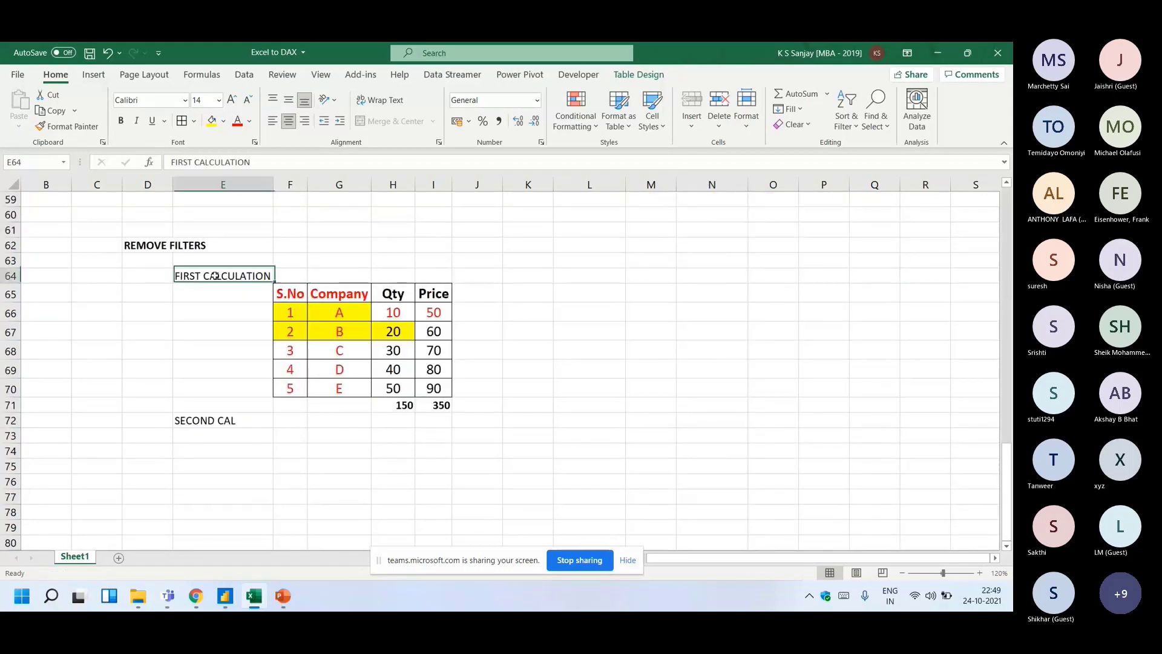
pyautogui.moveTo(242, 276); pyautogui.dragTo(466, 453)
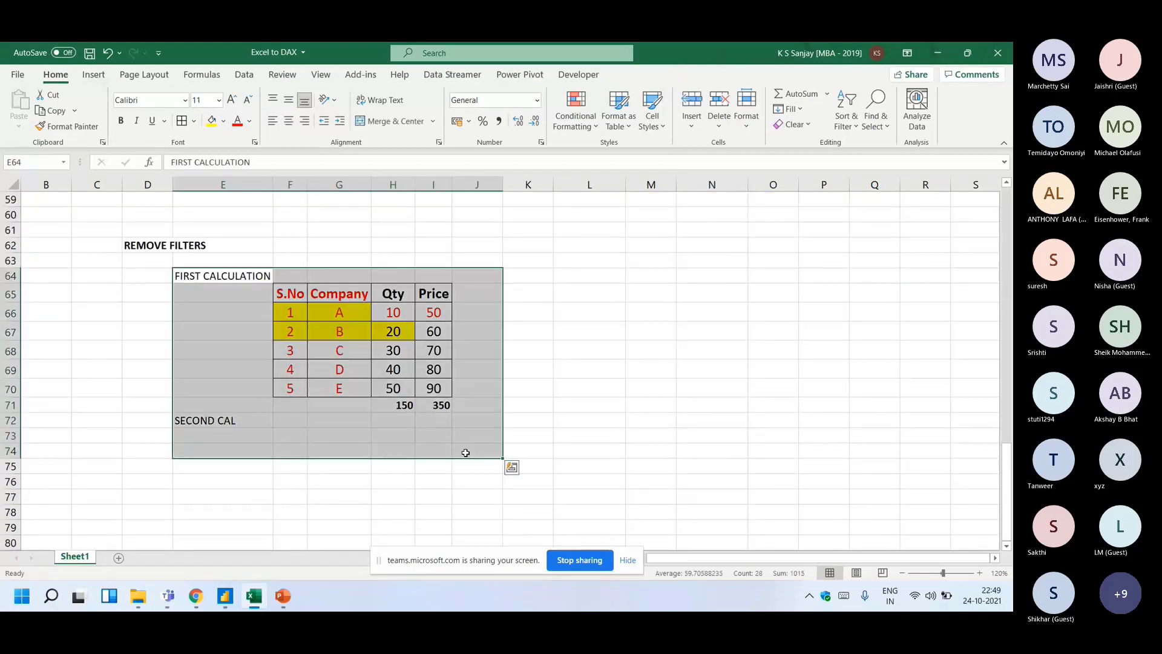
pyautogui.click(226, 596)
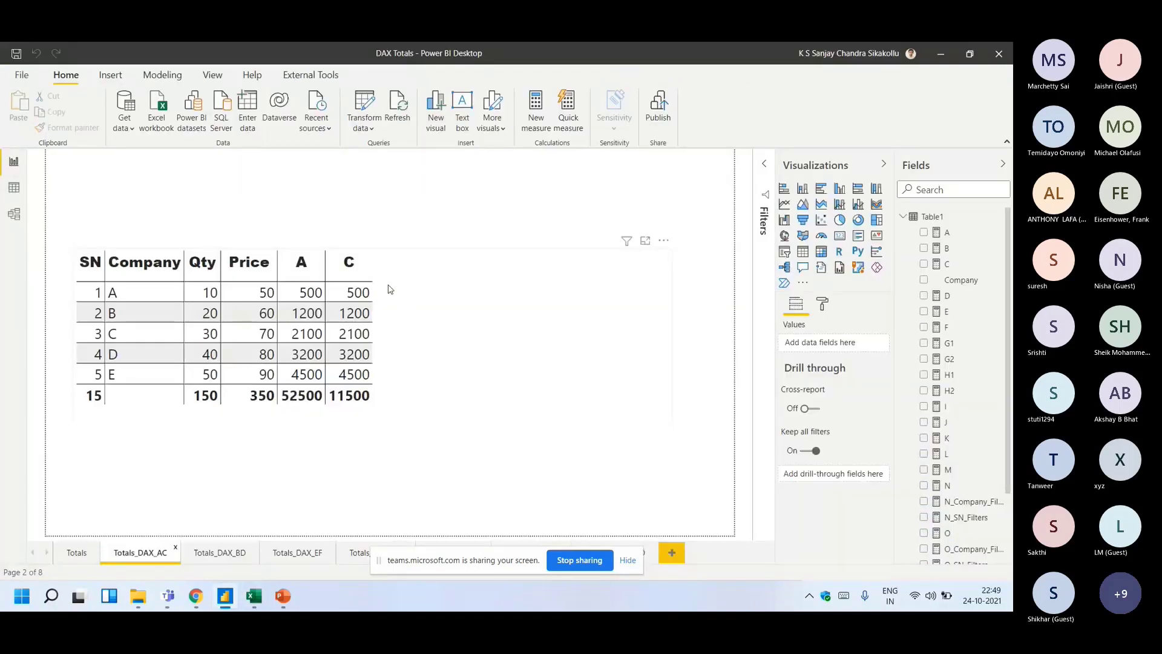
pyautogui.click(219, 552)
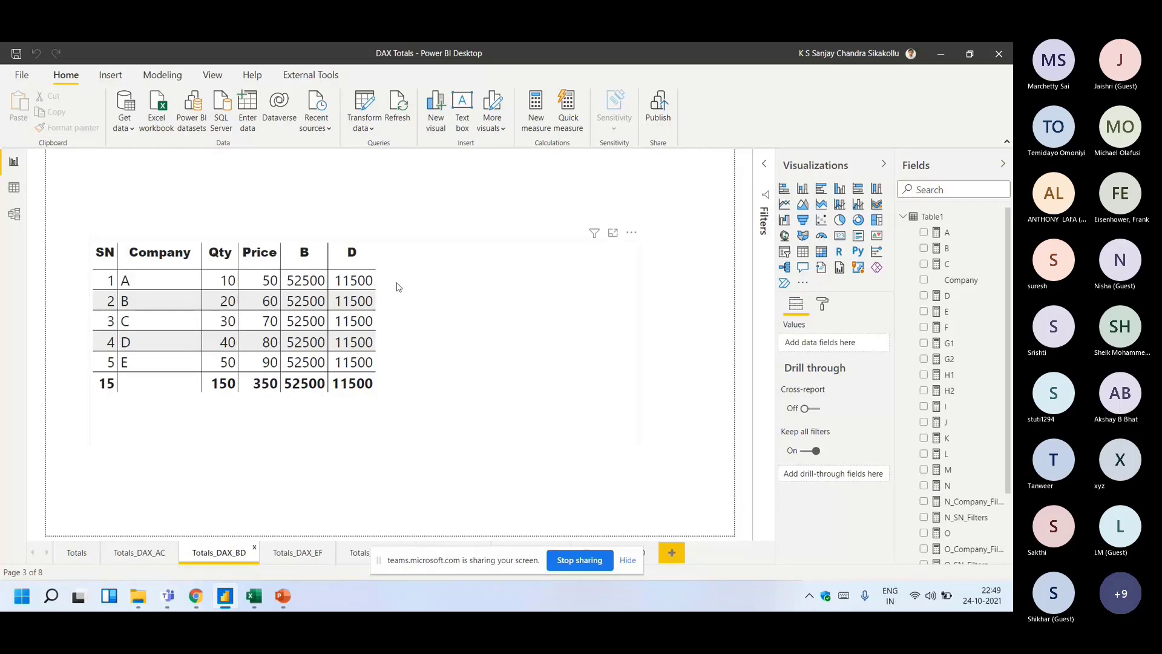
# - Switch to Excel, copy the SUMX(Qty x Price) table in M48:P53 and paste it at F77
pyautogui.click(251, 596)
pyautogui.scroll(5, 681, 343)
pyautogui.moveTo(533, 272); pyautogui.dragTo(923, 394)
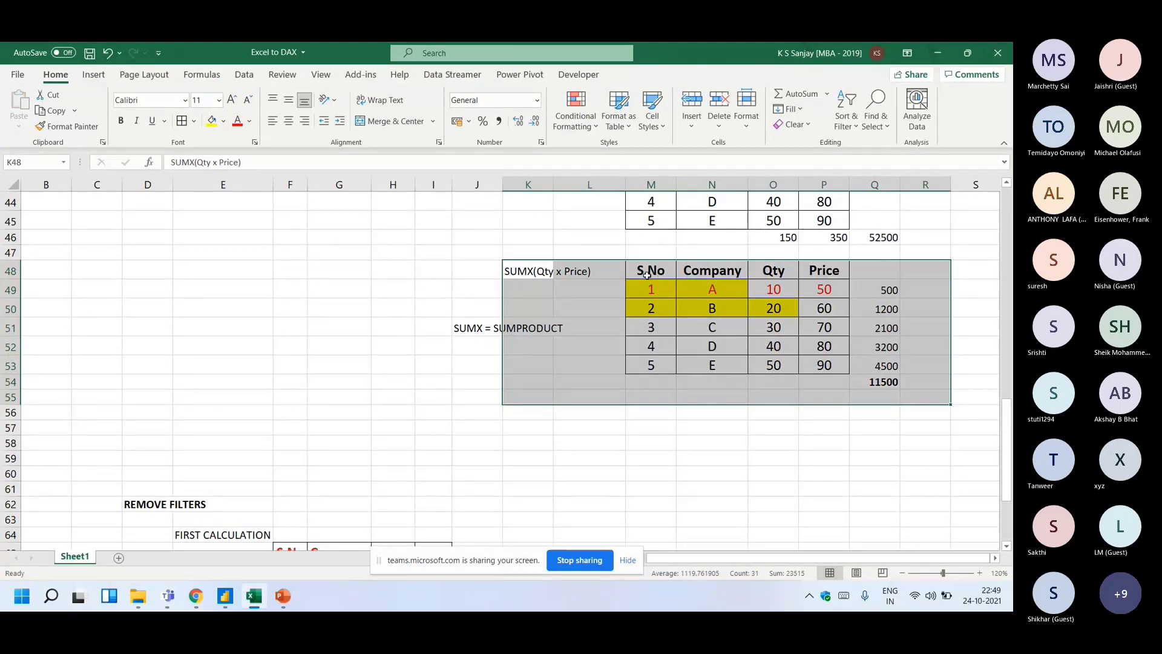
pyautogui.scroll(-3, 647, 275)
pyautogui.scroll(3, 647, 276)
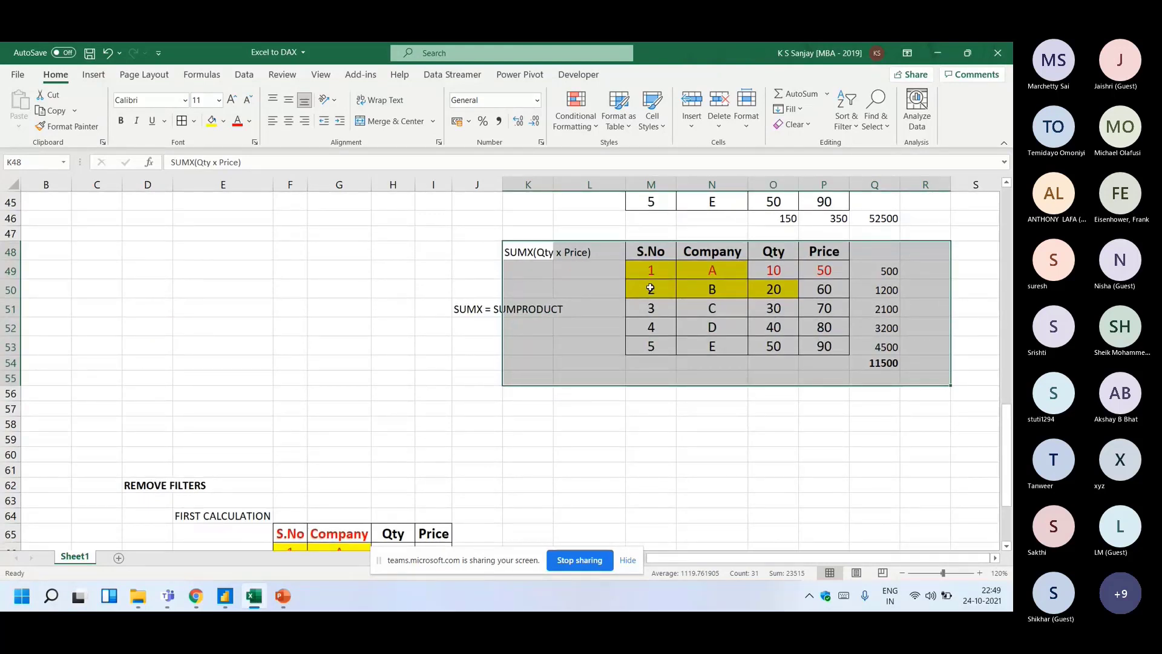
pyautogui.moveTo(651, 251); pyautogui.dragTo(804, 343)
pyautogui.hotkey('ctrl', 'c')
pyautogui.scroll(-6, 804, 344)
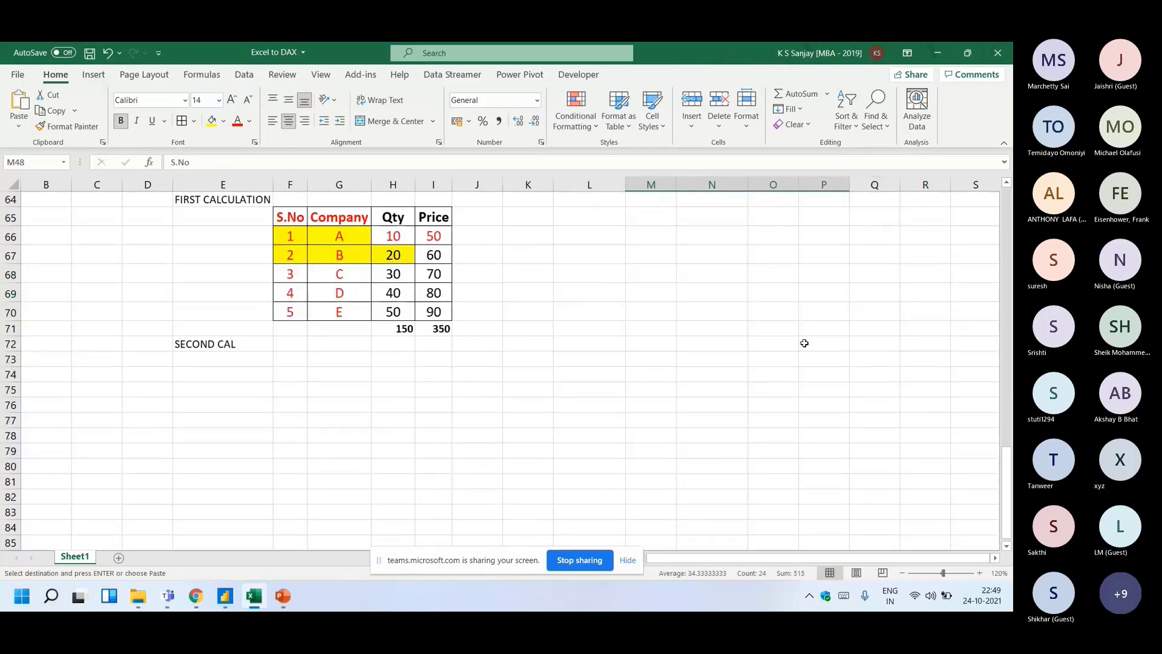
pyautogui.click(285, 418)
pyautogui.hotkey('ctrl', 'v')
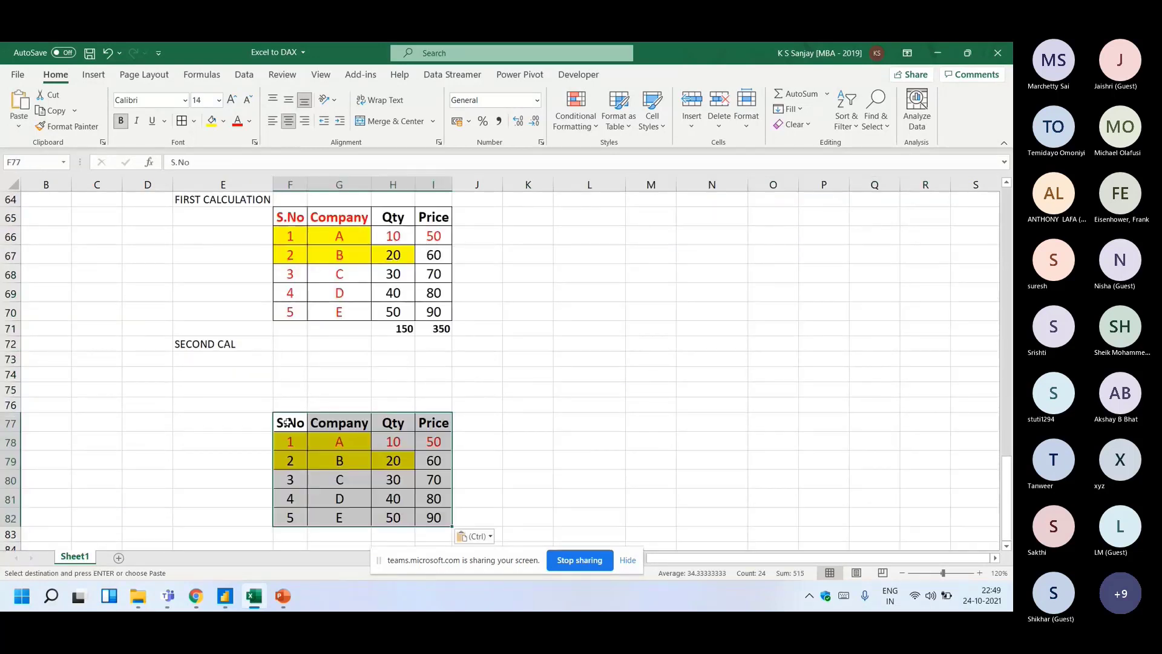
pyautogui.click(225, 345)
pyautogui.moveTo(290, 218); pyautogui.dragTo(433, 327)
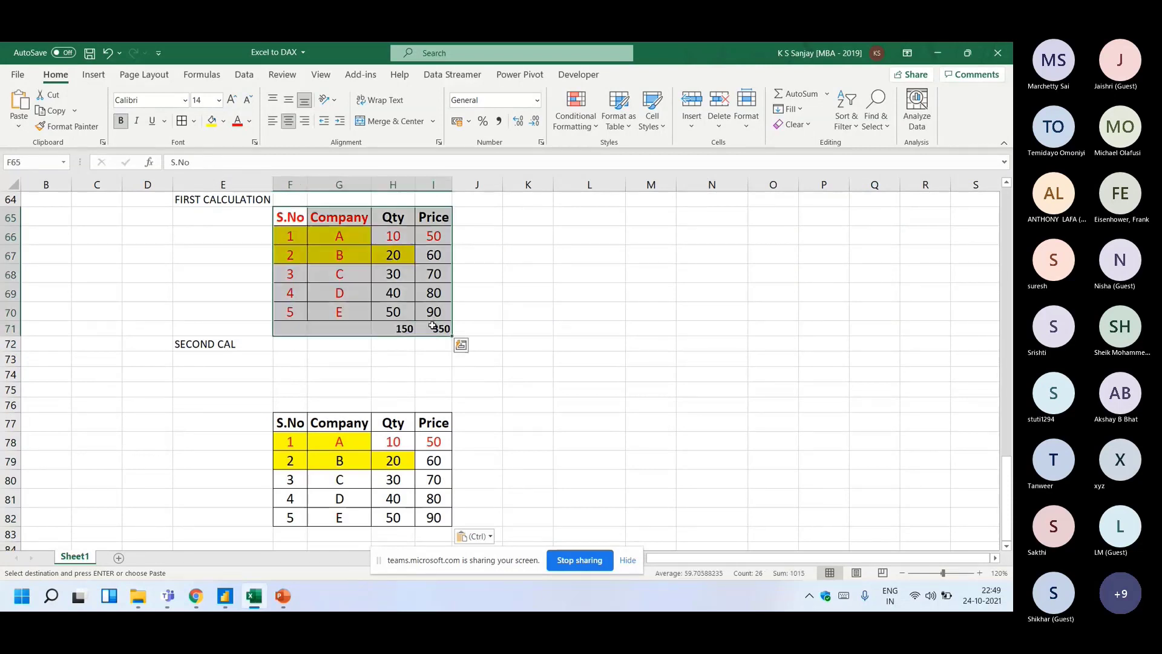
pyautogui.hotkey('ctrl', 'c')
pyautogui.click(231, 375)
pyautogui.press('Escape')
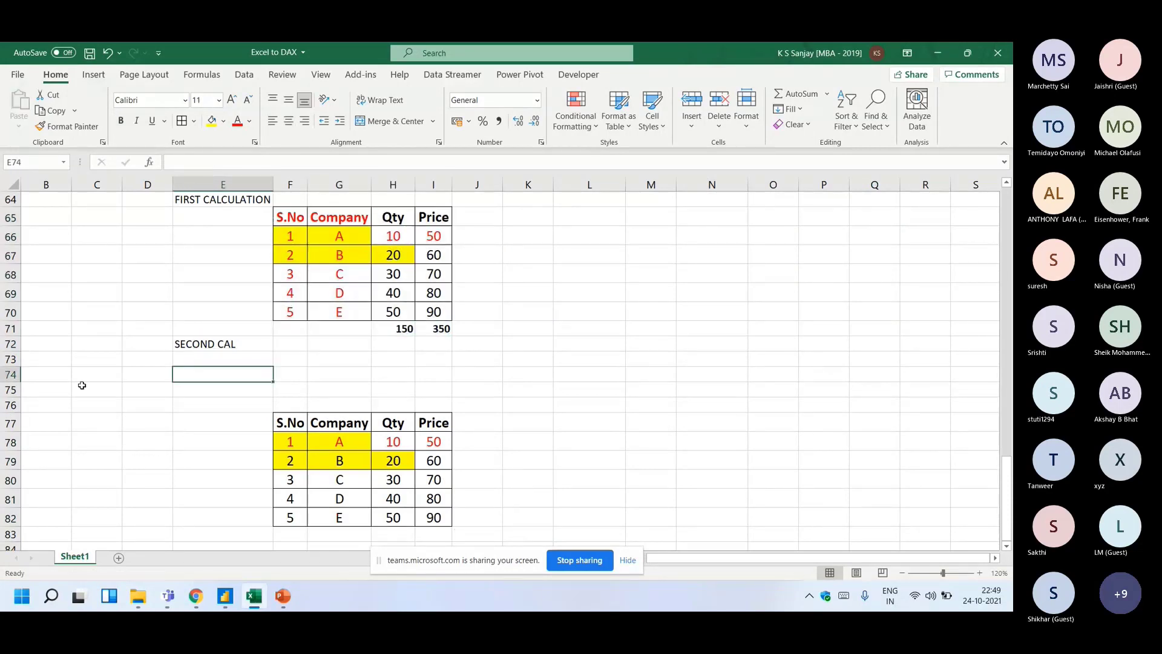
# - Insert four blank rows at row 74, between the SECOND CAL label and the table below it
pyautogui.rightClick(4, 377)
pyautogui.click(52, 253)
pyautogui.hotkey('ctrl', 'y')
pyautogui.hotkey('ctrl', 'y')
pyautogui.hotkey('ctrl', 'y')
pyautogui.scroll(2, 205, 293)
pyautogui.click(143, 234)
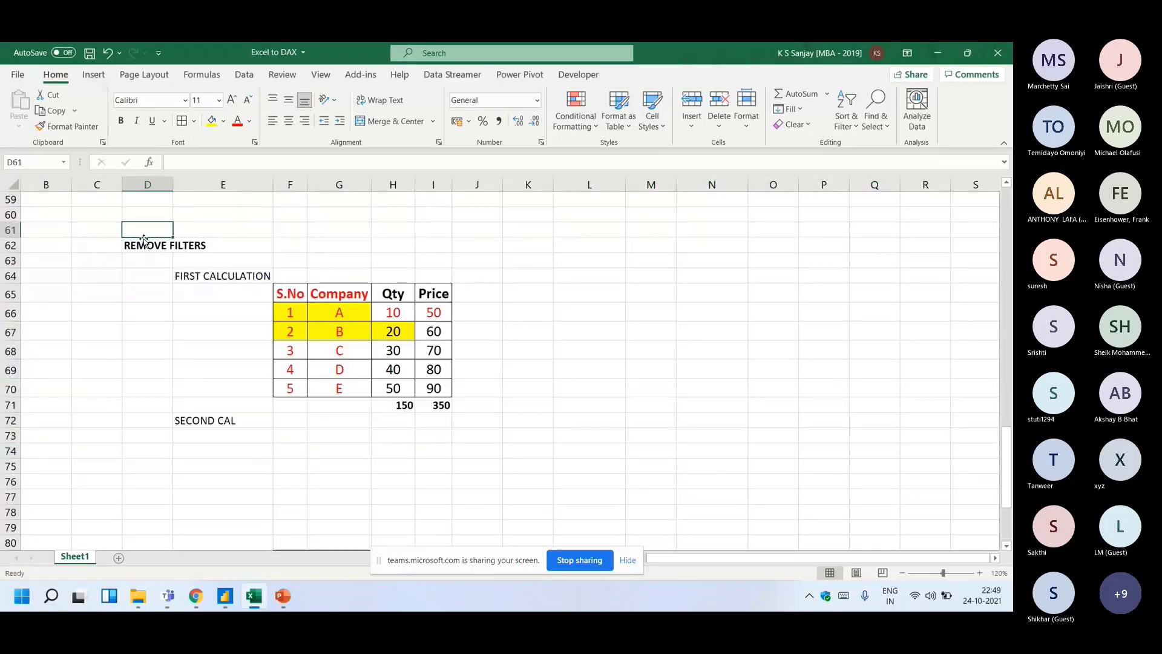
# - Copy the first calculation table in F65:I70 and paste it at F73 under the SECOND CAL label
pyautogui.click(143, 240)
pyautogui.moveTo(290, 293); pyautogui.dragTo(433, 399)
pyautogui.hotkey('ctrl', 'c')
pyautogui.scroll(-1, 433, 399)
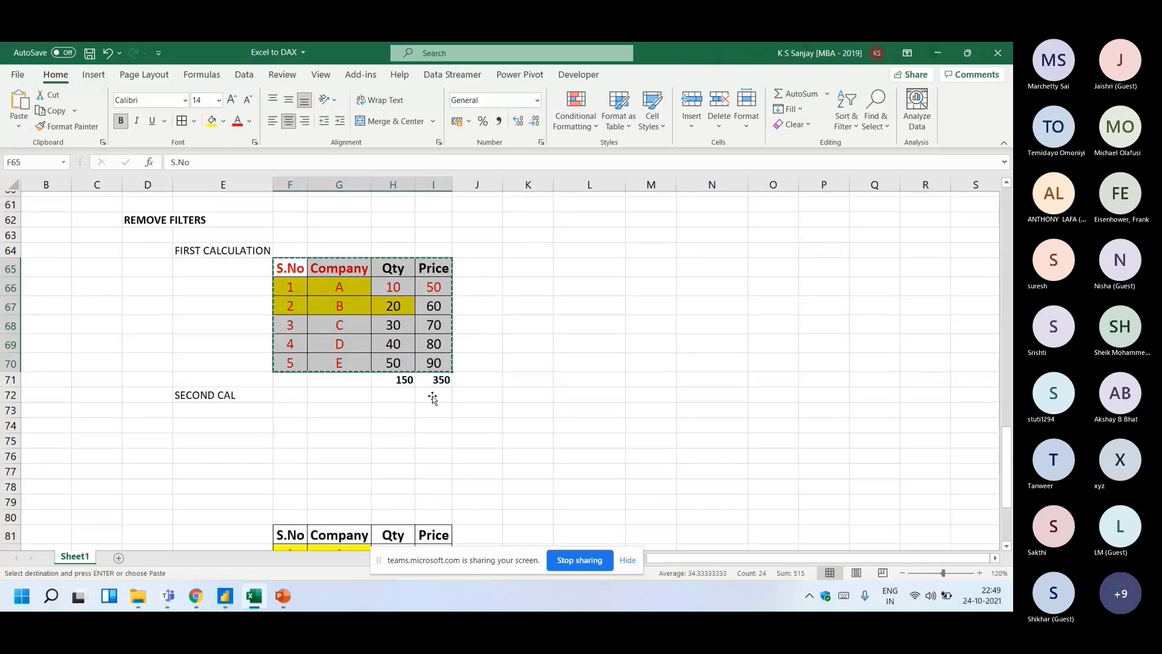
pyautogui.click(289, 402)
pyautogui.hotkey('ctrl', 'v')
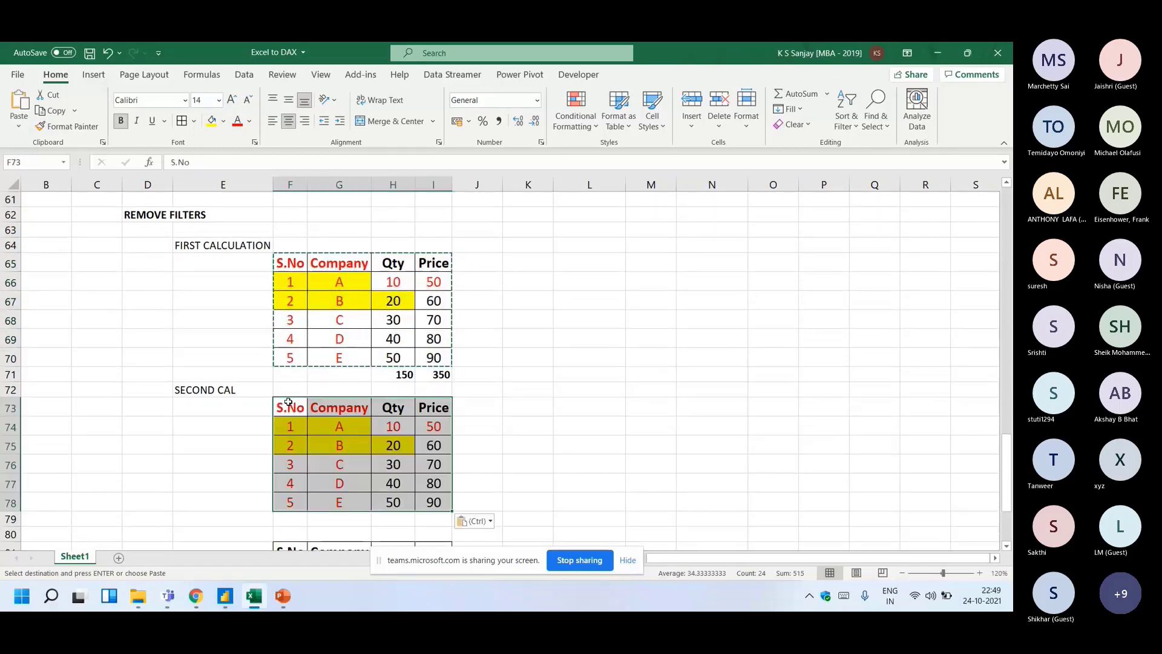
# - Label the lowest table FINAL CALC in E80
pyautogui.scroll(-3, 263, 391)
pyautogui.click(225, 380)
pyautogui.write('FINAL')
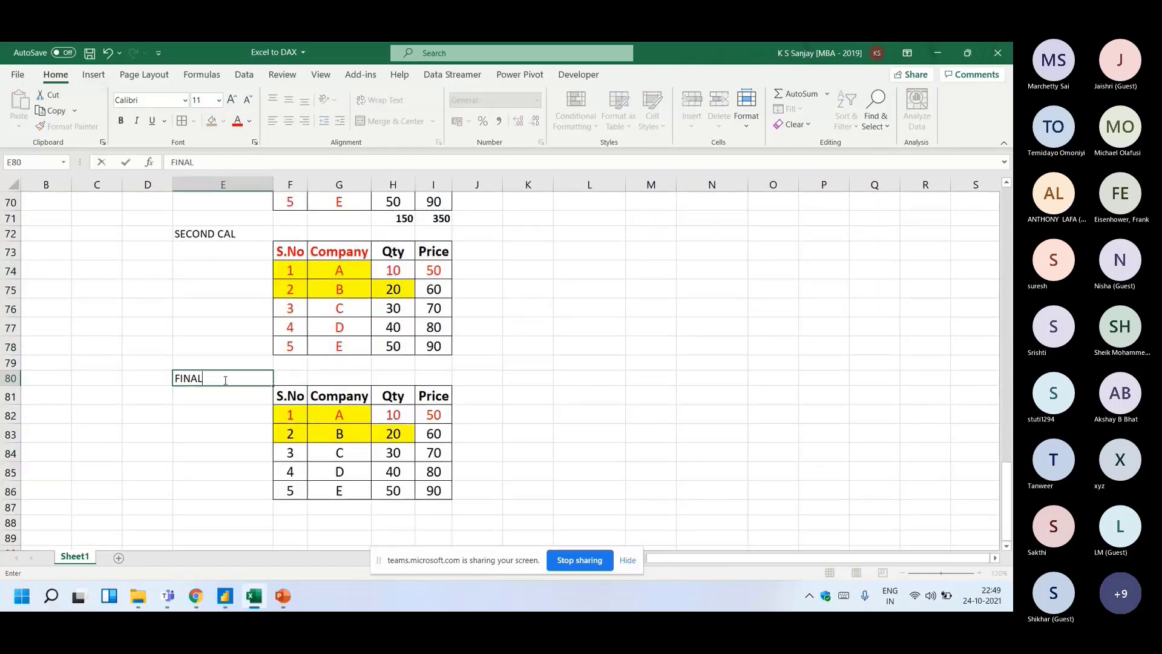
pyautogui.write(' CAL')
pyautogui.press('Return')
pyautogui.doubleClick(225, 378)
pyautogui.write('CALC')
# - Copy the Qty and Price totals from H71:I71 beneath the second and final tables, at H79 and H87
pyautogui.moveTo(288, 397); pyautogui.dragTo(415, 484)
pyautogui.click(399, 509)
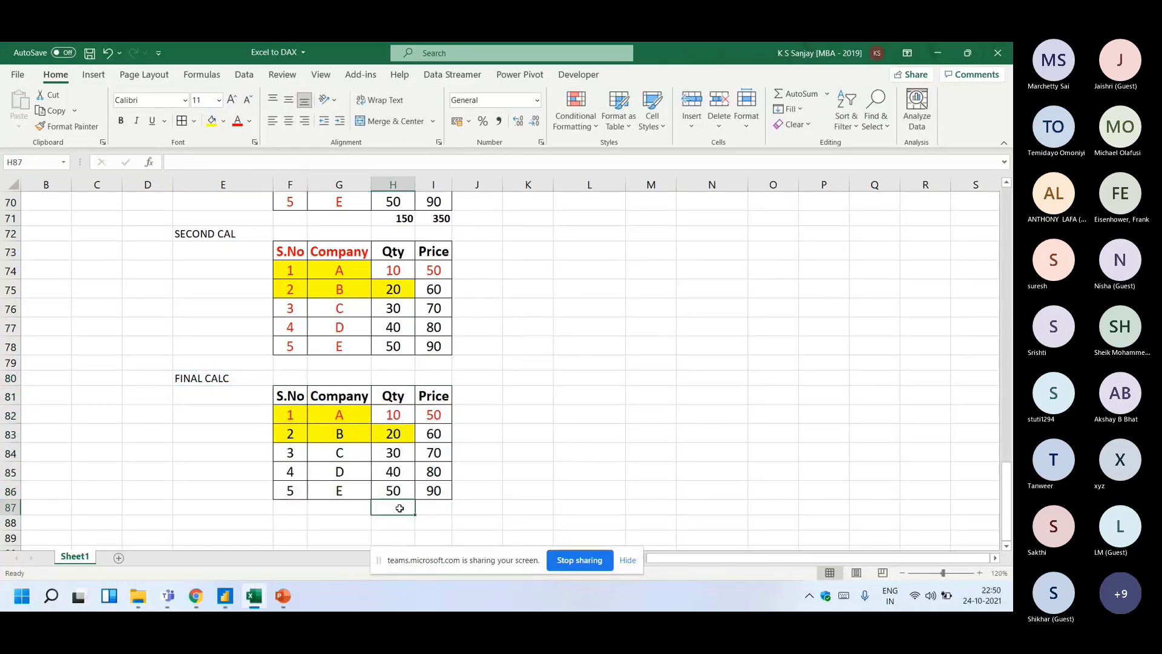
pyautogui.moveTo(396, 219); pyautogui.dragTo(436, 219)
pyautogui.hotkey('ctrl', 'c')
pyautogui.click(398, 364)
pyautogui.hotkey('ctrl', 'v')
pyautogui.click(394, 508)
pyautogui.hotkey('ctrl', 'v')
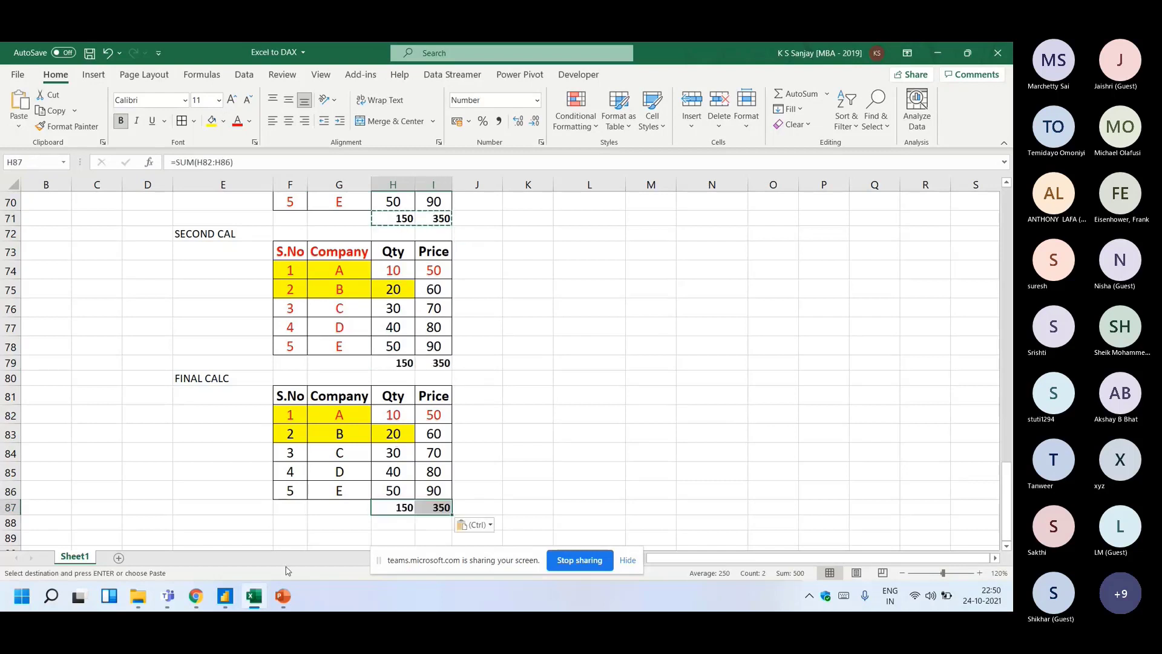
# - Switch to Power BI and compare the formulas of measure A on Totals_DAX_AC and measure B with REMOVEFILTERS on Totals_DAX_BD
pyautogui.click(224, 595)
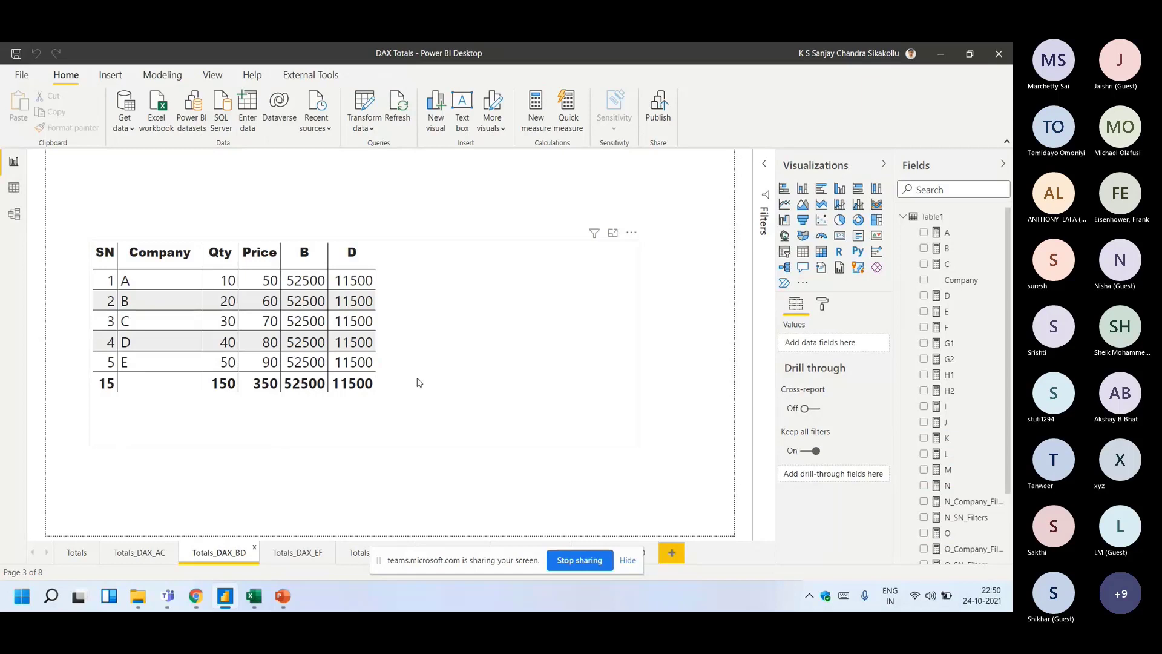
pyautogui.click(140, 555)
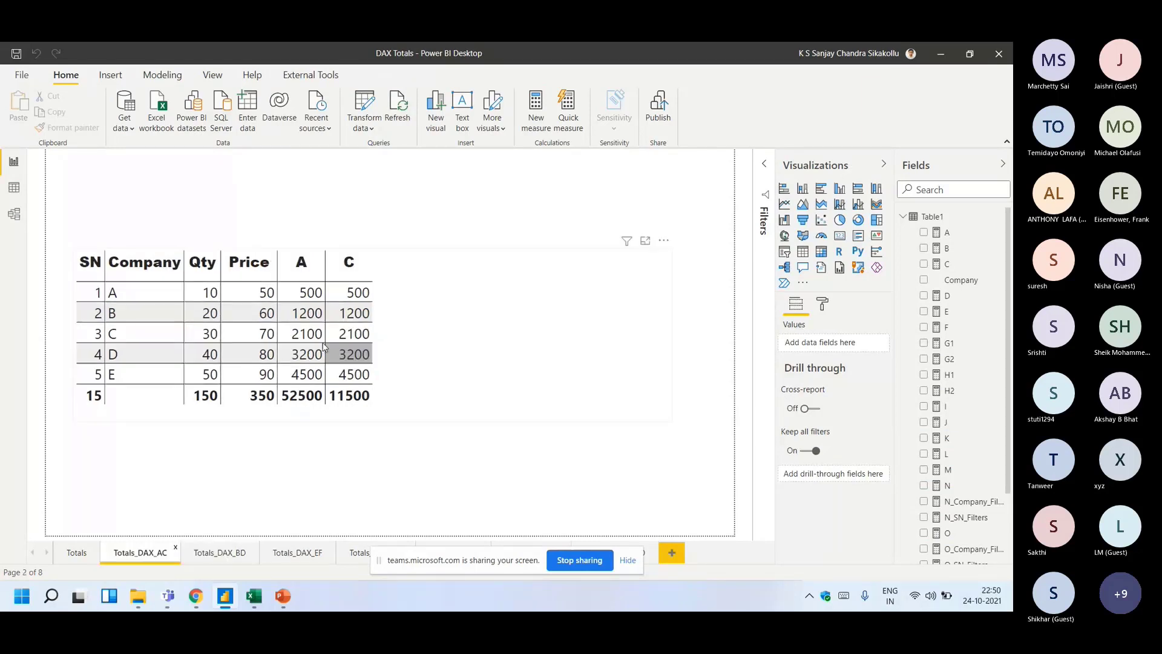
pyautogui.click(948, 233)
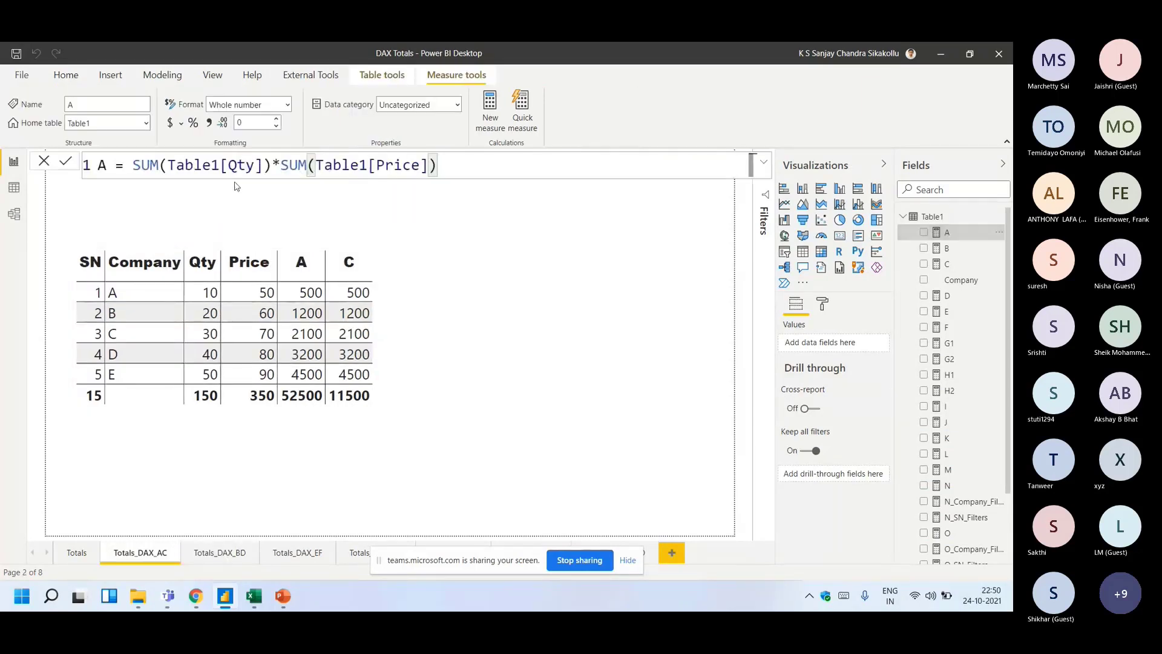
pyautogui.moveTo(134, 165); pyautogui.dragTo(255, 166)
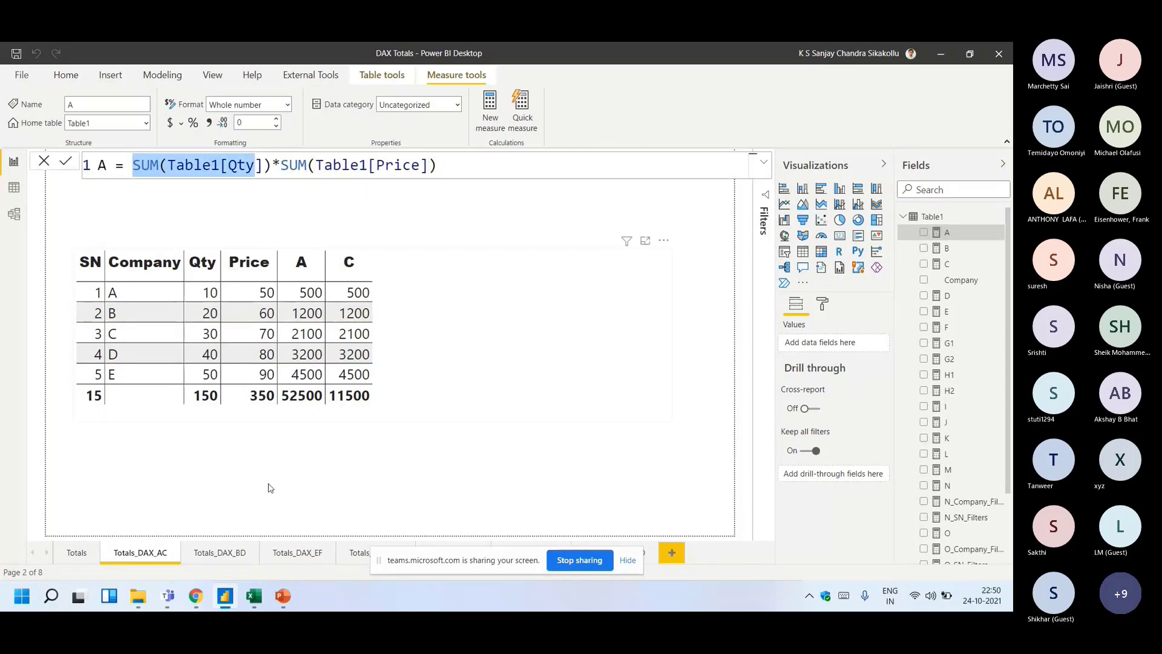
pyautogui.click(219, 553)
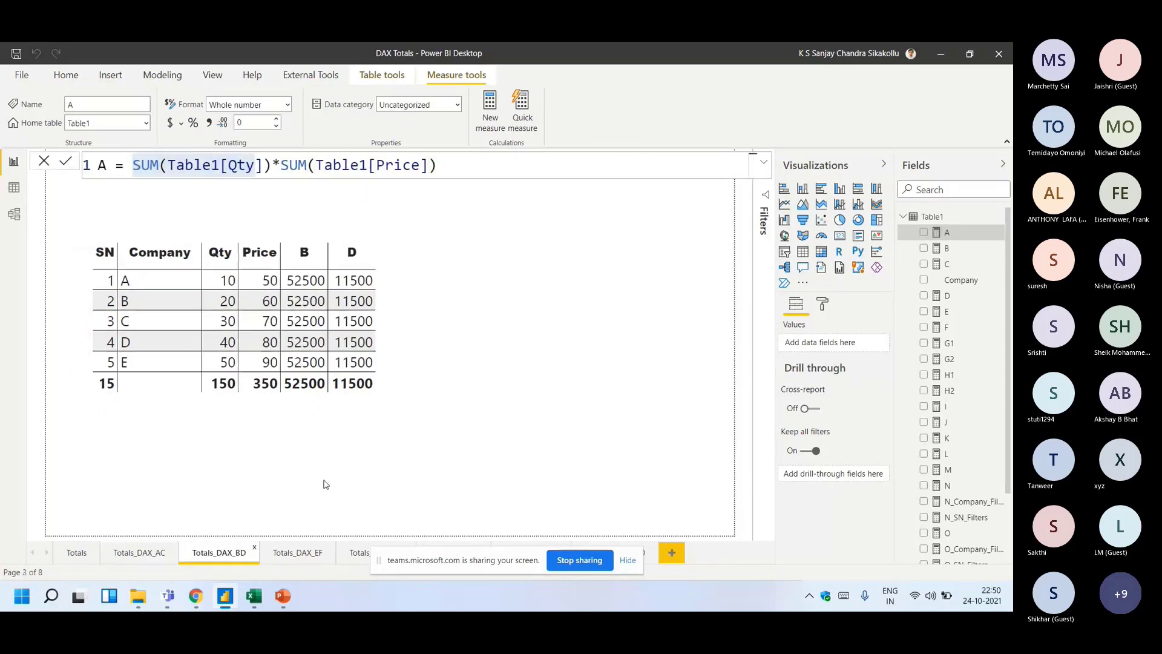
pyautogui.click(445, 389)
pyautogui.moveTo(143, 193); pyautogui.dragTo(446, 189)
pyautogui.moveTo(515, 213); pyautogui.dragTo(118, 212)
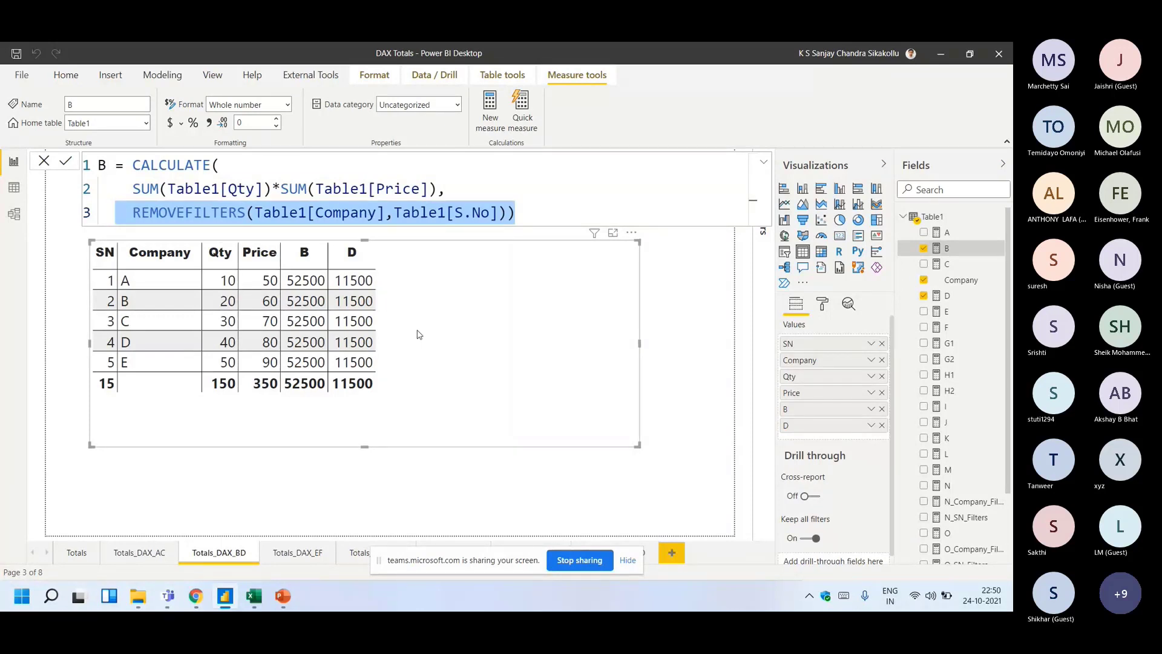
pyautogui.click(399, 459)
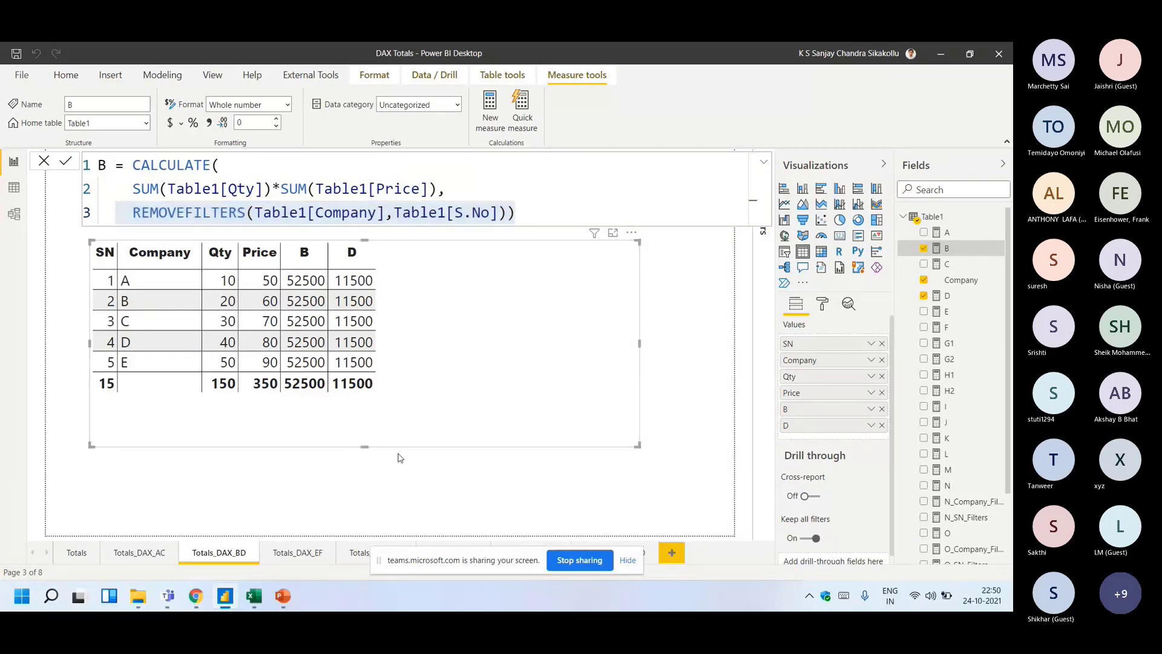
pyautogui.click(398, 460)
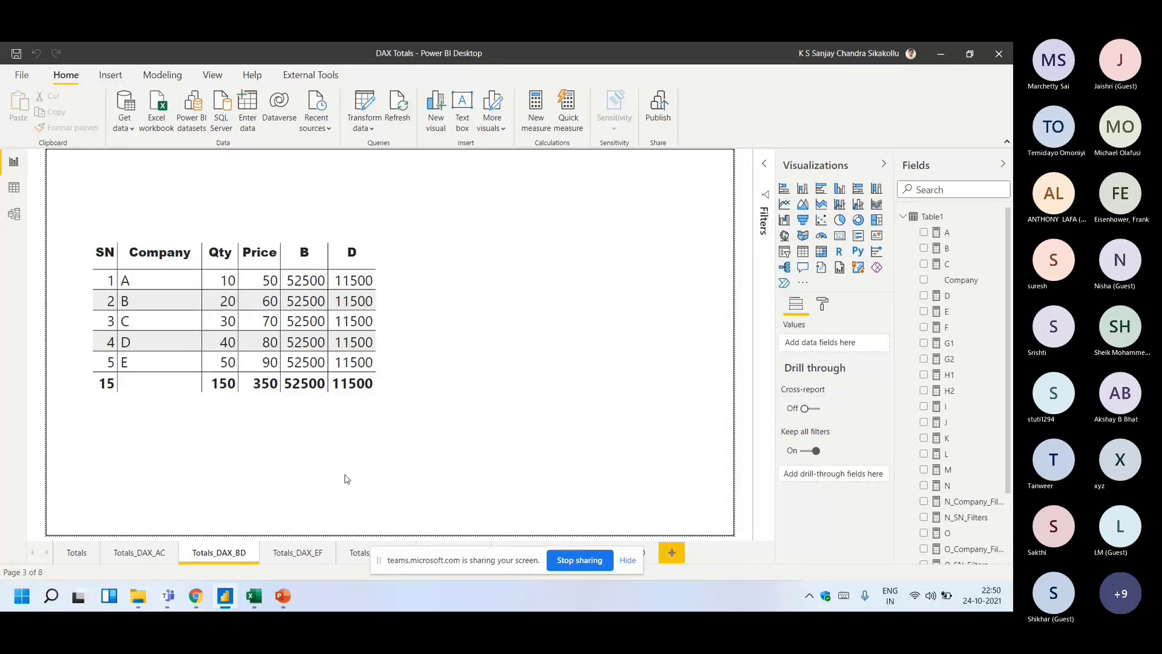
# - Review measure B's REMOVEFILTERS clause again, and examine measure E's Company = "A" condition on the Totals_DAX_EF page
pyautogui.click(305, 556)
pyautogui.click(370, 342)
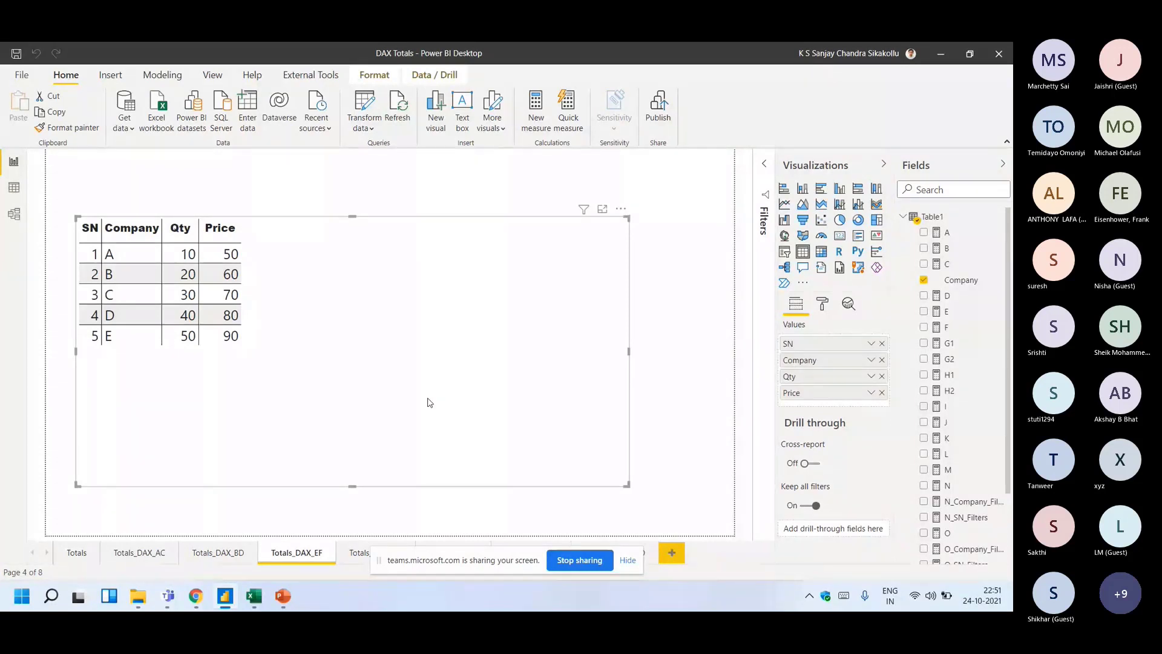
pyautogui.click(232, 549)
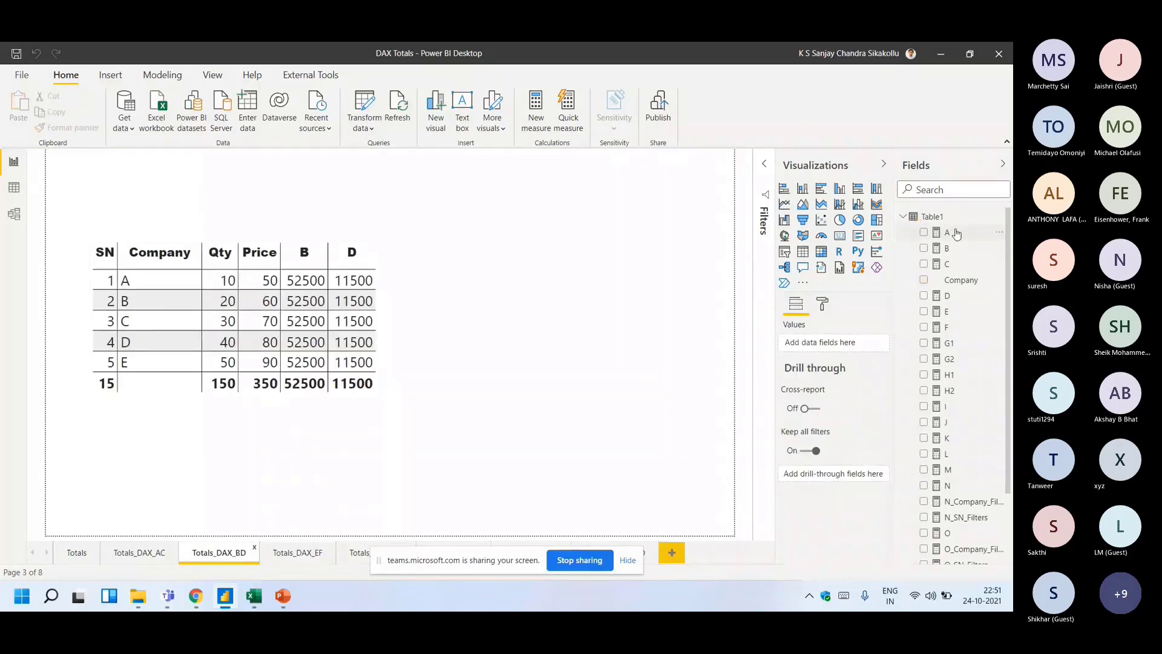
pyautogui.click(948, 248)
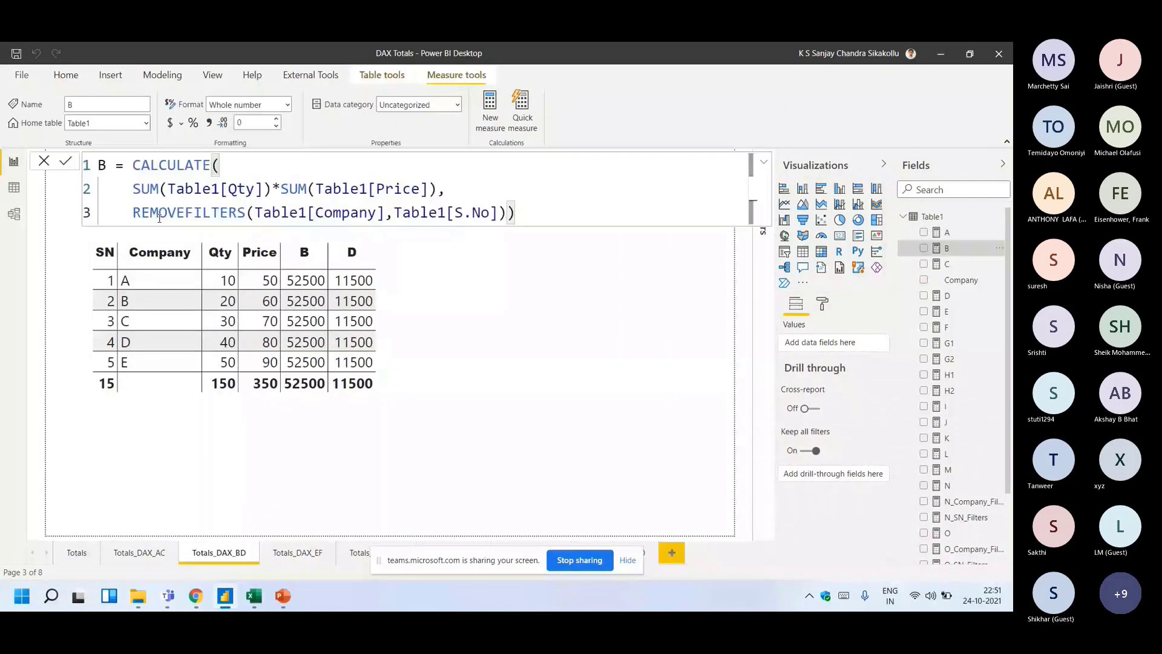
pyautogui.moveTo(125, 213); pyautogui.dragTo(312, 273)
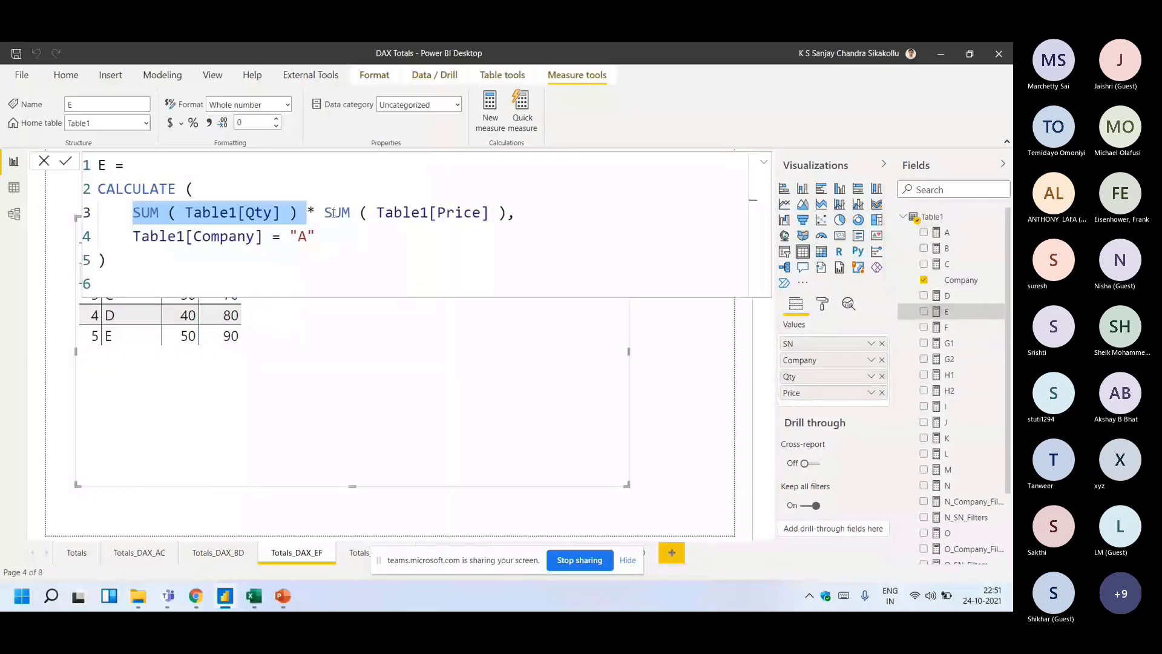
pyautogui.moveTo(115, 236); pyautogui.dragTo(294, 250)
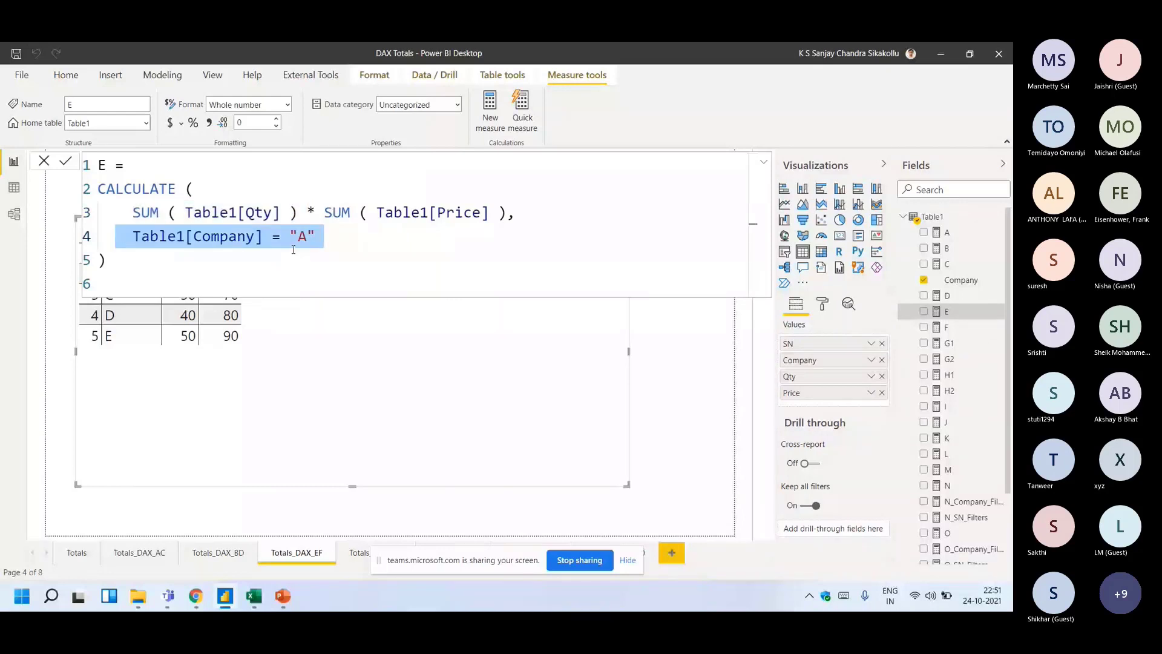
pyautogui.click(293, 254)
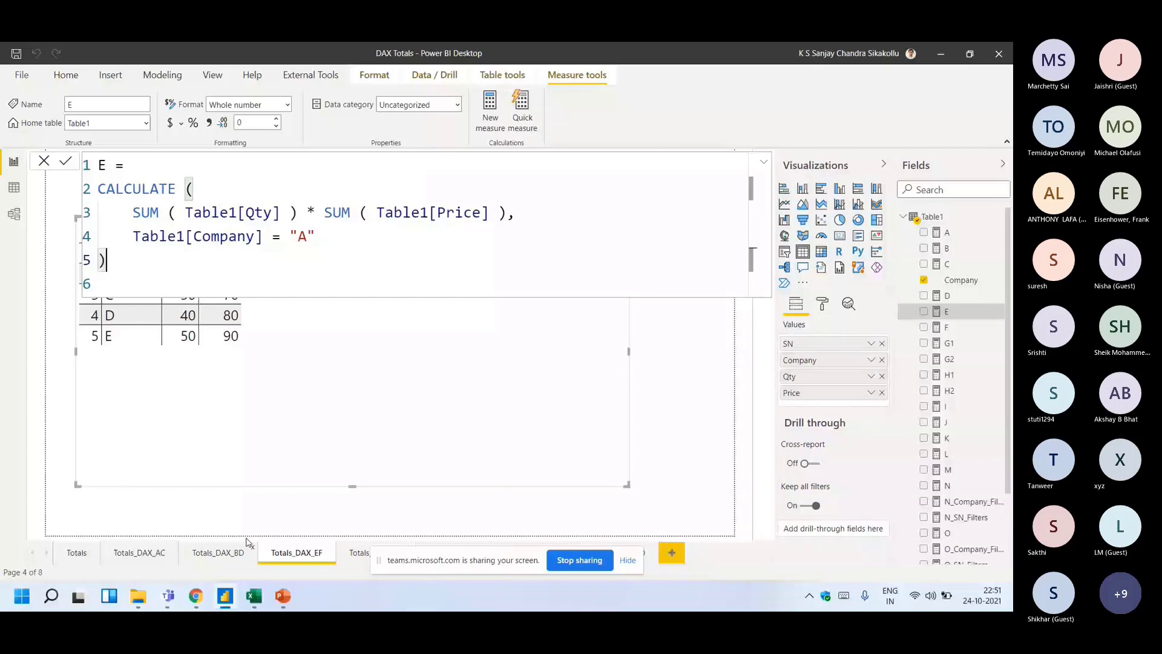
# - Capture measure E's formula from Power BI, place the image in Excel, and paste copies of the company table at F95 and F104
pyautogui.hotkey('alt', 'Tab')
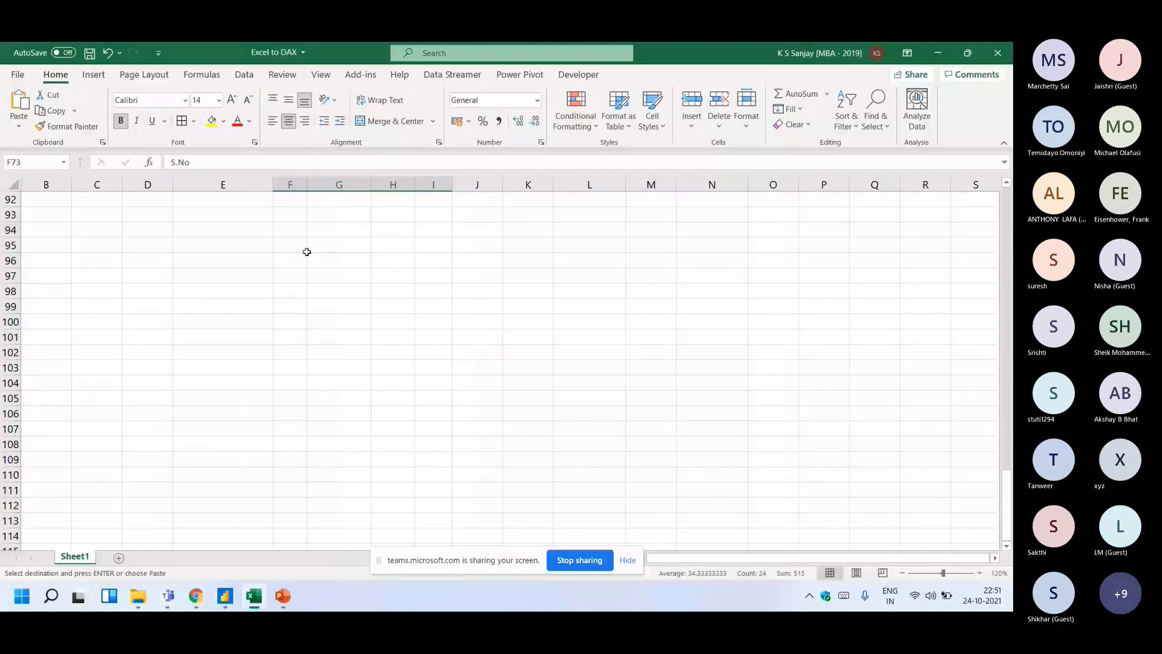
pyautogui.hotkey('alt', 'Tab')
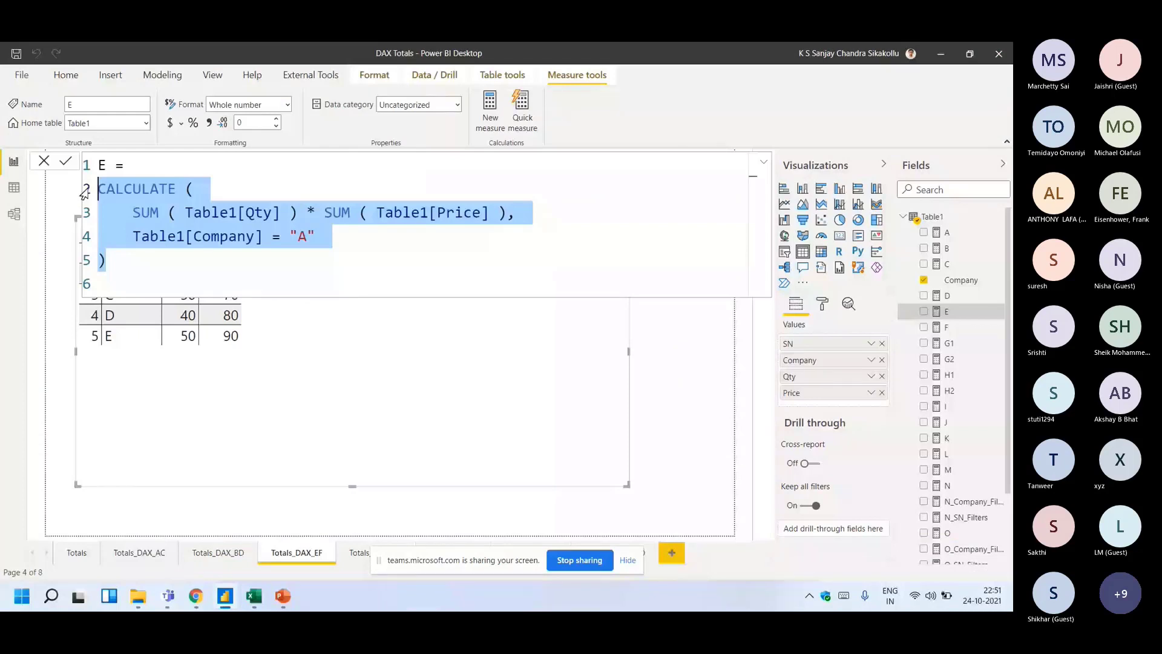
pyautogui.click(48, 598)
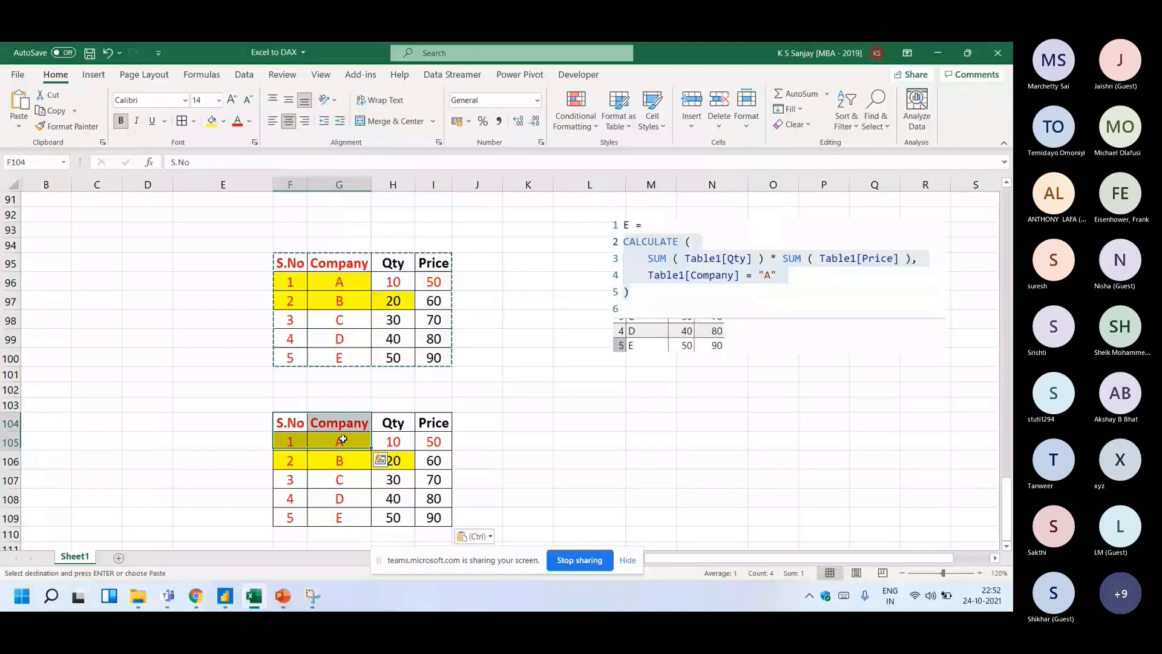
# - Convert the F104:I109 copy to a table filtered to company A, and multiply its Qty by Price in K105
pyautogui.hotkey('ctrl', 't')
pyautogui.press('Return')
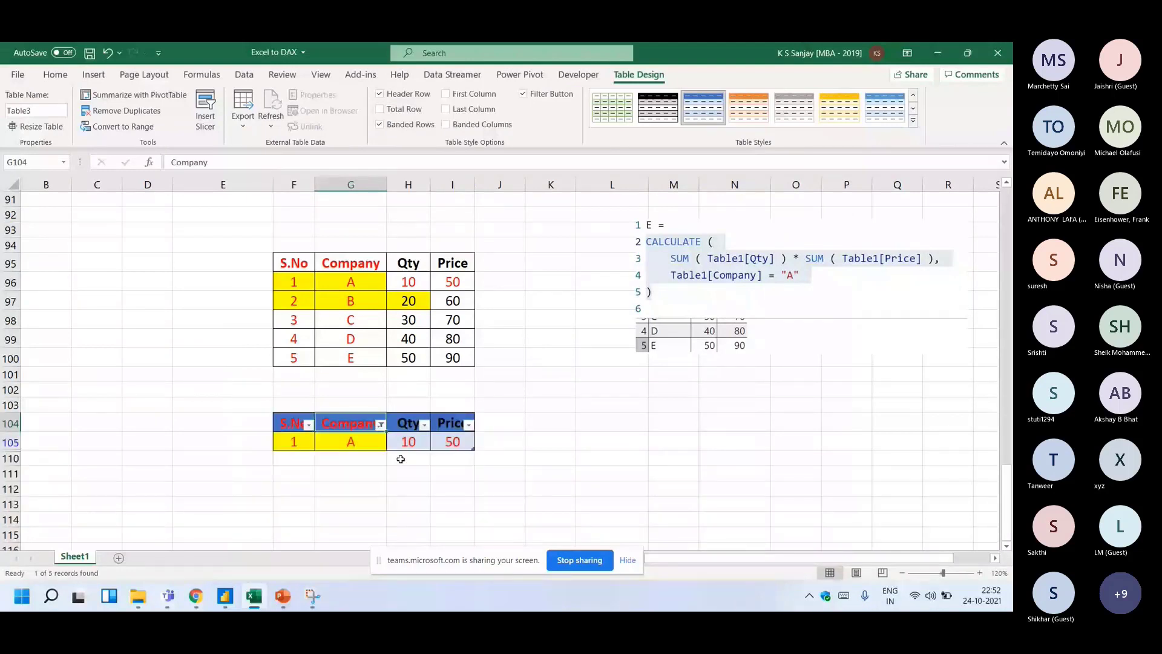
pyautogui.click(550, 442)
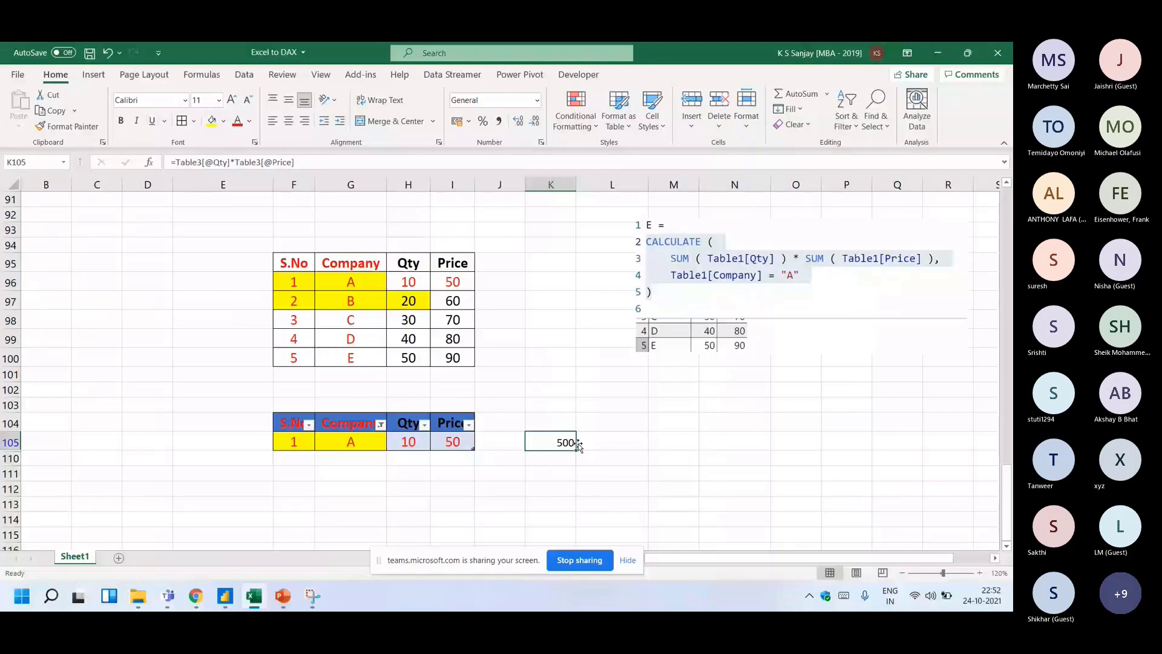
# - Label the filtered table Calculation in F103, and enter Original in E94 and Table in F94 above the unfiltered copy
pyautogui.click(294, 405)
pyautogui.write('Calculatio')
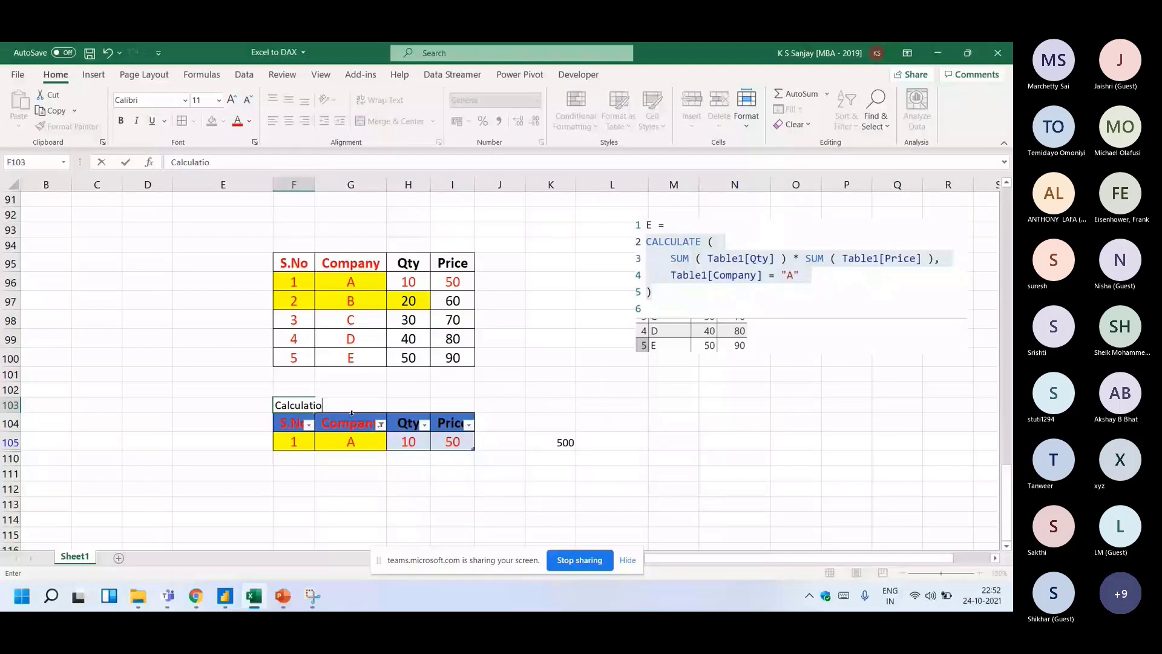
pyautogui.write('n')
pyautogui.click(294, 241)
pyautogui.write('Table')
pyautogui.press('Left')
pyautogui.write('Or')
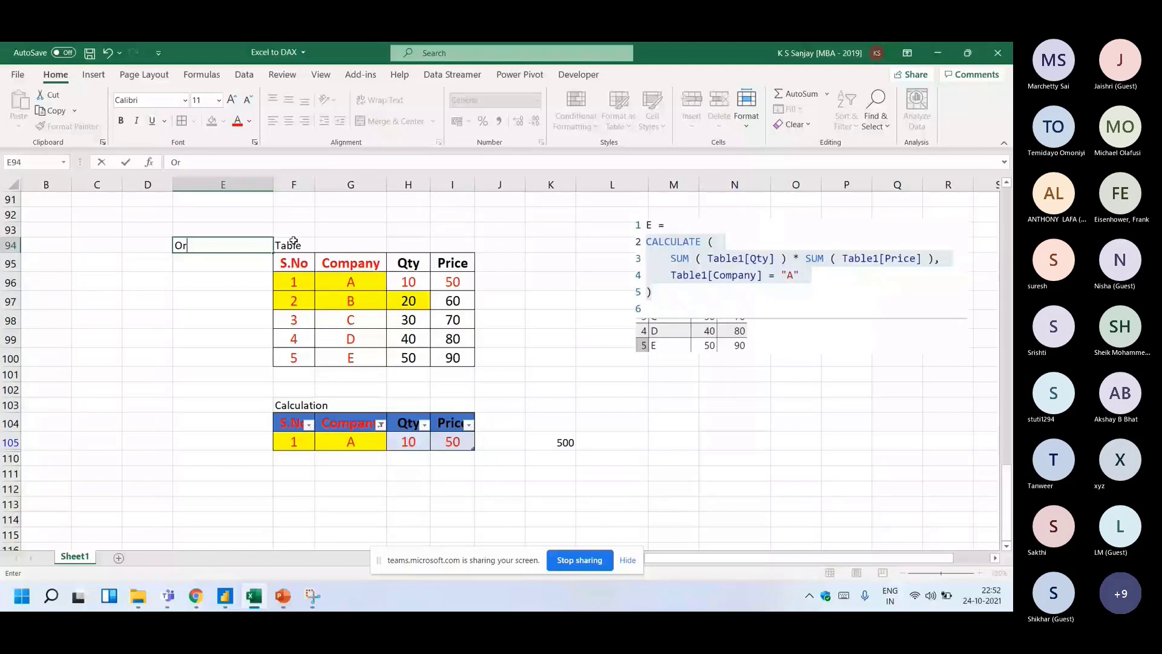
pyautogui.write('iginal')
# - Build a Condition and Row list from M101 pairing condition A with rows A to E, and fill the A–A pair yellow
pyautogui.click(673, 374)
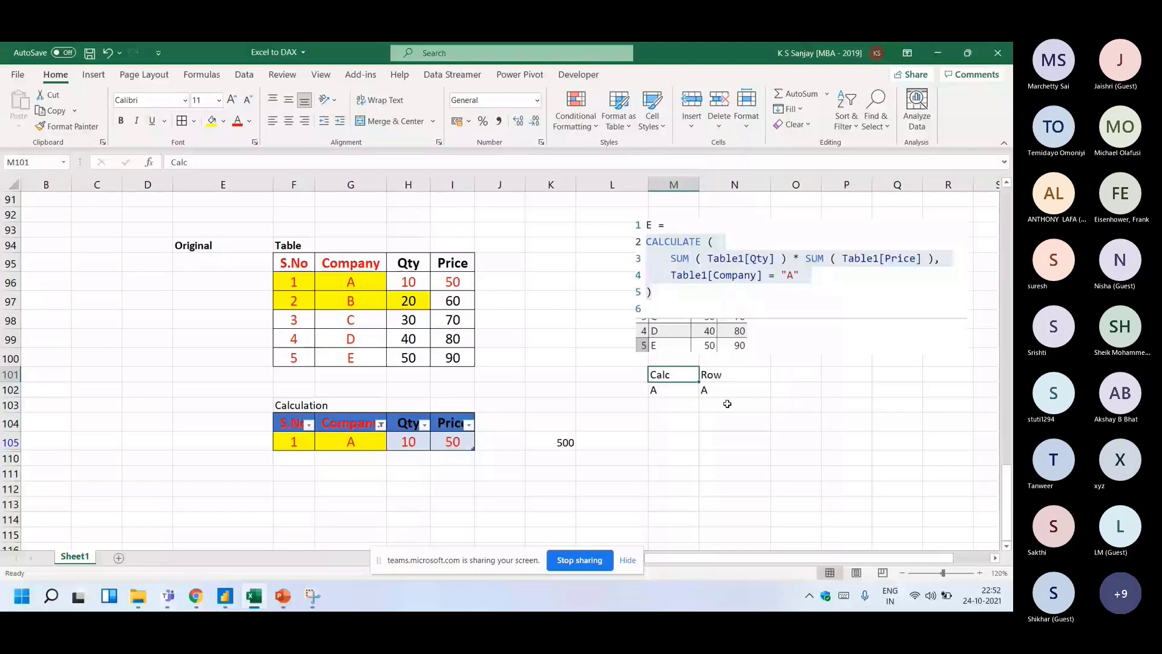
pyautogui.moveTo(294, 442); pyautogui.dragTo(453, 442)
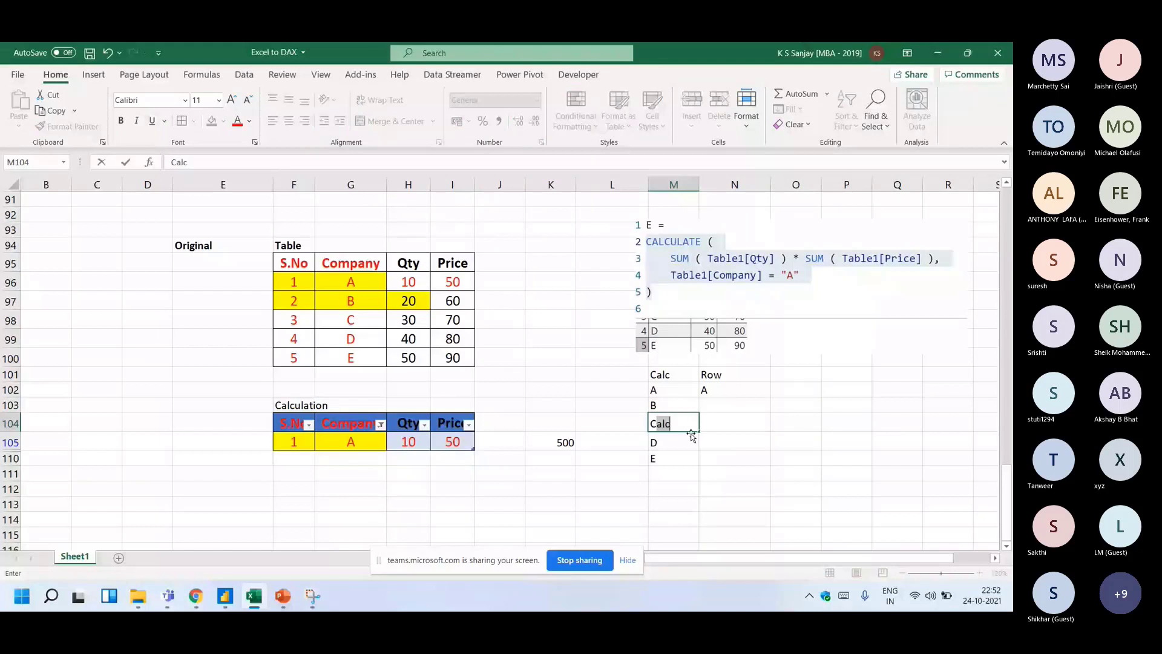
pyautogui.press('Delete')
pyautogui.press('Up')
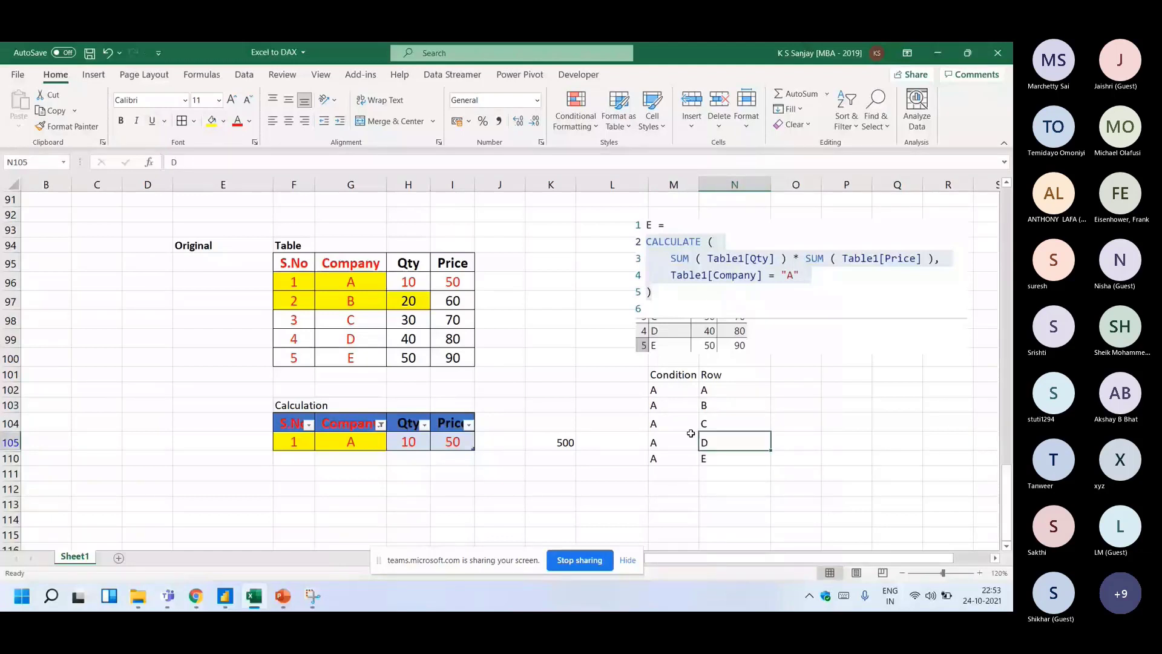
# - Enter First in E103 beside the Calculation label, and recolour company A's text in F96:I96 orange
pyautogui.click(258, 405)
pyautogui.write('First')
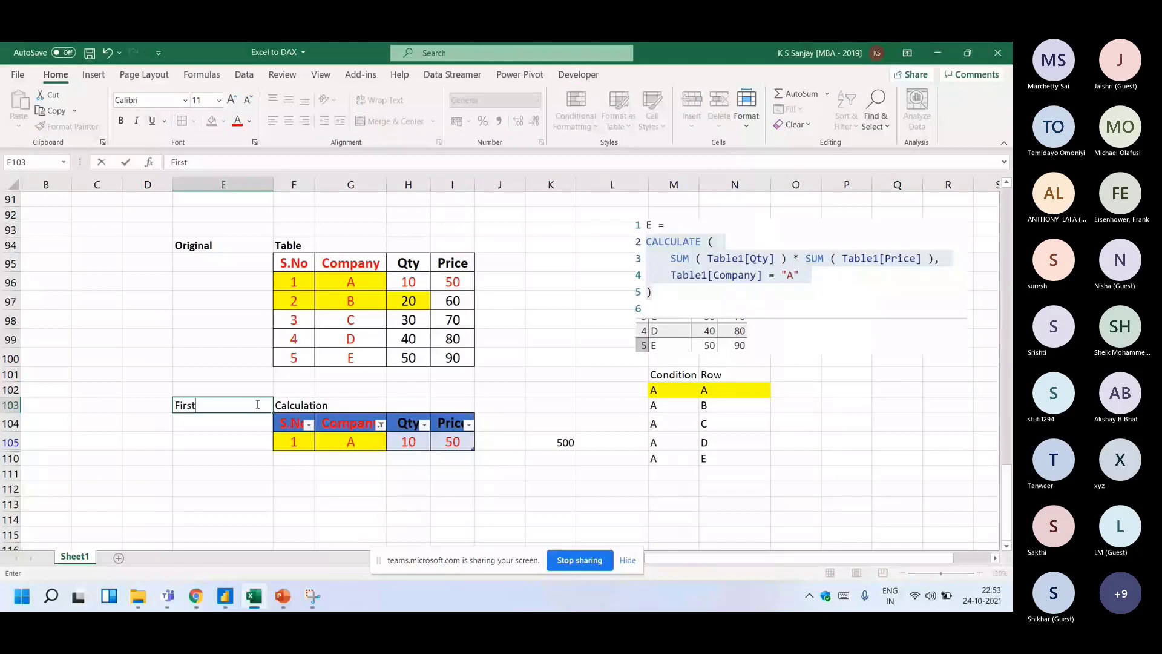
pyautogui.click(249, 120)
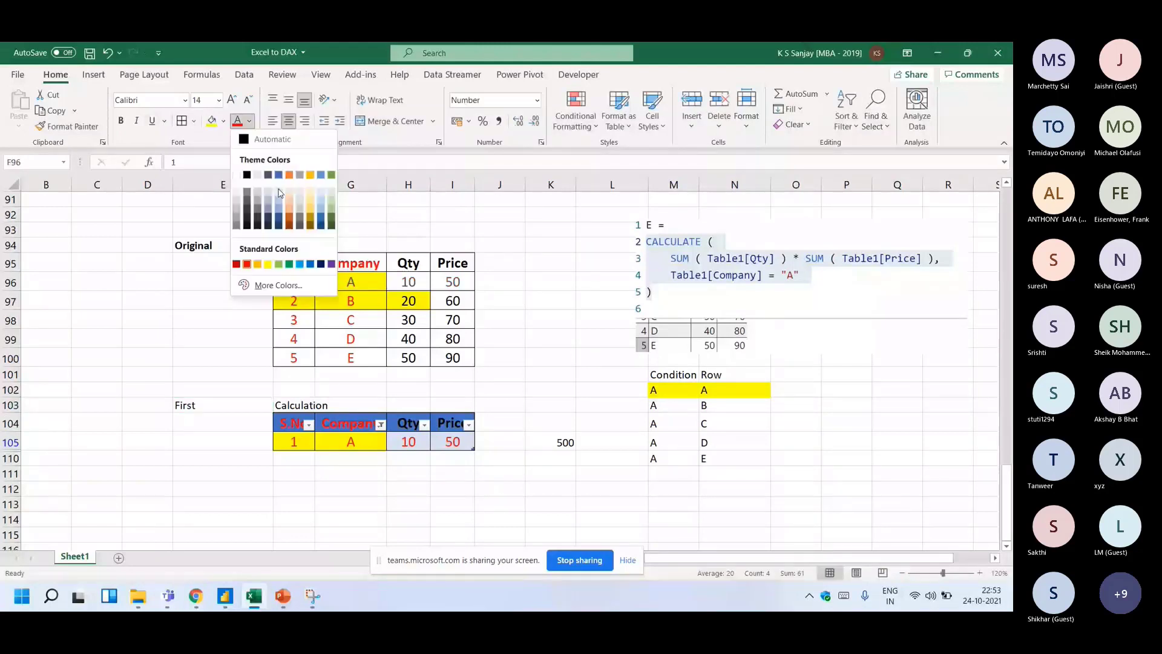
# - Enter Second in E112 and paste a copy of the original table F95:I100 at F113
pyautogui.click(225, 487)
pyautogui.write('Seco')
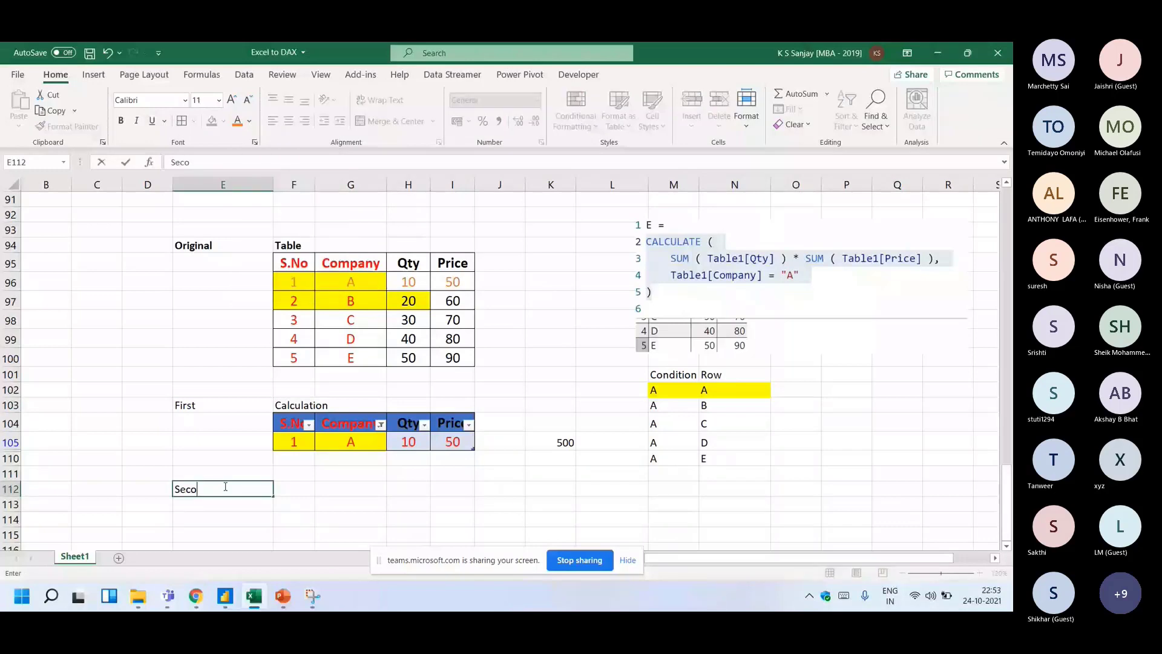
pyautogui.write('nd')
pyautogui.hotkey('ctrl', 'v')
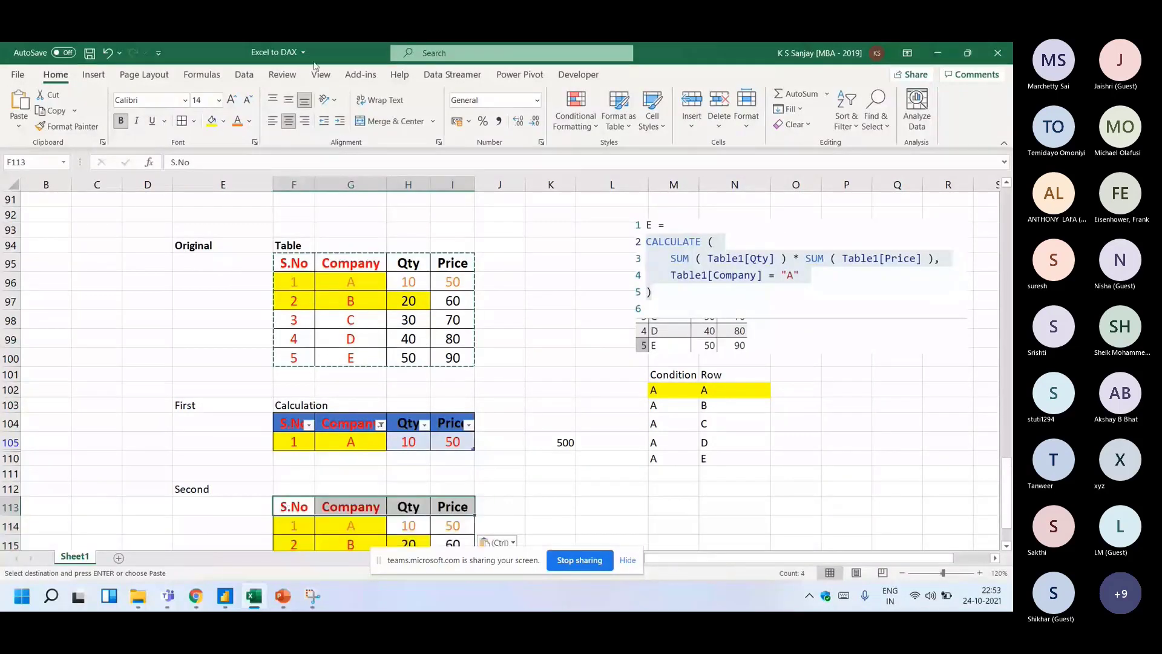
# - Convert the pasted copy in F113:I118 to a table
pyautogui.click(243, 74)
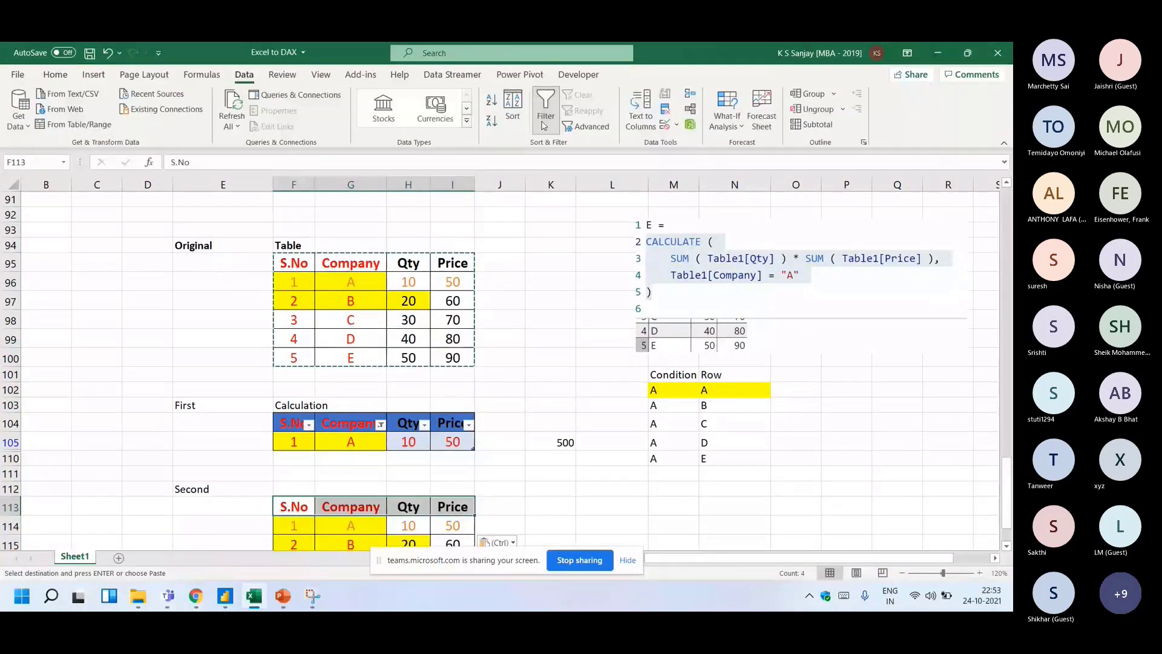
pyautogui.click(343, 524)
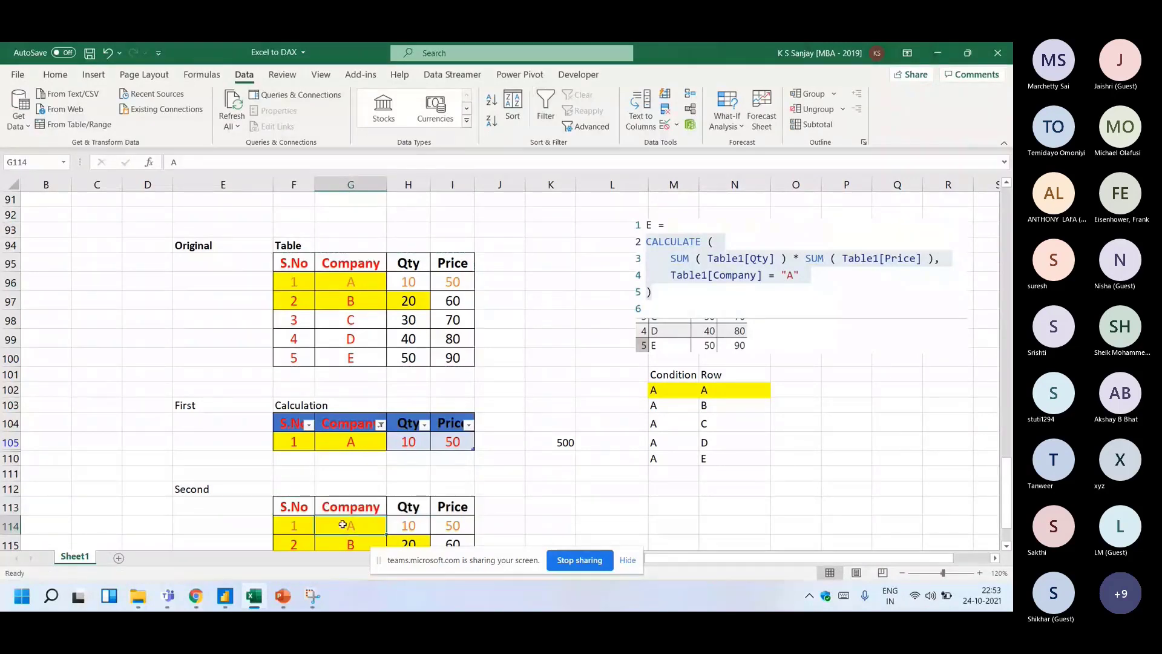
pyautogui.hotkey('ctrl', 'a')
pyautogui.click(343, 525)
pyautogui.scroll(-3, 342, 524)
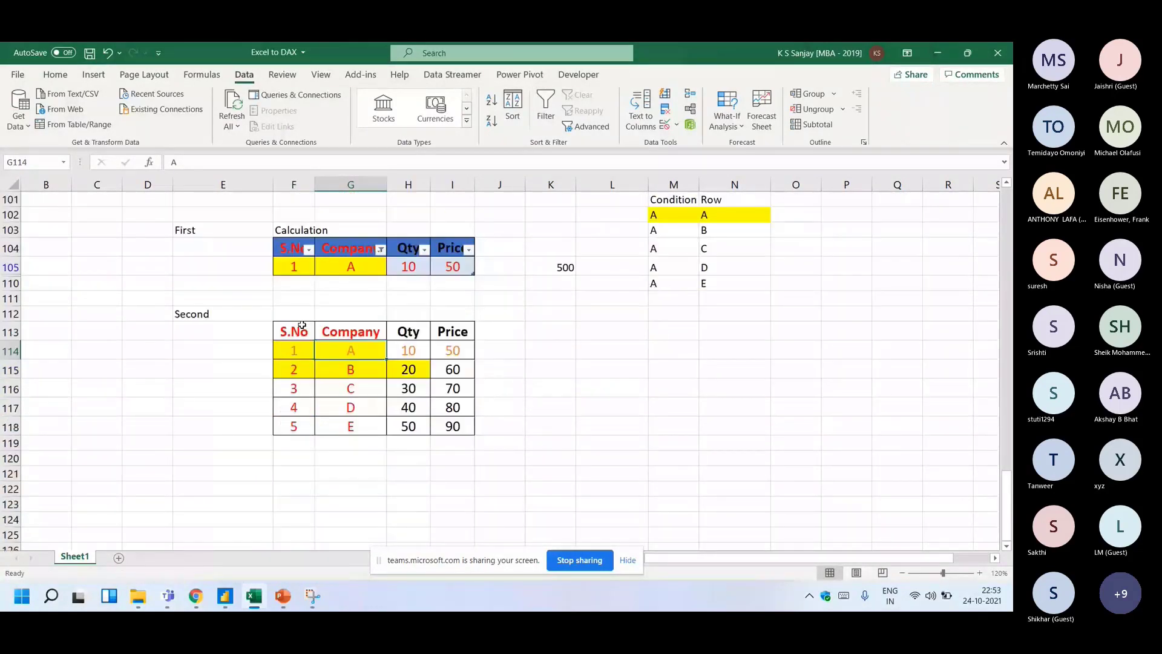
pyautogui.moveTo(302, 325); pyautogui.dragTo(448, 426)
pyautogui.hotkey('ctrl', 't')
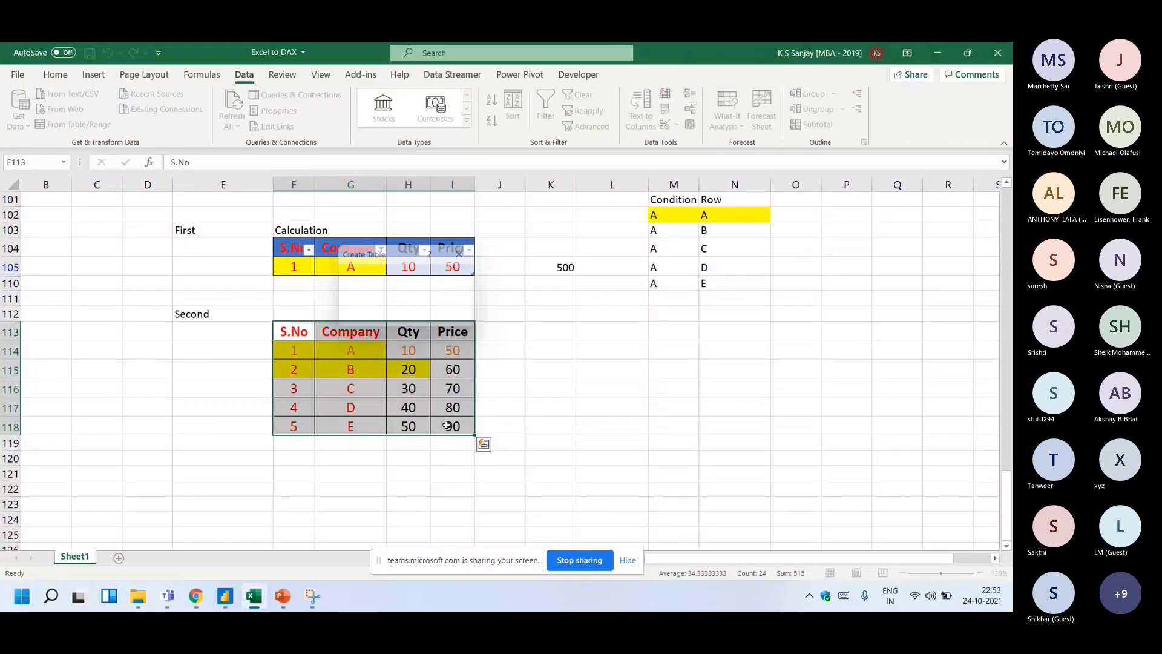
pyautogui.press('Return')
# - Filter the Second table's Company column to show only B
pyautogui.click(380, 334)
pyautogui.click(236, 198)
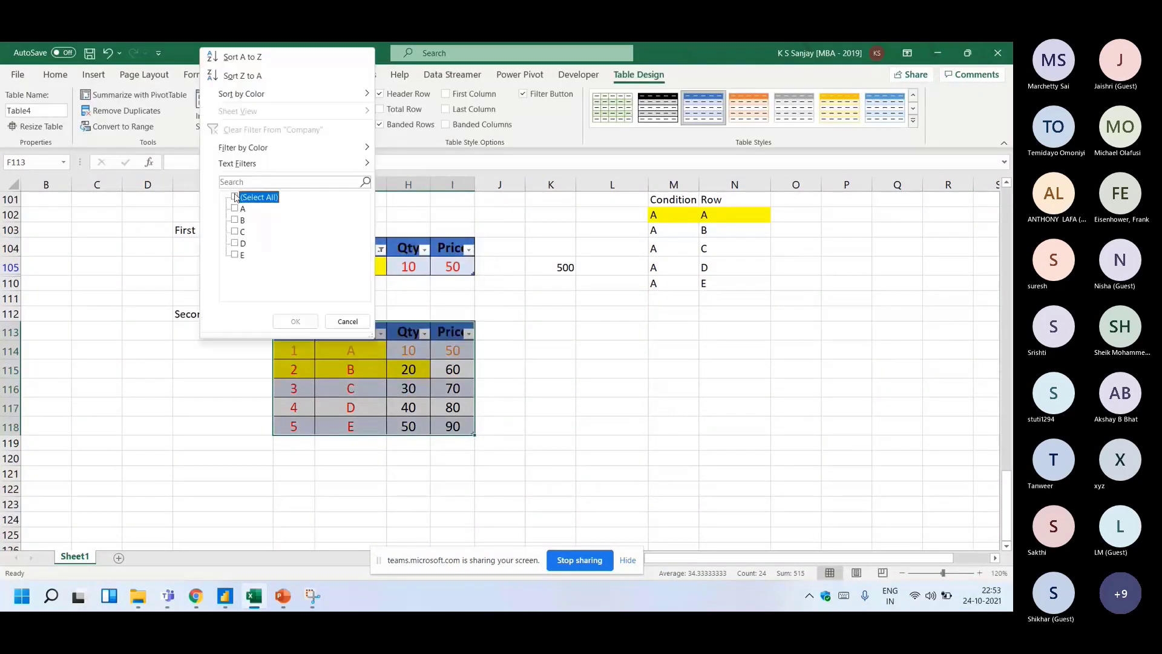
pyautogui.click(235, 220)
pyautogui.click(296, 322)
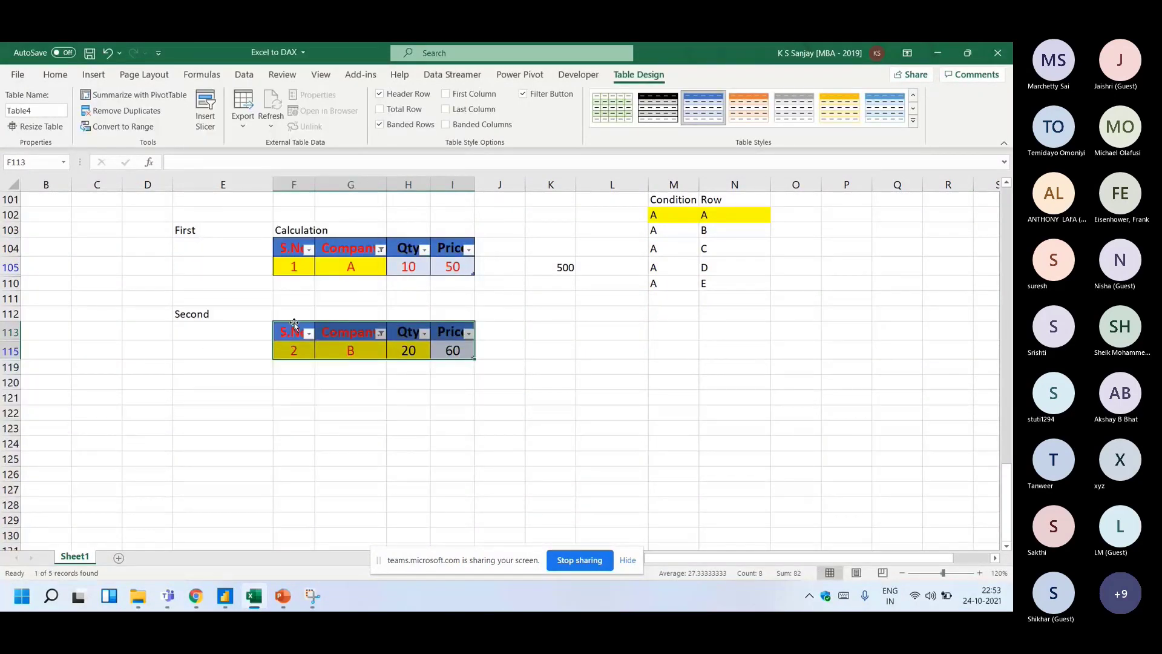
# - Fill the A–B pair in row 103 yellow, and enter MATCH beside the A–A pair and MISMATCH beside the other four pairs
pyautogui.scroll(2, 294, 324)
pyautogui.click(730, 326)
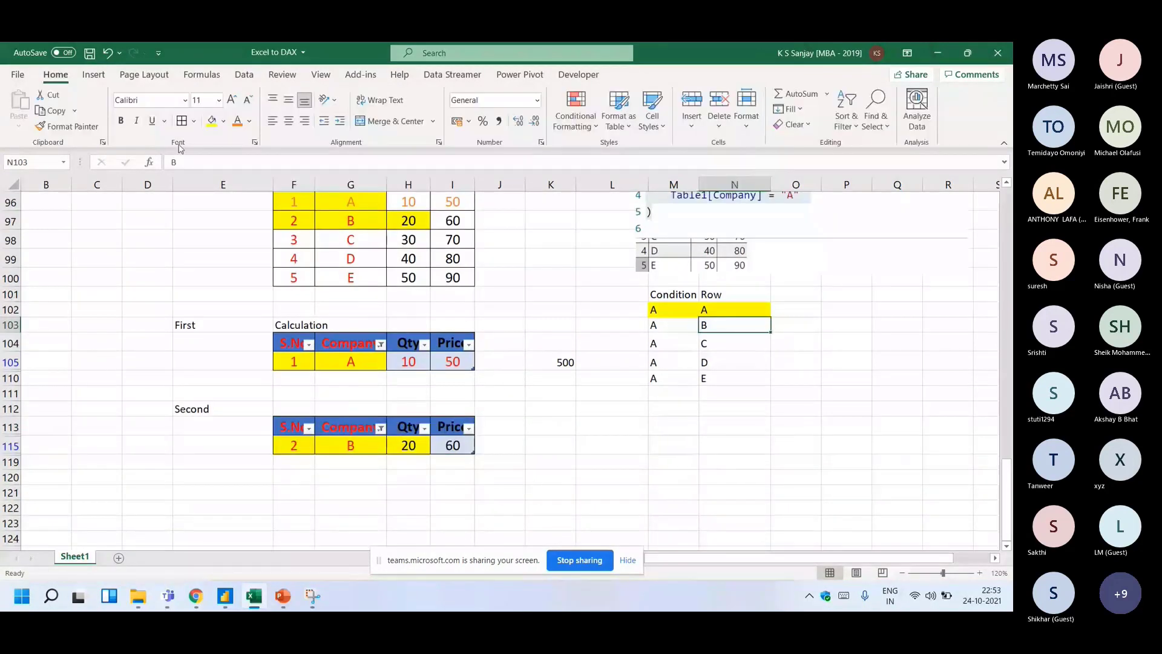
pyautogui.click(213, 121)
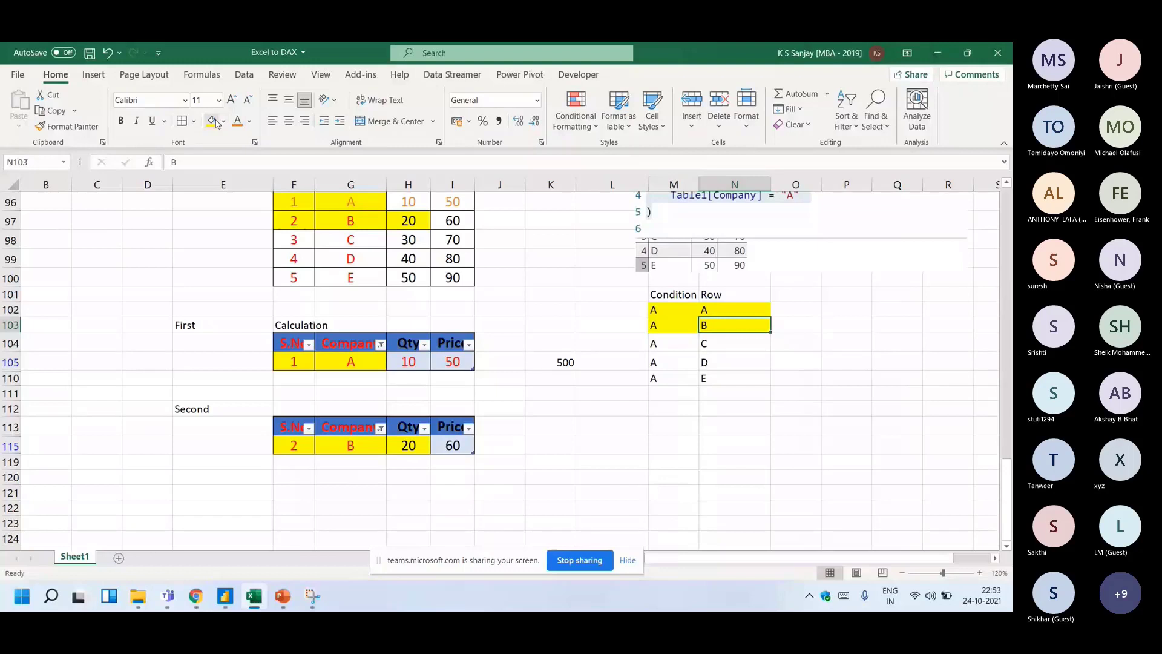
pyautogui.press('Right')
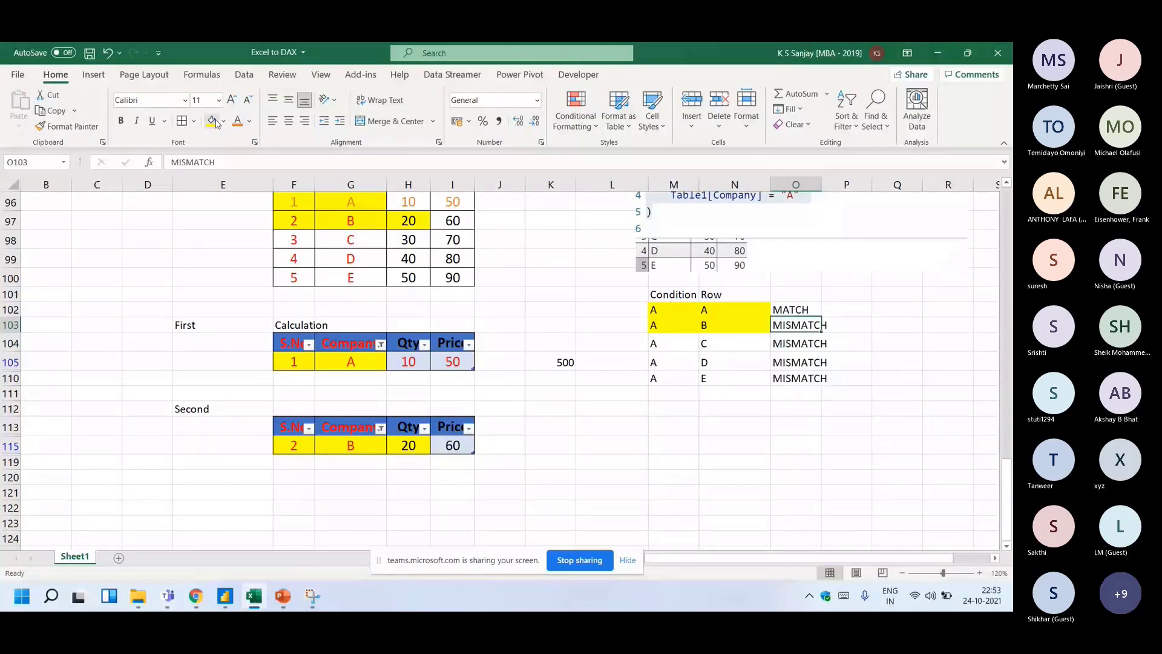
pyautogui.press('Up')
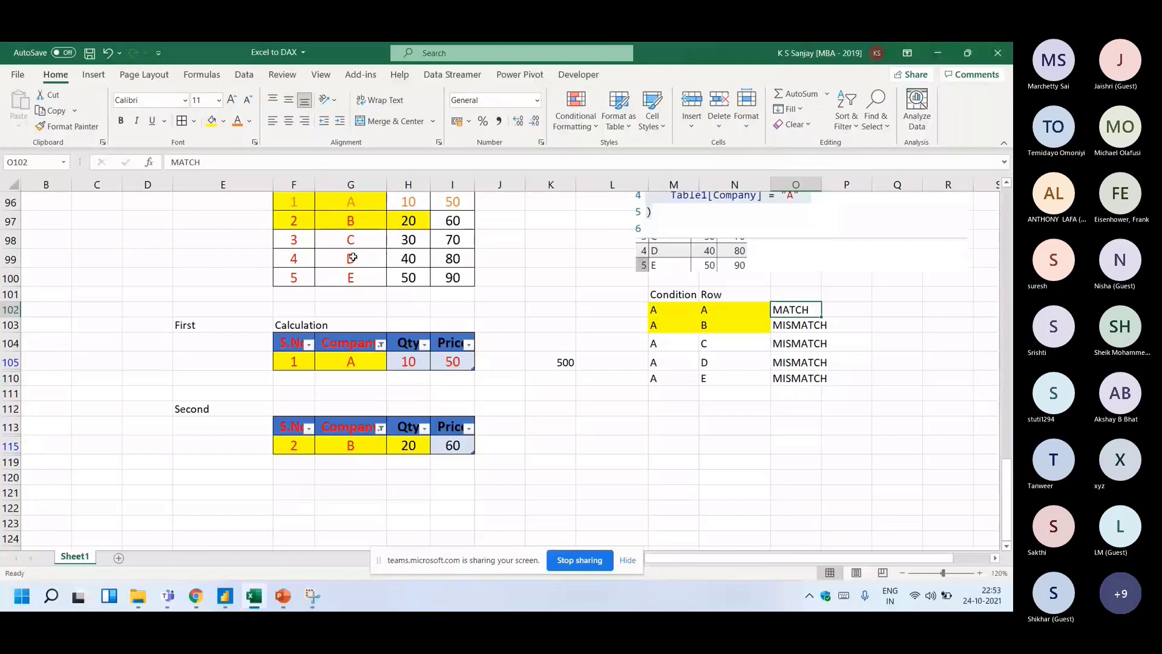
# - Review the original table's first two rows, the picture of measure E's formula and the mismatched condition–row pairs
pyautogui.scroll(2, 352, 258)
pyautogui.click(289, 336)
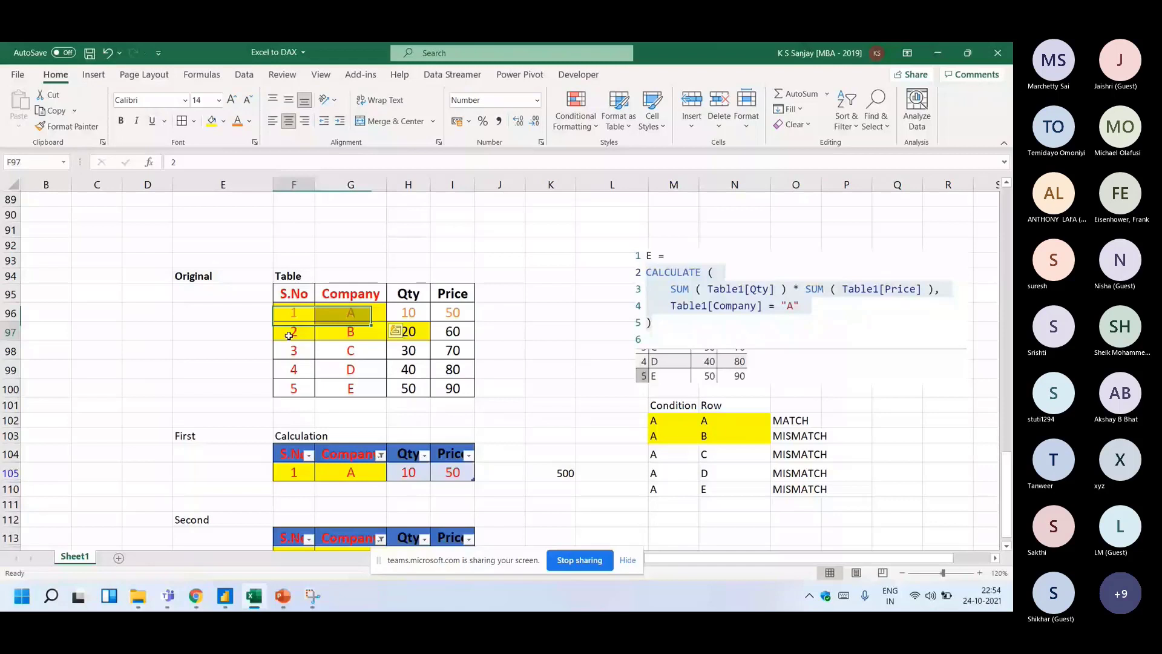
pyautogui.click(686, 294)
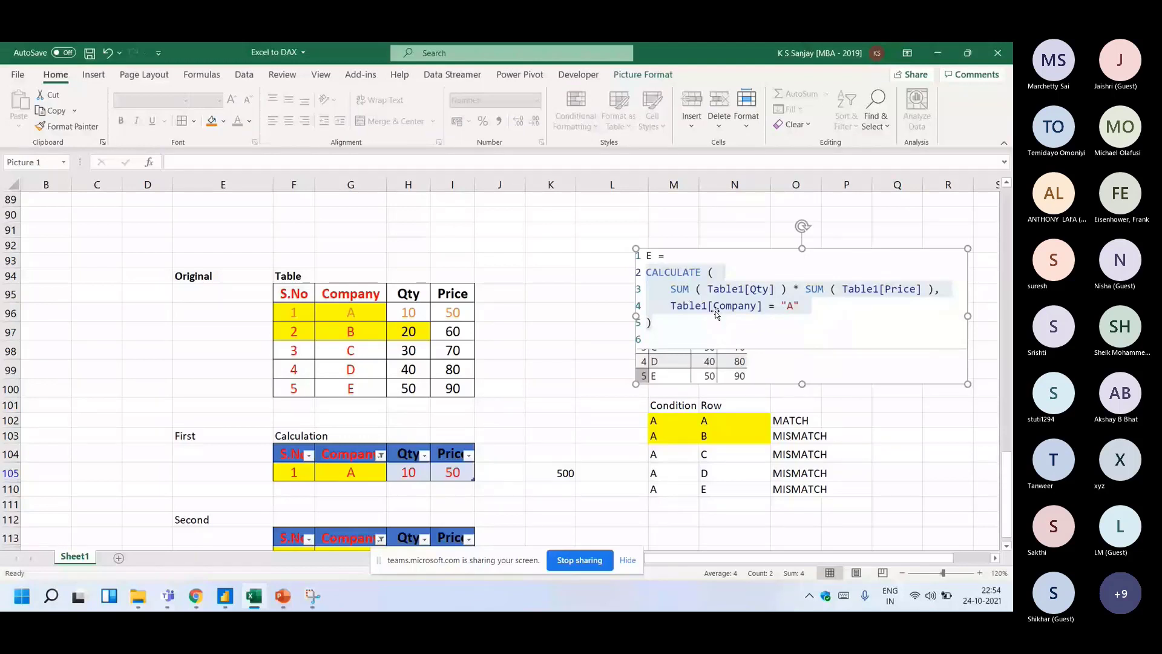
pyautogui.moveTo(666, 436); pyautogui.dragTo(800, 505)
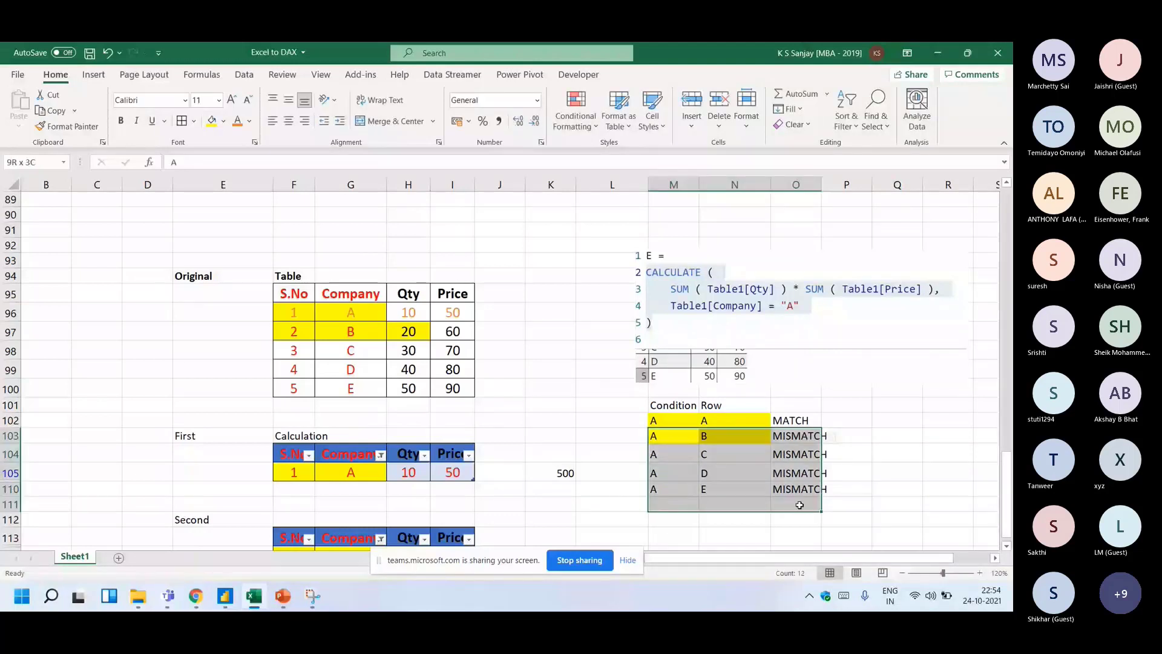
pyautogui.moveTo(800, 504); pyautogui.dragTo(673, 435)
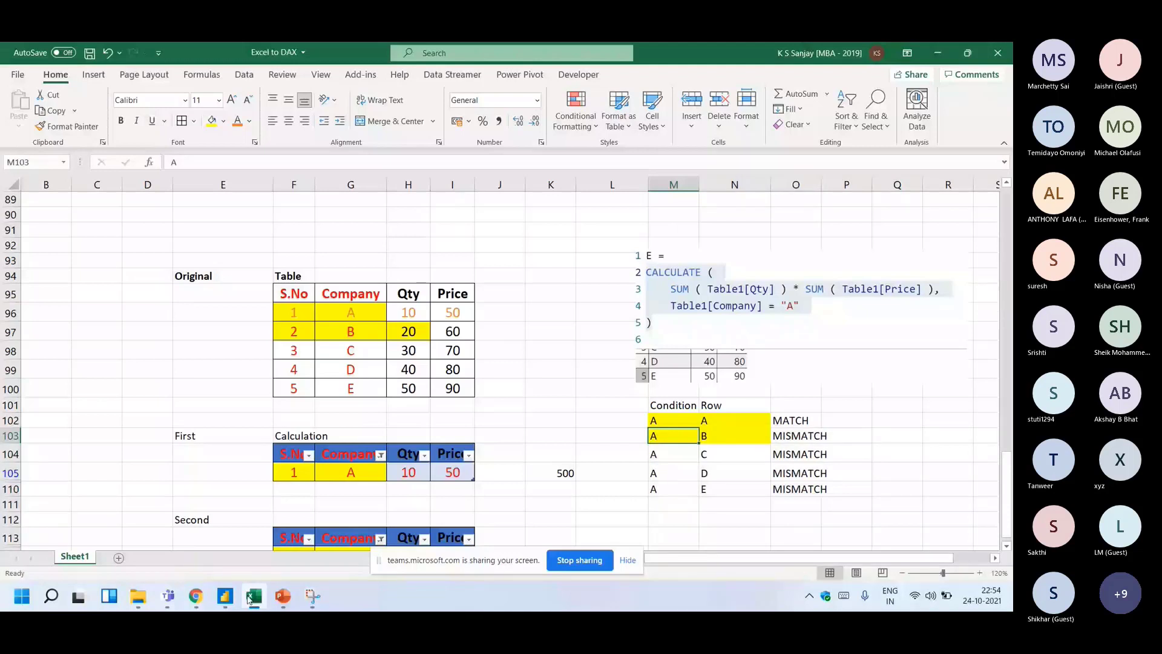
# - Switch to Power BI and add measure E to the table visual on the Totals_DAX_EF page
pyautogui.click(249, 599)
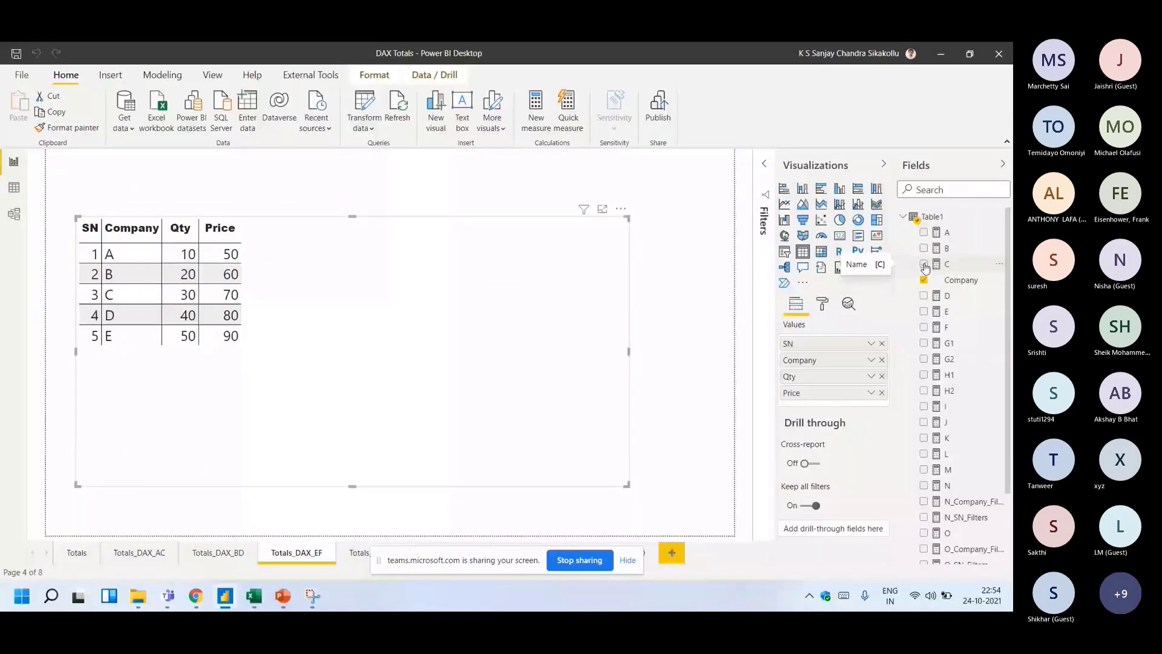
pyautogui.click(923, 311)
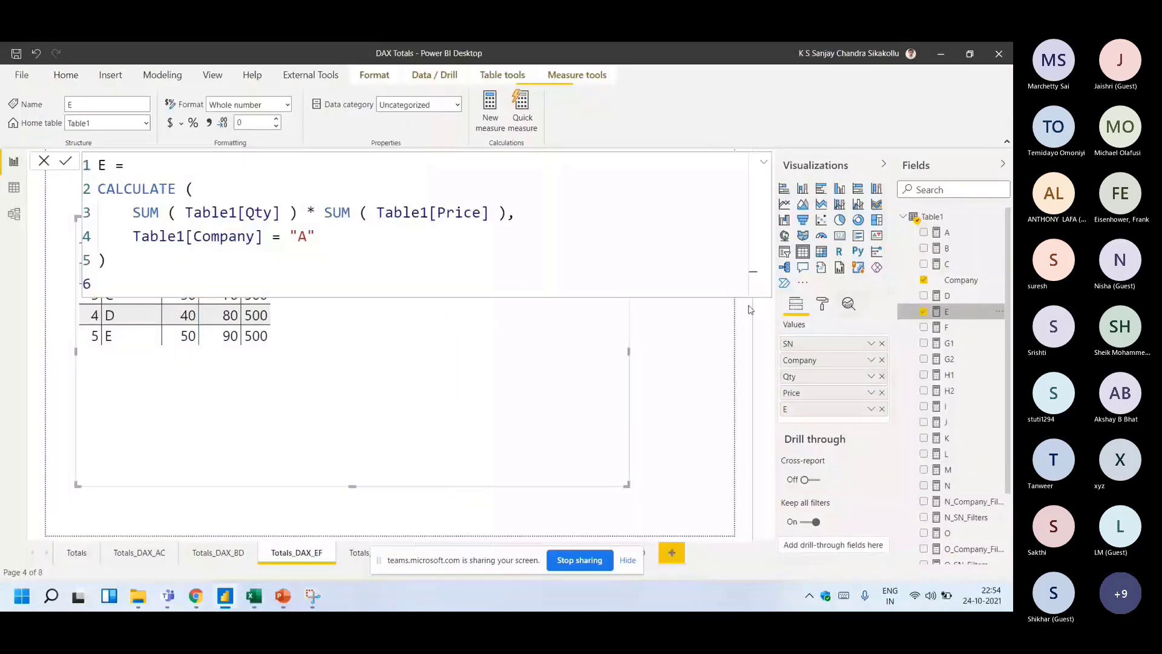
pyautogui.click(950, 312)
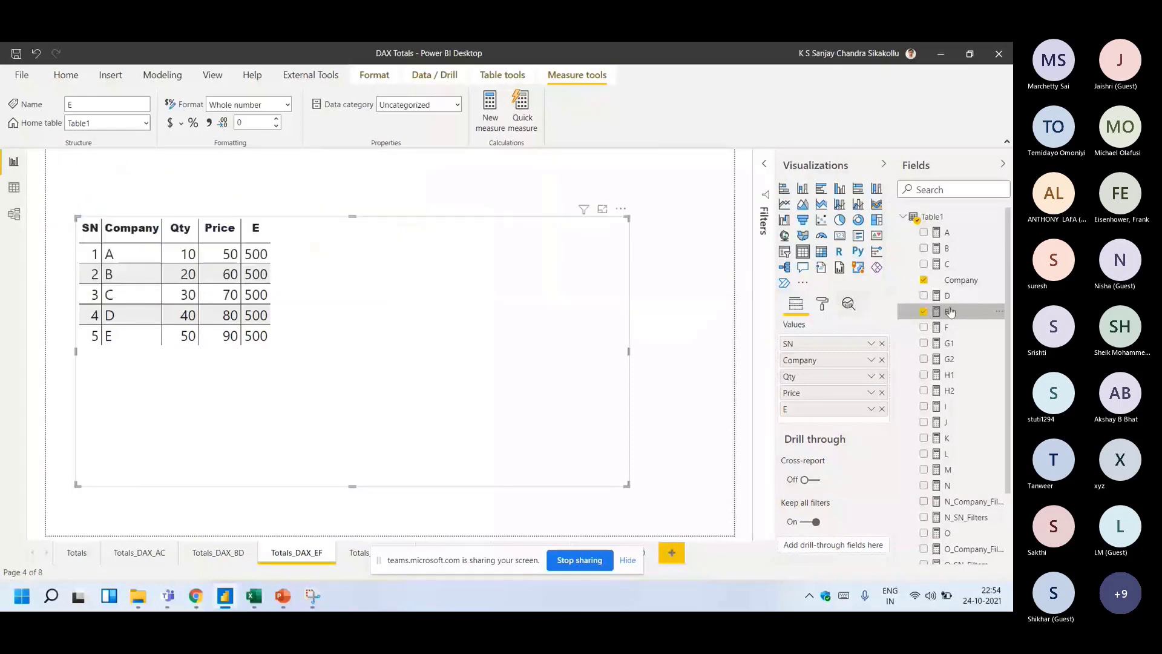
# - Switch back to Excel, compare the Row list with the formula's condition, and fill the result cell K105 yellow
pyautogui.hotkey('alt', 'Tab')
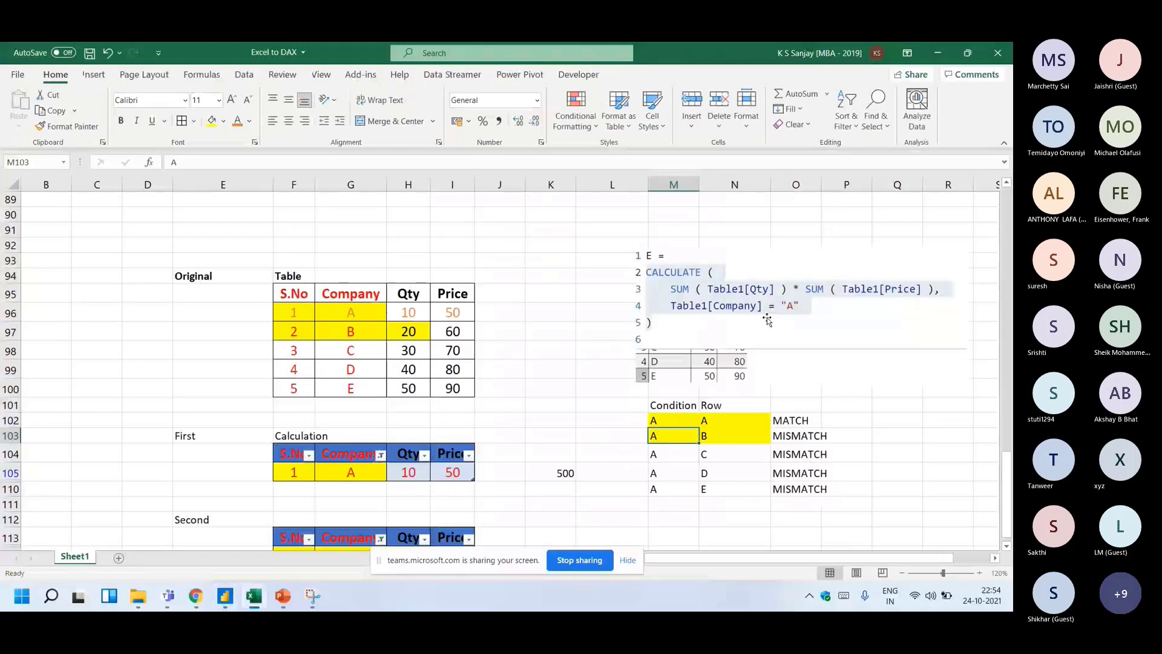
pyautogui.click(767, 319)
pyautogui.click(723, 426)
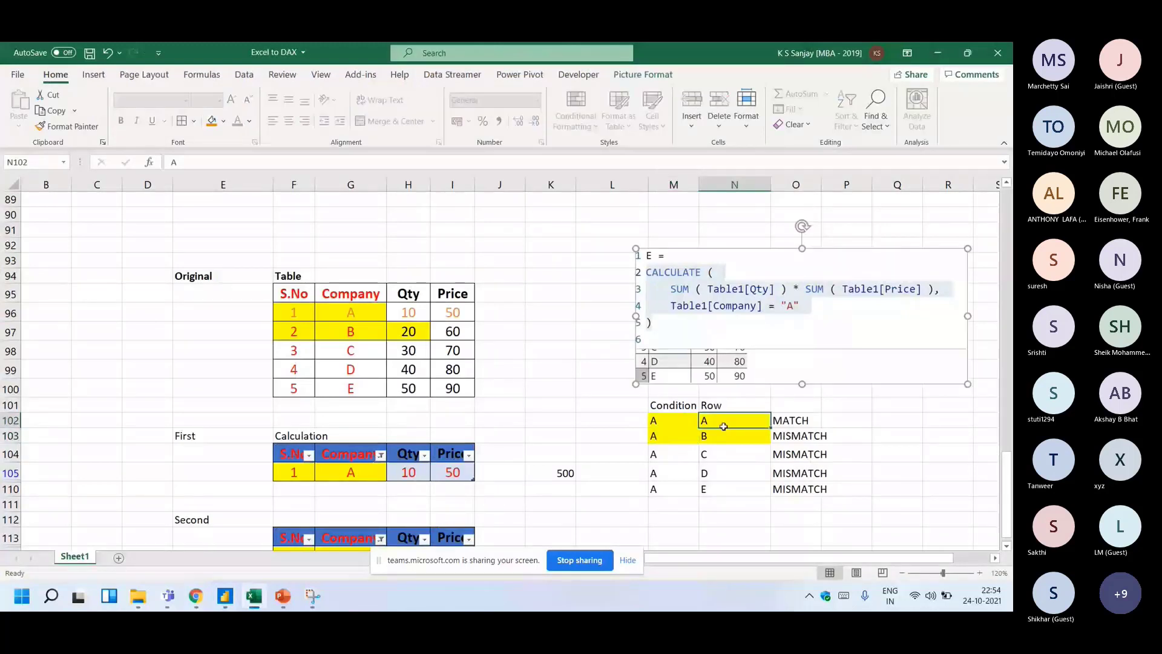
pyautogui.moveTo(724, 426); pyautogui.dragTo(734, 504)
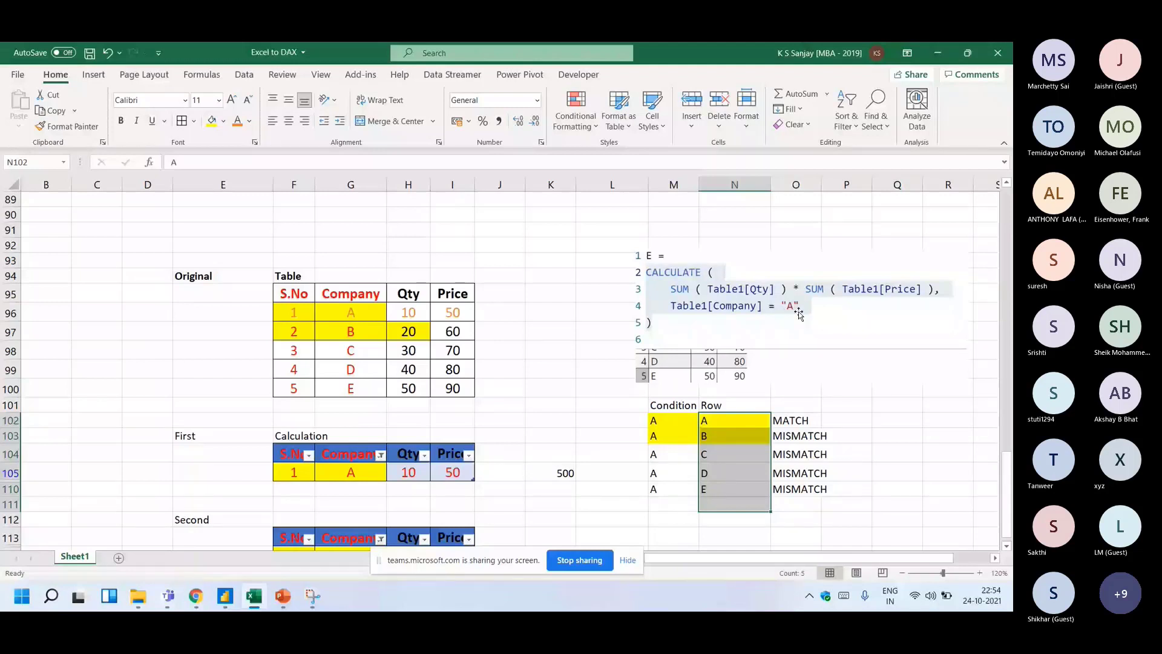
pyautogui.moveTo(735, 420); pyautogui.dragTo(736, 493)
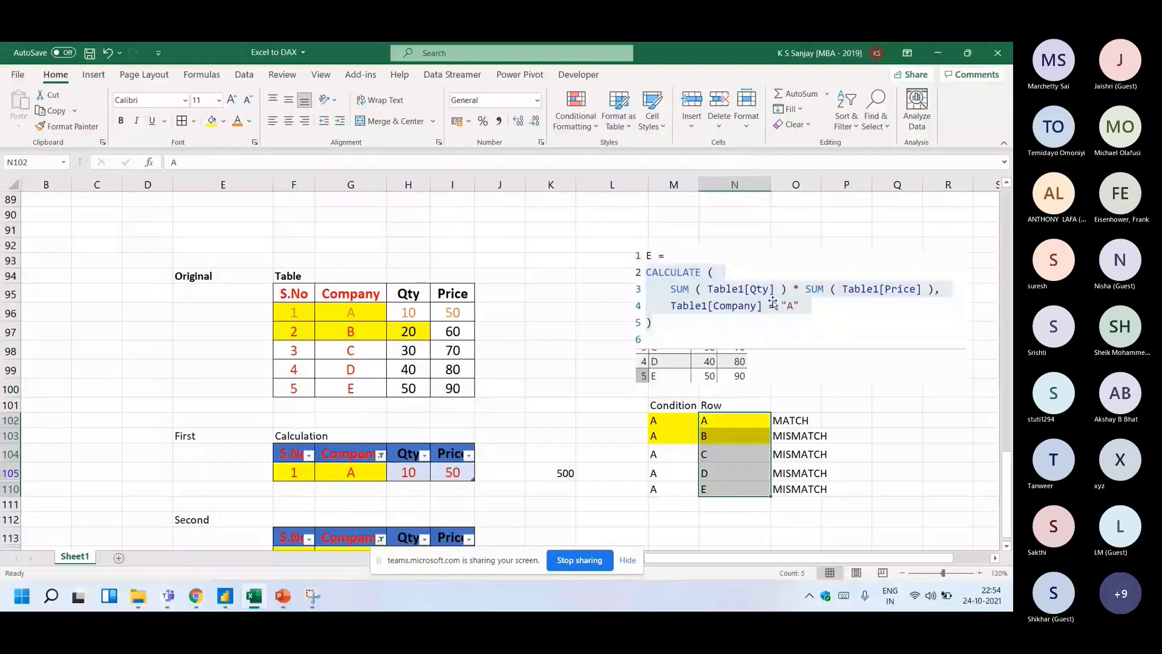
pyautogui.click(562, 474)
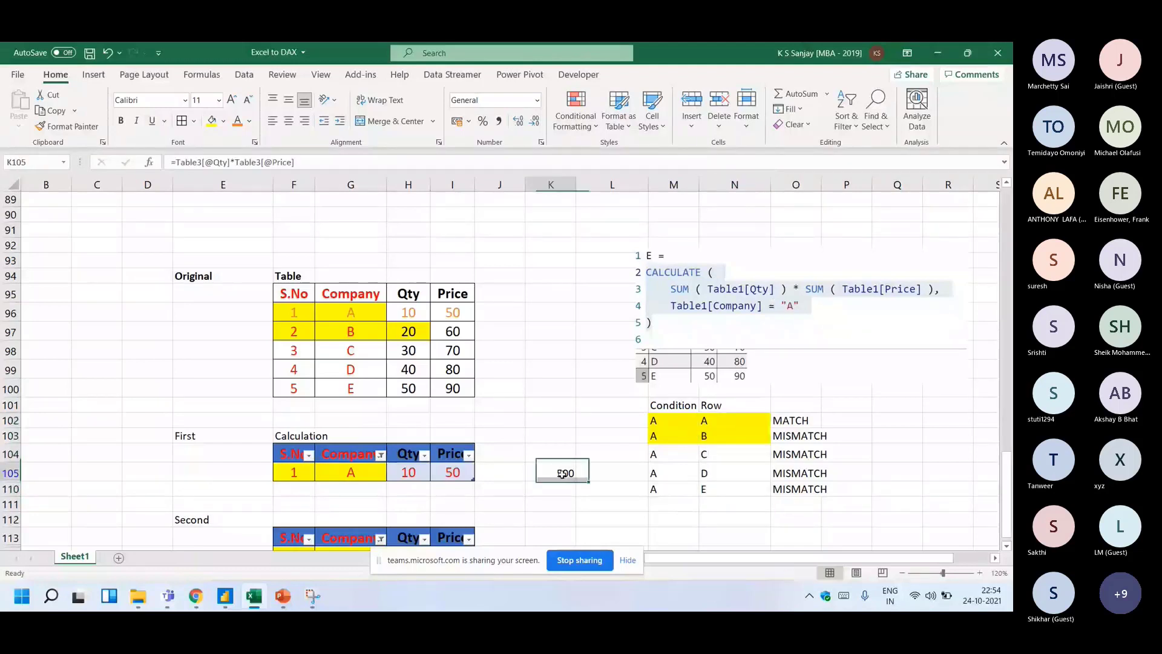
pyautogui.click(211, 122)
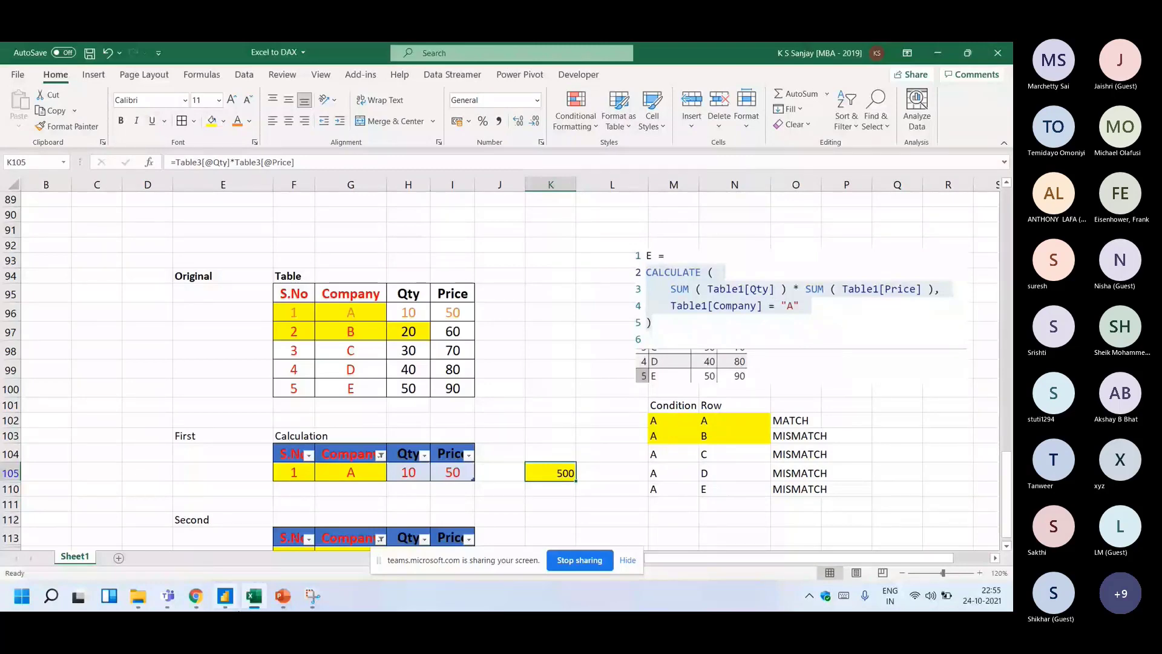
# - Switch to Power BI and open measure F's formula
pyautogui.click(233, 605)
pyautogui.click(947, 327)
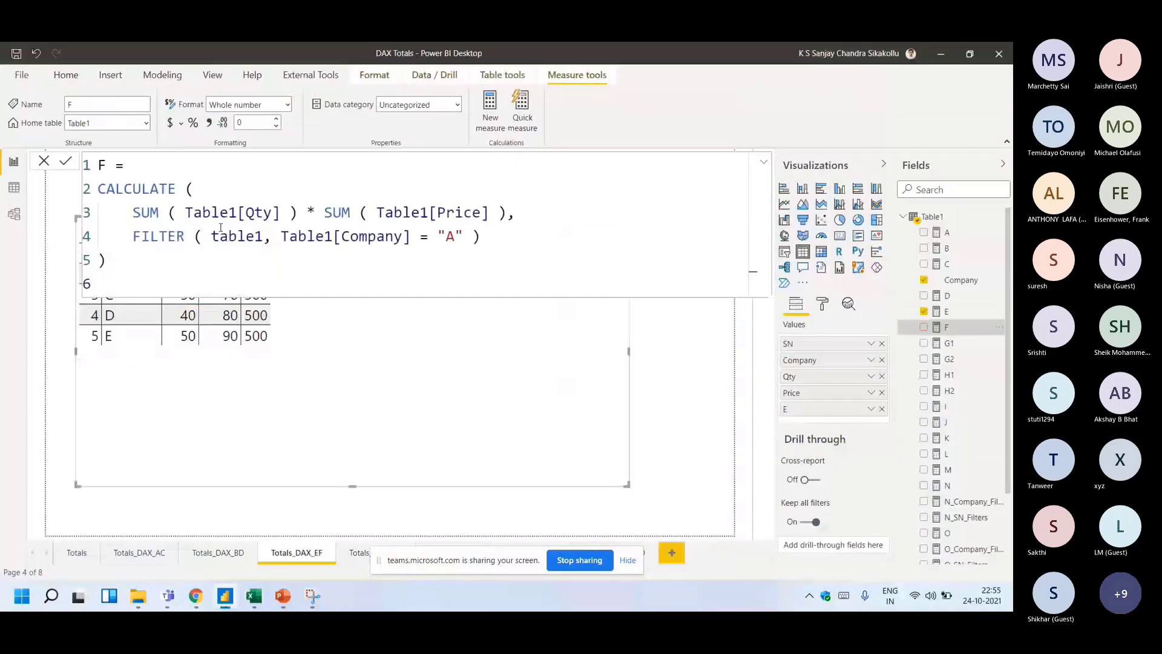
# - Capture a Snipping Tool screenshot of the complete DAX formula of measure F, including its FILTER line
pyautogui.moveTo(133, 236); pyautogui.dragTo(95, 505)
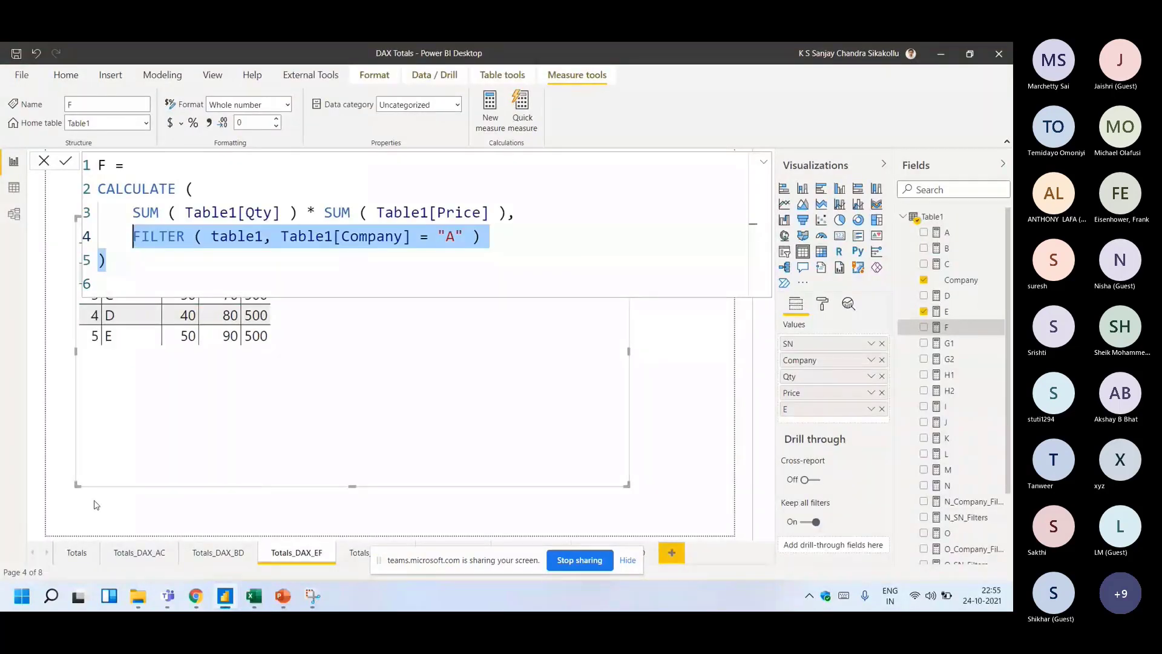
pyautogui.click(312, 596)
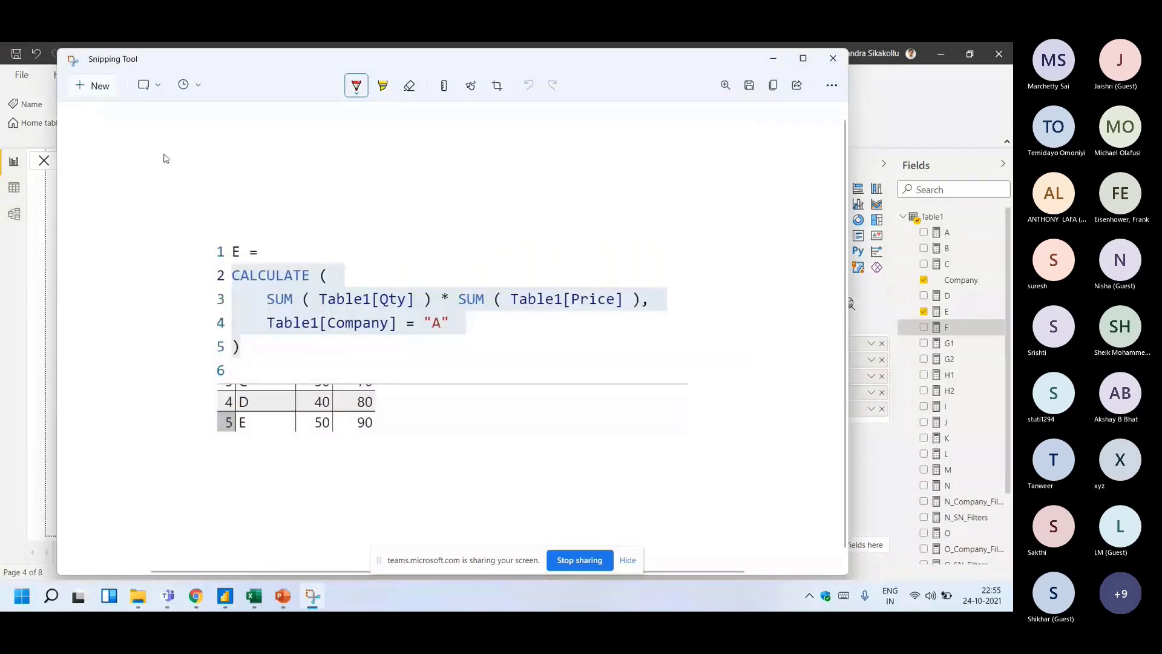
pyautogui.click(92, 85)
pyautogui.moveTo(77, 149); pyautogui.dragTo(520, 278)
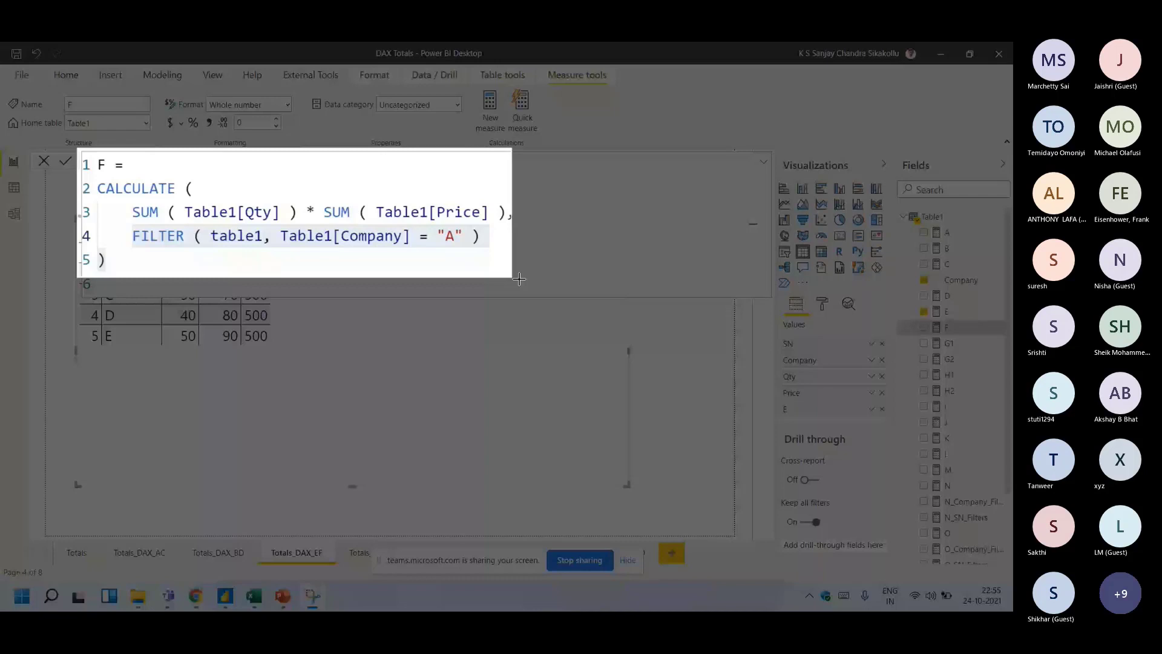
pyautogui.moveTo(519, 278); pyautogui.dragTo(577, 295)
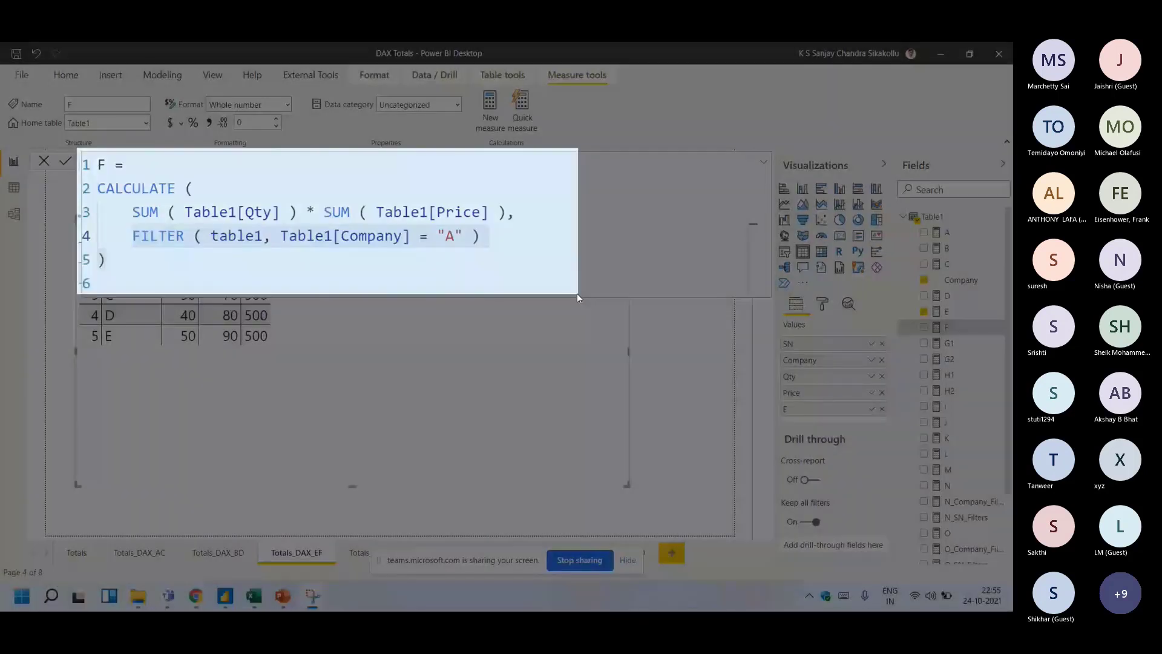
# - Switch to Excel, paste the screenshot of measure F's formula and place it directly below the image of measure E's formula
pyautogui.hotkey('alt', 'Tab')
pyautogui.hotkey('ctrl', 'v')
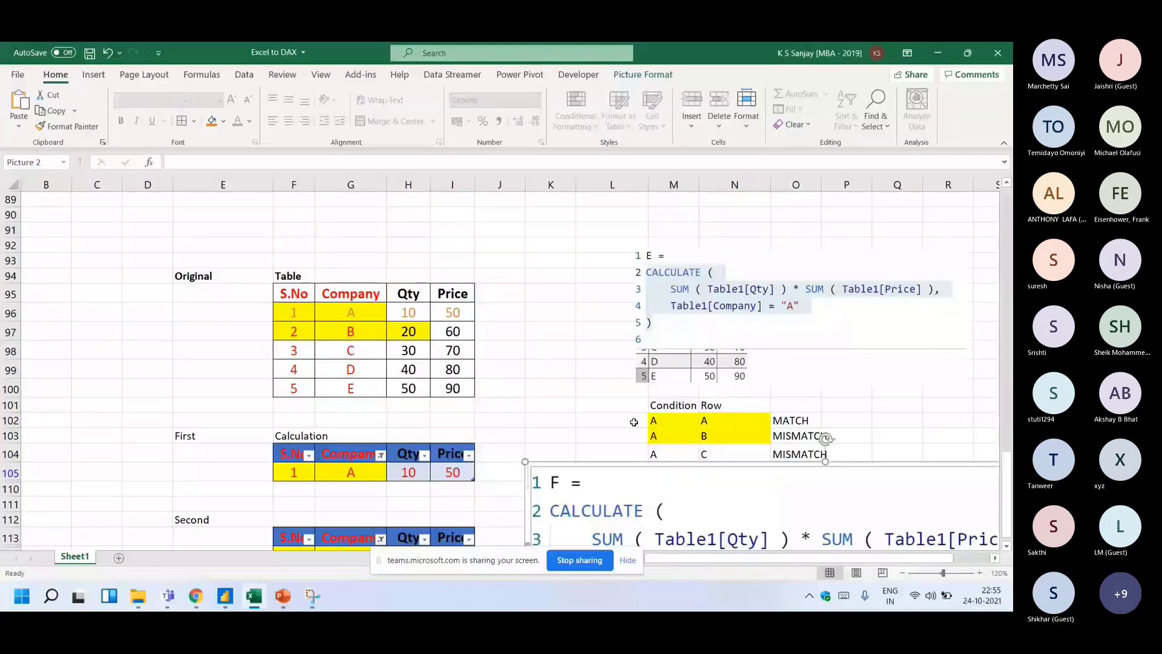
pyautogui.moveTo(634, 422); pyautogui.dragTo(710, 312)
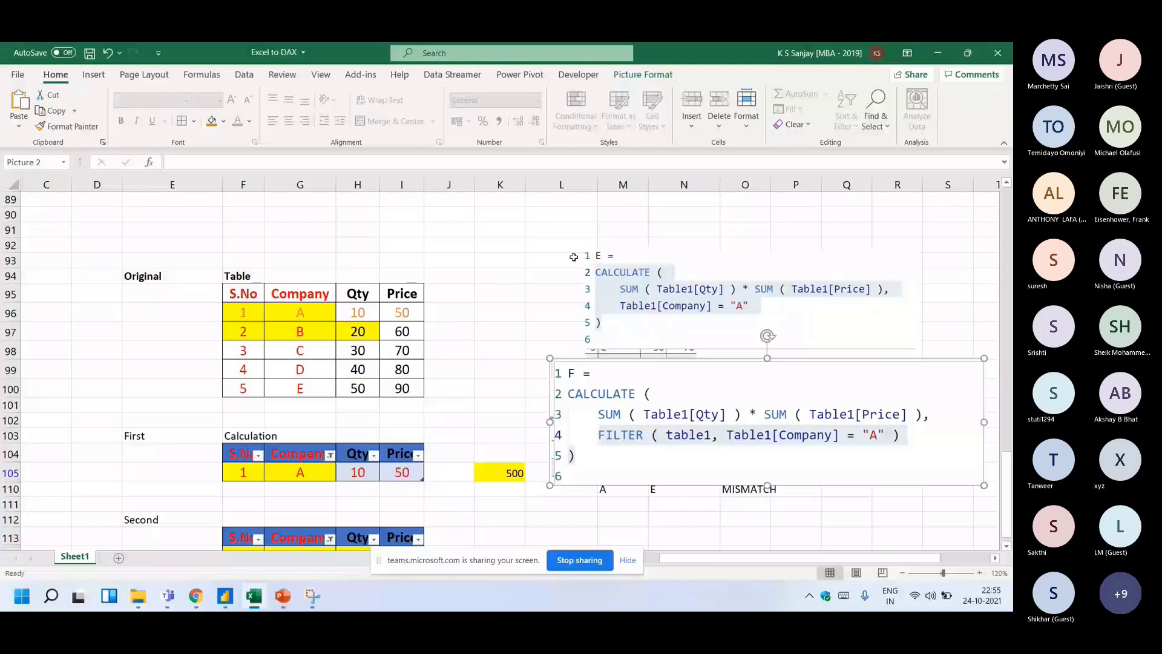
# - Enter the note CALCULATE(SUM, Condition) in cell L90, above the formula images
pyautogui.click(562, 214)
pyautogui.write('CALCULATE(SUM, COnditio')
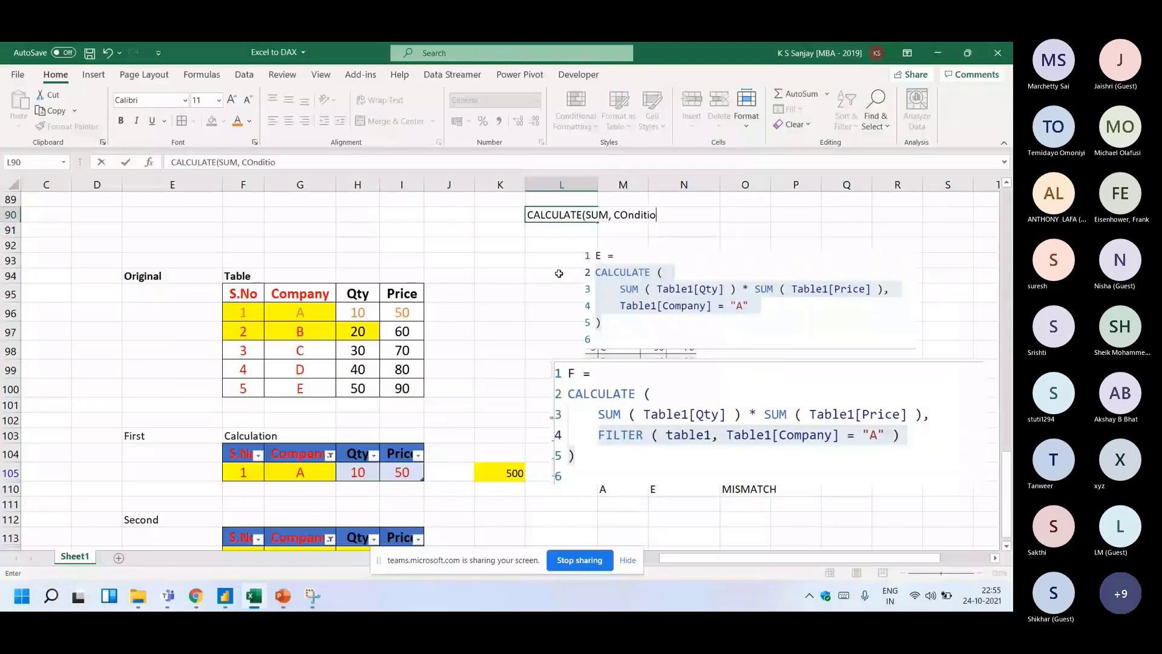
pyautogui.write('n)')
pyautogui.press('Return')
# - Enter the note CALCULATE(SUM,FILTER(Condition)) in cell L91
pyautogui.write('CALCULATE(SUM,')
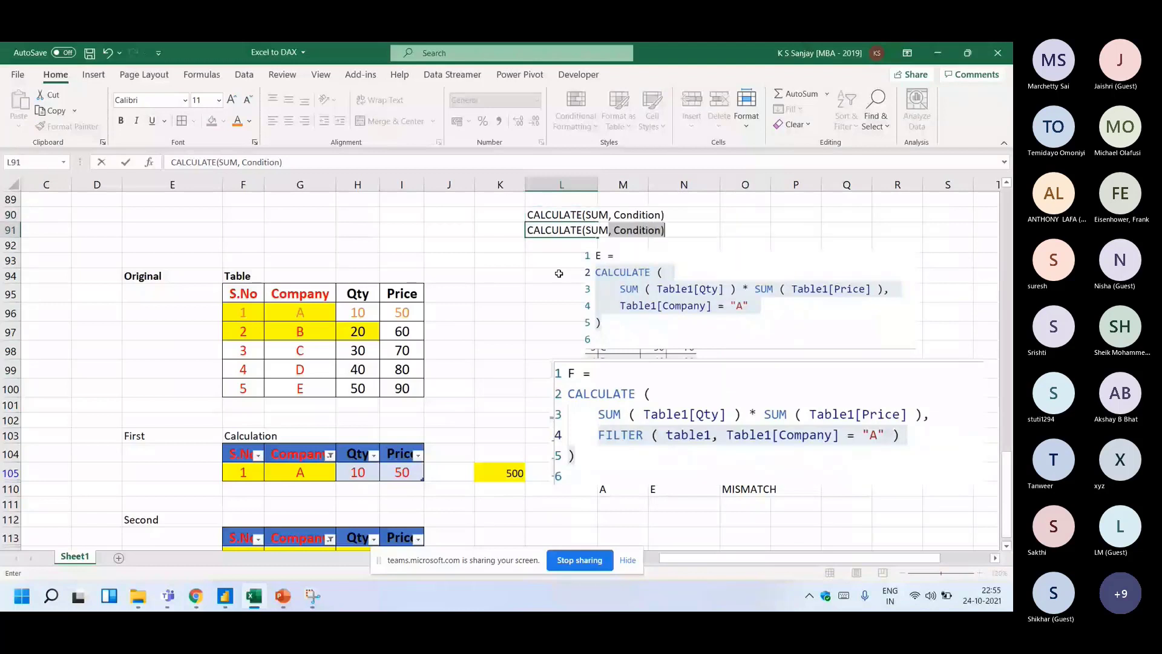
pyautogui.write('FILTER')
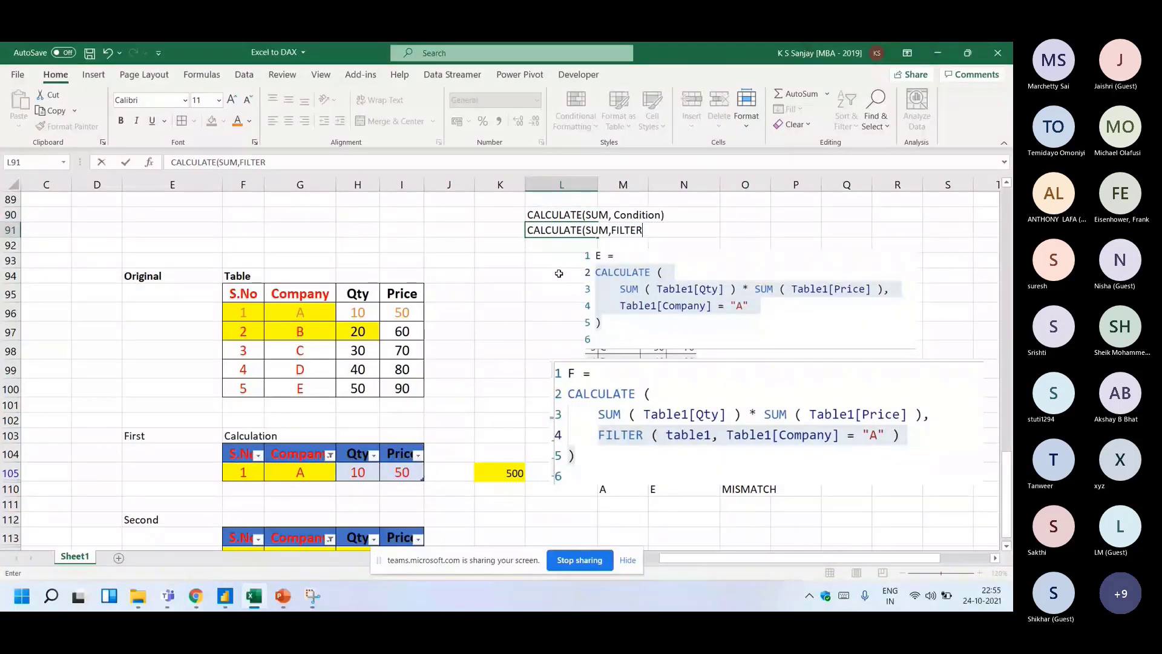
pyautogui.write('(Conditio')
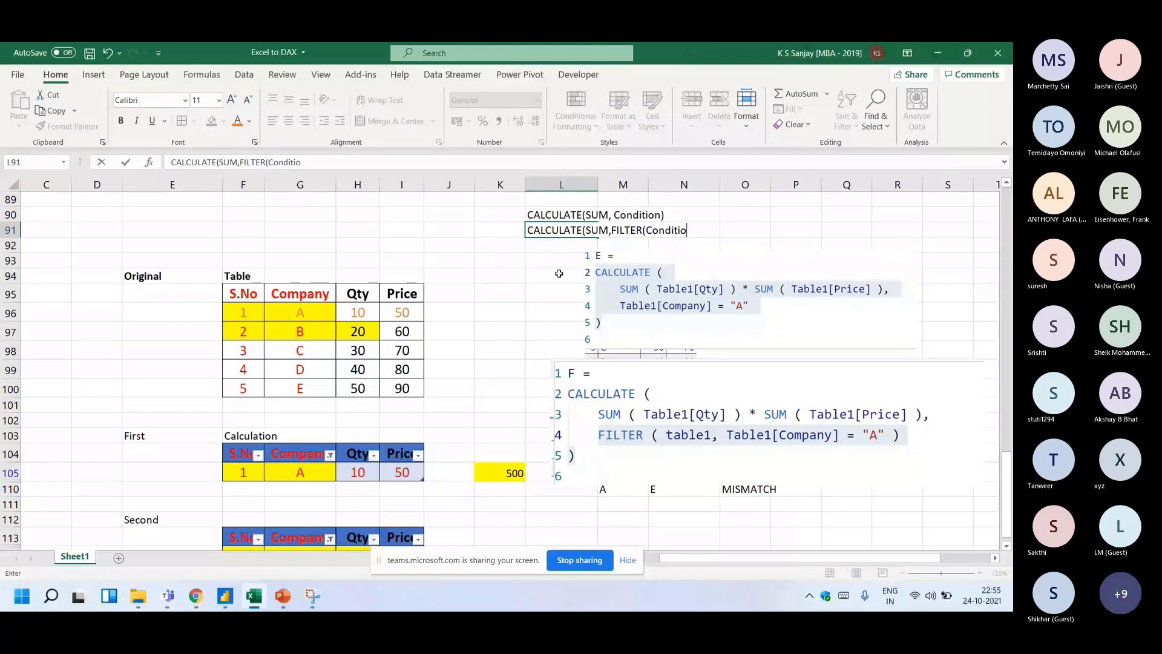
pyautogui.write('n))')
pyautogui.press('Up')
pyautogui.press('Left')
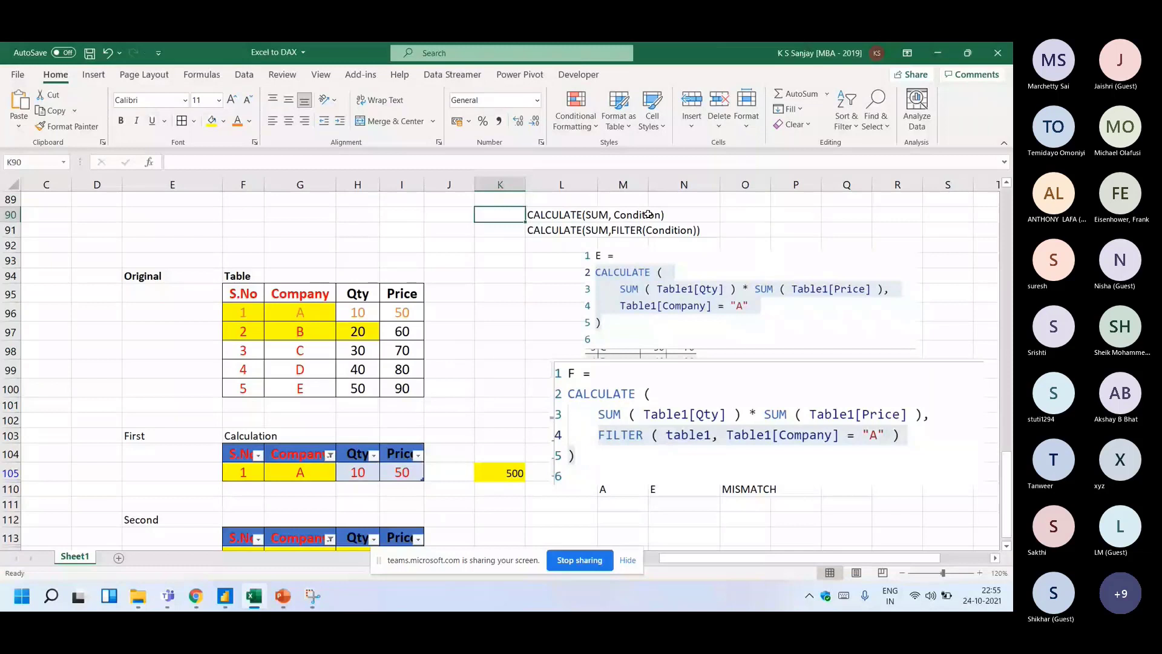
pyautogui.click(596, 233)
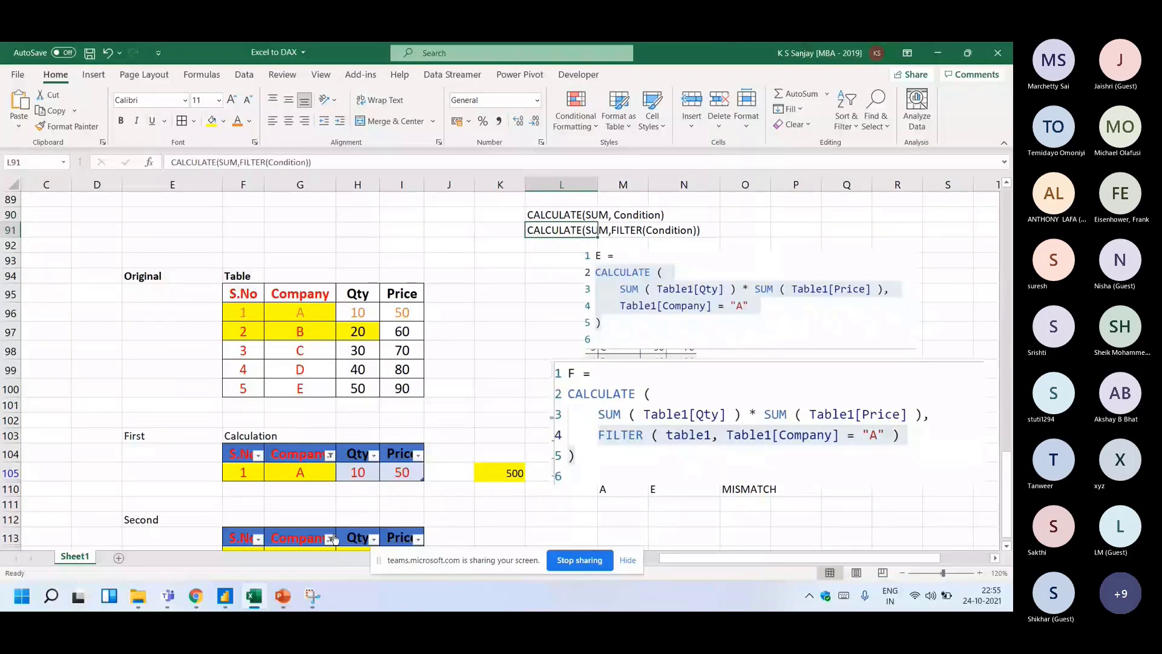
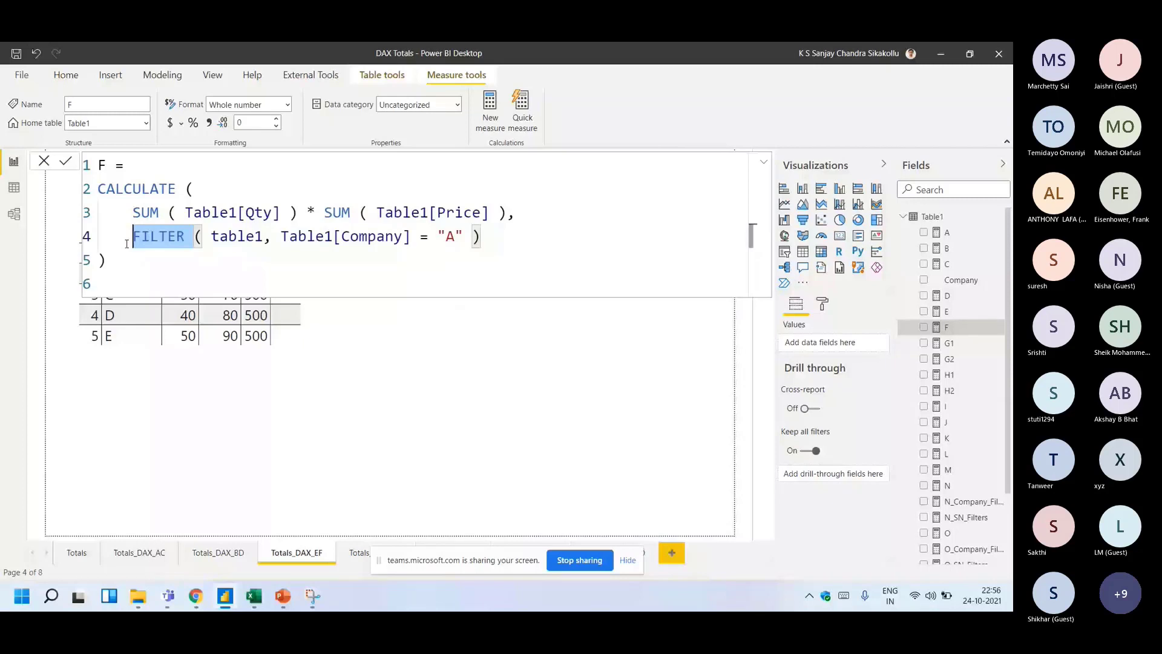
# - Compare the F column in the report table with the condition match rows in the Excel sheet, returning to Power BI
pyautogui.click(192, 418)
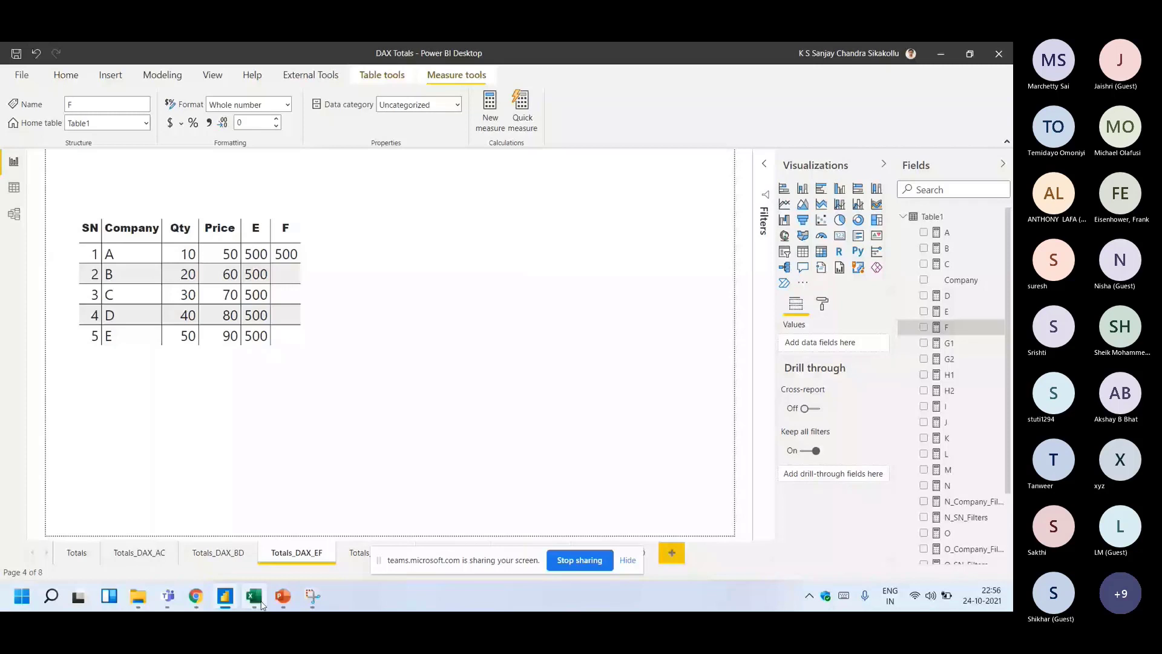
pyautogui.click(254, 596)
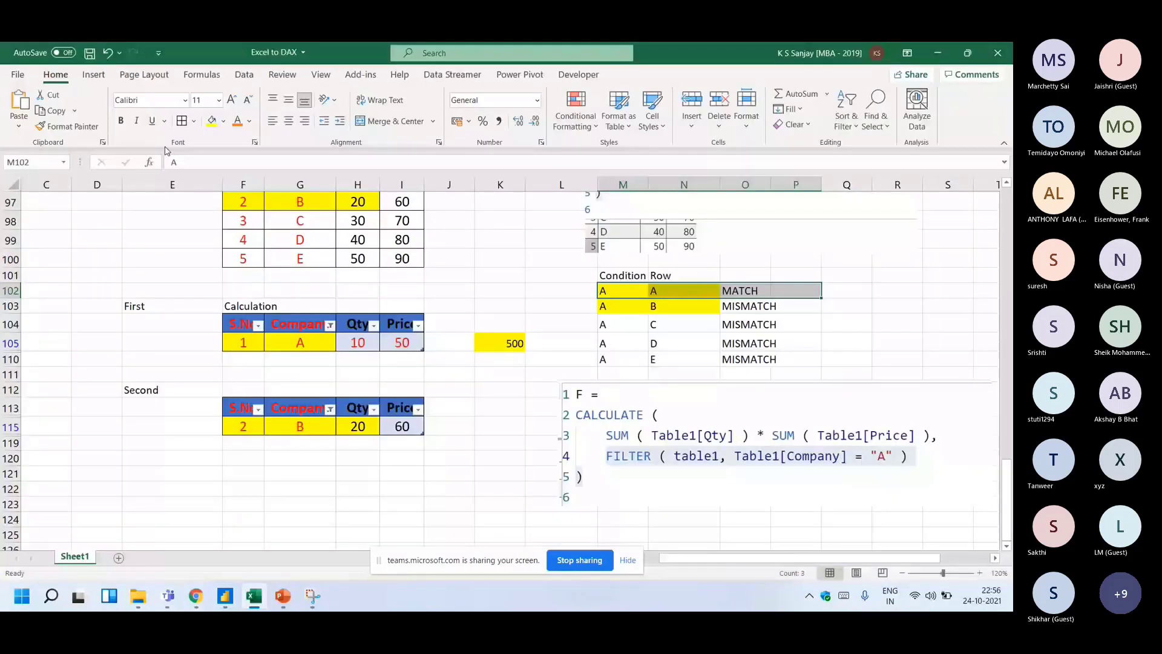
pyautogui.hotkey('alt', 'Tab')
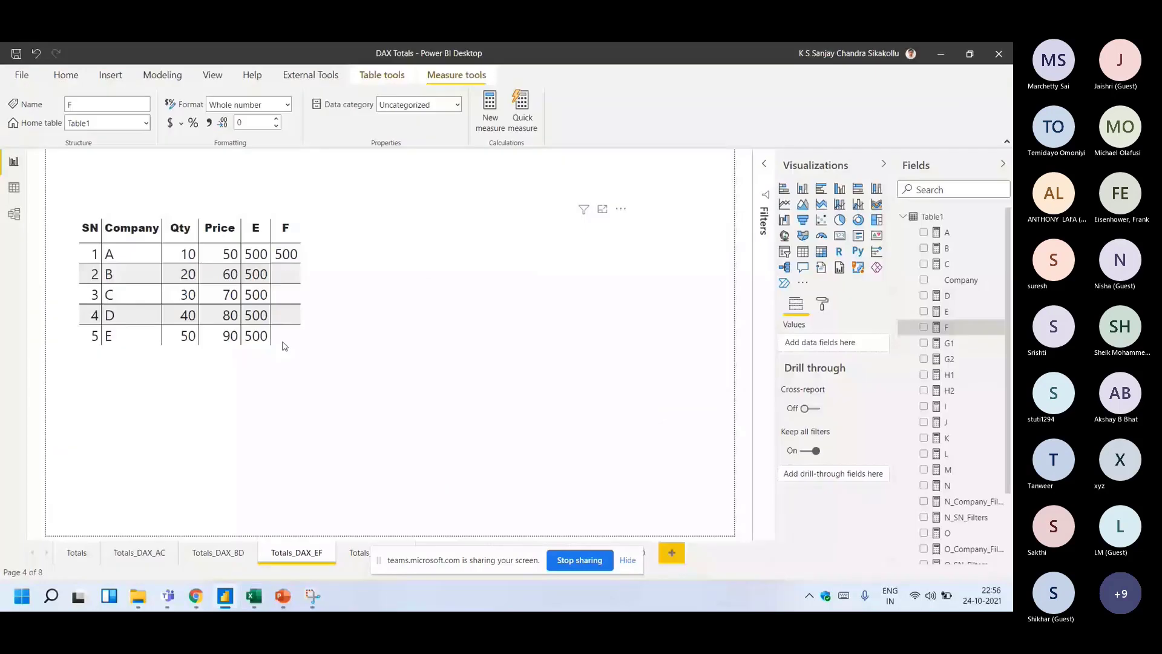
# - Compare the Table1[Company] = "A" condition in measure E with the FILTER argument in measure F
pyautogui.click(947, 312)
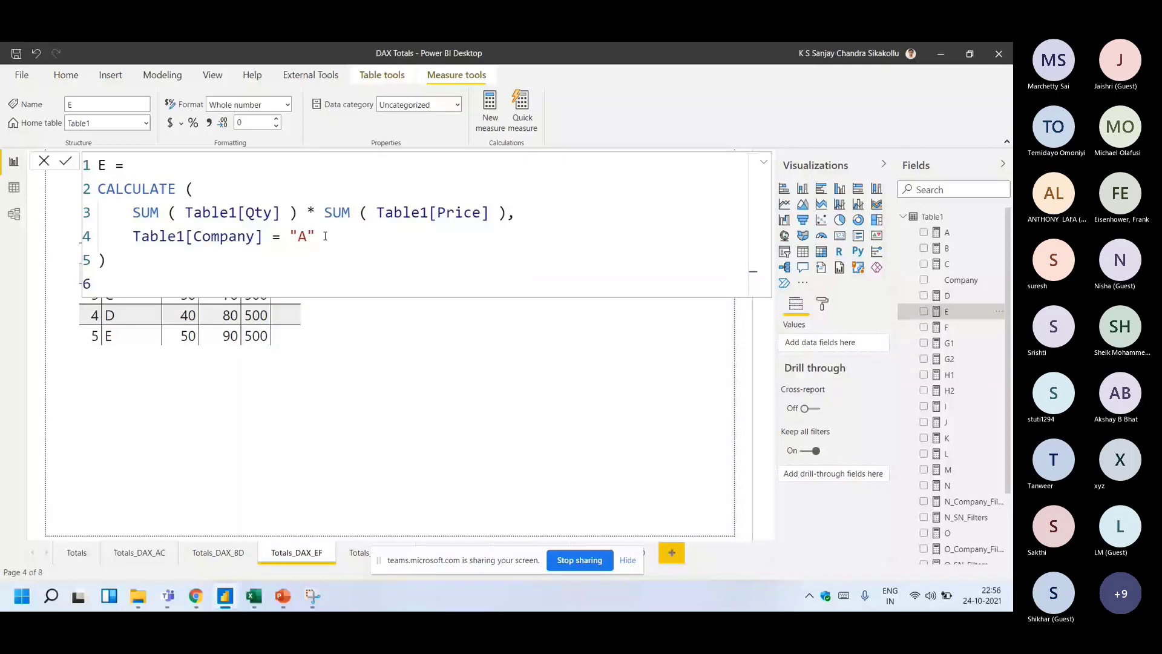
pyautogui.moveTo(325, 236); pyautogui.dragTo(125, 236)
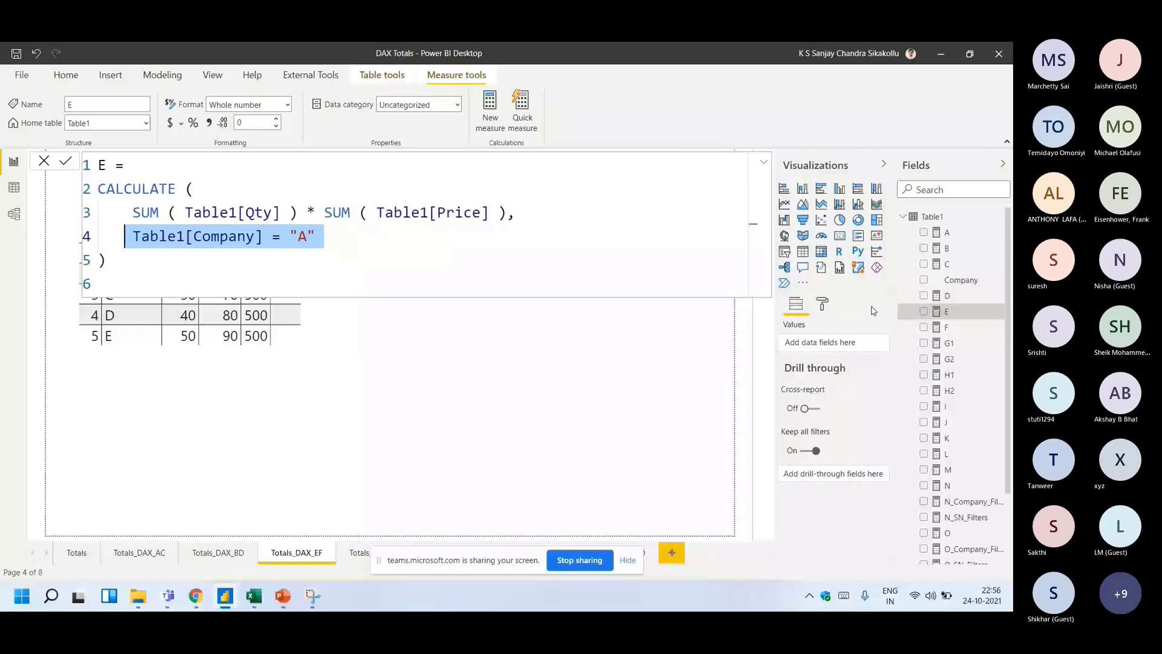
pyautogui.click(947, 328)
pyautogui.doubleClick(163, 237)
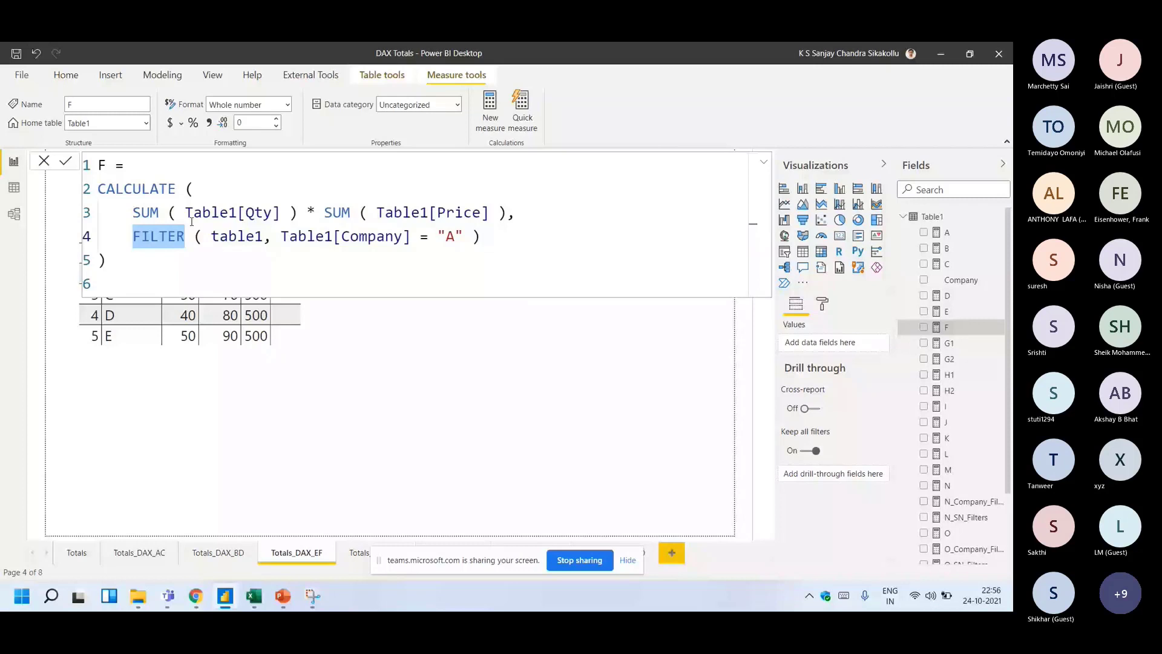
pyautogui.press('Escape')
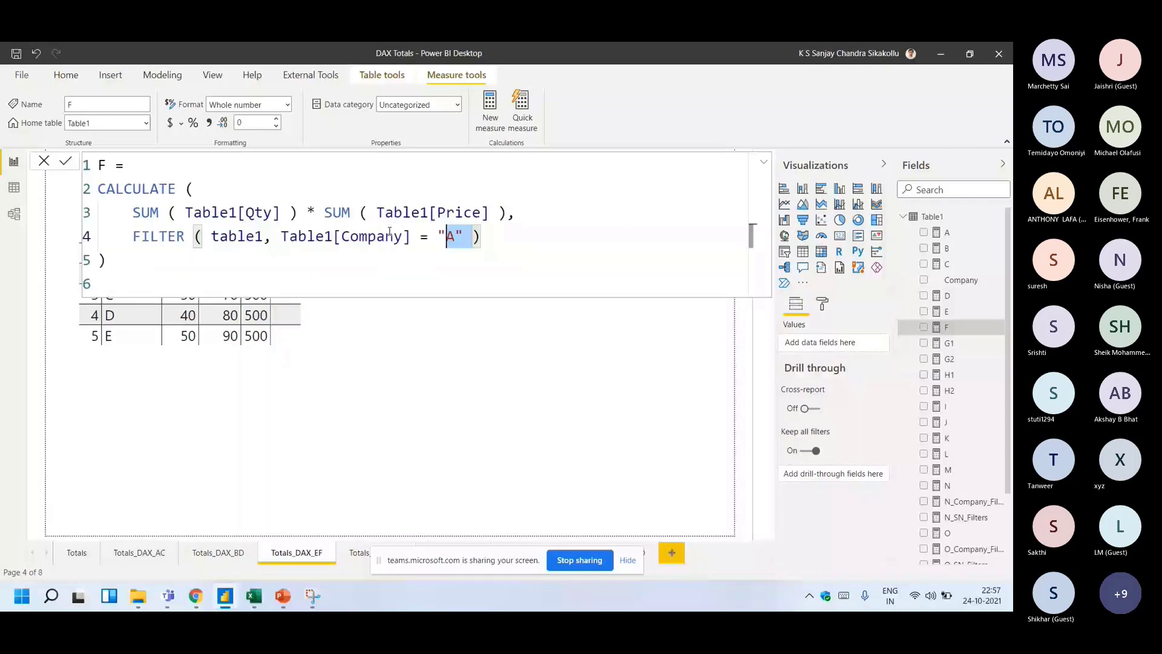
# - Switch to Excel and color the text of the CALCULATE(SUM, Condition) note in cell L90 orange
pyautogui.hotkey('alt', 'Tab')
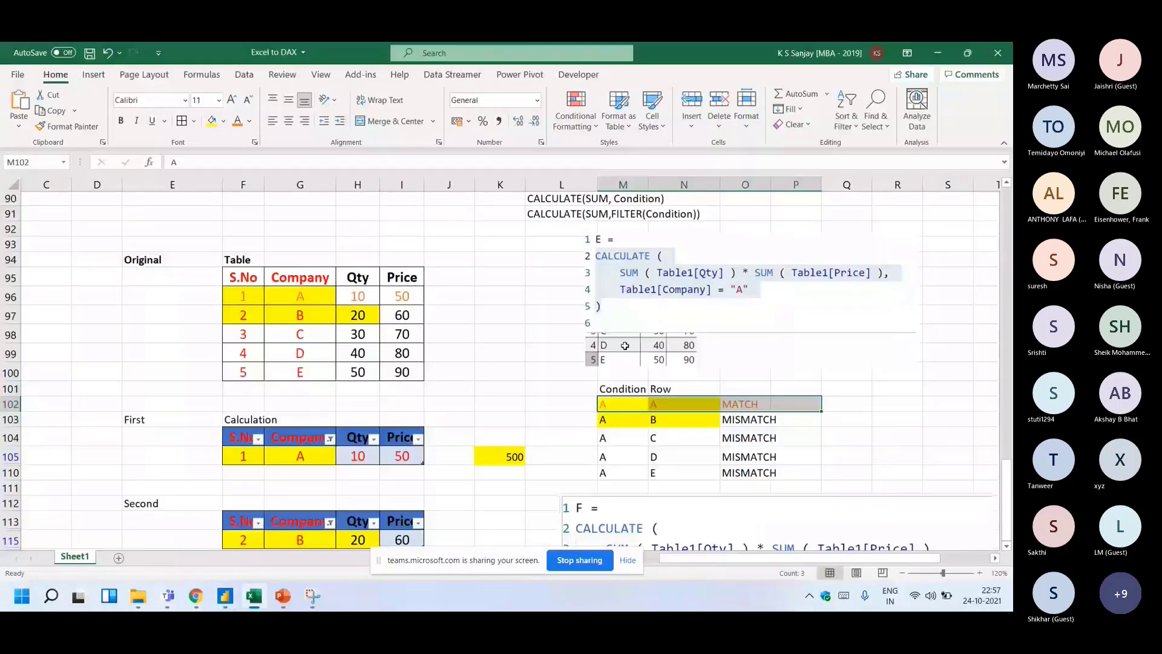
pyautogui.click(561, 199)
pyautogui.click(237, 121)
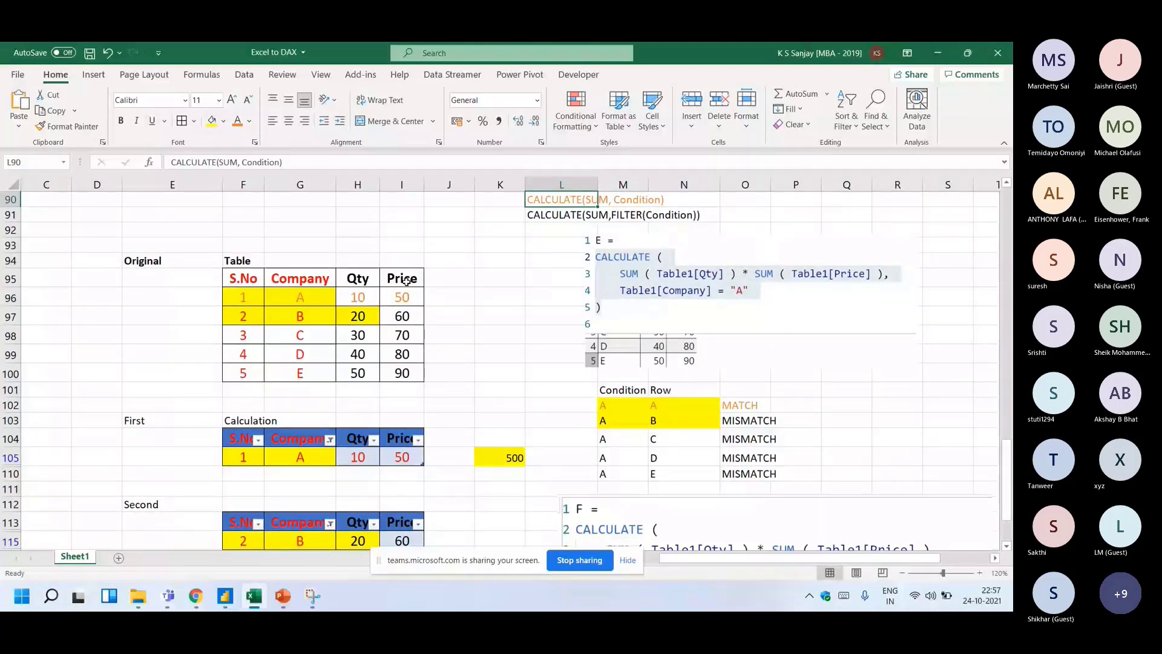
# - Switch to Power BI, review the formulas of measures E and F, close the formula editor and select the table visual
pyautogui.hotkey('alt', 'Tab')
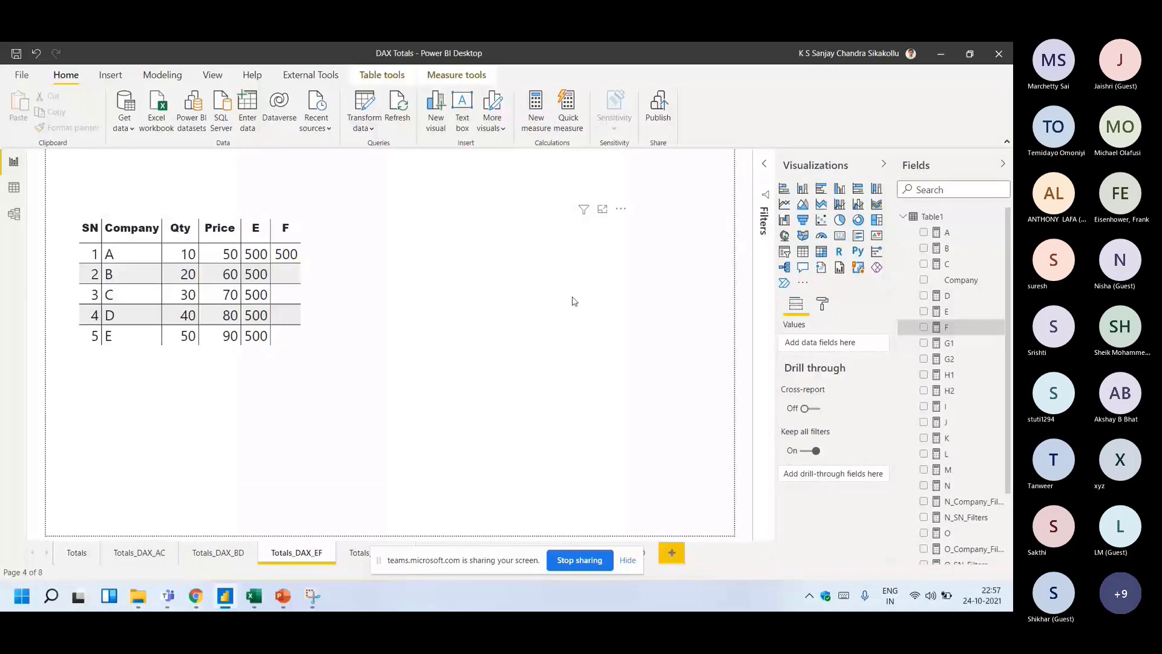
pyautogui.click(947, 311)
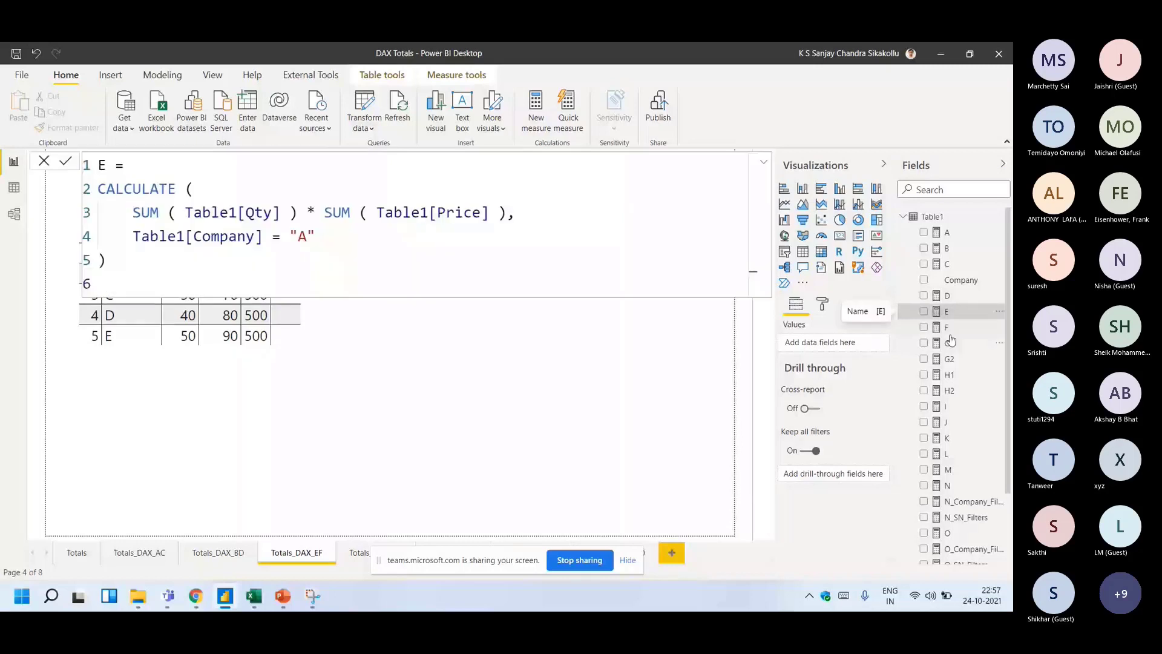
pyautogui.click(948, 328)
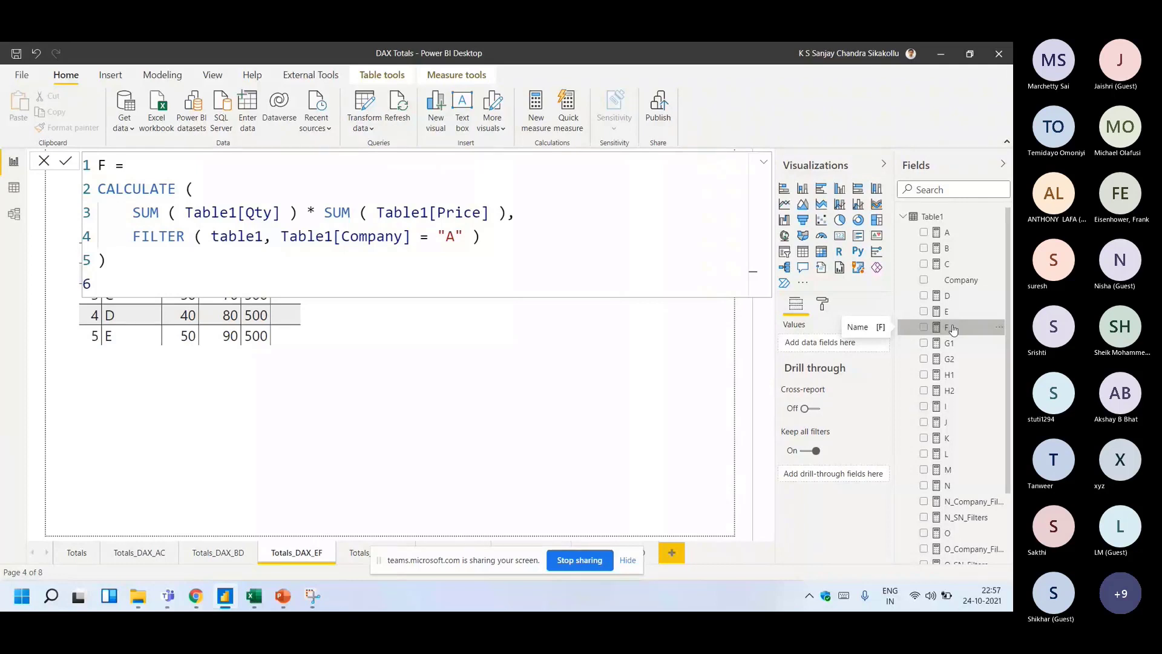
pyautogui.moveTo(497, 239); pyautogui.dragTo(263, 230)
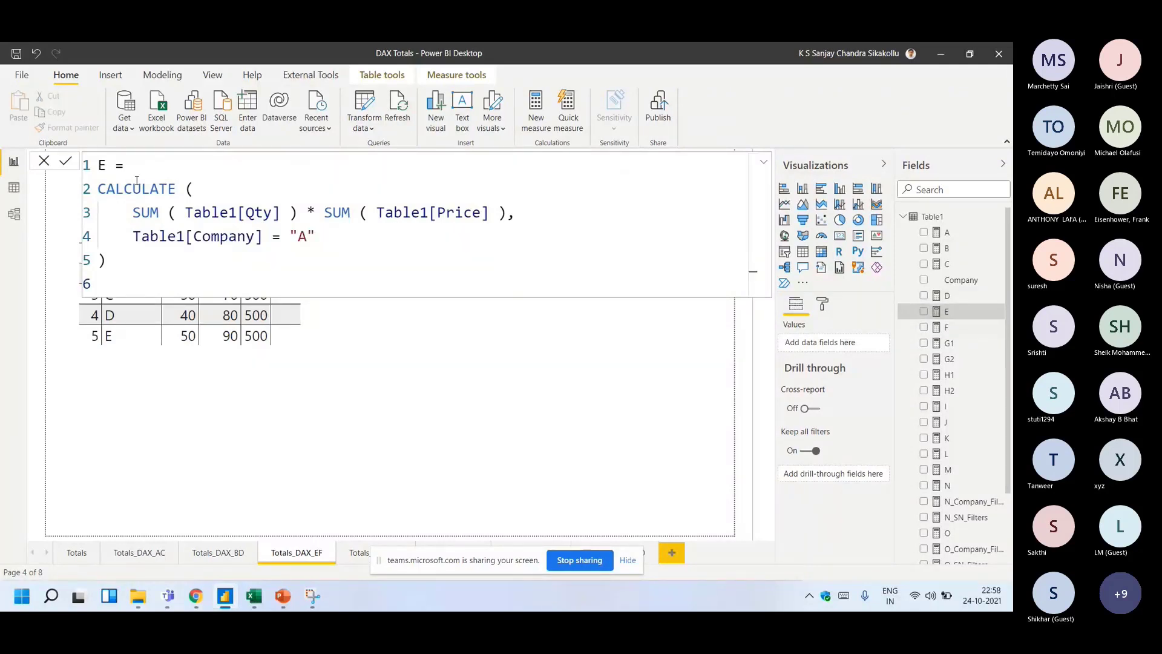
pyautogui.click(41, 162)
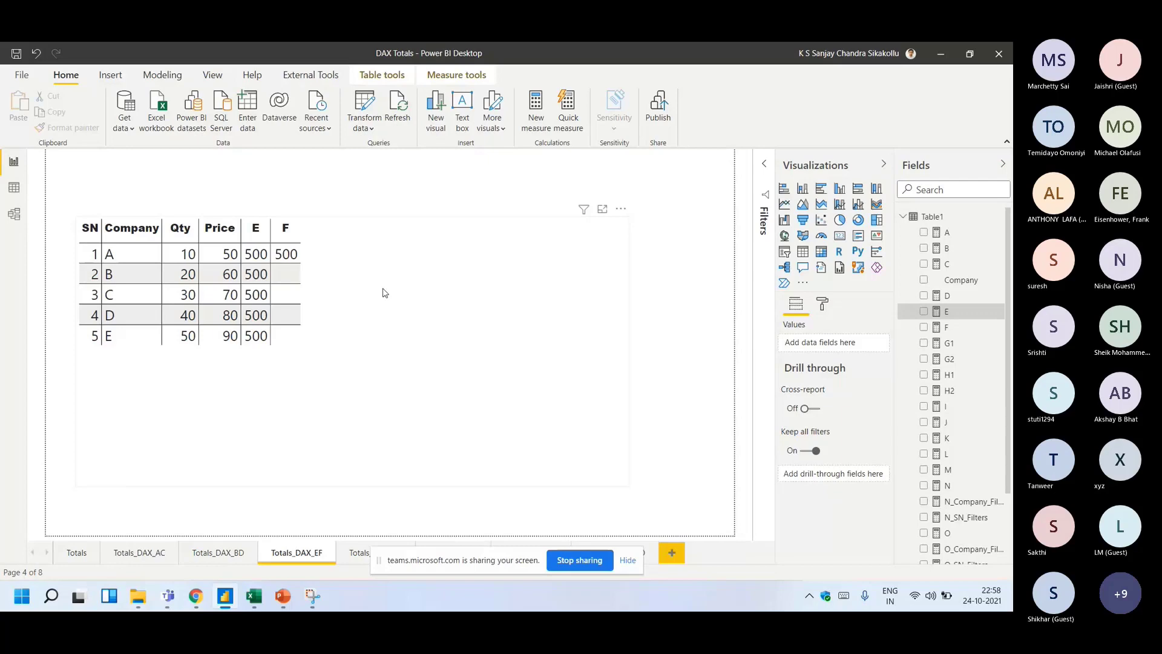
pyautogui.click(383, 293)
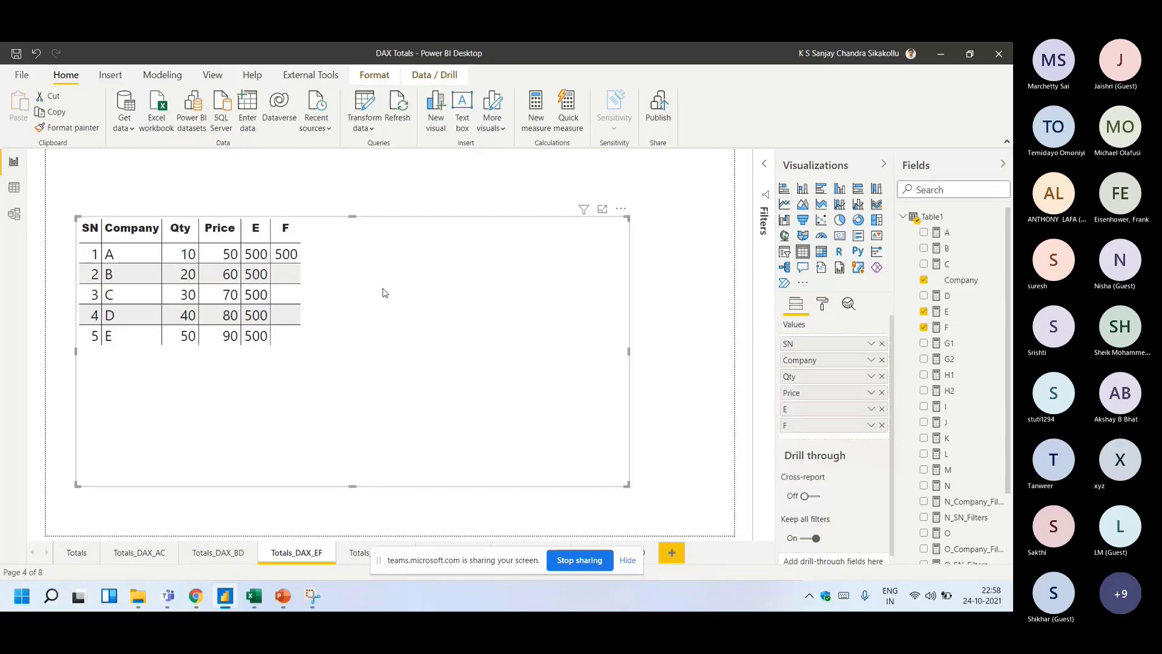
# - Switch to Excel and review the worked calculation tables, from the Remove Filters examples up to the earlier Qty and Price tables
pyautogui.hotkey('alt', 'Tab')
pyautogui.scroll(7, 457, 395)
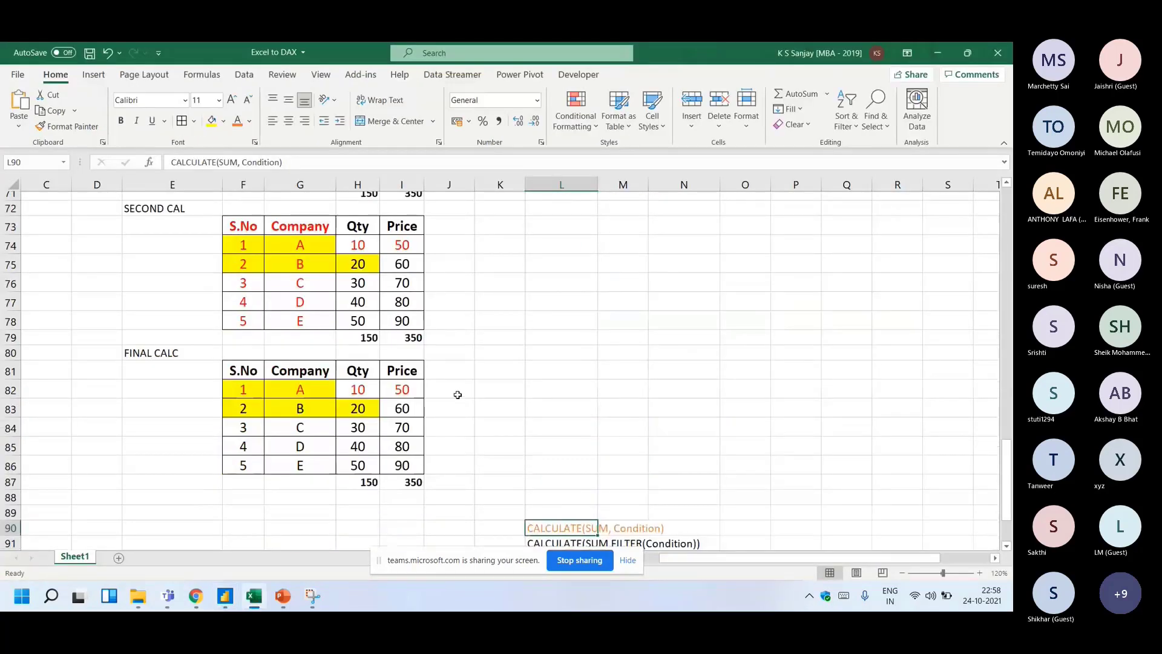
pyautogui.scroll(5, 458, 394)
pyautogui.moveTo(172, 324); pyautogui.dragTo(469, 447)
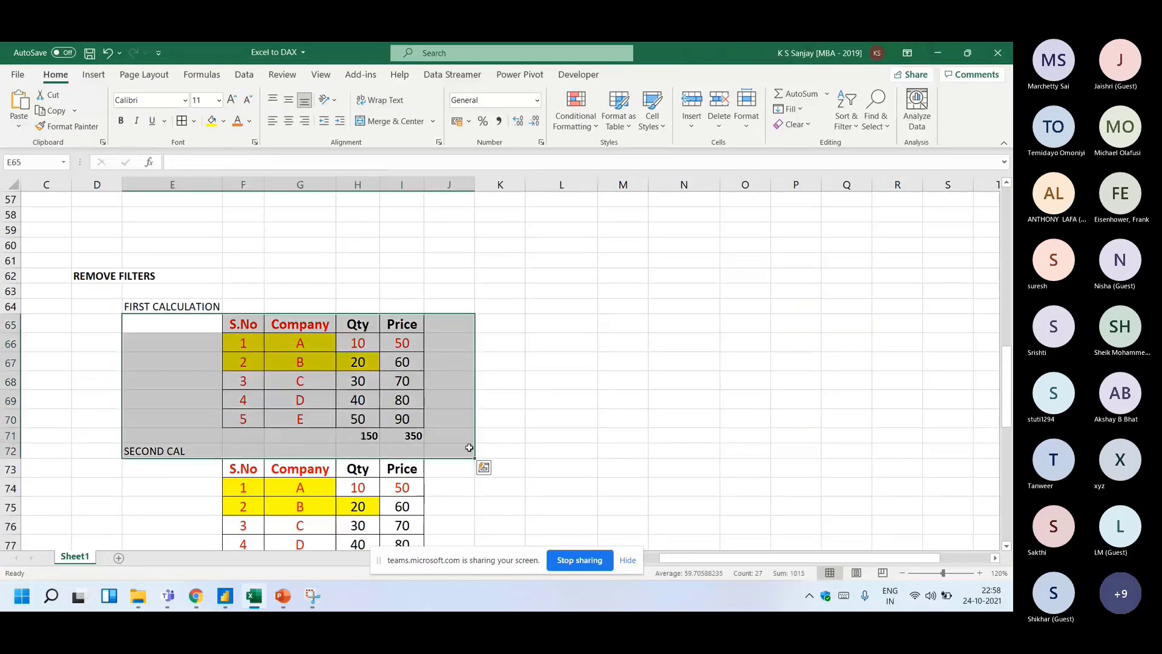
pyautogui.moveTo(244, 324); pyautogui.dragTo(450, 436)
pyautogui.scroll(-3, 207, 325)
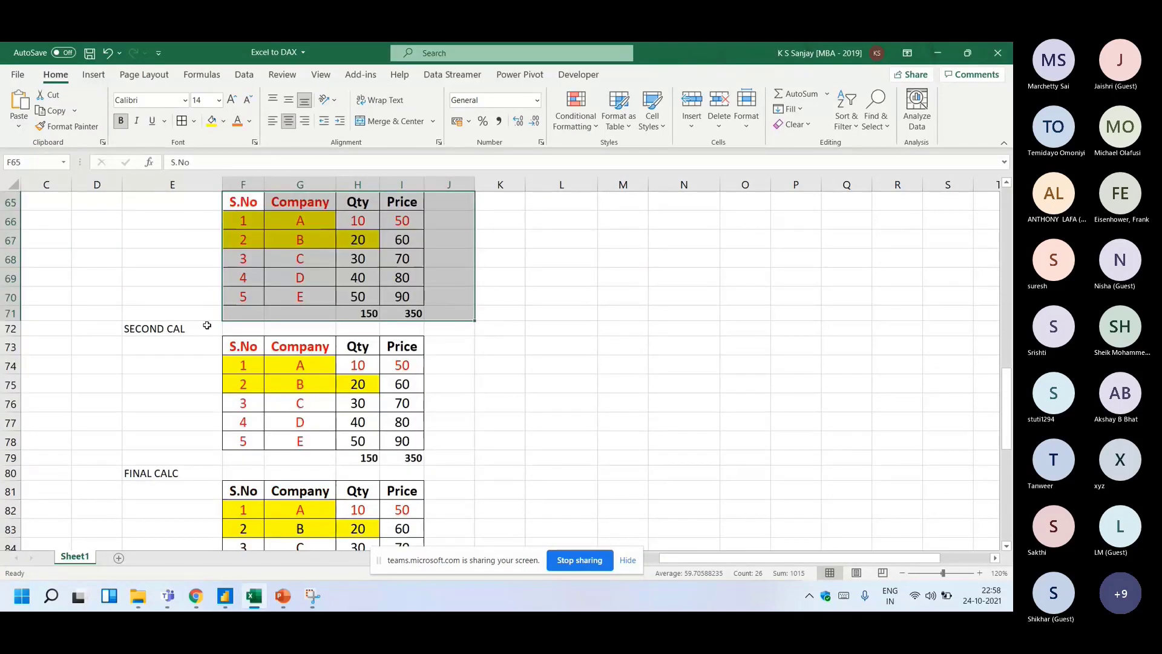
pyautogui.scroll(-4, 207, 325)
pyautogui.moveTo(158, 271); pyautogui.dragTo(466, 418)
pyautogui.scroll(13, 480, 365)
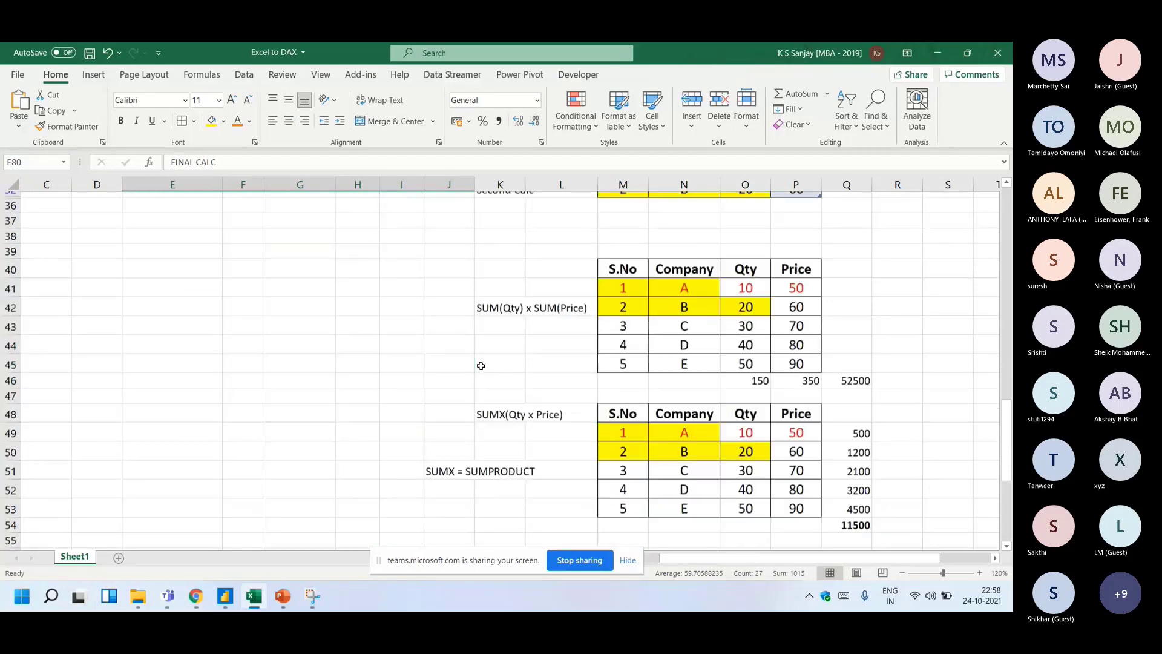
pyautogui.scroll(10, 481, 365)
pyautogui.moveTo(357, 313); pyautogui.dragTo(406, 407)
# - Switch to Power BI and turn on the totals row for the table visual containing measures E and F
pyautogui.click(225, 595)
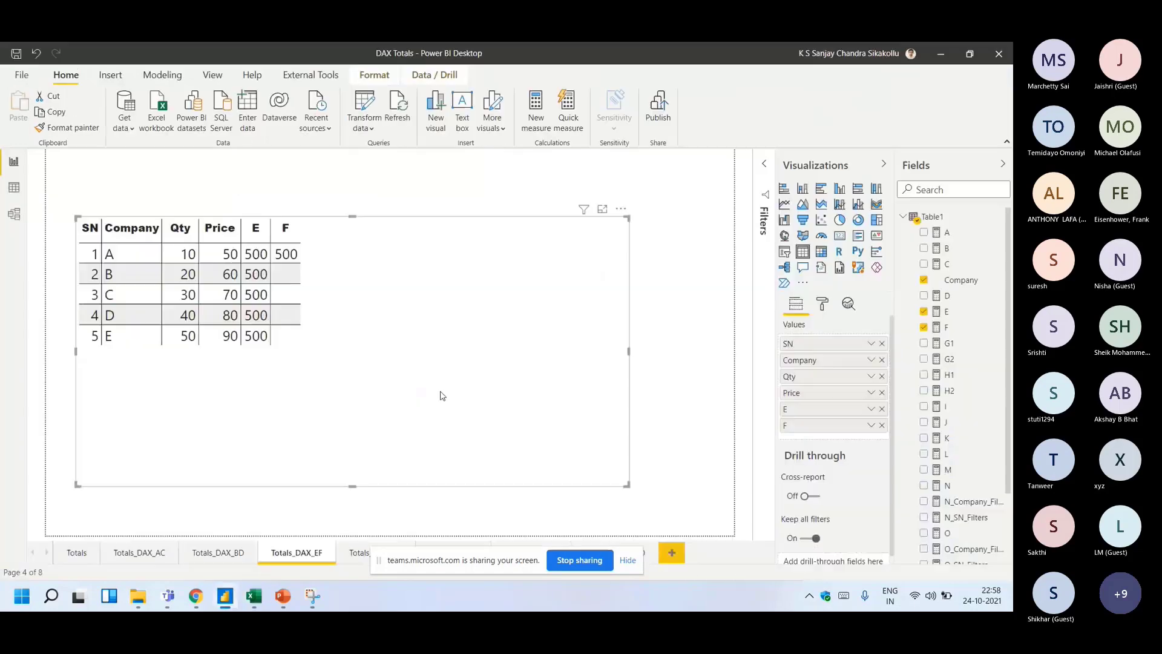
pyautogui.click(821, 305)
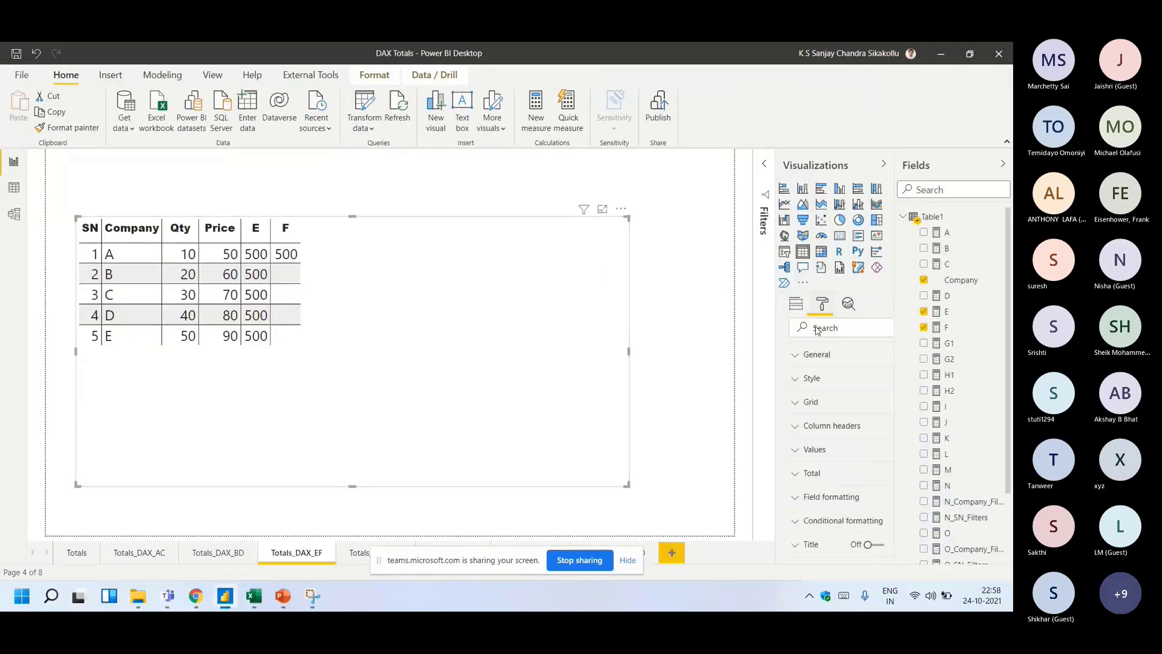
pyautogui.click(808, 475)
pyautogui.click(814, 516)
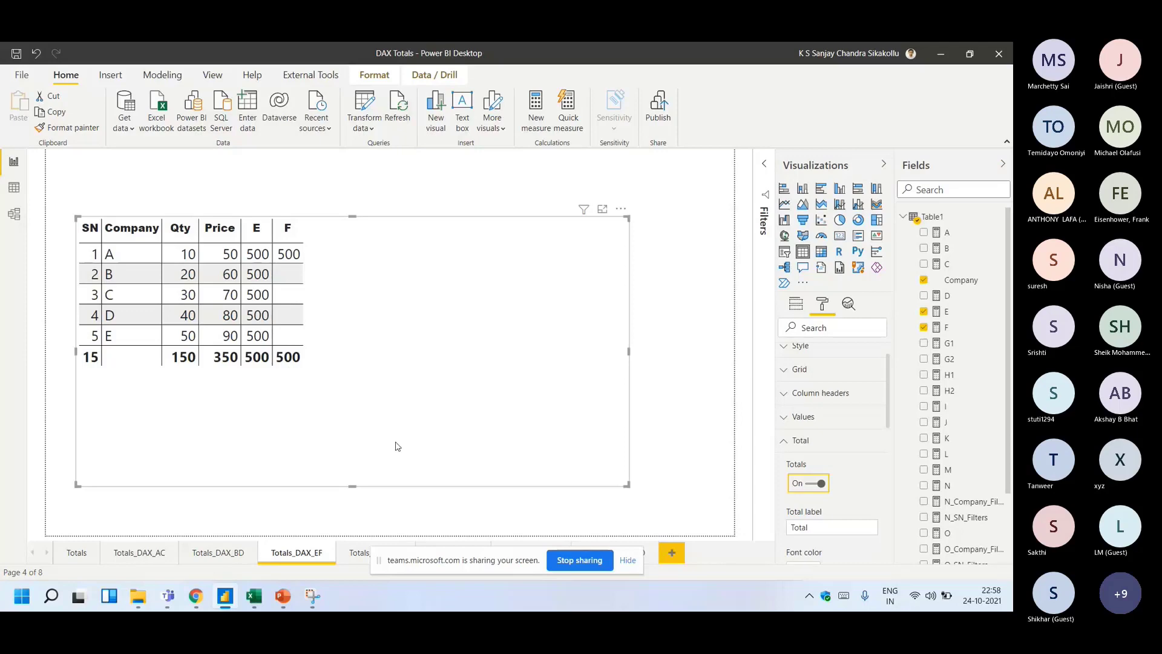
# - Switch to Excel, review the Qty, Price and sales totals in row 17, and return to Power BI
pyautogui.hotkey('alt', 'Tab')
pyautogui.scroll(2, 370, 399)
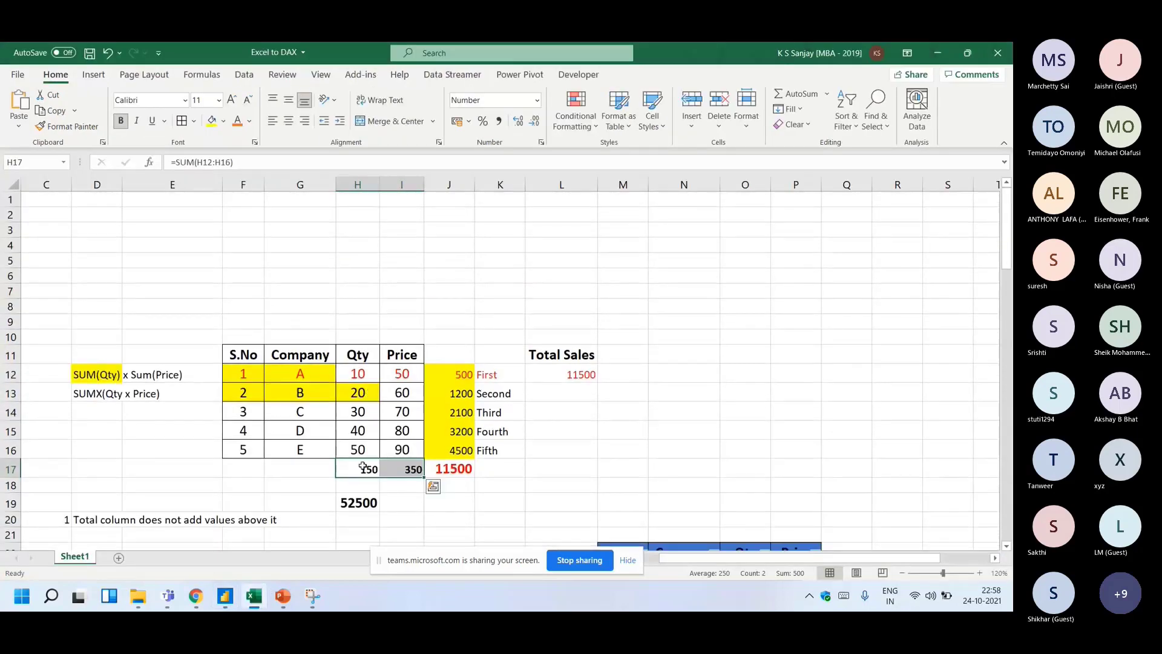
pyautogui.doubleClick(363, 469)
pyautogui.press('Tab')
pyautogui.press('Tab')
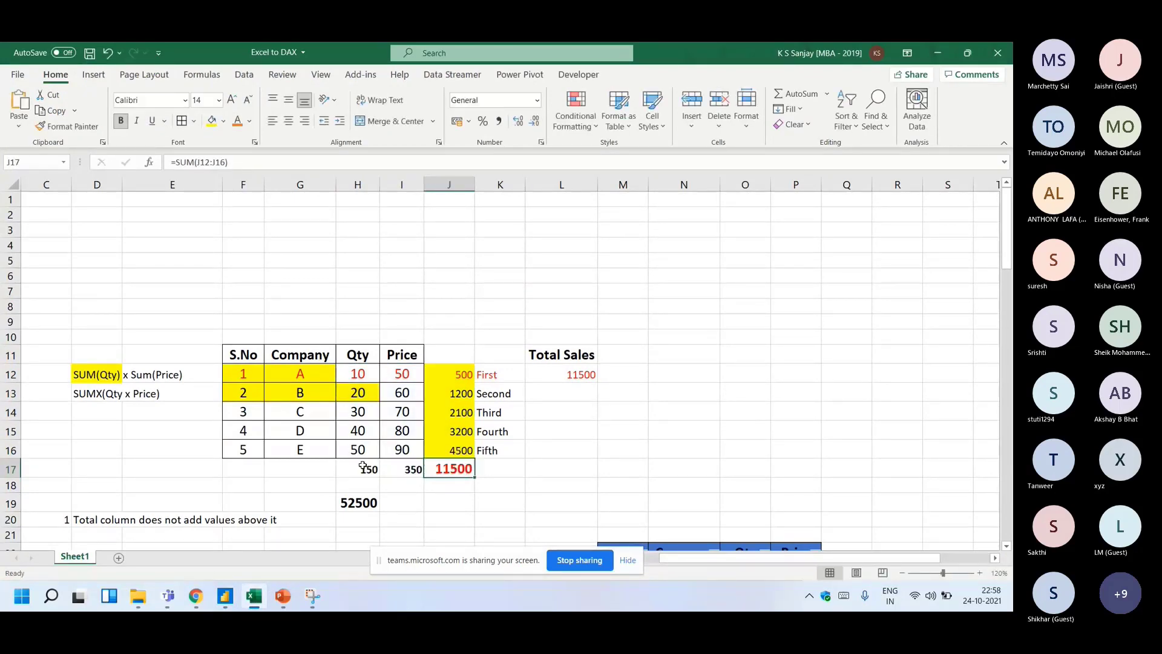
pyautogui.click(224, 595)
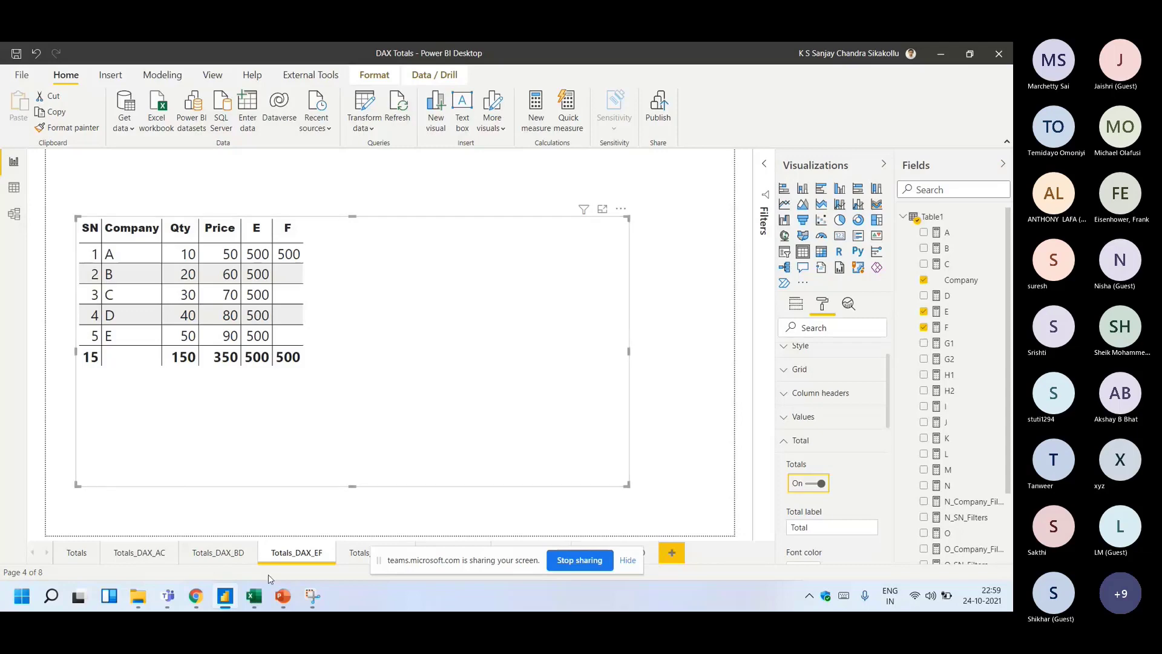
# - Switch to Excel, review the First Calcu and Second Calc filtered tables, and return to Power BI
pyautogui.hotkey('alt', 'Tab')
pyautogui.scroll(-5, 356, 310)
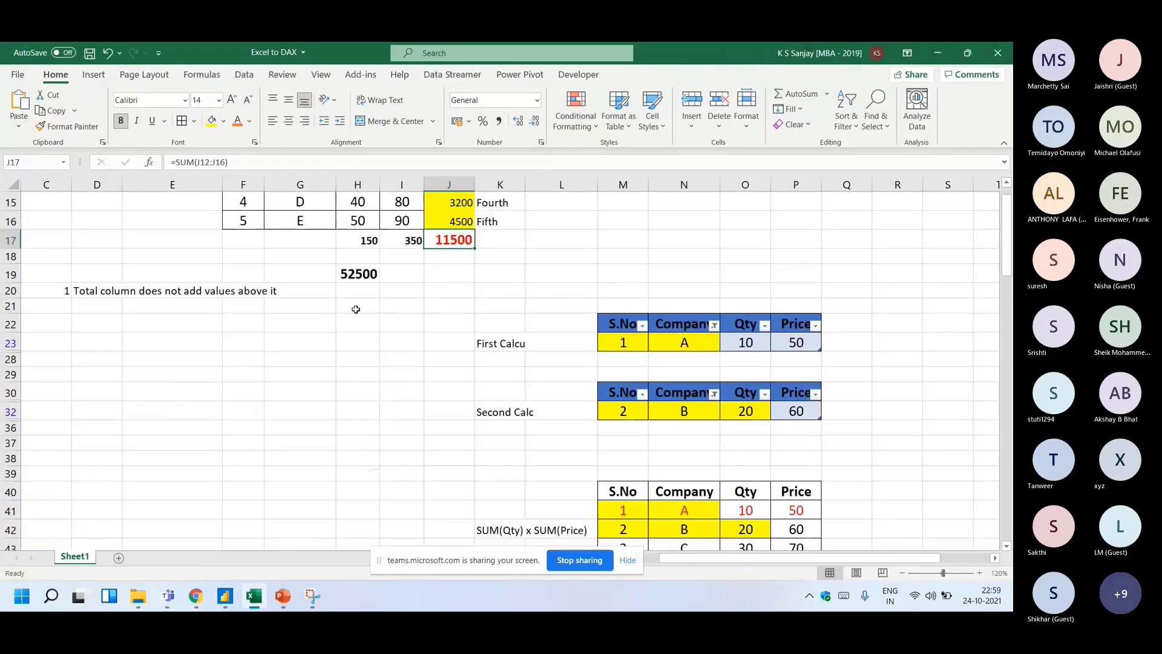
pyautogui.moveTo(574, 311); pyautogui.dragTo(859, 362)
pyautogui.moveTo(500, 392); pyautogui.dragTo(874, 446)
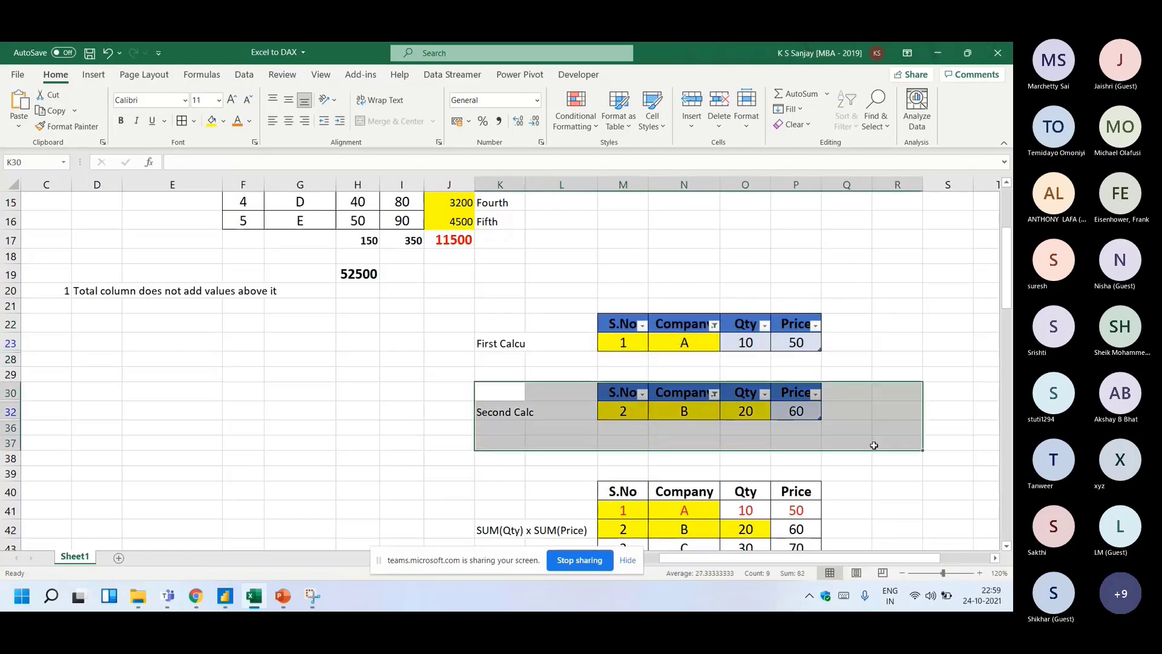
pyautogui.click(502, 393)
pyautogui.hotkey('alt', 'Tab')
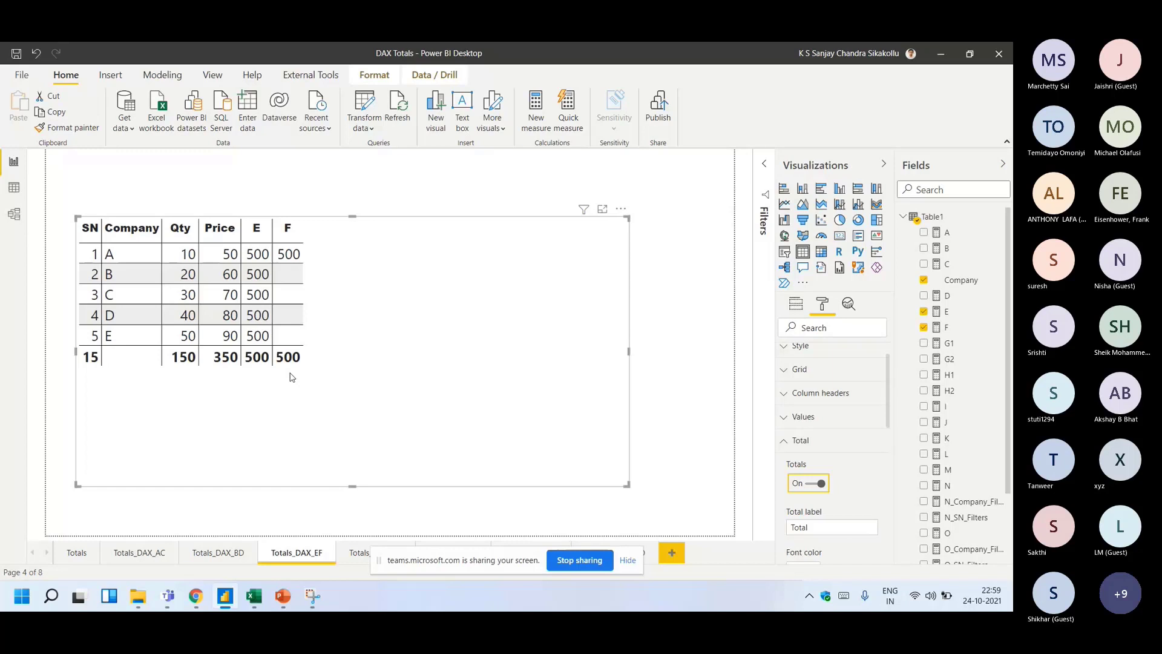
# - Move the screen-sharing bar off the report's page names and reselect the table visual
pyautogui.moveTo(442, 558); pyautogui.dragTo(435, 588)
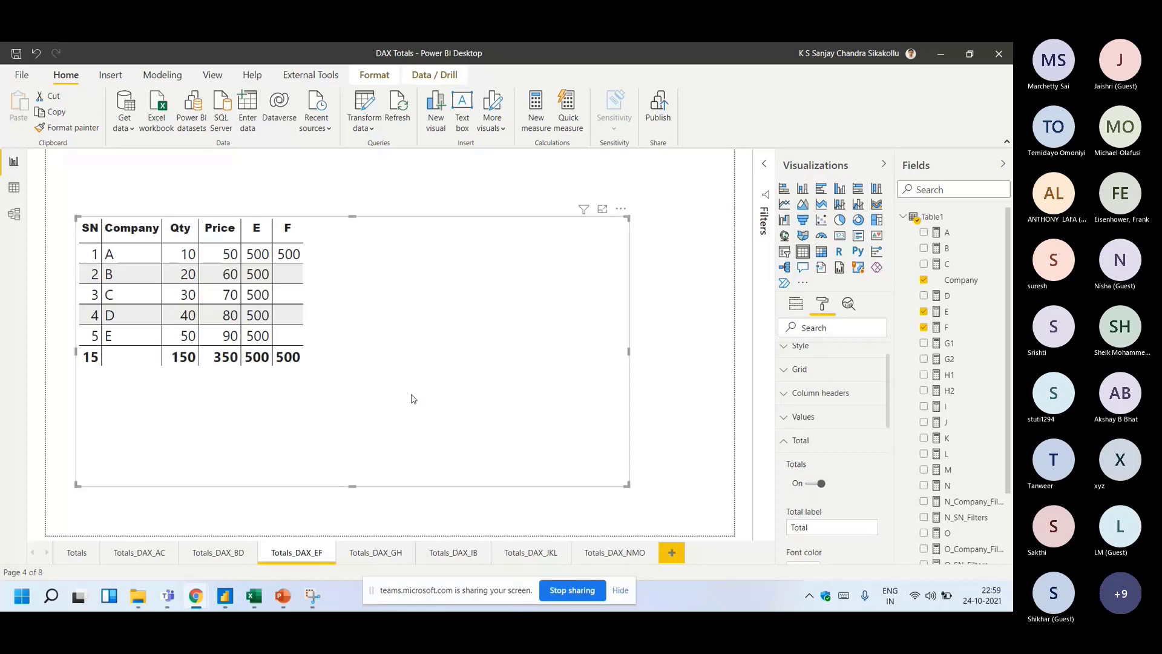
pyautogui.click(363, 508)
pyautogui.click(374, 434)
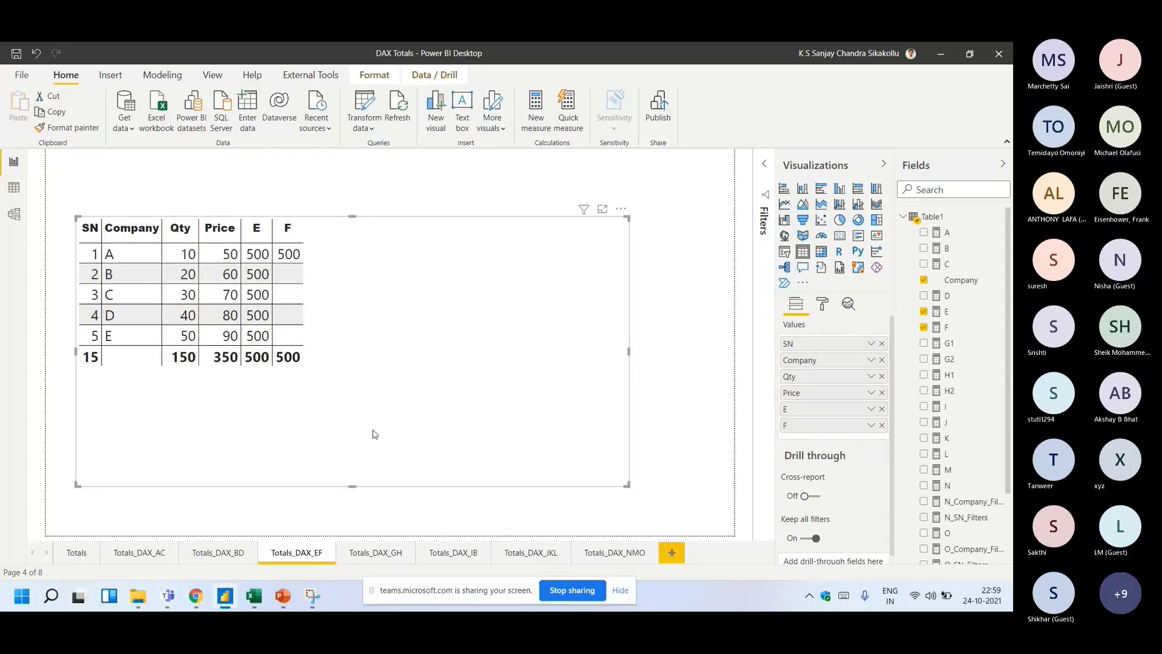
# - Open the Totals_DAX_GH page and review measure G1's CALCULATE, SUMX and Company "A" or "C" condition
pyautogui.click(374, 553)
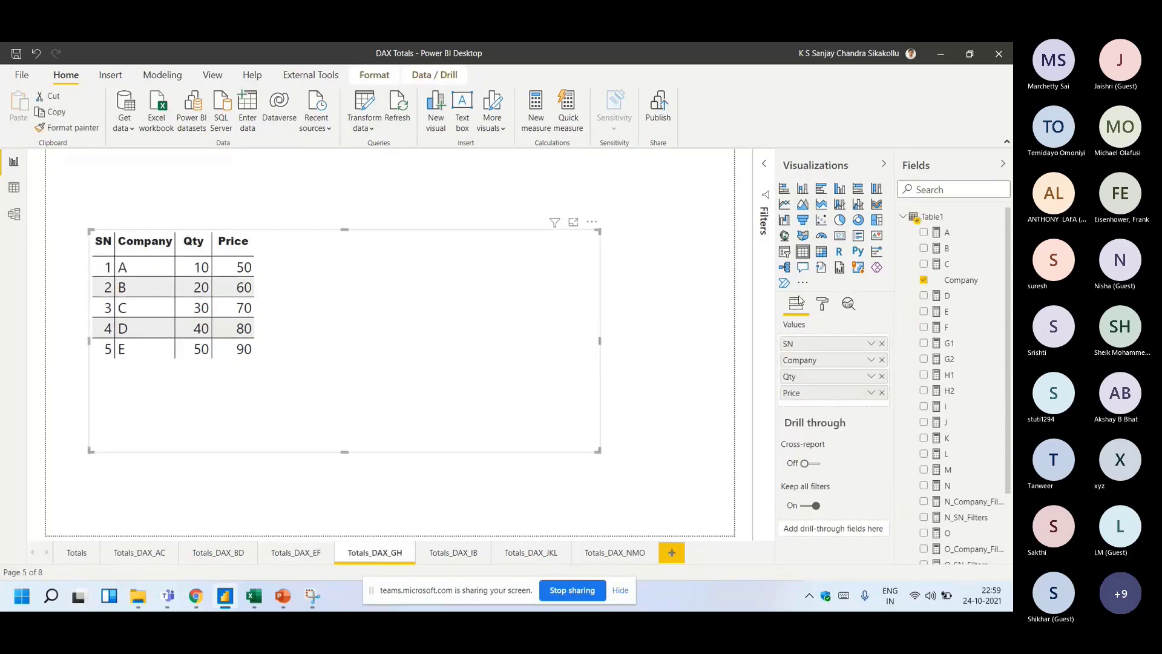
pyautogui.click(951, 344)
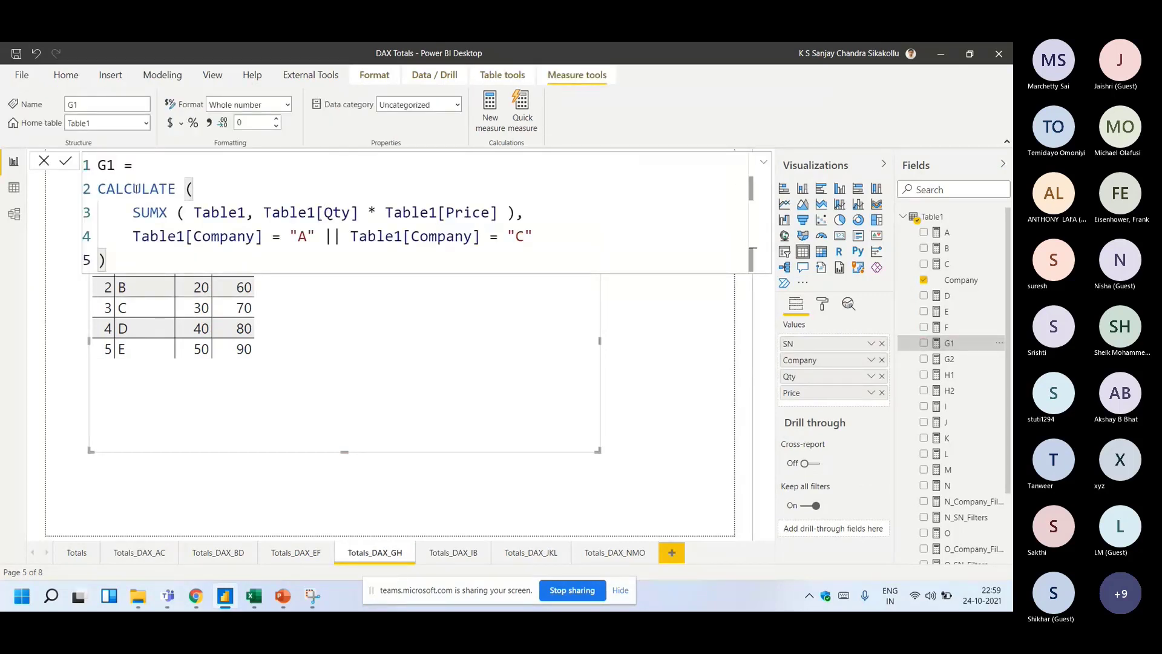
pyautogui.moveTo(98, 189); pyautogui.dragTo(194, 189)
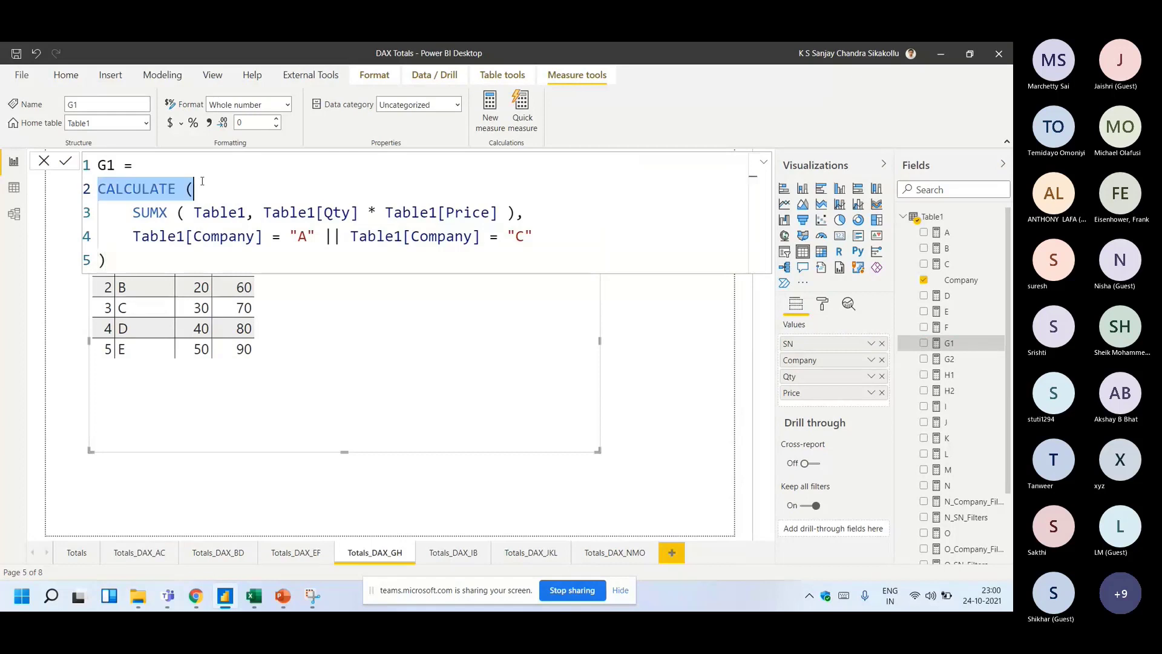
pyautogui.moveTo(132, 212); pyautogui.dragTo(184, 213)
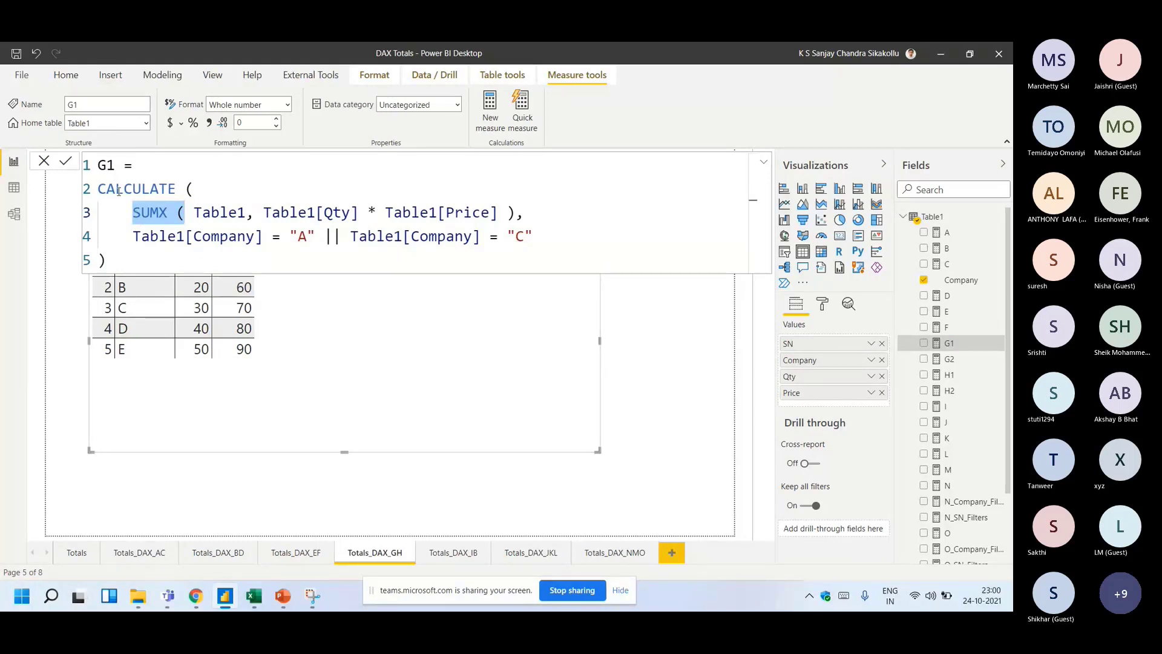
pyautogui.moveTo(133, 236); pyautogui.dragTo(552, 244)
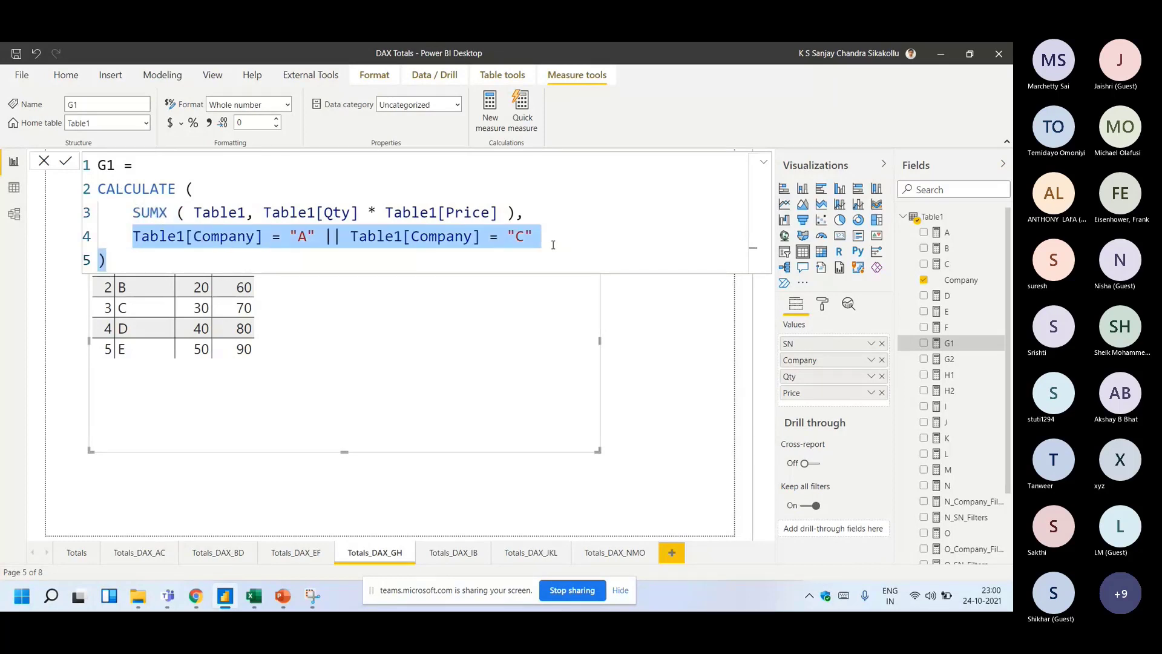
pyautogui.moveTo(341, 237); pyautogui.dragTo(321, 237)
pyautogui.click(322, 237)
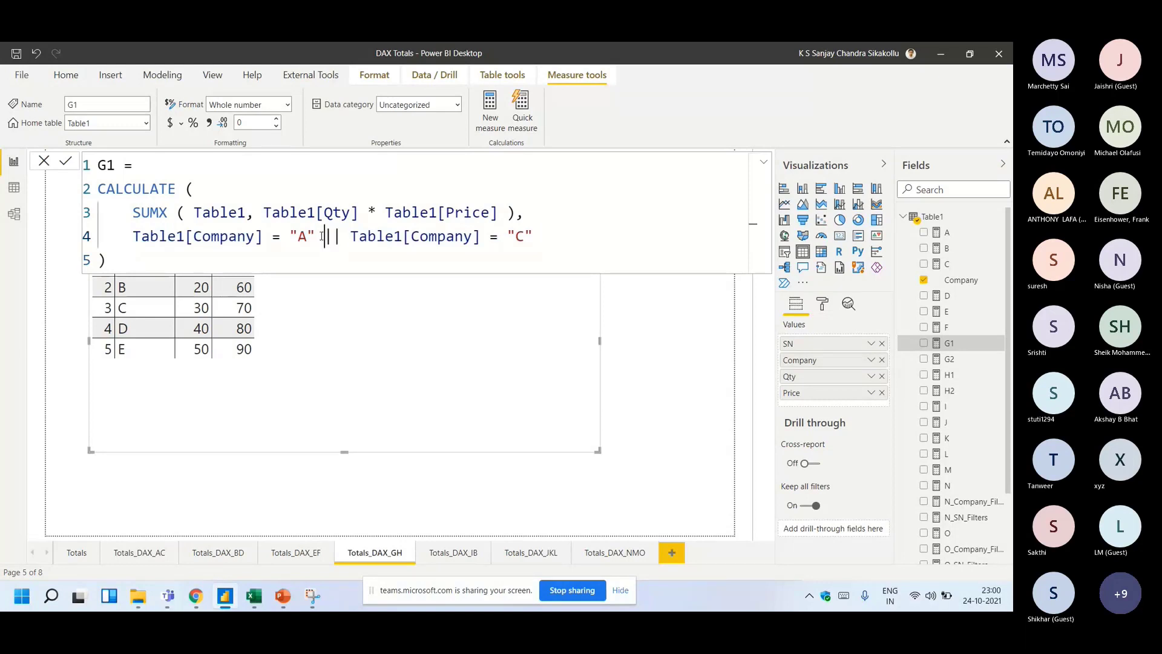
# - Close the formula editor and add measure G1 to the table visual
pyautogui.click(65, 159)
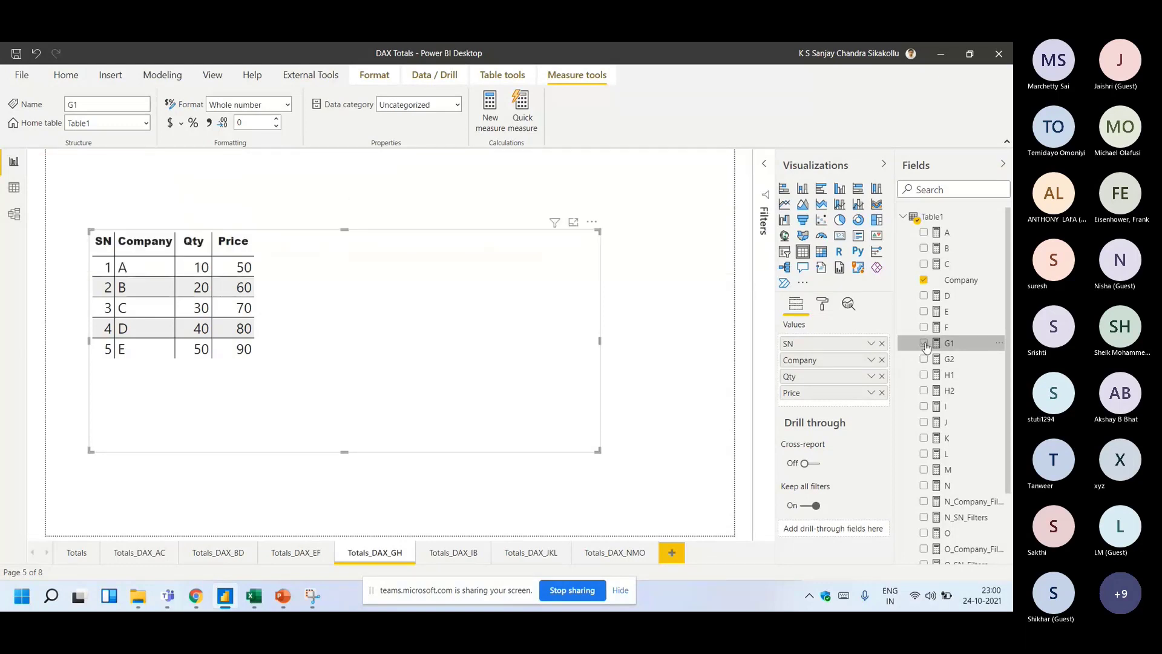
pyautogui.click(924, 343)
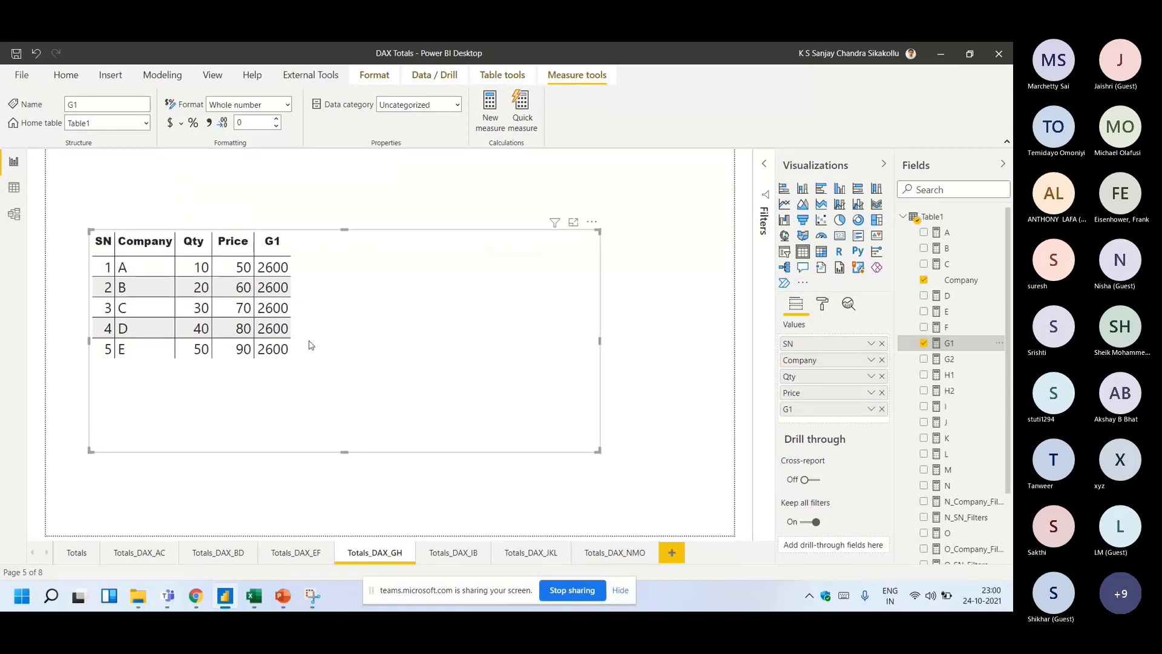
# - Reopen measure G1's formula, review its Company condition and close the formula editor again
pyautogui.click(949, 344)
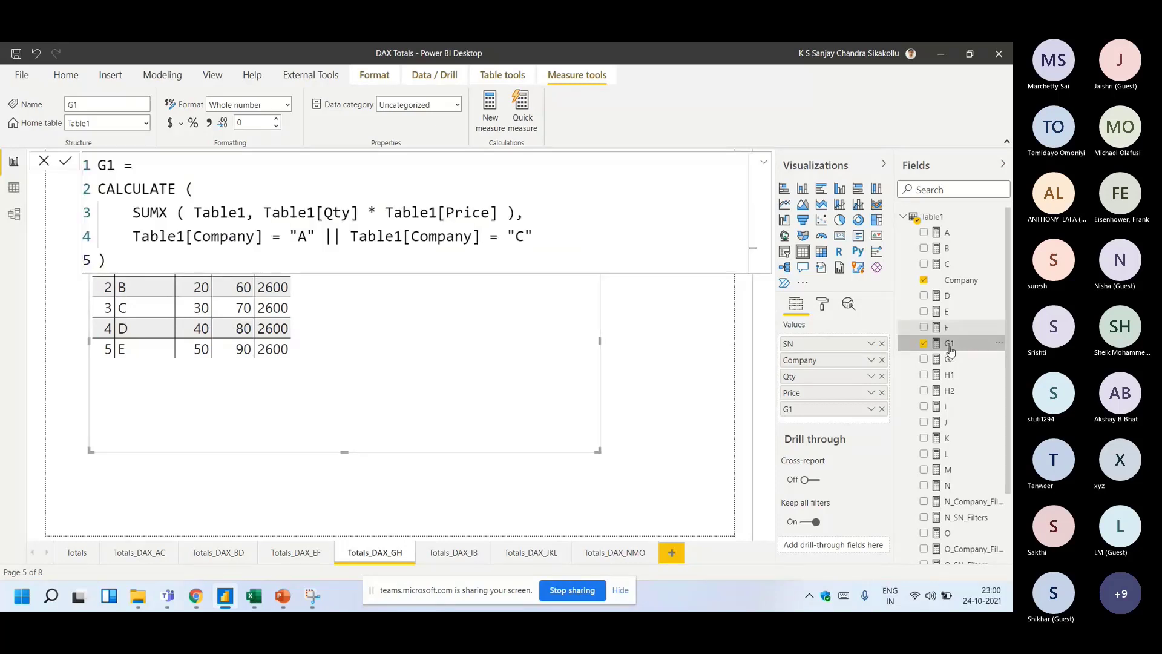
pyautogui.moveTo(127, 236); pyautogui.dragTo(551, 233)
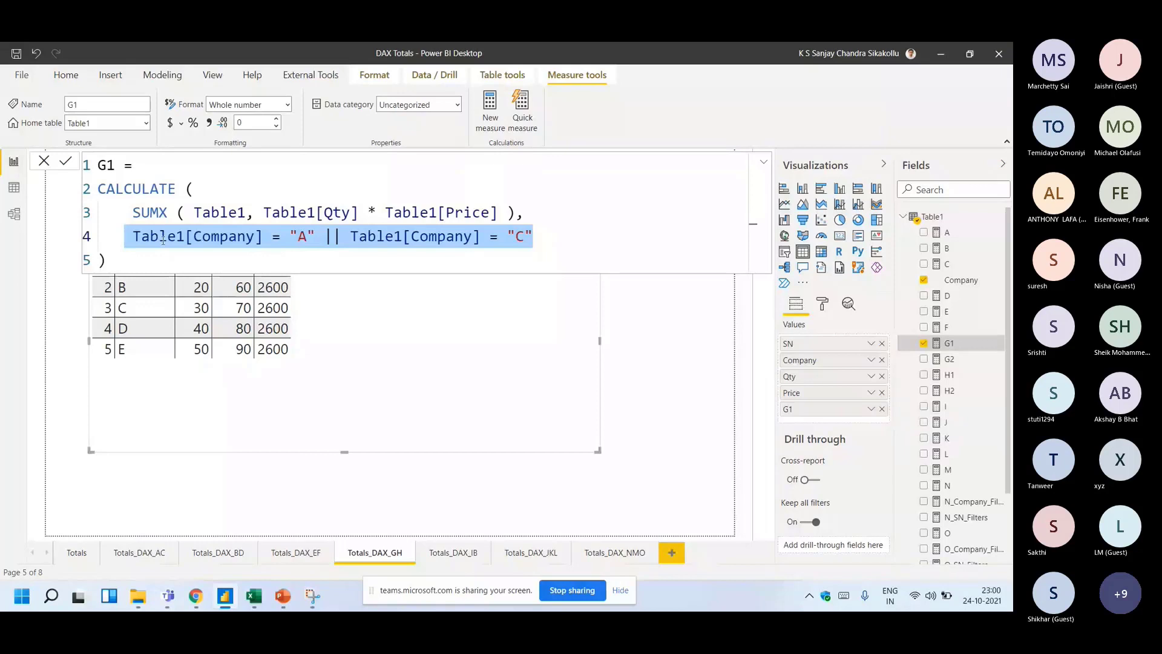
pyautogui.click(511, 303)
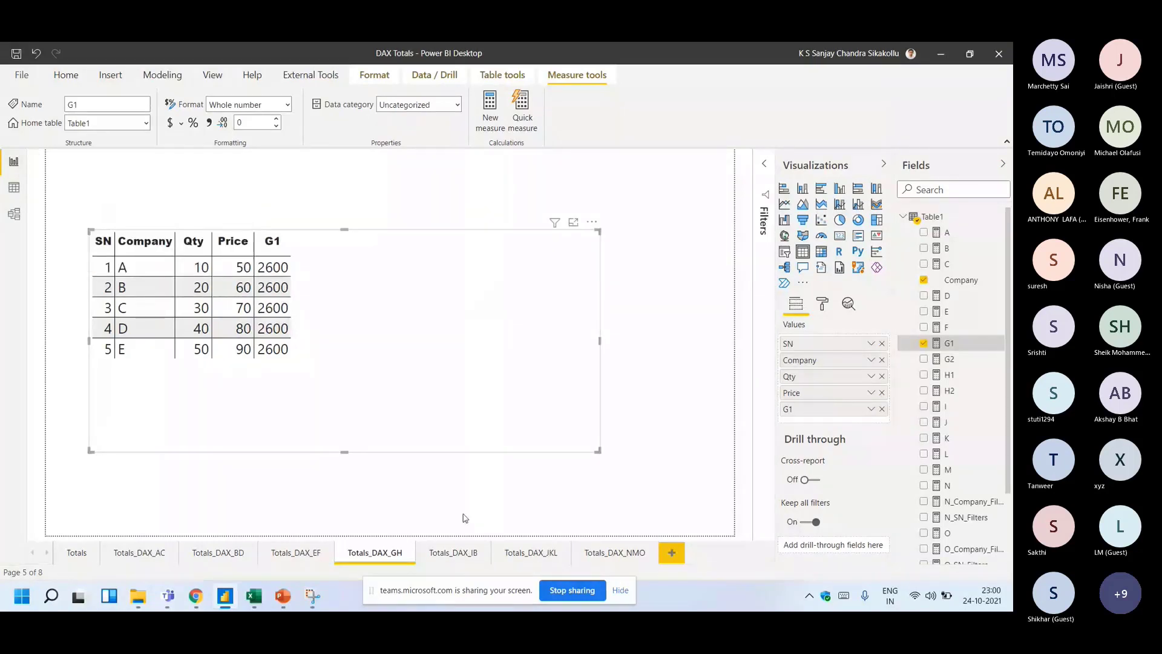
# - Switch to Excel, copy the S.No, Company, Qty and Price range F11:I16 to F128 and format it as a table
pyautogui.click(254, 596)
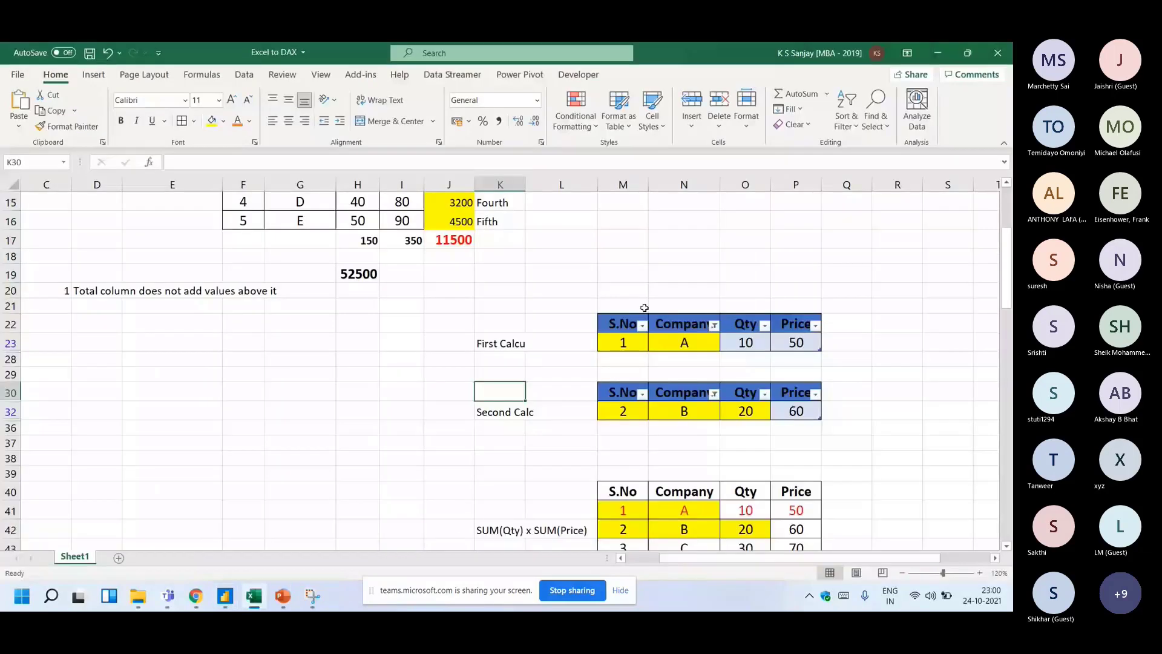
pyautogui.scroll(2, 242, 247)
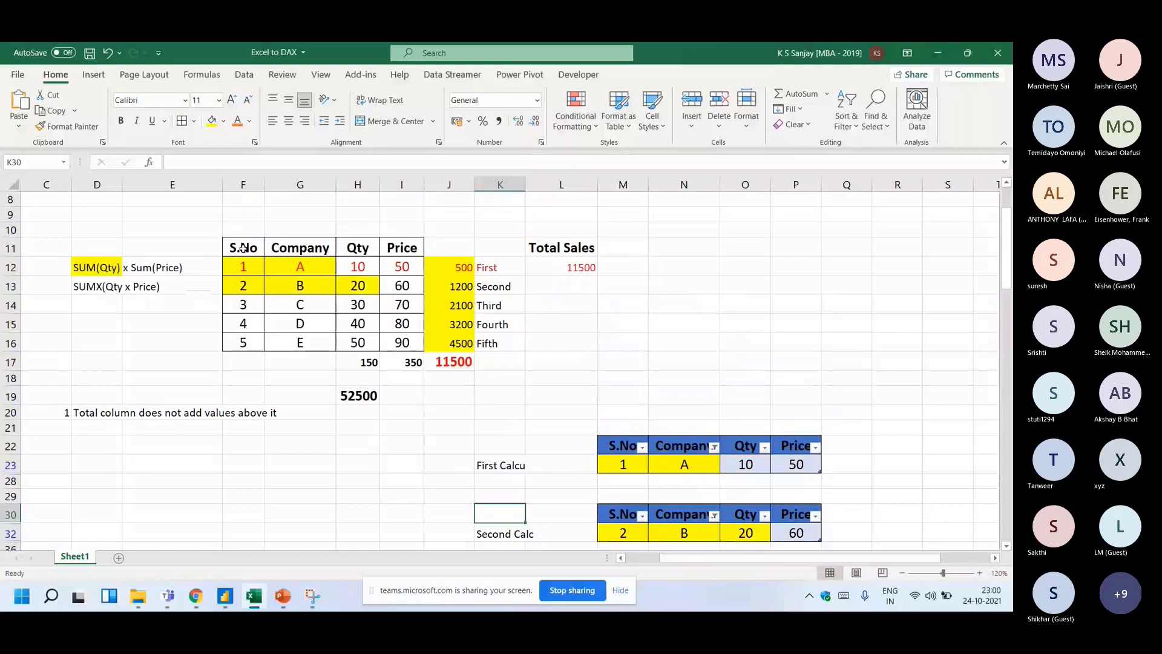
pyautogui.moveTo(243, 247); pyautogui.dragTo(384, 335)
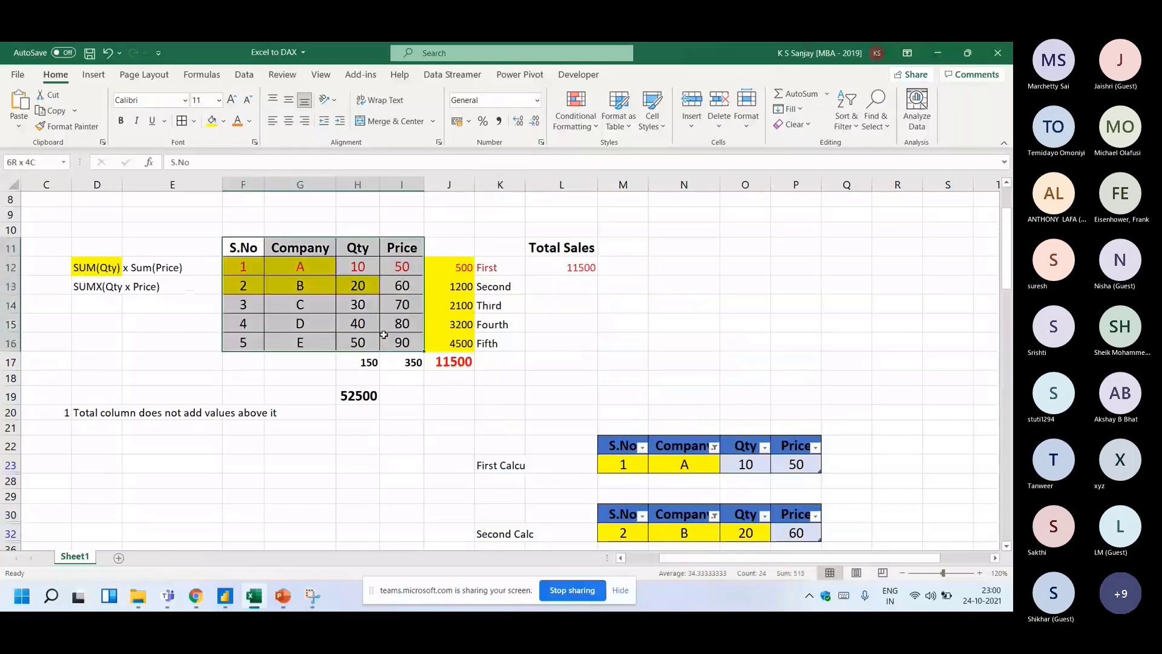
pyautogui.hotkey('ctrl', 'c')
pyautogui.scroll(-20, 232, 265)
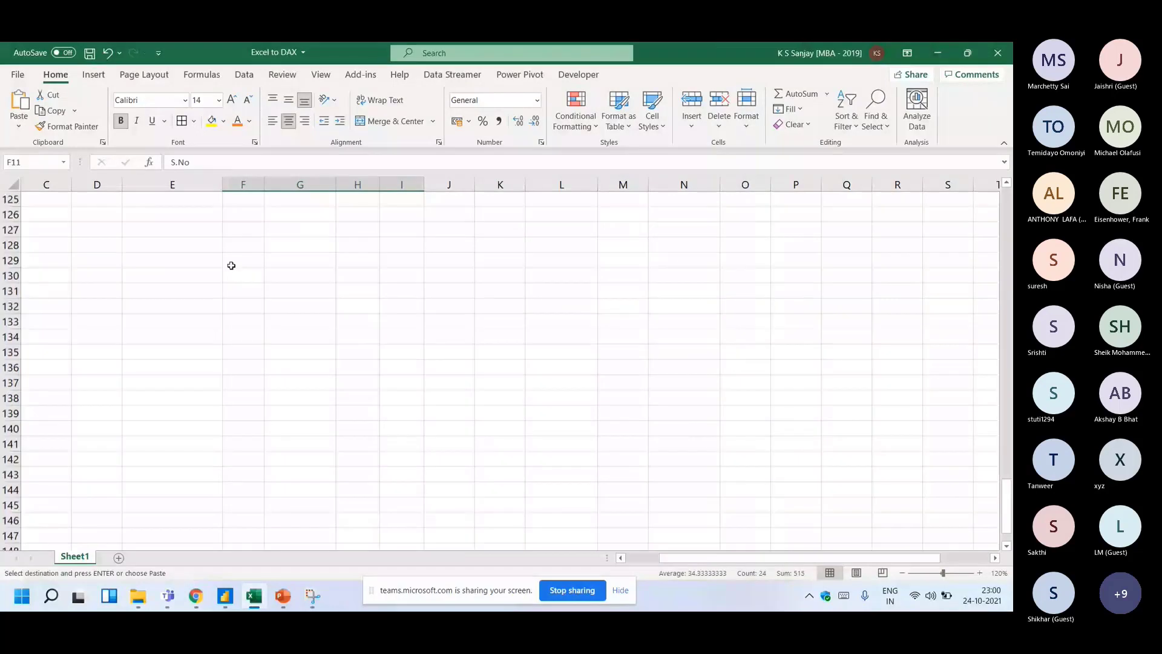
# - Filter the Company column of the table at F128 to A and C, and note SUMX in cell K131
pyautogui.click(330, 250)
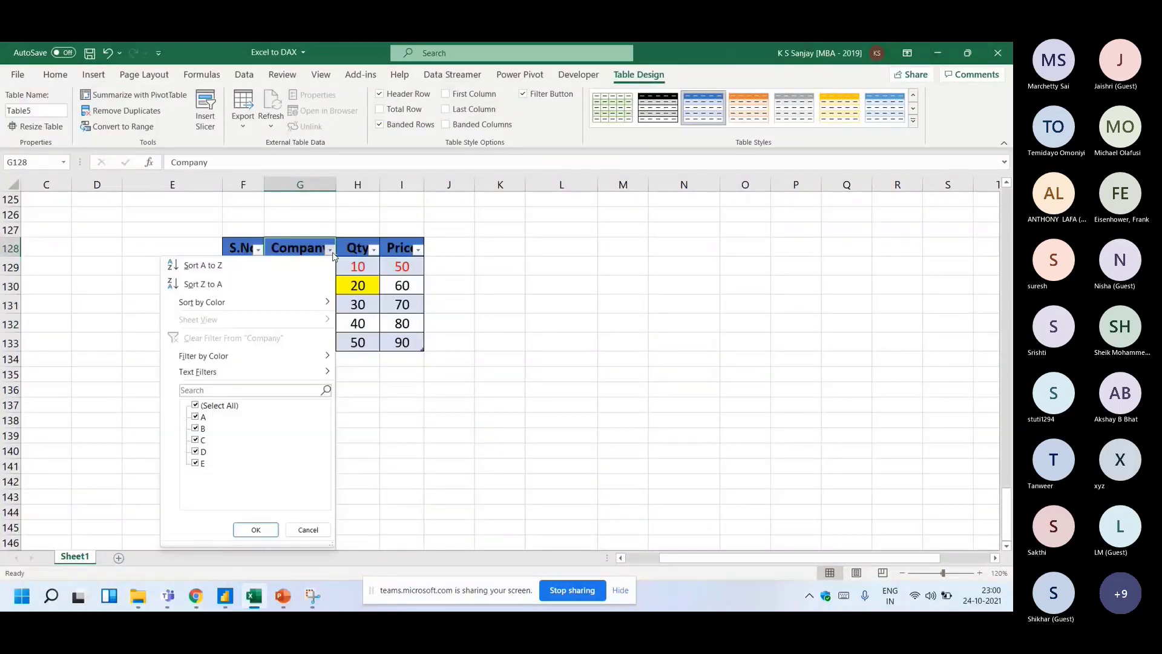
pyautogui.click(196, 405)
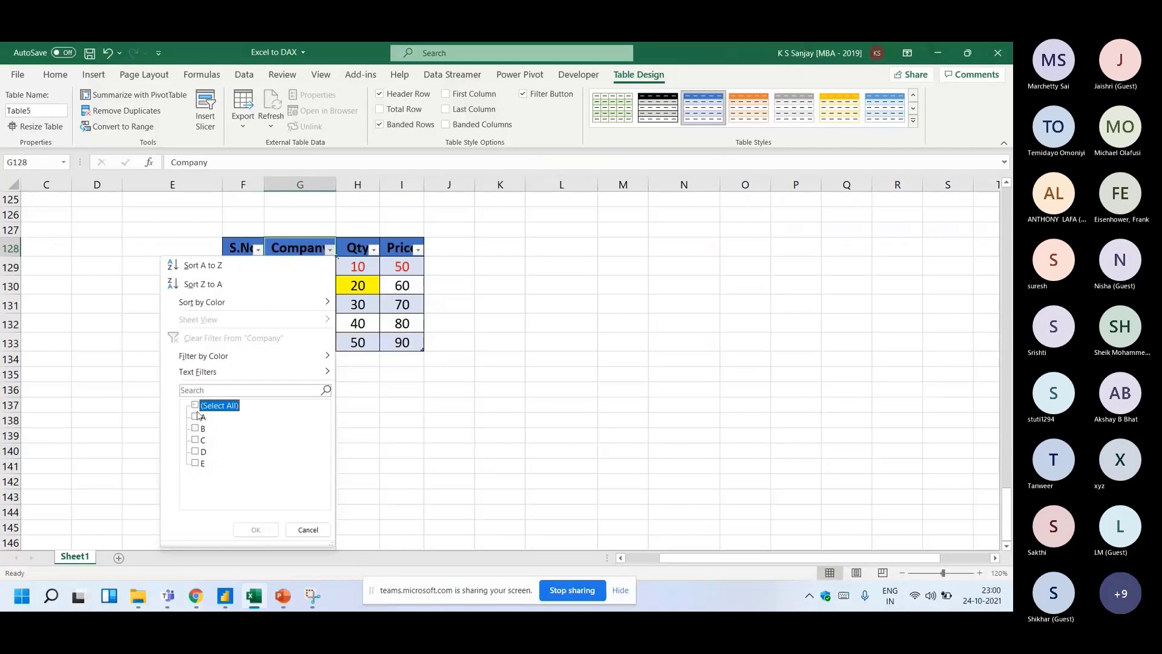
pyautogui.click(195, 416)
pyautogui.click(195, 440)
pyautogui.click(256, 530)
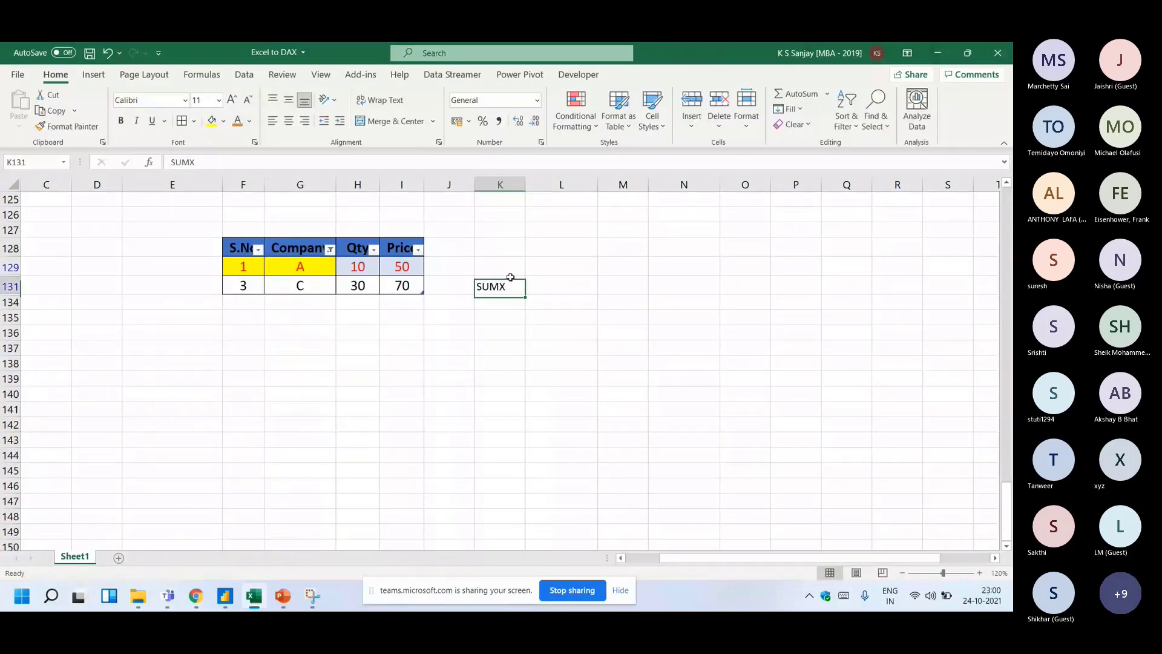
# - Try calculating Qty times Price in cell J135 with SUMPRODUCT over H129:H131 and I129:I131
pyautogui.press('Up')
pyautogui.press('Left')
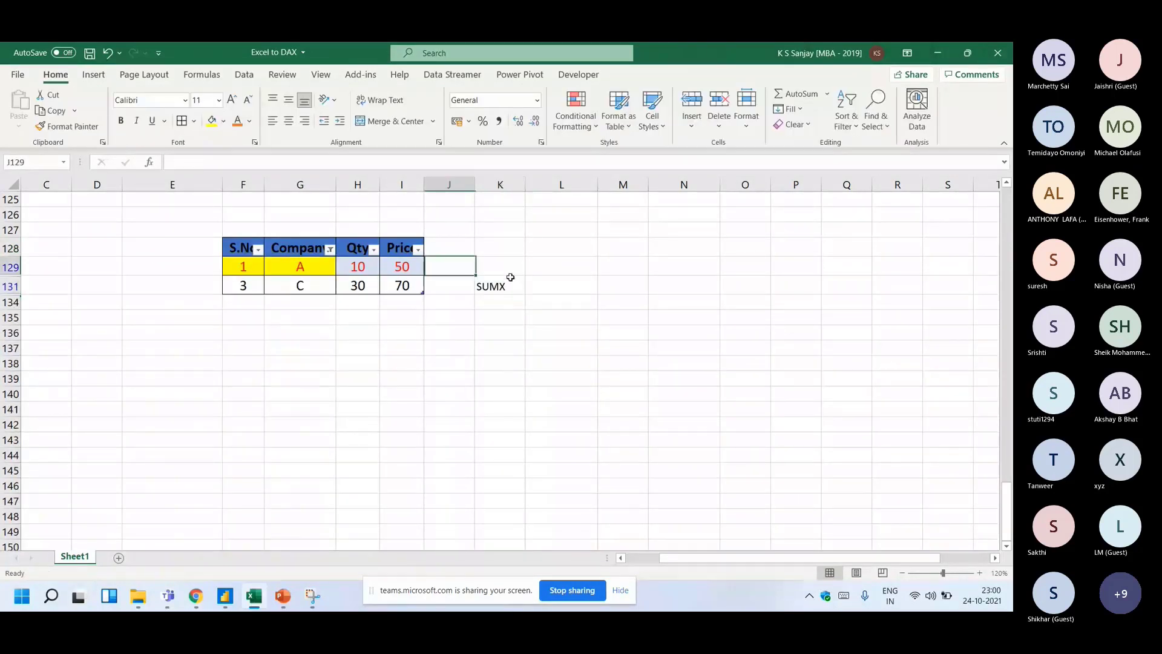
pyautogui.press('Down')
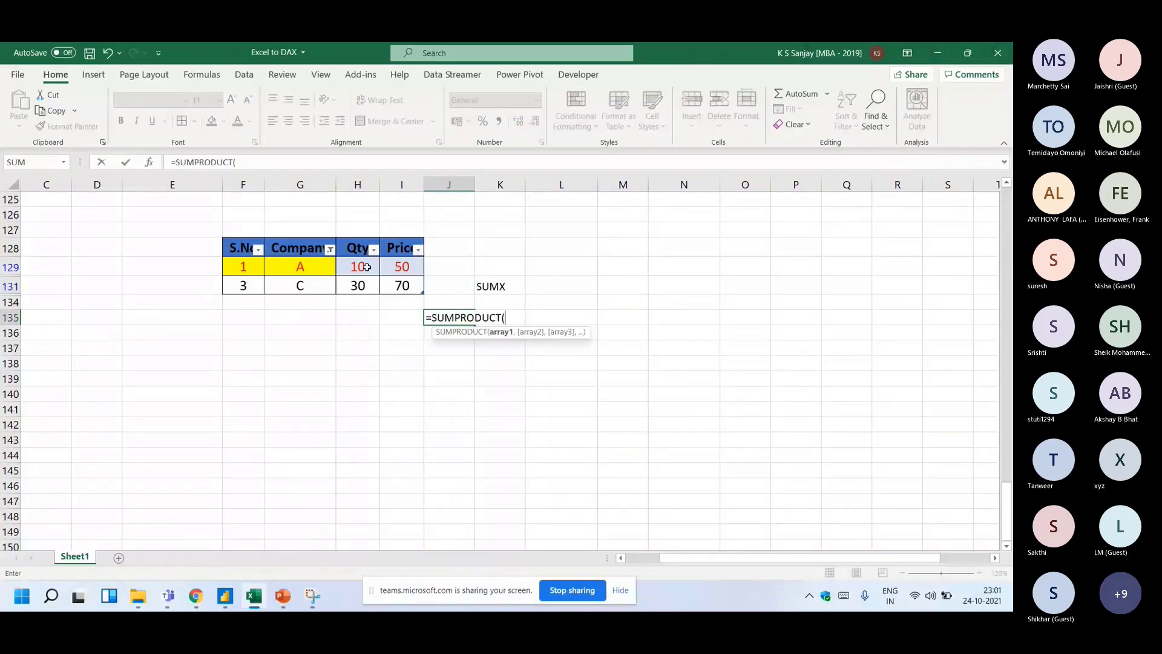
pyautogui.moveTo(367, 267); pyautogui.dragTo(358, 286)
pyautogui.write(',')
pyautogui.moveTo(401, 267); pyautogui.dragTo(403, 287)
pyautogui.press('Return')
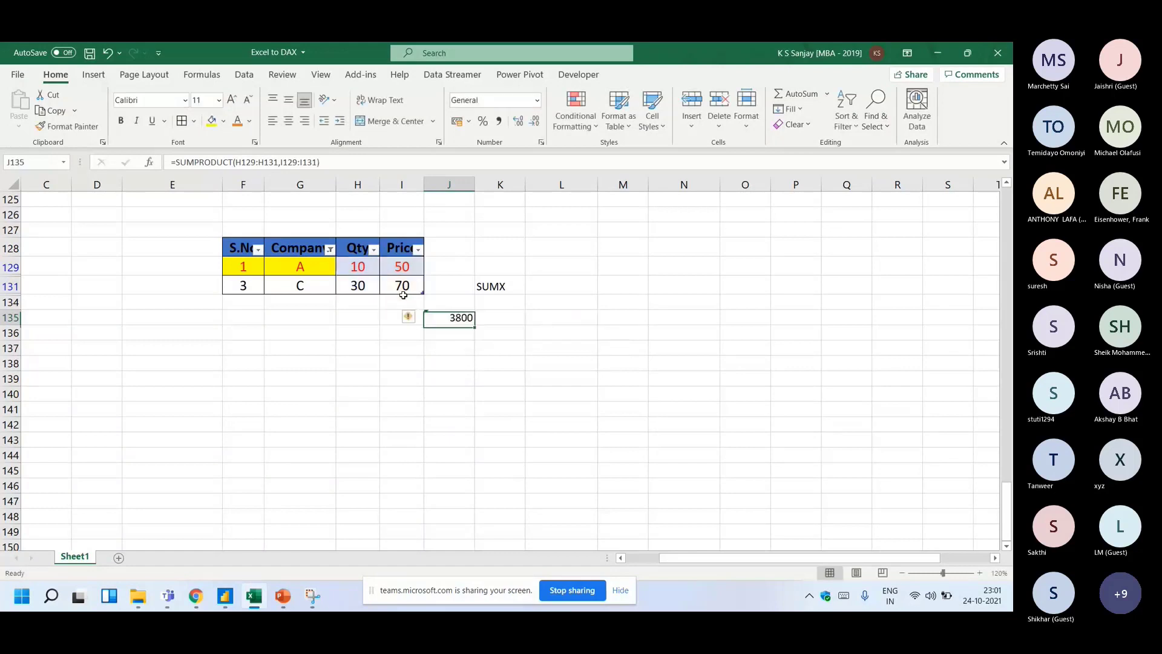
# - Clear the SUMPRODUCT formula from cell J135
pyautogui.click(426, 301)
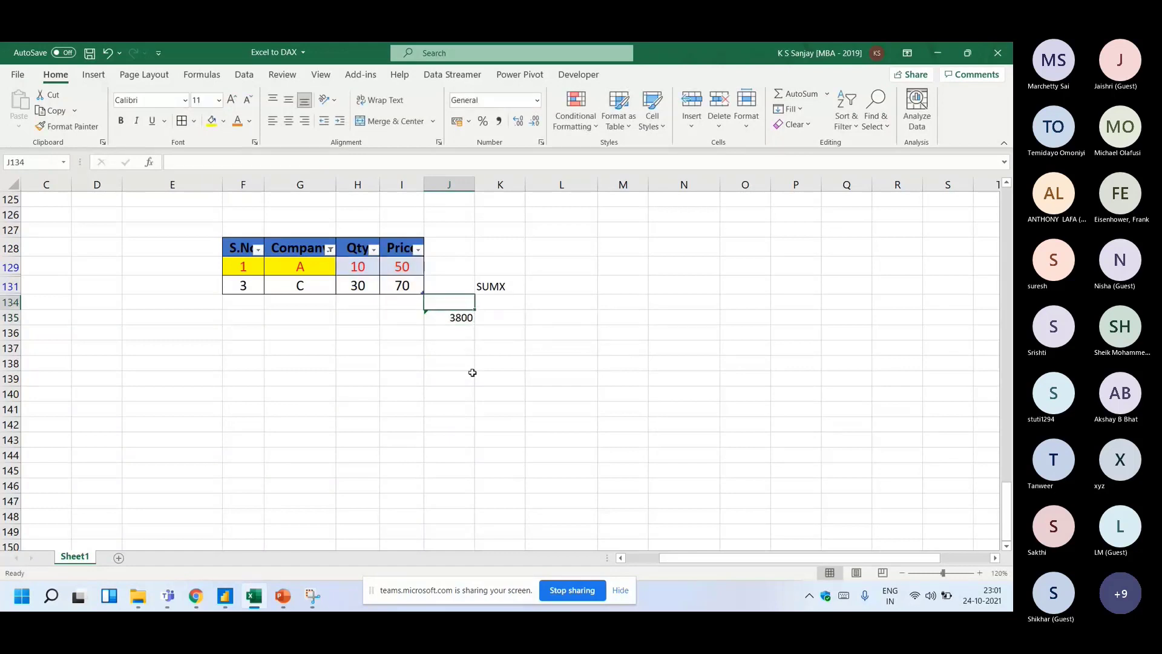
pyautogui.press('Down')
pyautogui.press('F12')
pyautogui.click(470, 358)
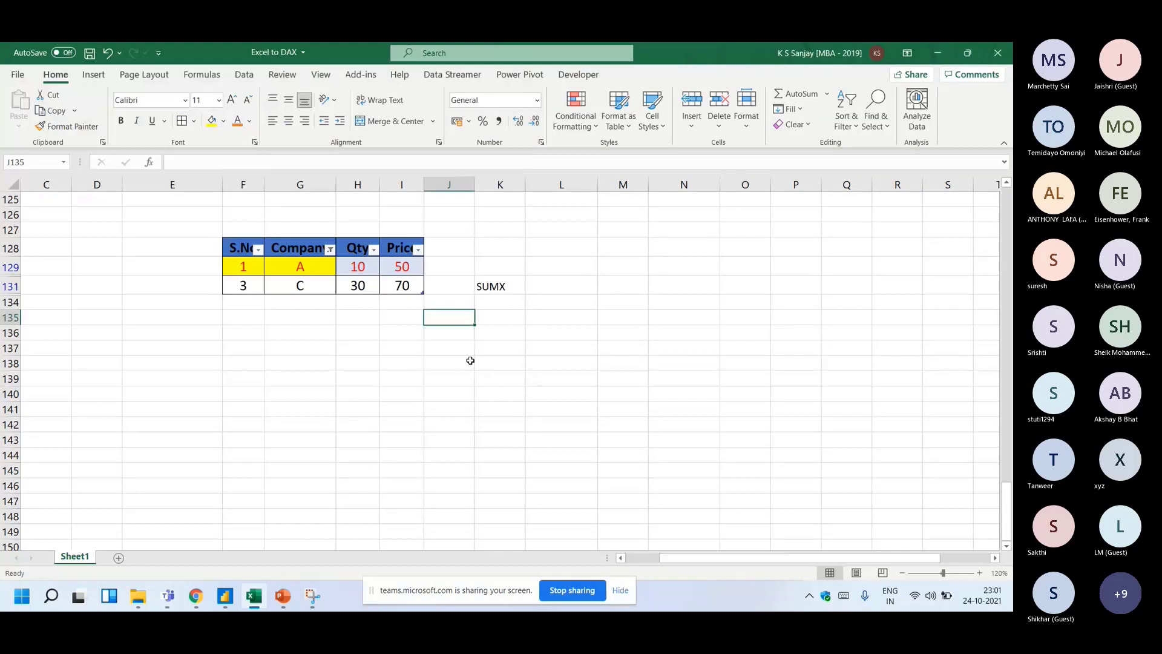
# - Retry the Qty times Price total in cell J135 with SUMPRODUCT over H129:H131 and I129:I131, and clear it again
pyautogui.write('S')
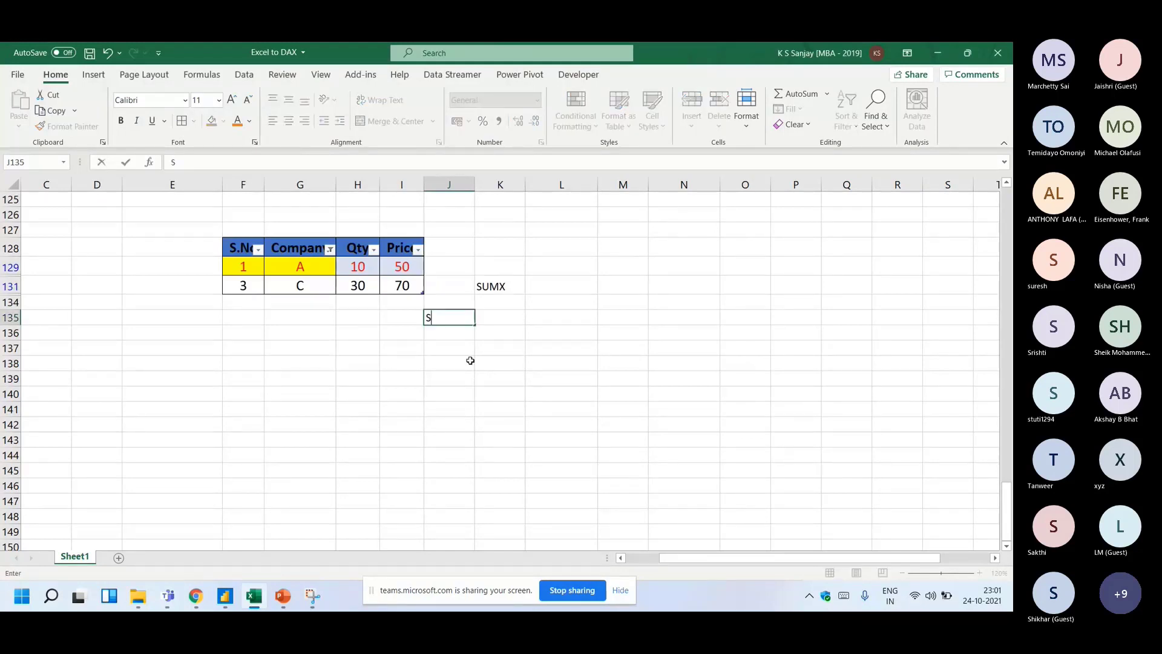
pyautogui.write('UM')
pyautogui.press('BackSpace')
pyautogui.press('BackSpace')
pyautogui.press('BackSpace')
pyautogui.write('=SUM')
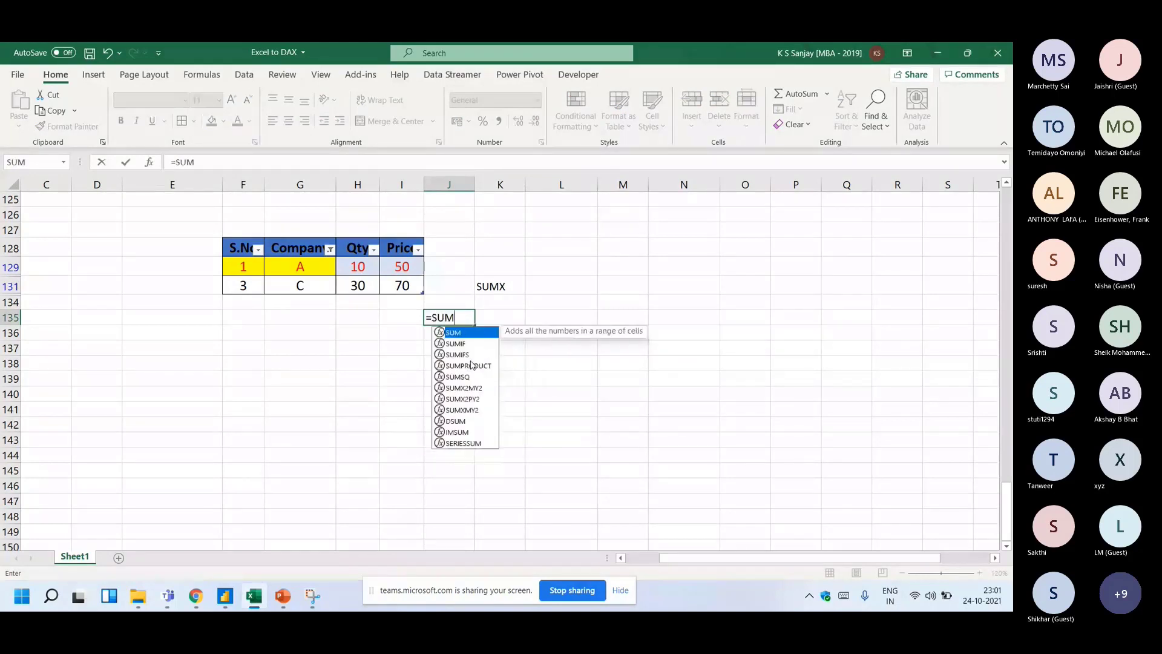
pyautogui.doubleClick(473, 365)
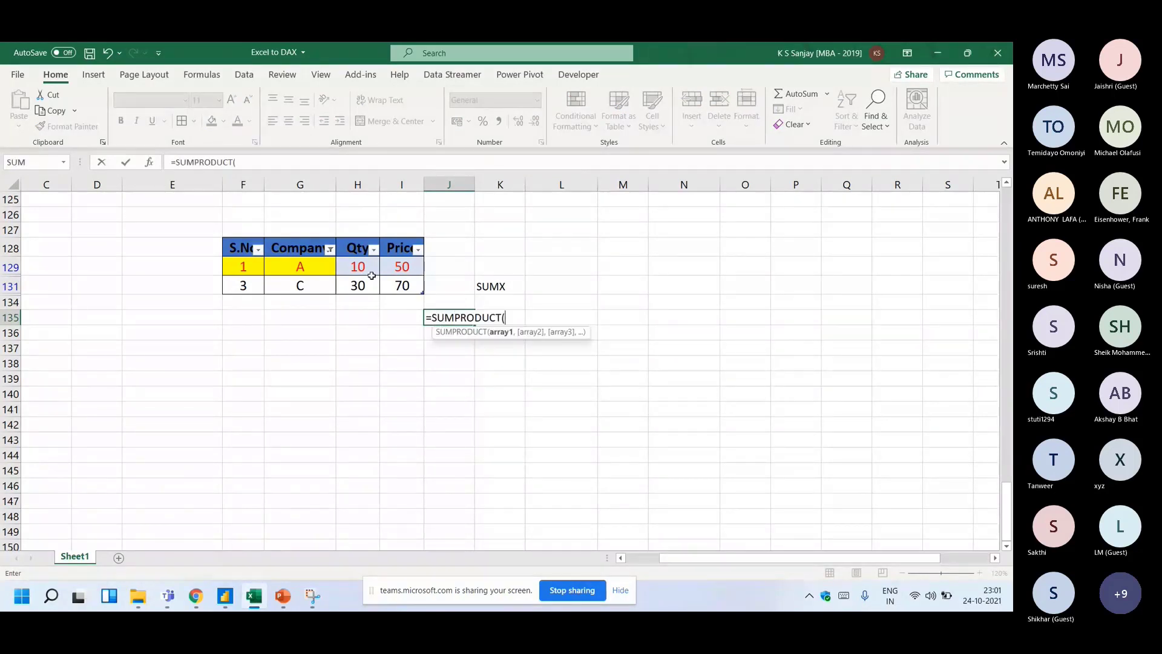
pyautogui.moveTo(358, 267); pyautogui.dragTo(368, 286)
pyautogui.write(',')
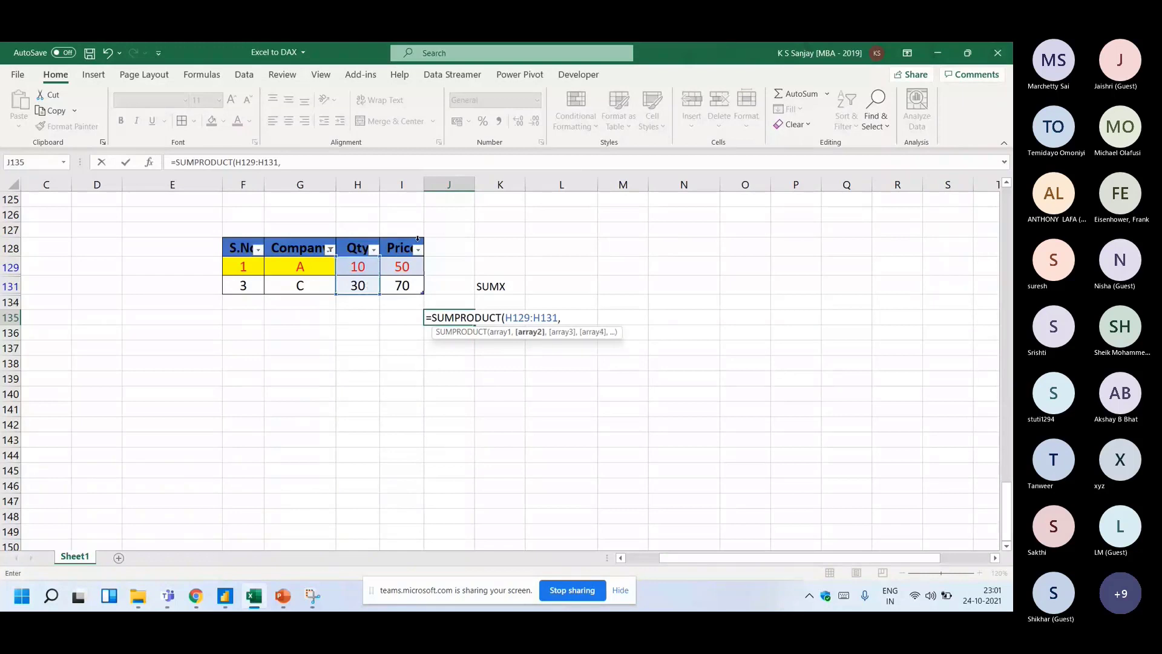
pyautogui.click(410, 266)
pyautogui.moveTo(410, 266); pyautogui.dragTo(414, 282)
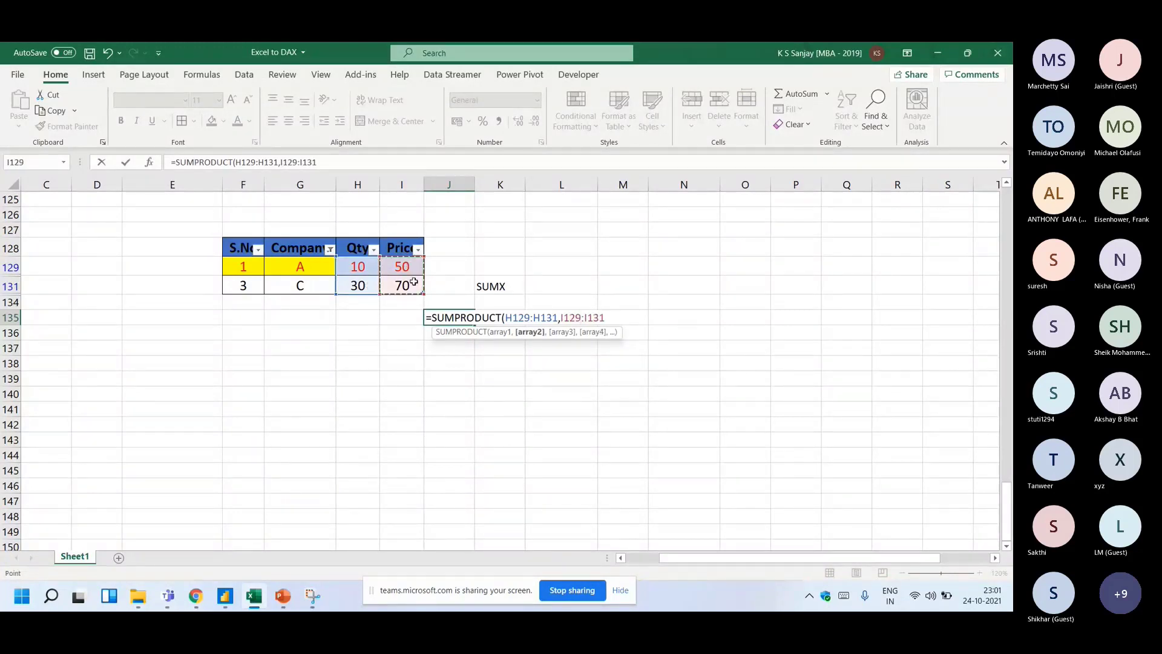
pyautogui.hotkey('ctrl', 'Return')
pyautogui.press('Delete')
# - Add a calculated column beside Price, starting in cell J129, that multiplies Qty by Price for each table row
pyautogui.press('Up')
pyautogui.press('Up')
pyautogui.press('Up')
pyautogui.press('BackSpace')
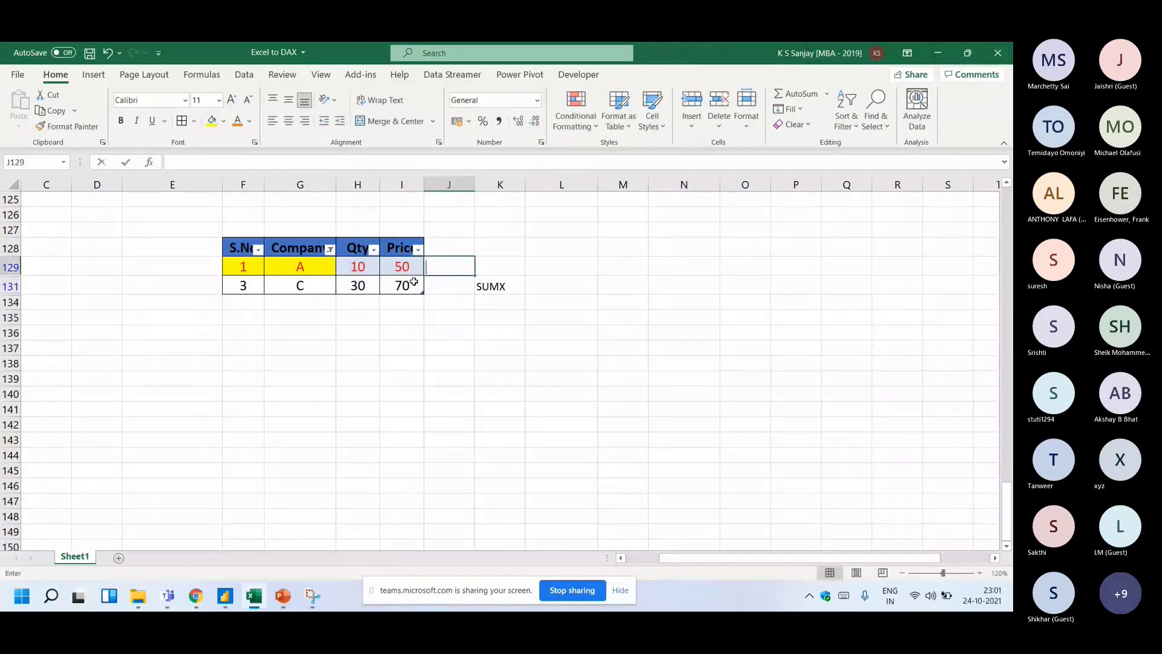
pyautogui.write('=')
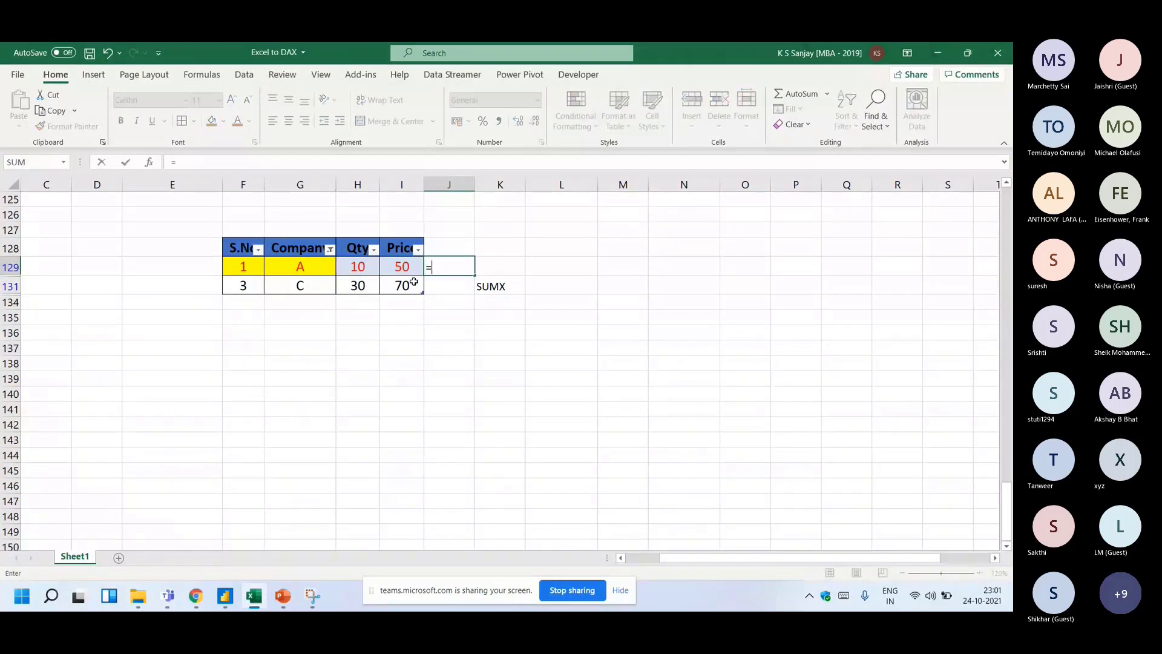
pyautogui.press('Left')
pyautogui.press('Left')
pyautogui.write('*')
pyautogui.press('Left')
pyautogui.press('Return')
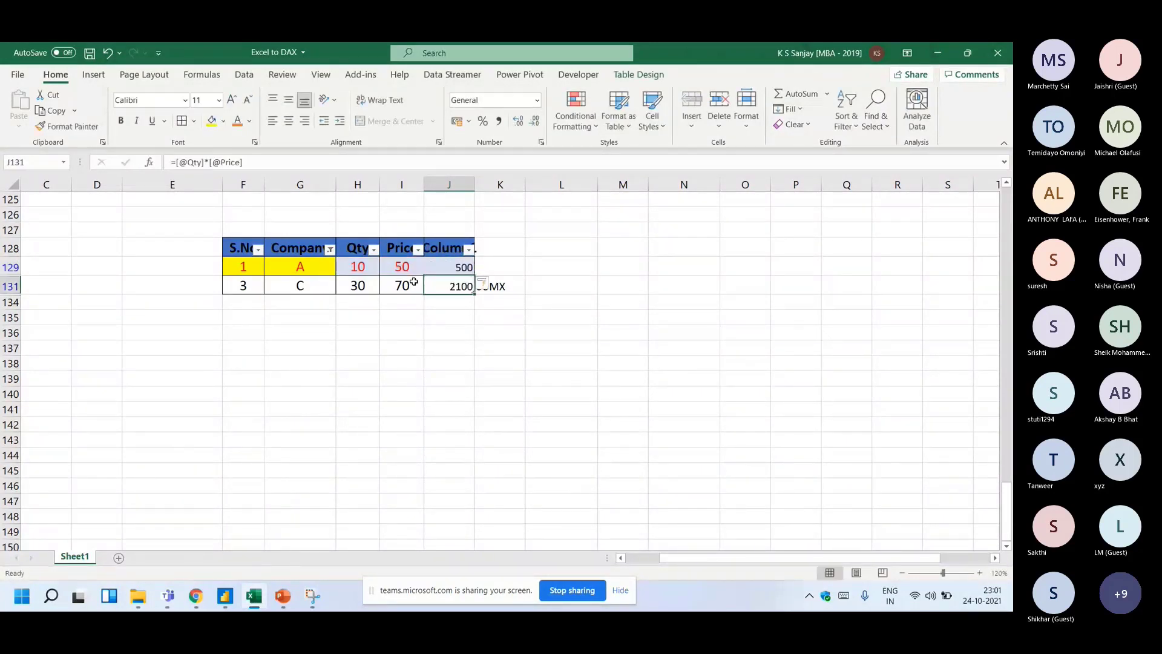
# - Add J129 and J131 together in cell L134 and fill that cell with yellow
pyautogui.click(574, 298)
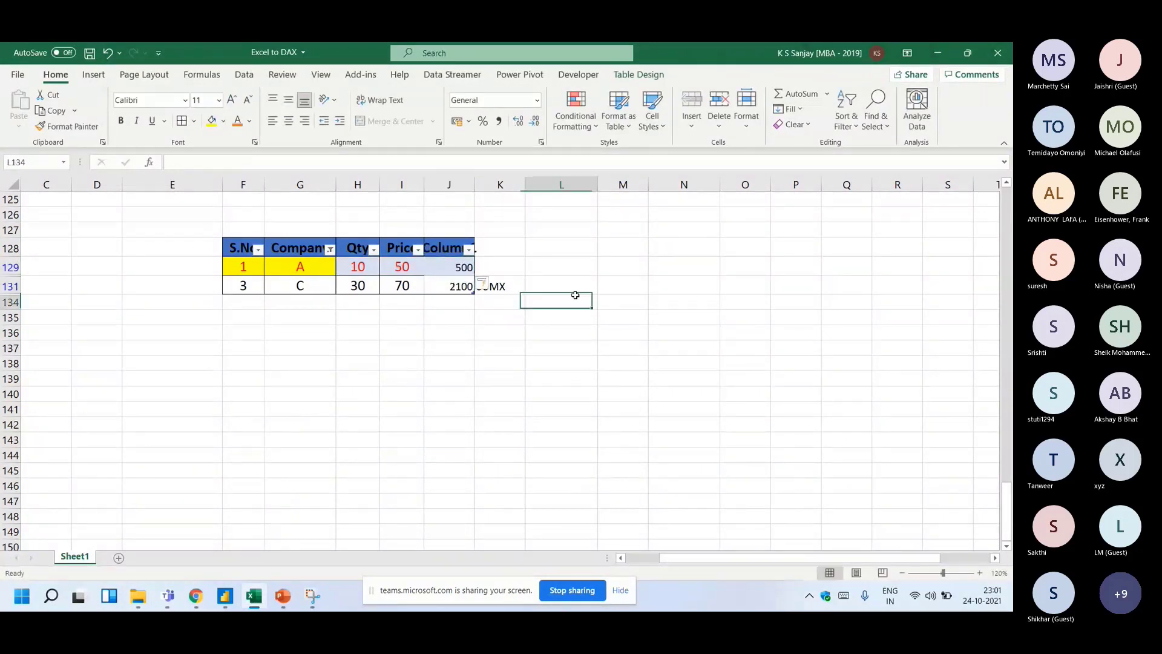
pyautogui.write('=')
pyautogui.click(461, 266)
pyautogui.write('+')
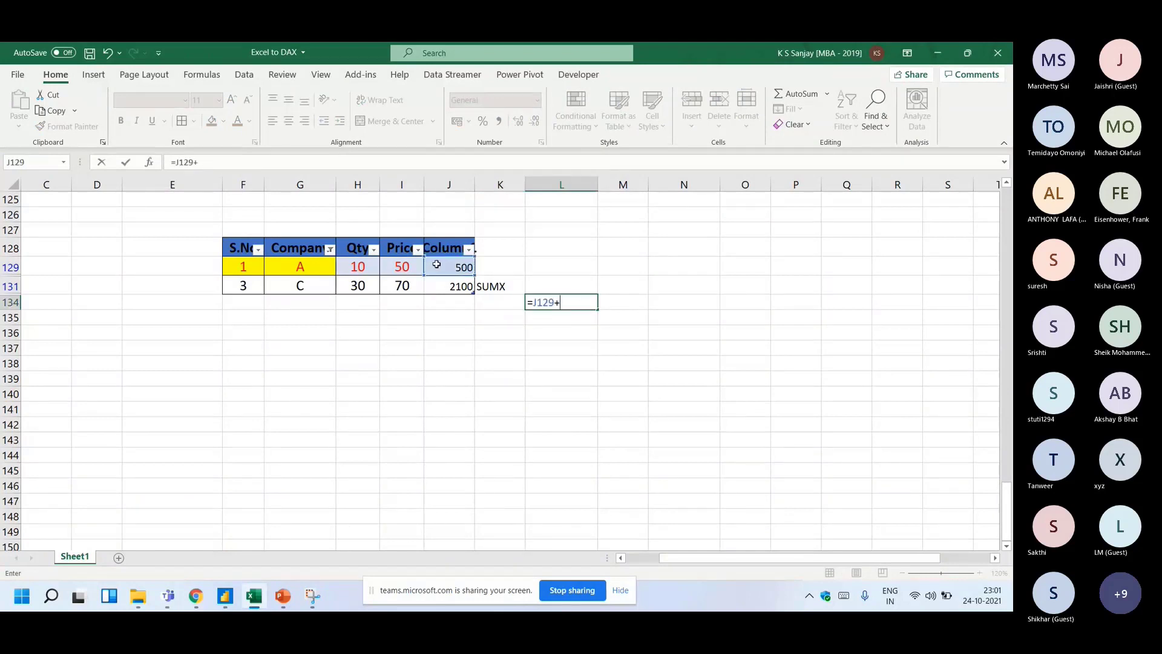
pyautogui.click(469, 289)
pyautogui.hotkey('ctrl', 'Return')
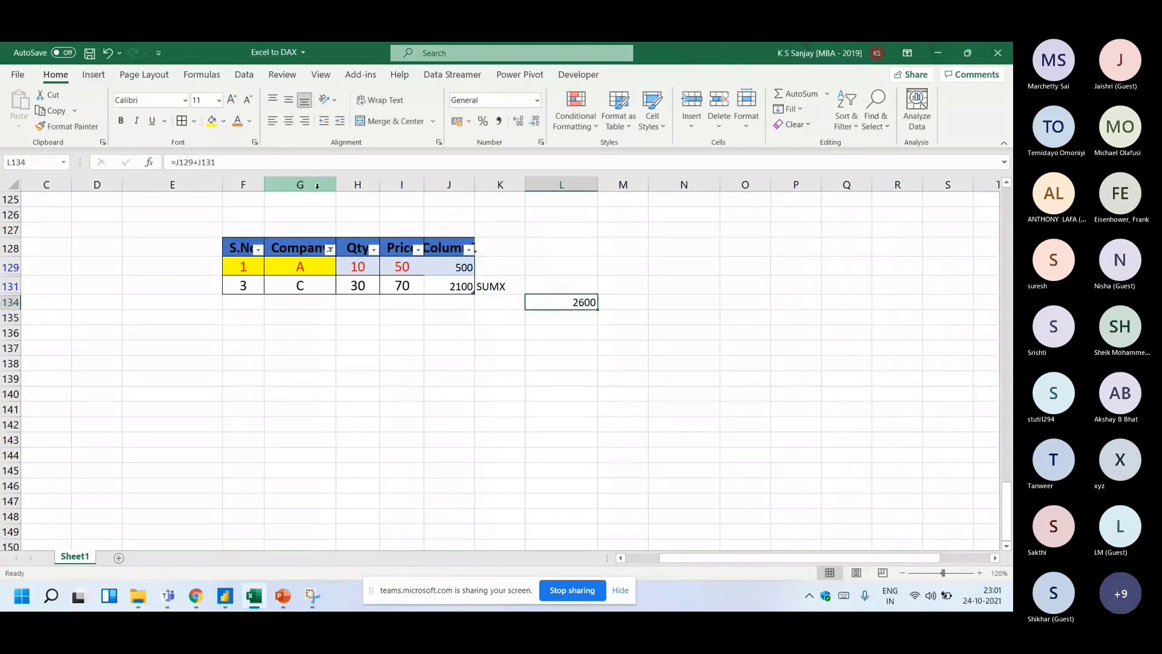
pyautogui.click(213, 121)
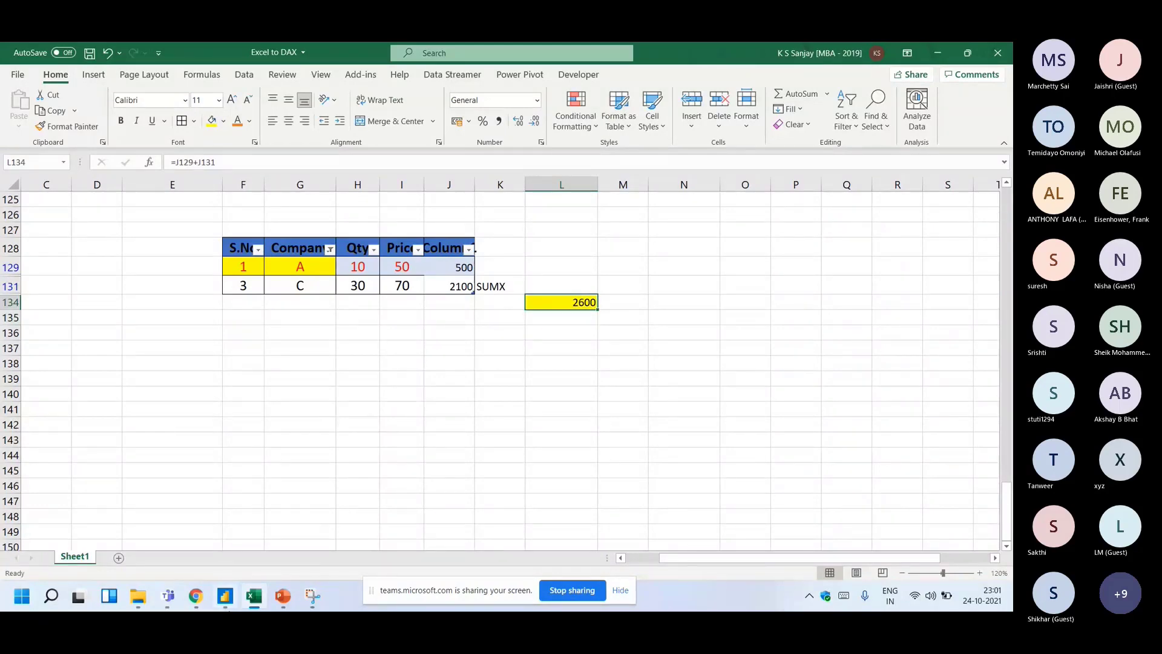
# - Compare measure G1's A-or-C condition in Power BI with the row products and their sum in the Excel sheet
pyautogui.click(224, 596)
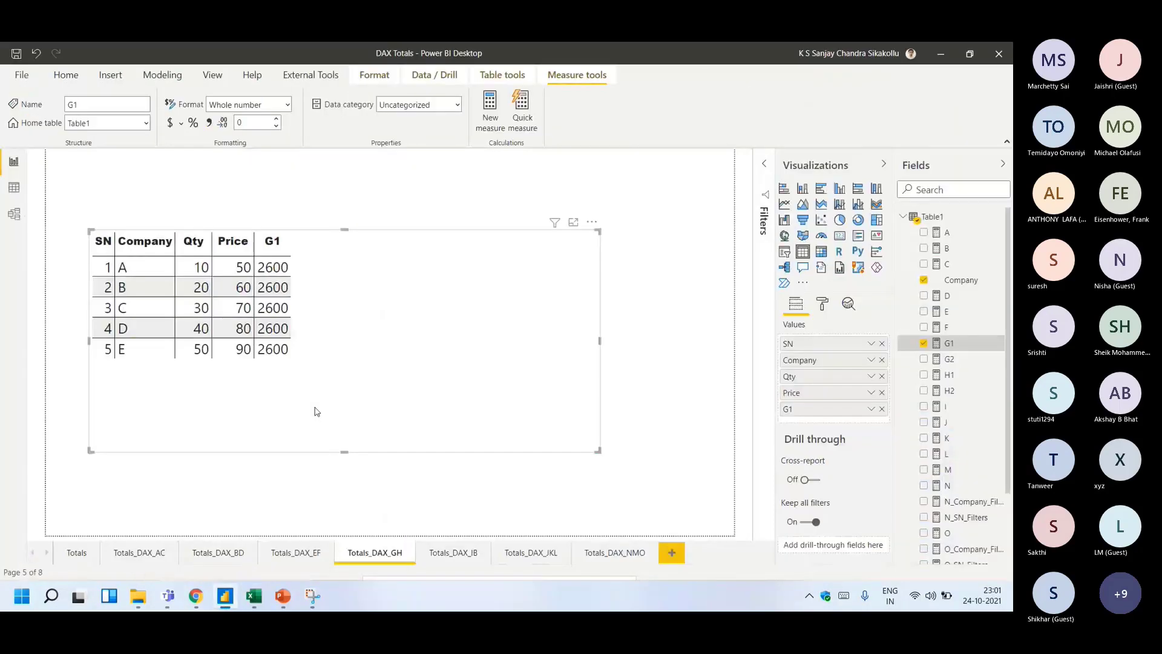
pyautogui.moveTo(246, 236); pyautogui.dragTo(533, 236)
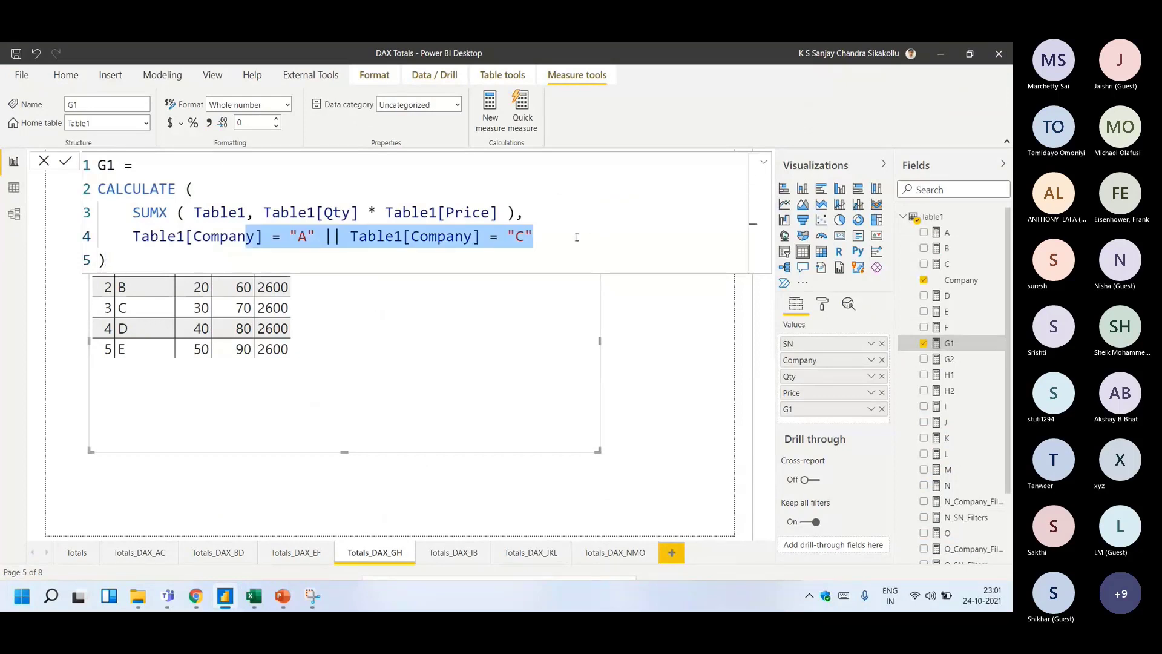
pyautogui.click(254, 597)
pyautogui.click(449, 266)
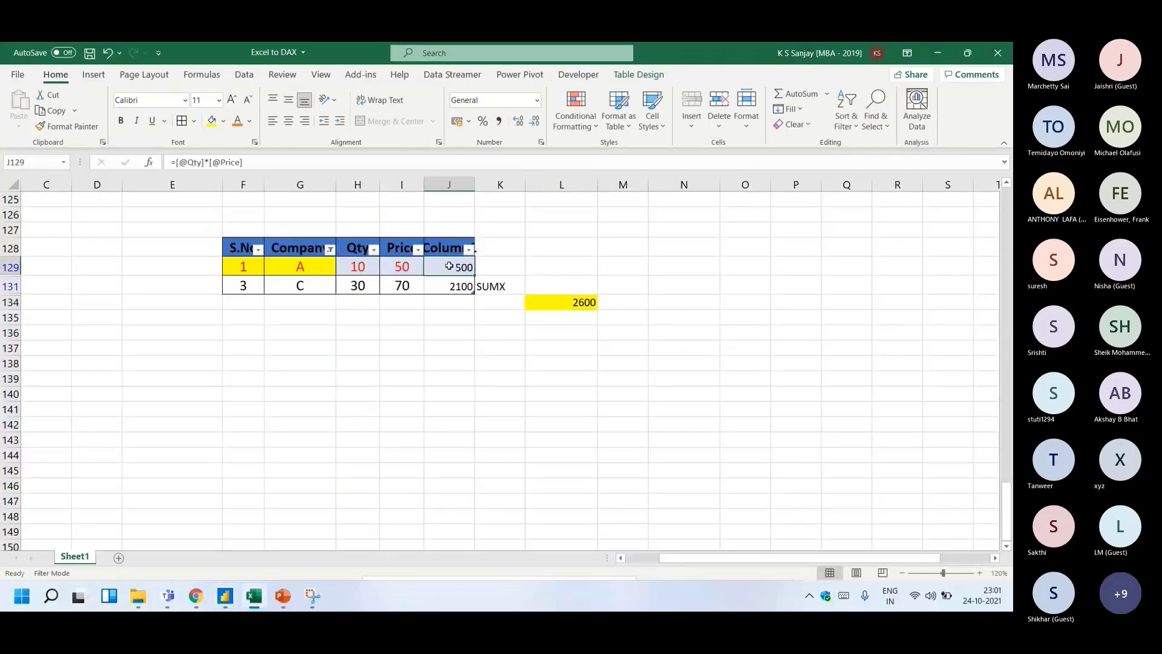
pyautogui.click(439, 289)
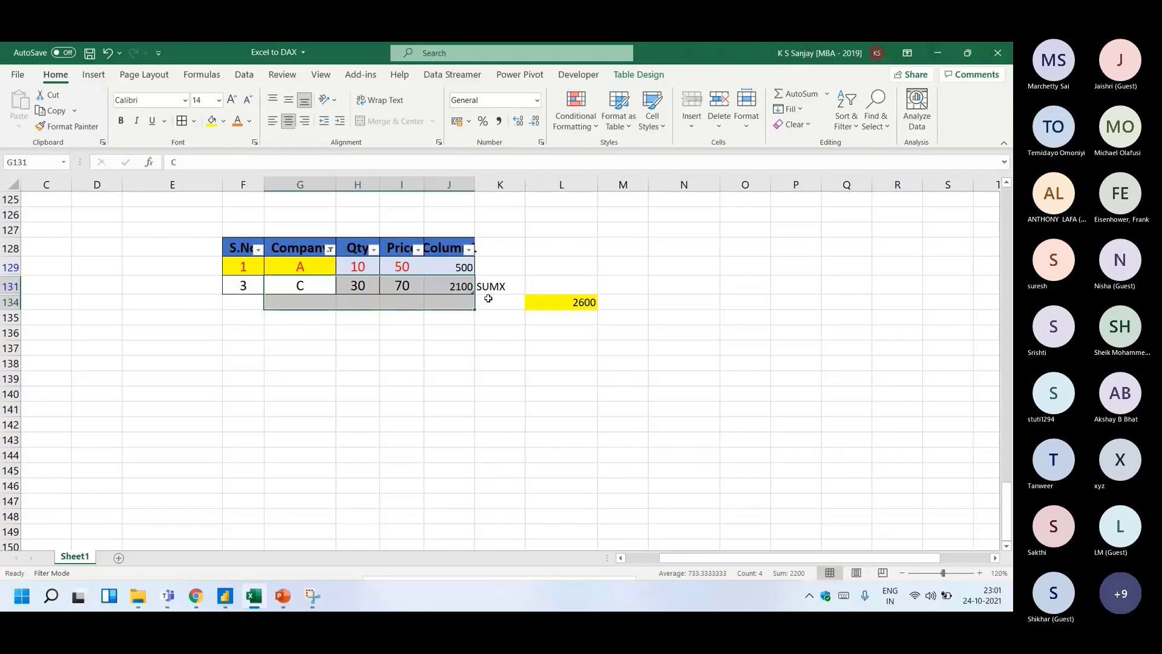
pyautogui.click(531, 303)
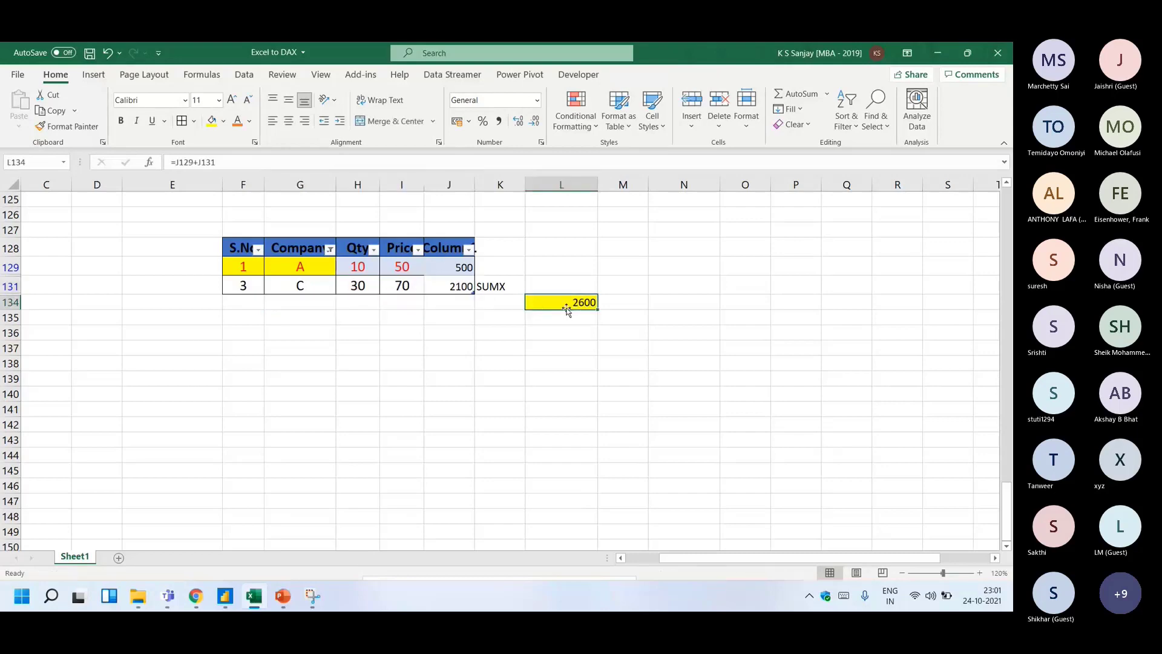
# - Switch to Power BI and add measure H1 to the table visual on the Totals_DAX_GH page
pyautogui.hotkey('alt', 'Tab')
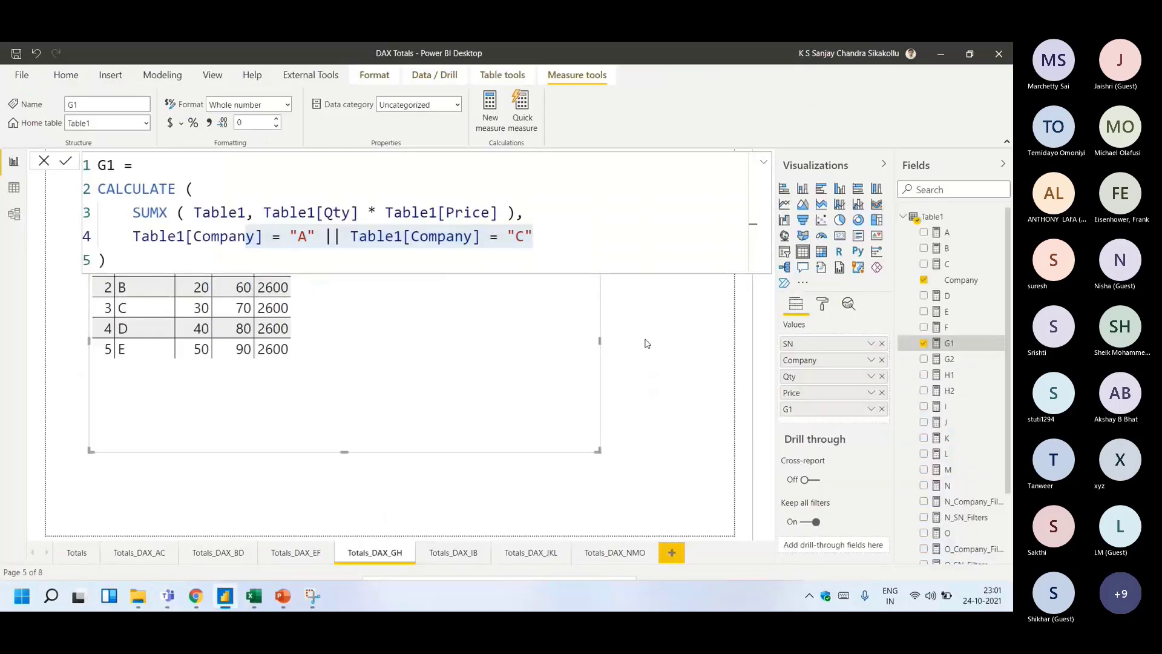
pyautogui.click(461, 362)
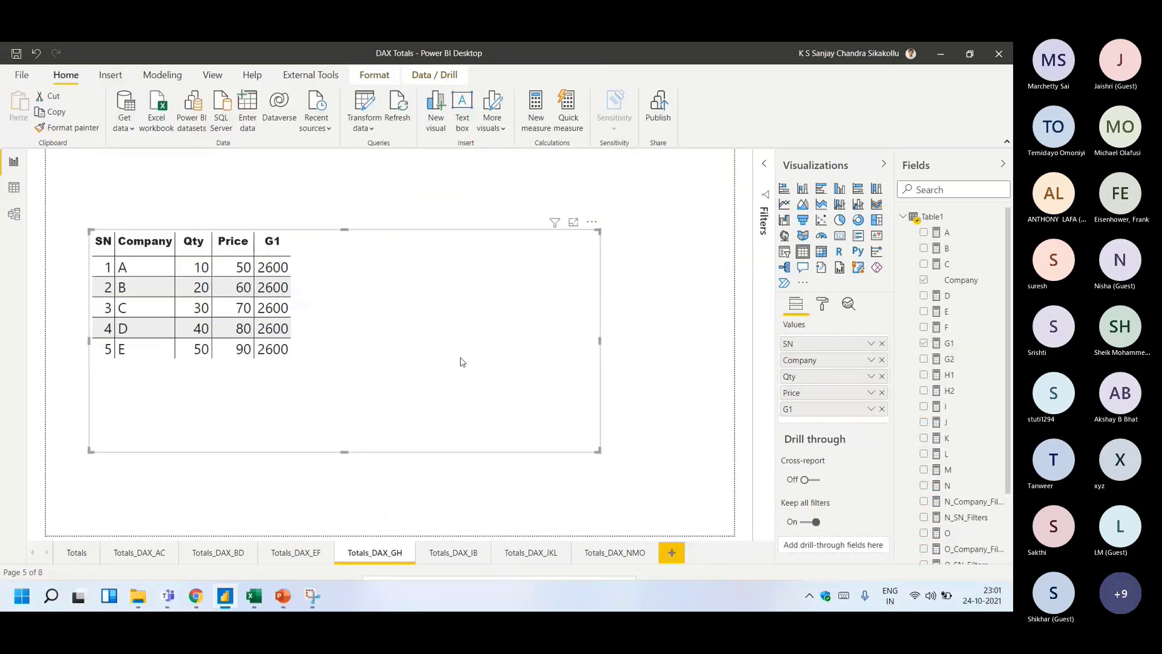
pyautogui.click(931, 375)
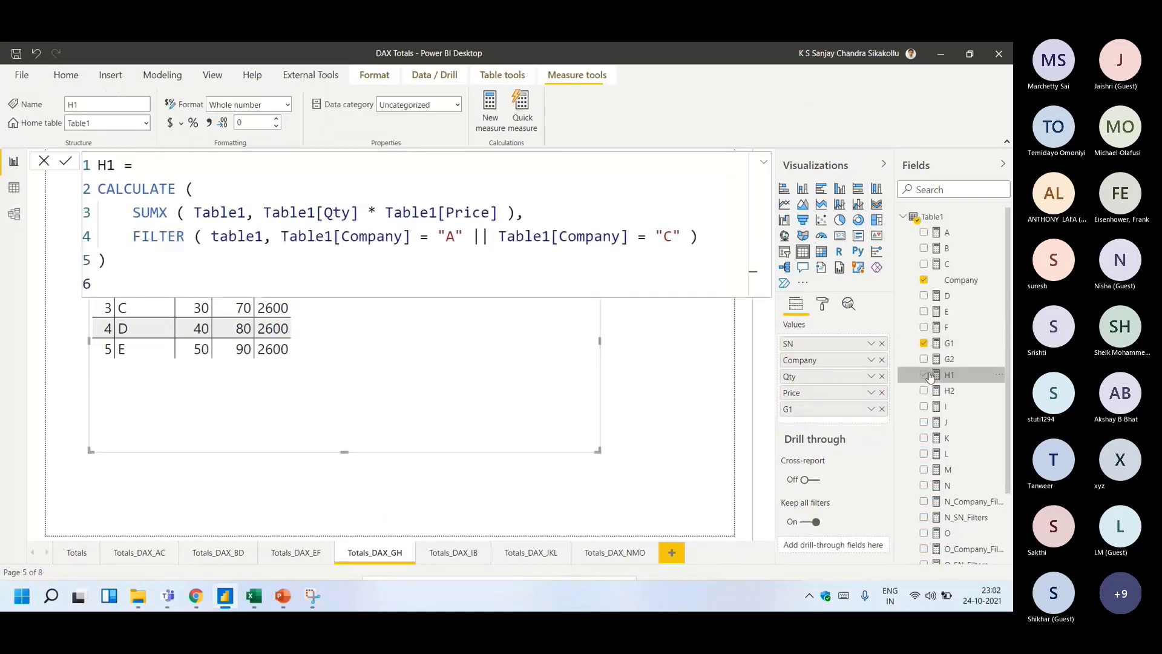
pyautogui.click(929, 375)
# - Compare the FILTER argument in measure H1's formula with the direct Company condition in measure G1
pyautogui.moveTo(124, 236); pyautogui.dragTo(202, 236)
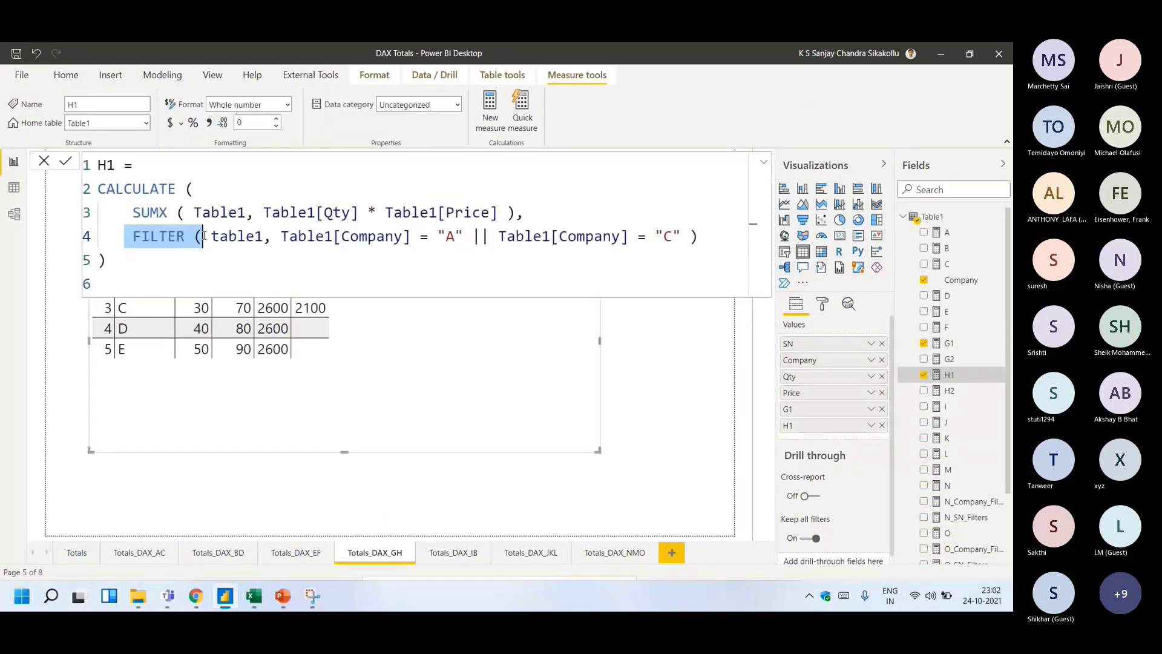
pyautogui.click(945, 343)
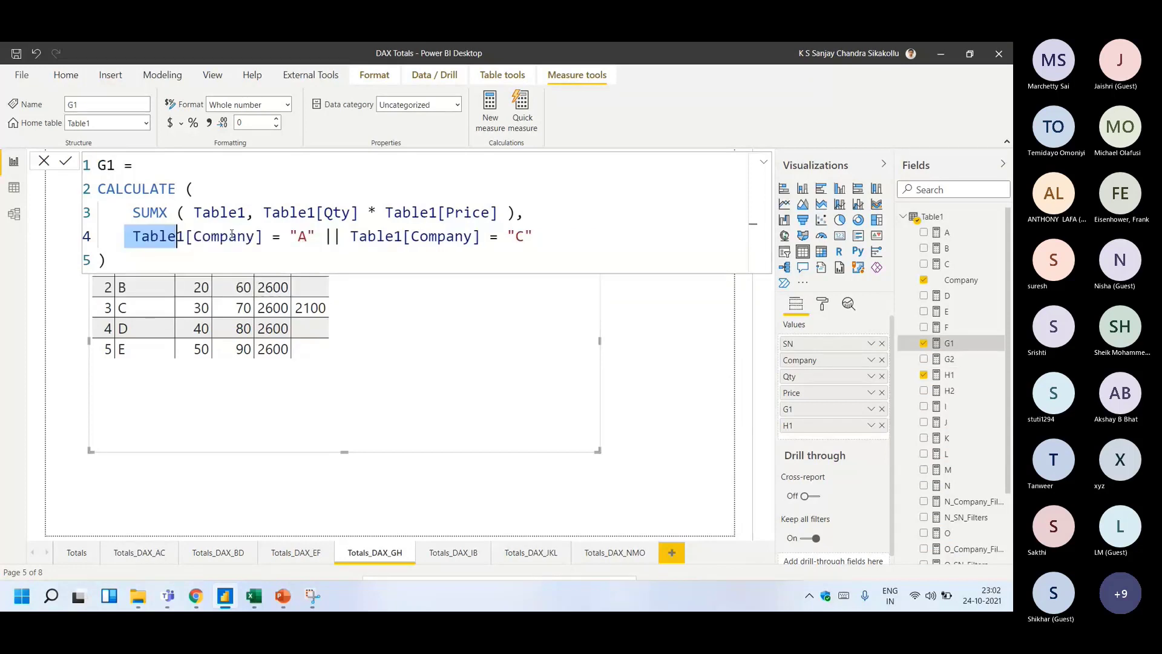
pyautogui.moveTo(232, 235); pyautogui.dragTo(271, 236)
pyautogui.click(949, 374)
pyautogui.moveTo(125, 236); pyautogui.dragTo(221, 236)
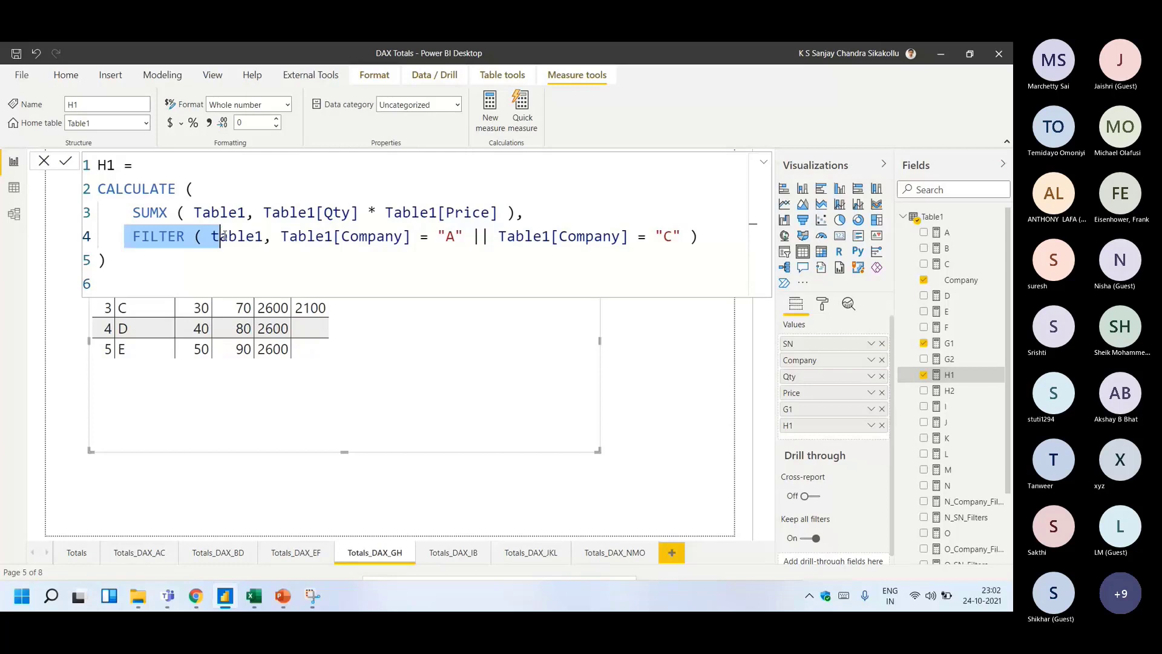
# - Turn on the totals row for the table visual and return to its field list
pyautogui.click(373, 297)
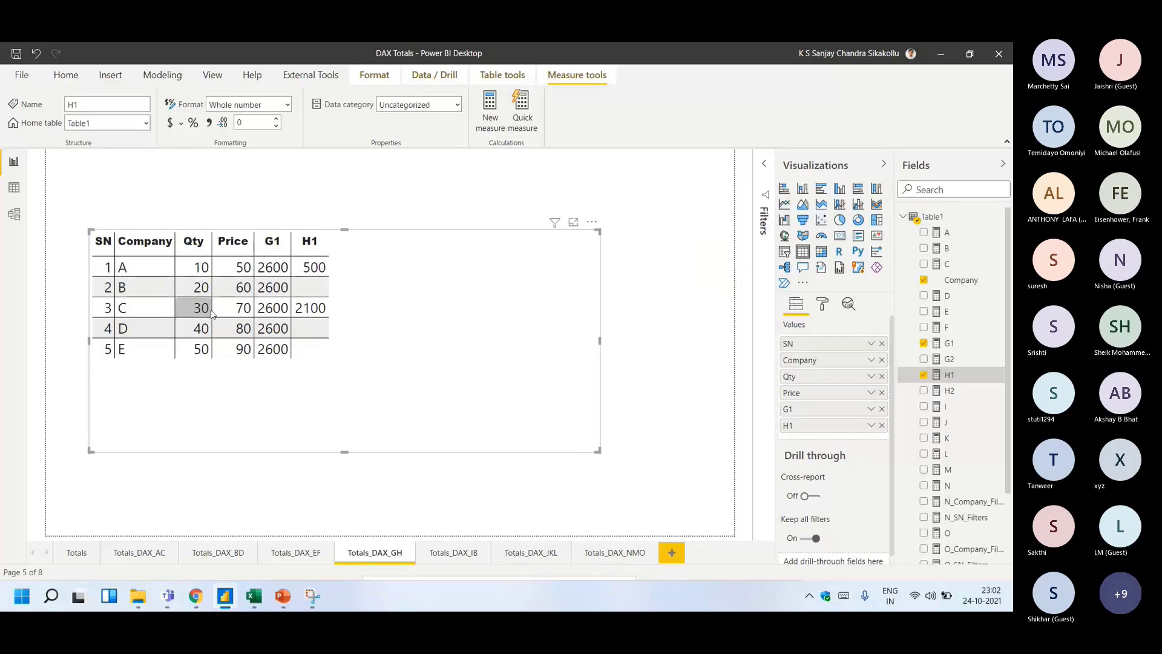
pyautogui.click(824, 304)
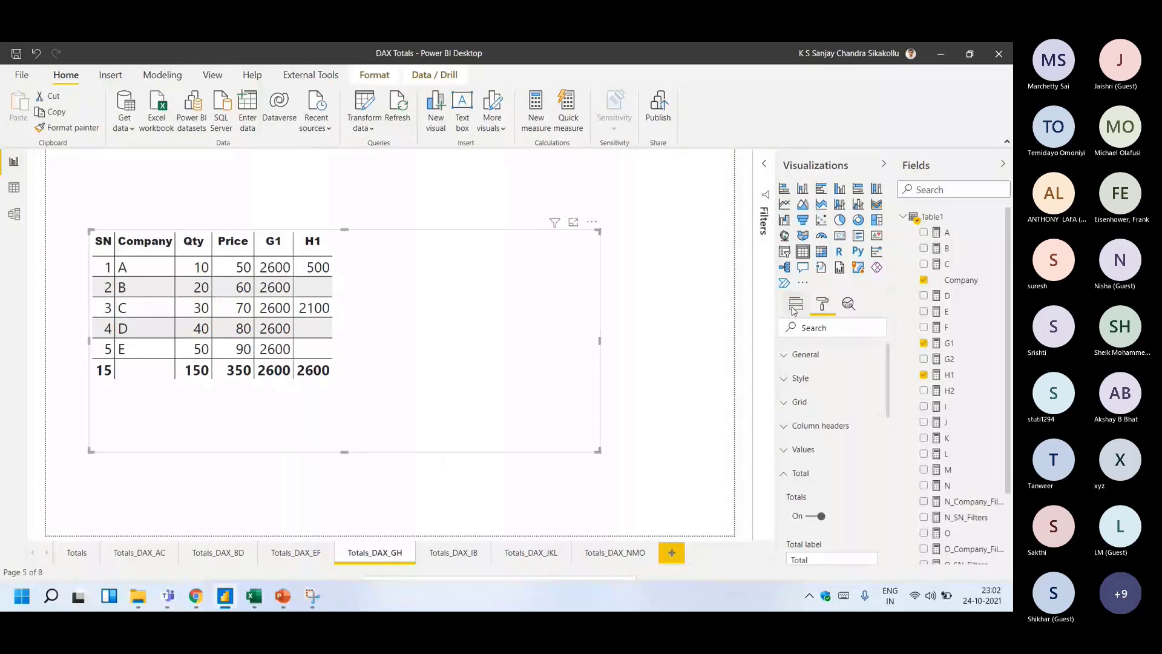
pyautogui.click(794, 306)
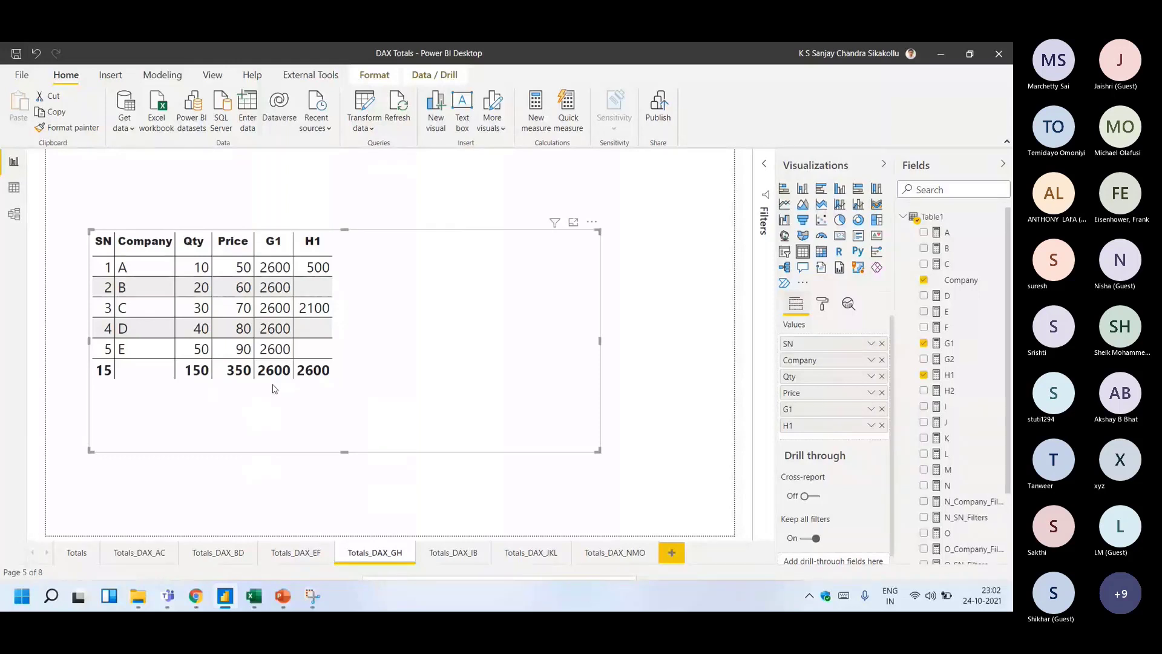
# - Switch to Excel and review the filtered rows for A and C and the sum in cell L134
pyautogui.click(254, 599)
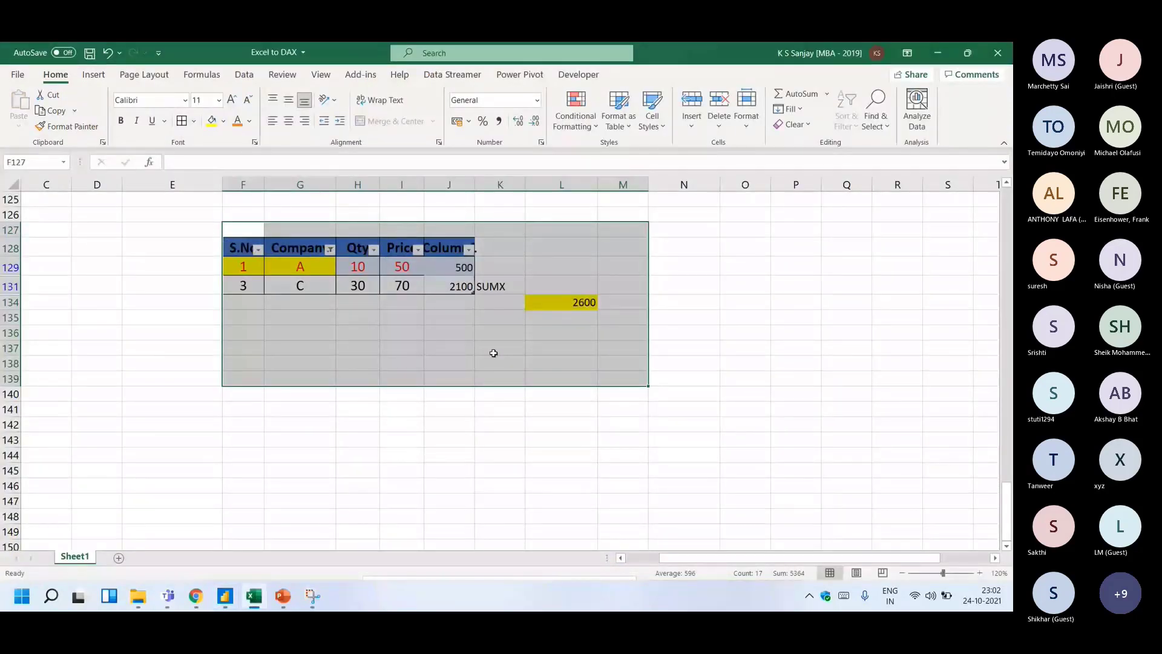
pyautogui.moveTo(245, 268); pyautogui.dragTo(420, 273)
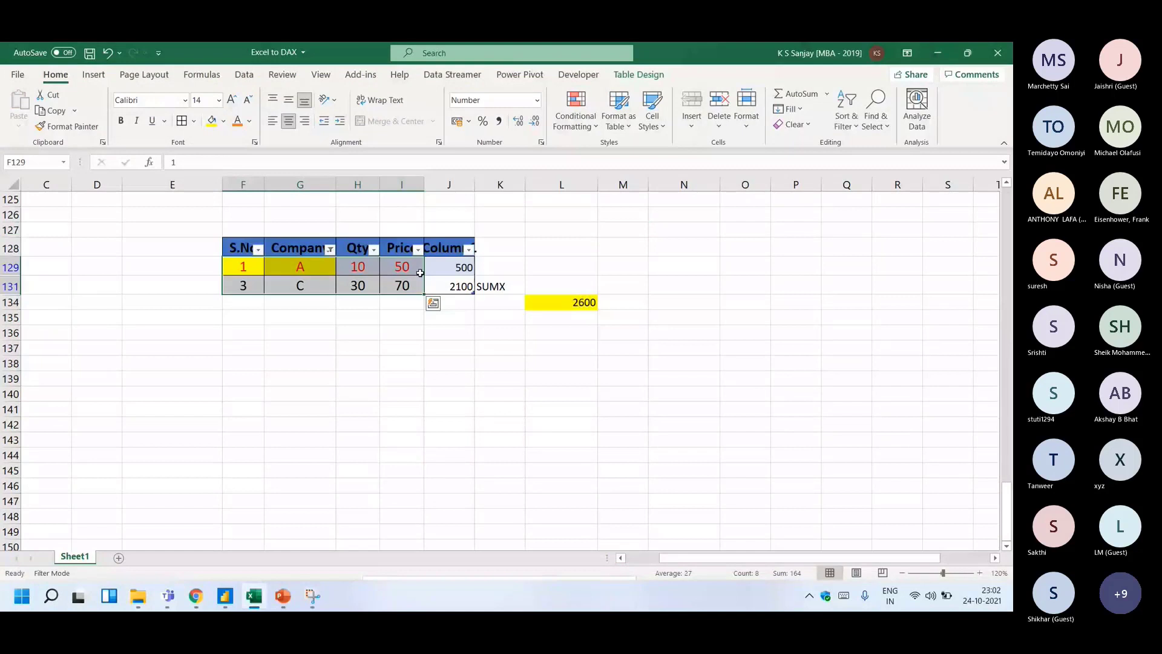
pyautogui.click(548, 303)
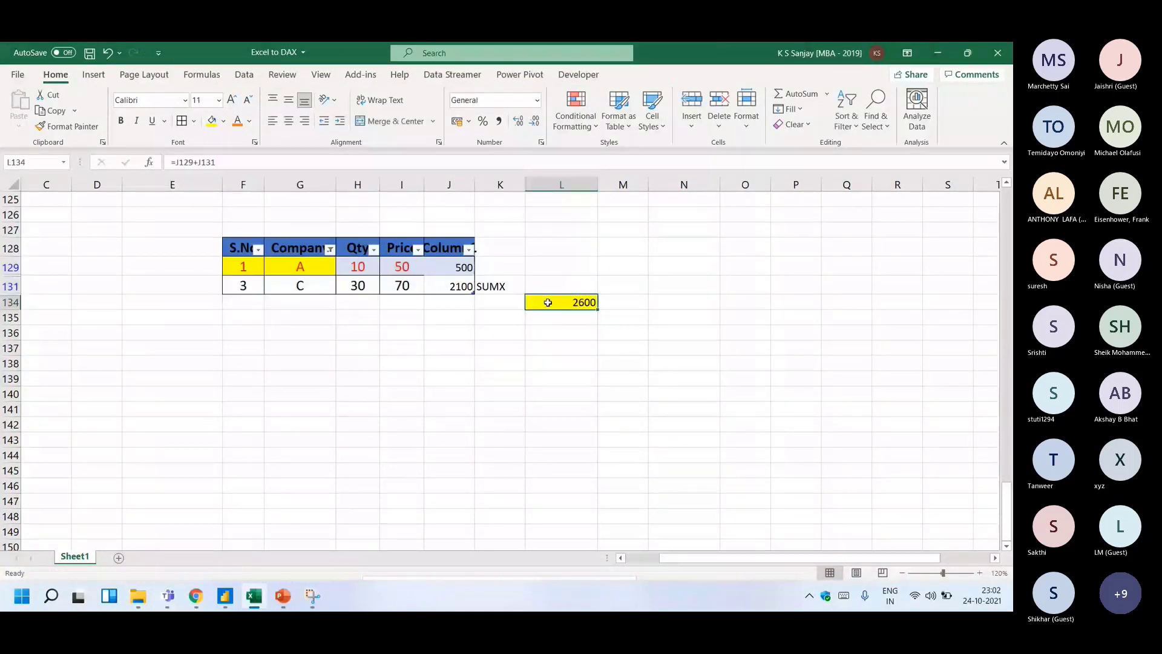
# - Switch to Power BI and add the comment "--500 + 2100 overrides" after the Company condition in measure G1
pyautogui.hotkey('alt', 'Tab')
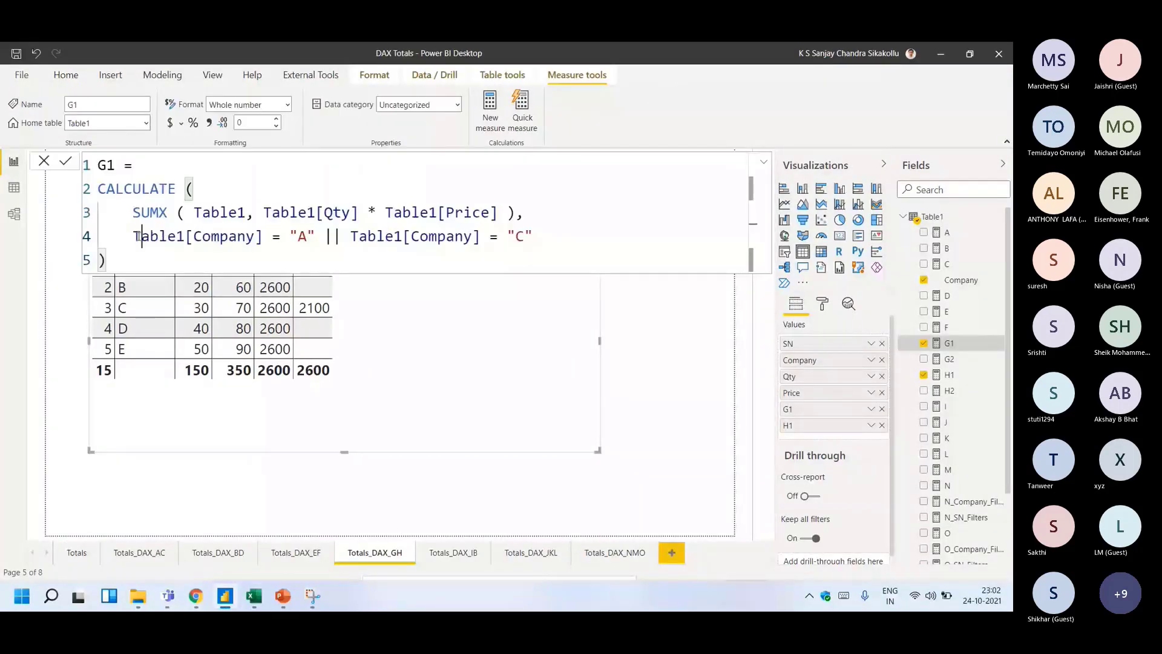
pyautogui.moveTo(141, 236); pyautogui.dragTo(560, 232)
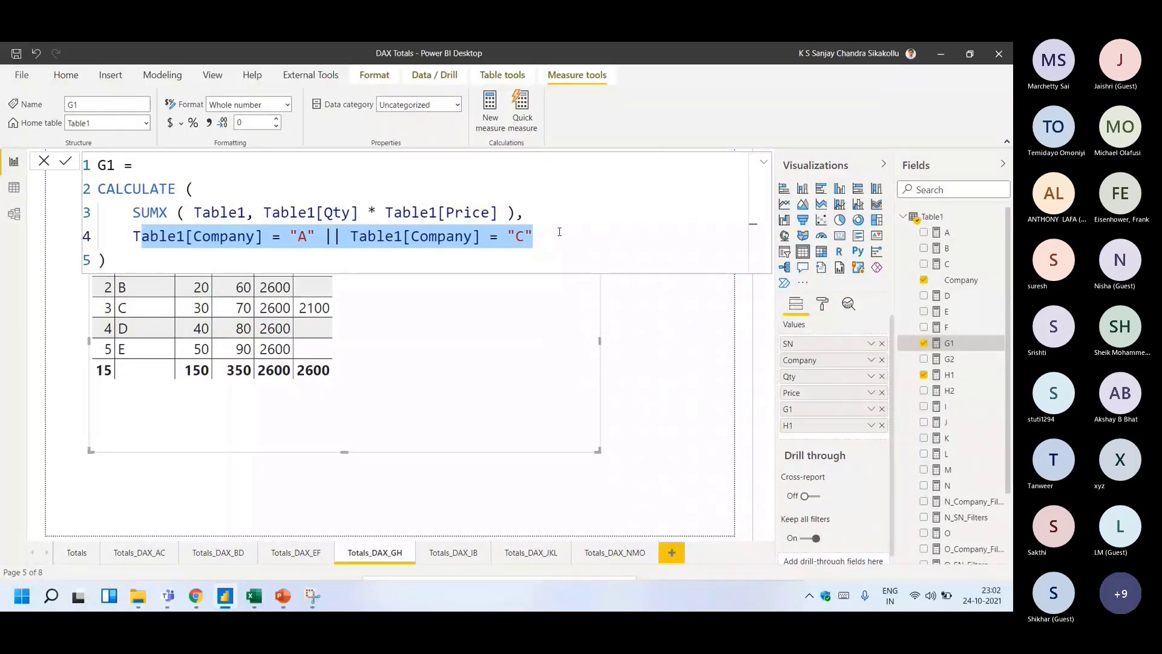
pyautogui.click(560, 232)
pyautogui.write('--500 + 2')
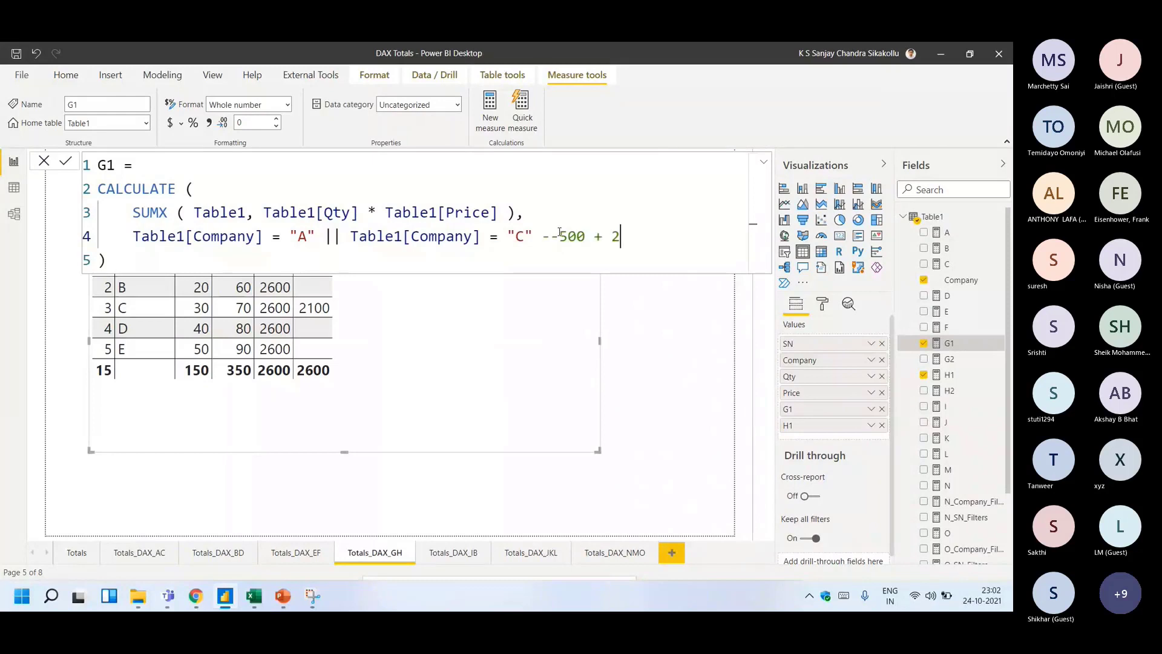
pyautogui.write('100 overrides')
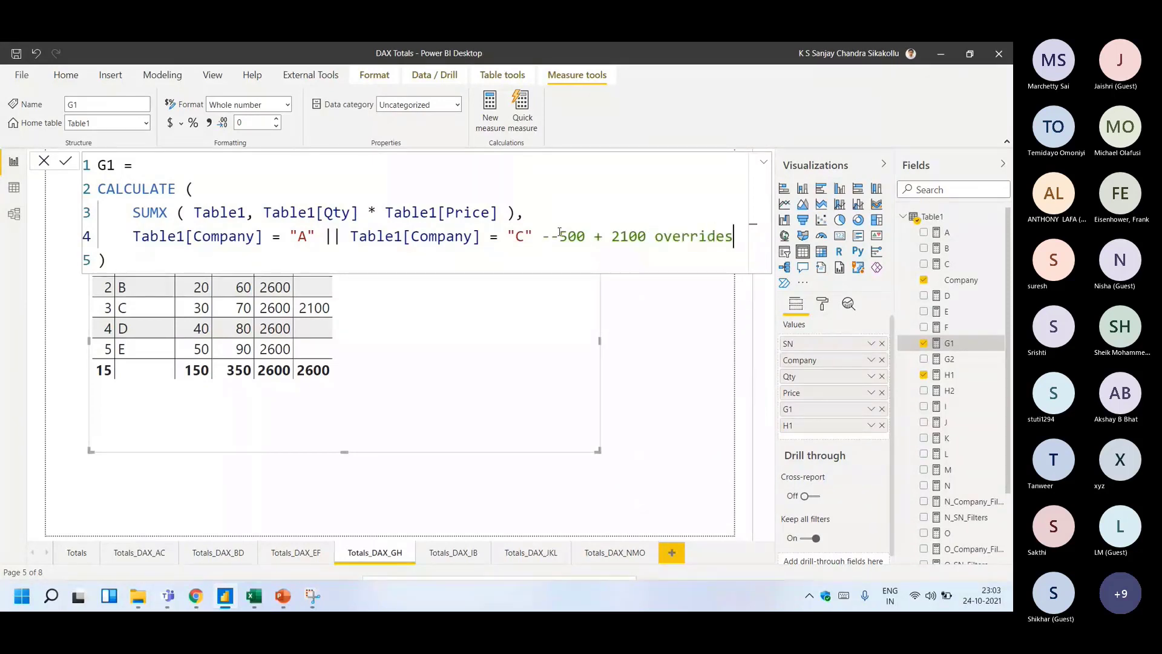
# - Add the comment "-- Only gives value when condition matches" after the closing parenthesis in measure H1 and commit the formula
pyautogui.click(955, 377)
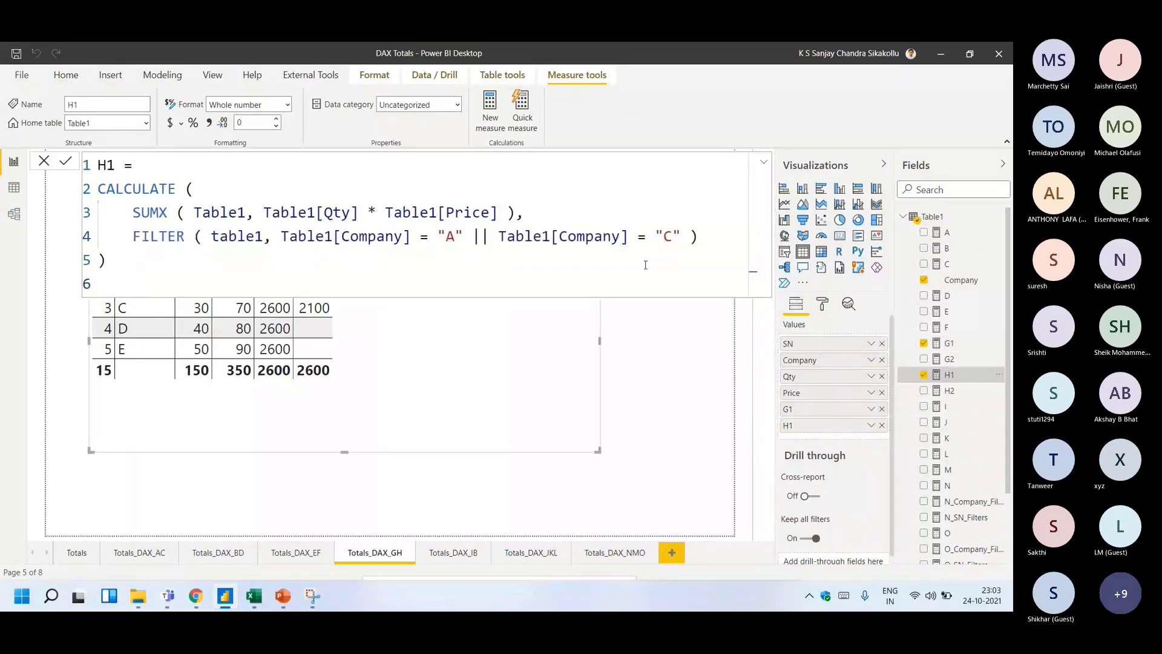
pyautogui.click(646, 265)
pyautogui.write('-- Only gives value wh')
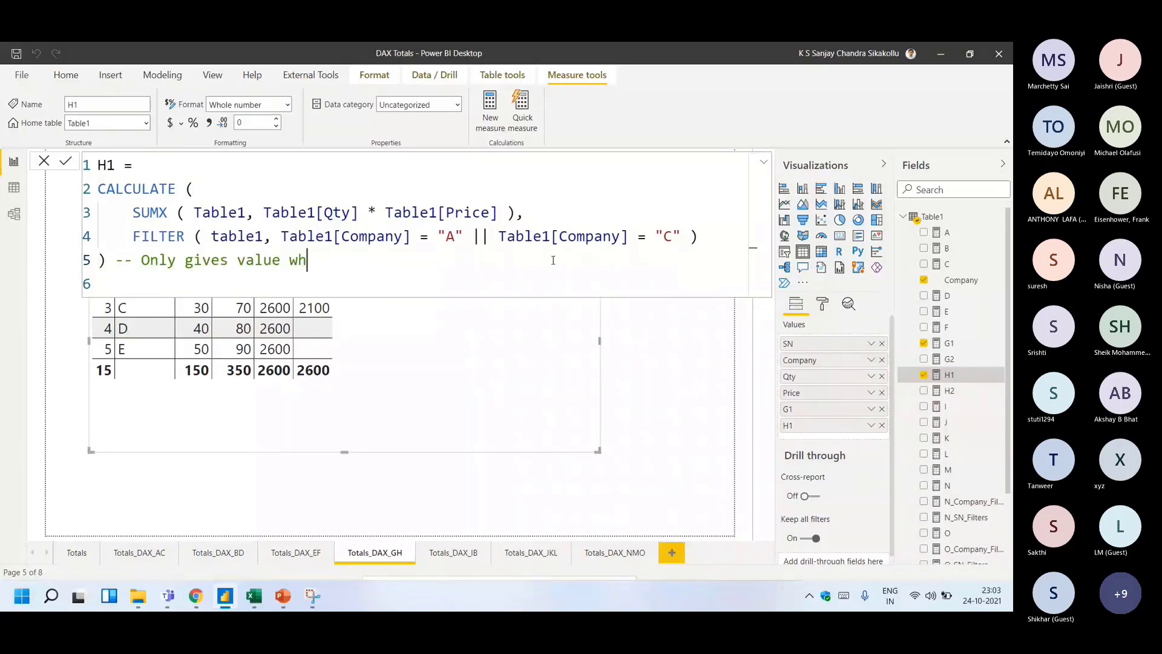
pyautogui.write('en condition matches')
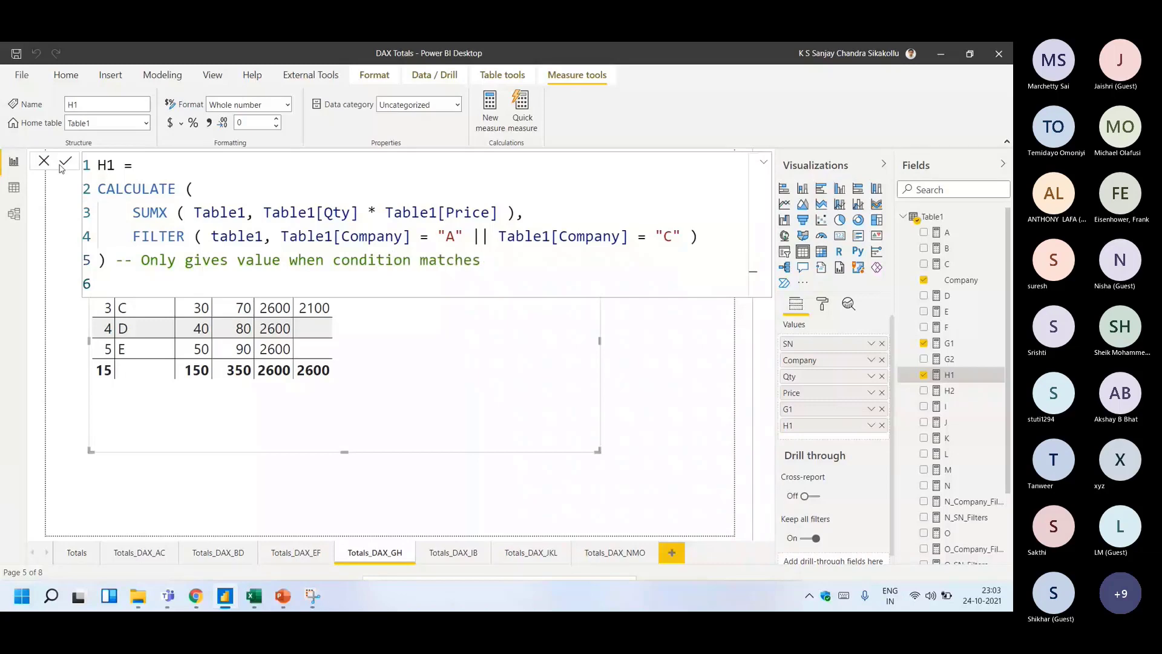
pyautogui.click(64, 162)
# - Switch to Excel and change the result for row C in cell O104 of the condition comparison to "Match"
pyautogui.hotkey('alt', 'Tab')
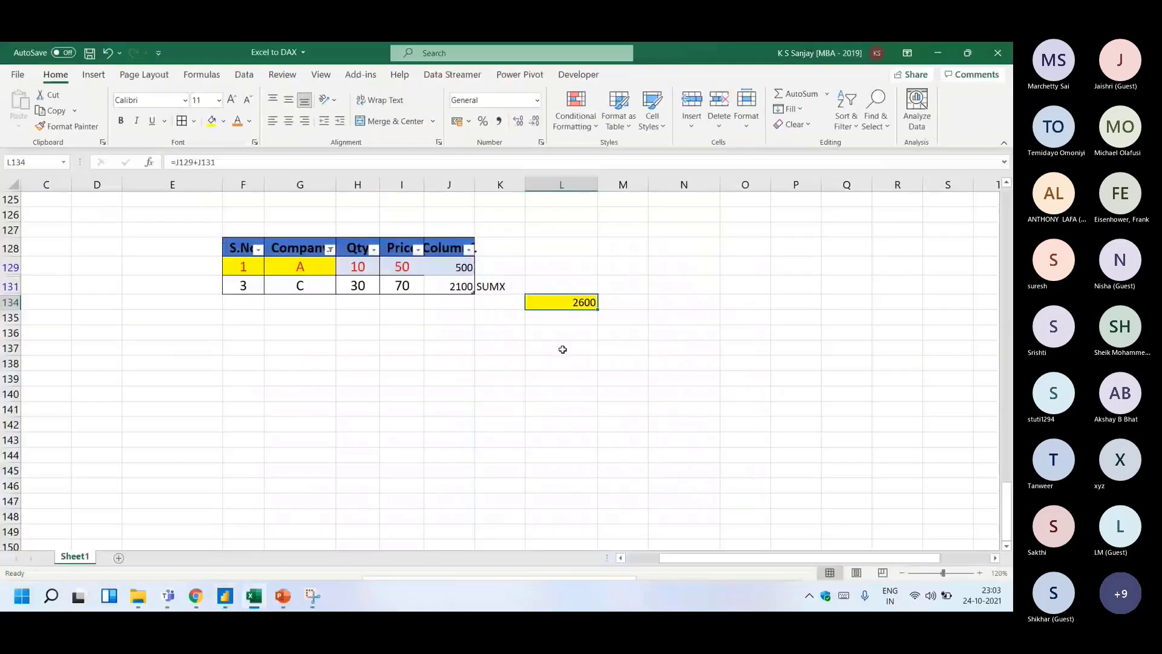
pyautogui.scroll(10, 563, 350)
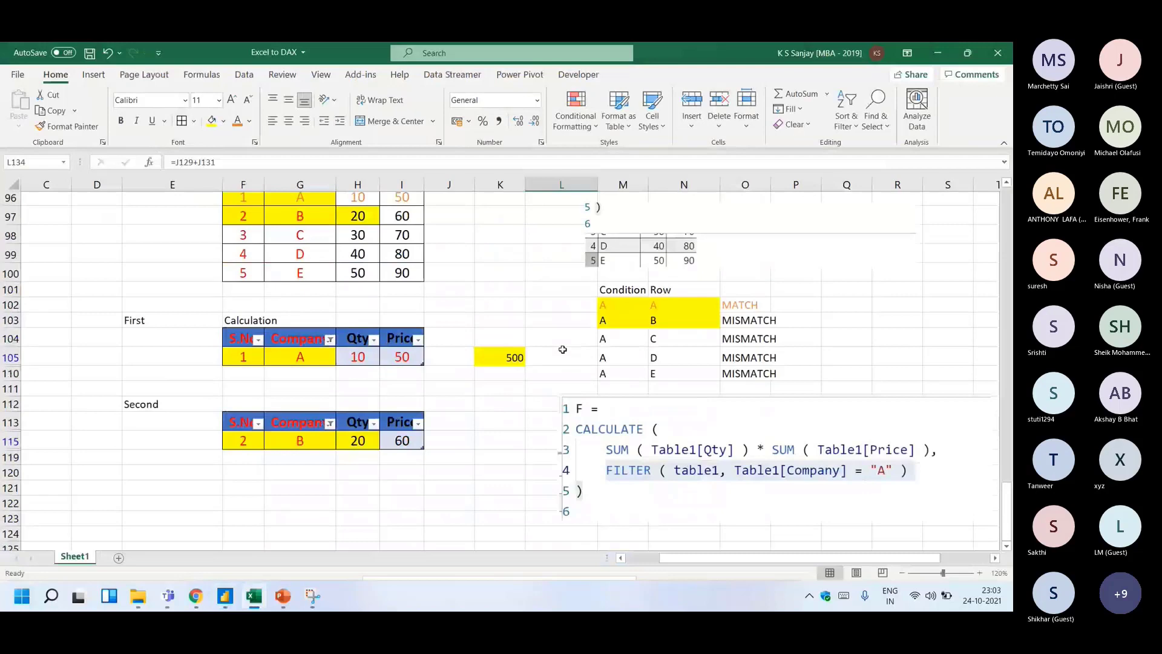
pyautogui.scroll(1, 628, 343)
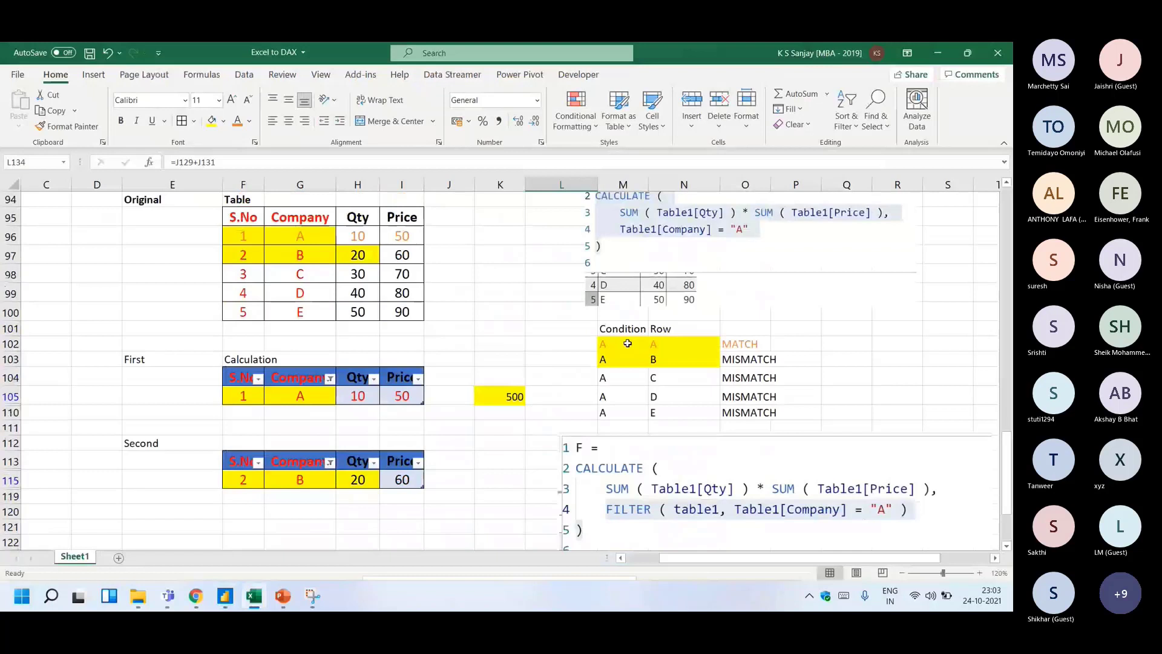
pyautogui.click(742, 378)
pyautogui.write('Match')
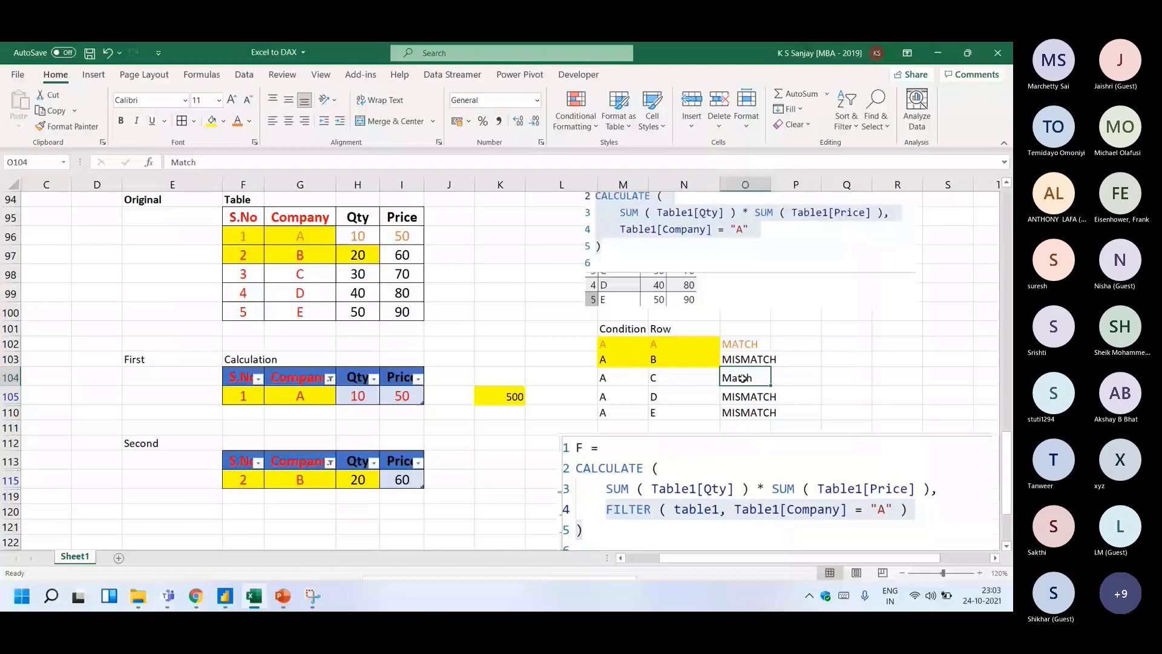
# - Switch to Power BI and compare the G1 and H1 columns with measure C's SUMX formula and the Totals_DAX_EF page
pyautogui.click(226, 596)
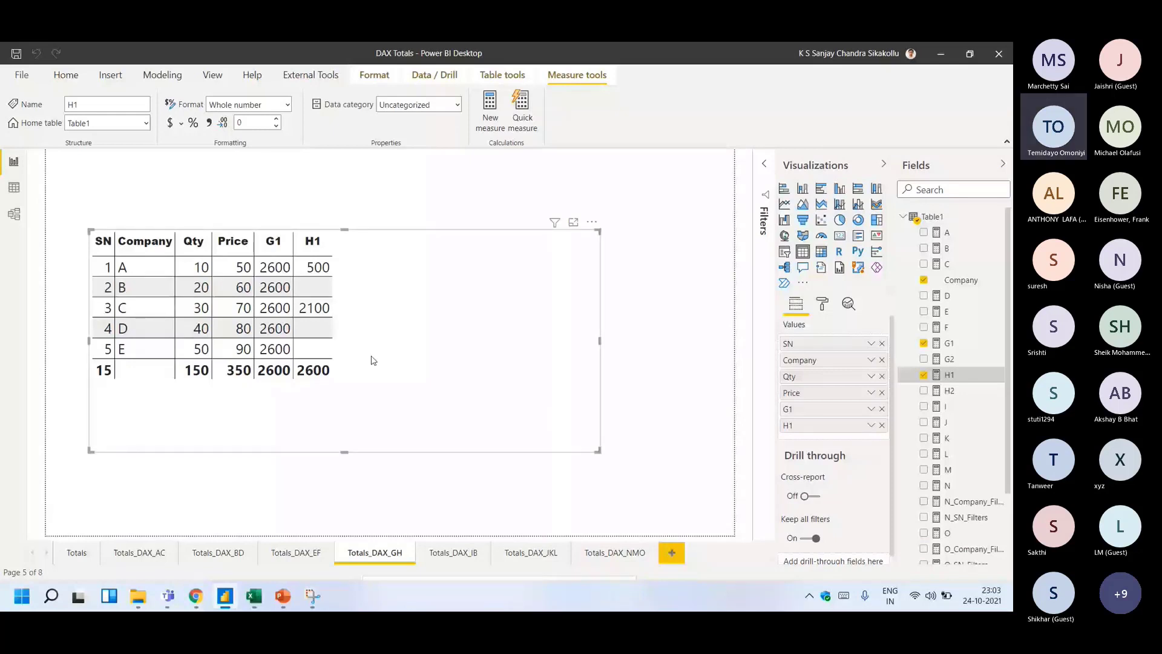
pyautogui.click(665, 319)
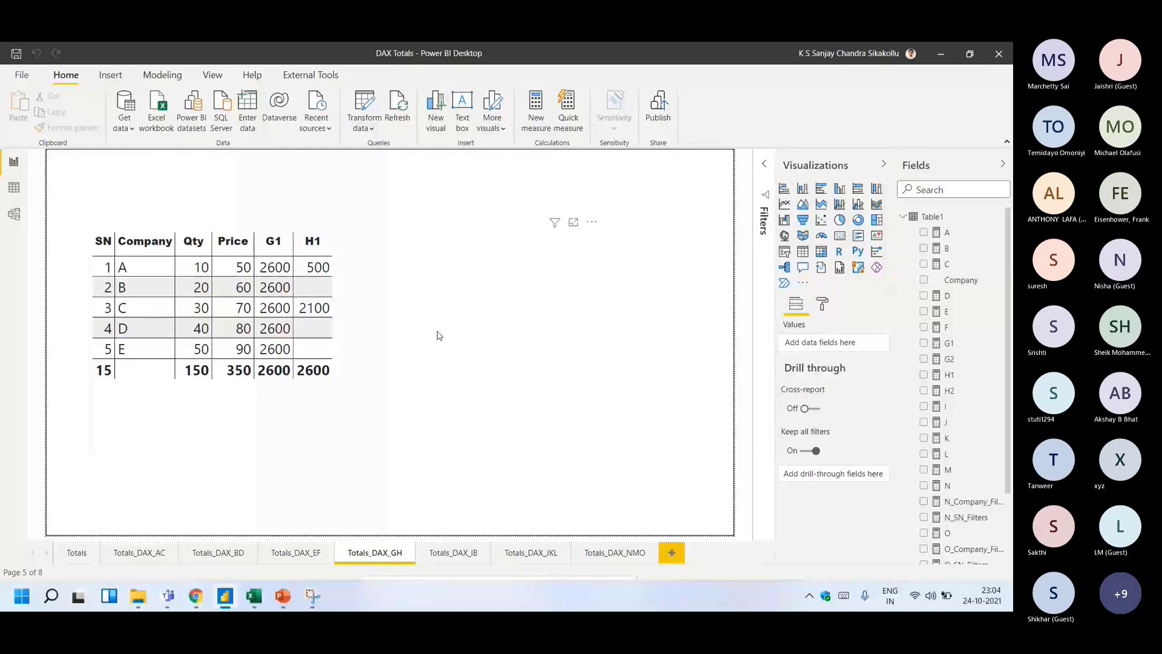
pyautogui.click(951, 266)
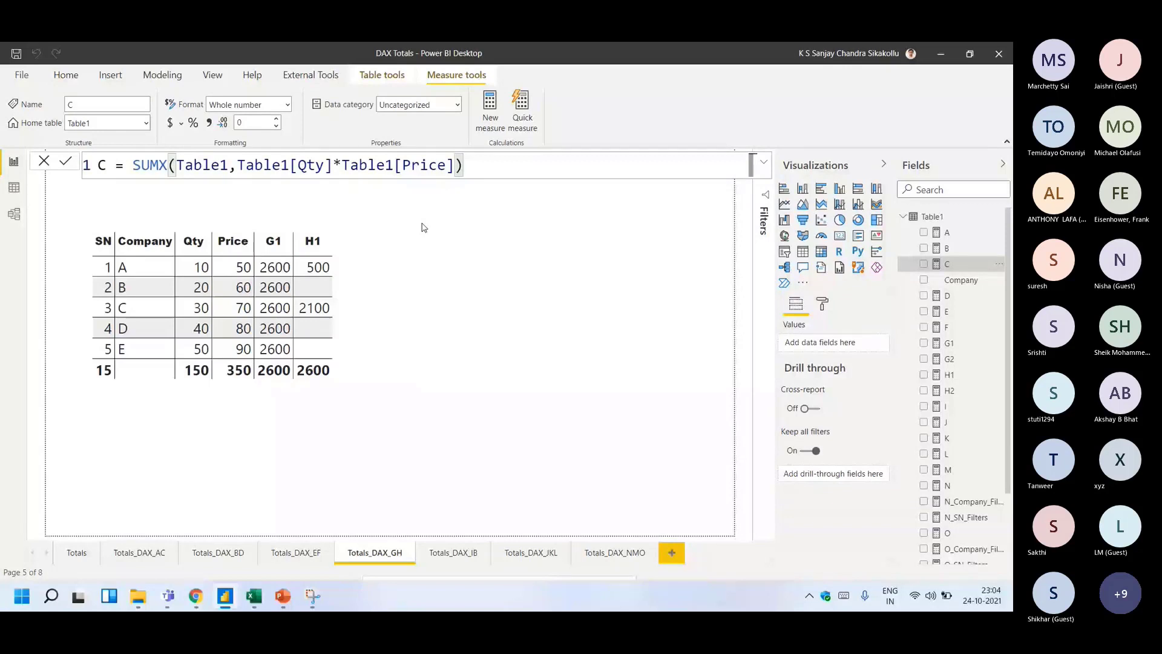
pyautogui.click(366, 206)
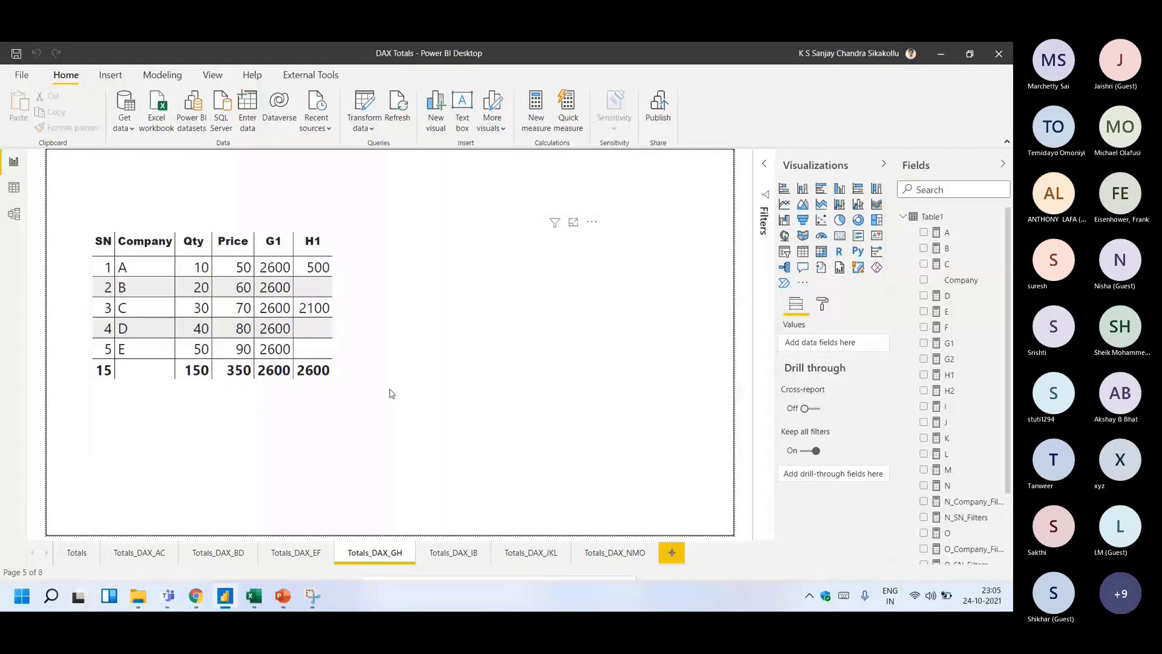
pyautogui.click(377, 348)
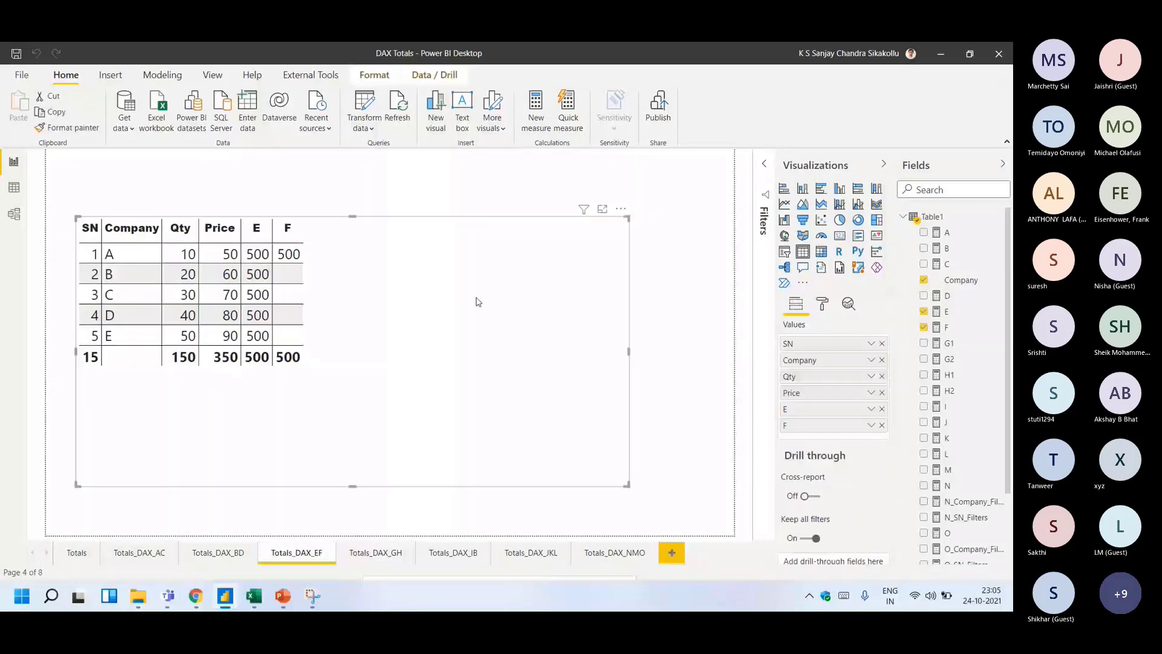
pyautogui.click(949, 344)
pyautogui.click(360, 289)
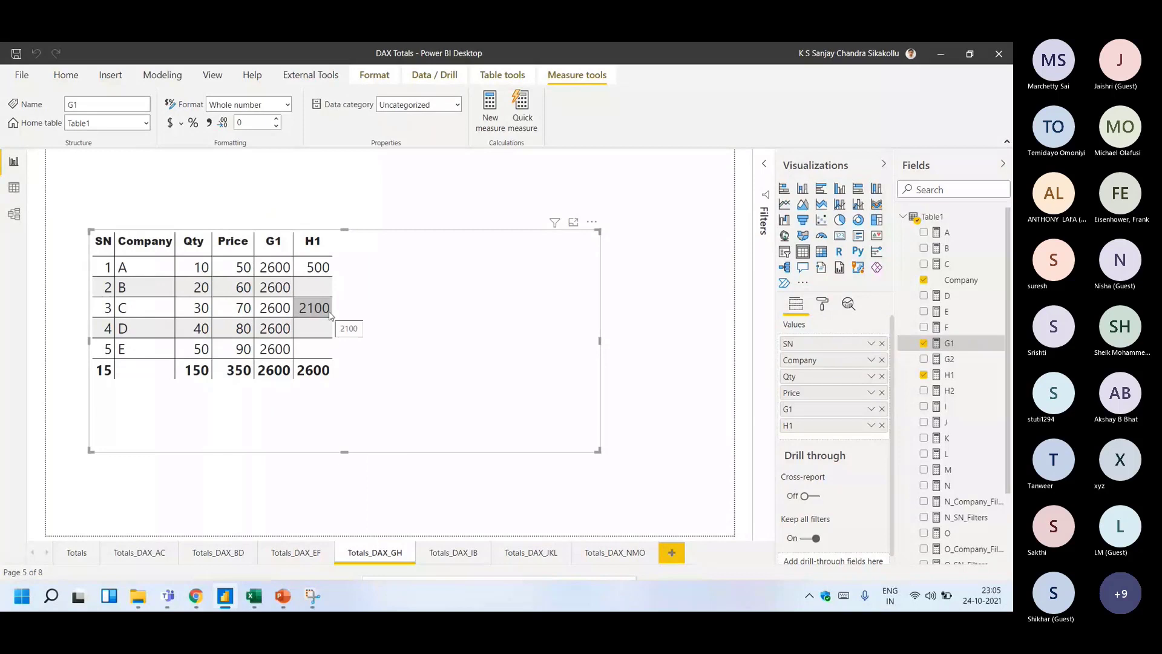
pyautogui.click(296, 553)
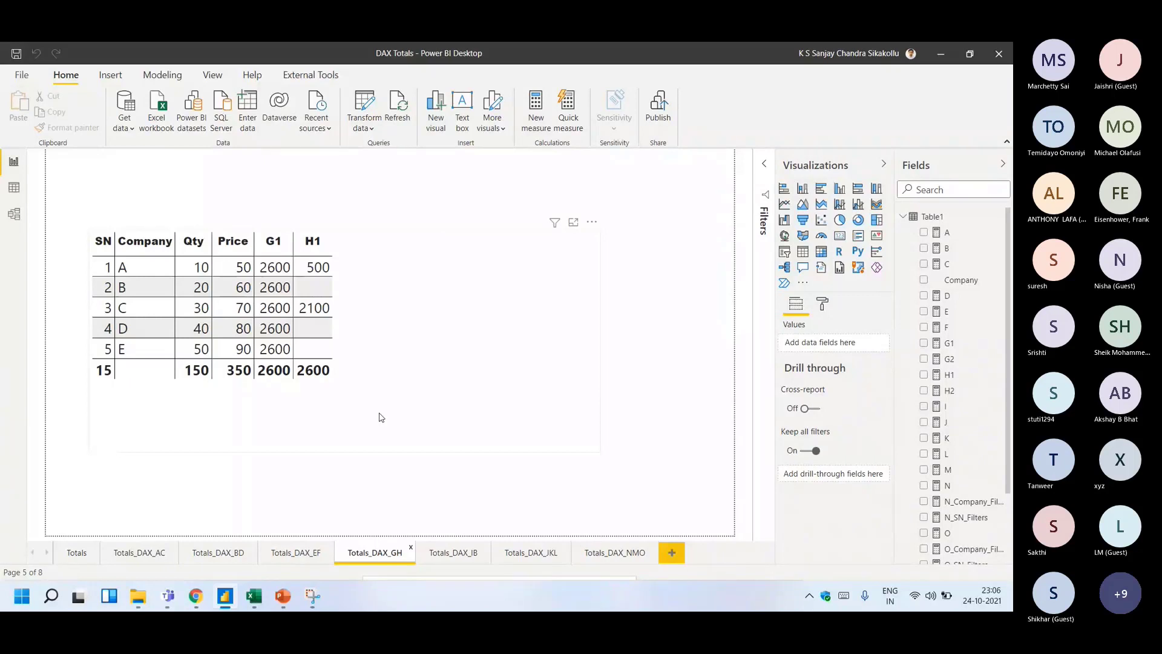
# - Open the Totals_DAX_IB page and add measures I and B to its table visual
pyautogui.click(450, 553)
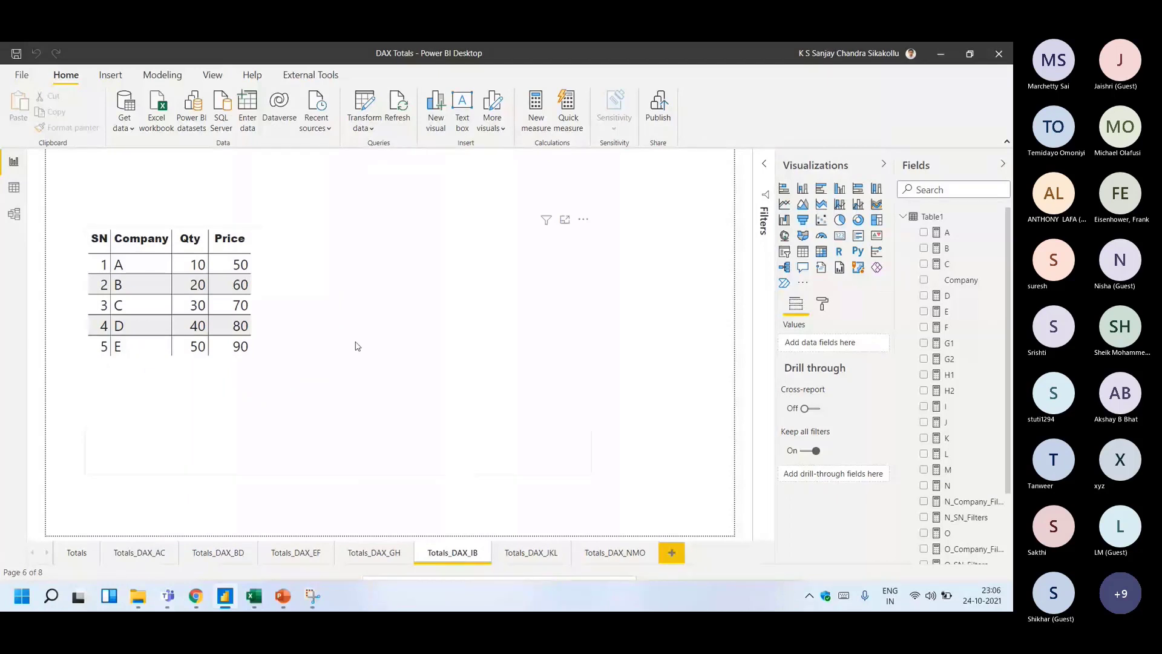
pyautogui.click(355, 346)
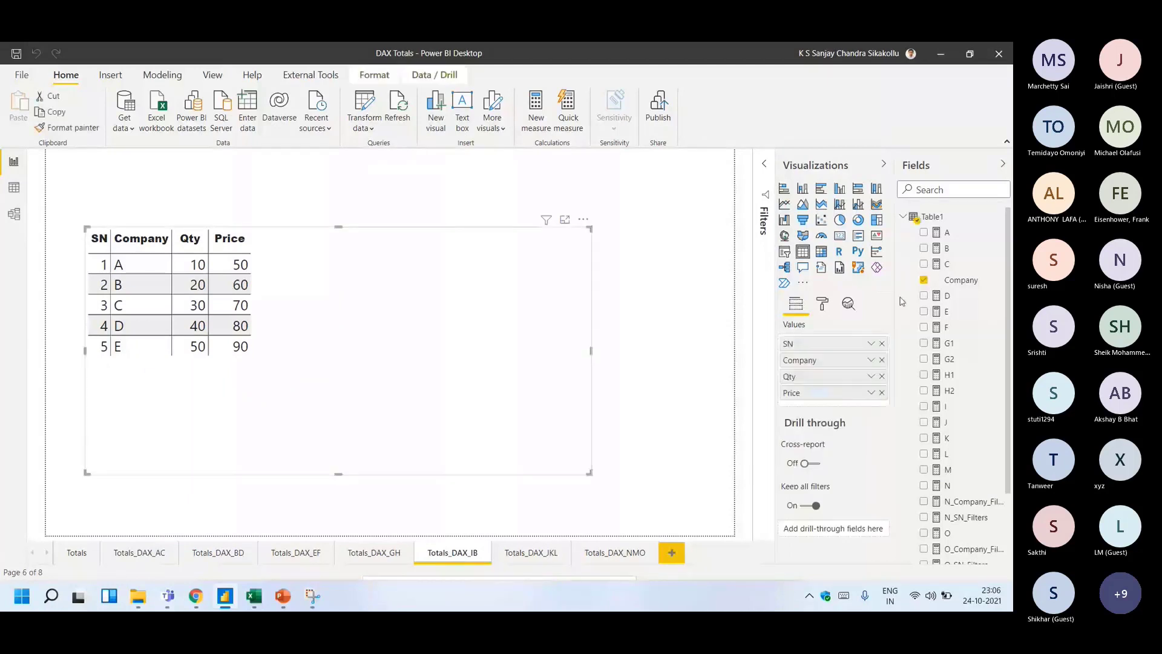
pyautogui.click(924, 407)
pyautogui.click(924, 249)
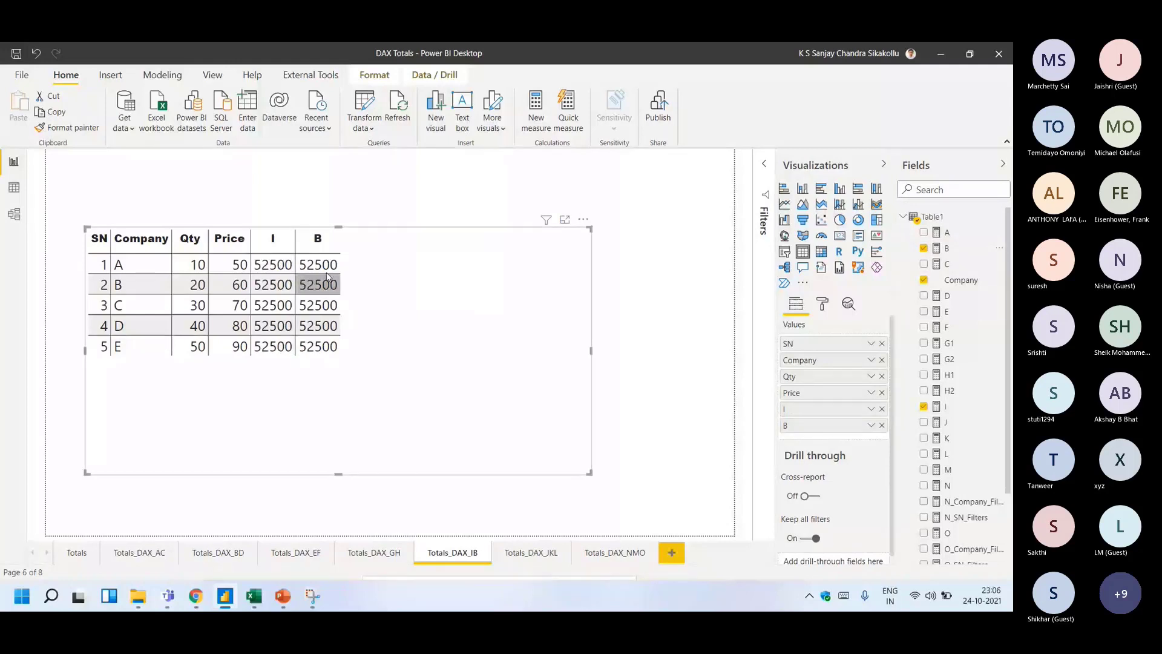
# - Turn on the totals row for the Totals_DAX_IB table and return to its field list
pyautogui.click(822, 303)
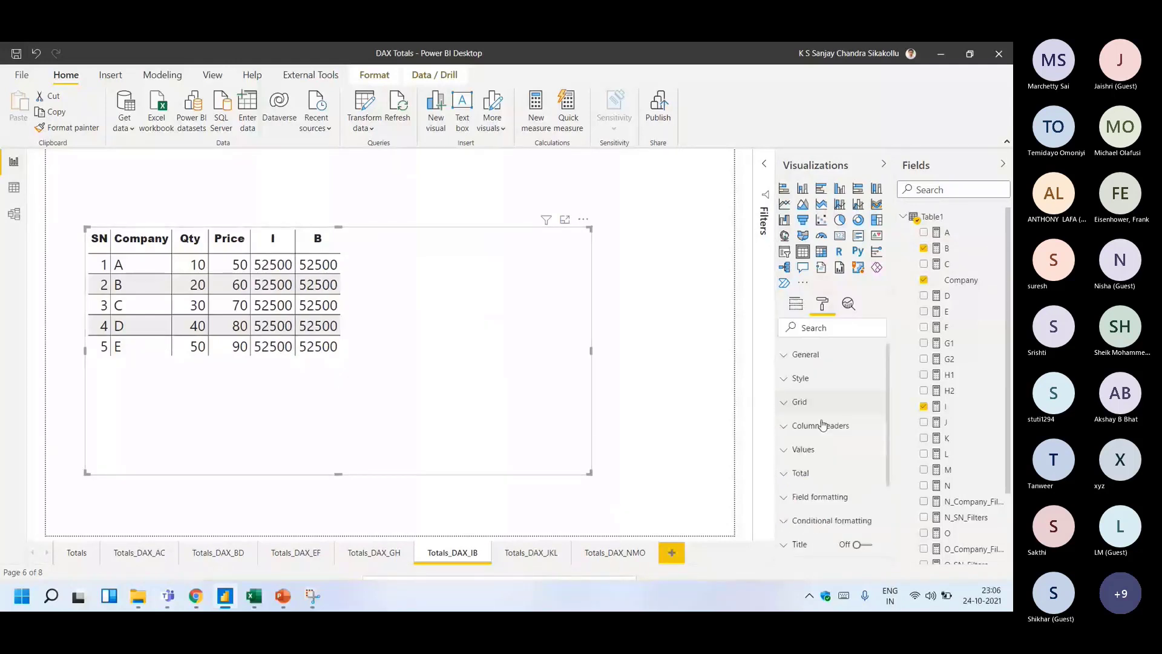
pyautogui.click(818, 482)
pyautogui.click(819, 514)
pyautogui.click(796, 304)
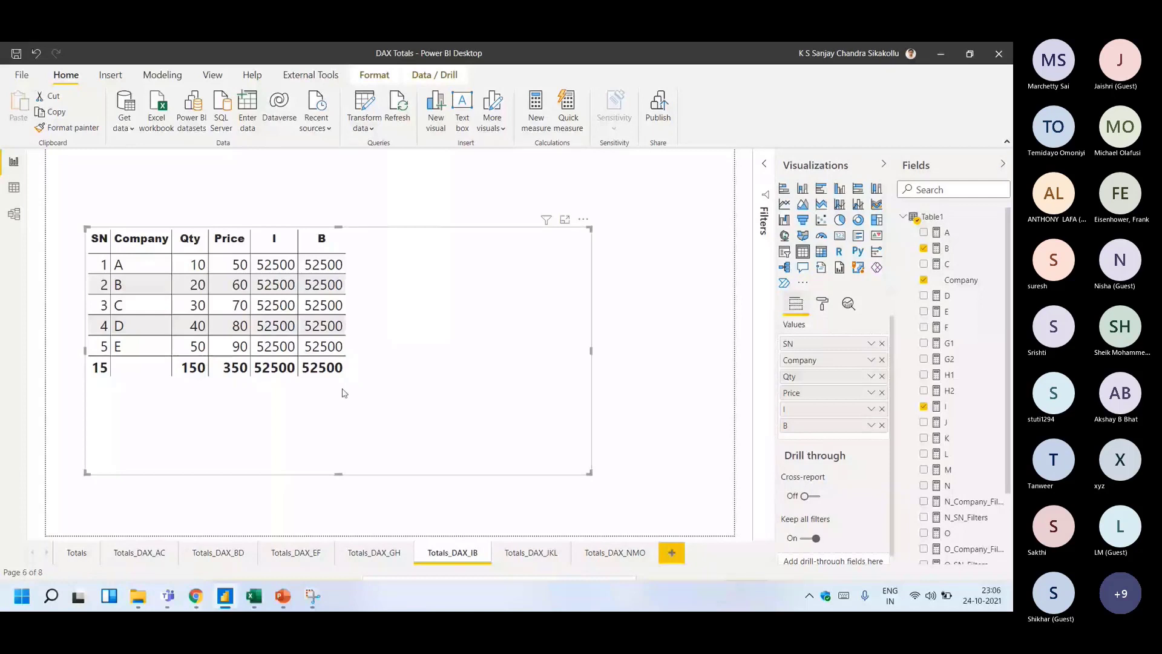
# - Add the comment "-- NOT SUMX" after the SUM product in measure B's formula and review its REMOVEFILTERS argument
pyautogui.click(949, 249)
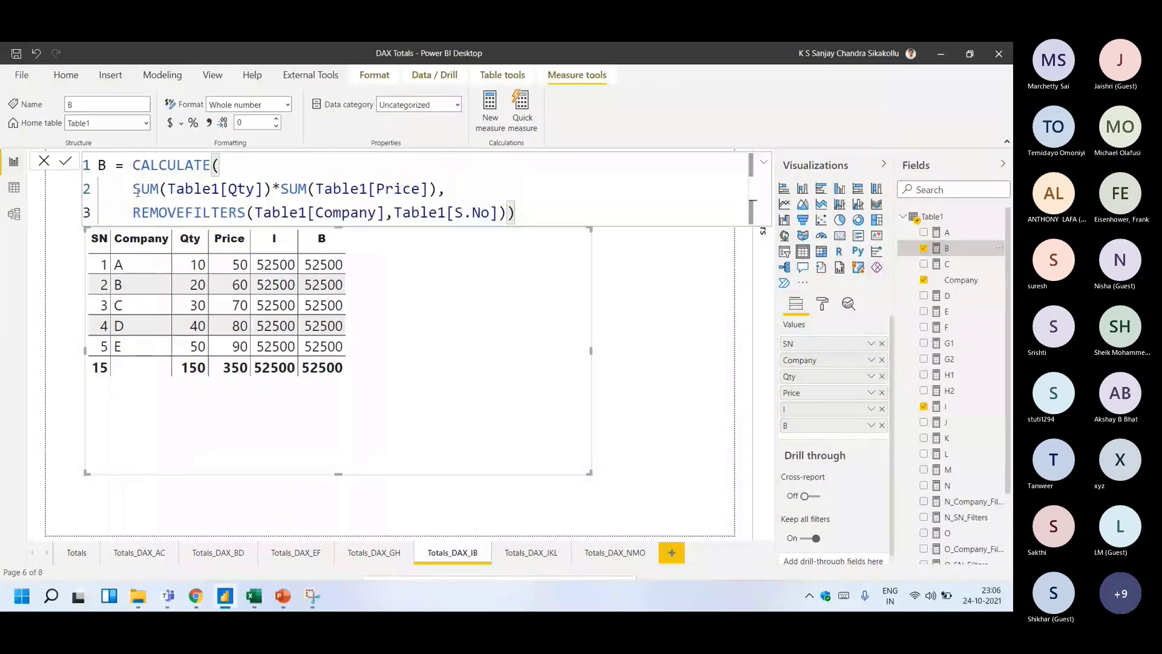
pyautogui.moveTo(133, 164); pyautogui.dragTo(237, 161)
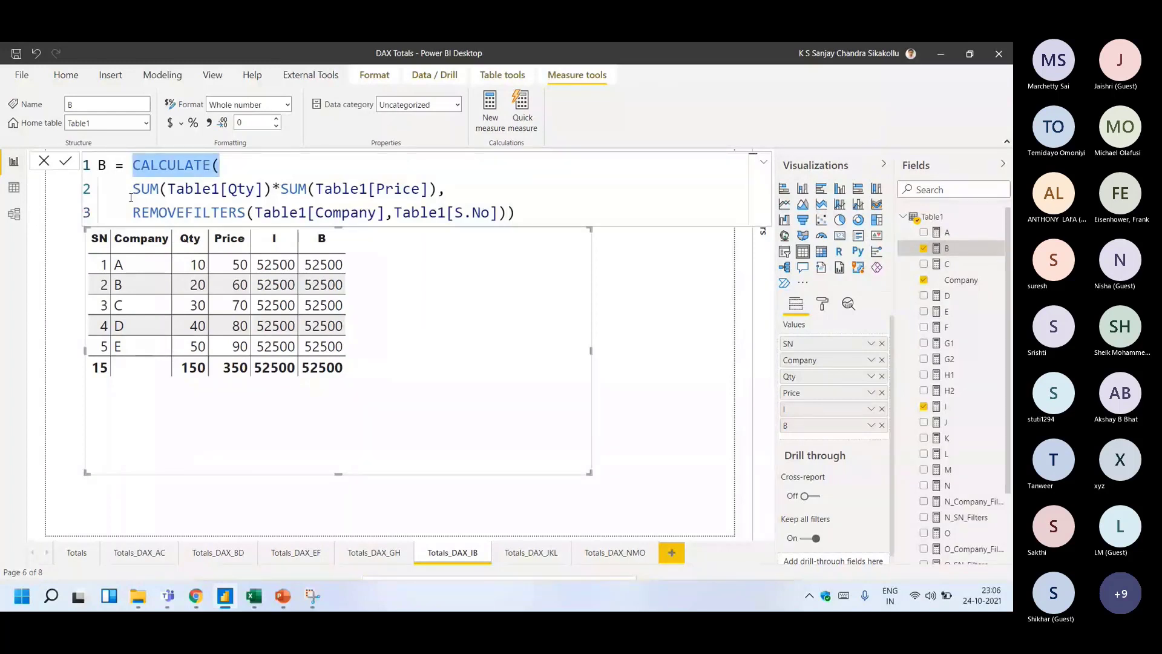
pyautogui.moveTo(132, 189); pyautogui.dragTo(264, 189)
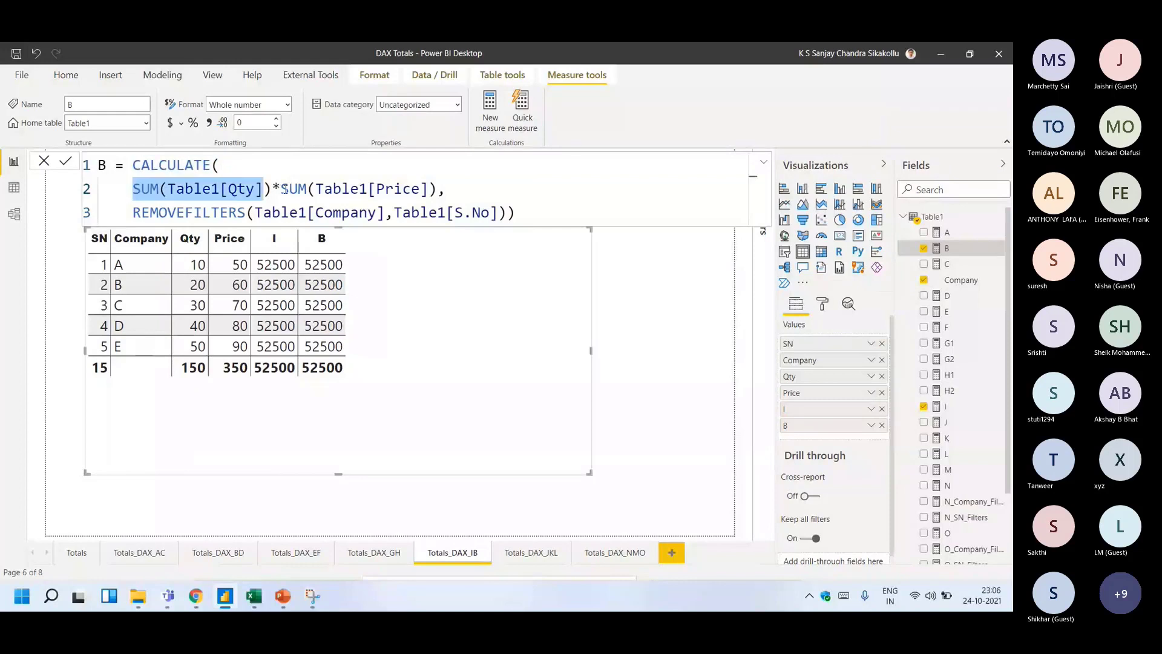
pyautogui.click(459, 189)
pyautogui.write('-- NOT SU')
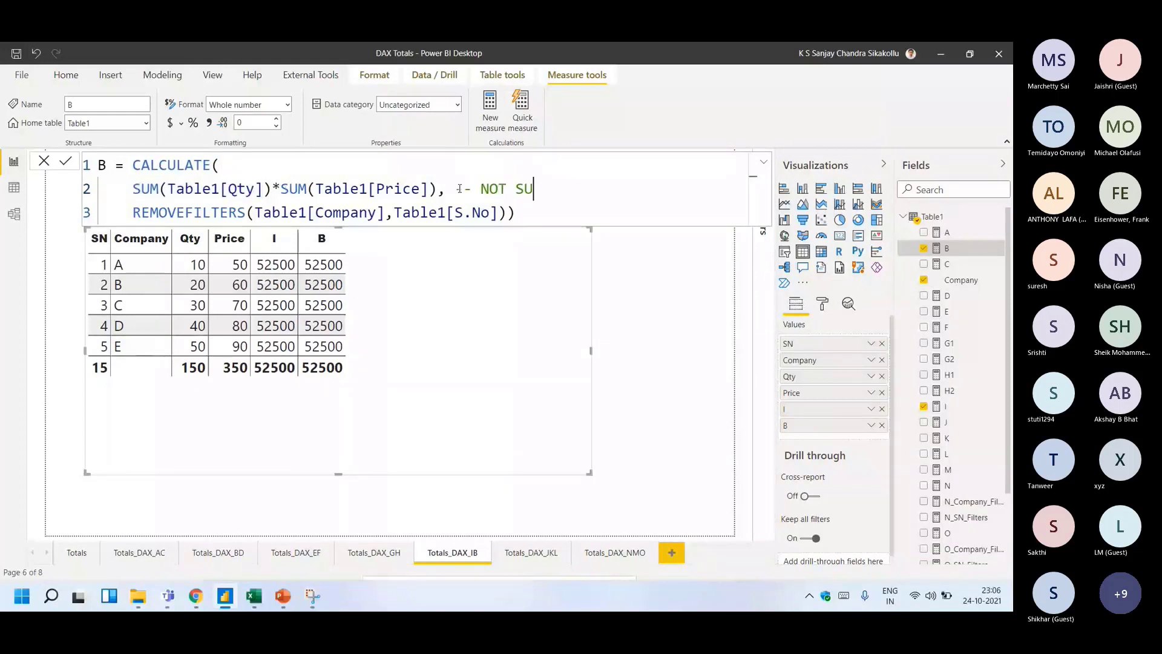
pyautogui.write('MX')
pyautogui.doubleClick(309, 189)
pyautogui.doubleClick(251, 212)
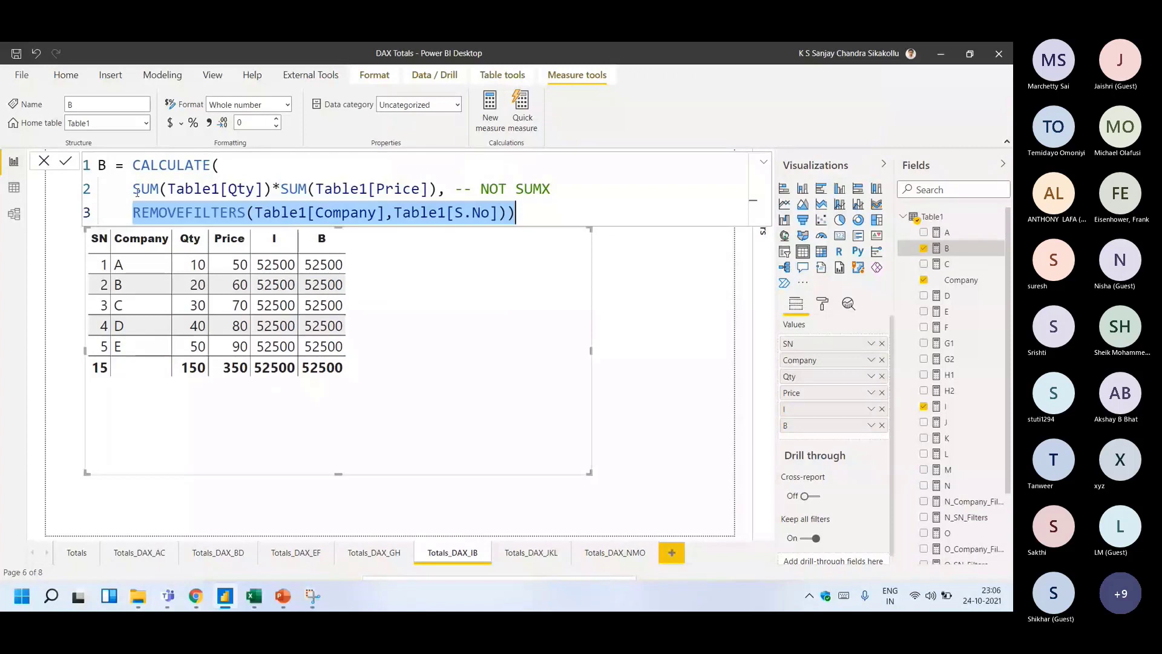
pyautogui.moveTo(134, 189); pyautogui.dragTo(298, 189)
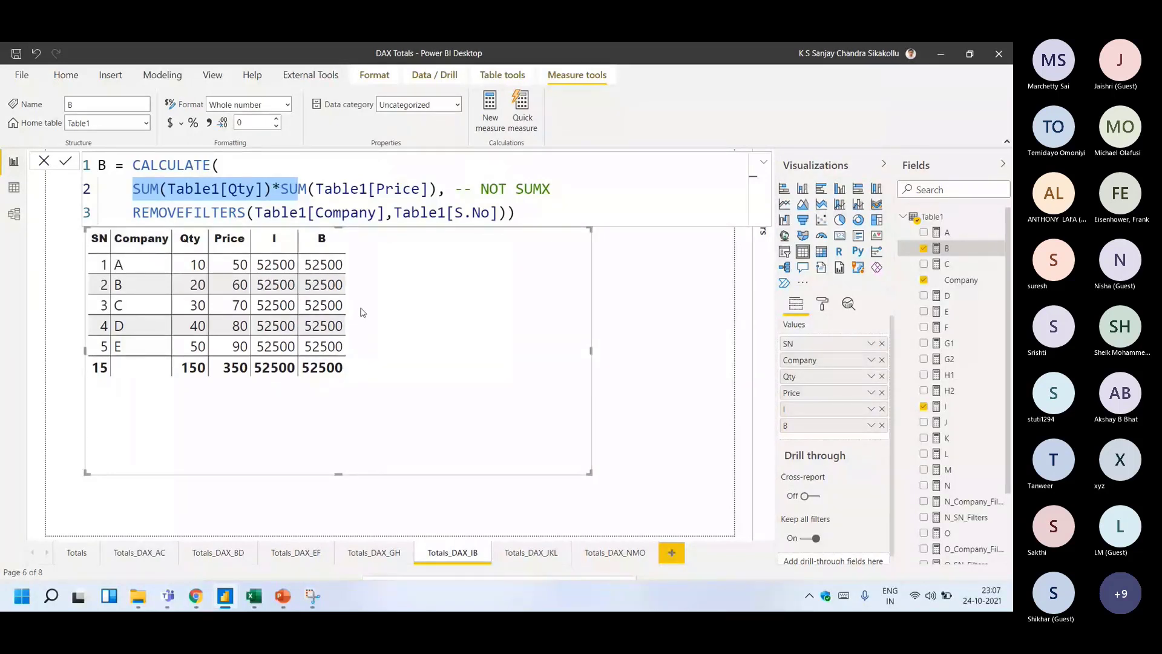
# - Switch to Excel and copy the original S.No, Company, Qty and Price table to cell F144
pyautogui.hotkey('alt', 'Tab')
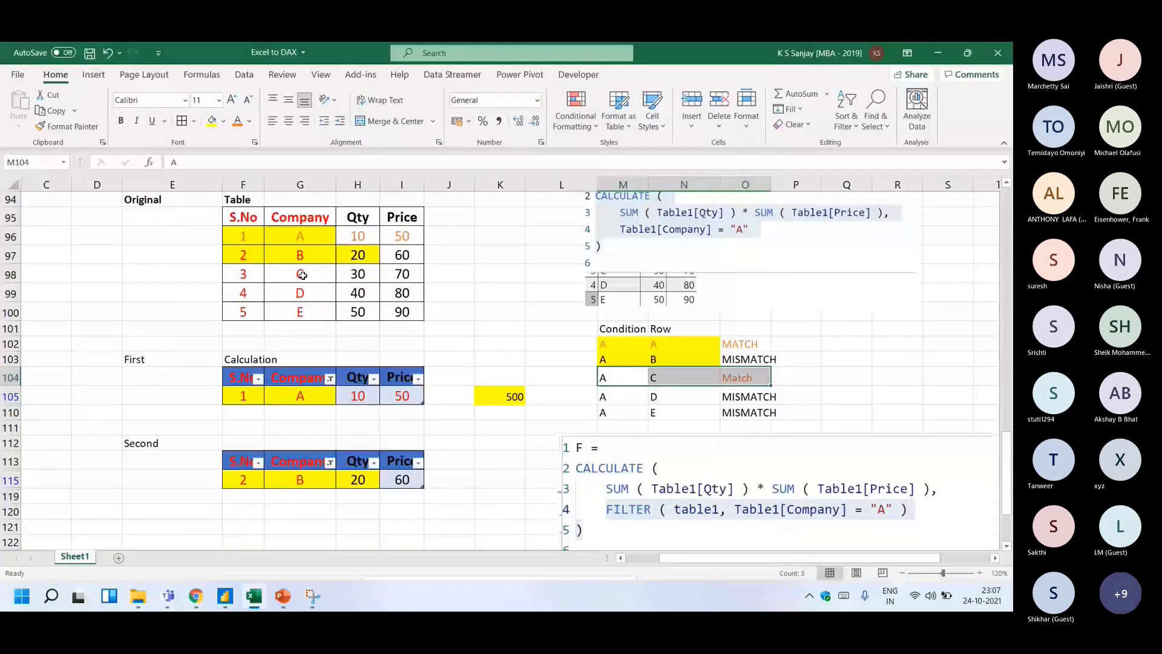
pyautogui.click(240, 216)
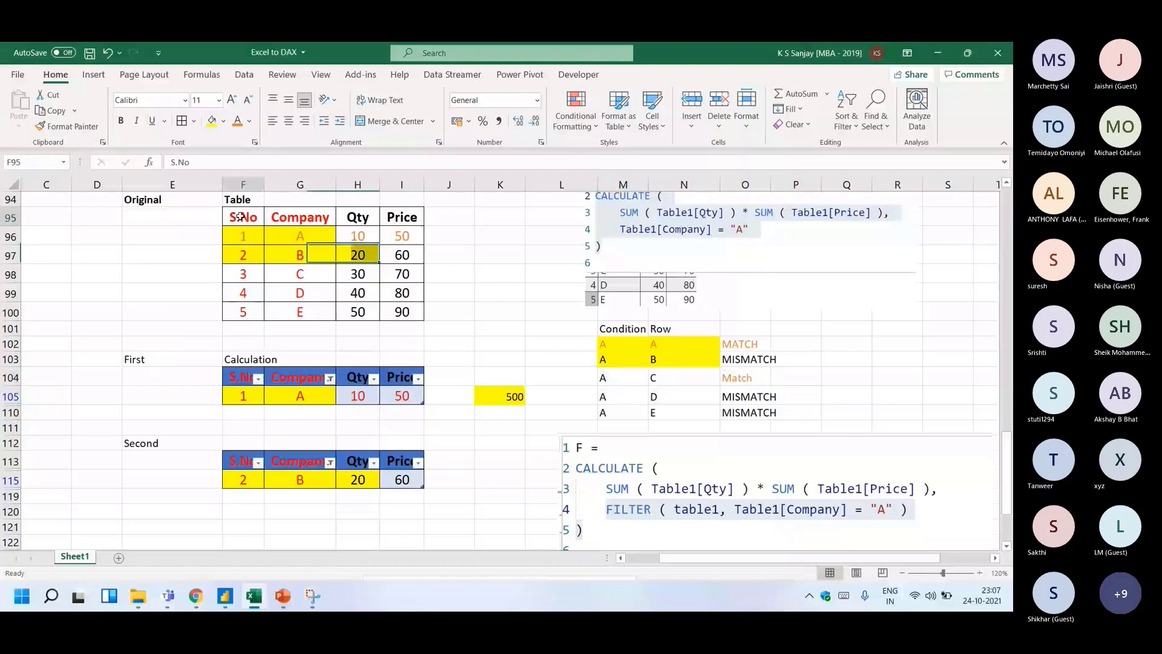
pyautogui.hotkey('ctrl', 'c')
pyautogui.scroll(-13, 251, 260)
pyautogui.click(252, 260)
pyautogui.hotkey('ctrl', 'v')
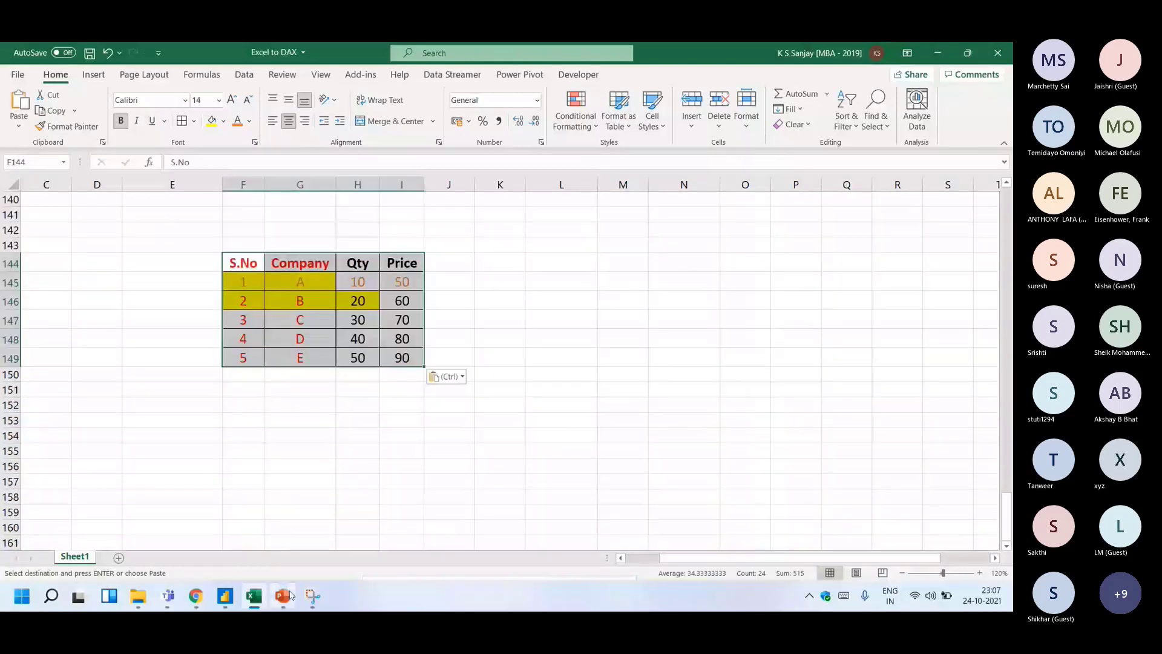
# - Enter the notes "CALCULATE SUM" in cell E142 and "REMOVED FILTERS FOR SN AND COMPANY" in cell E143
pyautogui.click(160, 233)
pyautogui.write('CALCULATE SUM')
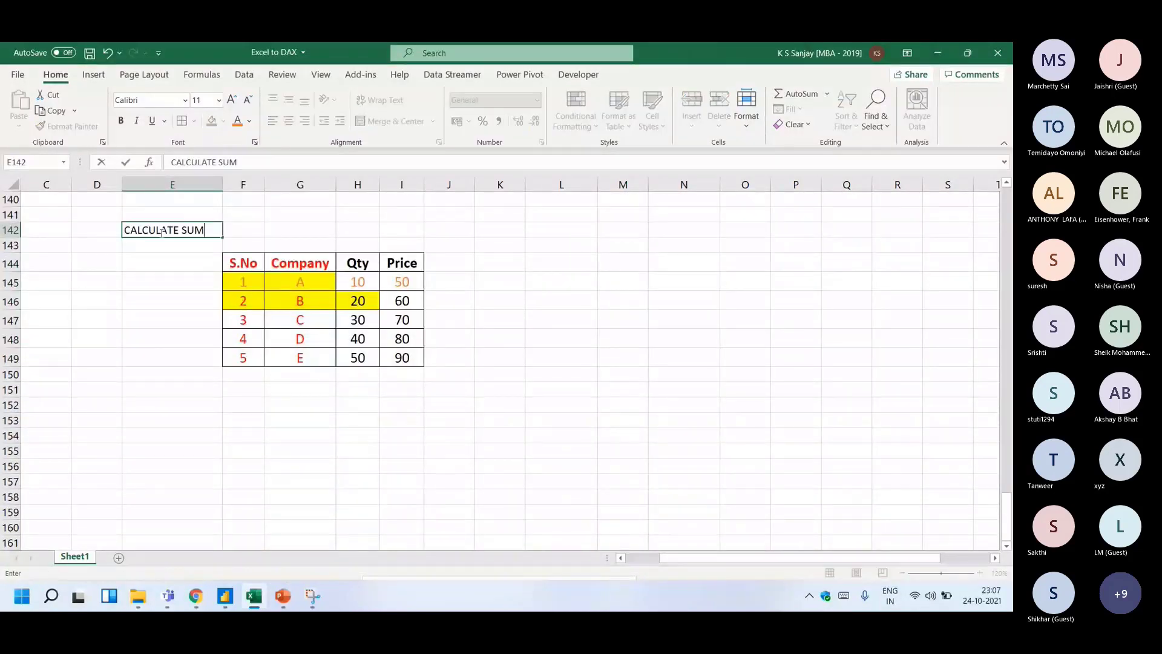
pyautogui.press('Return')
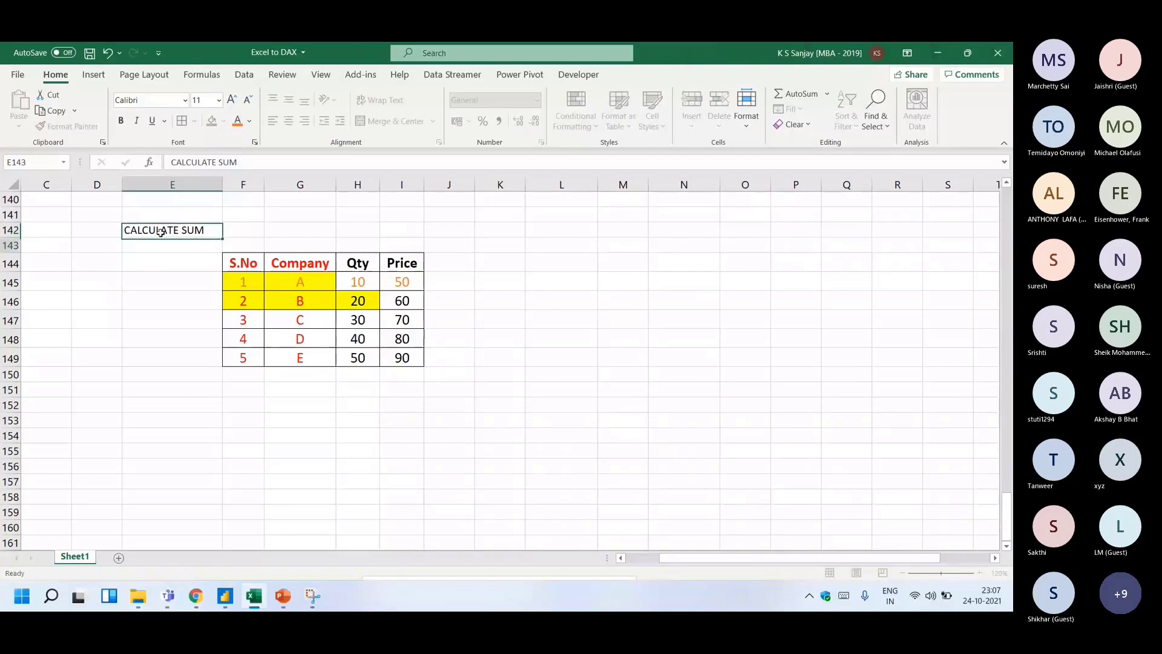
pyautogui.write('REMOVED FILTERS')
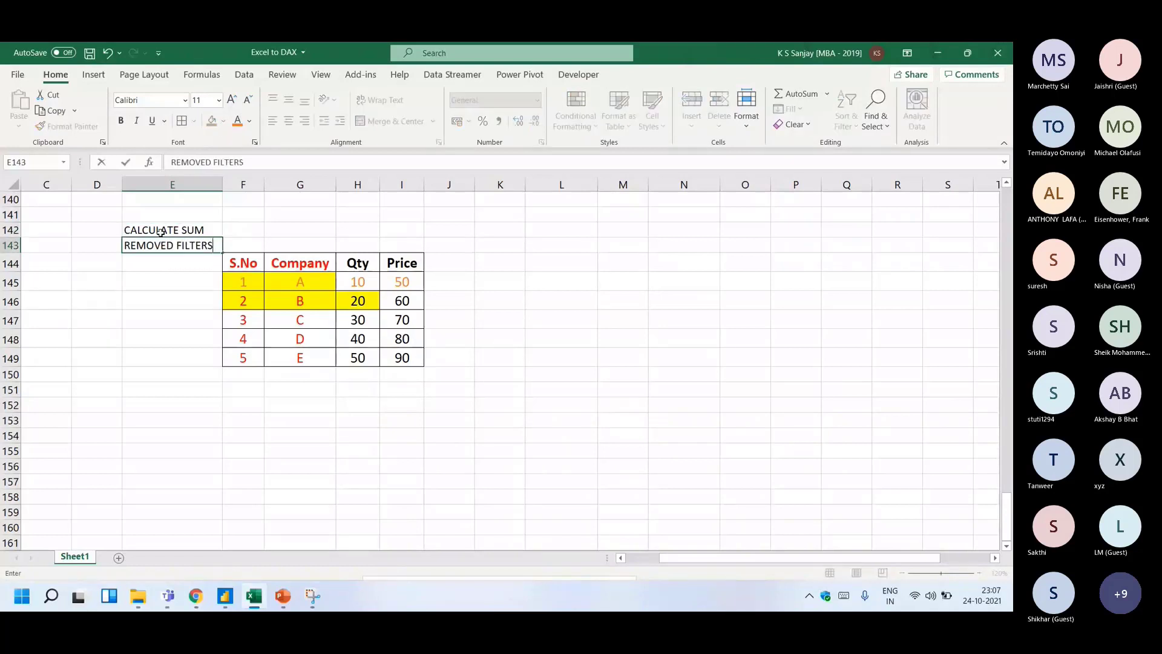
pyautogui.write(' FOR SN AND COM')
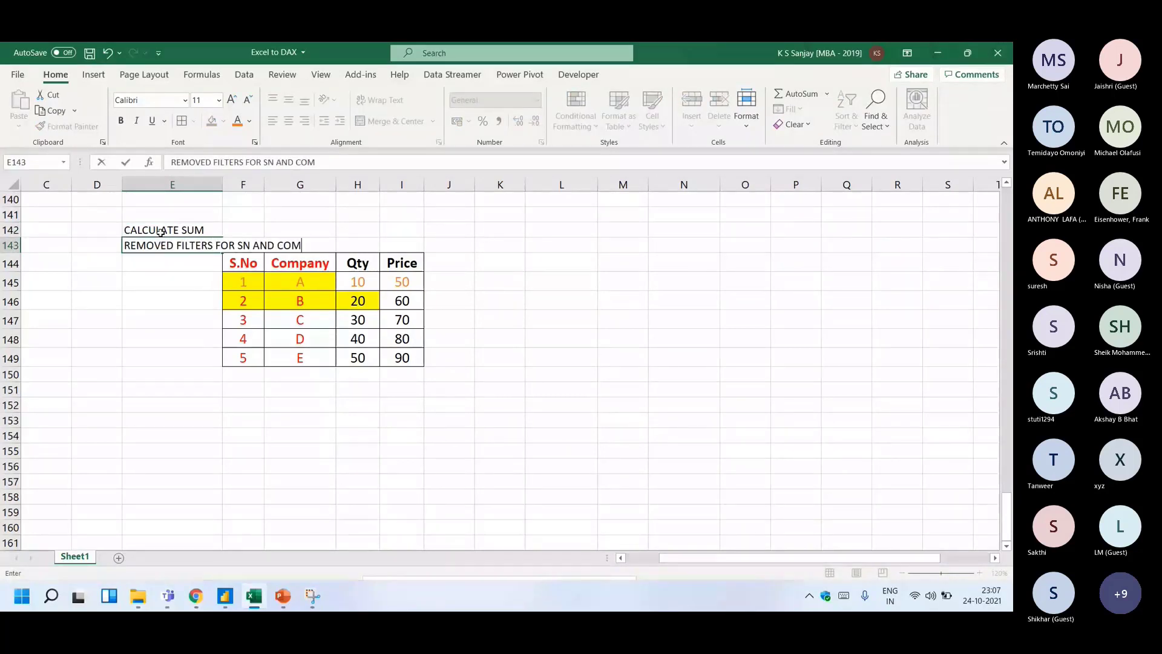
pyautogui.write('PANY')
pyautogui.hotkey('ctrl', 'Return')
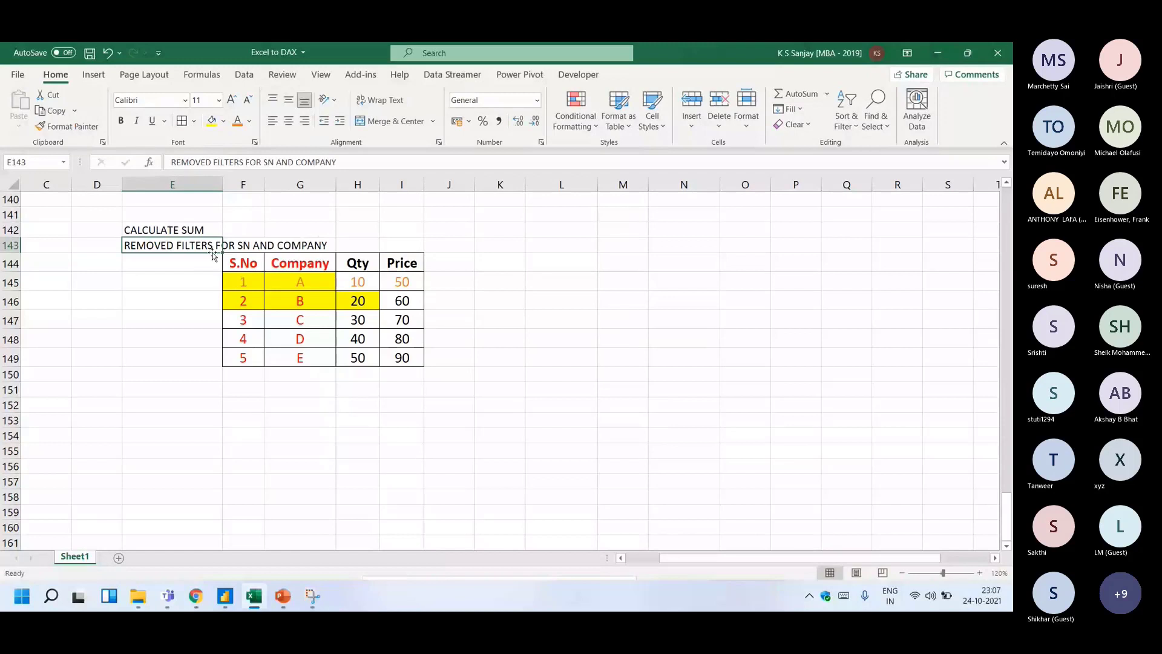
# - Turn on filtering for the header row F144:I144 of the copied table
pyautogui.moveTo(231, 261); pyautogui.dragTo(383, 258)
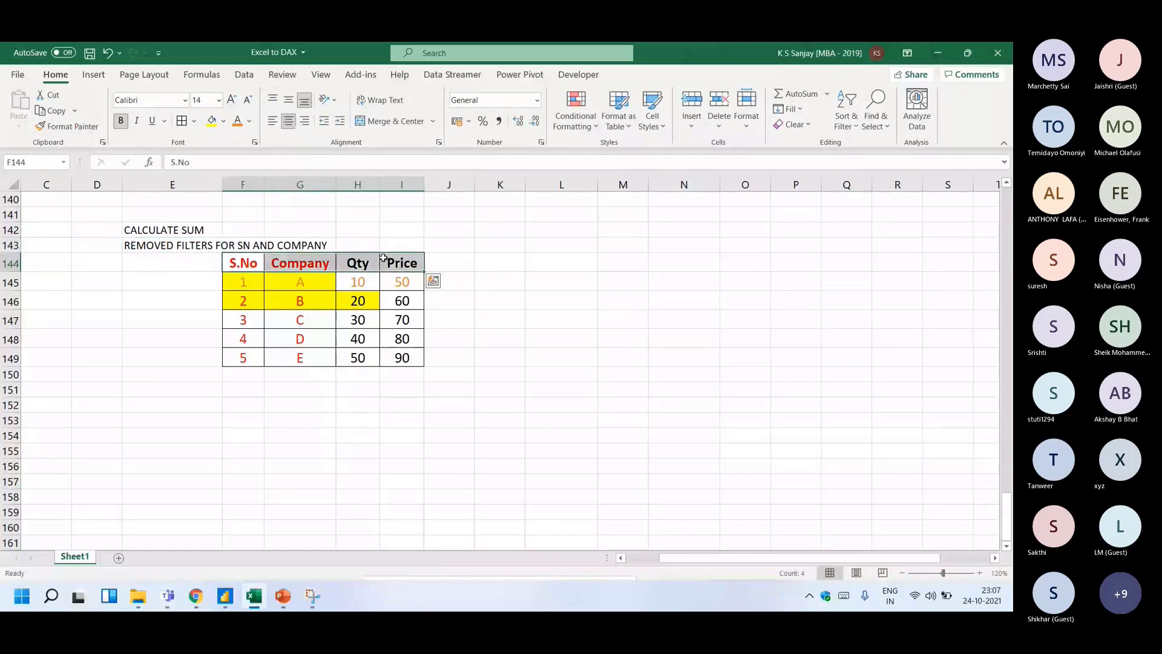
pyautogui.click(244, 74)
pyautogui.click(544, 109)
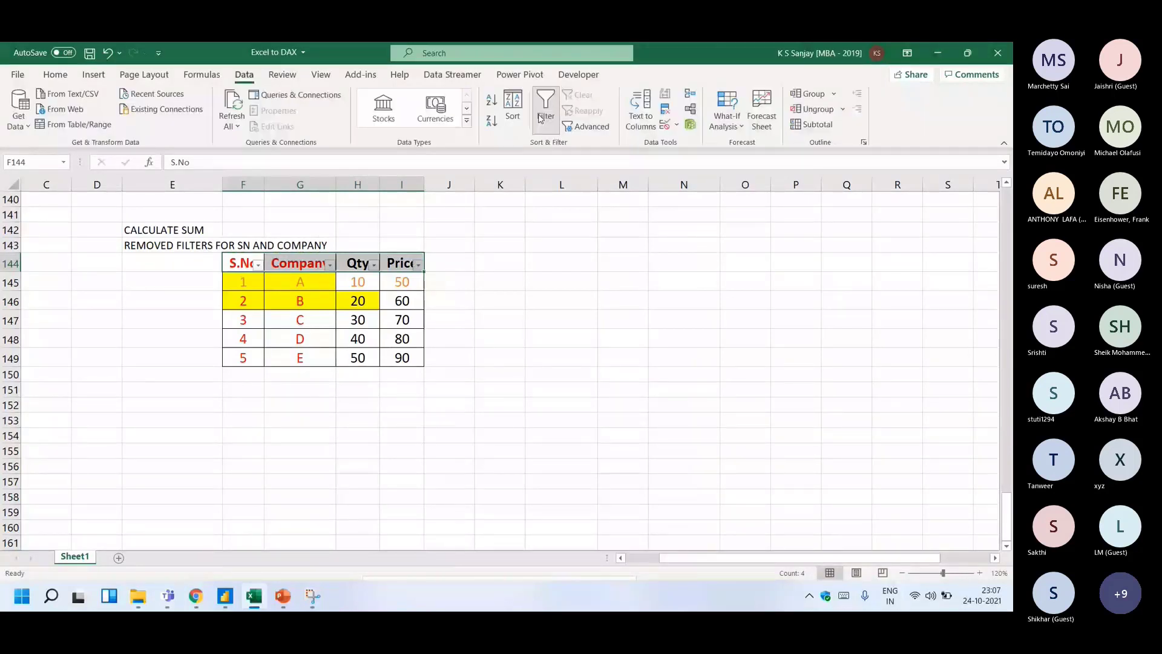
# - Total the copied table's Qty and Price columns in row 150 and multiply the totals with =H150*I150 in cell J150
pyautogui.hotkey('ctrl', 'a')
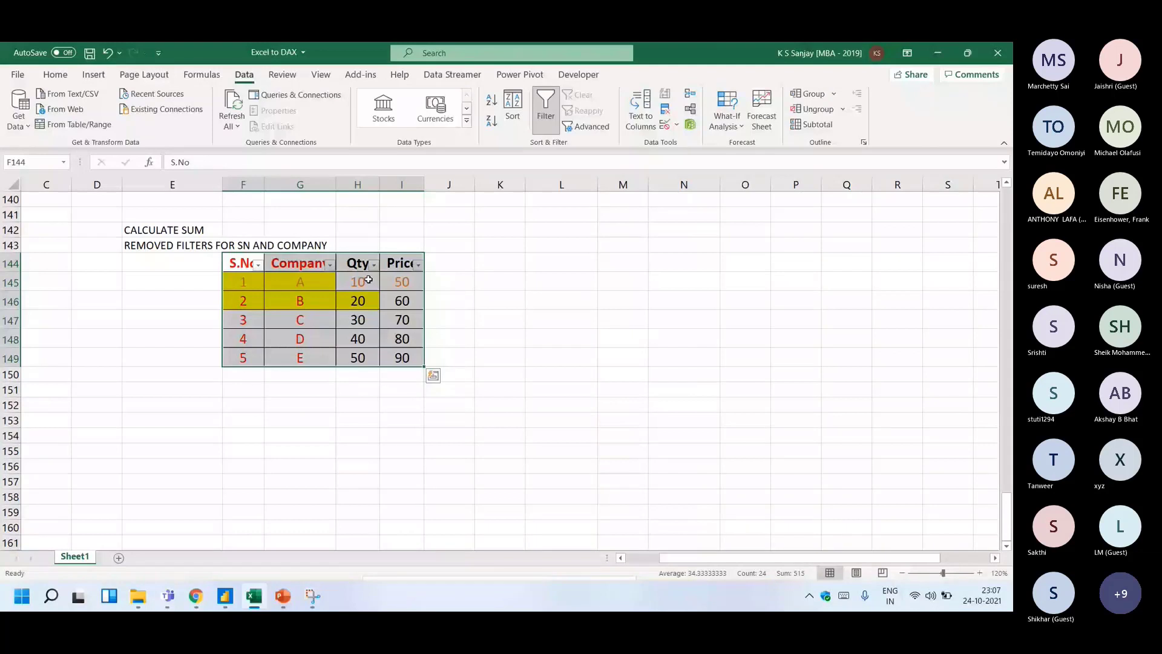
pyautogui.hotkey('alt', '=')
pyautogui.click(361, 392)
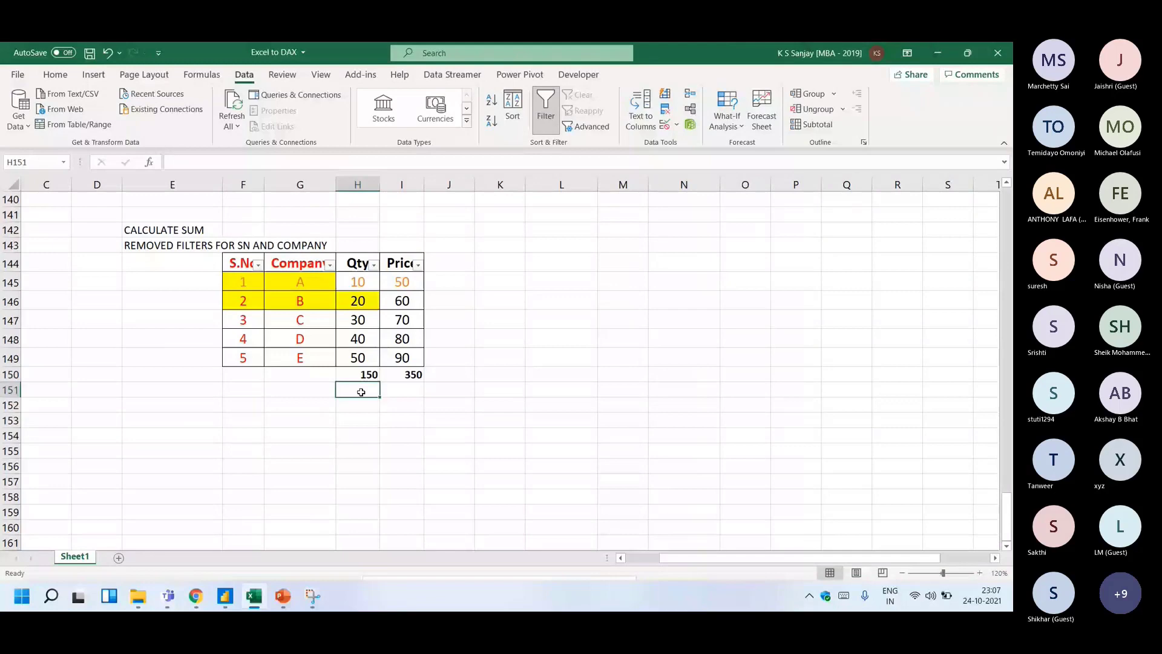
pyautogui.press('Up')
pyautogui.press('Right')
pyautogui.press('Right')
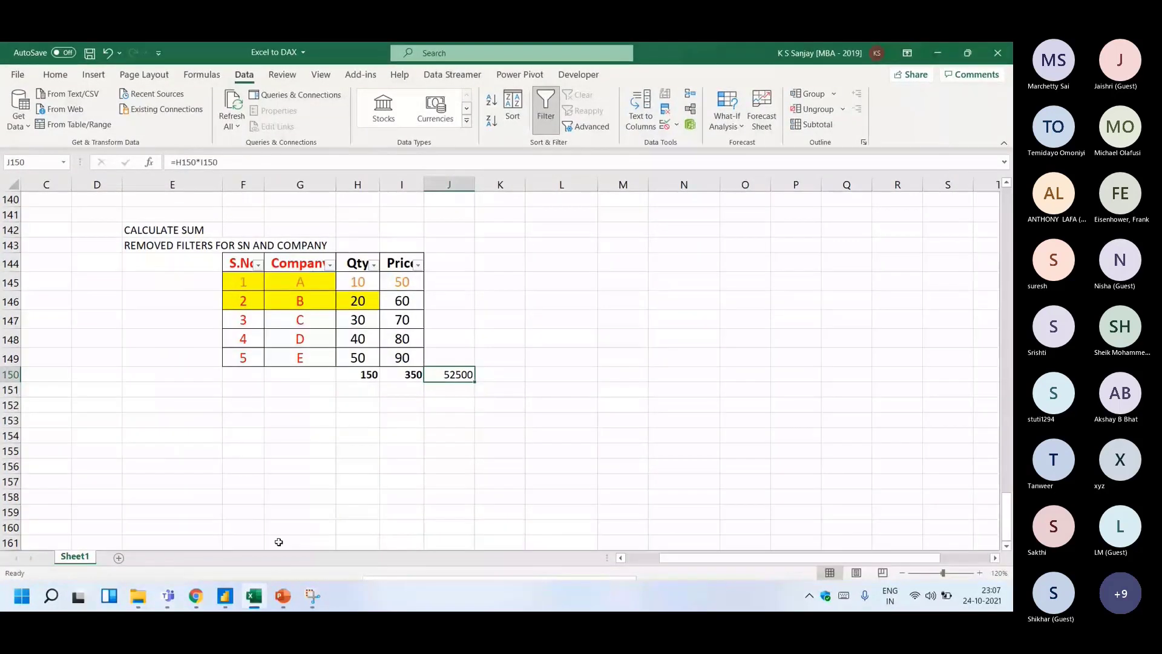
# - Switch to Power BI and replace the SUM product in measure B with SUMX(Table1,Table1[Qty]*Table1[Price])
pyautogui.hotkey('alt', 'Tab')
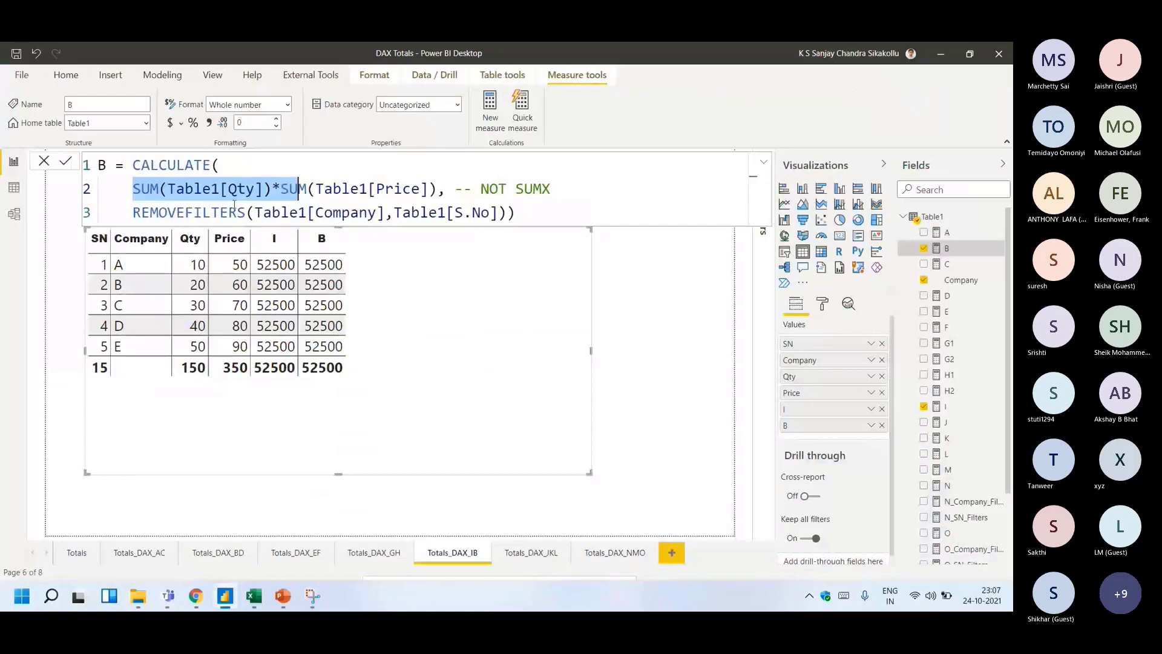
pyautogui.click(161, 188)
pyautogui.write('X')
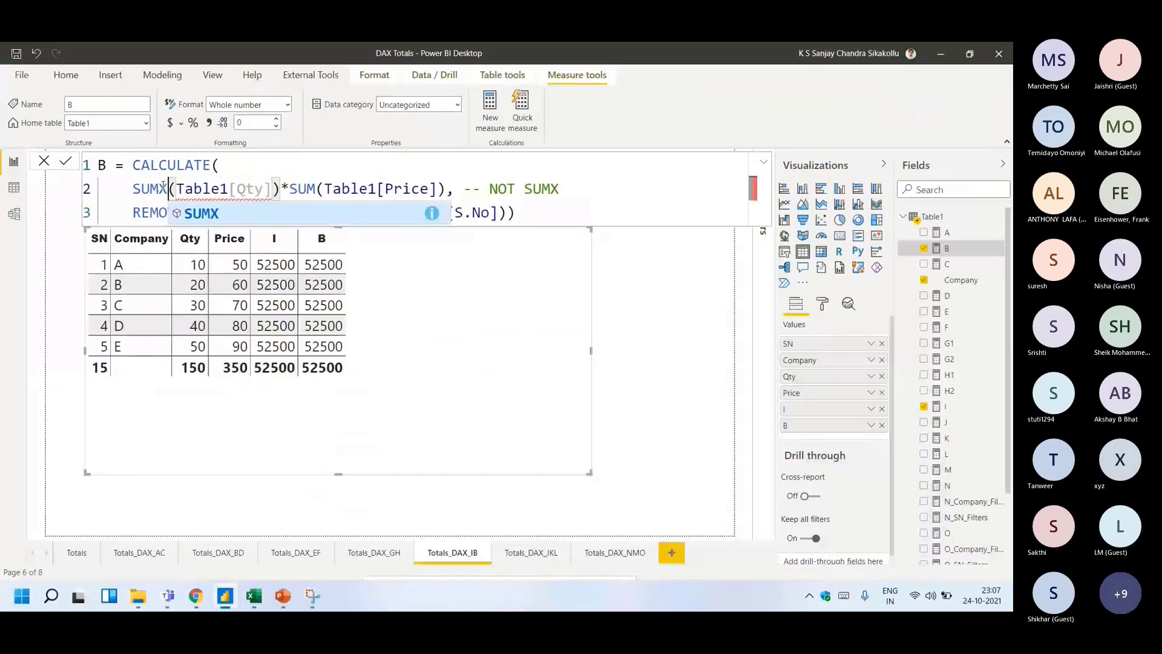
pyautogui.moveTo(176, 189); pyautogui.dragTo(437, 188)
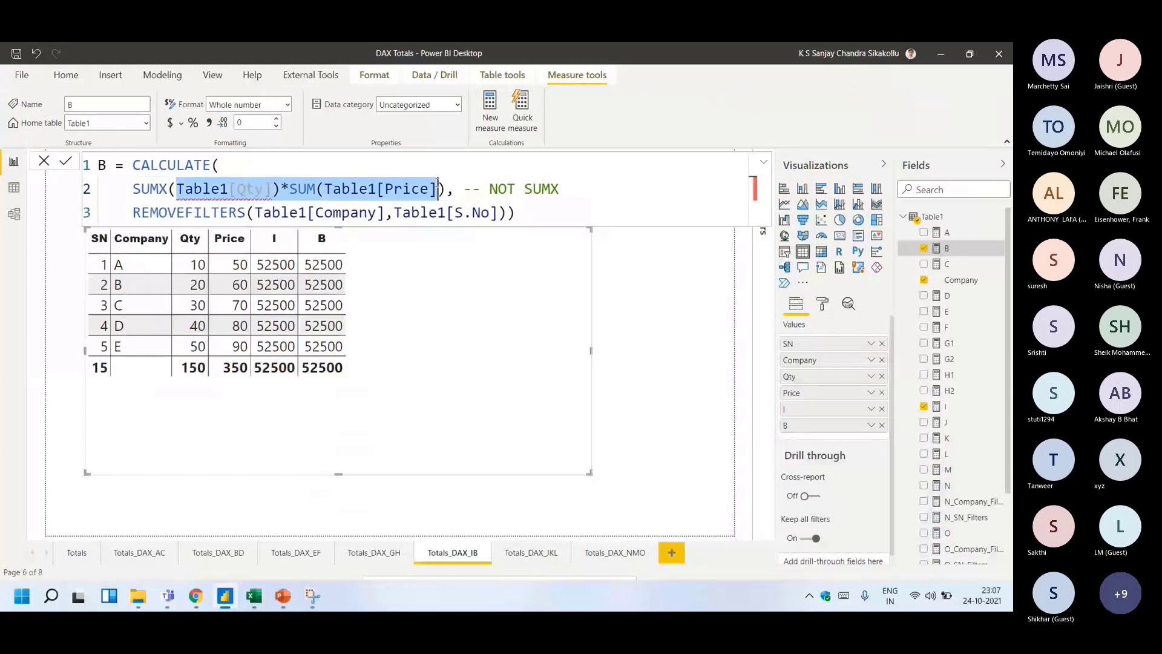
pyautogui.write('Table')
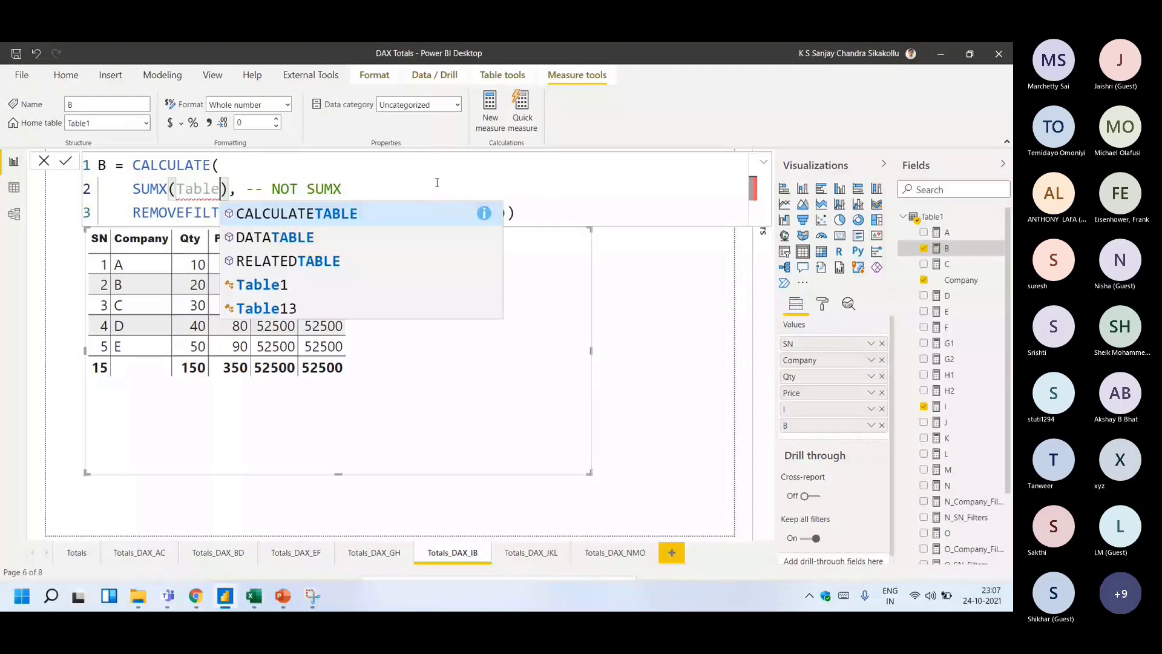
pyautogui.write('1,Table1[Qty]*PERCENTILE.EXC(')
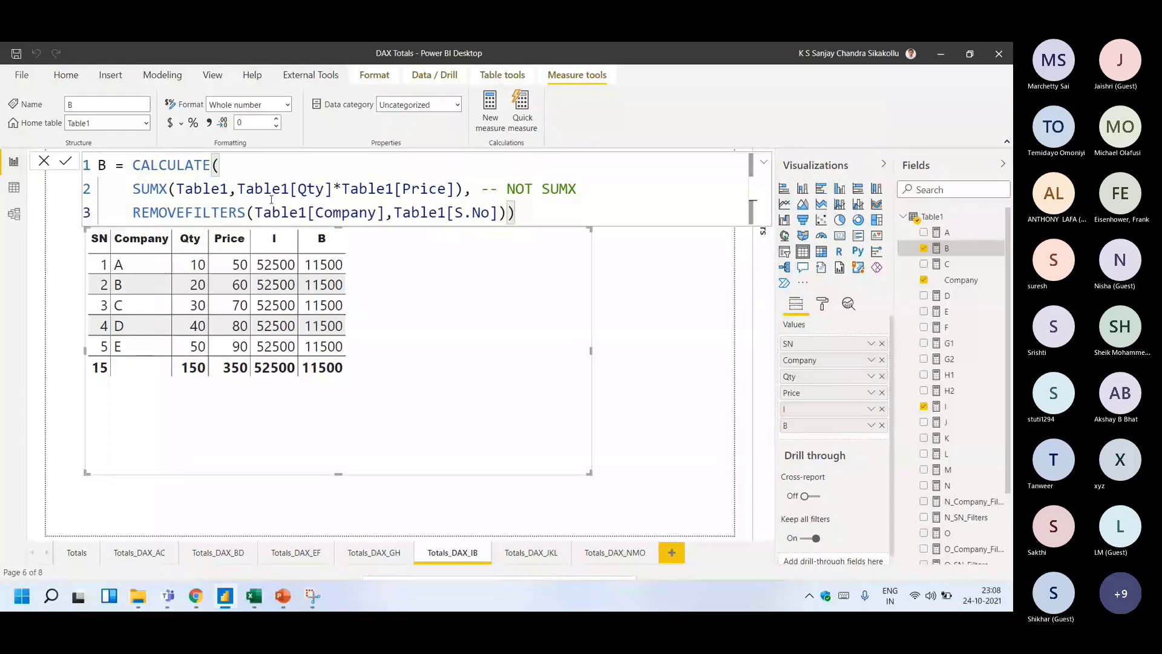
pyautogui.moveTo(133, 188); pyautogui.dragTo(456, 188)
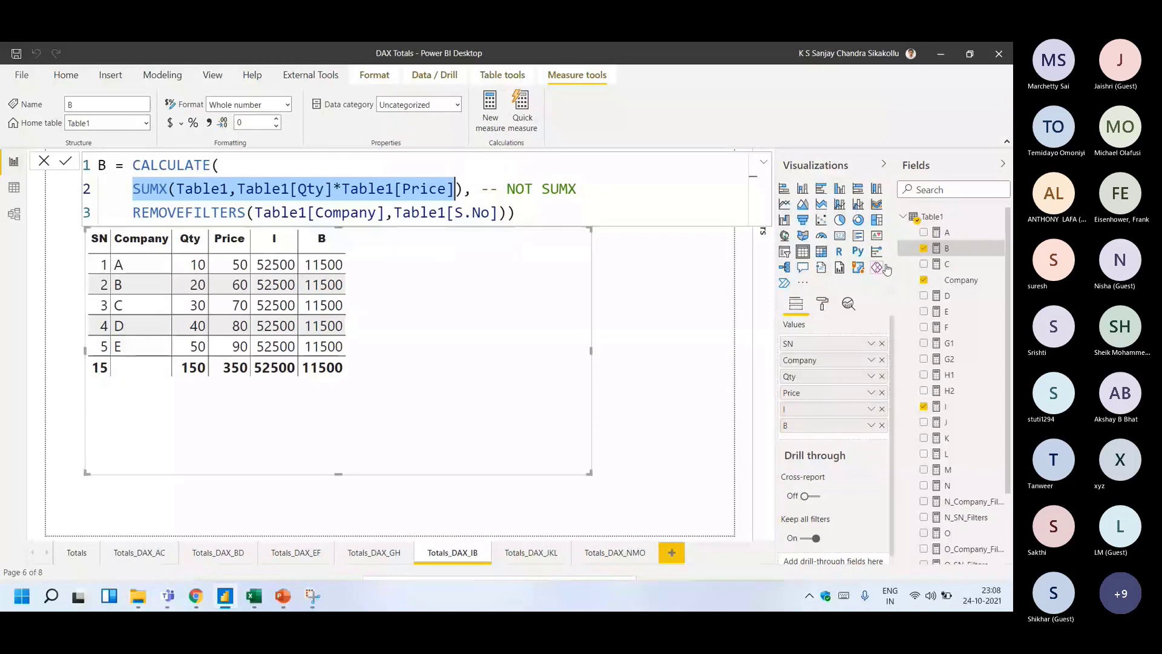
# - Rewrite measure I with SUMX(table1,Table1[Qty]*Table1[Price]) and ALL(Table1), placing CALCULATE, its indented arguments and the closing parenthesis on separate lines
pyautogui.click(386, 234)
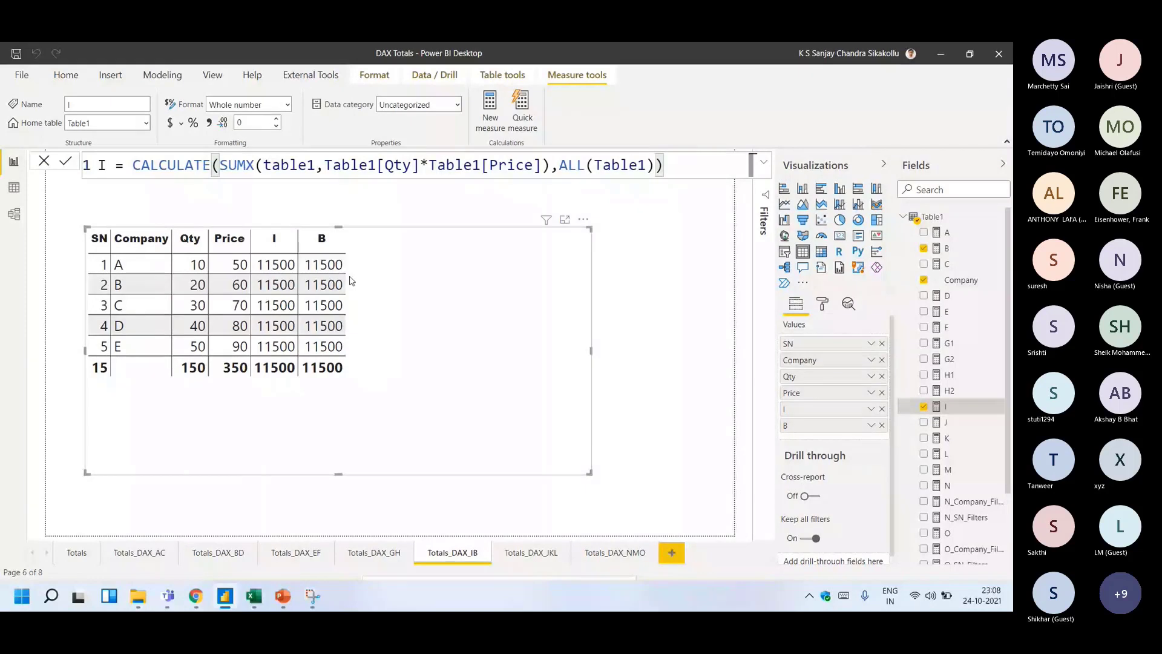
pyautogui.click(561, 165)
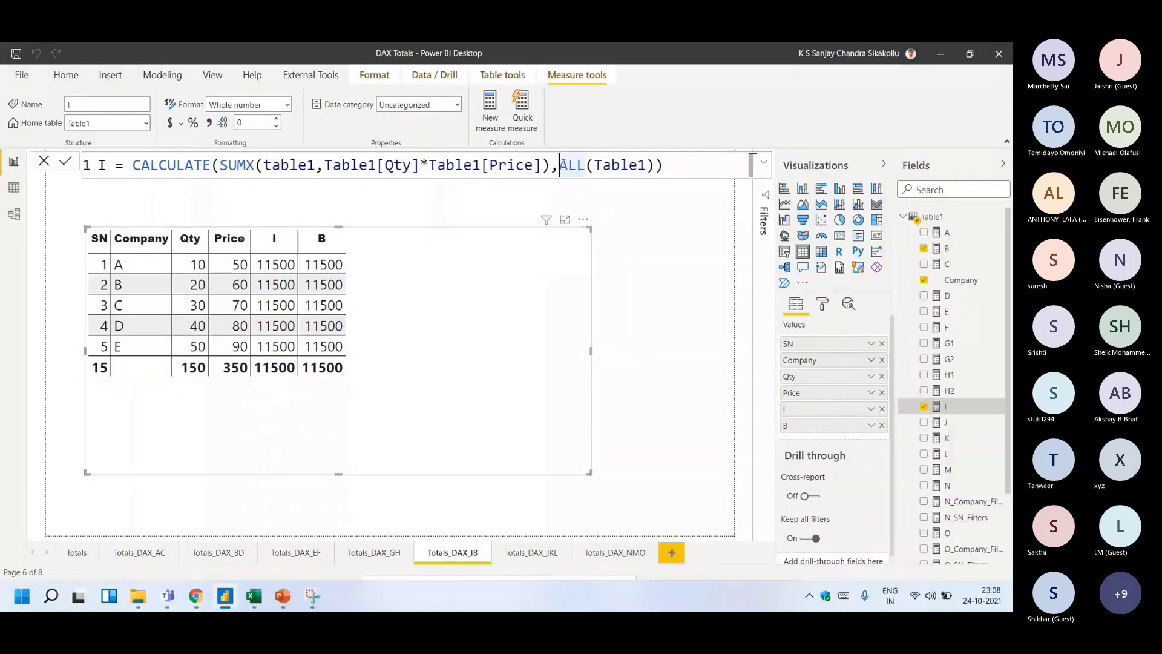
pyautogui.hotkey('shift', 'Return')
pyautogui.click(139, 166)
pyautogui.hotkey('shift', 'Return')
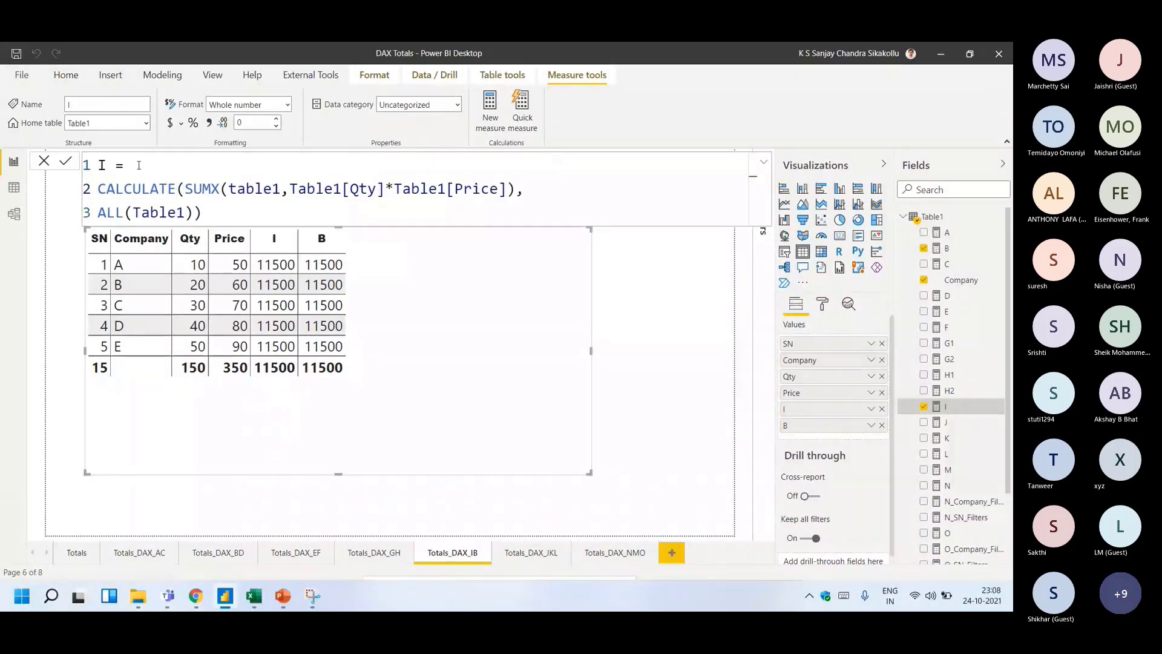
pyautogui.click(184, 189)
pyautogui.hotkey('shift', 'Return')
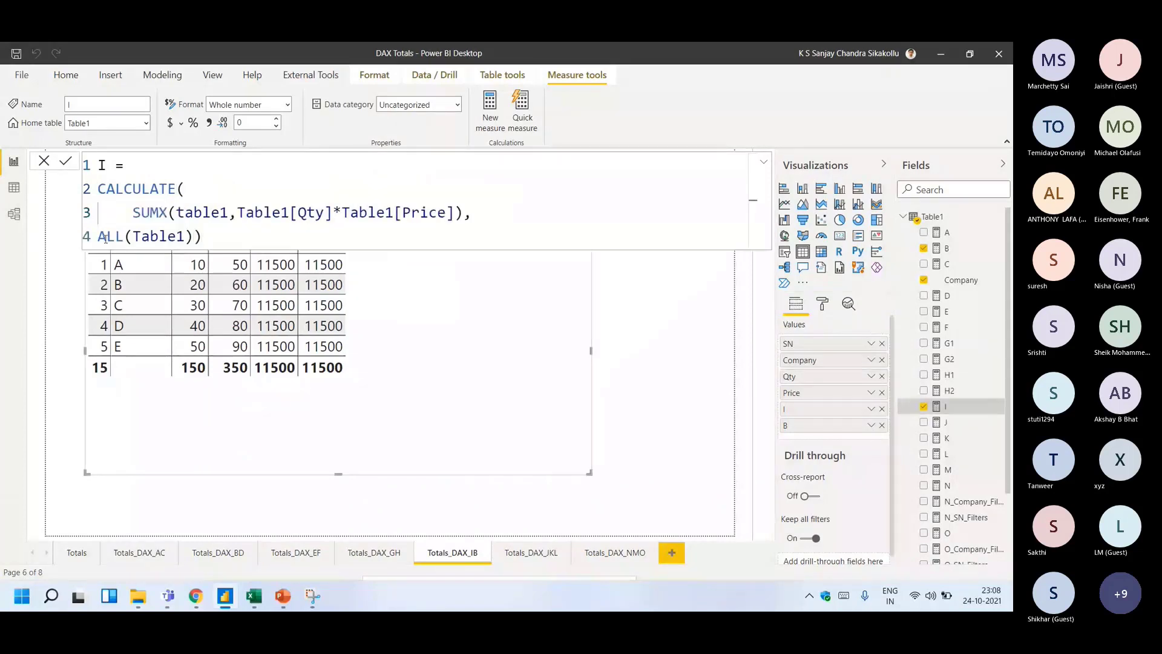
pyautogui.click(102, 236)
pyautogui.press('Tab')
pyautogui.click(225, 236)
pyautogui.hotkey('shift', 'Return')
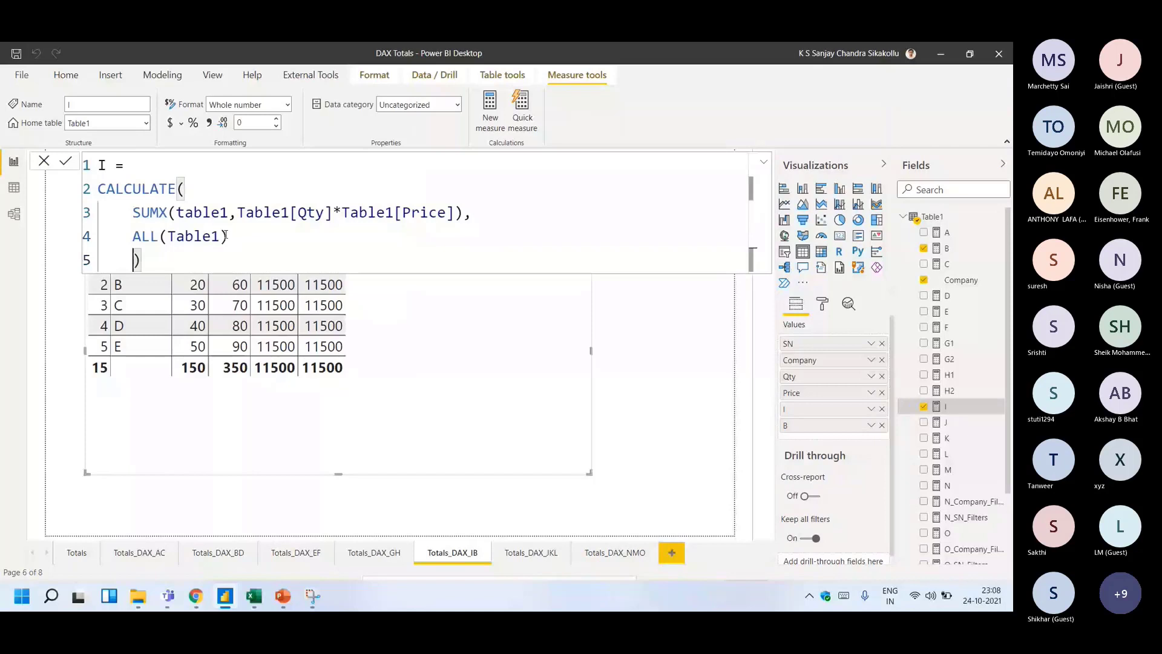
# - Compare the ALL(Table1) argument in measure I with the SUMX expression and REMOVEFILTERS argument in measure B
pyautogui.moveTo(225, 236); pyautogui.dragTo(97, 237)
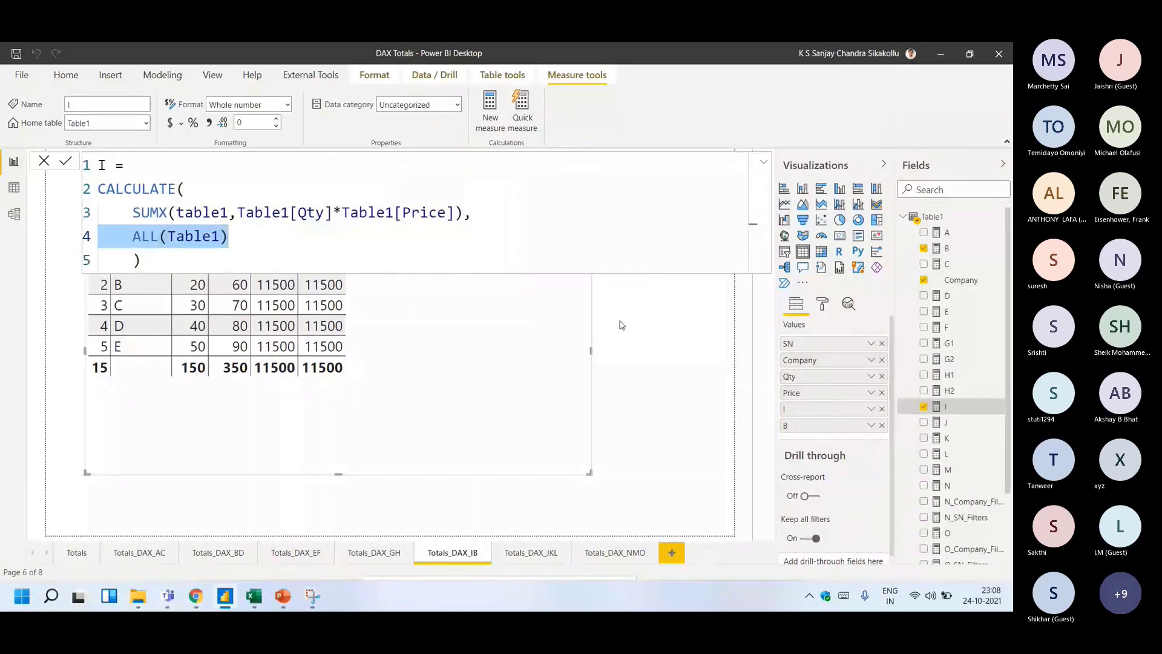
pyautogui.click(945, 252)
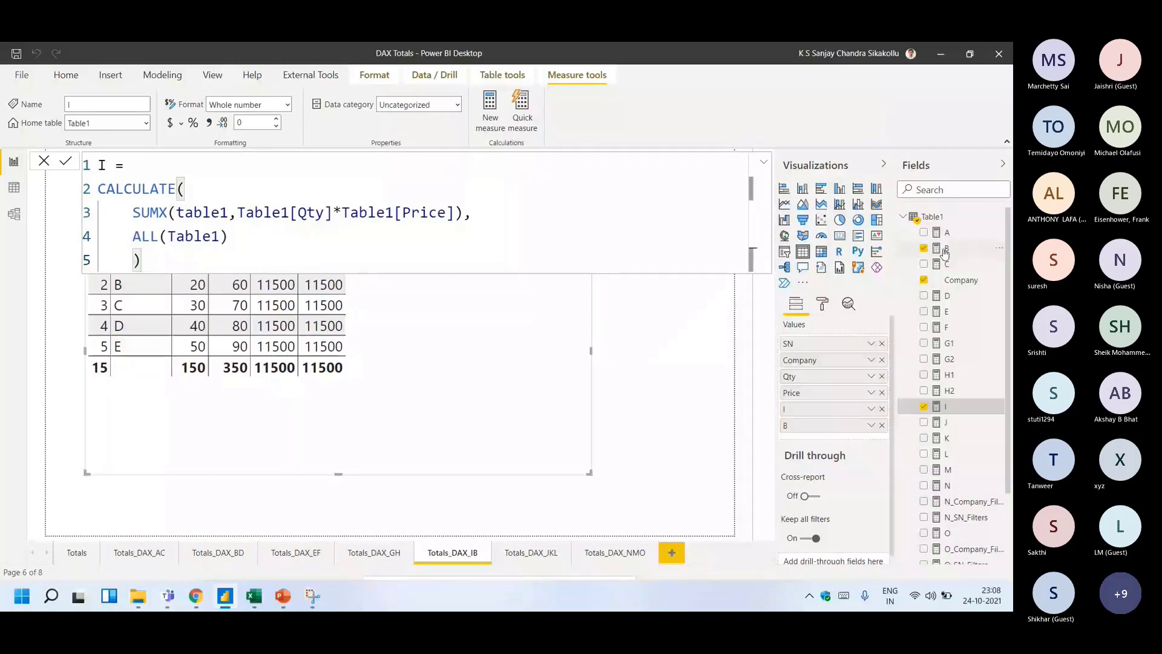
pyautogui.click(946, 248)
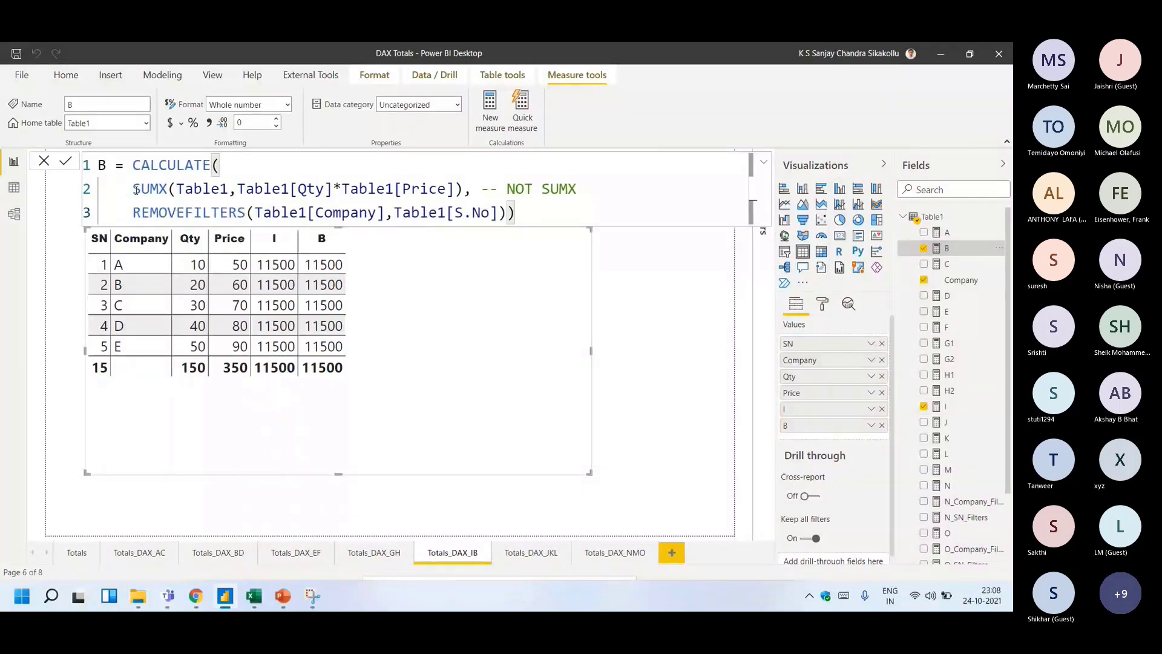
pyautogui.moveTo(134, 190); pyautogui.dragTo(446, 189)
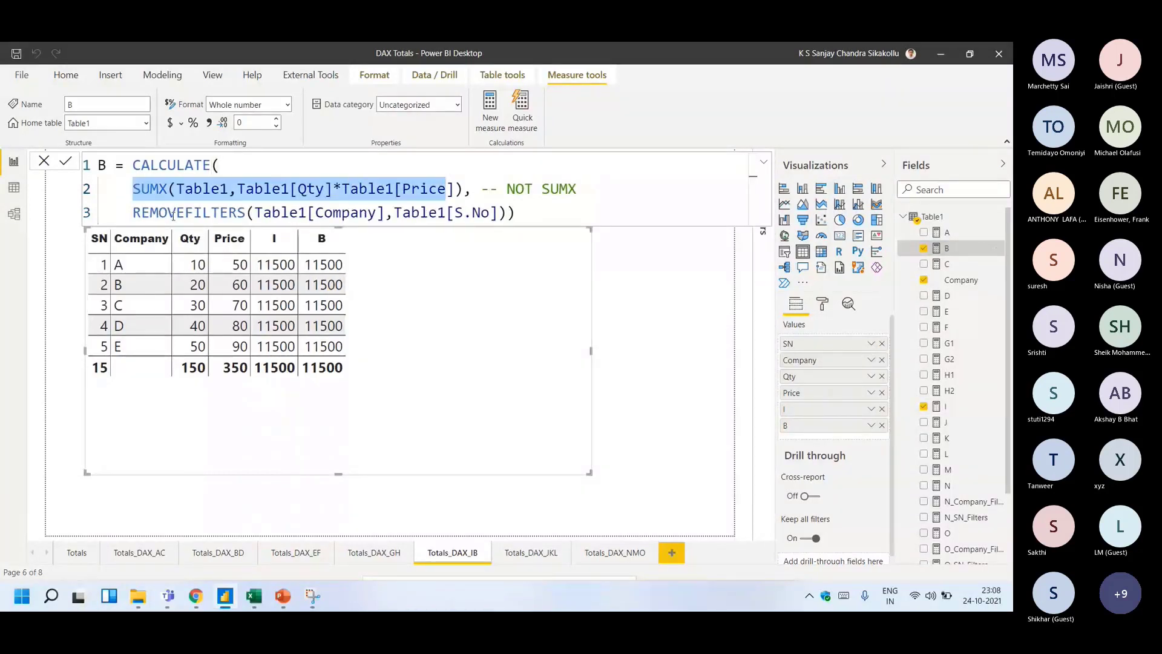
pyautogui.moveTo(133, 213); pyautogui.dragTo(474, 213)
# - Switch to Excel and enter the bold heading "REMOVE FILTERS VS ALL" in cell G155
pyautogui.click(254, 596)
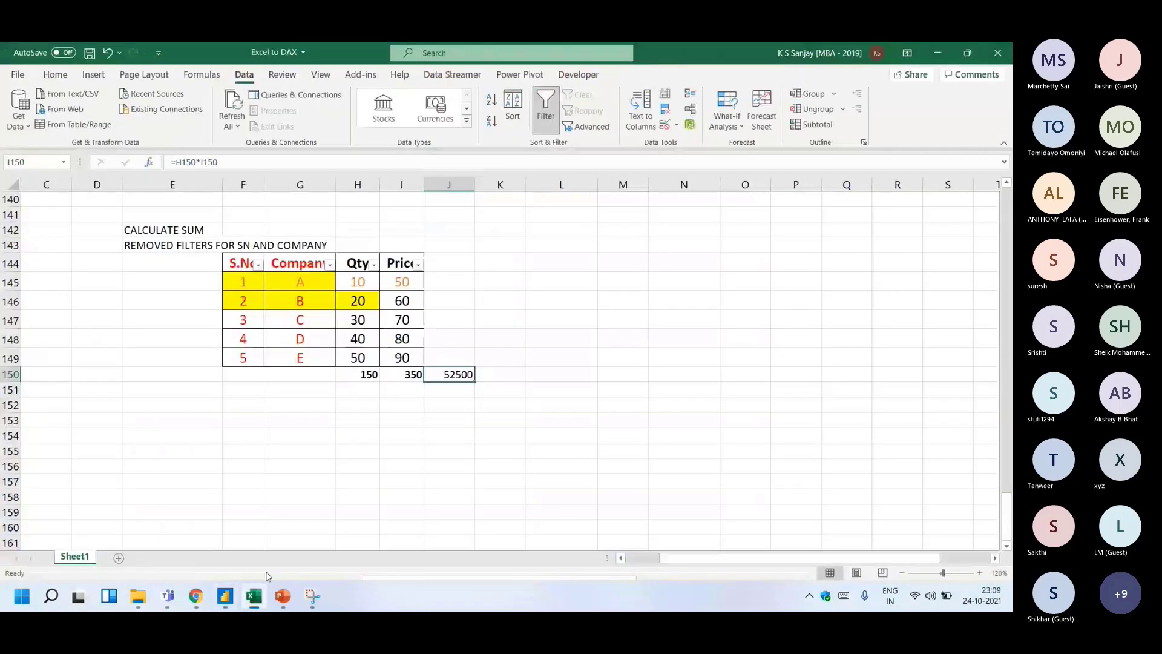
pyautogui.click(266, 452)
pyautogui.write('REMOV')
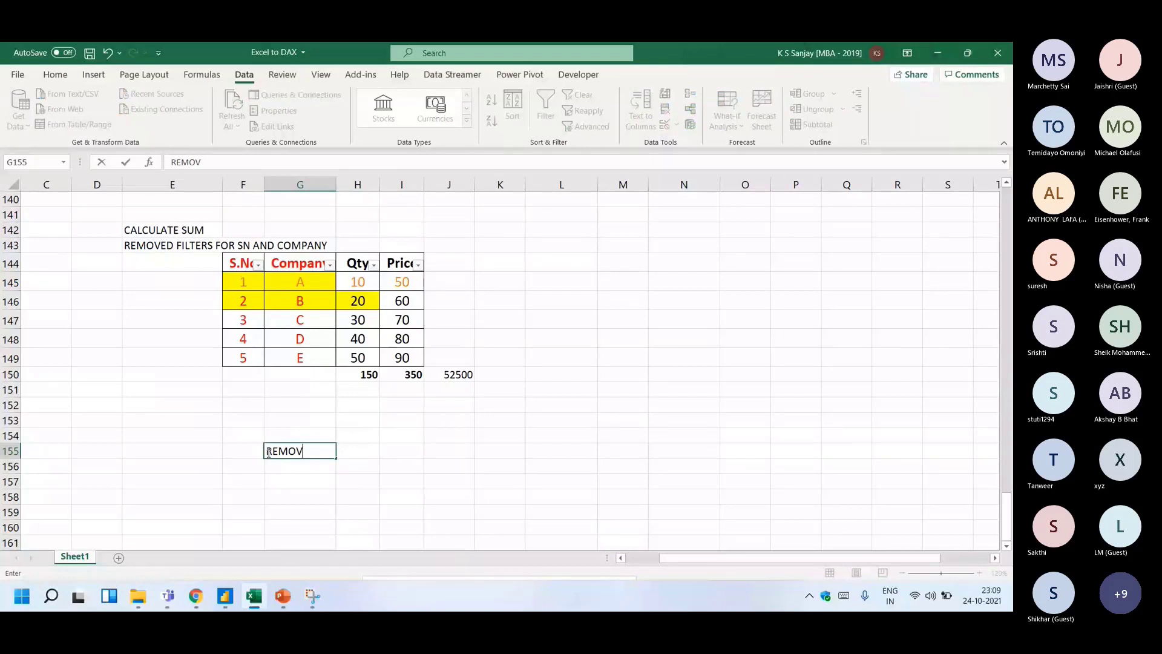
pyautogui.write('E')
pyautogui.write('FILTERS VS ALL')
pyautogui.press('Return')
pyautogui.click(268, 452)
pyautogui.hotkey('ctrl', 'b')
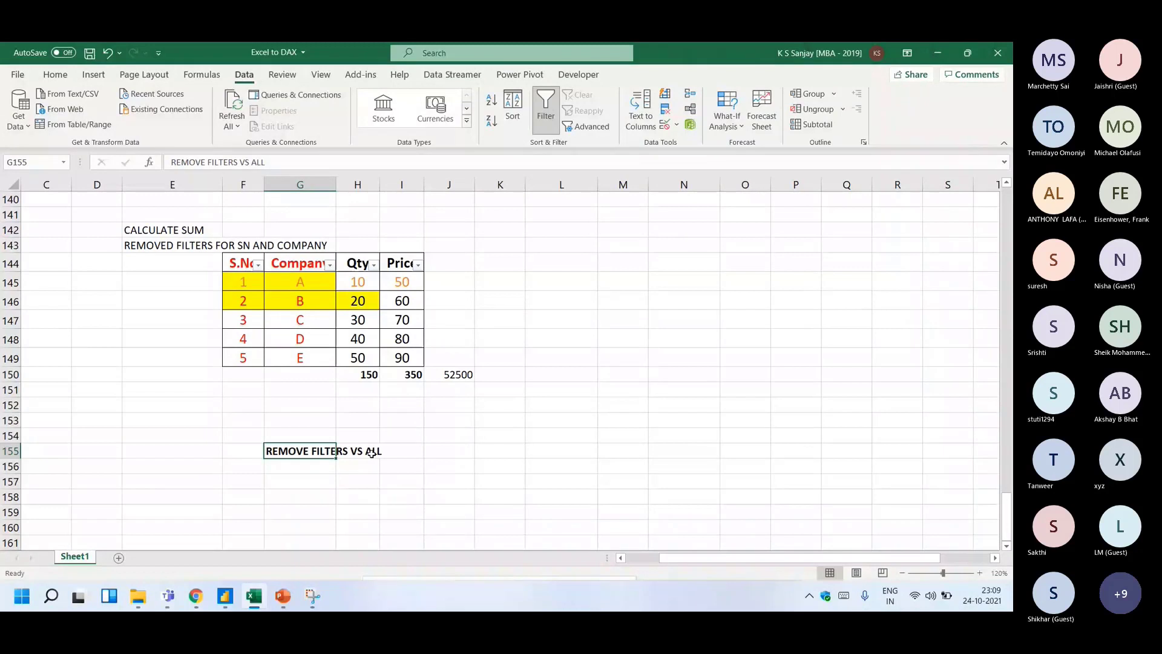
# - Enter the note "ALL = No filters / Remove all filters" in cell G157
pyautogui.press('Down')
pyautogui.press('Down')
pyautogui.write('ALL ME')
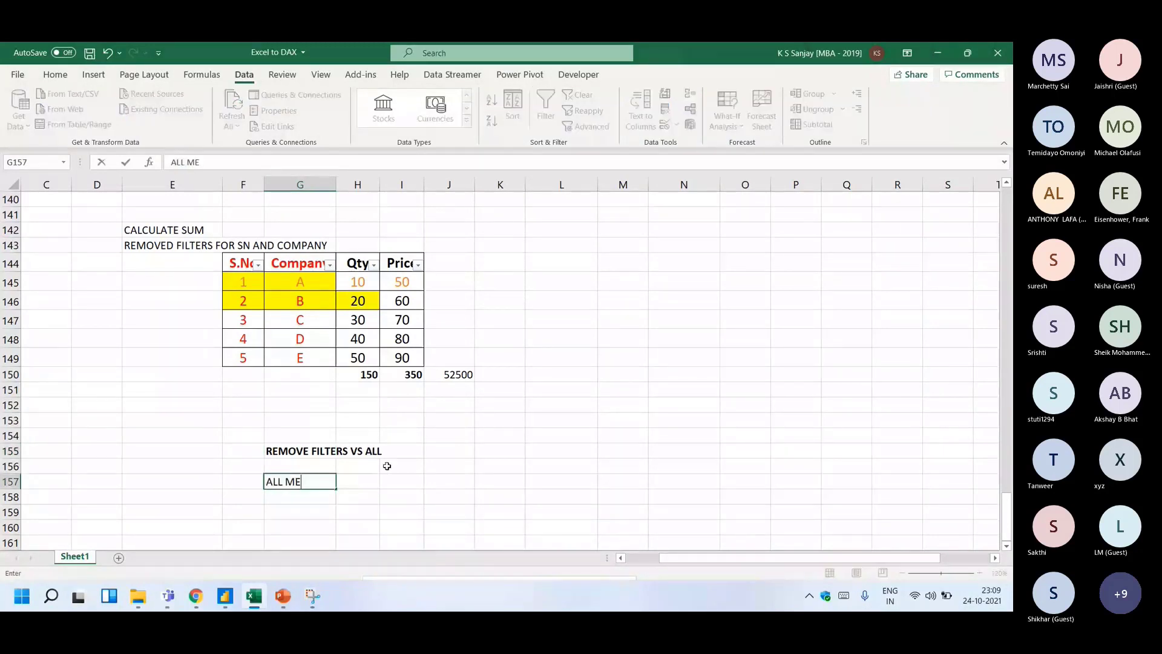
pyautogui.press('BackSpace')
pyautogui.press('BackSpace')
pyautogui.write('= No filters / Remove all filte')
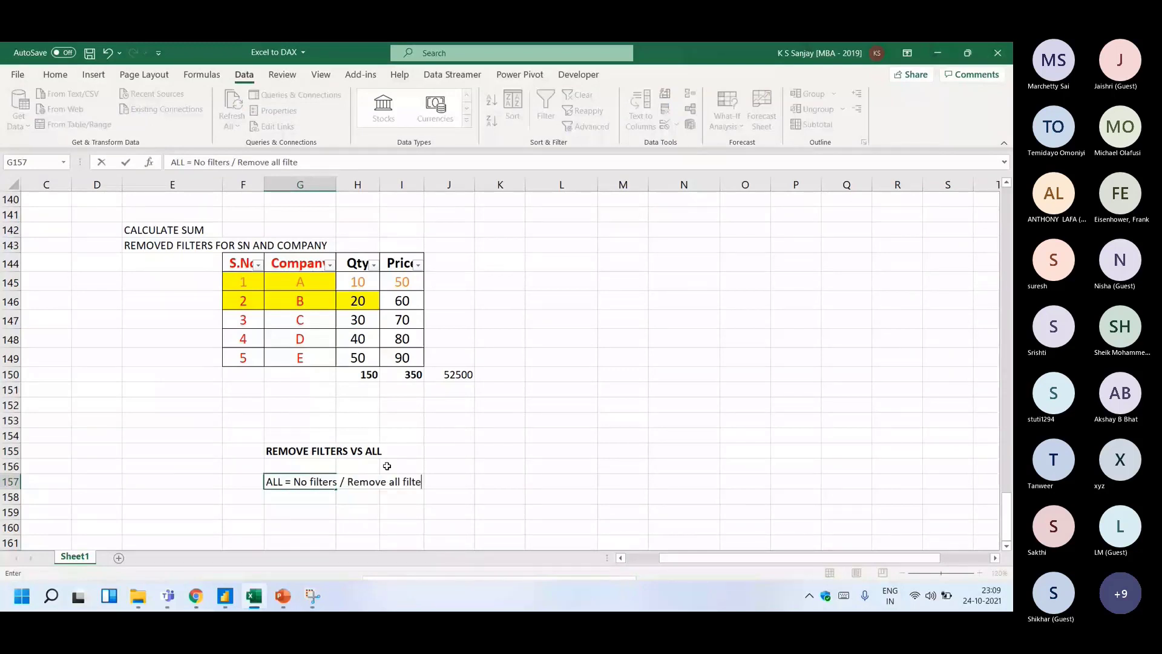
pyautogui.write('rs')
pyautogui.press('Return')
# - Replace the ending of the note in cell G157 after the slash with "Show All Values"
pyautogui.press('Up')
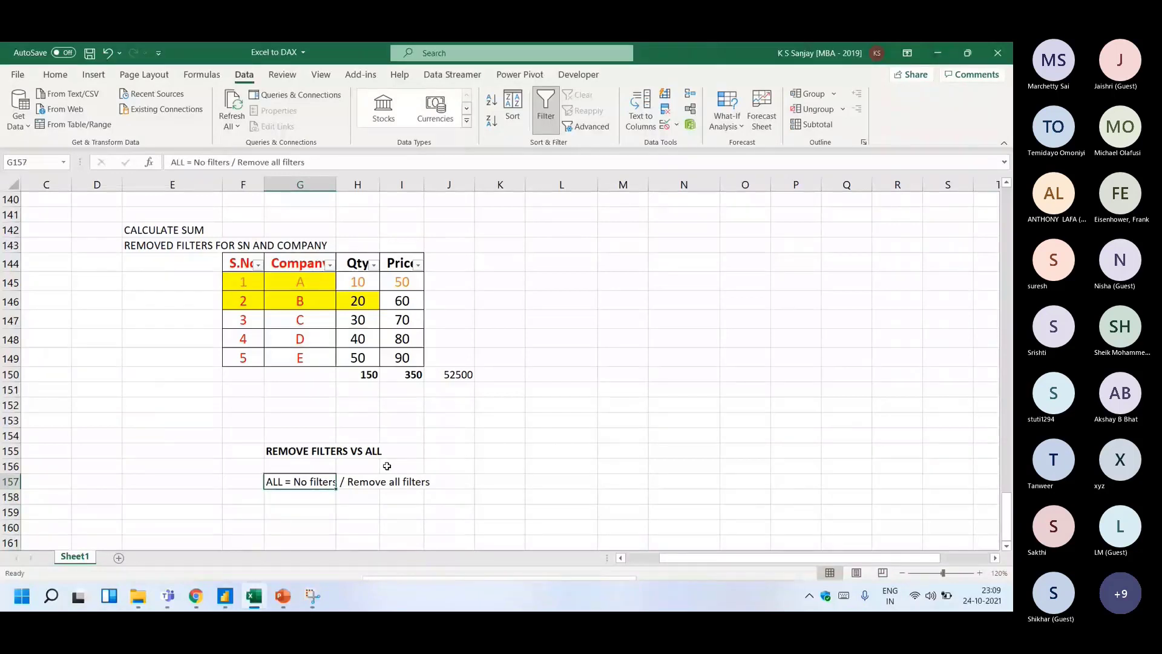
pyautogui.press('F2')
pyautogui.press('BackSpace')
pyautogui.press('BackSpace')
pyautogui.press('BackSpace')
pyautogui.press('BackSpace')
pyautogui.press('BackSpace')
pyautogui.press('BackSpace')
pyautogui.press('BackSpace')
pyautogui.press('BackSpace')
pyautogui.press('BackSpace')
pyautogui.press('BackSpace')
pyautogui.press('BackSpace')
pyautogui.press('BackSpace')
pyautogui.press('BackSpace')
pyautogui.press('BackSpace')
pyautogui.press('BackSpace')
pyautogui.press('BackSpace')
pyautogui.press('BackSpace')
pyautogui.press('BackSpace')
pyautogui.write('how All Values')
pyautogui.press('Return')
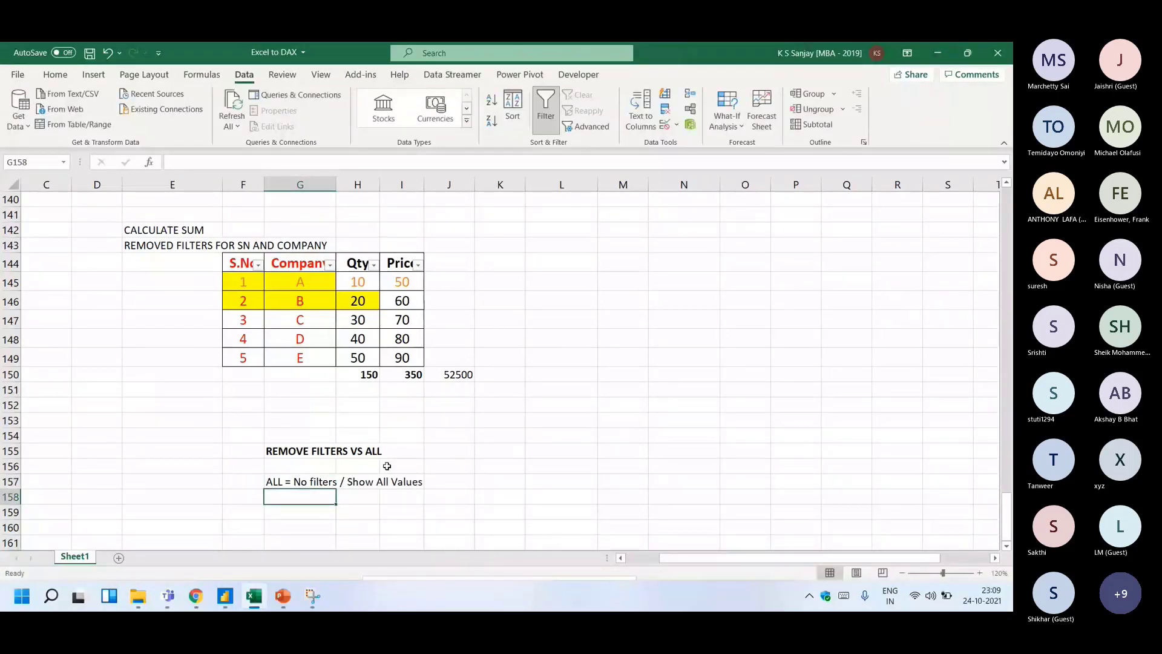
# - Enter the note "REMOVE FILTERS = It will remove specific filters" in cell G158
pyautogui.write('REMOVE FI')
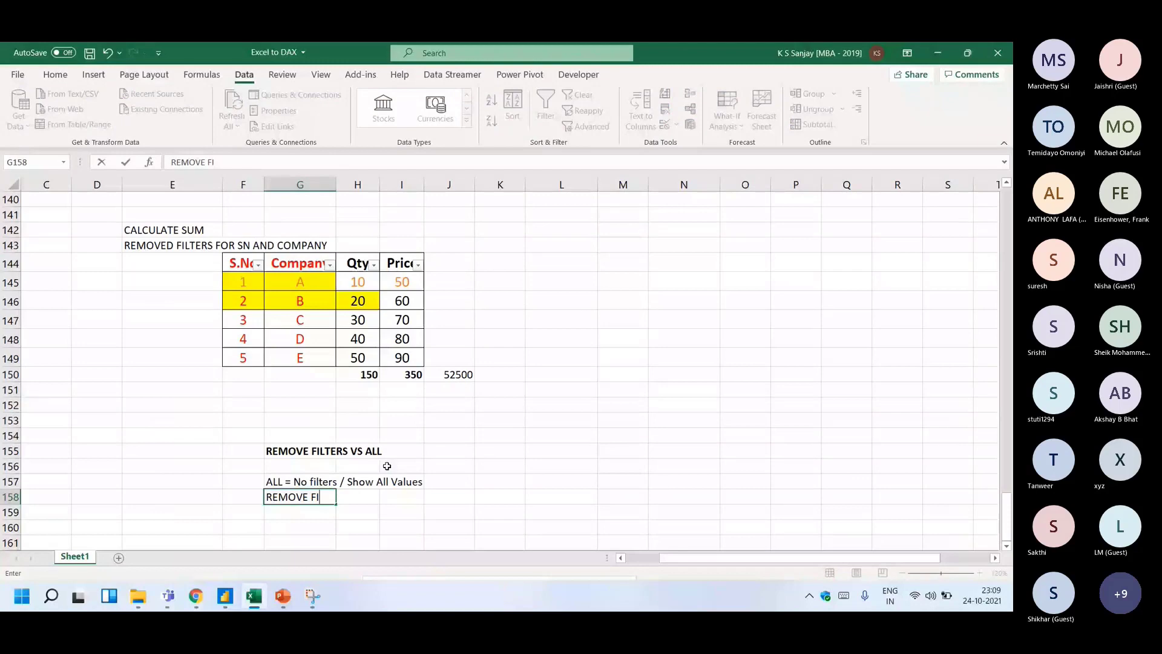
pyautogui.write('LTERS = It will remove specific filter')
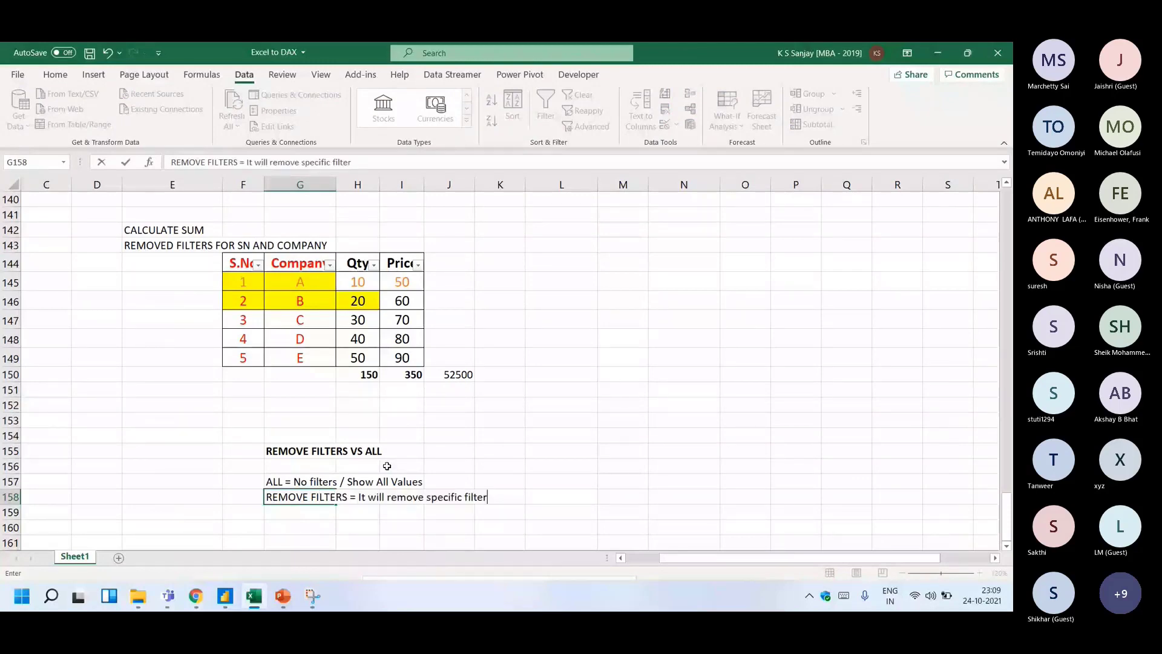
# - Switch to Power BI and review measure I's formula and the columns passed to REMOVEFILTERS in measure B
pyautogui.hotkey('alt', 'Tab')
pyautogui.click(947, 407)
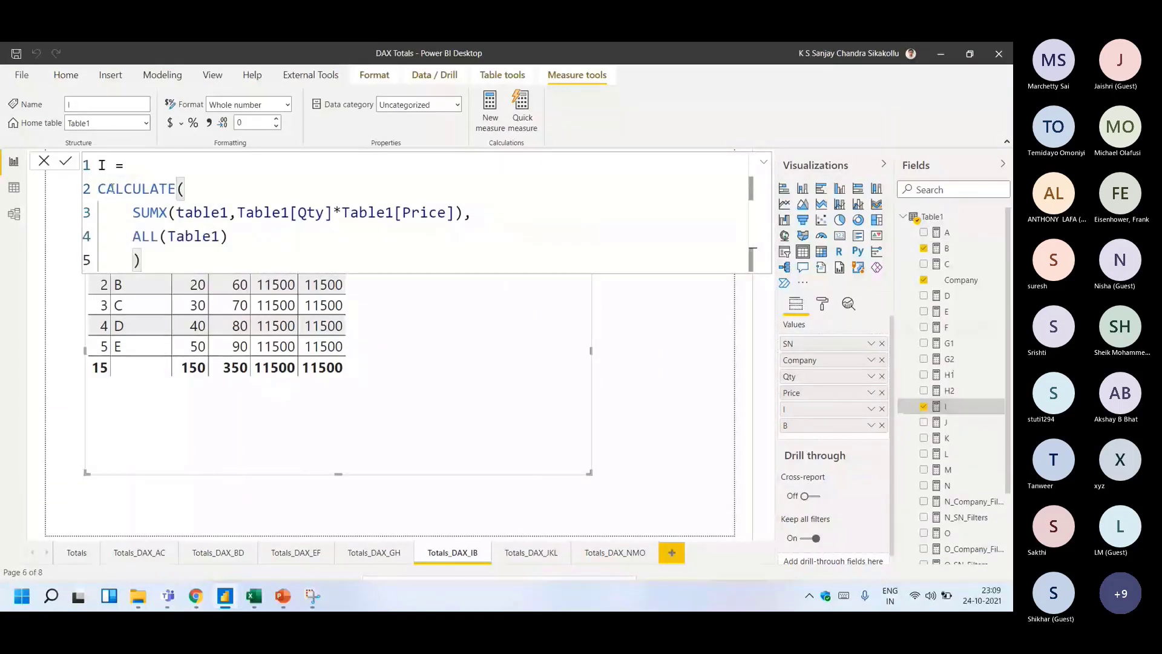
pyautogui.click(947, 248)
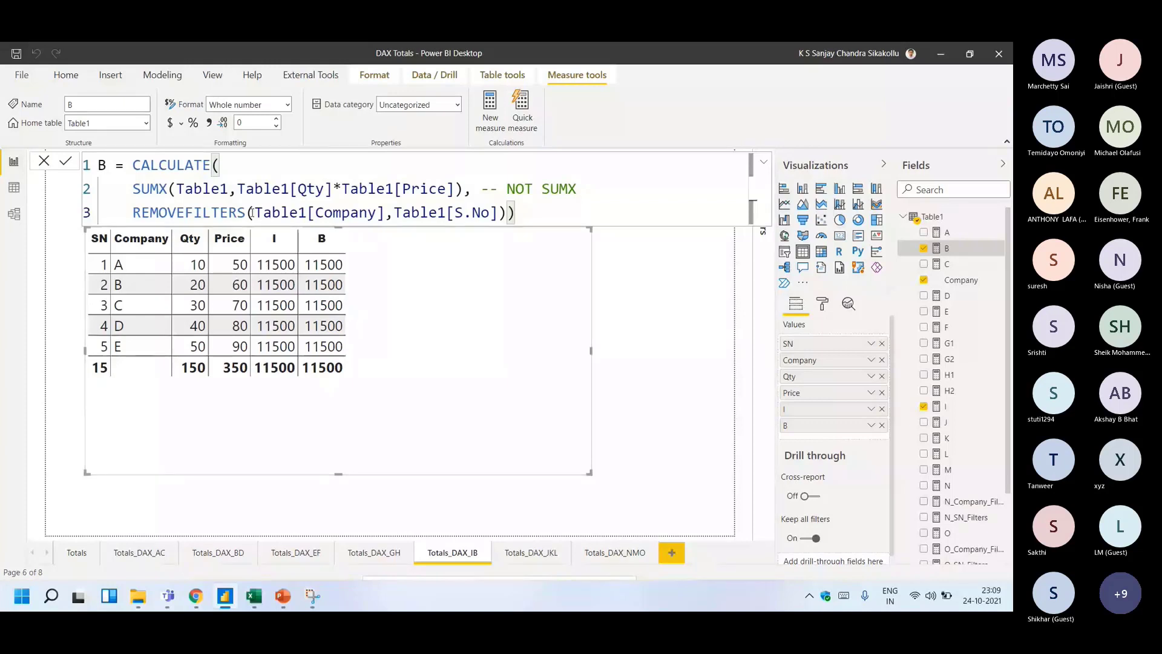
pyautogui.moveTo(252, 215); pyautogui.dragTo(508, 213)
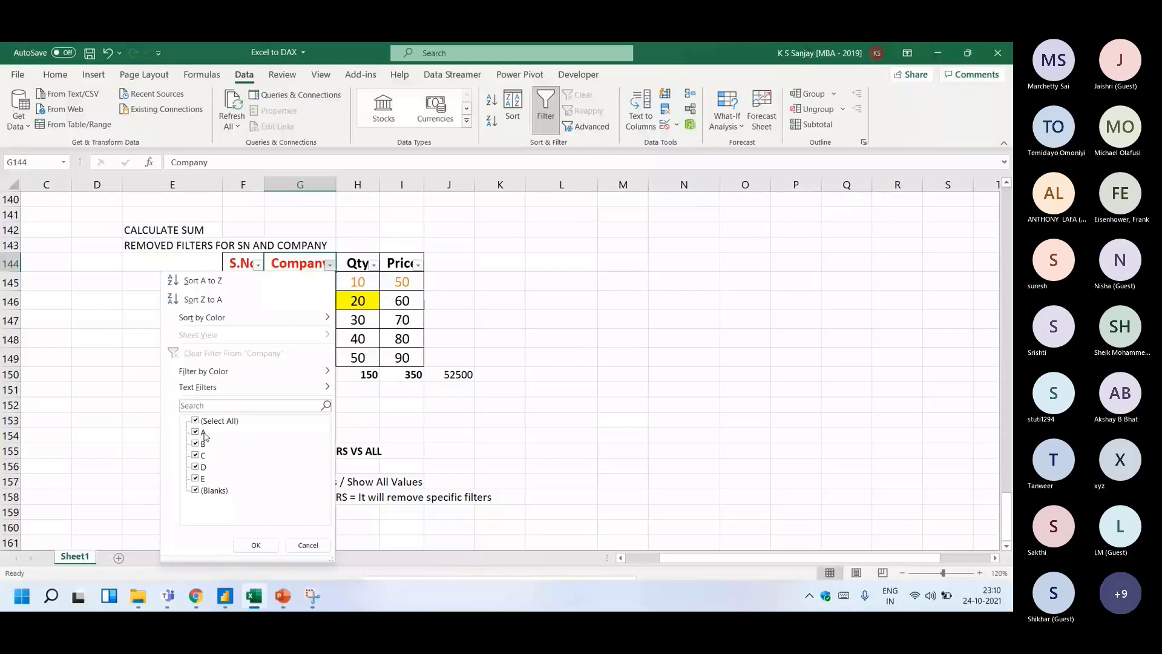
# - Switch to Excel and try excluding company A in the copied table's Company filter
pyautogui.click(196, 432)
pyautogui.click(398, 349)
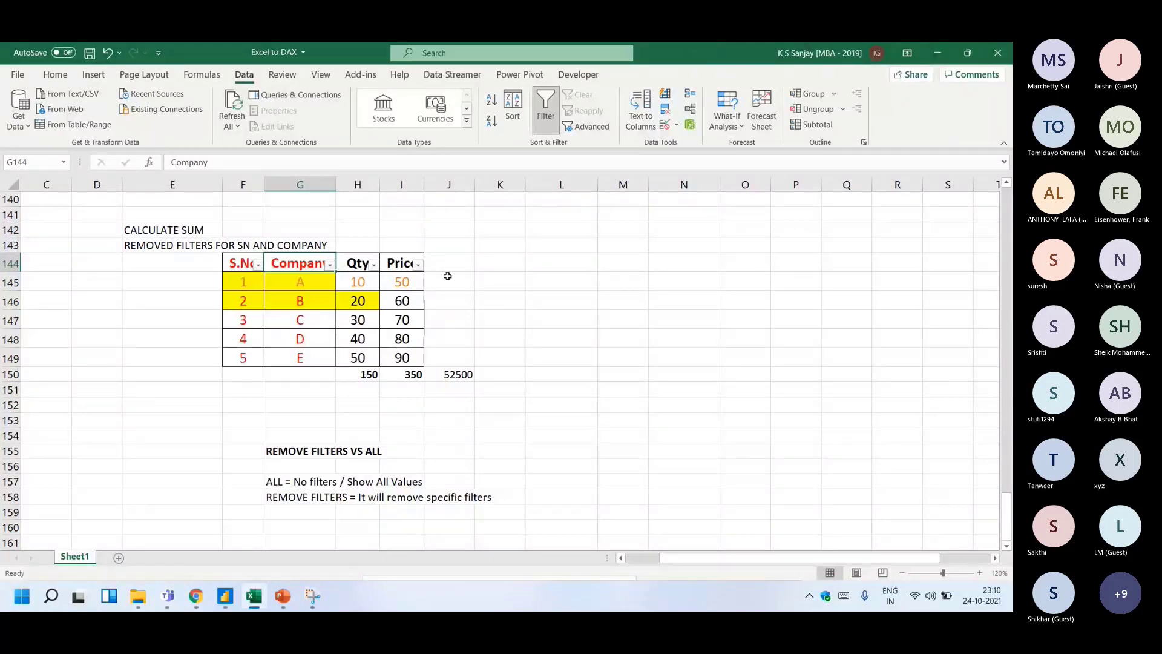
# - Calculate the SUMPRODUCT of the copied table's Qty and Price values in bold in cell K145, and clear the totals in H150:J150
pyautogui.click(489, 279)
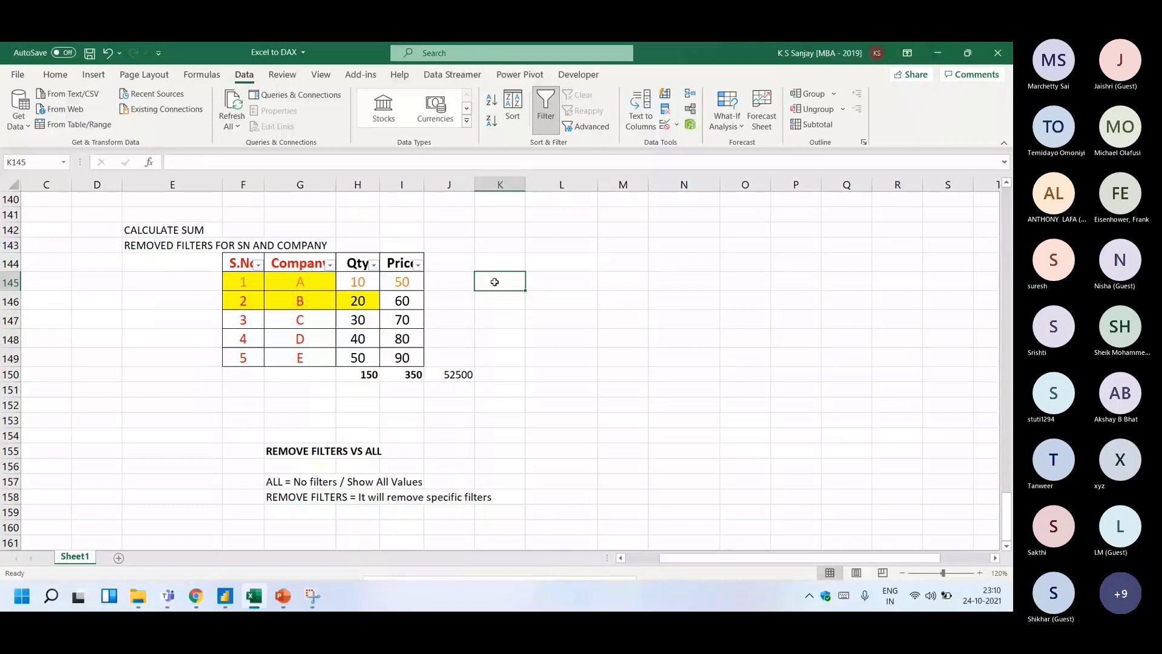
pyautogui.write('=SUMPRODUCT(')
pyautogui.moveTo(361, 282); pyautogui.dragTo(371, 356)
pyautogui.write(',')
pyautogui.moveTo(400, 287); pyautogui.dragTo(463, 374)
pyautogui.press('Return')
pyautogui.press('Up')
pyautogui.hotkey('ctrl', 'b')
pyautogui.press('Delete')
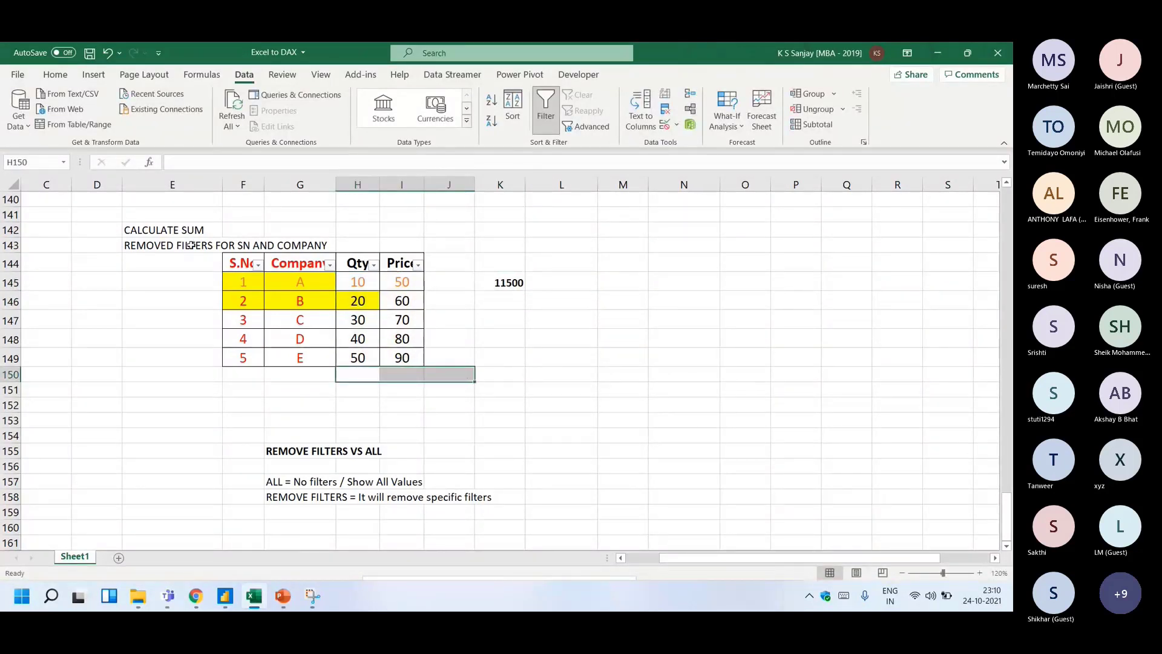
# - Review the copied table F144:I149 together with the ALL note in cell G157
pyautogui.moveTo(243, 263); pyautogui.dragTo(406, 359)
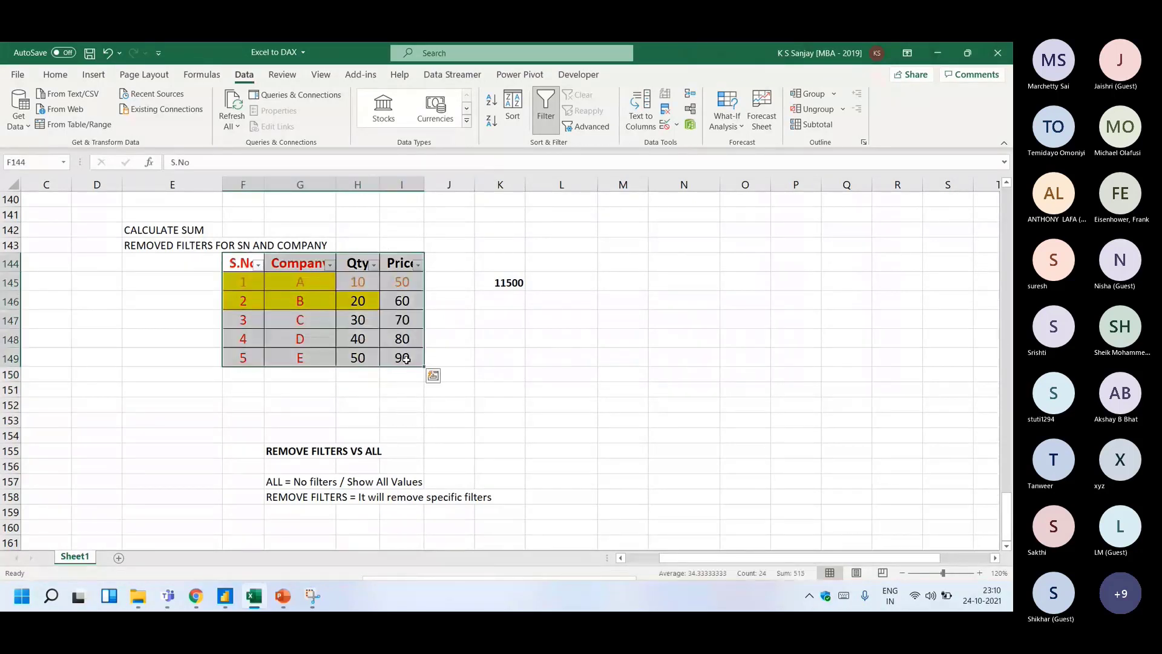
pyautogui.click(284, 483)
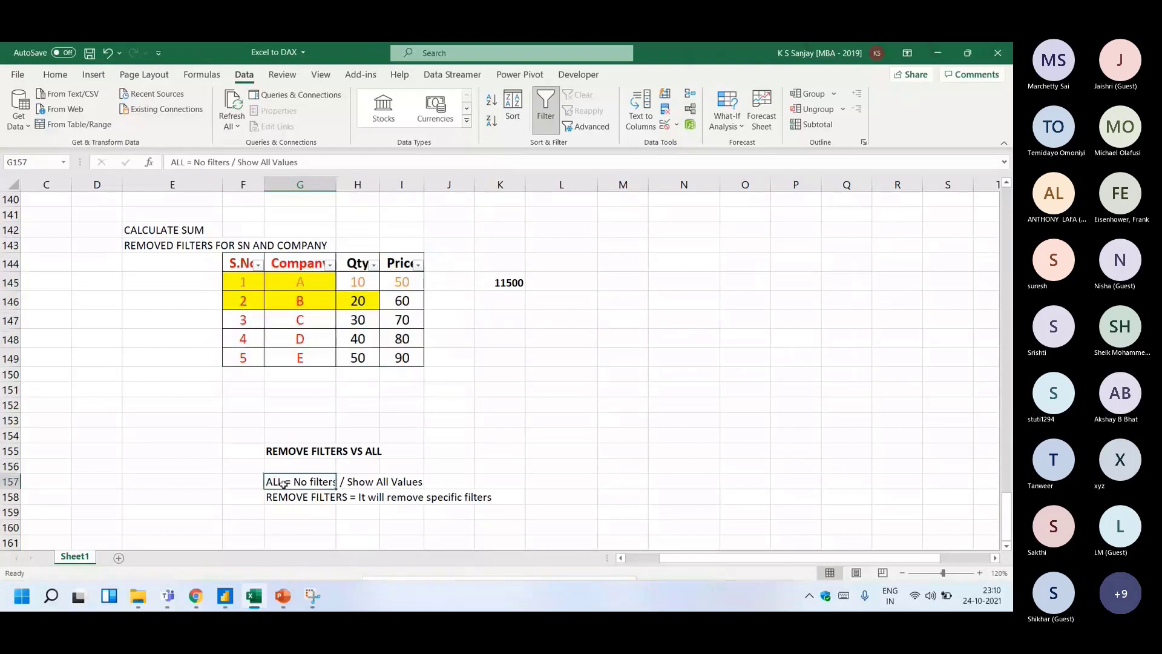
# - Review the REMOVE FILTERS note in G158, the S.No and Company columns, and the SUMPRODUCT total in K145
pyautogui.press('Down')
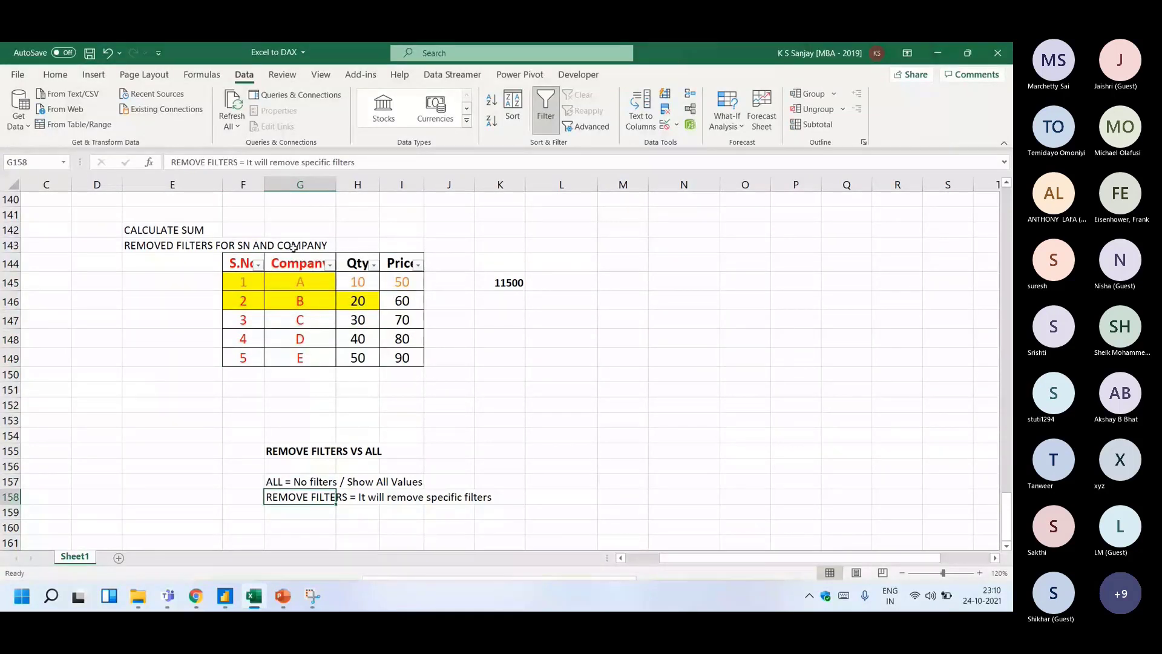
pyautogui.moveTo(243, 262); pyautogui.dragTo(303, 374)
pyautogui.click(494, 279)
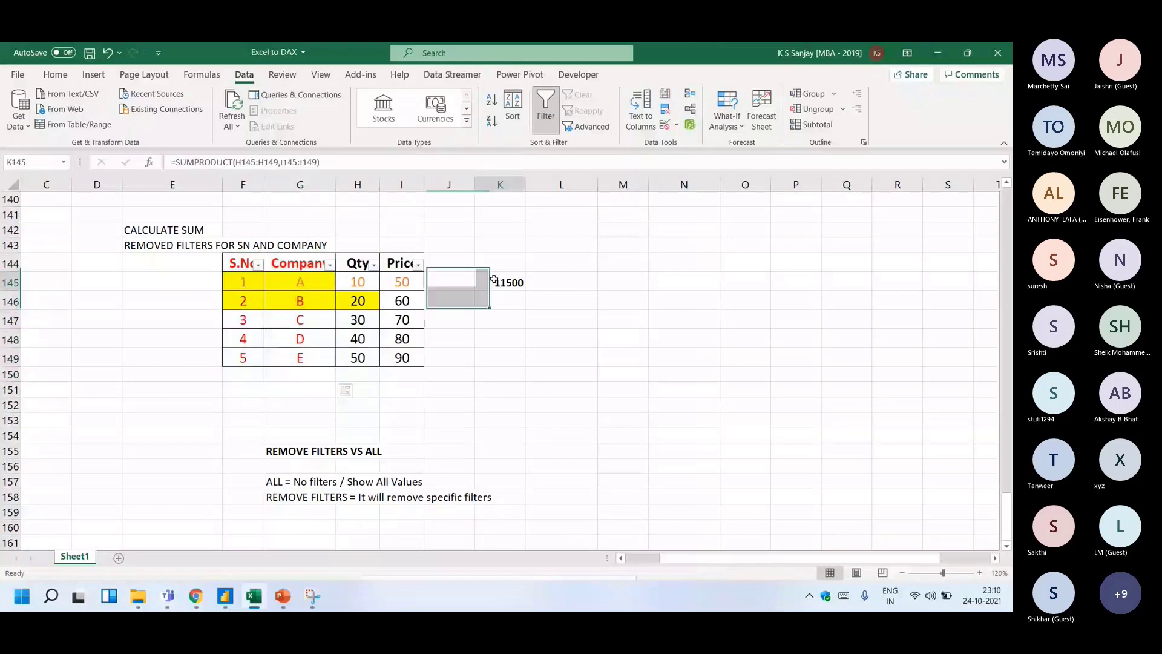
# - Switch to Power BI and compare the tables on the Totals_DAX_IB and Totals_DAX_JKL pages
pyautogui.click(234, 595)
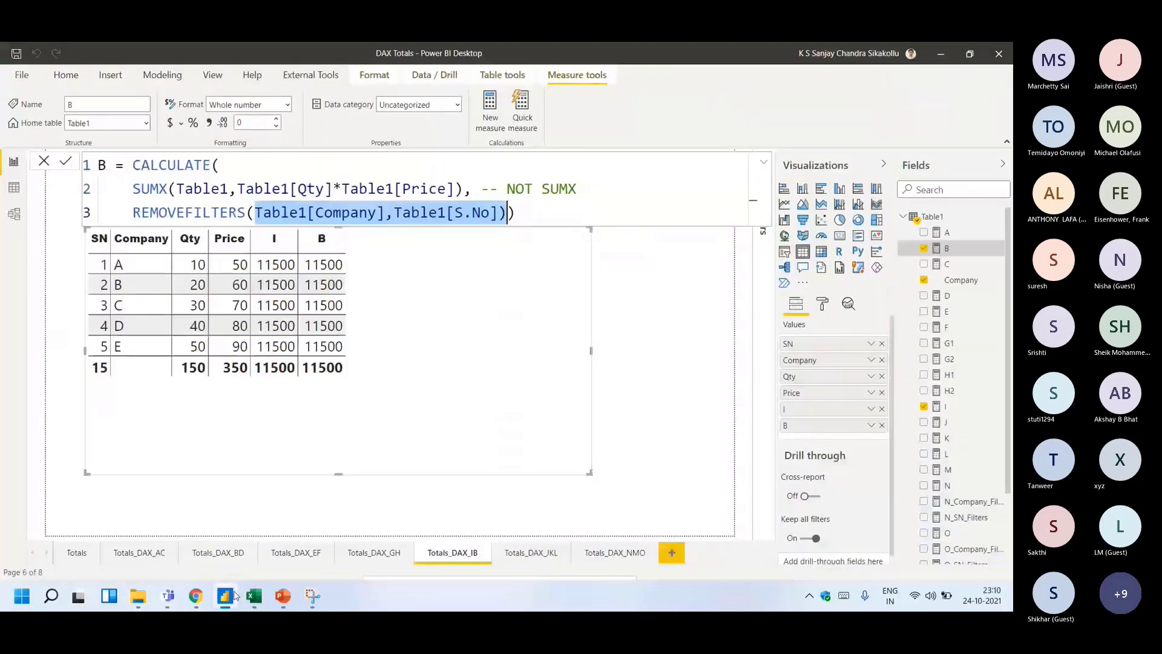
pyautogui.click(530, 552)
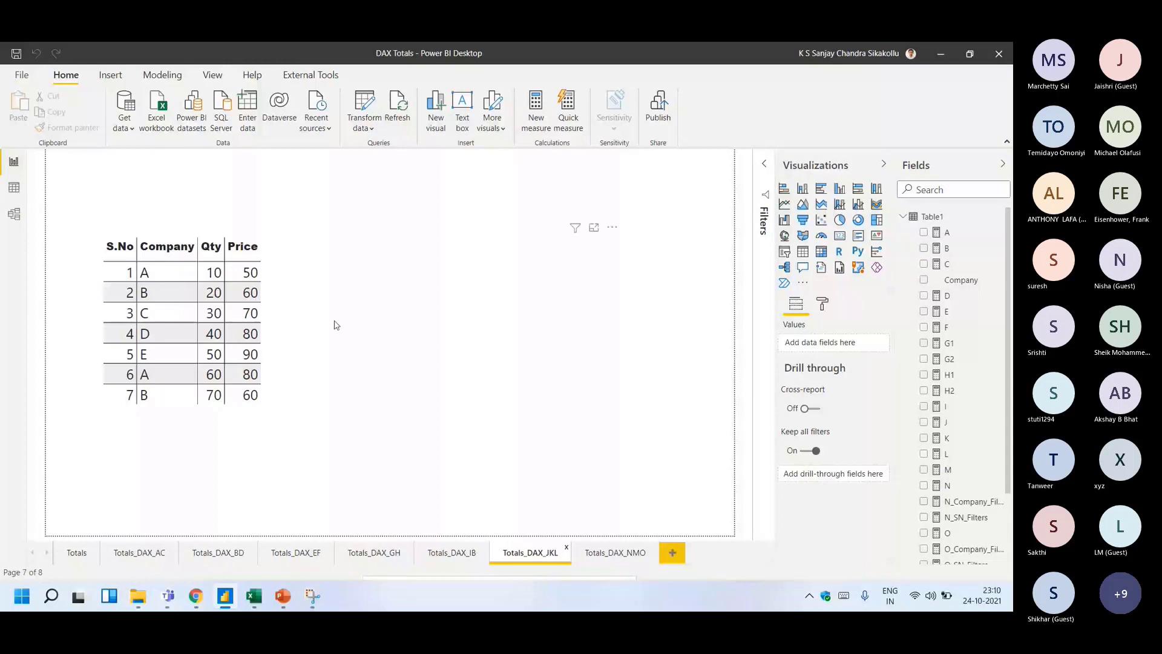
pyautogui.click(450, 553)
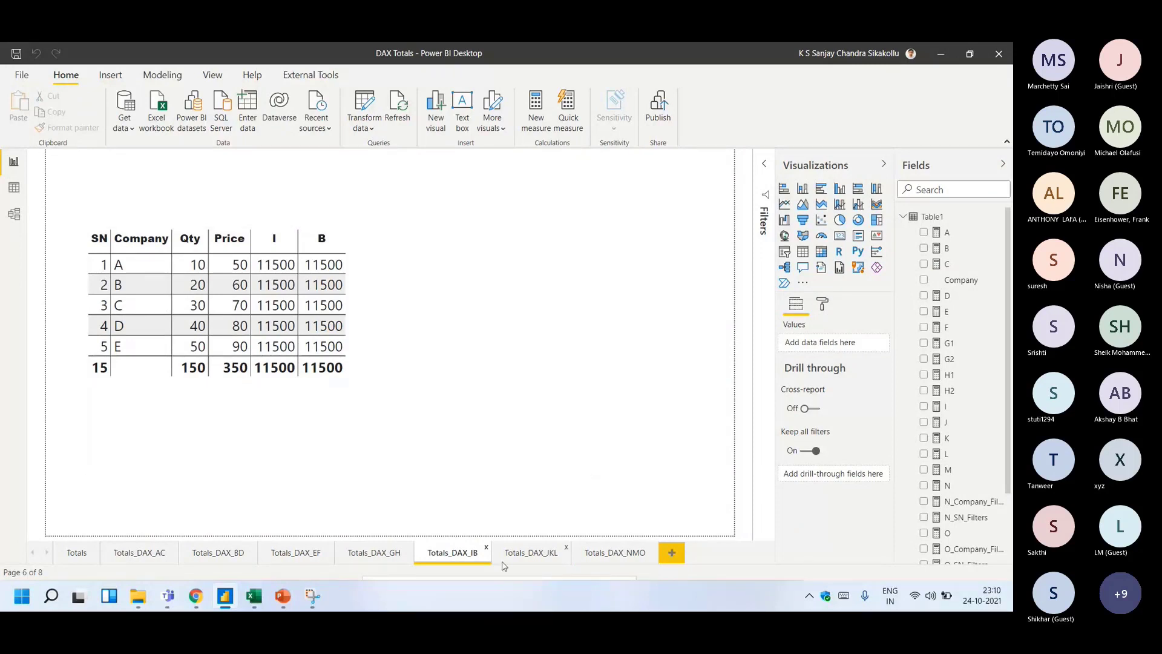
pyautogui.click(527, 553)
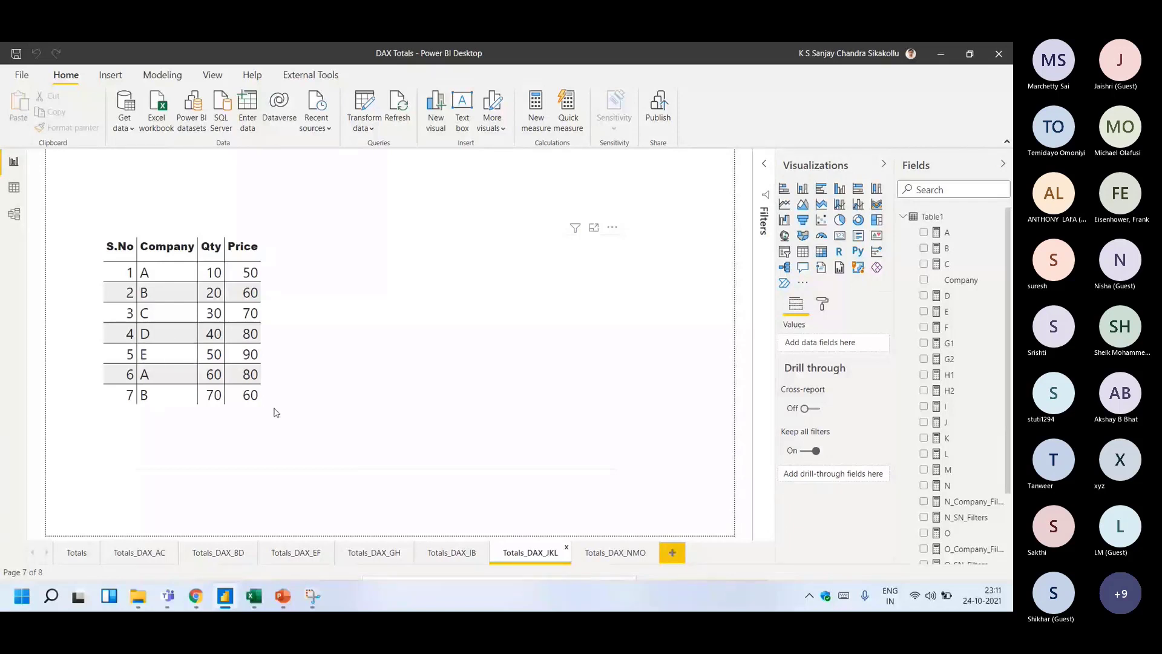
# - Examine the rows of Table13 in Data view, with Table1's field list collapsed
pyautogui.click(14, 187)
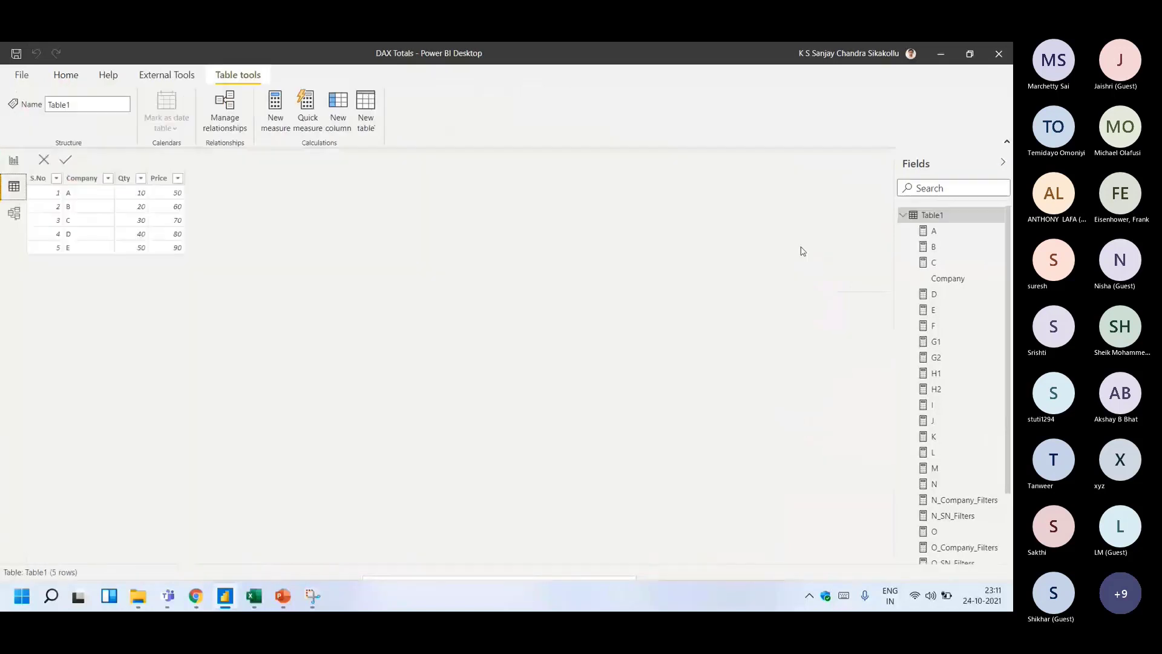
pyautogui.click(907, 220)
pyautogui.click(936, 232)
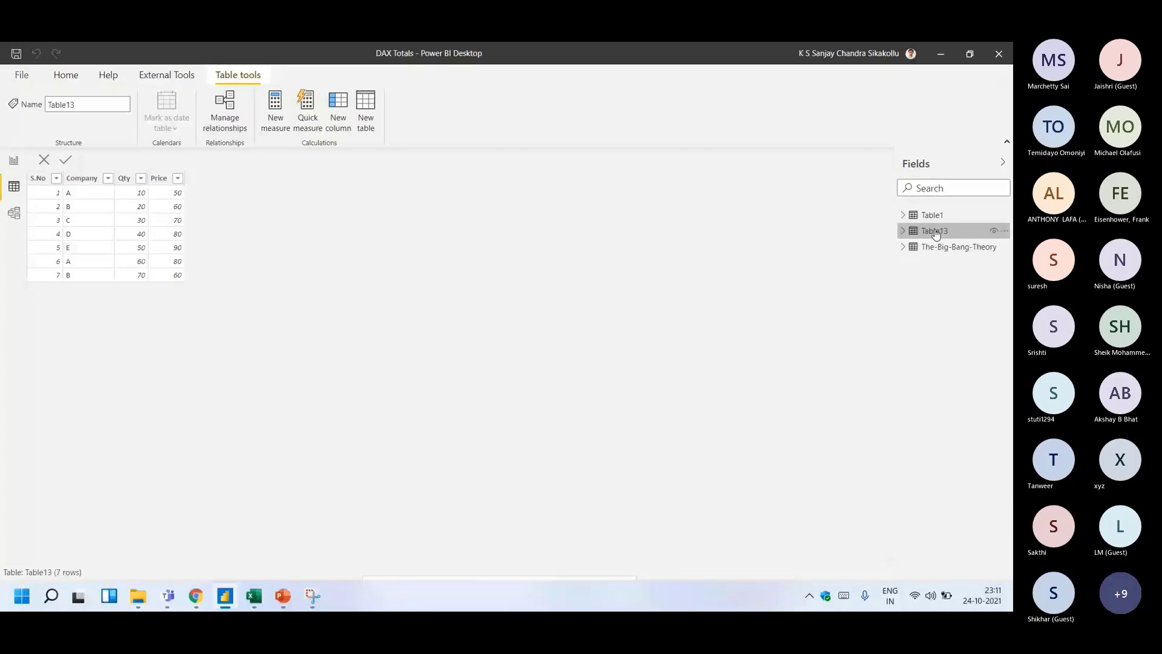
# - Switch to Excel and enter Table13's seven rows with S.No, Company, Qty and Price headers from F164, highlighting companies A and B in yellow
pyautogui.hotkey('alt', 'Tab')
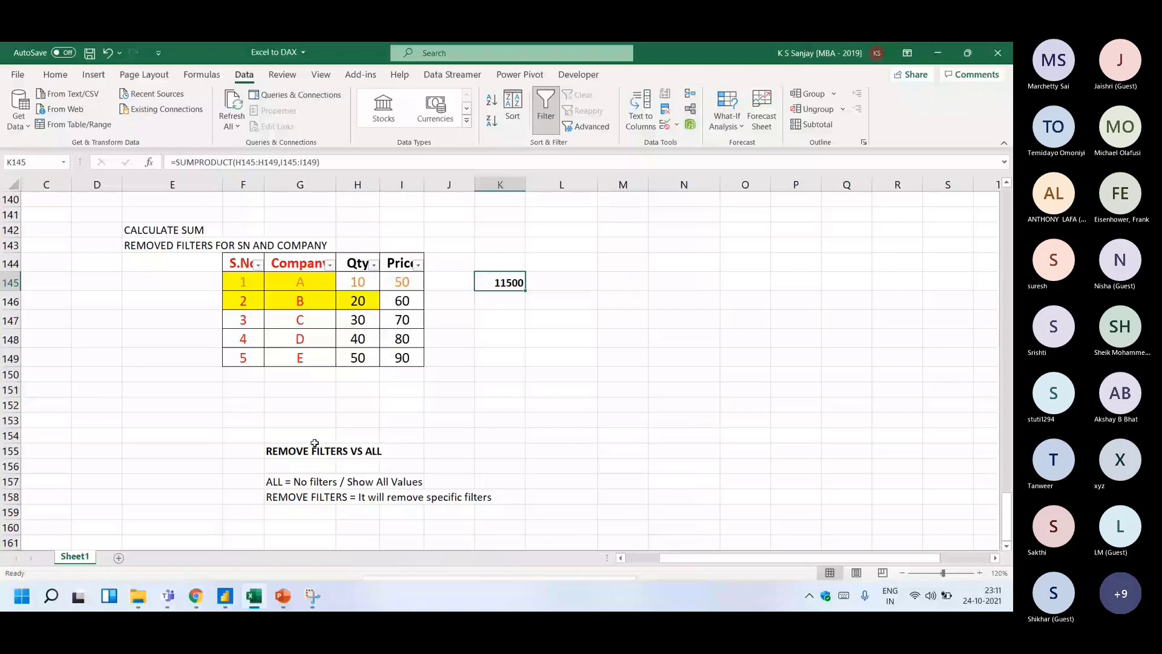
pyautogui.scroll(-4, 314, 443)
pyautogui.click(205, 371)
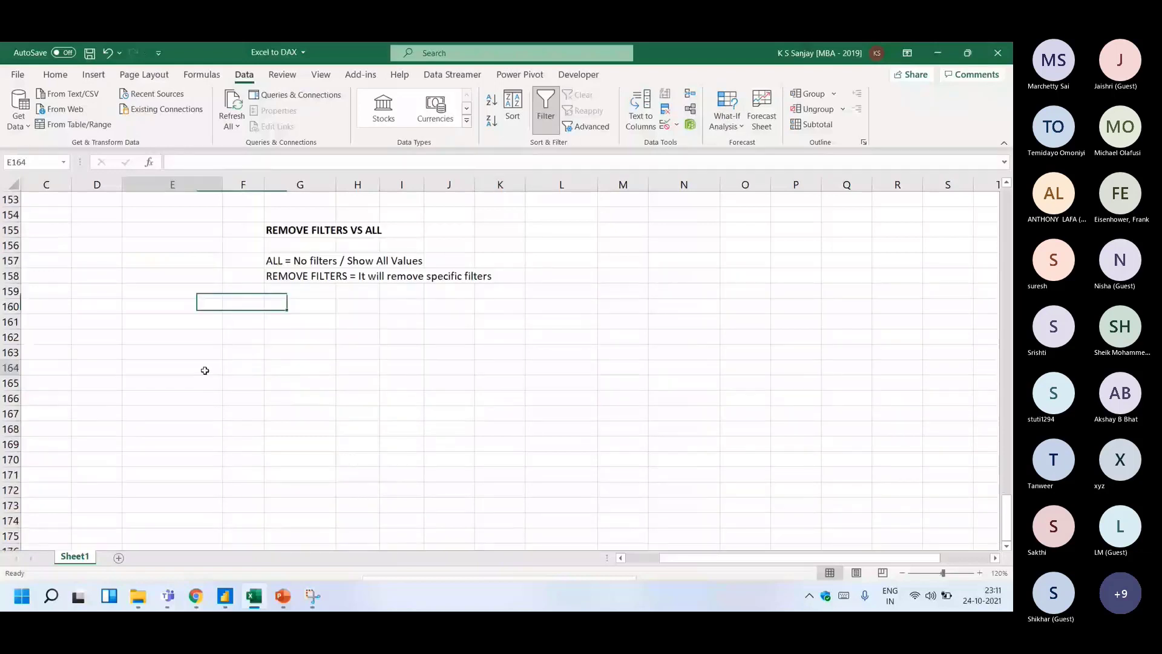
pyautogui.click(241, 362)
pyautogui.write('S.No\tCompany\tQty\tPrice 1\tA\t10\t50 2\tB\t20\t60 3\tC\t30\t70 4\tD\t40\t80 5\tE\t50\t90 6\tA\t60\t80 7\tB\t70\t60')
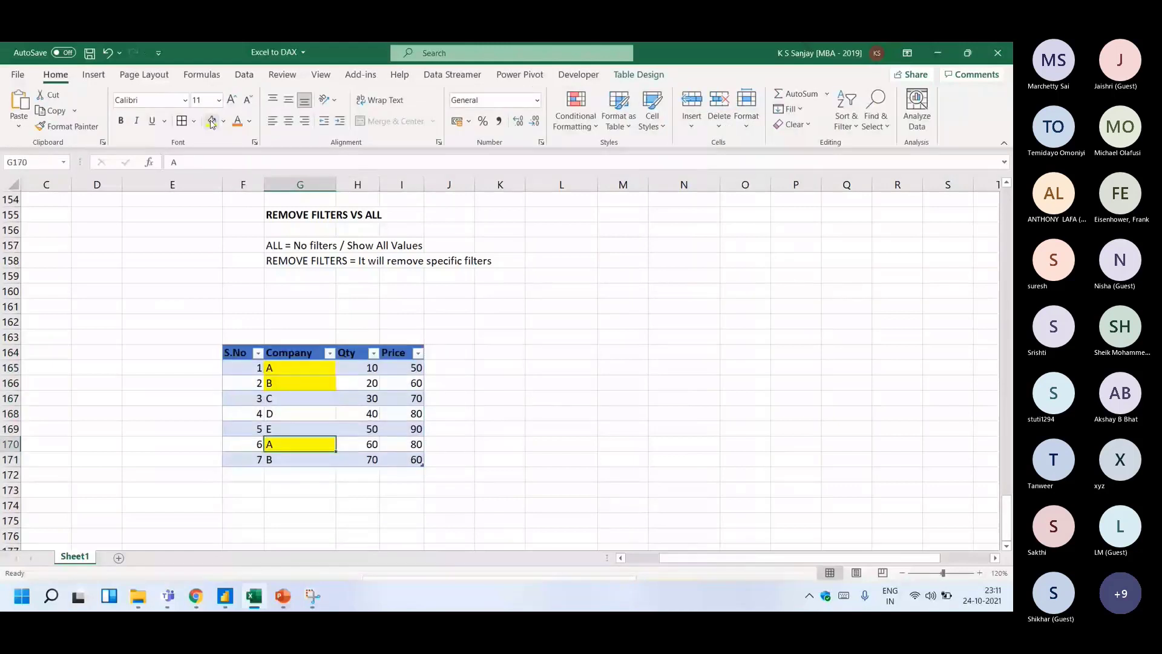
# - Examine the new table's S.No and Company columns for unique and repeated values
pyautogui.moveTo(242, 367); pyautogui.dragTo(256, 485)
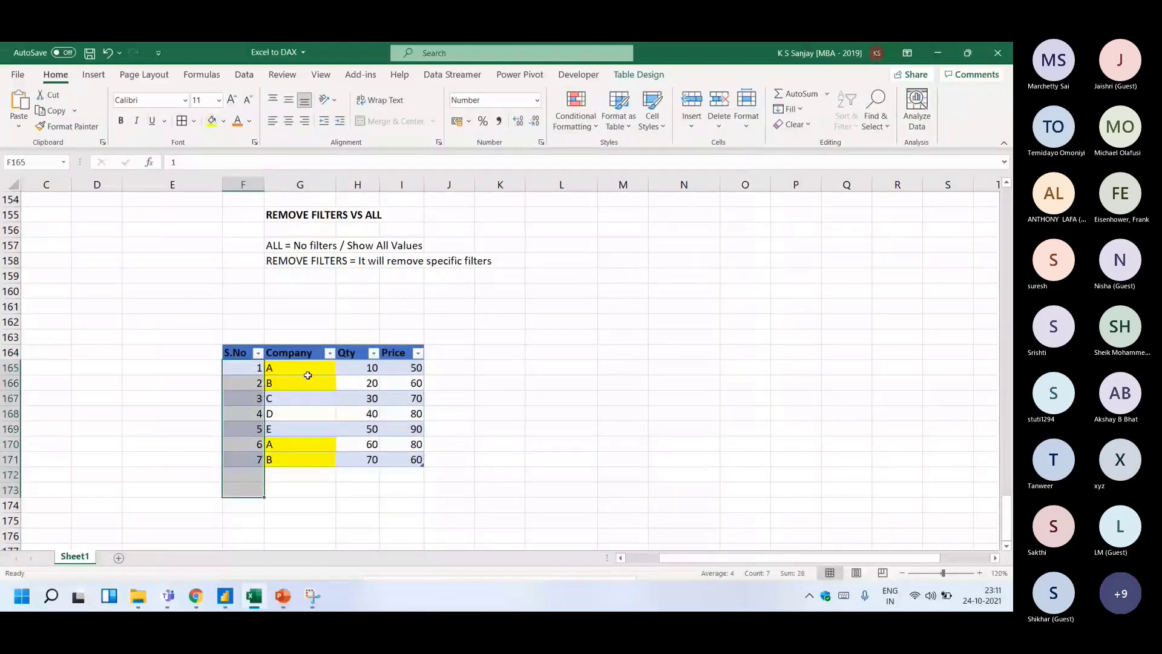
pyautogui.moveTo(242, 368); pyautogui.dragTo(240, 479)
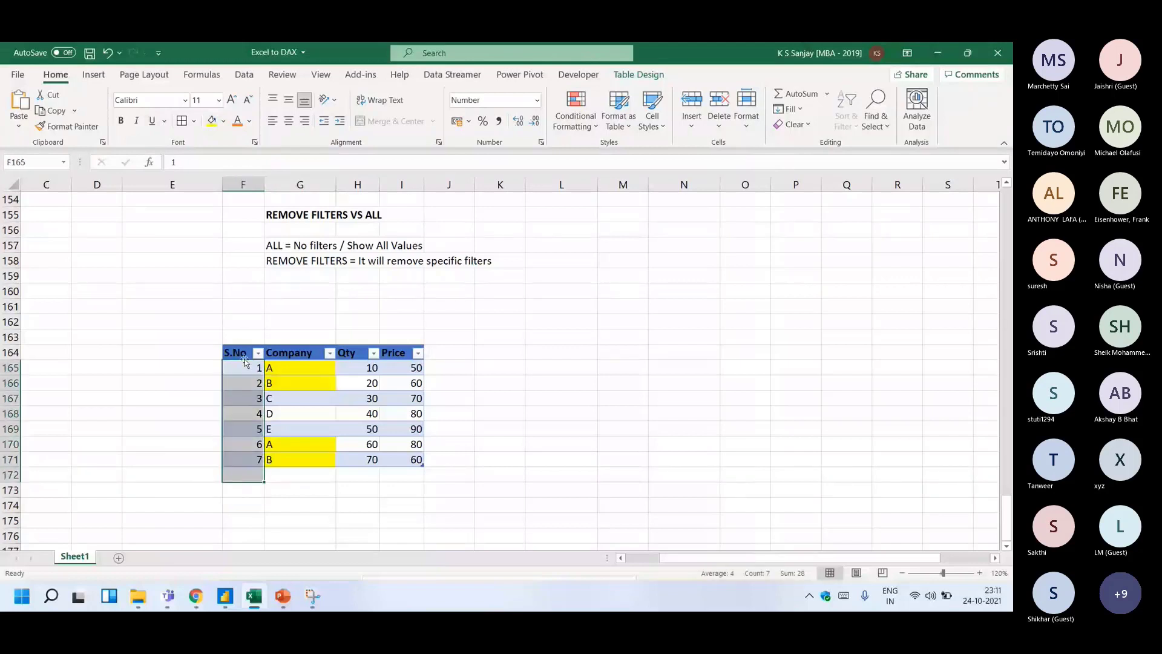
pyautogui.click(288, 373)
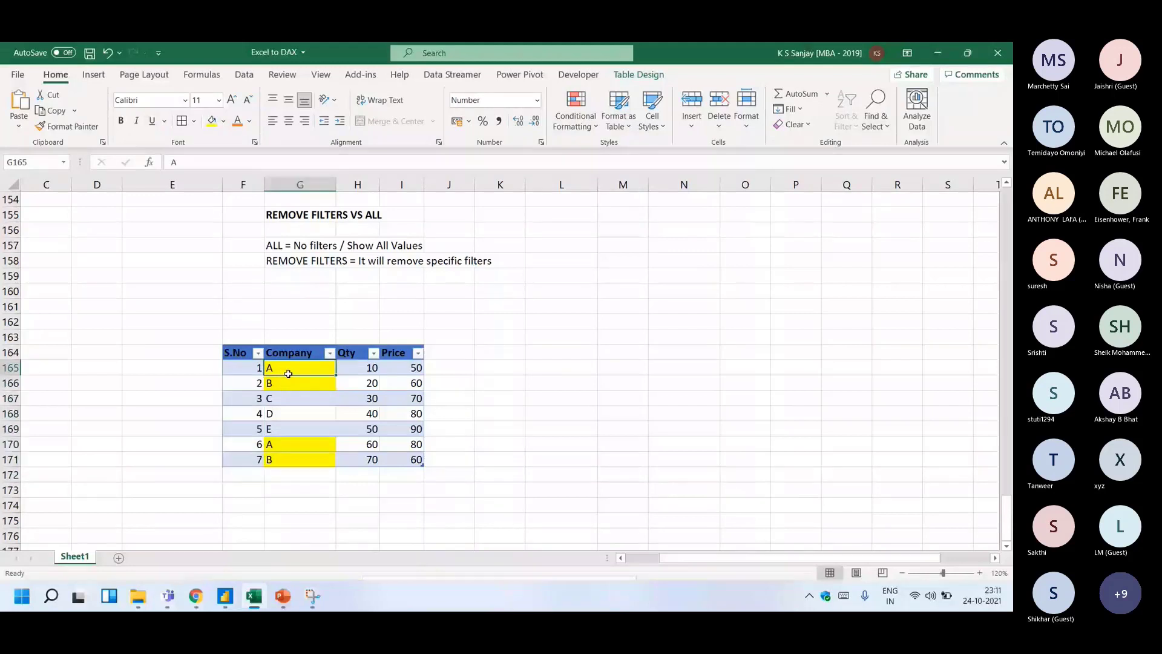
pyautogui.moveTo(288, 373); pyautogui.dragTo(295, 475)
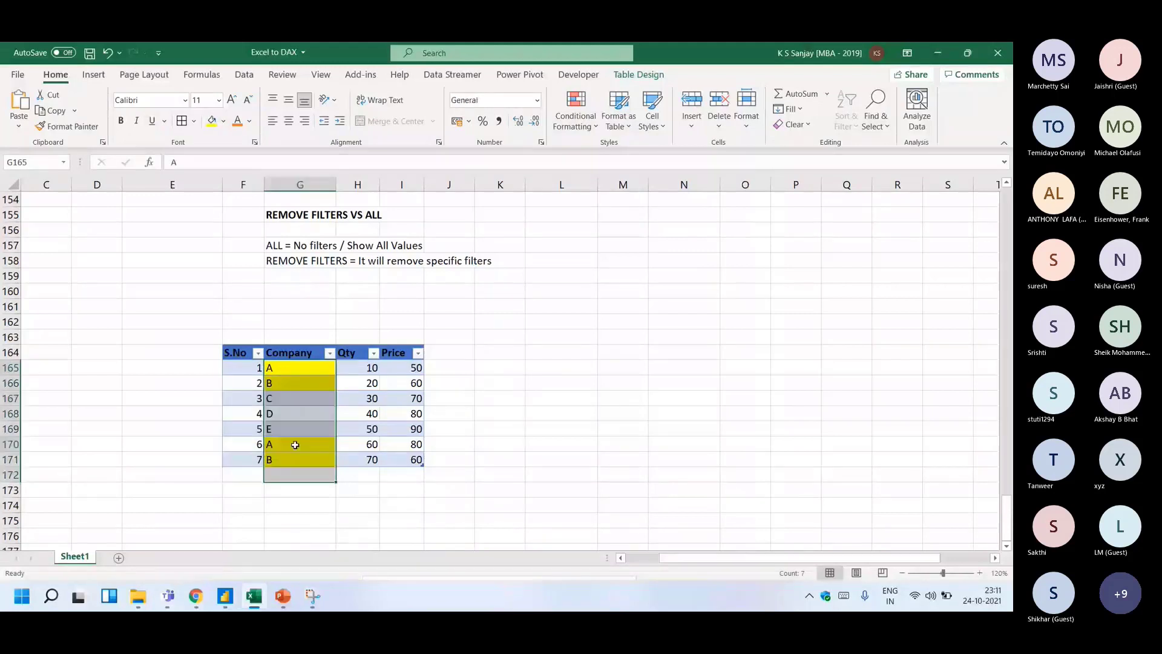
# - Switch to Power BI, add measure J to the Totals_DAX_JKL page's table, and review its CALCULATE and SUMX formula
pyautogui.hotkey('alt', 'Tab')
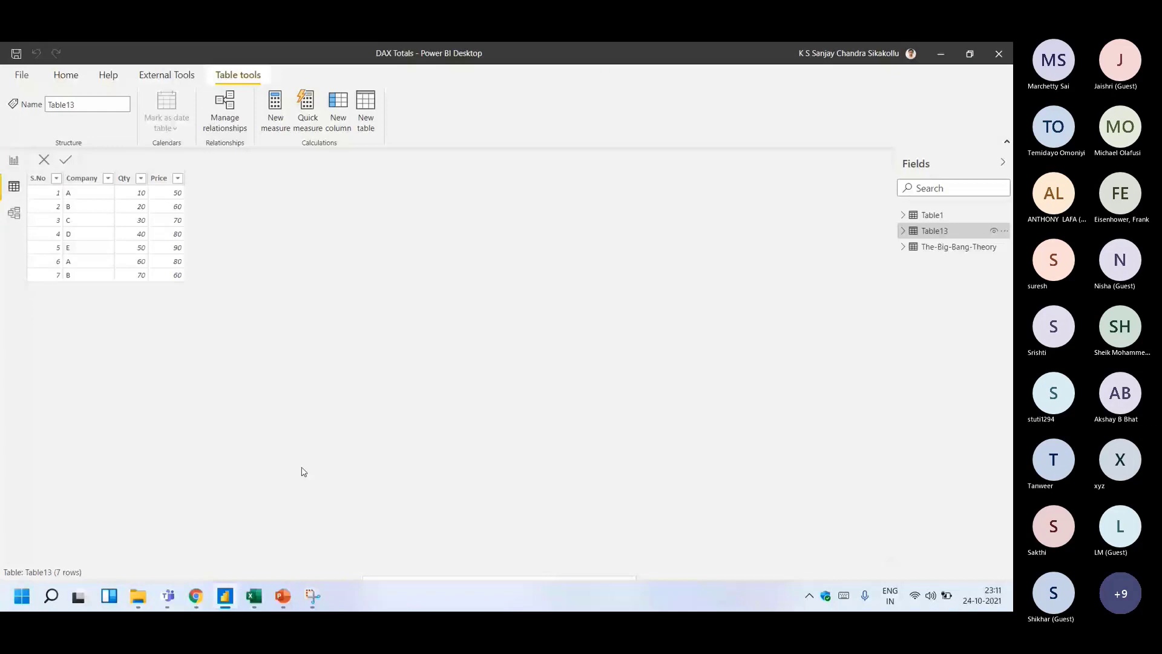
pyautogui.click(14, 160)
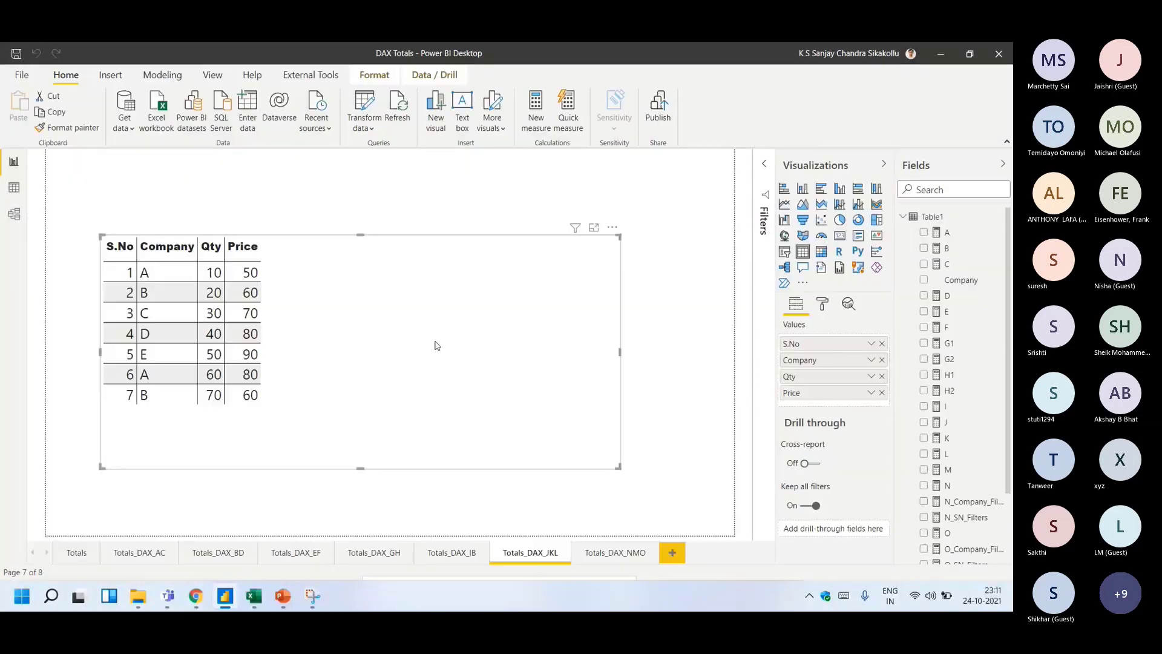
pyautogui.click(926, 424)
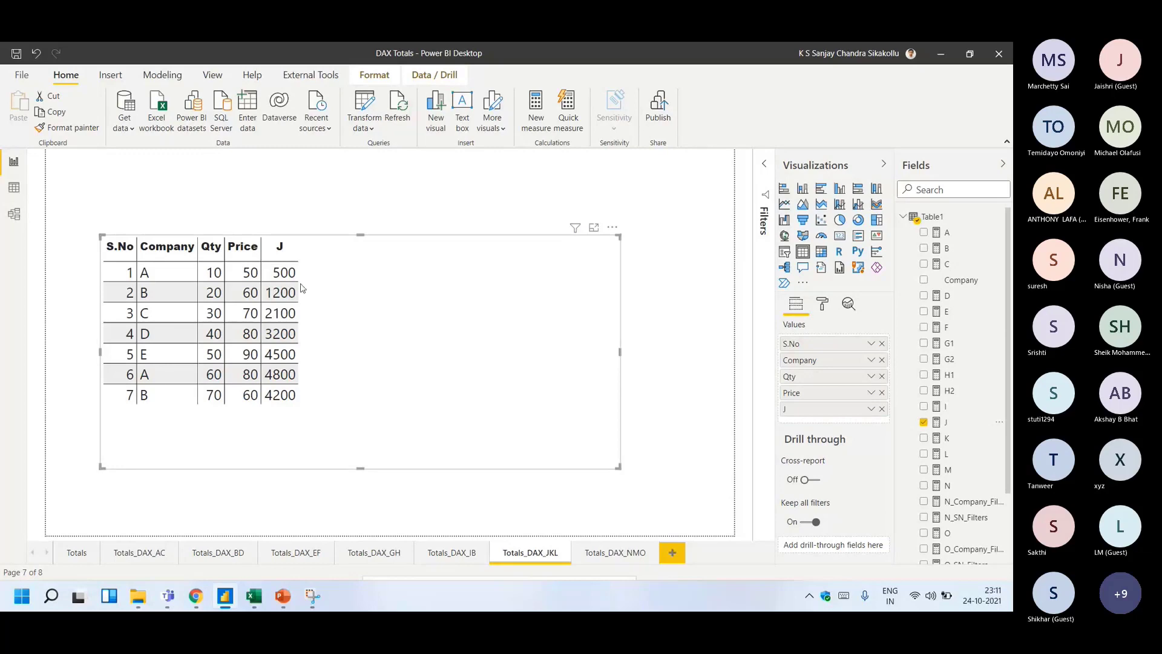
pyautogui.click(946, 422)
pyautogui.moveTo(115, 190); pyautogui.dragTo(721, 188)
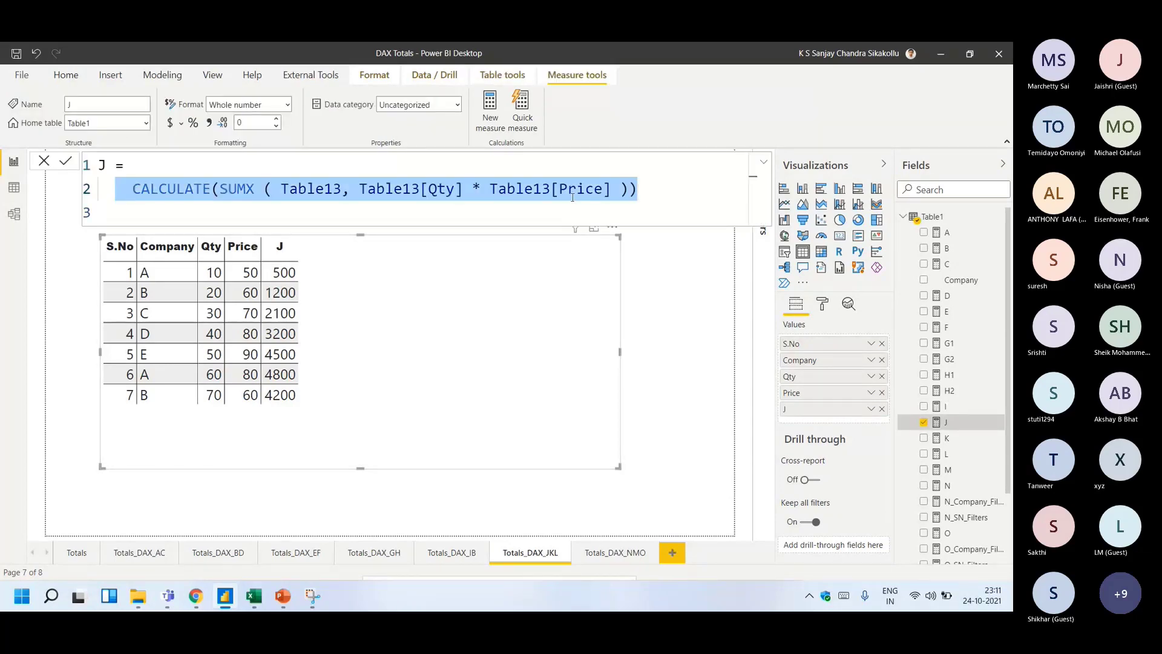
# - Switch to Excel and label cell L163 SUMX
pyautogui.hotkey('alt', 'Tab')
pyautogui.click(586, 342)
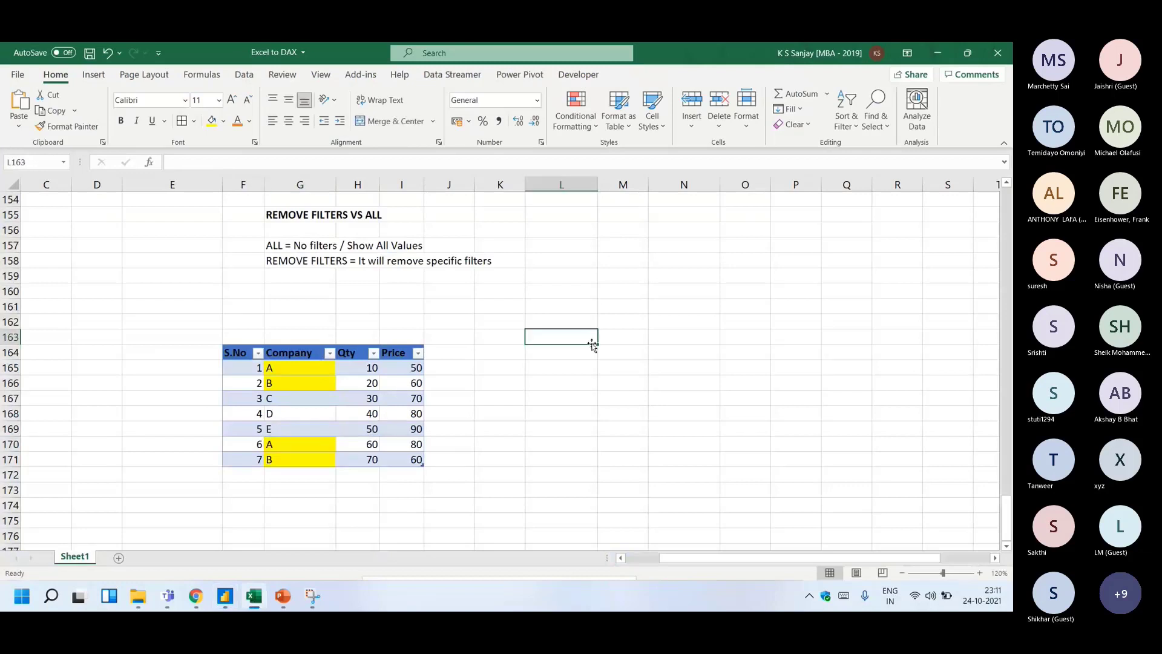
pyautogui.write('SUMX')
pyautogui.press('Return')
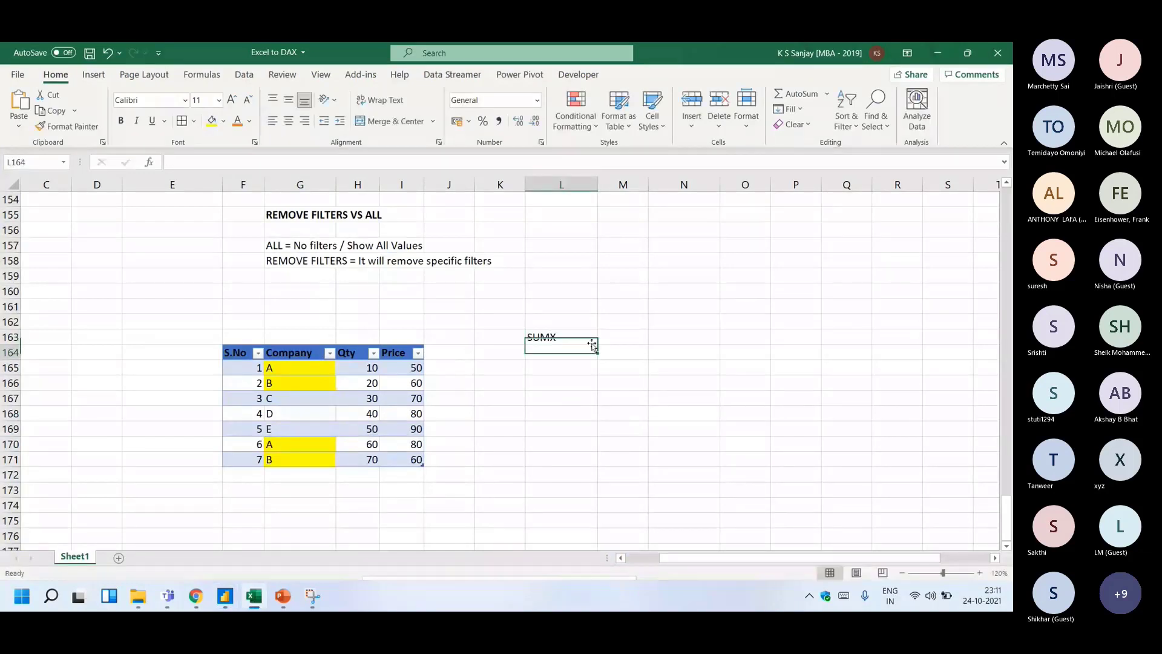
# - Add a calculated column from J165 that multiplies Qty by Price for every row of the table, and review its values
pyautogui.press('Left')
pyautogui.press('Left')
pyautogui.press('Down')
pyautogui.write('=')
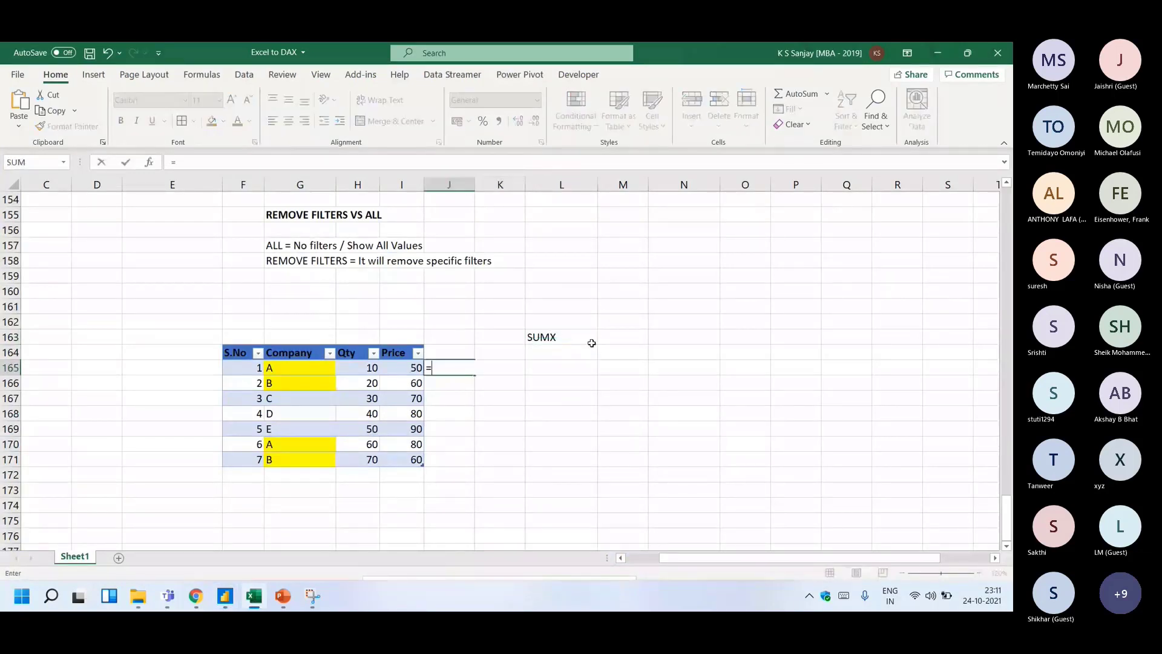
pyautogui.press('Left')
pyautogui.press('Left')
pyautogui.write('*')
pyautogui.press('Left')
pyautogui.hotkey('ctrl', 'Return')
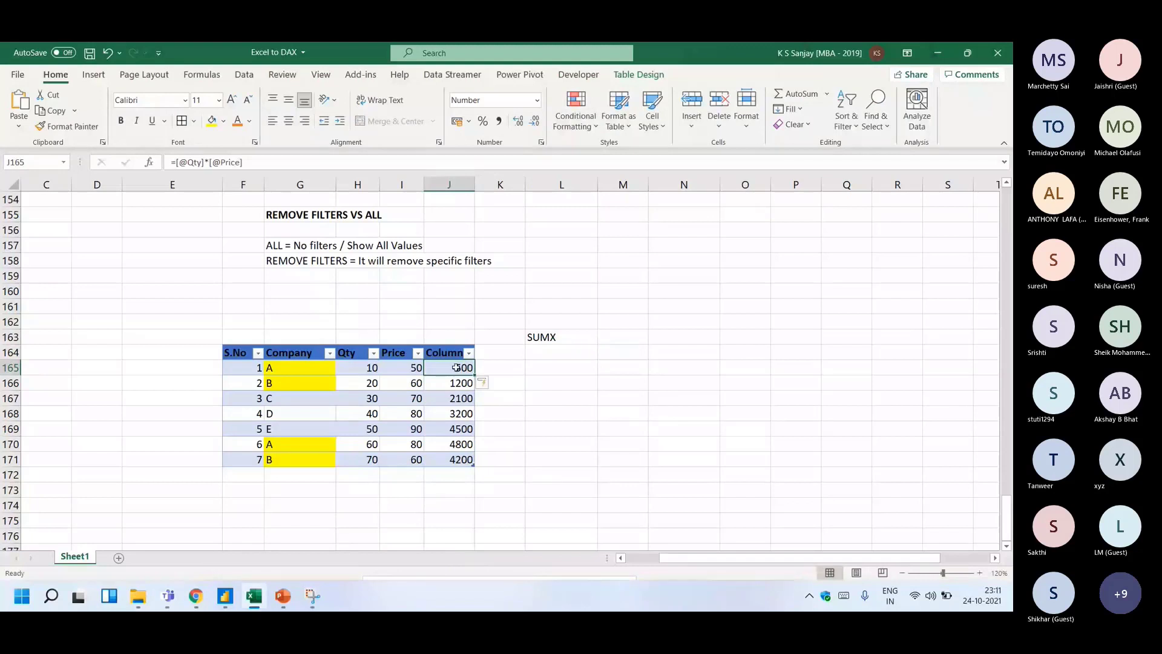
pyautogui.hotkey('shift', 'Down')
pyautogui.hotkey('shift', 'Down')
pyautogui.hotkey('shift', 'Down')
pyautogui.hotkey('shift', 'Down')
pyautogui.hotkey('shift', 'Down')
pyautogui.hotkey('shift', 'Down')
pyautogui.hotkey('shift', 'Down')
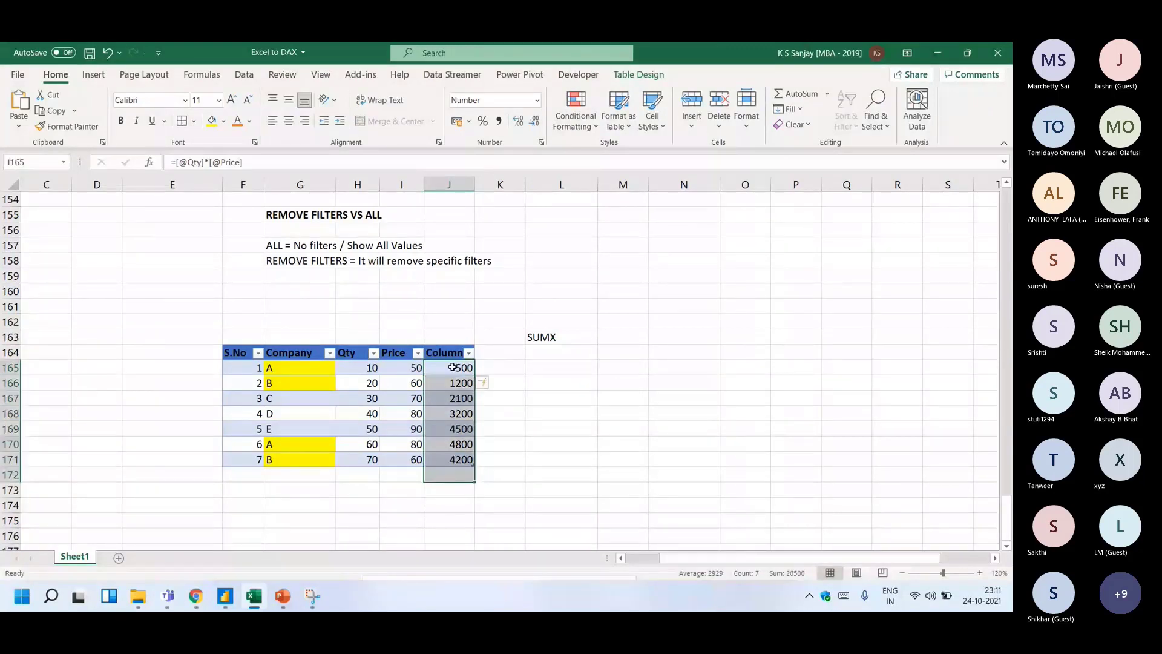
# - Switch to Power BI and check measure J's row values in the Totals_DAX_JKL table
pyautogui.click(229, 595)
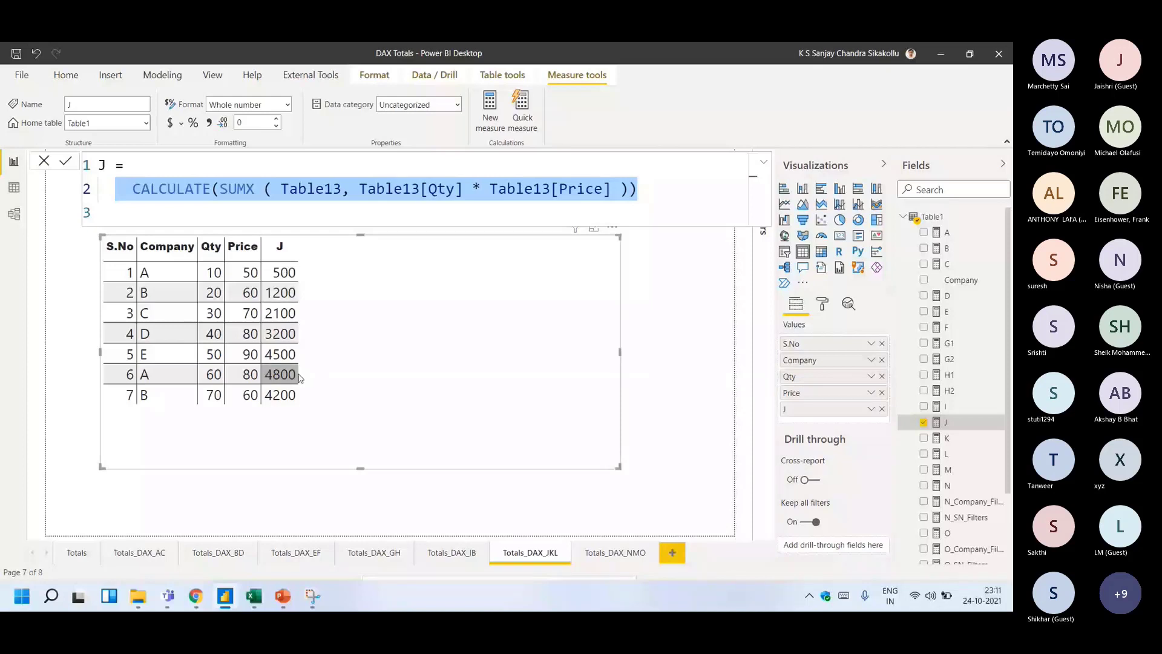
pyautogui.click(660, 307)
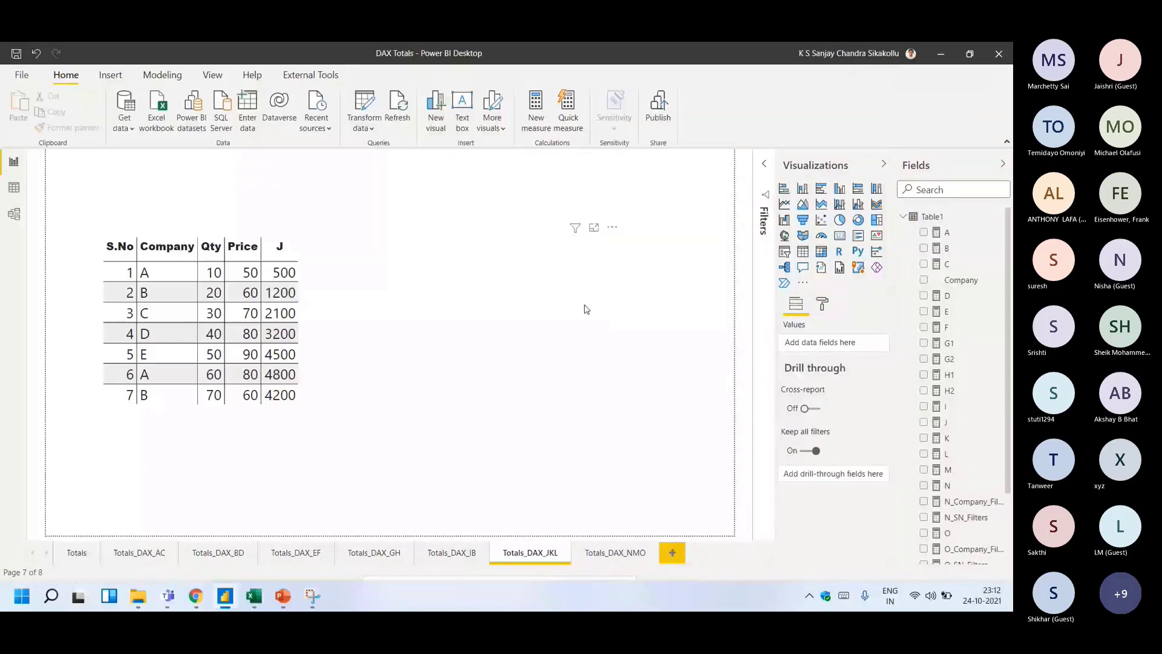
pyautogui.click(586, 309)
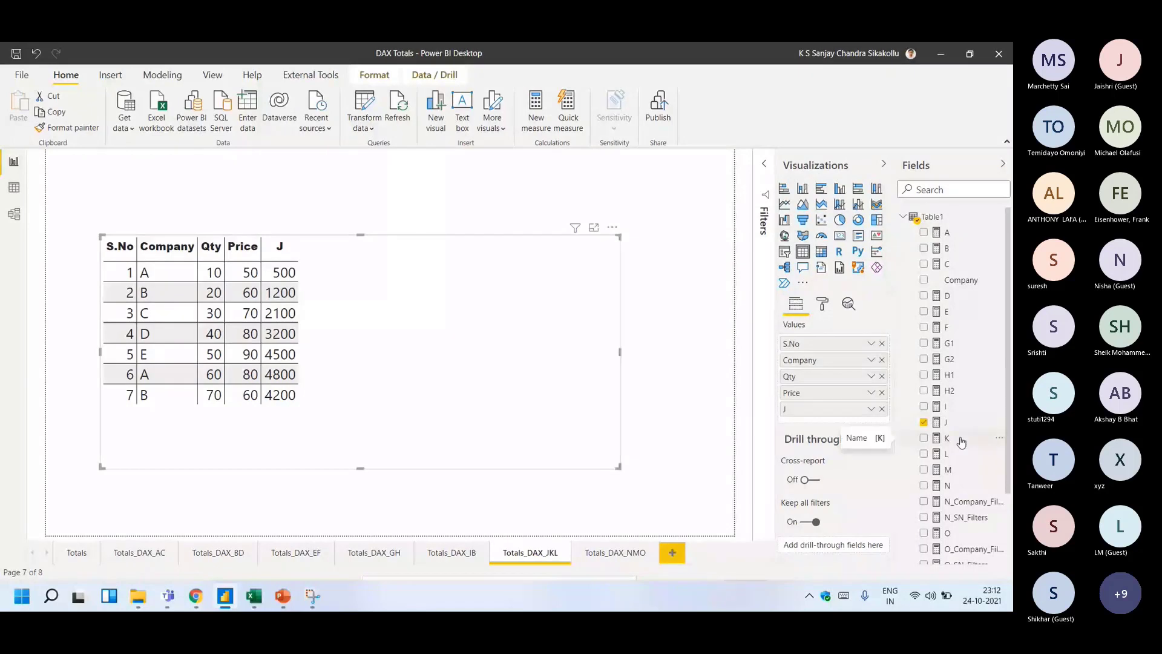
# - Open measure K's formula and examine its SUMX expression and the ALL(table13) filter
pyautogui.click(960, 440)
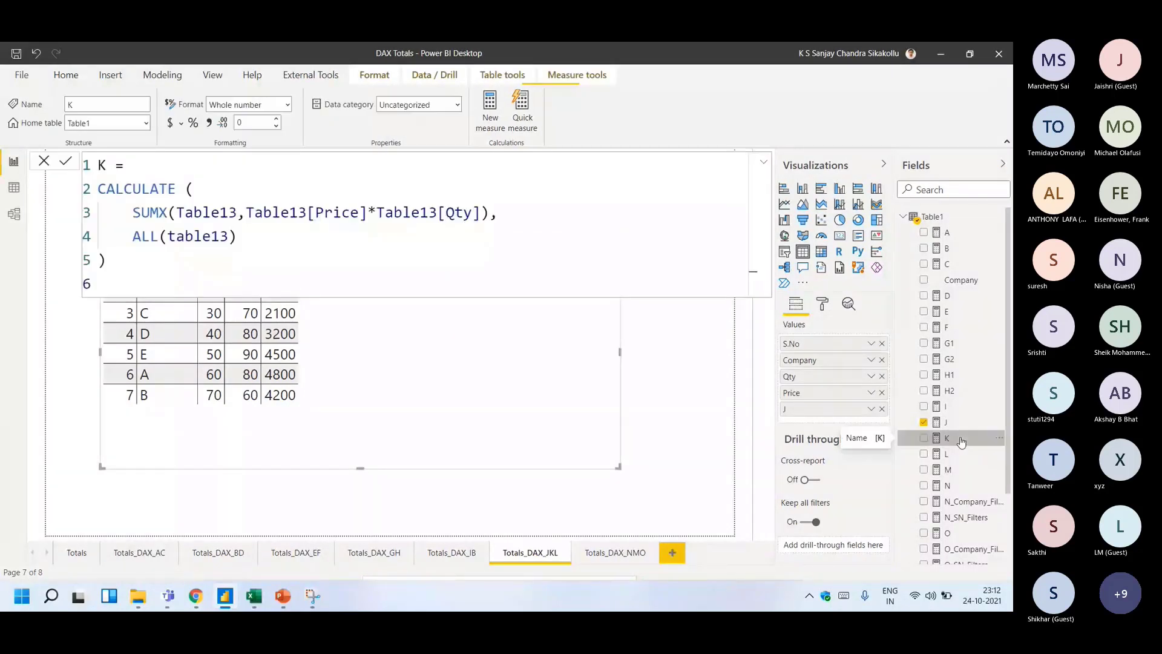
pyautogui.click(204, 230)
pyautogui.hotkey('ctrl', 'a')
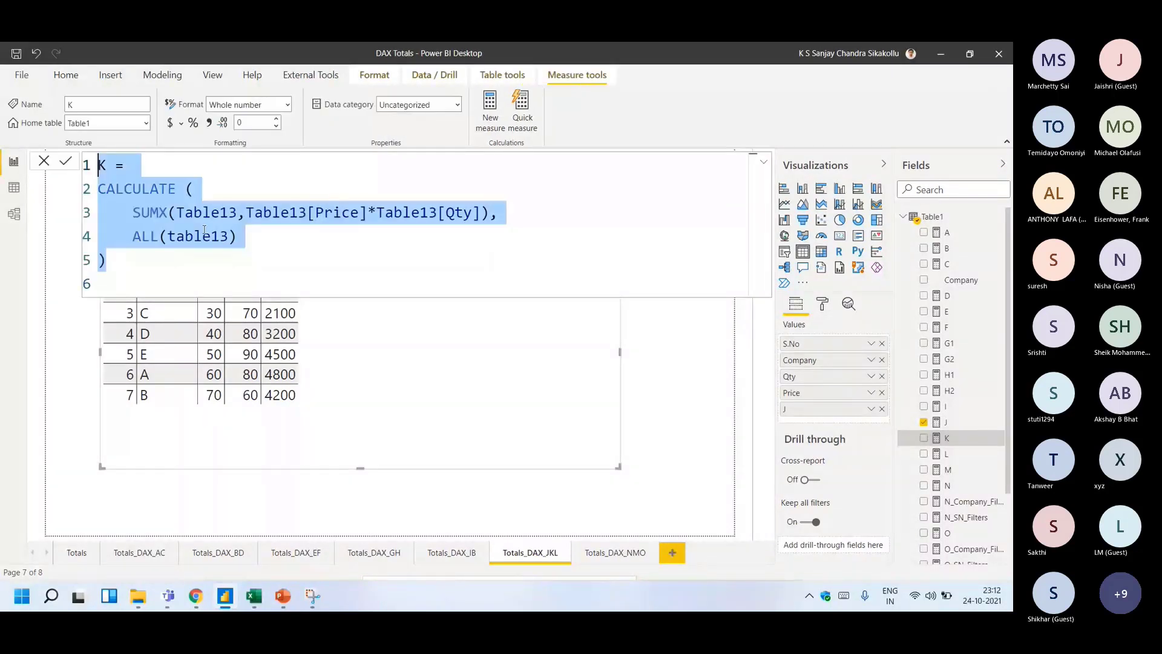
pyautogui.click(199, 262)
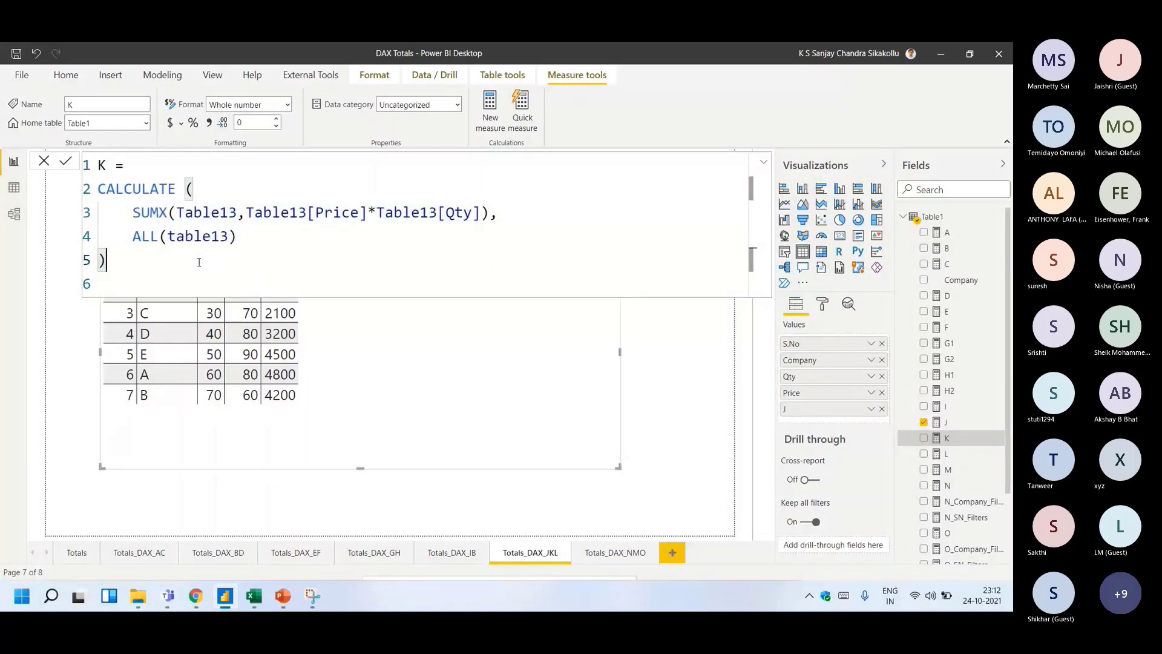
pyautogui.moveTo(124, 212); pyautogui.dragTo(369, 212)
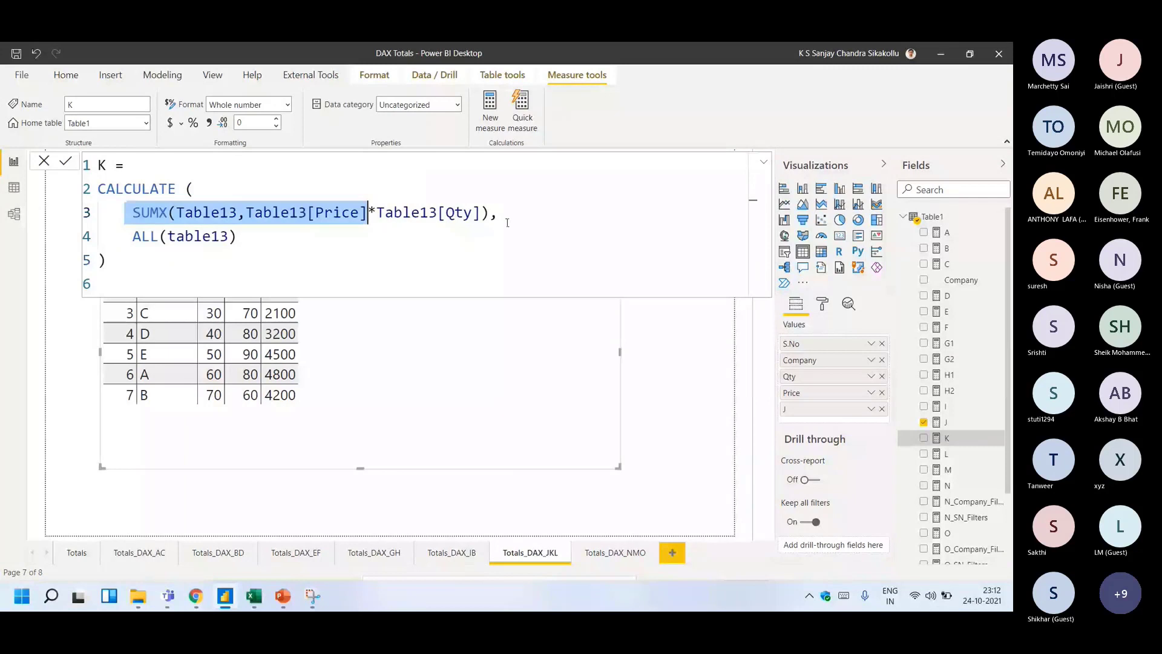
pyautogui.moveTo(507, 223); pyautogui.dragTo(187, 259)
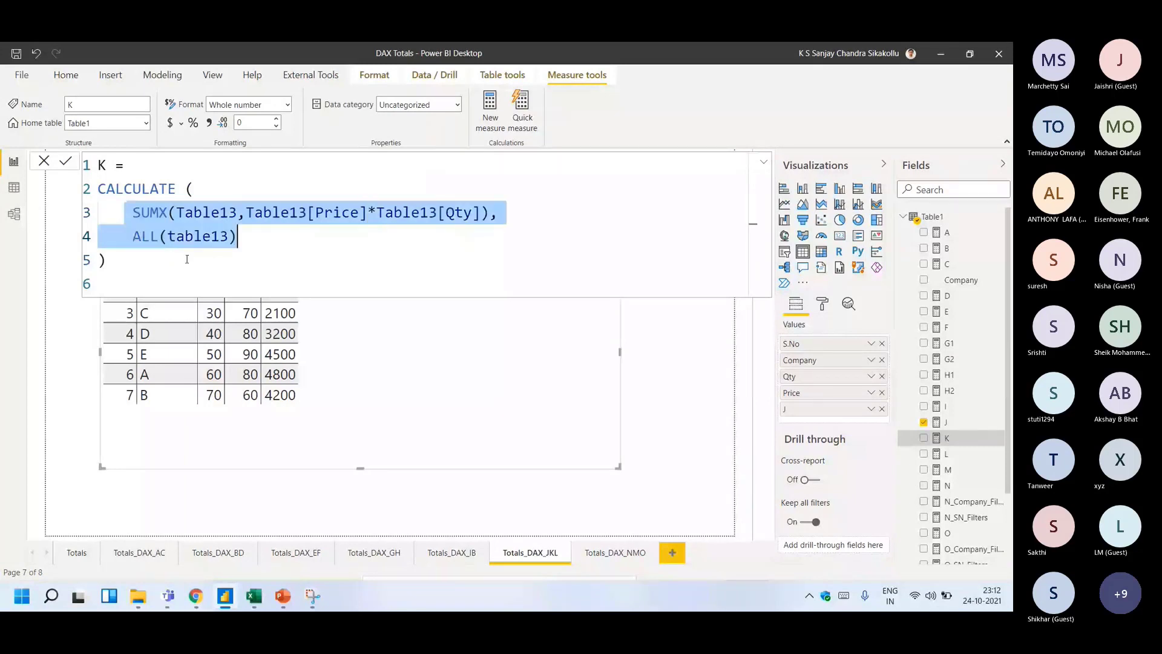
pyautogui.click(189, 268)
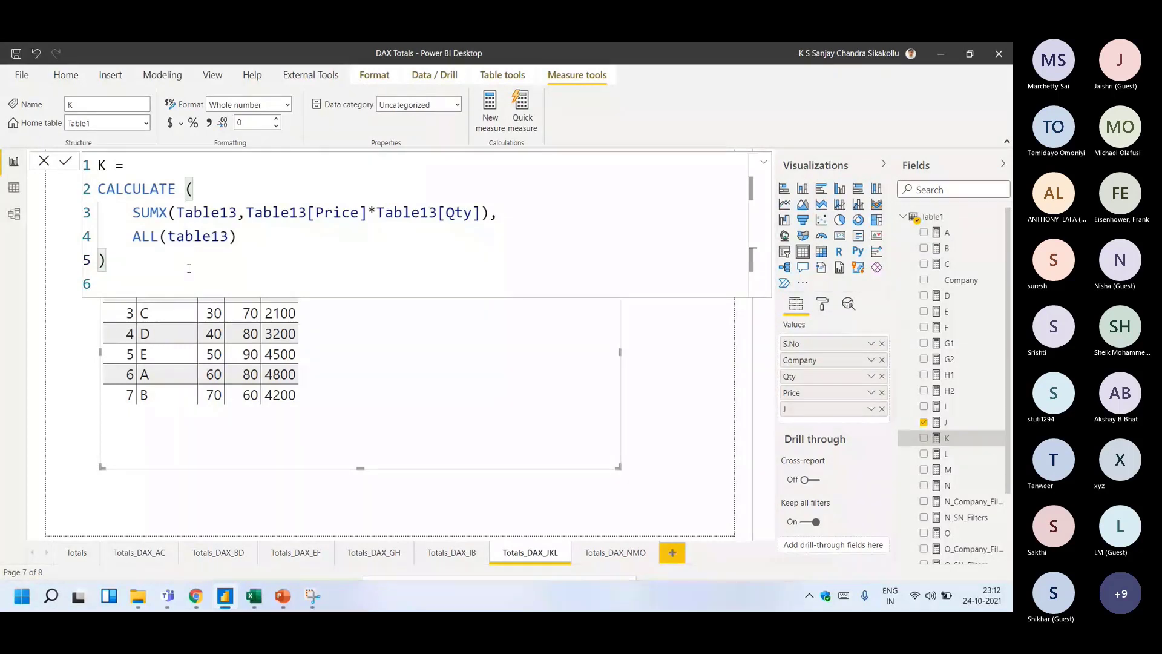
# - Annotate the ALL(table13) line in measure K's formula with the comment --Show all values, review the expression, and discard the edit
pyautogui.click(275, 233)
pyautogui.write('--')
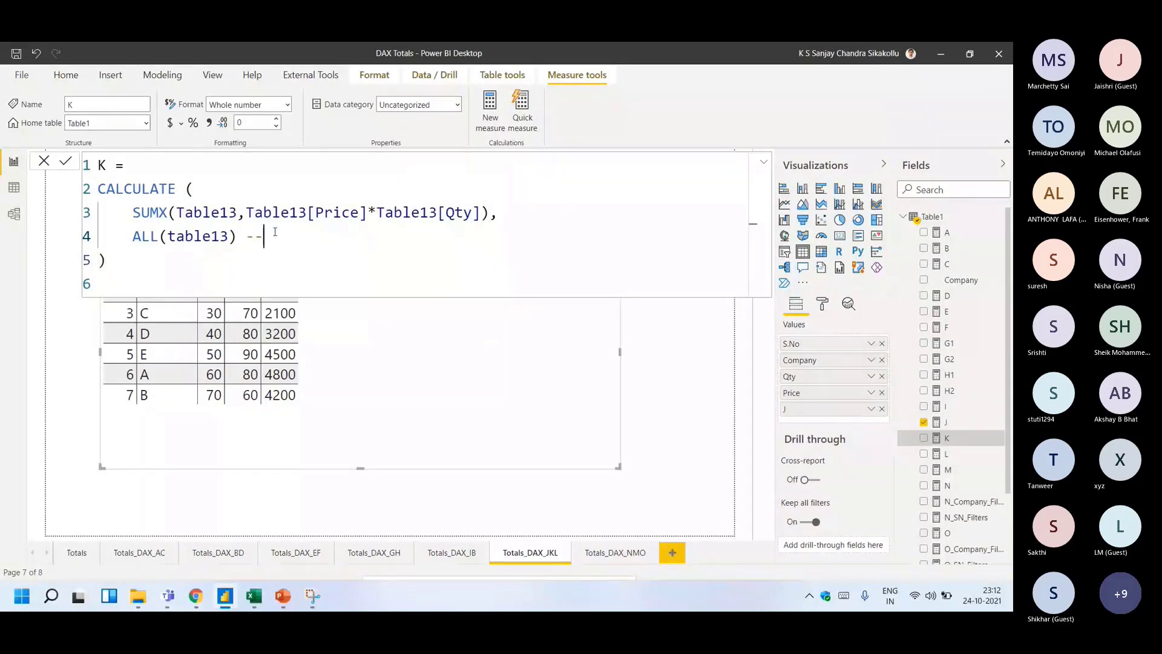
pyautogui.write('Show all values')
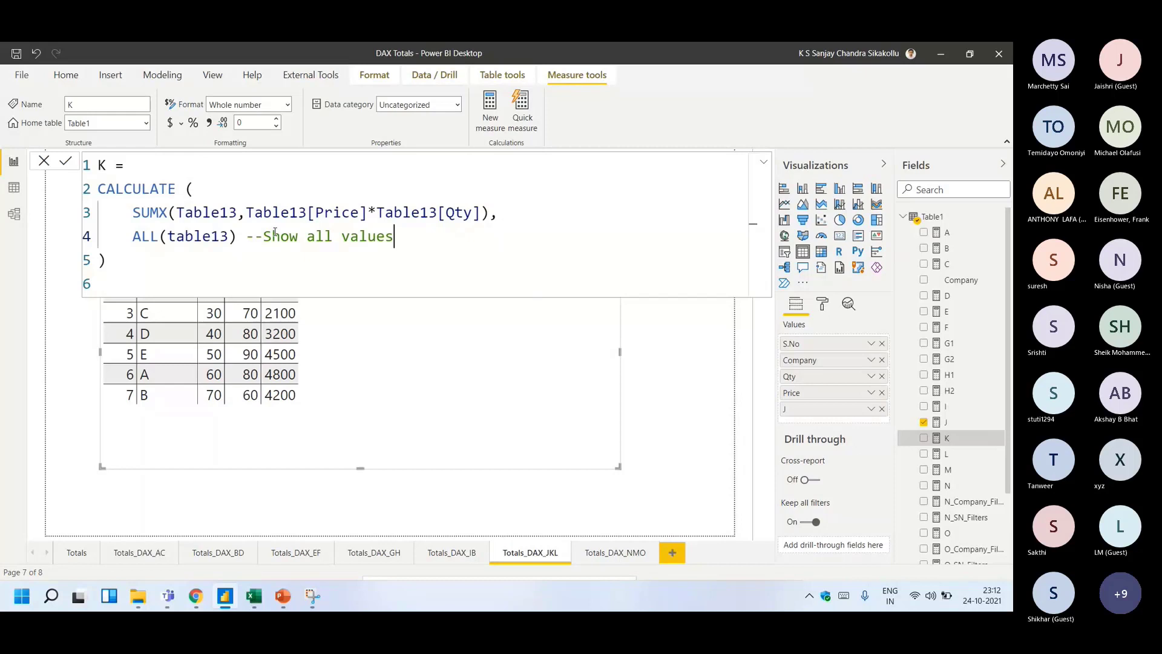
pyautogui.click(274, 258)
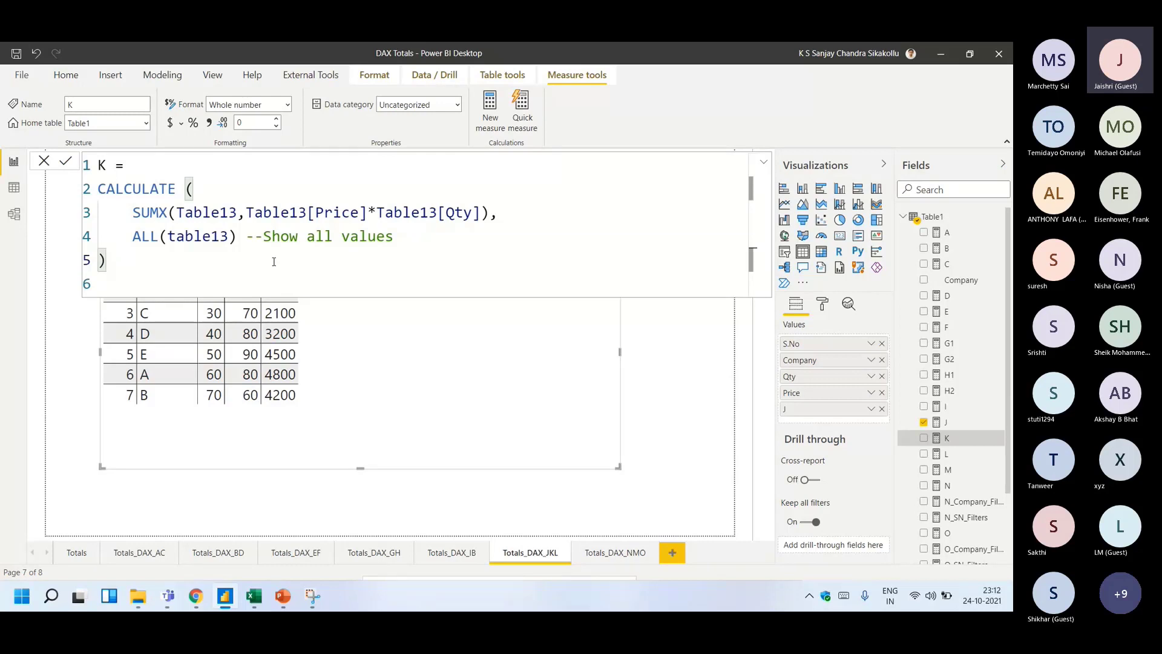
pyautogui.doubleClick(143, 219)
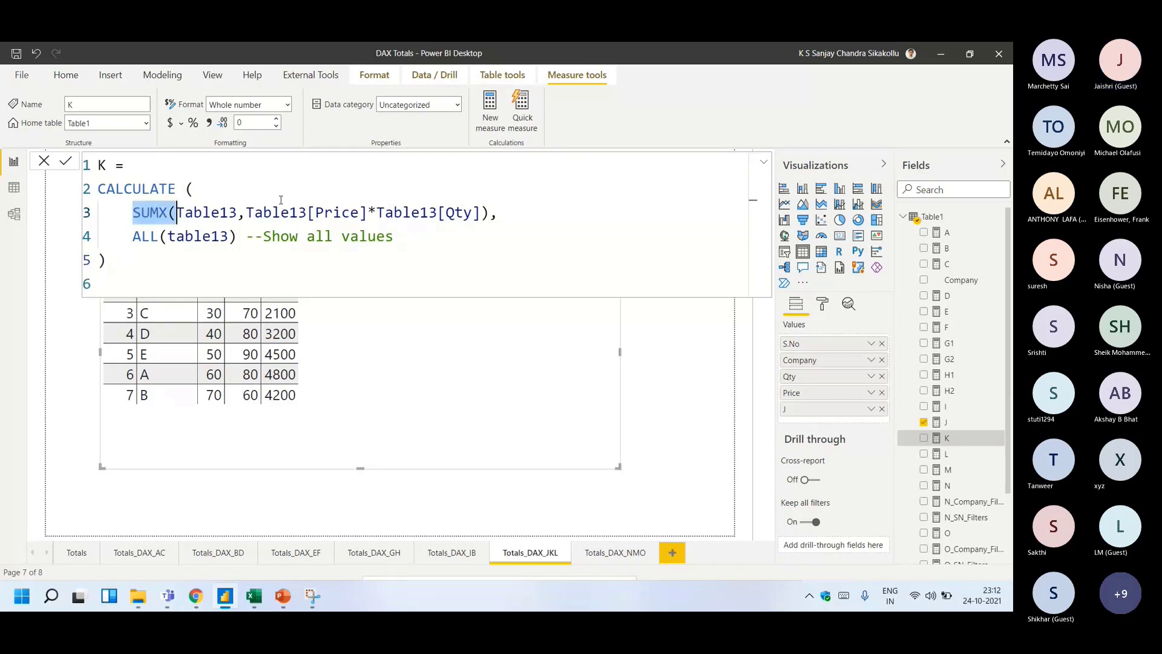
pyautogui.keyDown('shift'); pyautogui.click(535, 212); pyautogui.keyUp('shift')
pyautogui.moveTo(397, 236); pyautogui.dragTo(125, 236)
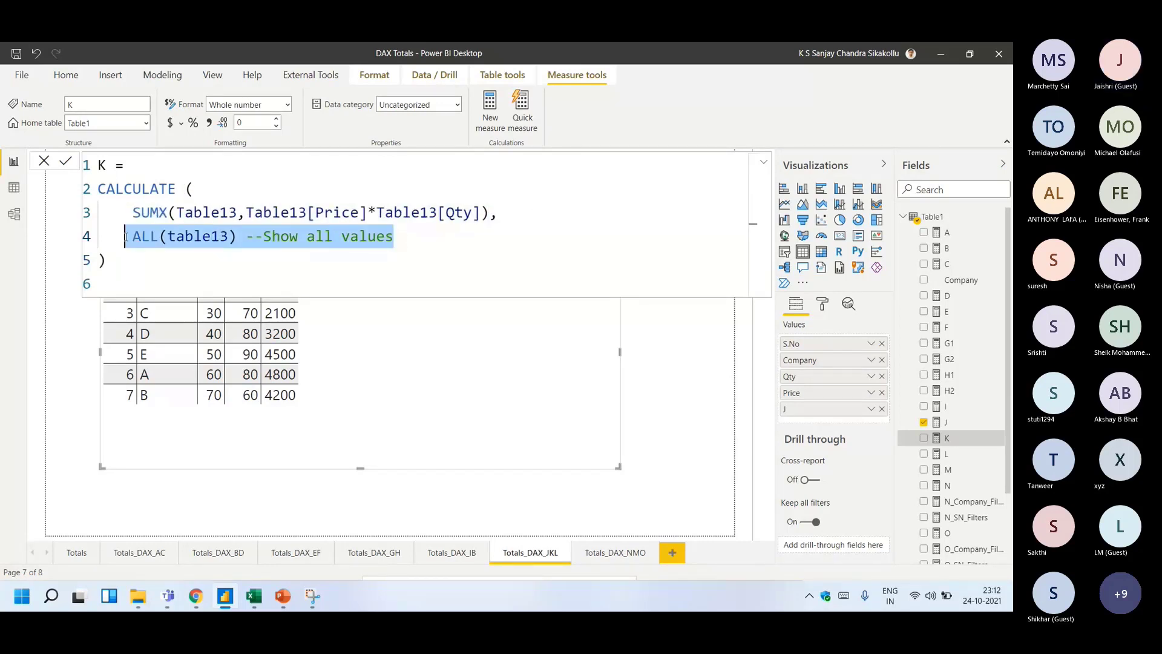
pyautogui.click(147, 265)
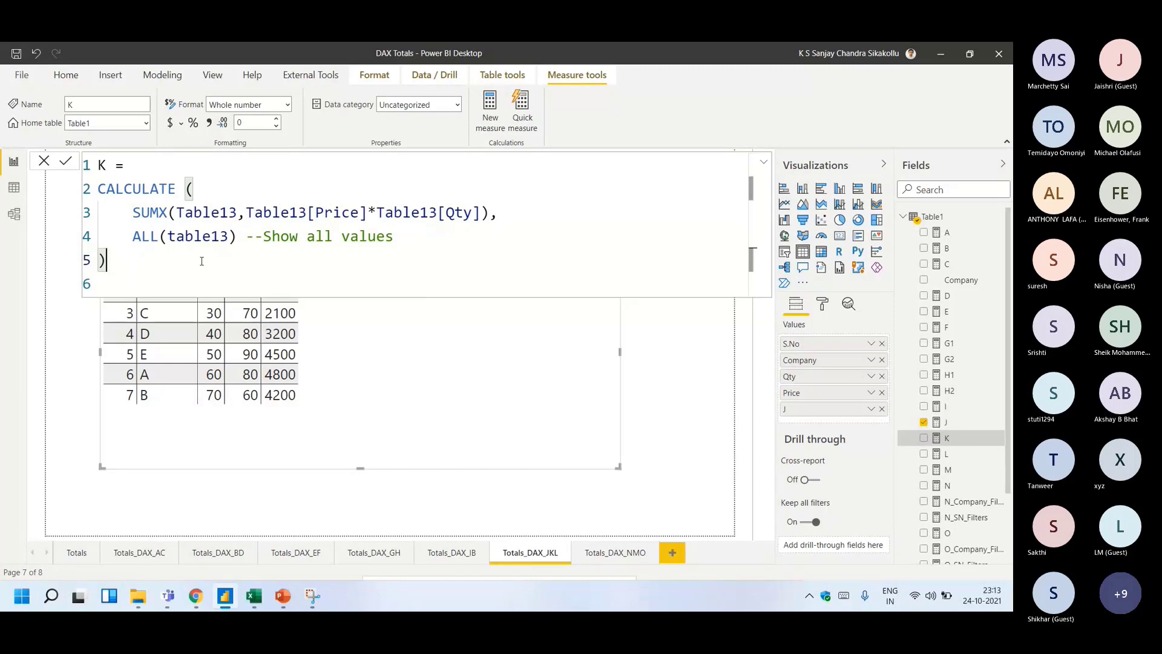
pyautogui.click(48, 164)
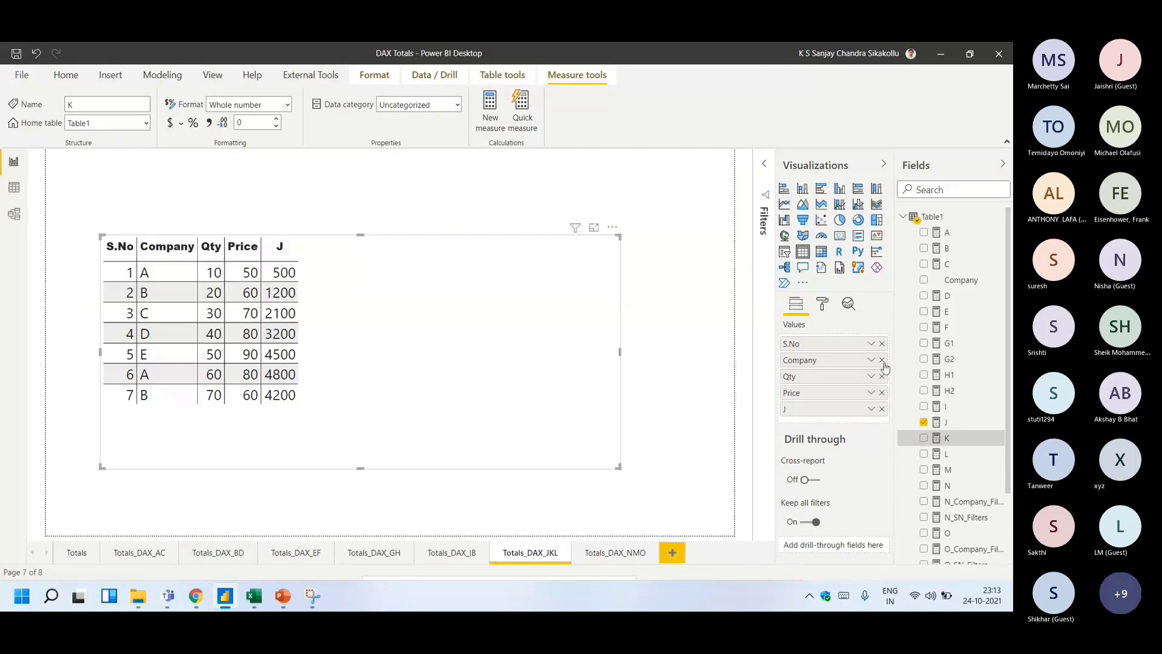
# - Add measure K to the table visual on the Totals_DAX_JKL page
pyautogui.click(924, 438)
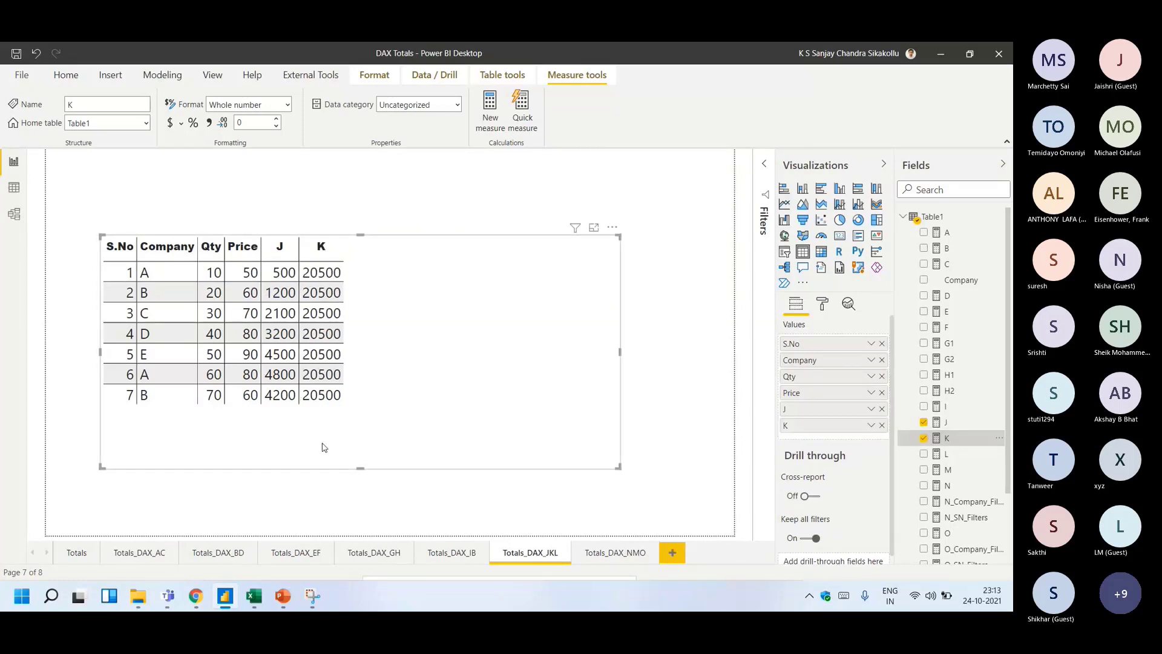
# - Switch to Excel, calculate the SUMPRODUCT of the table's Qty and Price columns in L164, and make the result bold
pyautogui.hotkey('alt', 'Tab')
pyautogui.click(559, 353)
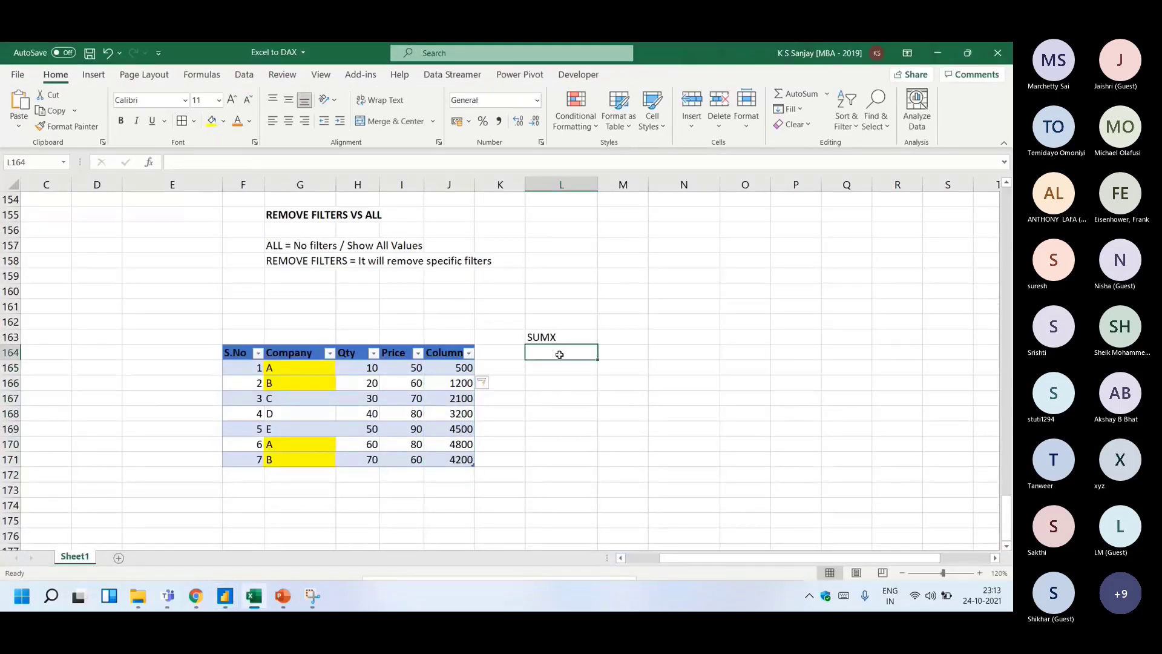
pyautogui.write('=SUMPRO')
pyautogui.press('Tab')
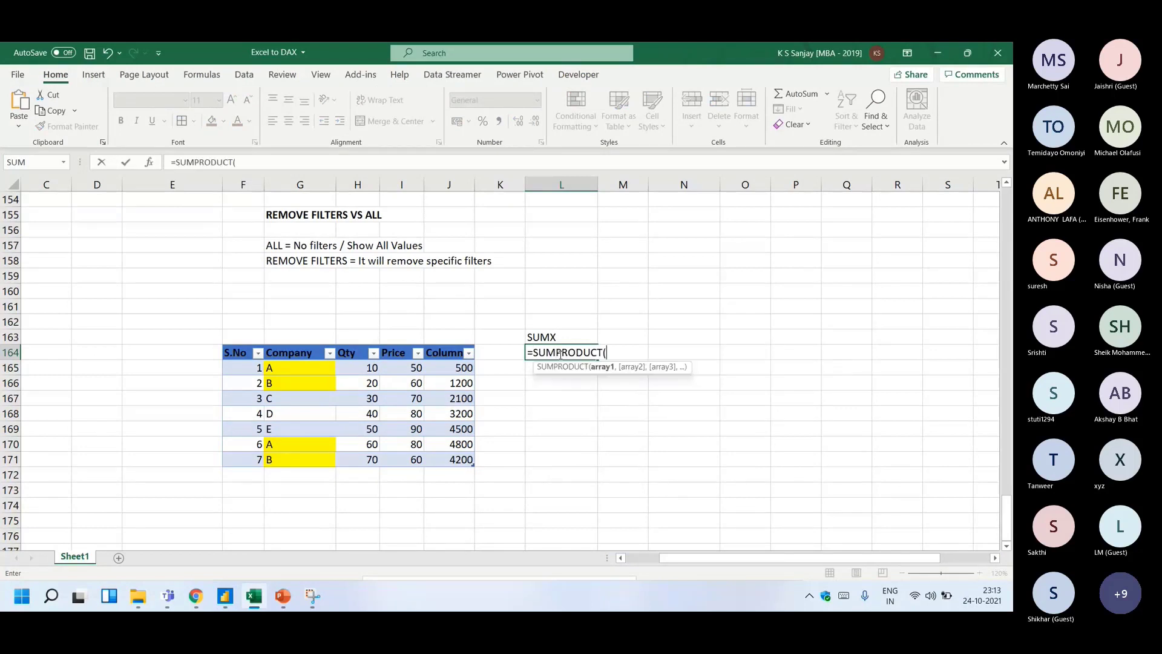
pyautogui.moveTo(401, 369); pyautogui.dragTo(401, 444)
pyautogui.moveTo(372, 368); pyautogui.dragTo(365, 461)
pyautogui.write(',')
pyautogui.click(418, 350)
pyautogui.press('Return')
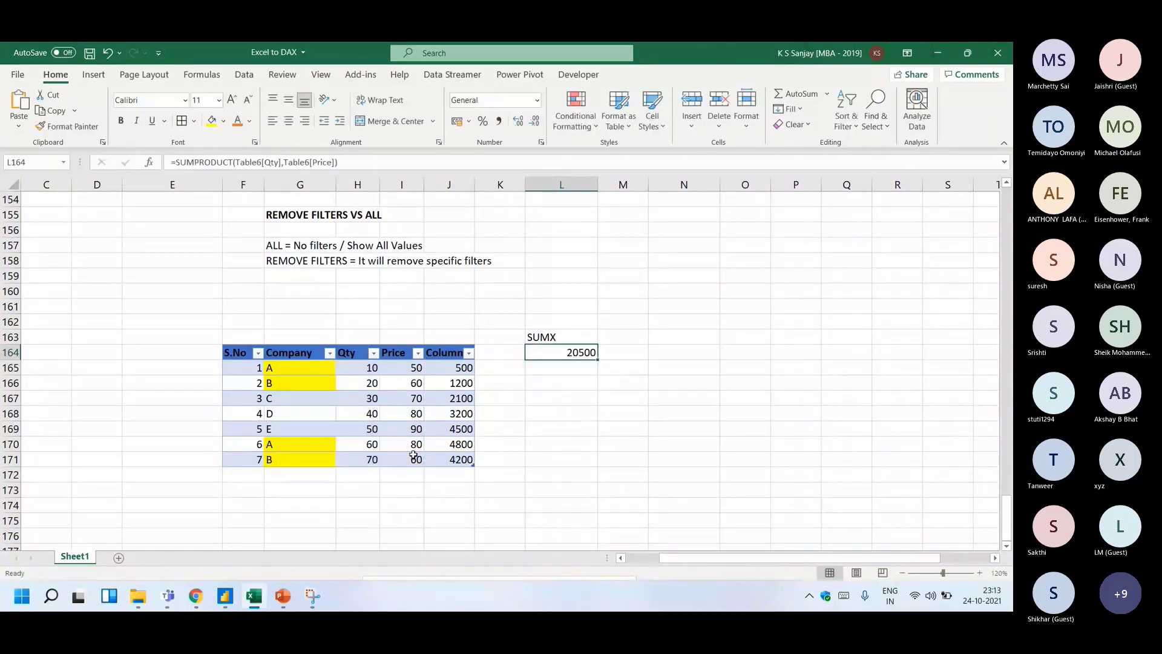
pyautogui.hotkey('ctrl', 'b')
# - Add a total in J172 that sums the table's calculated column
pyautogui.moveTo(454, 366); pyautogui.dragTo(457, 463)
pyautogui.click(456, 477)
pyautogui.hotkey('alt', '=')
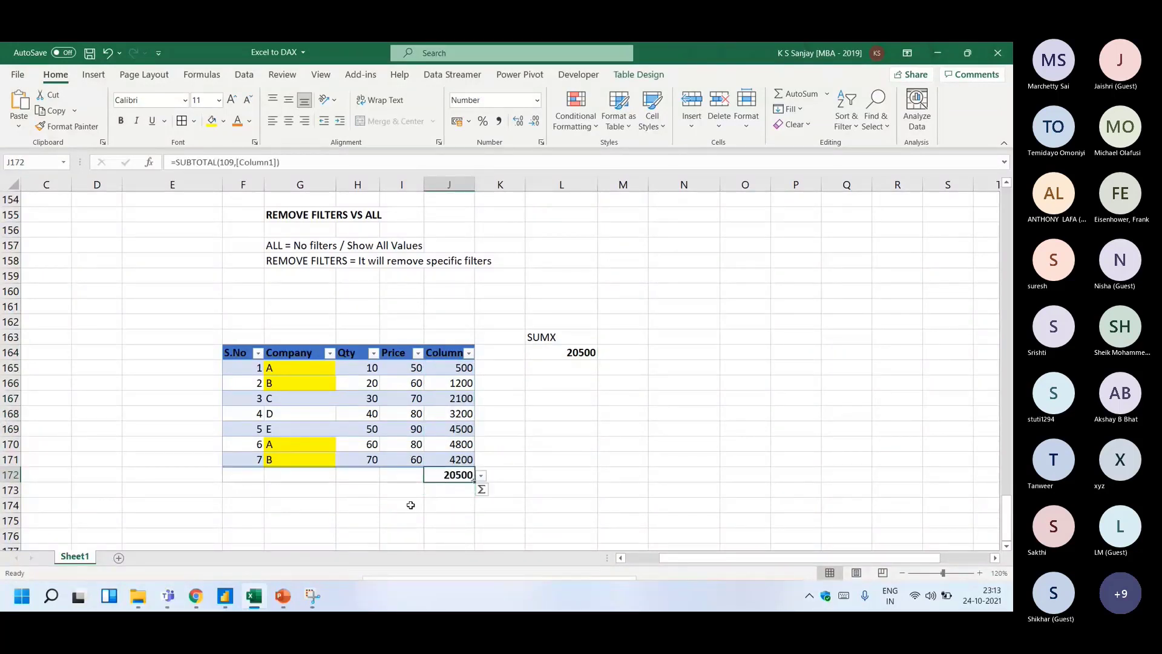
# - Switch to Power BI and examine measure K's SUMX expression and ALL(table13) filter against its values in the table
pyautogui.click(225, 595)
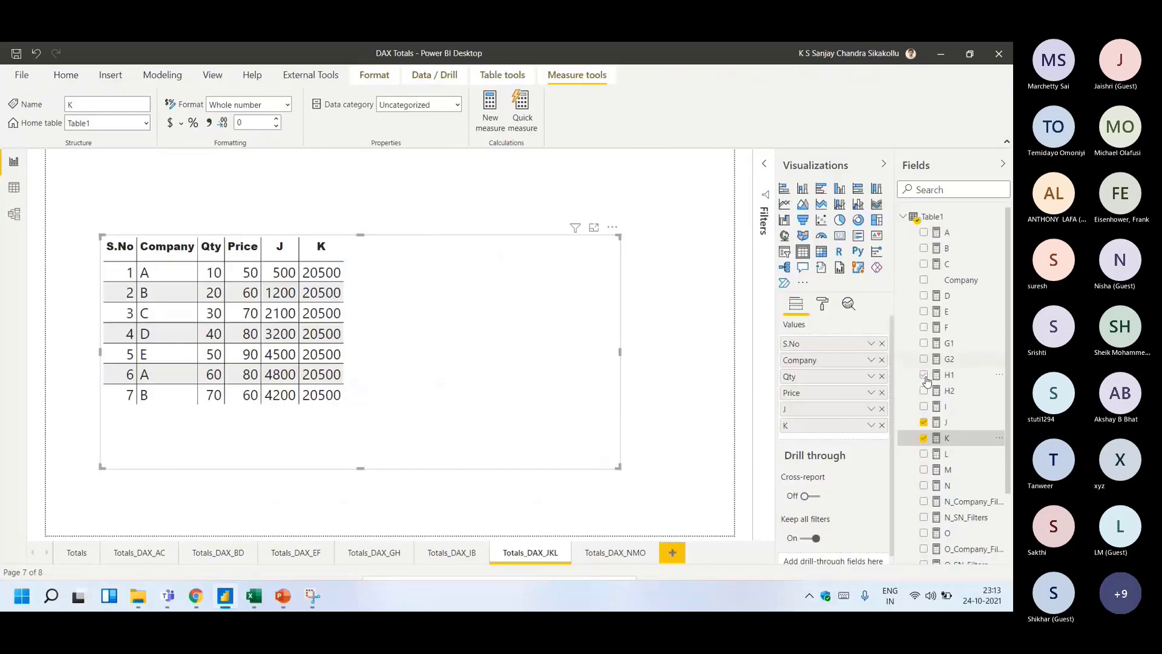
pyautogui.click(948, 422)
pyautogui.click(947, 437)
pyautogui.moveTo(133, 212); pyautogui.dragTo(503, 213)
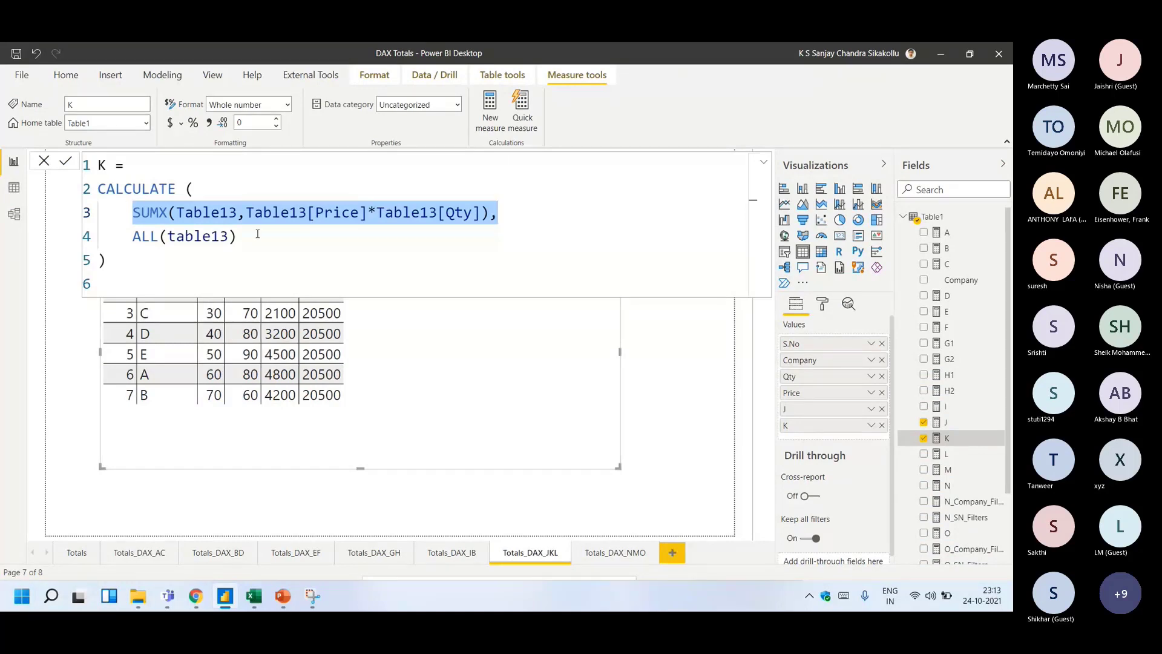
pyautogui.moveTo(258, 234); pyautogui.dragTo(106, 236)
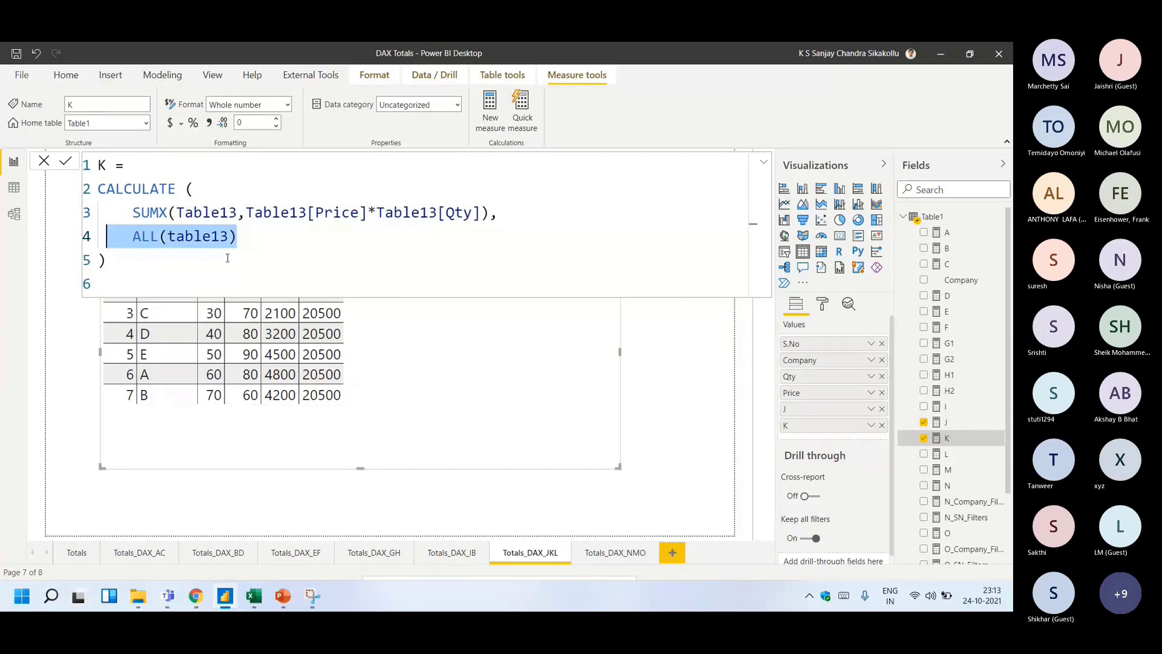
pyautogui.moveTo(245, 237); pyautogui.dragTo(141, 238)
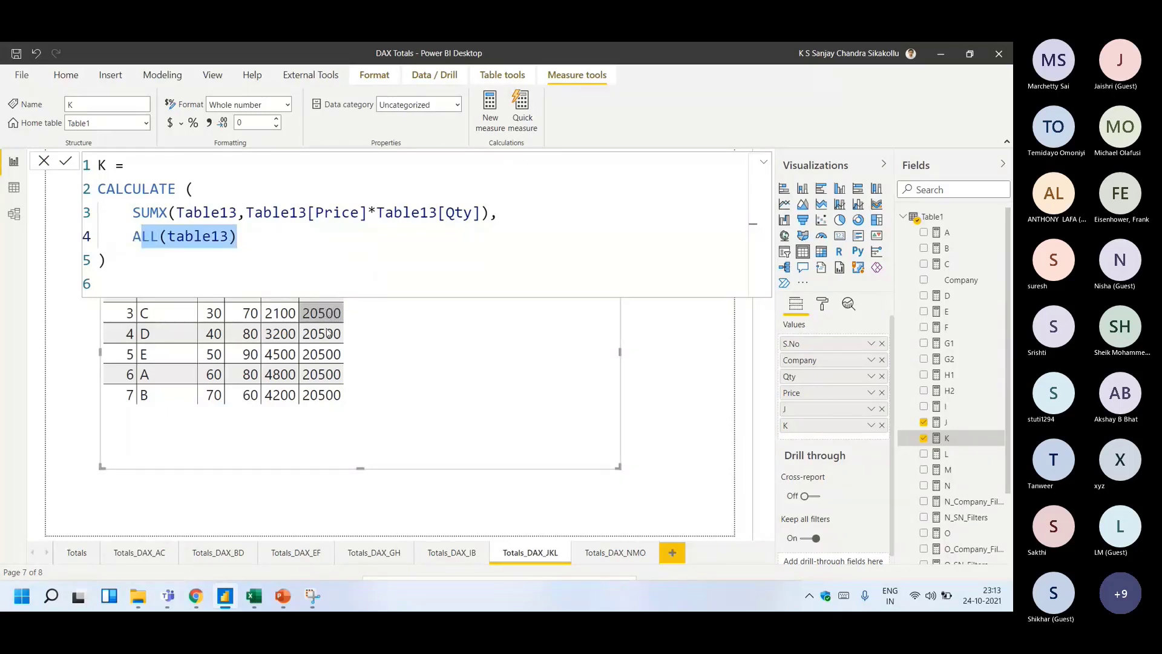
pyautogui.click(925, 455)
pyautogui.click(925, 454)
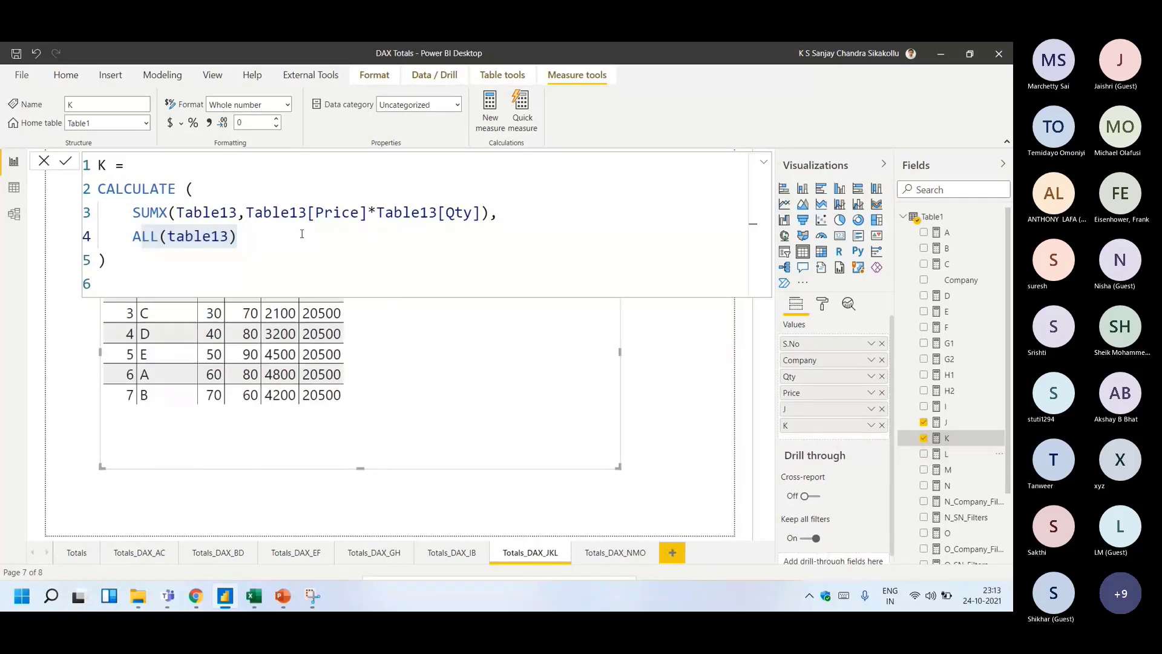
pyautogui.moveTo(141, 238); pyautogui.dragTo(237, 245)
pyautogui.click(145, 235)
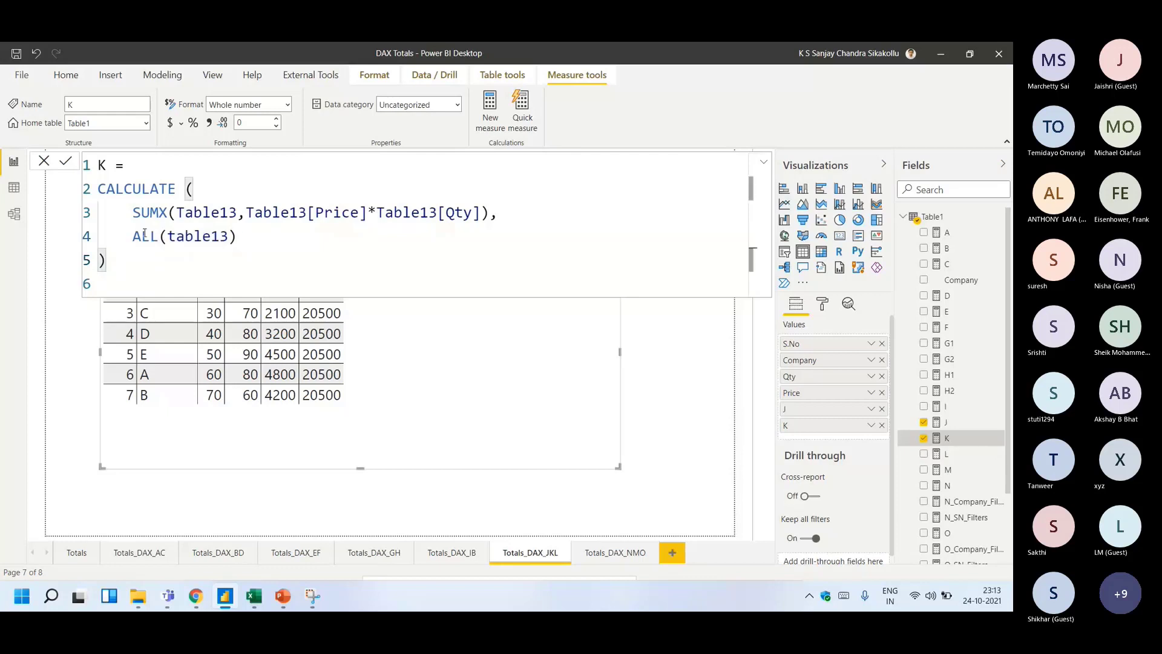
# - Replace ALL(table13) in measure K with REMOVEFILTERS(Table13[S.No],Table13[Company]) and commit the formula
pyautogui.moveTo(249, 237); pyautogui.dragTo(132, 237)
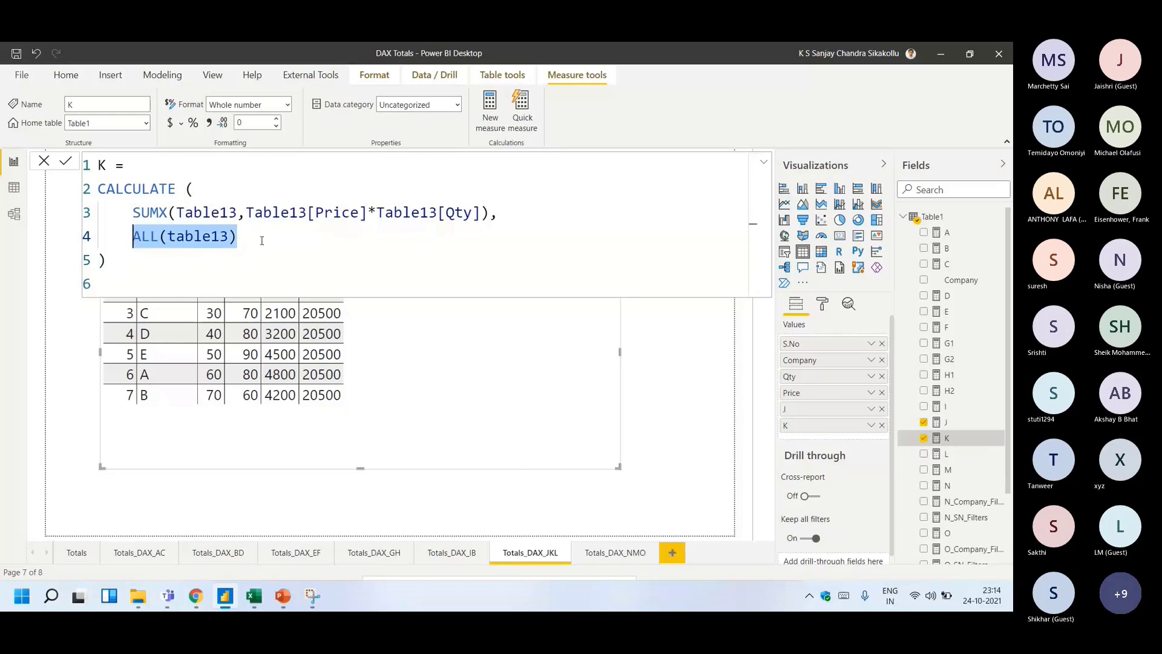
pyautogui.write('REMOVEFI:')
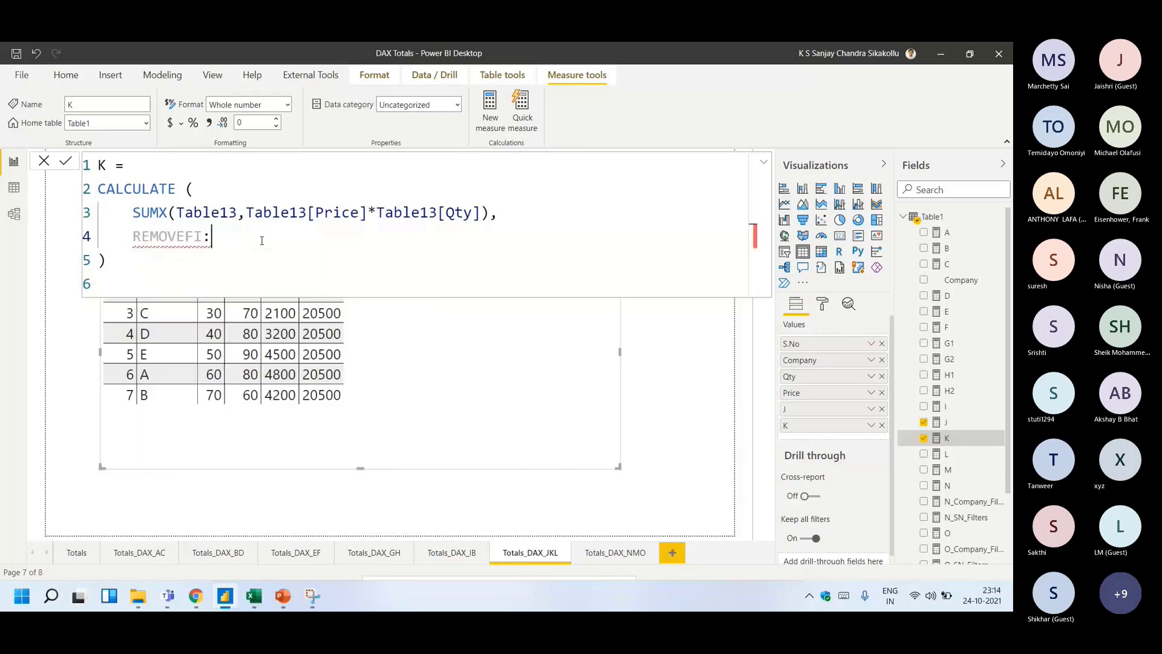
pyautogui.press('BackSpace')
pyautogui.write('L')
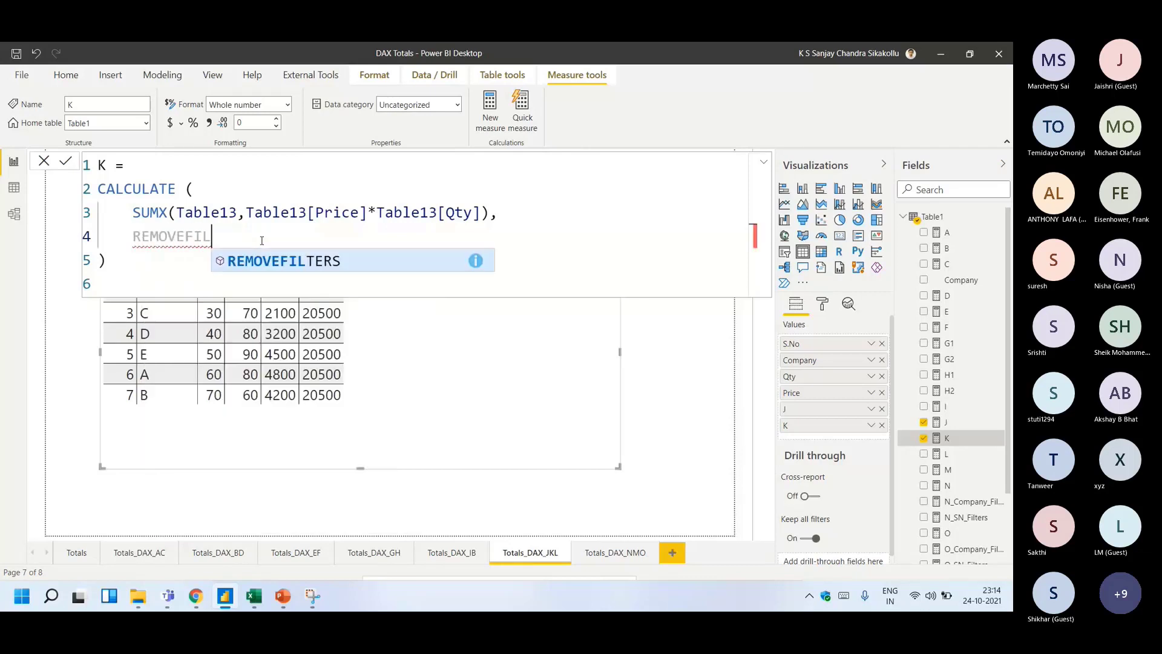
pyautogui.press('Tab')
pyautogui.write('sno')
pyautogui.press('Down')
pyautogui.press('Down')
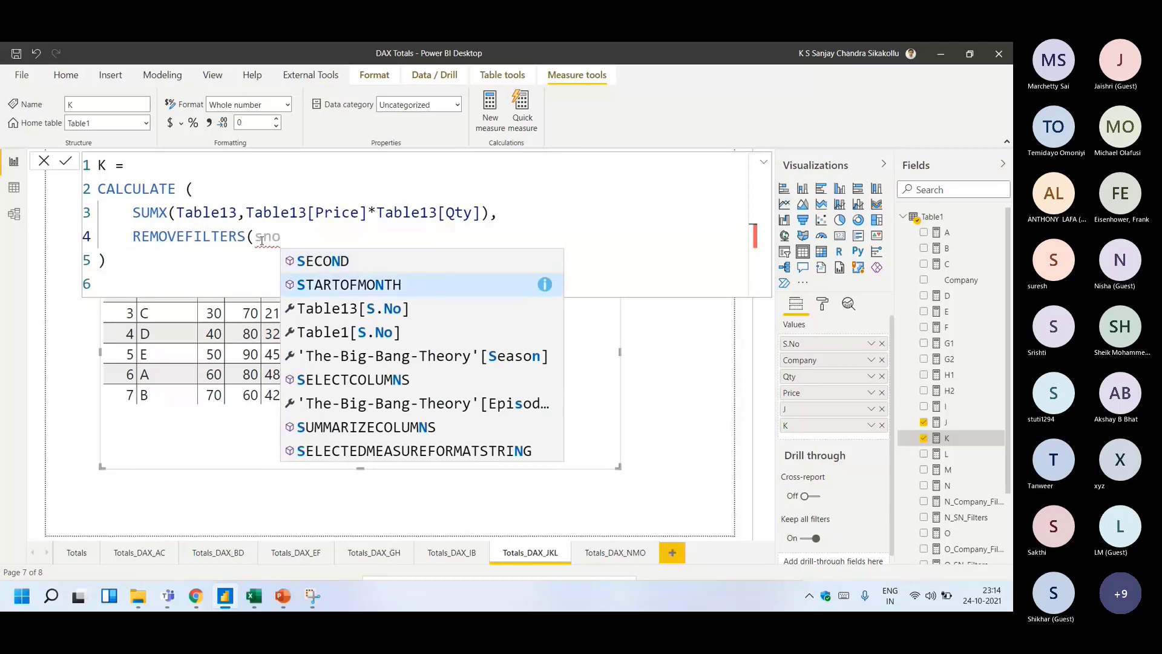
pyautogui.press('Tab')
pyautogui.write(',Compa')
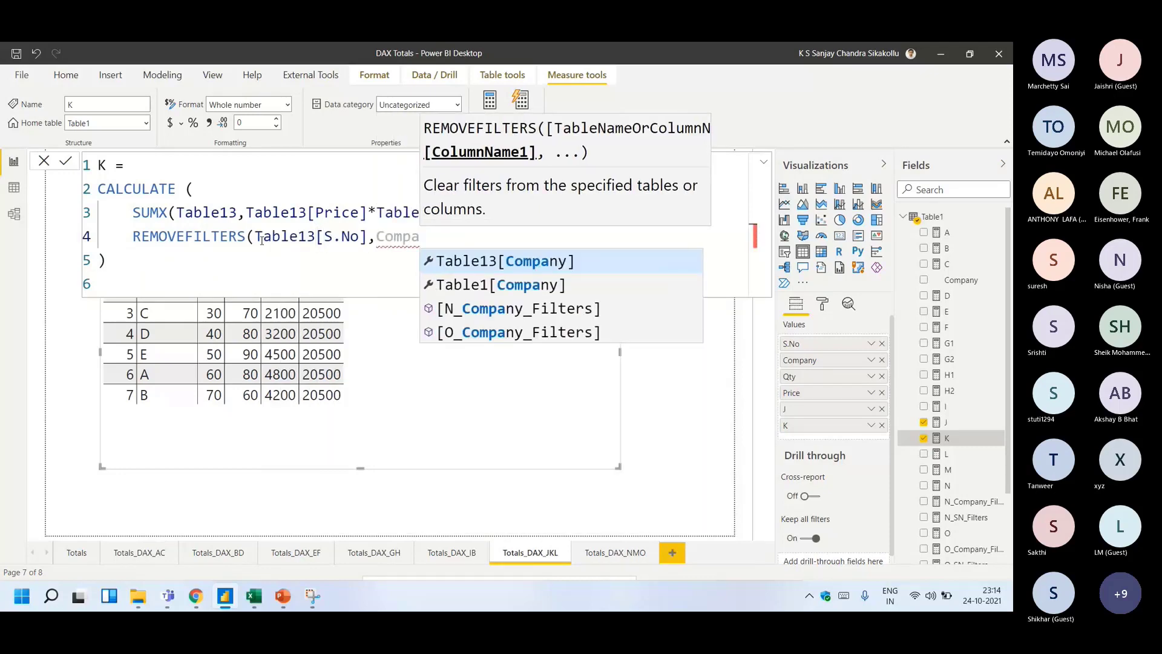
pyautogui.press('Tab')
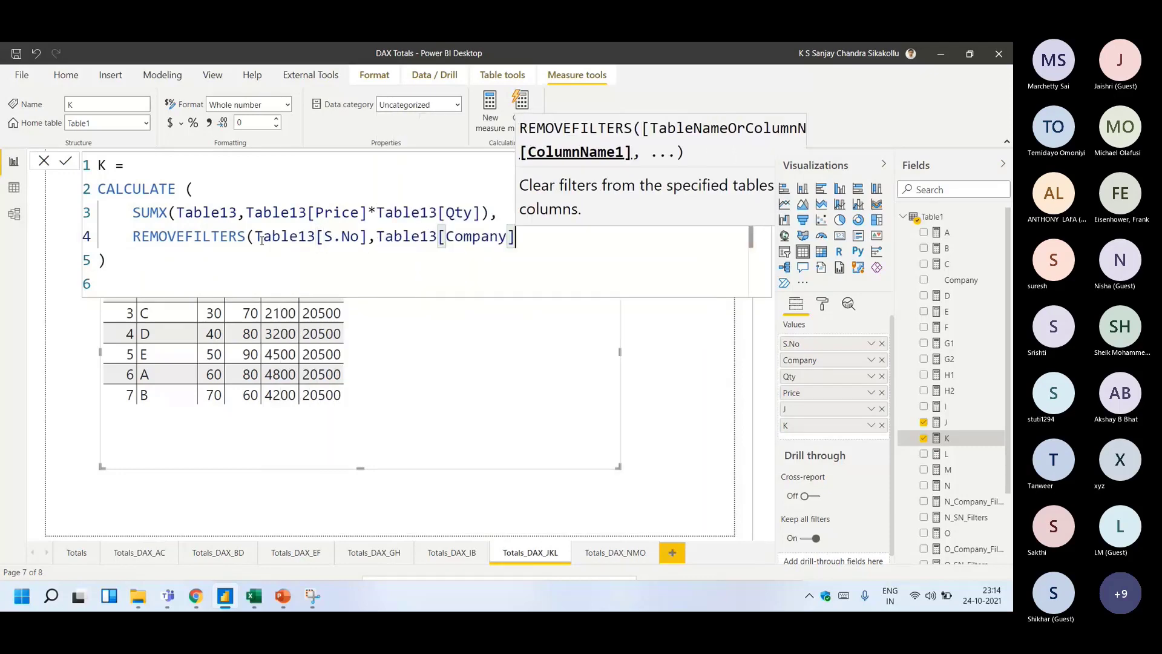
pyautogui.write(')')
pyautogui.press('BackSpace')
pyautogui.write(')')
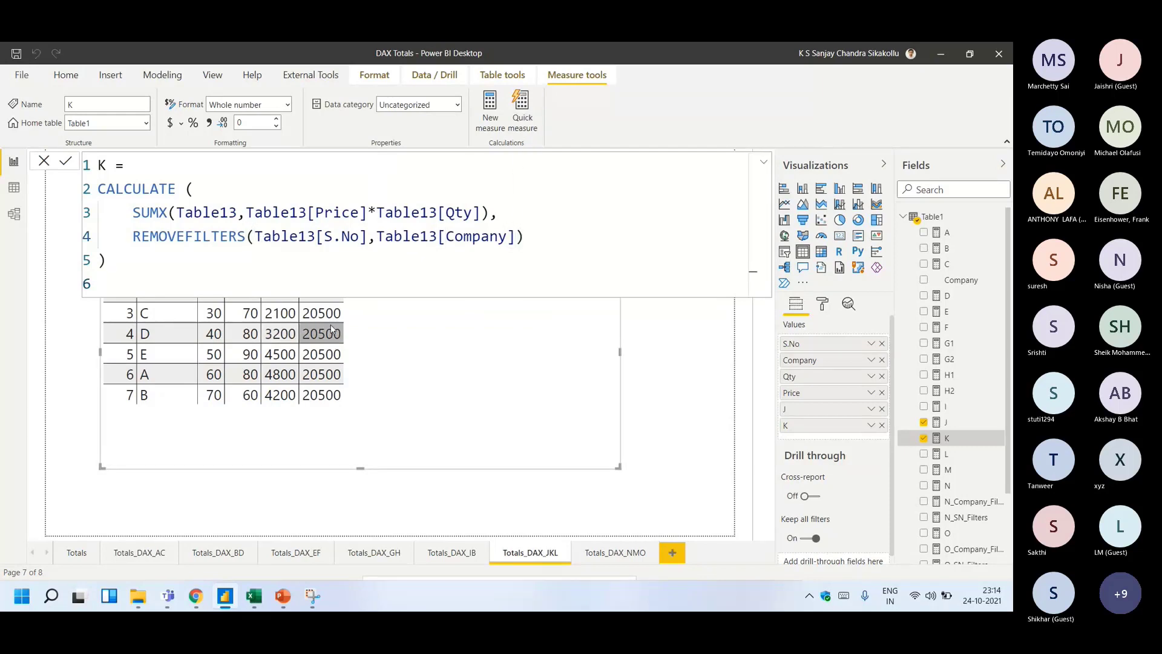
# - Review the REMOVEFILTERS line of measure K's formula and close the formula without changes
pyautogui.click(553, 233)
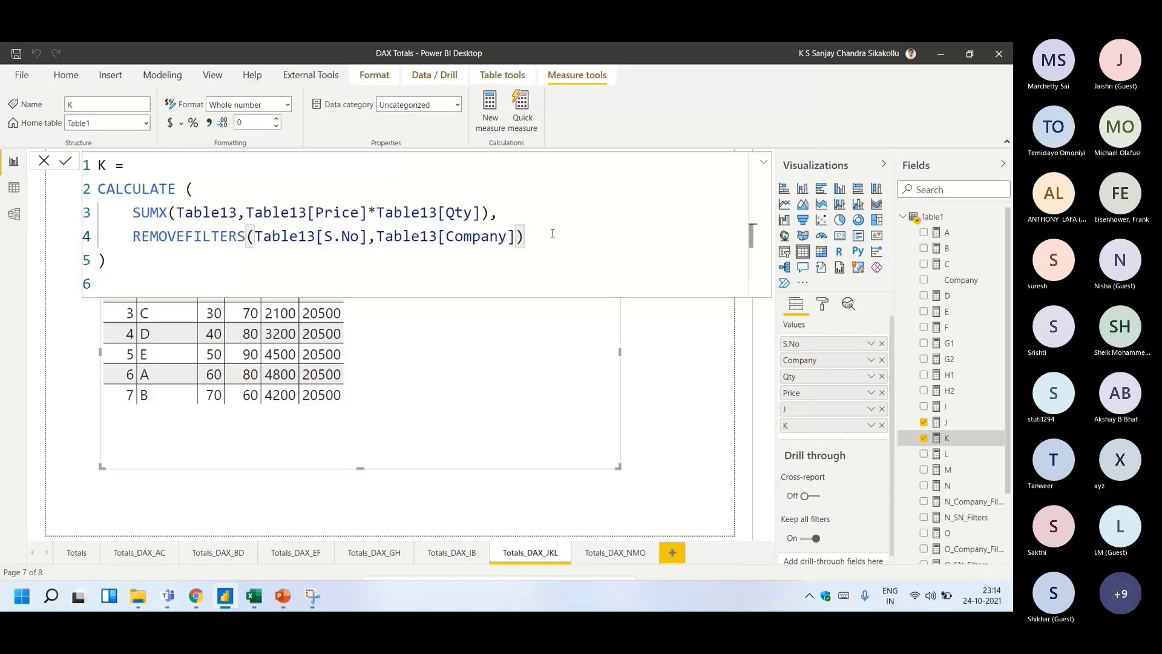
pyautogui.click(44, 161)
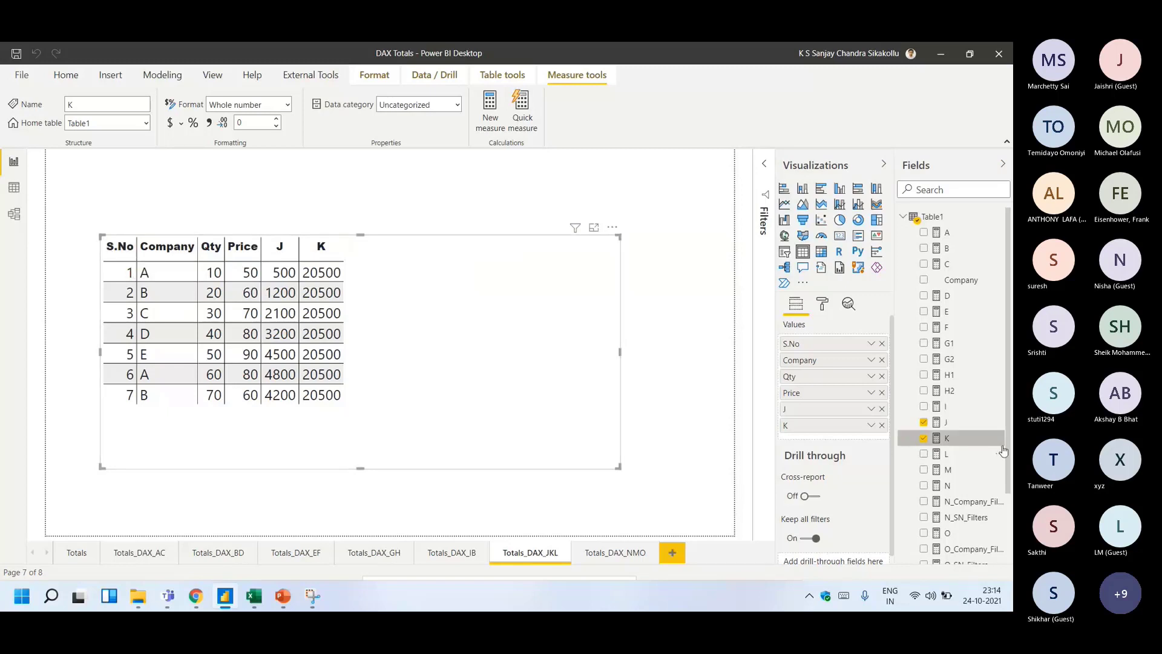
pyautogui.click(950, 438)
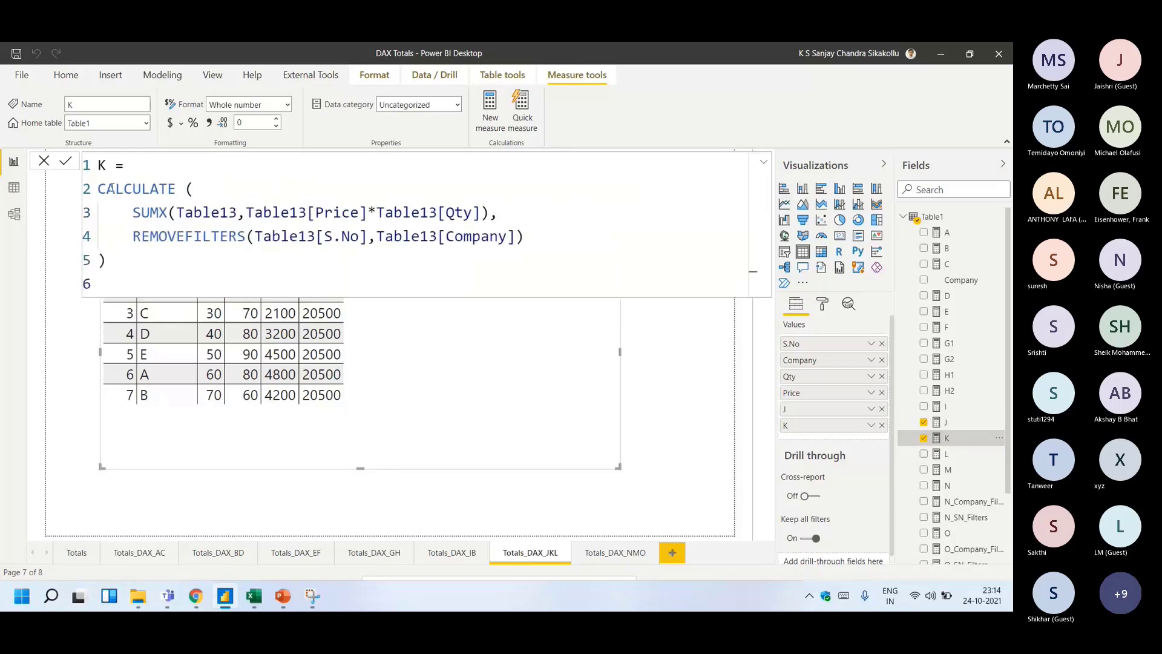
pyautogui.click(43, 160)
# - Switch to Excel, colour the text of the table's S.No and Company columns orange, and inspect the total in J172
pyautogui.click(254, 597)
pyautogui.moveTo(242, 354); pyautogui.dragTo(328, 354)
pyautogui.click(330, 354)
pyautogui.click(251, 358)
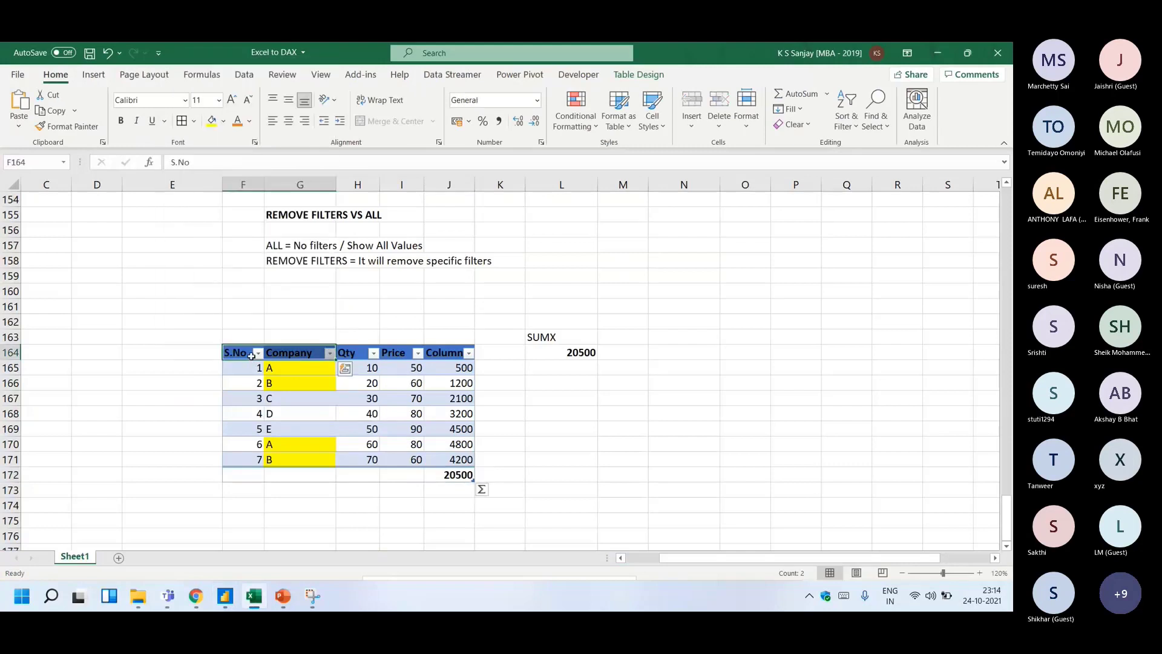
pyautogui.moveTo(251, 356); pyautogui.dragTo(303, 446)
pyautogui.click(237, 120)
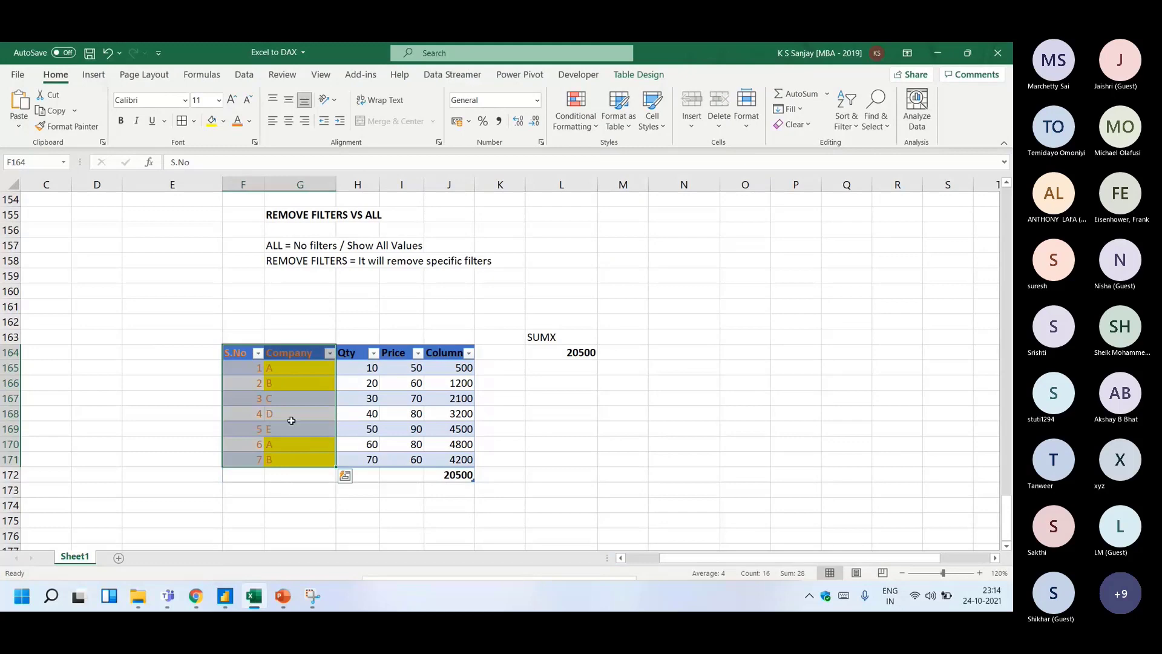
pyautogui.moveTo(457, 368); pyautogui.dragTo(452, 478)
pyautogui.click(449, 475)
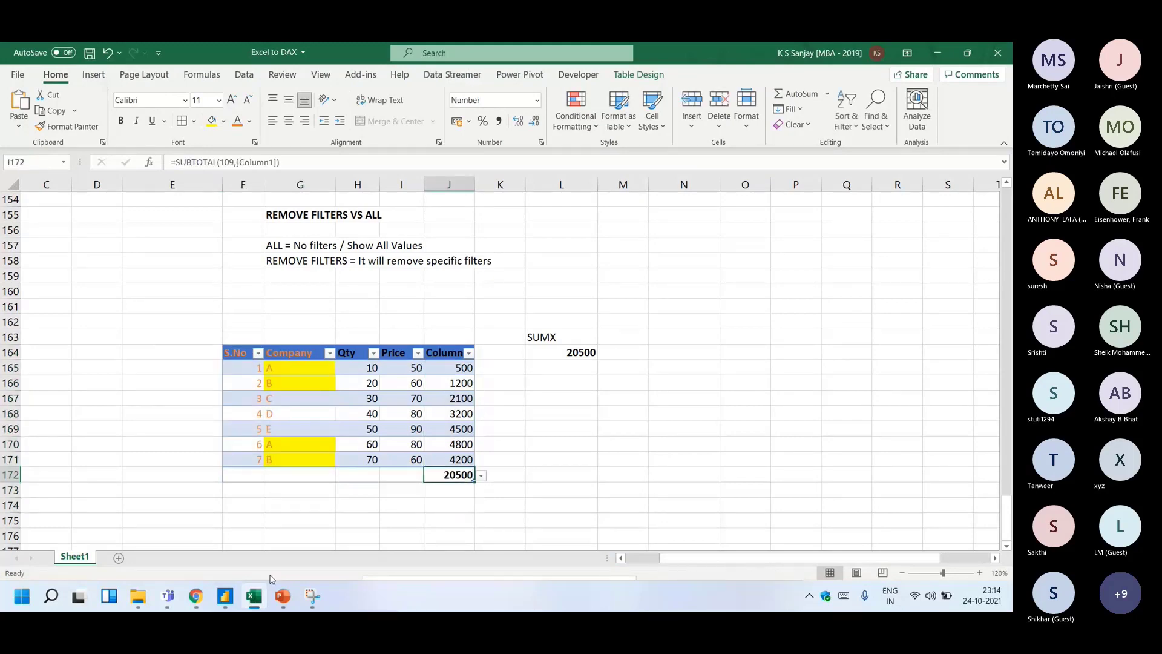
# - Check measure K's values in Power BI, and reset the S.No and Company columns' font colour to Automatic in Excel
pyautogui.click(225, 596)
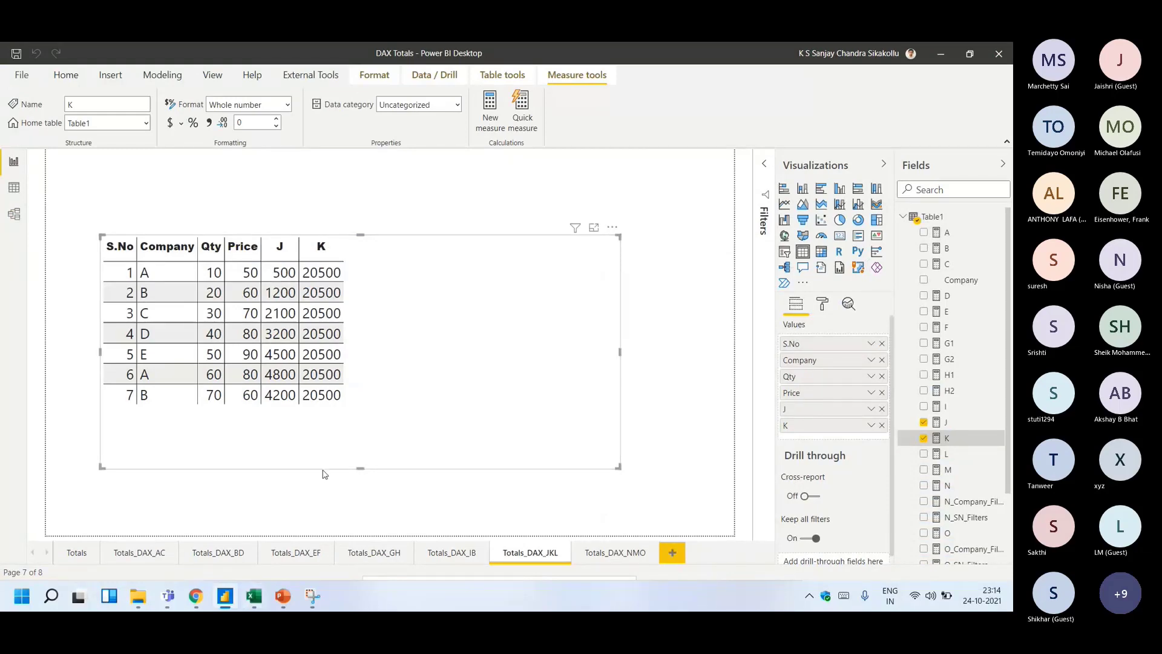
pyautogui.click(254, 596)
pyautogui.moveTo(242, 357); pyautogui.dragTo(299, 460)
pyautogui.click(249, 121)
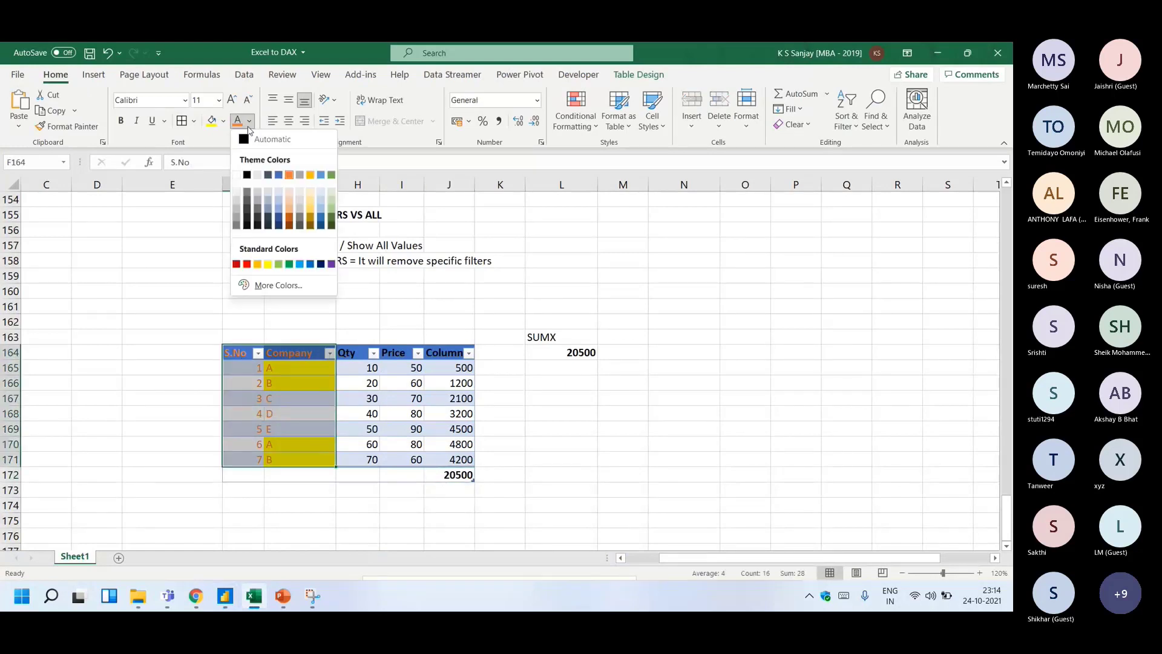
pyautogui.click(260, 139)
# - Try to calculate the first row's share in K165 by dividing its Column1 value by the table total in J172
pyautogui.click(500, 369)
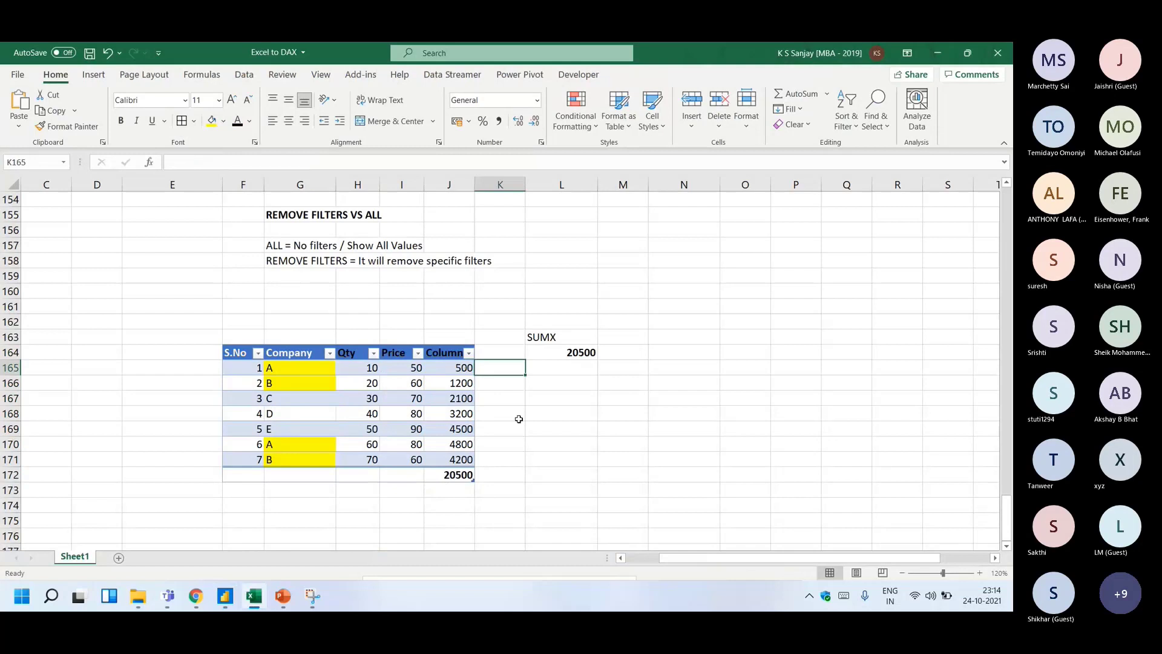
pyautogui.write('=')
pyautogui.press('Left')
pyautogui.write('/')
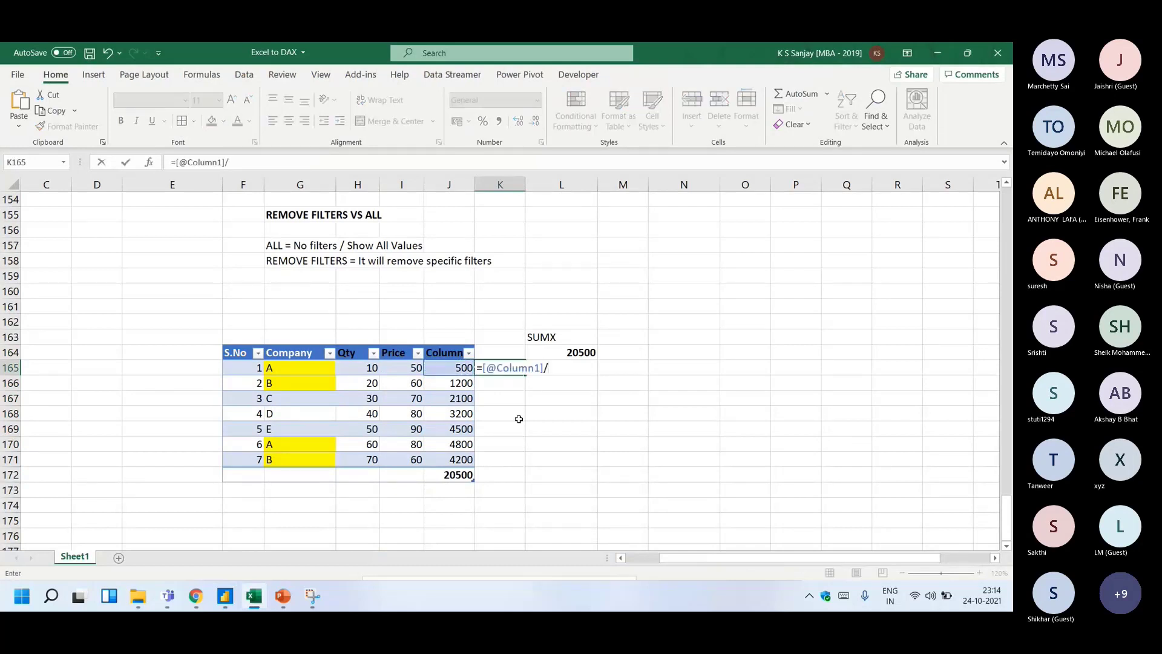
pyautogui.click(455, 475)
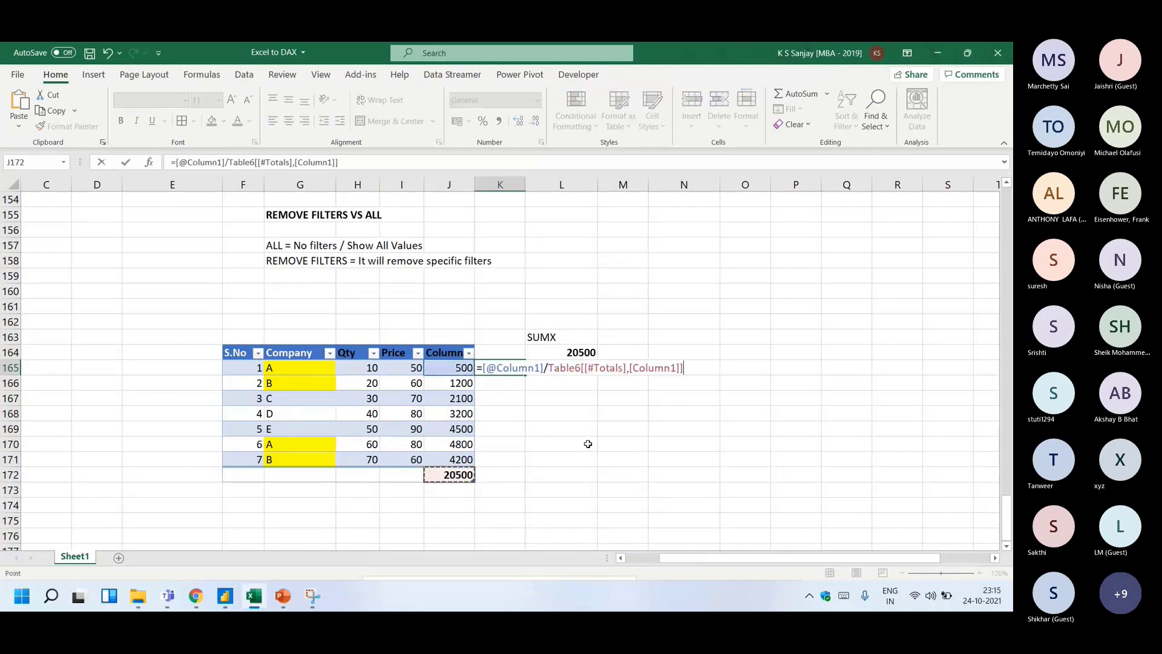
pyautogui.hotkey('ctrl', 'Return')
pyautogui.hotkey('ctrl', 'z')
pyautogui.hotkey('ctrl', 'z')
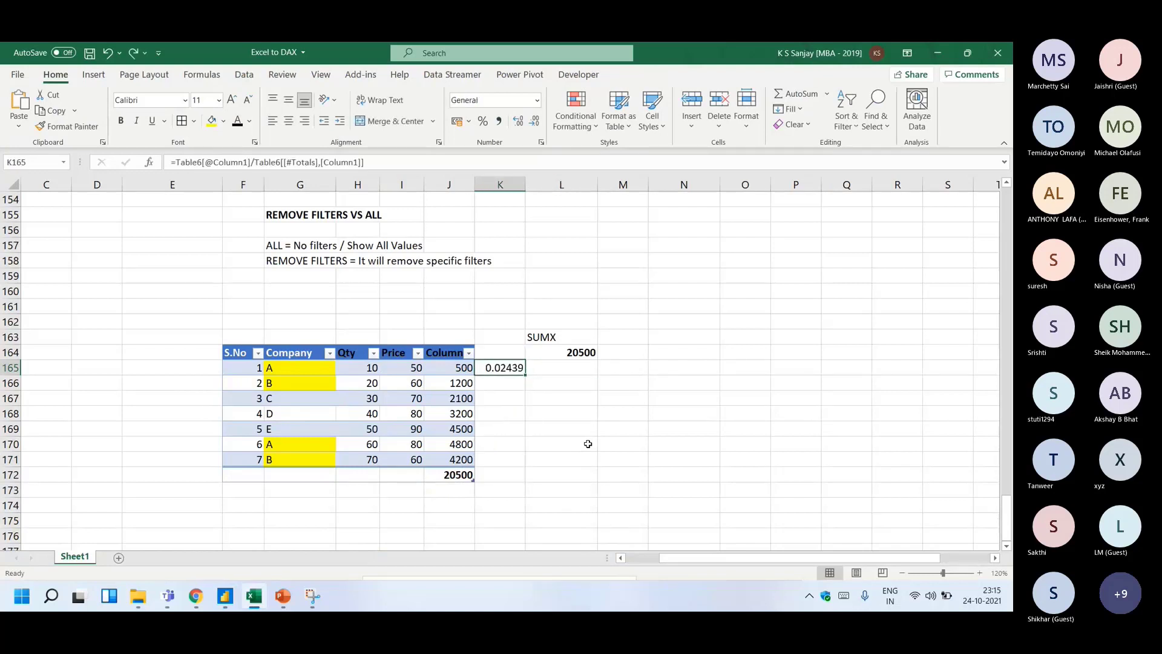
pyautogui.press('Delete')
# - Copy the table range F164:J171 and paste it without formatting starting at F175
pyautogui.press('Left')
pyautogui.press('Left')
pyautogui.press('Left')
pyautogui.press('Left')
pyautogui.press('Left')
pyautogui.moveTo(236, 351); pyautogui.dragTo(451, 462)
pyautogui.hotkey('ctrl', 'c')
pyautogui.scroll(-3, 451, 462)
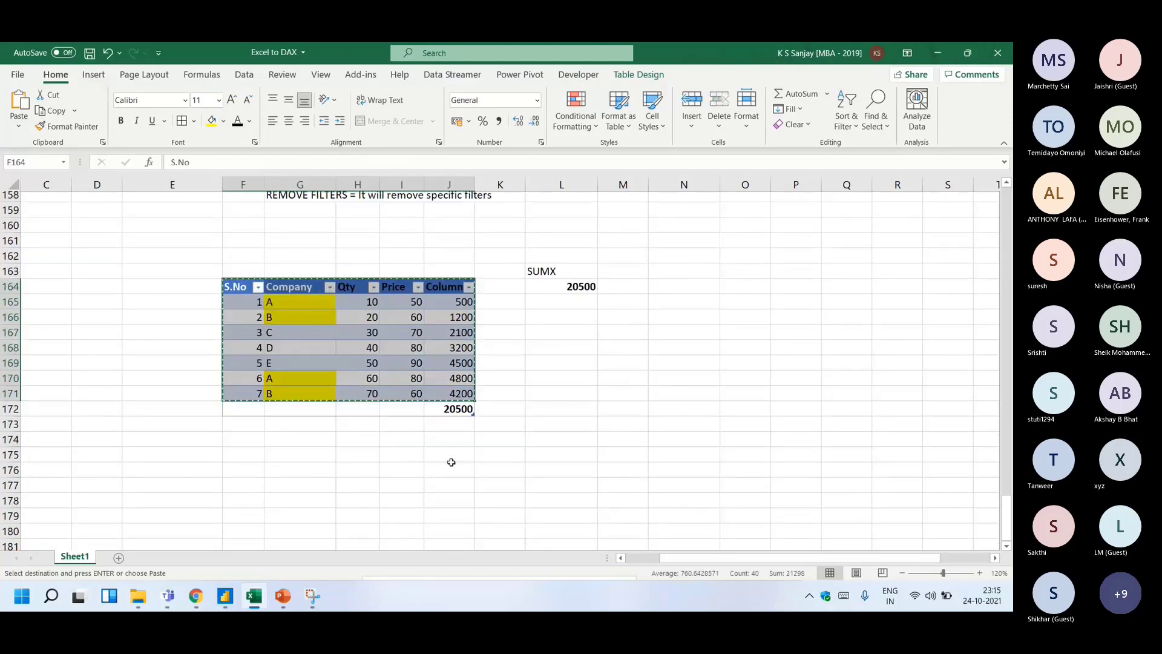
pyautogui.click(245, 398)
pyautogui.rightClick(245, 398)
pyautogui.click(305, 272)
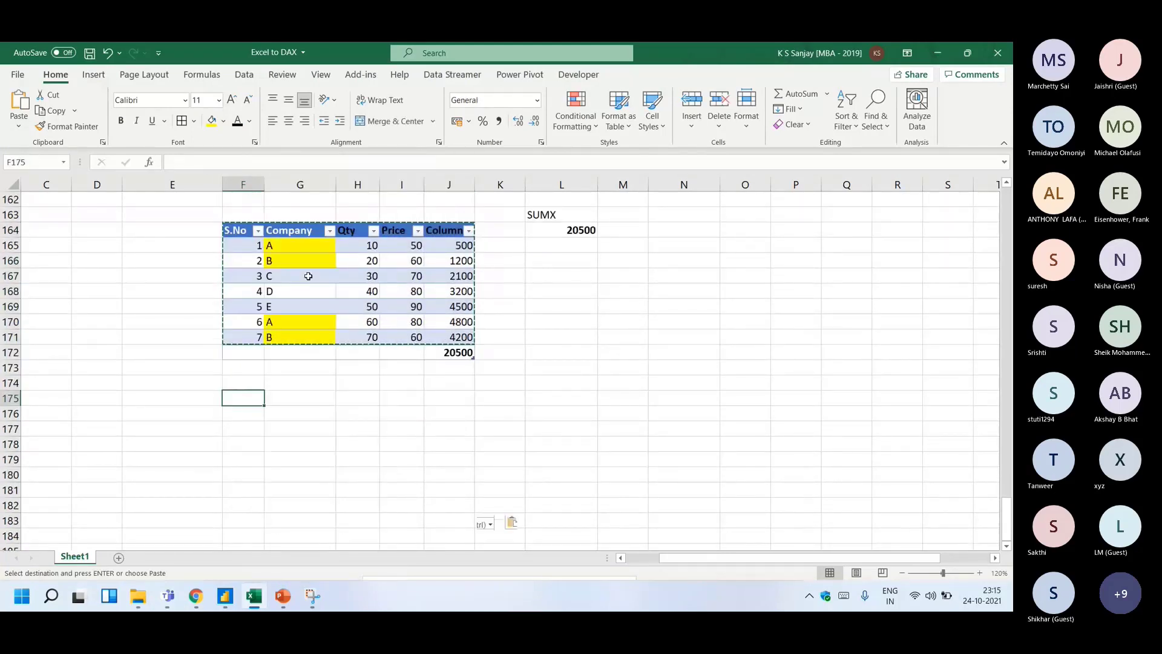
# - Clear the J175 header, enter =H176*I176 in J176, and fill the formula down to J182
pyautogui.click(462, 415)
pyautogui.press('Up')
pyautogui.press('Delete')
pyautogui.press('Down')
pyautogui.write('=H176*I176')
pyautogui.hotkey('ctrl', 'Return')
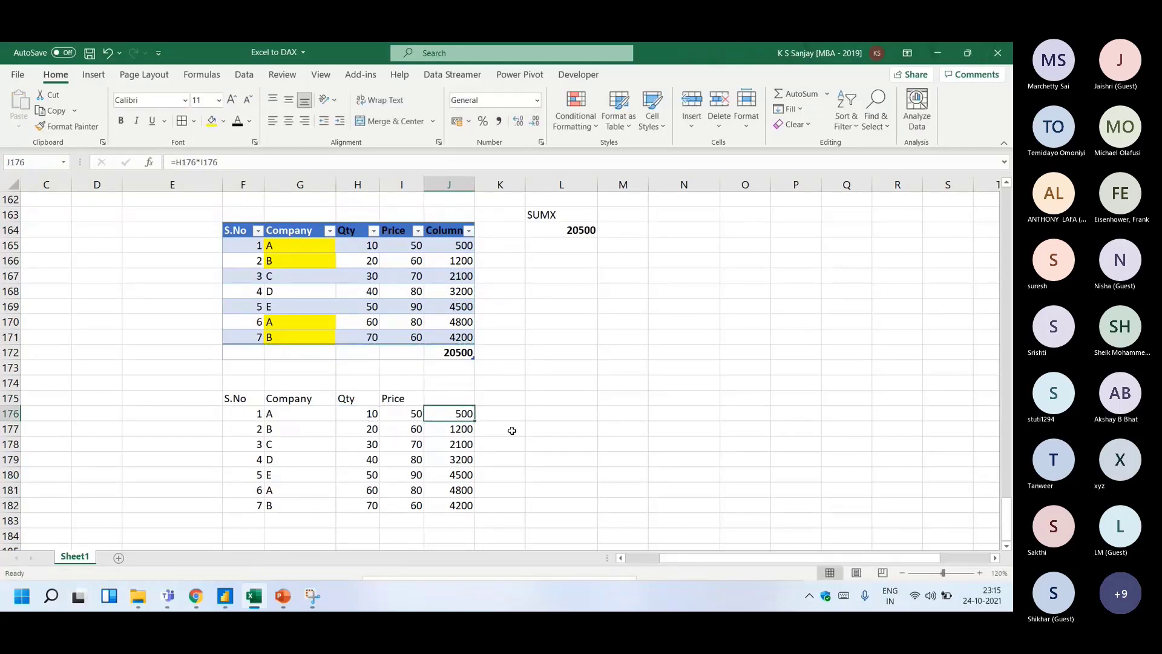
pyautogui.doubleClick(475, 421)
# - Total the products J176:J182 in J183 with AutoSum
pyautogui.click(515, 414)
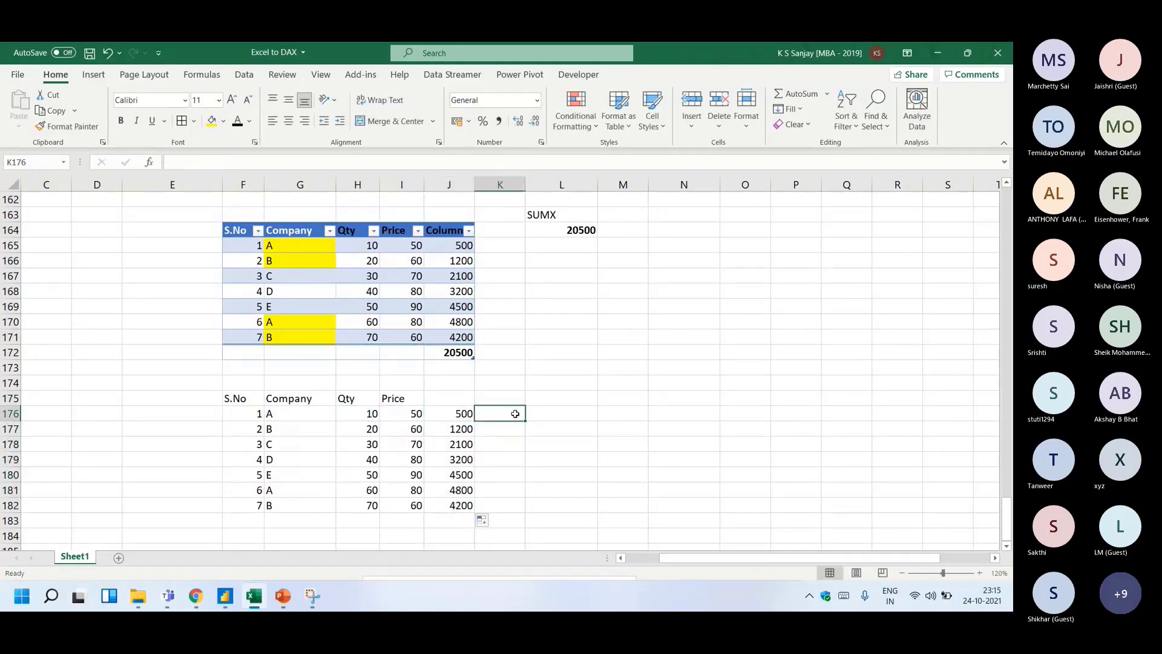
pyautogui.press('Down')
pyautogui.press('Down')
pyautogui.press('Down')
pyautogui.press('Down')
pyautogui.press('Down')
pyautogui.press('Down')
pyautogui.press('Down')
pyautogui.press('Left')
pyautogui.hotkey('alt', '=')
pyautogui.hotkey('ctrl', 'Return')
# - Enter =J176/$J$183 in K176, fill it down to K182, and format the results as percentages
pyautogui.press('Right')
pyautogui.press('Up')
pyautogui.press('Up')
pyautogui.press('Up')
pyautogui.press('Up')
pyautogui.press('Up')
pyautogui.press('Up')
pyautogui.press('Up')
pyautogui.write('=')
pyautogui.press('Left')
pyautogui.write('/')
pyautogui.press('Left')
pyautogui.press('Down')
pyautogui.hotkey('ctrl', 'Down')
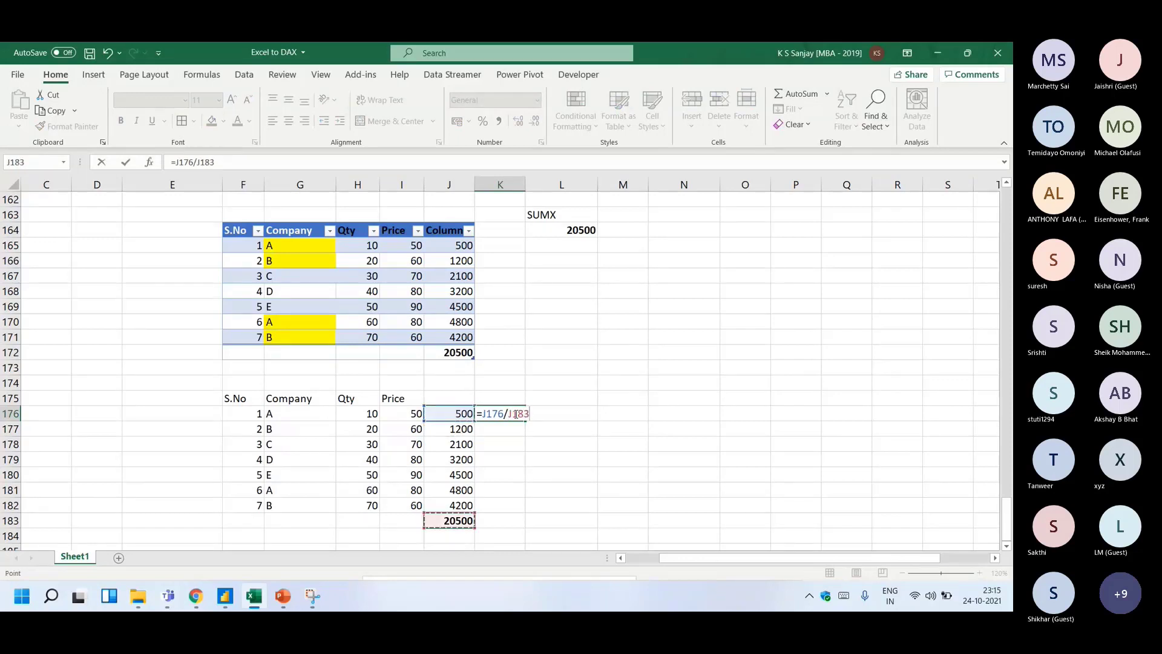
pyautogui.write('4')
pyautogui.press('BackSpace')
pyautogui.press('F4')
pyautogui.press('Return')
pyautogui.press('Up')
pyautogui.moveTo(524, 421); pyautogui.dragTo(524, 510)
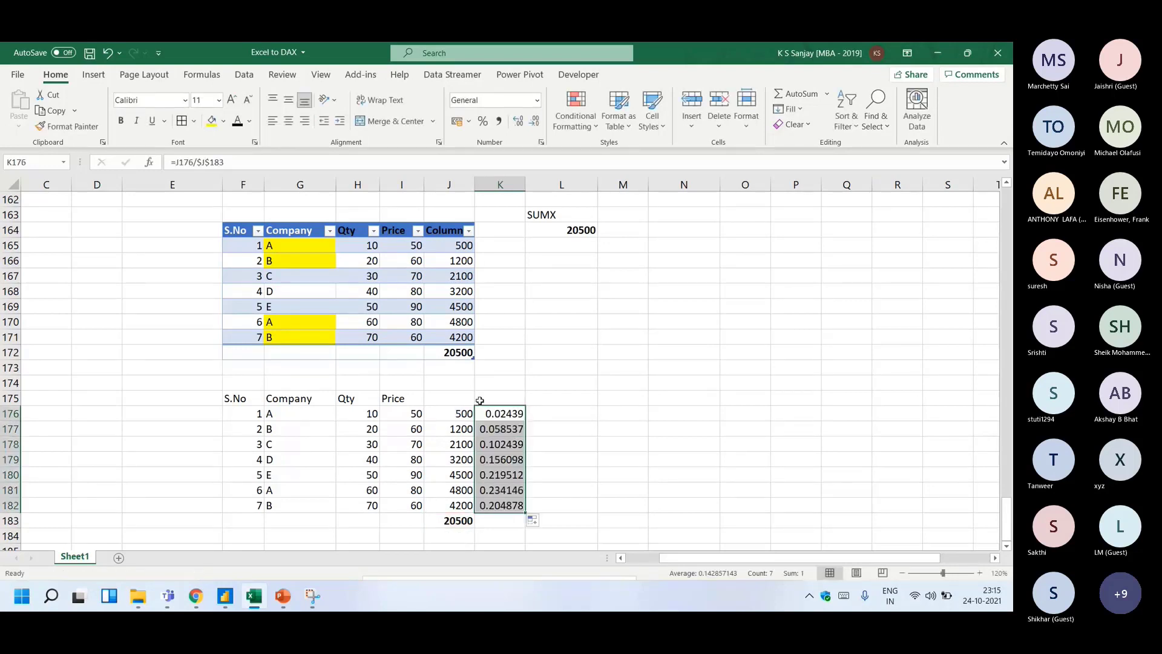
pyautogui.hotkey('ctrl', 'shift', '5')
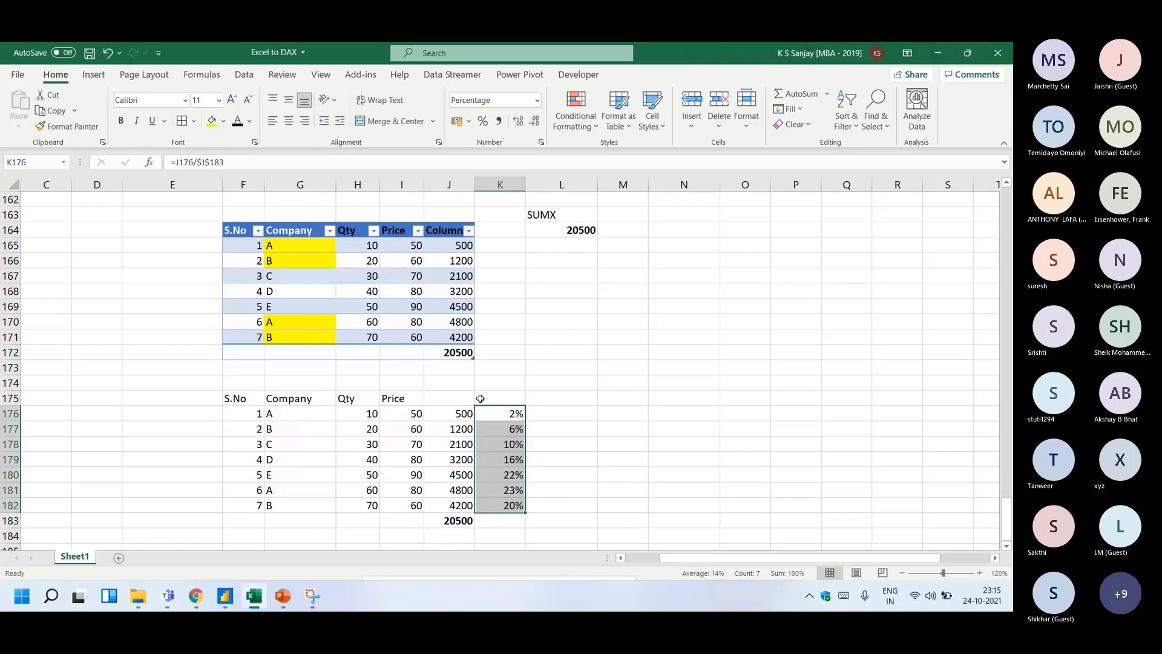
# - Total the percentages K176:K182 in K183 with AutoSum and make the total bold
pyautogui.click(507, 520)
pyautogui.hotkey('alt', '=')
pyautogui.hotkey('ctrl', 'Return')
pyautogui.hotkey('ctrl', 'b')
# - Inspect the product in J176 and the total in J183, and step through the division formulas in K176:K182
pyautogui.click(450, 416)
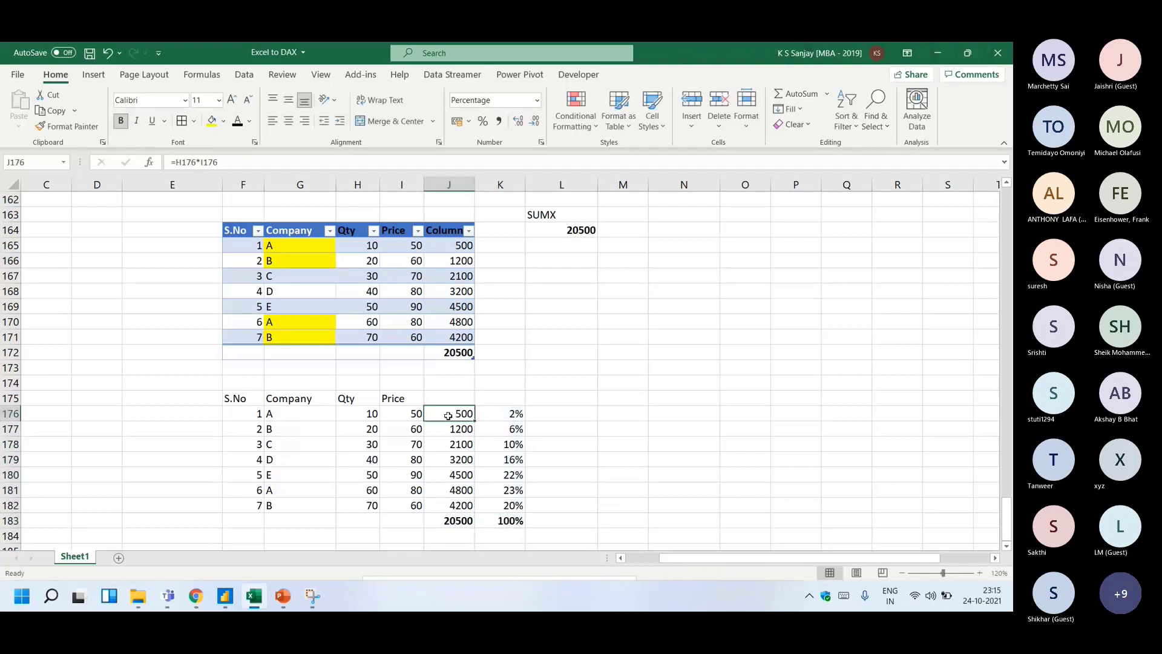
pyautogui.moveTo(457, 413); pyautogui.dragTo(500, 413)
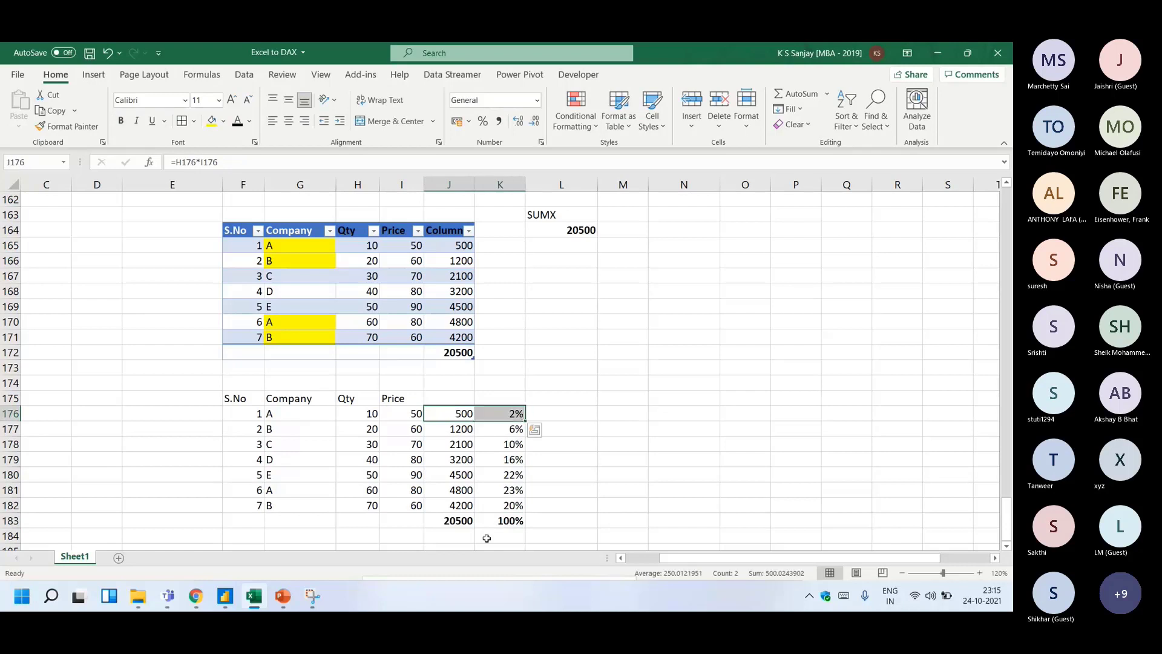
pyautogui.click(465, 521)
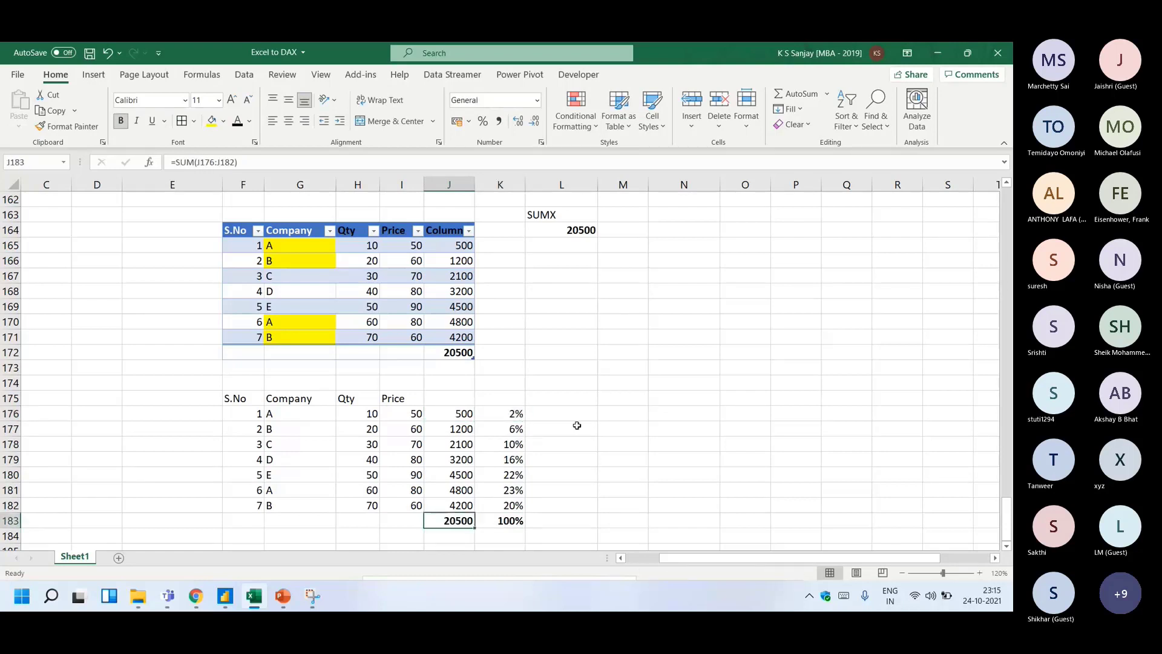
pyautogui.click(458, 412)
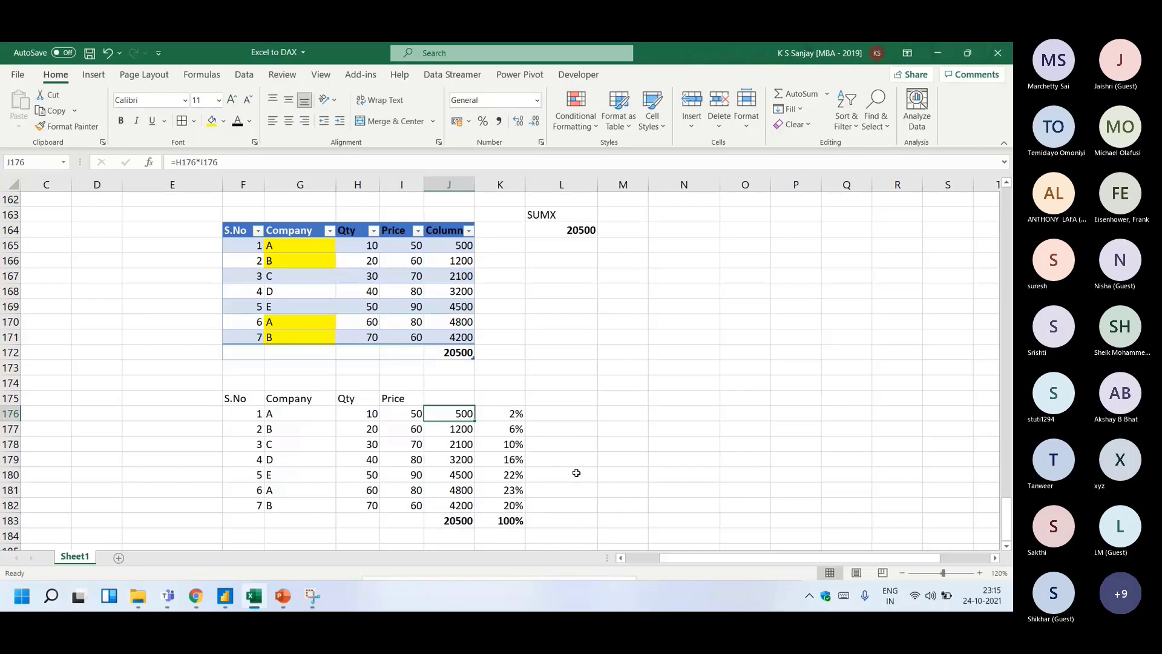
pyautogui.press('Right')
pyautogui.press('F2')
pyautogui.press('Return')
pyautogui.press('F2')
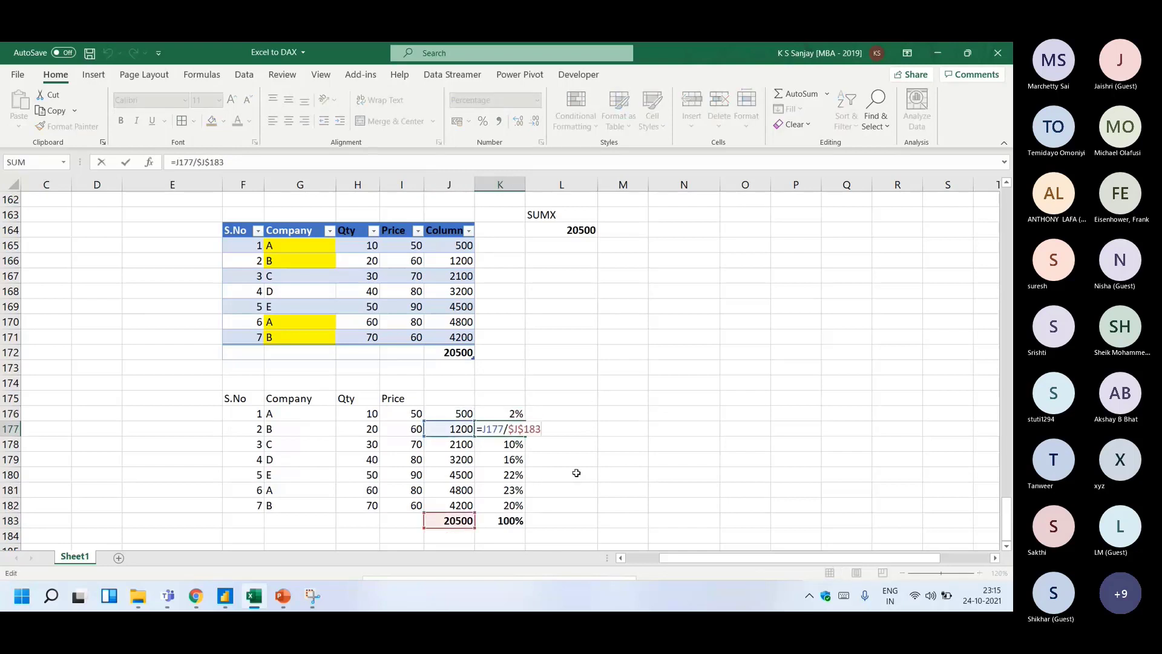
pyautogui.press('Return')
pyautogui.press('F2')
pyautogui.press('Return')
pyautogui.press('F2')
pyautogui.press('Return')
pyautogui.press('F2')
pyautogui.press('Return')
pyautogui.press('F2')
pyautogui.press('Return')
pyautogui.press('F2')
pyautogui.press('Return')
pyautogui.press('Up')
pyautogui.press('Up')
pyautogui.press('Up')
pyautogui.press('Up')
pyautogui.press('Up')
pyautogui.press('Up')
pyautogui.press('Up')
# - Examine the percentages in K176:K182 and compare the Excel range with measures J and K in Power BI
pyautogui.moveTo(506, 414); pyautogui.dragTo(504, 537)
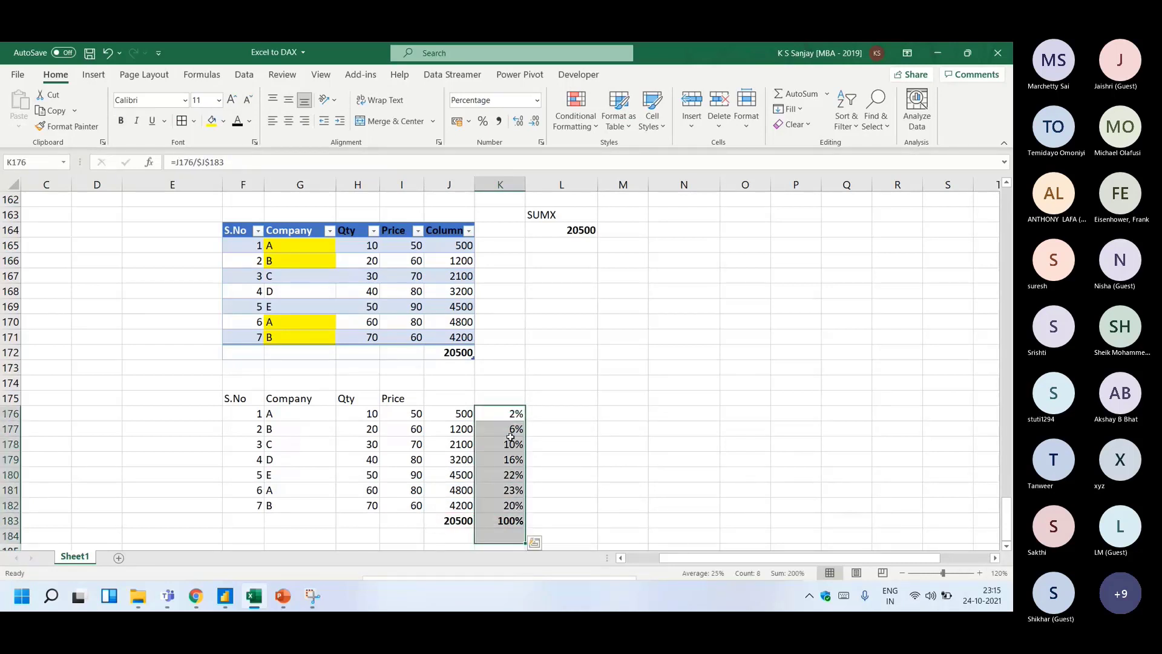
pyautogui.click(511, 442)
pyautogui.moveTo(509, 415); pyautogui.dragTo(501, 492)
pyautogui.hotkey('alt', 'Tab')
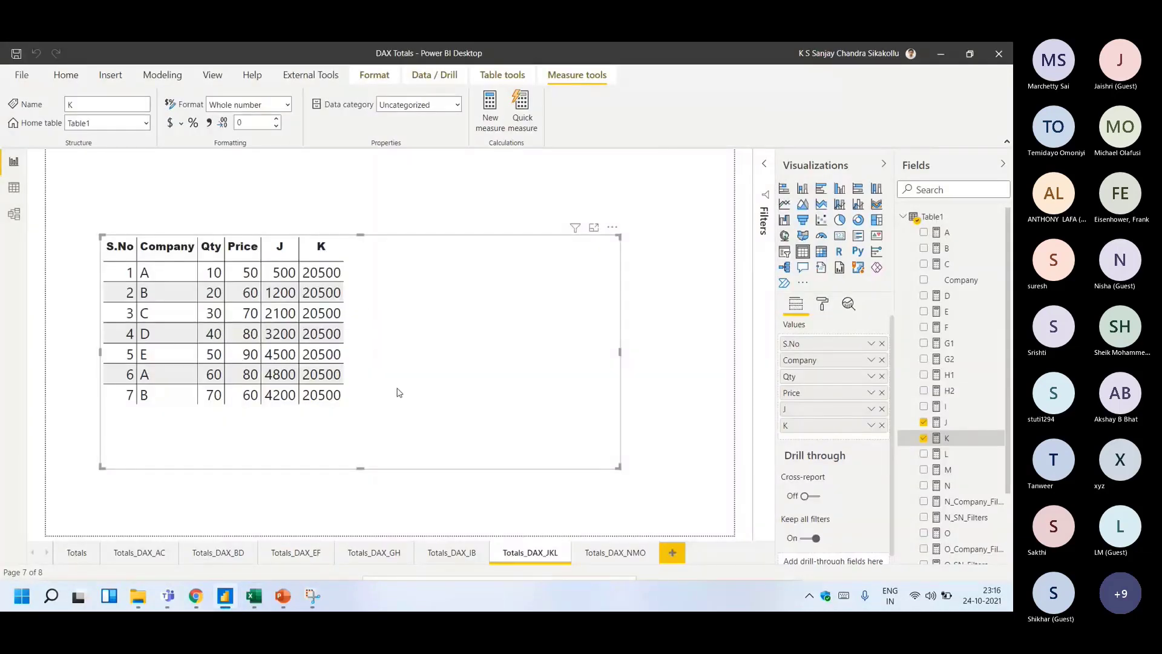
pyautogui.click(265, 603)
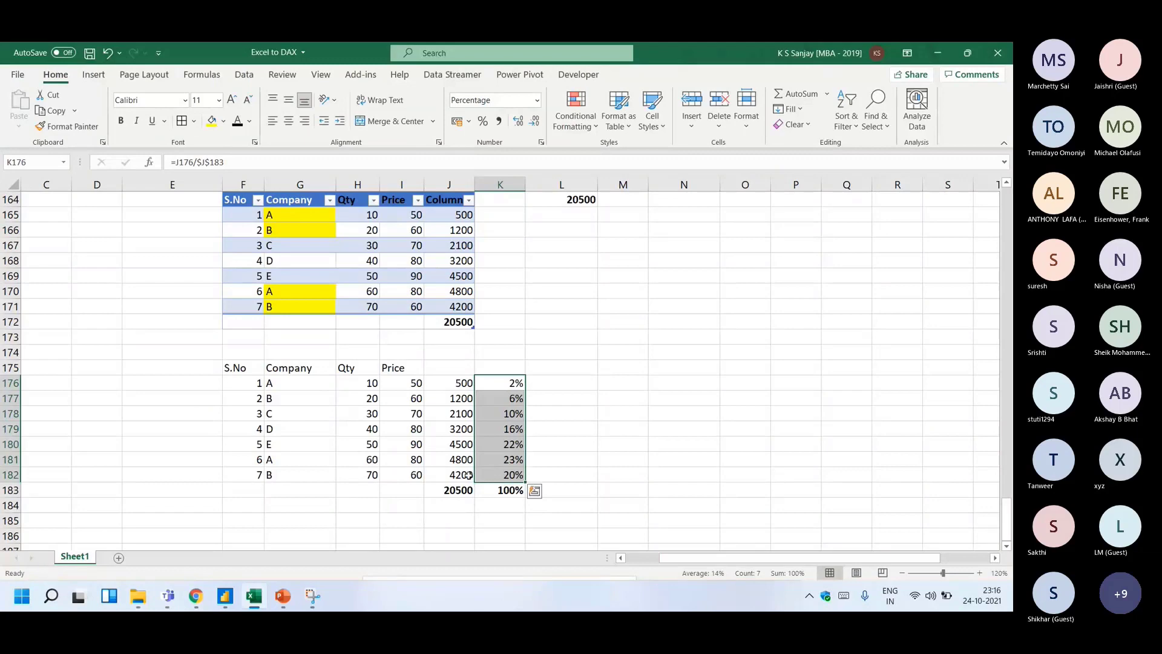
pyautogui.click(227, 599)
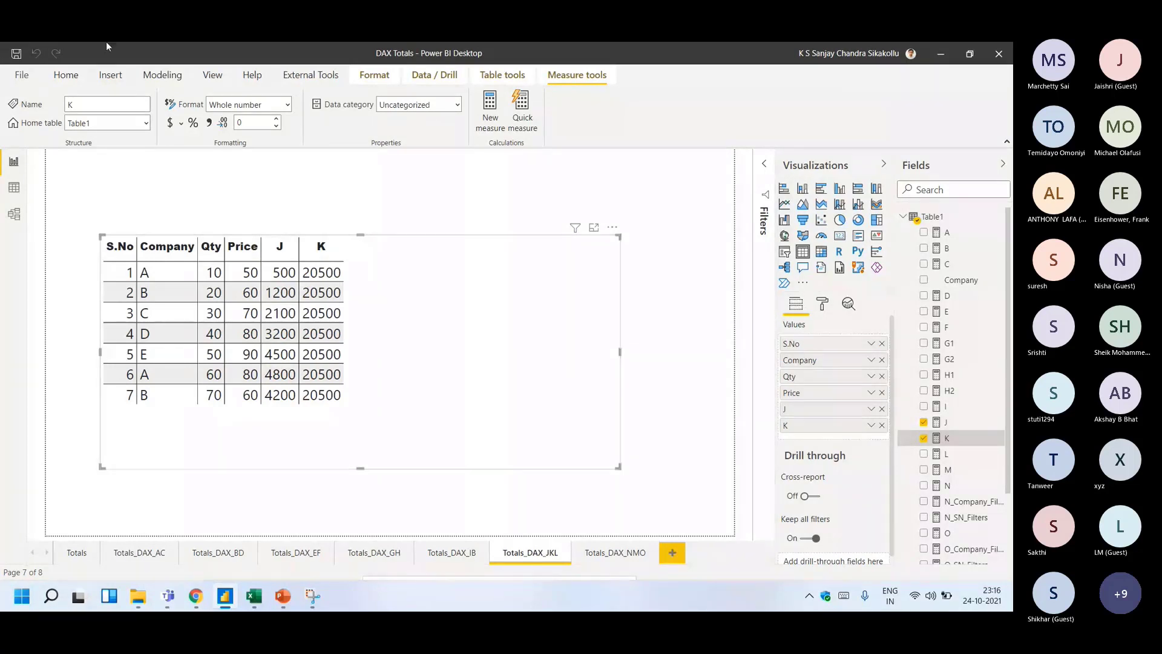
# - Review the NUM and DEN variables and the DIVIDE result in measure L's formula, and close it without changes
pyautogui.click(67, 75)
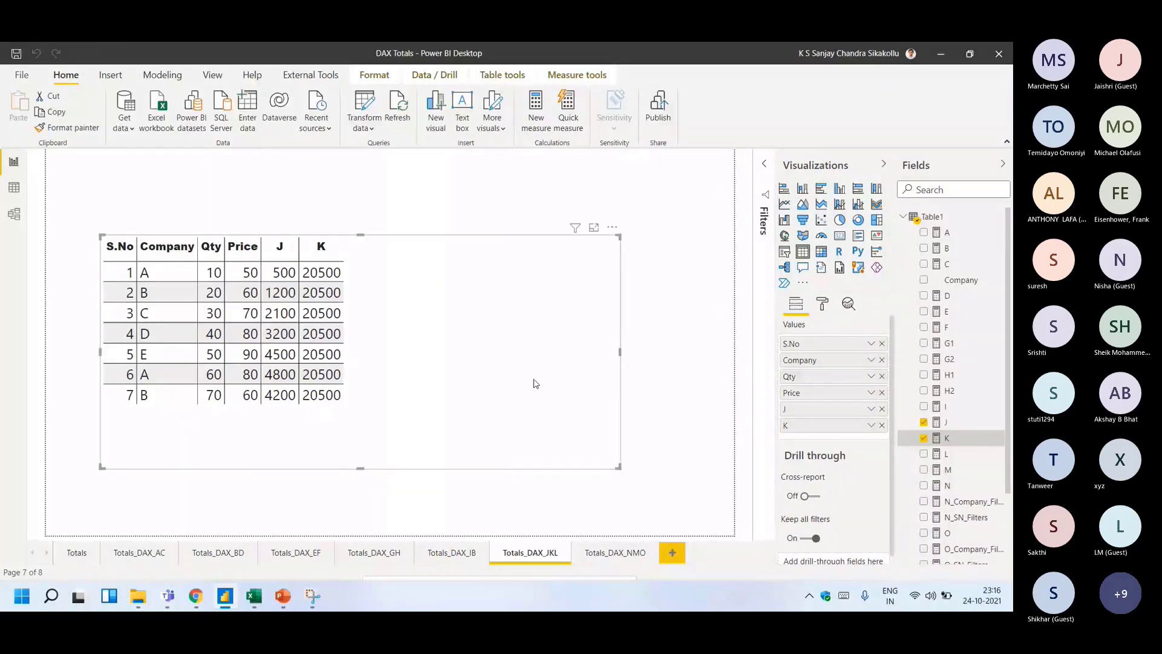
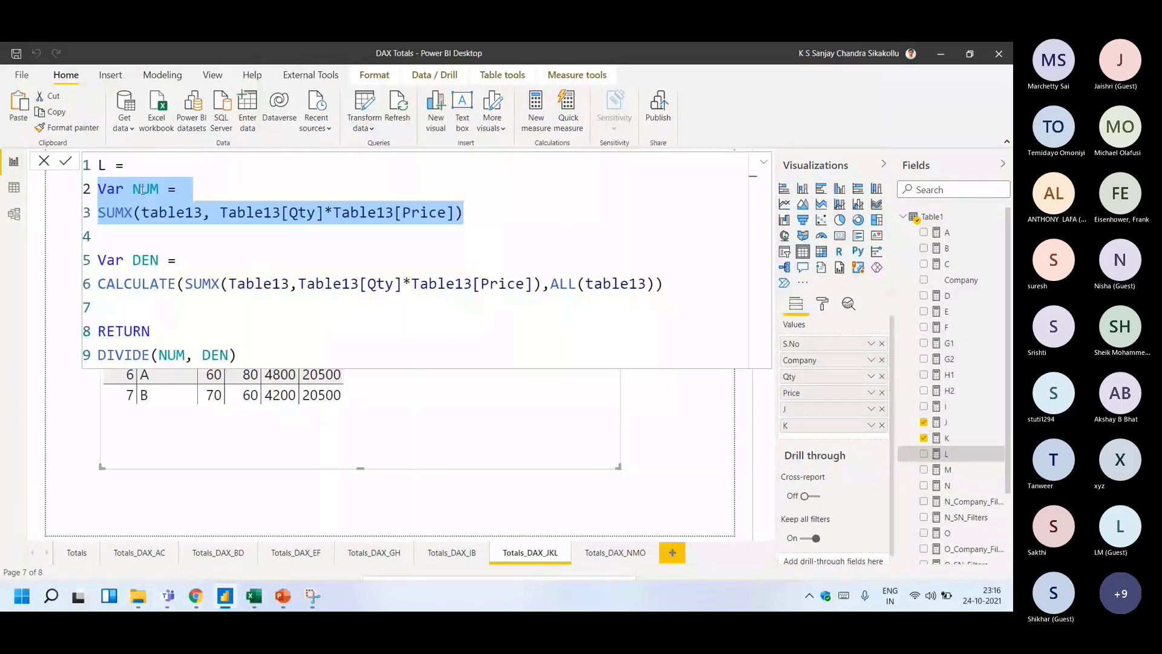
pyautogui.click(149, 188)
pyautogui.moveTo(97, 213); pyautogui.dragTo(185, 213)
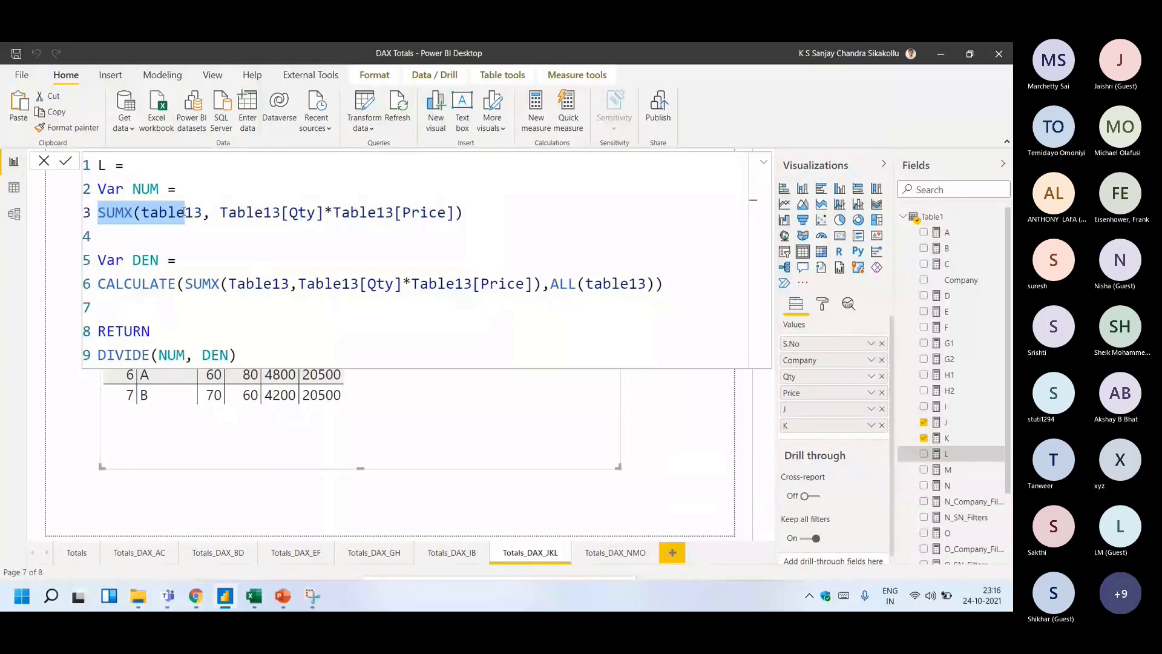
pyautogui.moveTo(185, 261); pyautogui.dragTo(115, 261)
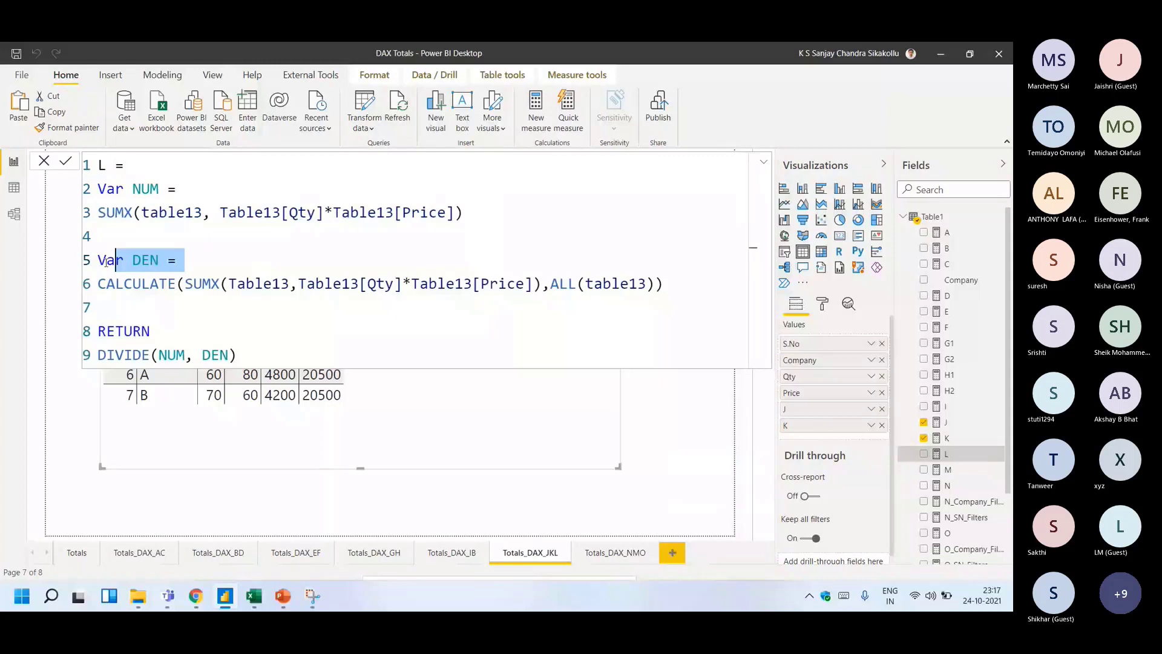
pyautogui.click(171, 283)
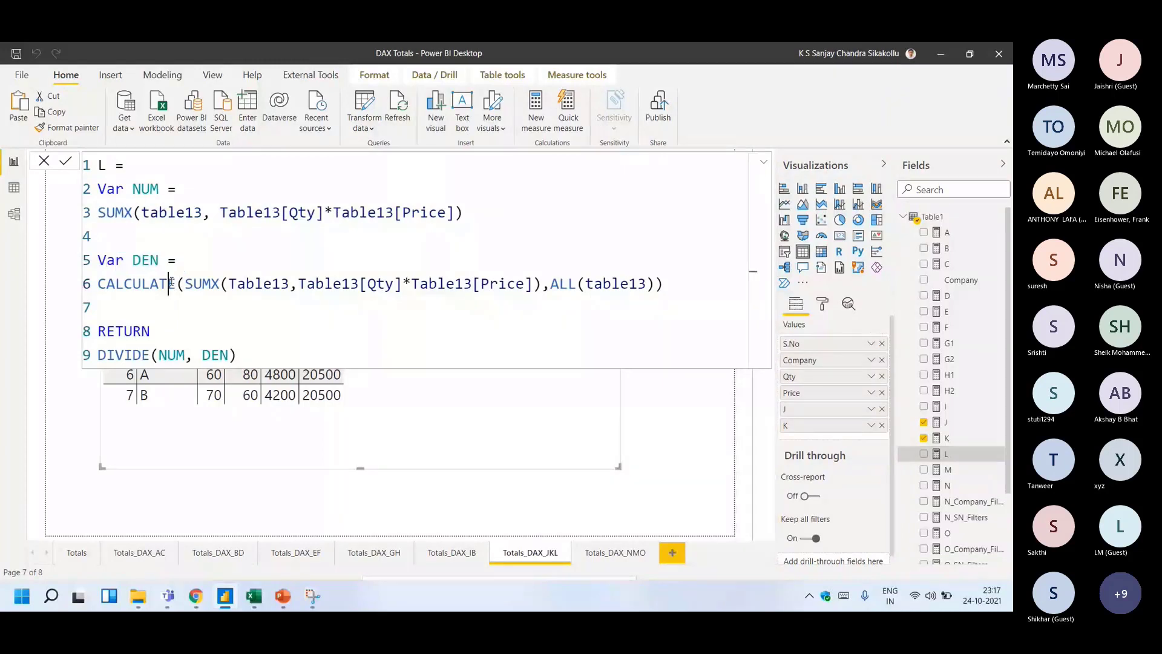
pyautogui.moveTo(542, 284); pyautogui.dragTo(664, 284)
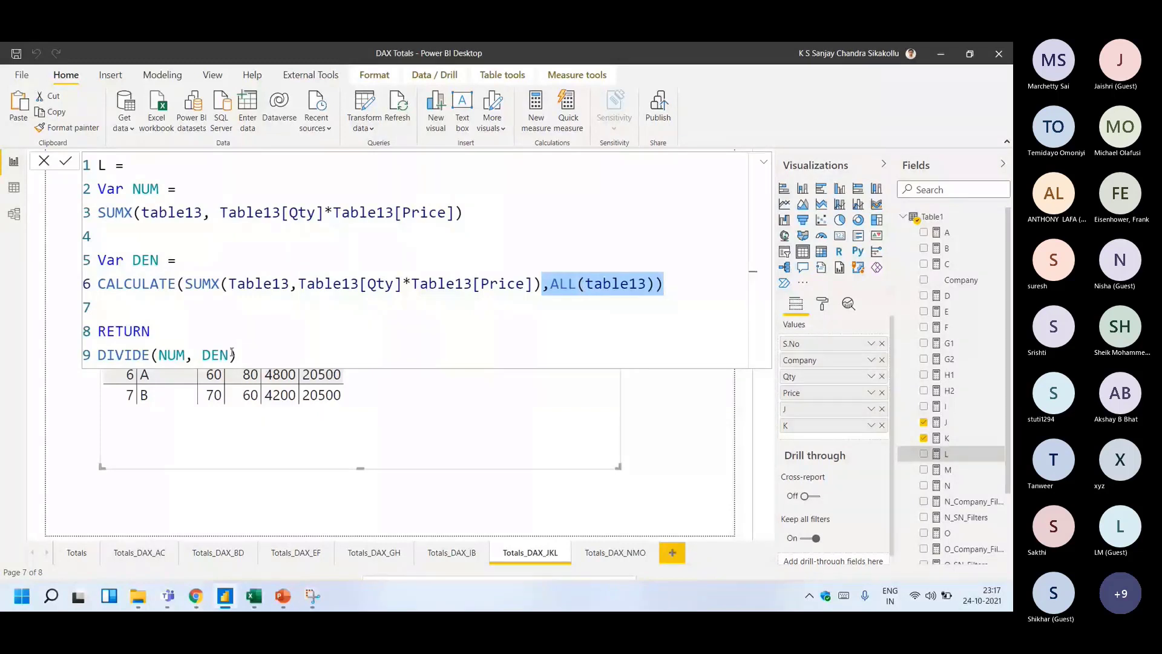
pyautogui.moveTo(236, 354); pyautogui.dragTo(98, 354)
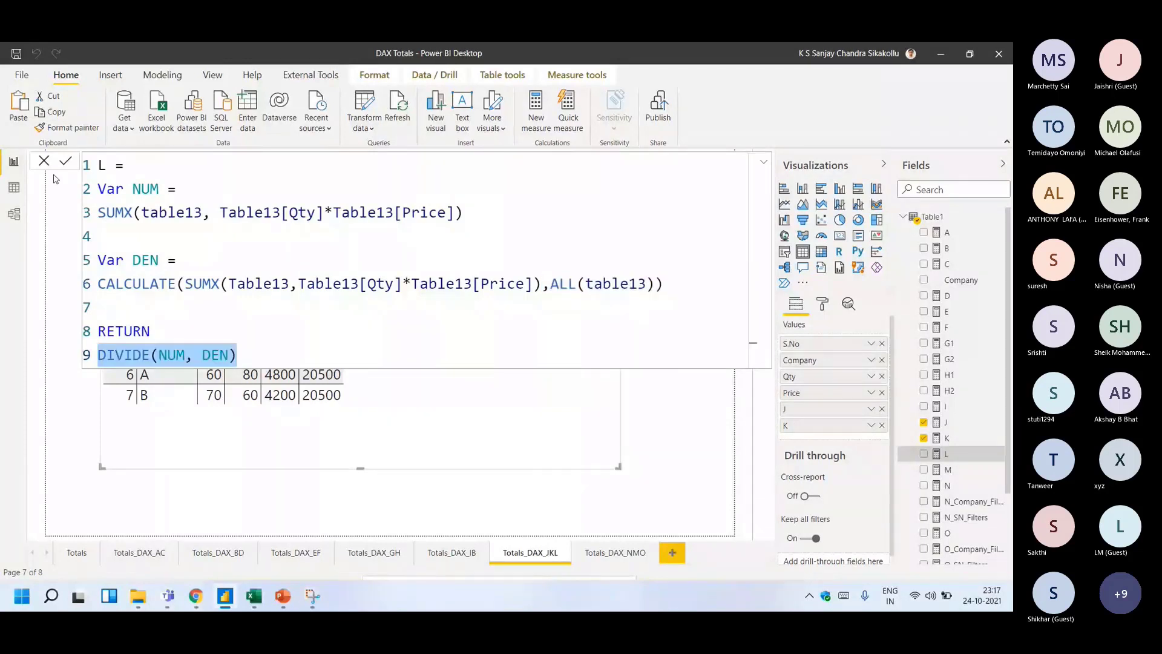
pyautogui.click(44, 161)
# - Add measure L to the table visual and compare its percentages with K176:K182 in Excel
pyautogui.click(924, 454)
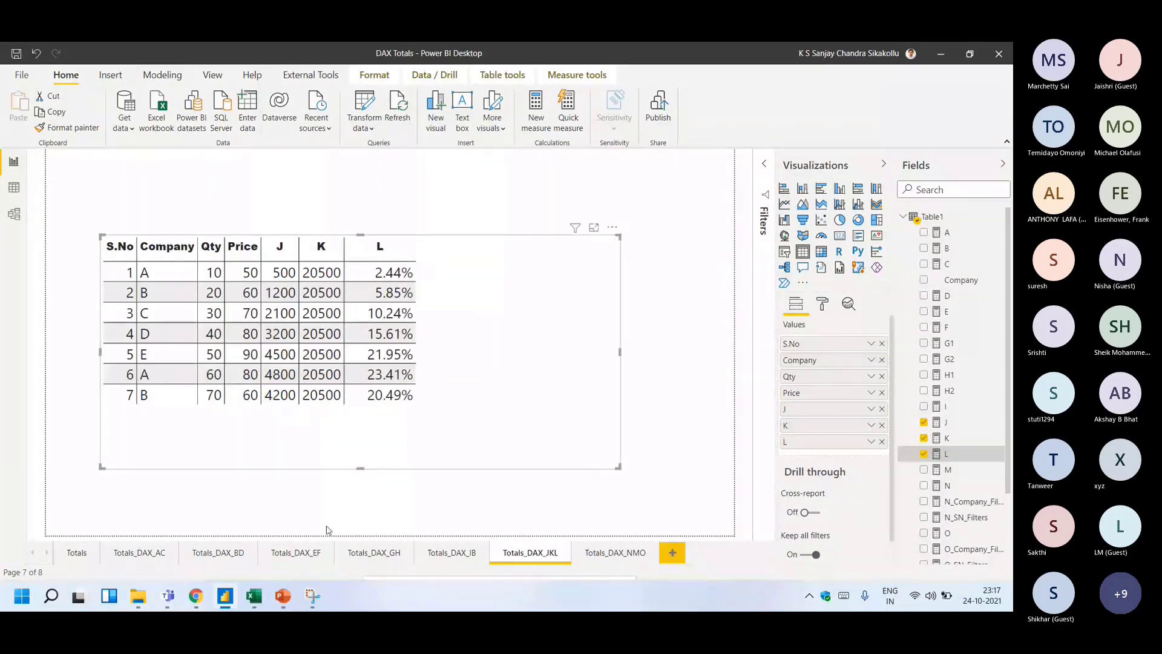
pyautogui.hotkey('alt', 'Tab')
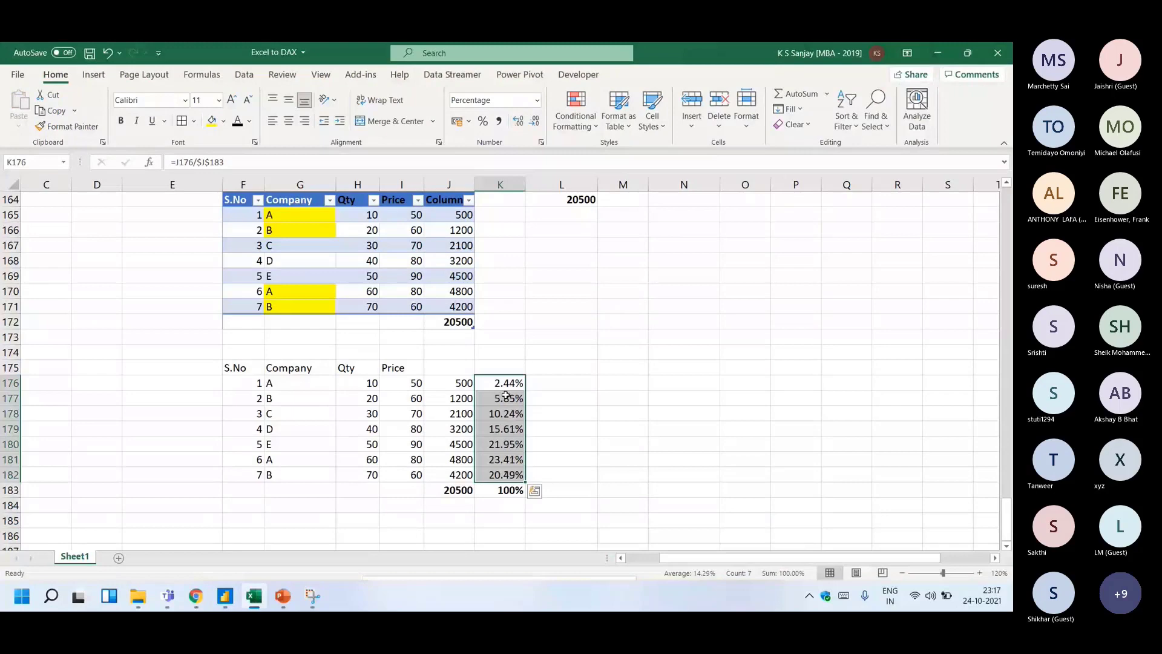
pyautogui.hotkey('alt', 'Tab')
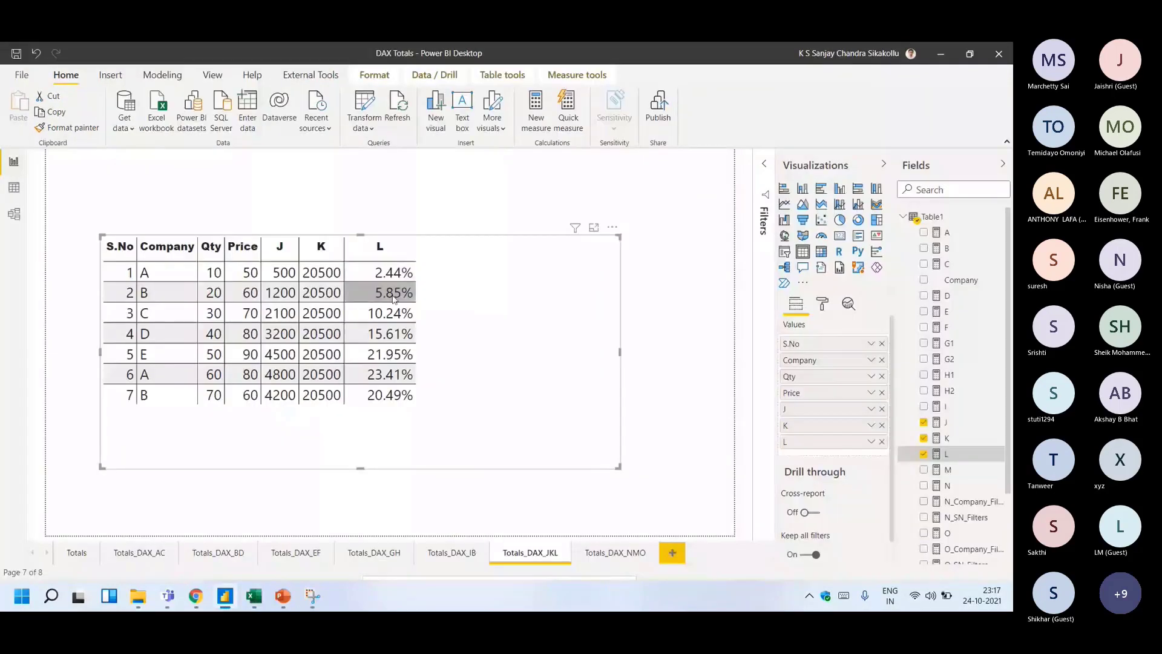
# - Open measure K's formula for review in Power BI
pyautogui.click(948, 438)
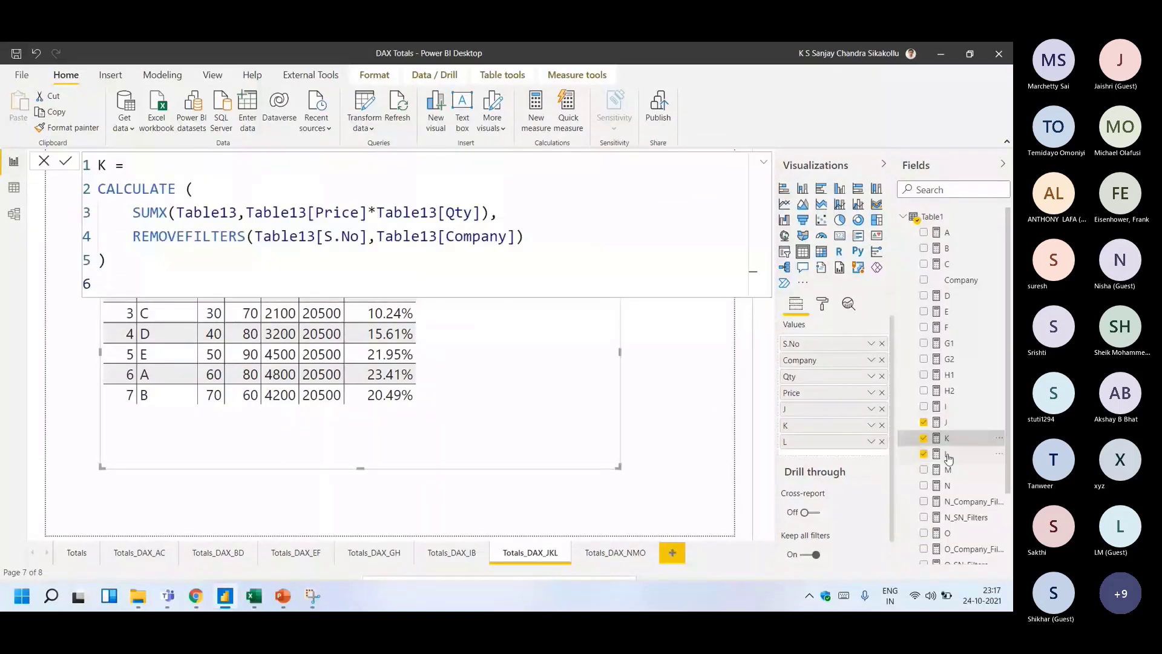
# - Examine the NUM and DEN variables in measure L's DAX formula, including the ALL(table13) filter, and close the formula without changes
pyautogui.click(948, 455)
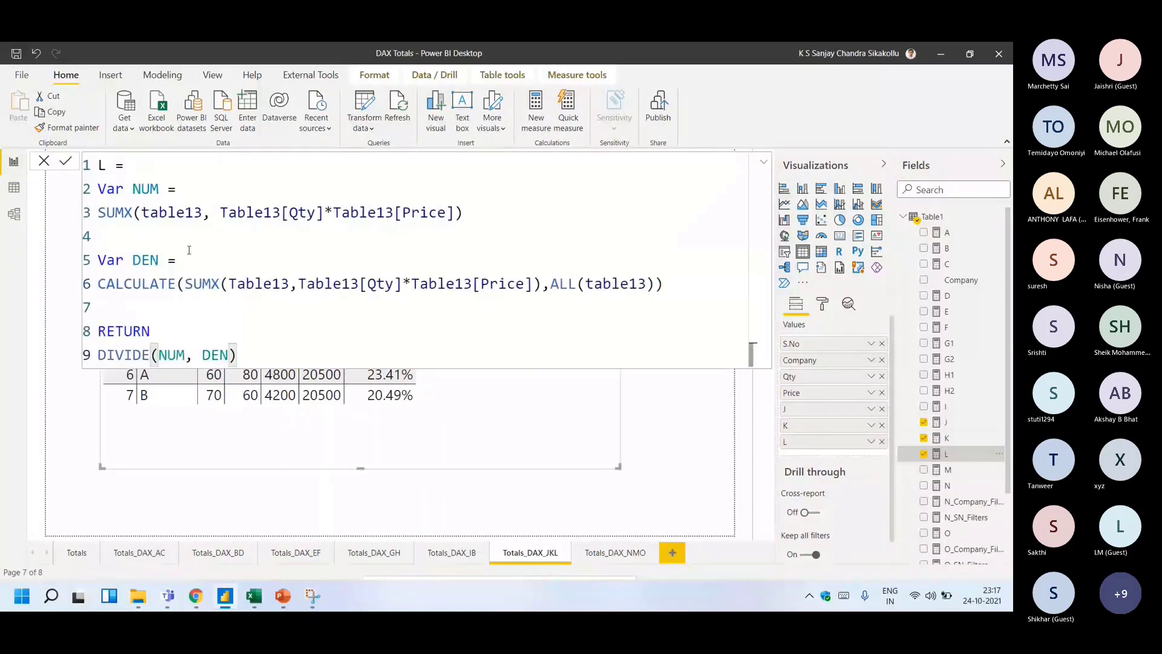
pyautogui.moveTo(184, 188); pyautogui.dragTo(99, 190)
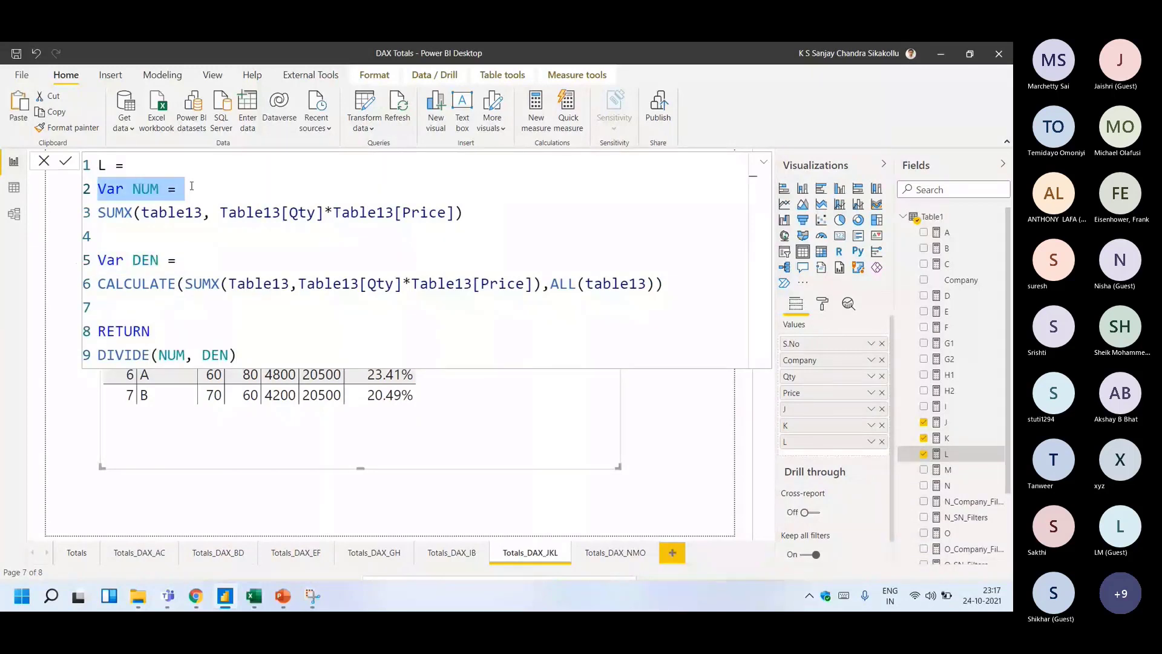
pyautogui.moveTo(463, 214); pyautogui.dragTo(99, 213)
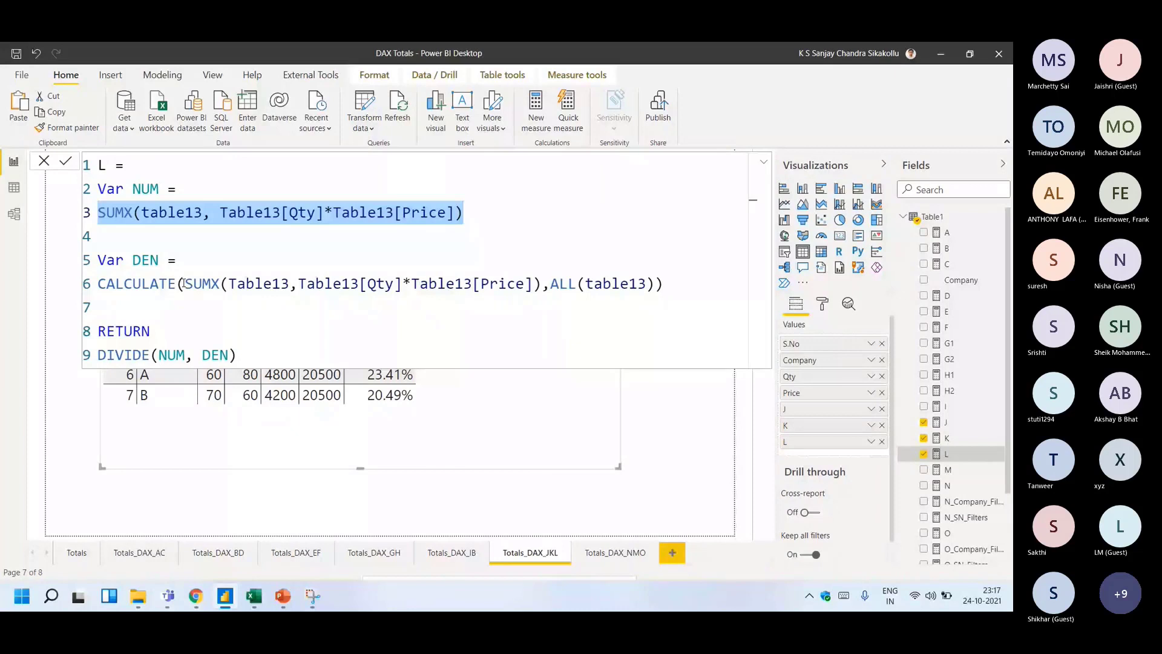
pyautogui.moveTo(183, 282); pyautogui.dragTo(397, 283)
pyautogui.moveTo(549, 283); pyautogui.dragTo(686, 289)
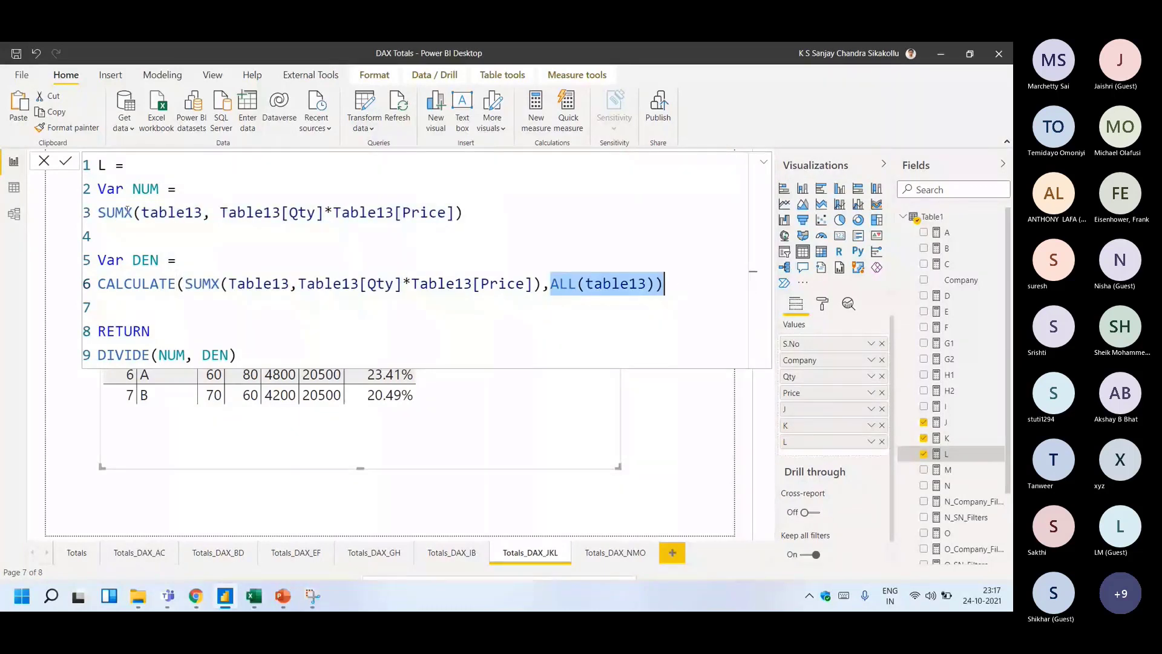
pyautogui.moveTo(128, 212); pyautogui.dragTo(469, 205)
pyautogui.moveTo(560, 283); pyautogui.dragTo(106, 285)
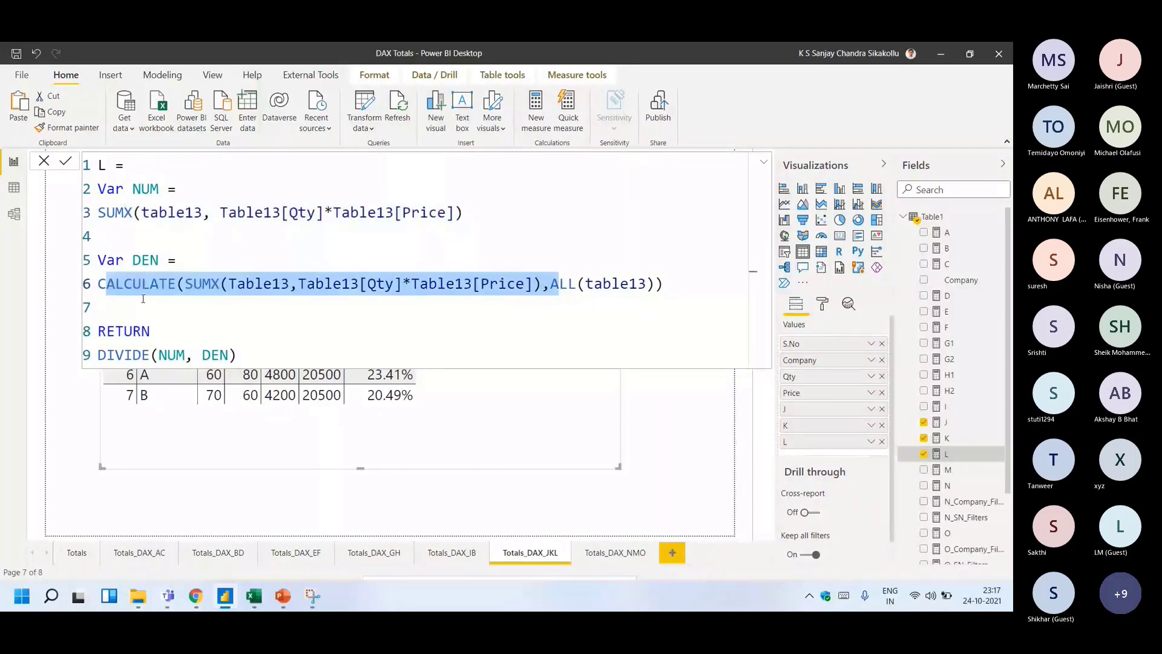
pyautogui.click(45, 161)
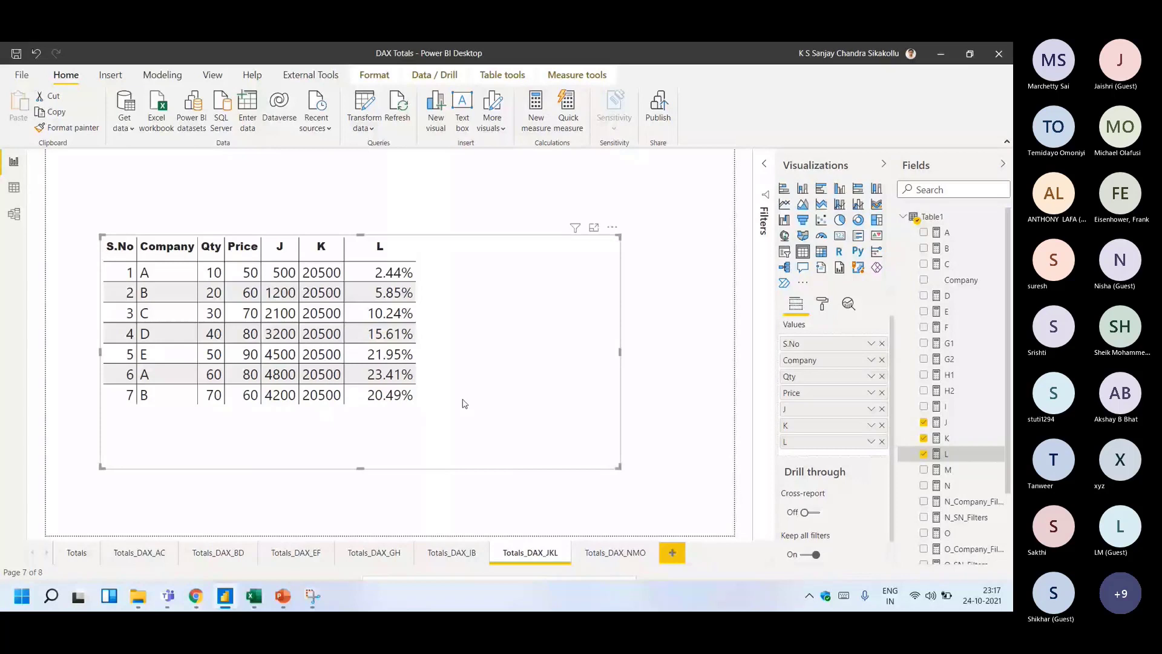
# - Switch to the Excel workbook, paste the copied S.No, Company, Qty and Price table at F187, and make its headers bold and centred
pyautogui.click(255, 597)
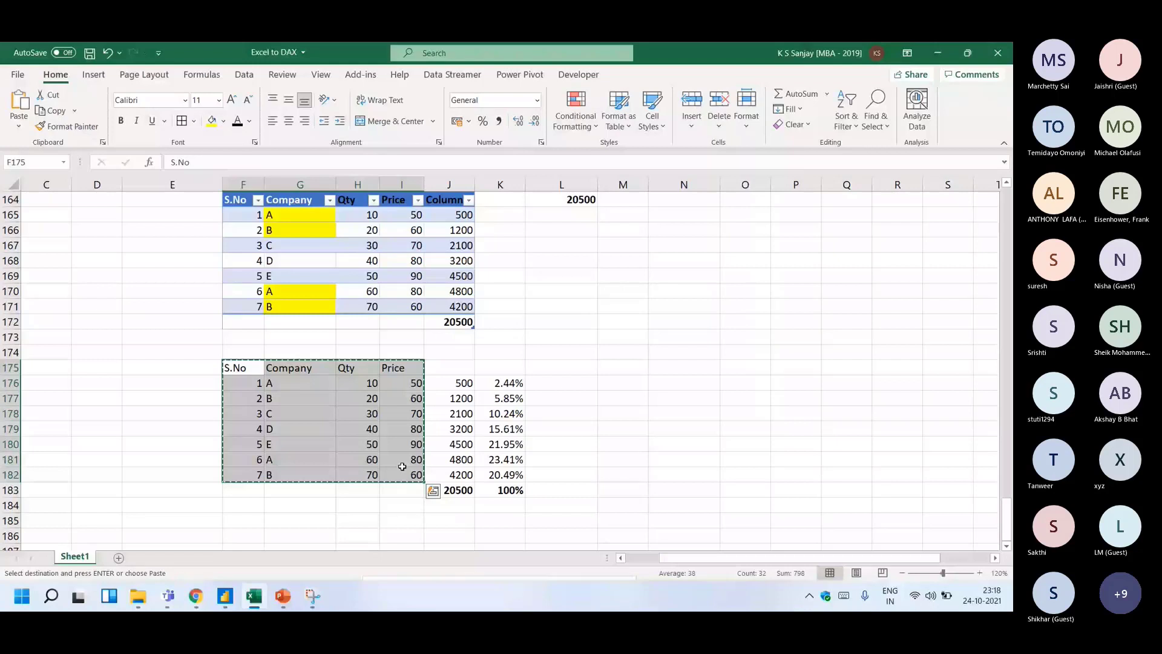
pyautogui.scroll(-5, 402, 466)
pyautogui.click(242, 337)
pyautogui.write('S.No\tCompany\tQty\tPrice 1\tA\t10\t50 2\tB\t20\t60 3\tC\t30\t70 4\tD\t40\t80 5\tE\t50\t90 6\tA\t60\t80 7\tB\t70\t60')
pyautogui.moveTo(243, 337); pyautogui.dragTo(355, 337)
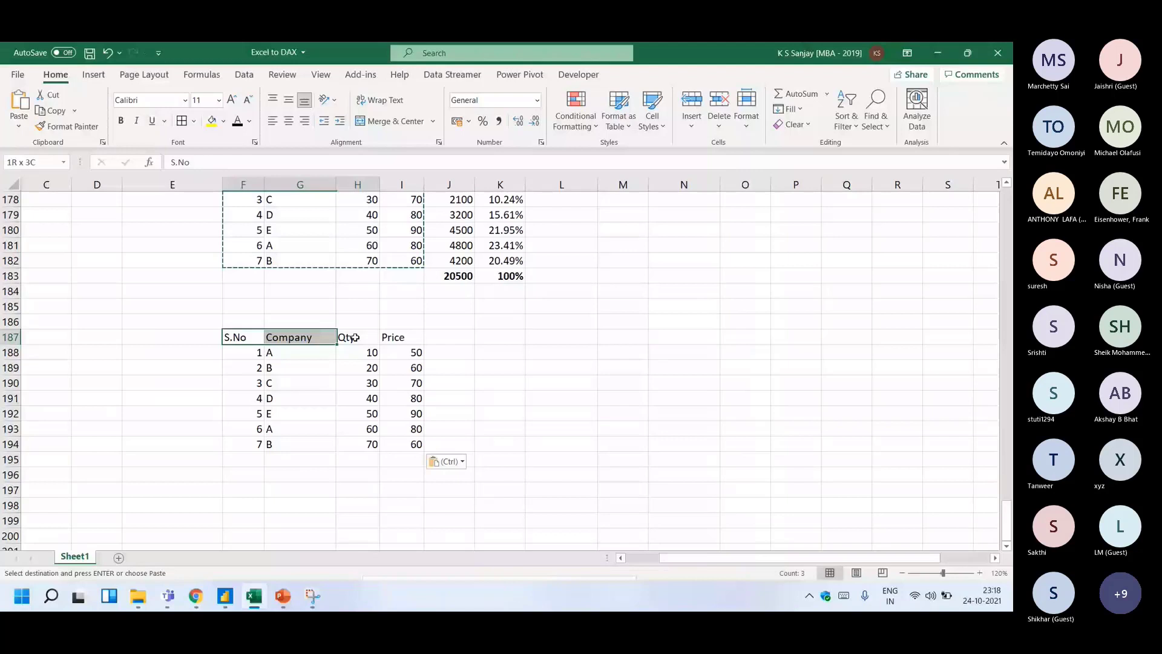
# - Calculate Qty times Price in J188 with =H188*I188 and fill the formula down to J194
pyautogui.click(463, 352)
pyautogui.write('=')
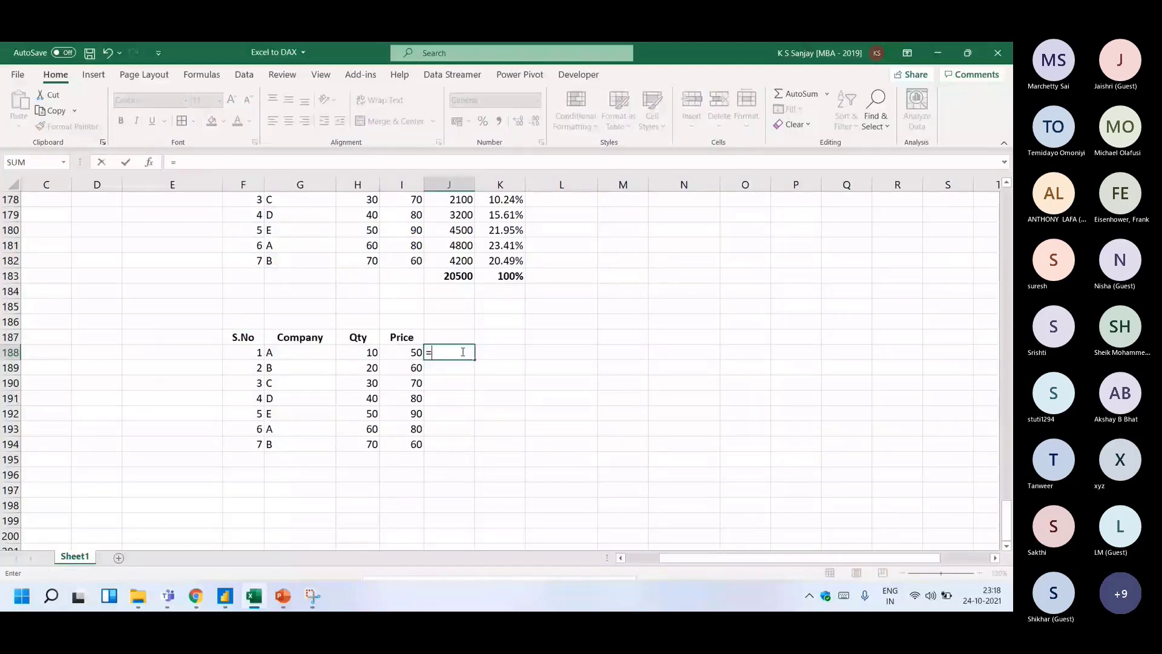
pyautogui.write('H188*I188')
pyautogui.hotkey('ctrl', 'Return')
pyautogui.doubleClick(476, 360)
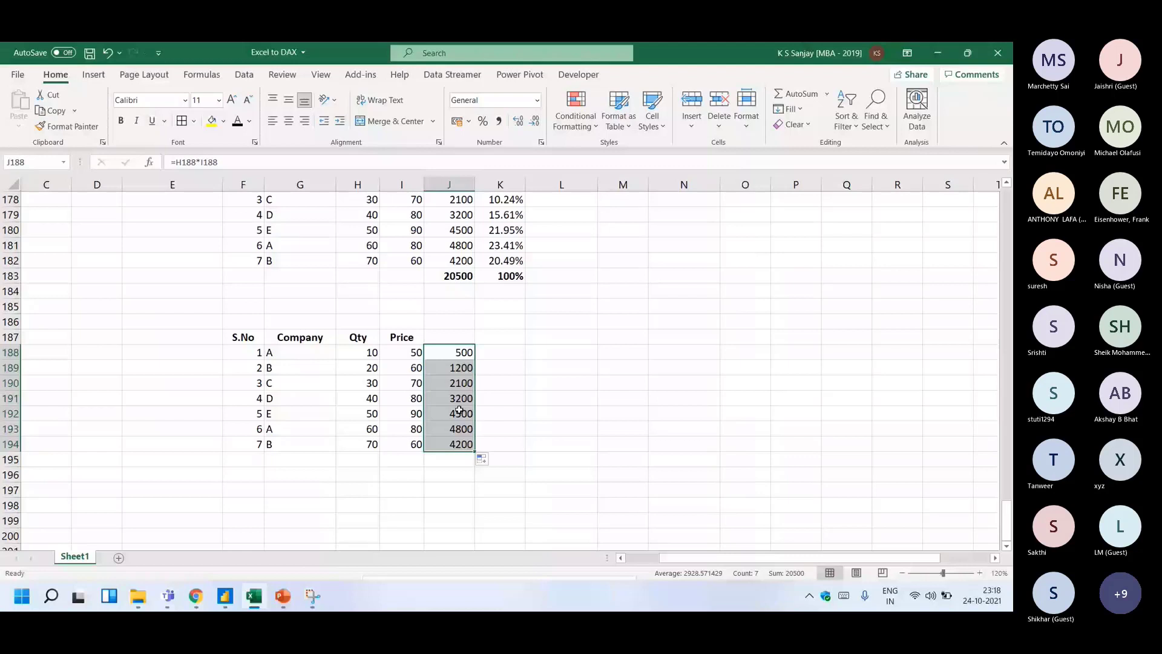
# - Label column J Sales, sort the table by Company, and calculate company A's shares in K188:K189 with =J188/SUM($J$188:$J$189)
pyautogui.moveTo(242, 337); pyautogui.dragTo(366, 344)
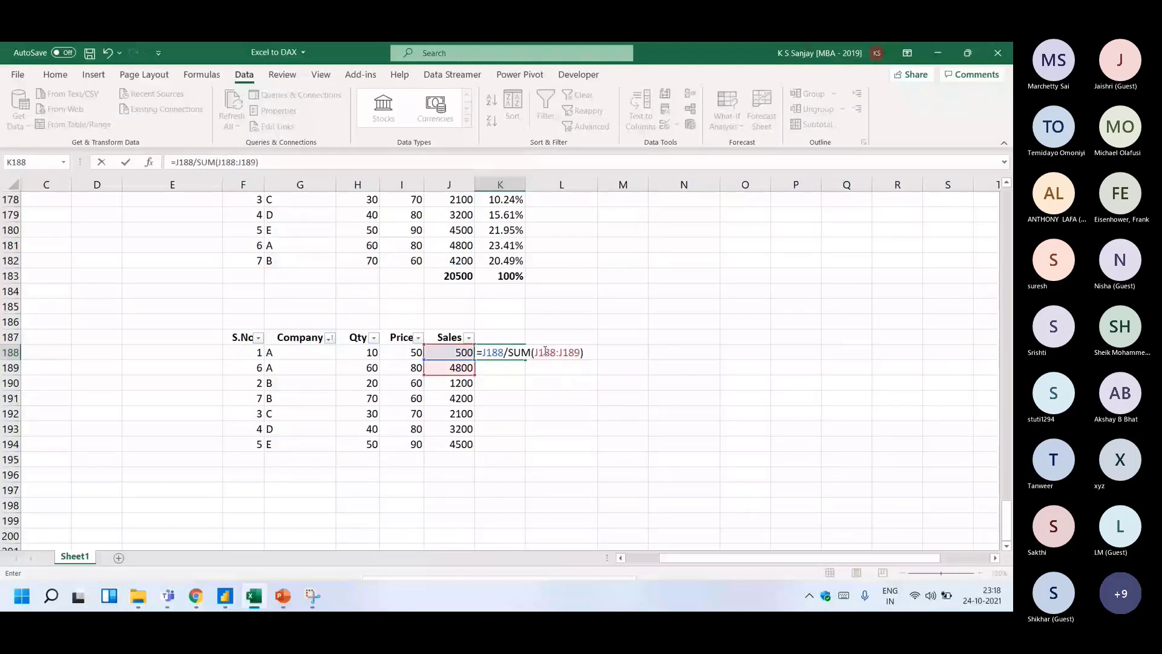
pyautogui.press('F4')
pyautogui.hotkey('ctrl', 'Return')
pyautogui.hotkey('ctrl', 'c')
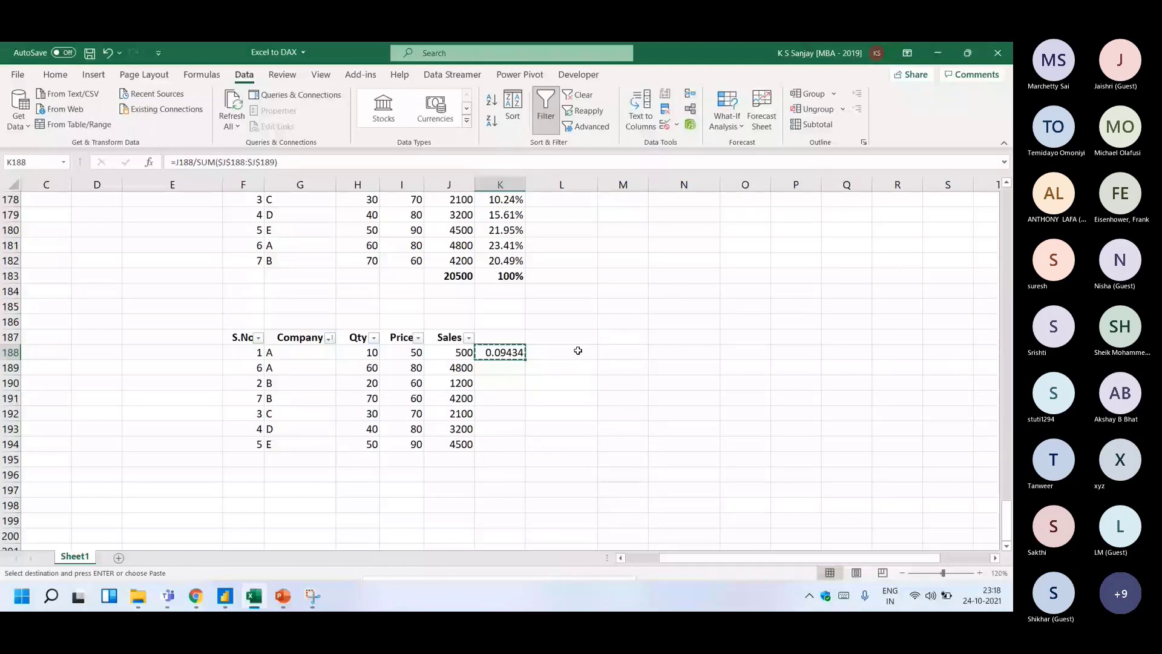
pyautogui.press('Down')
pyautogui.hotkey('ctrl', 'v')
# - Calculate each sale's share of its own company's total for the company B and C rows in K190:K192
pyautogui.press('Down')
pyautogui.write('=')
pyautogui.press('Left')
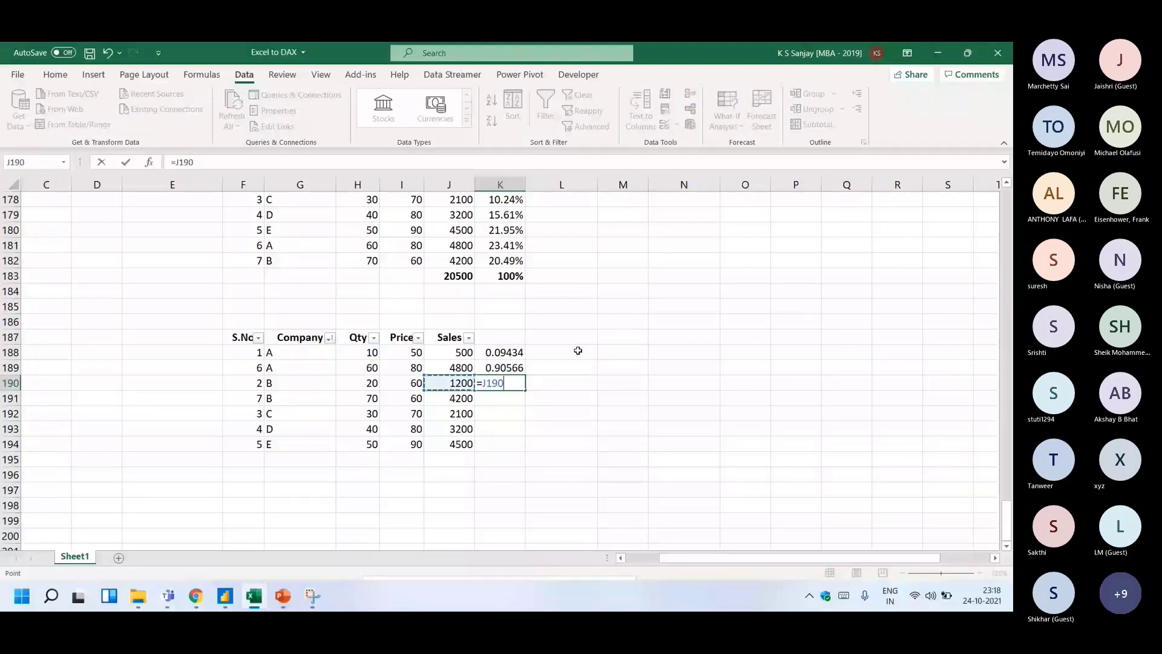
pyautogui.write('/SUM(')
pyautogui.moveTo(451, 383); pyautogui.dragTo(449, 396)
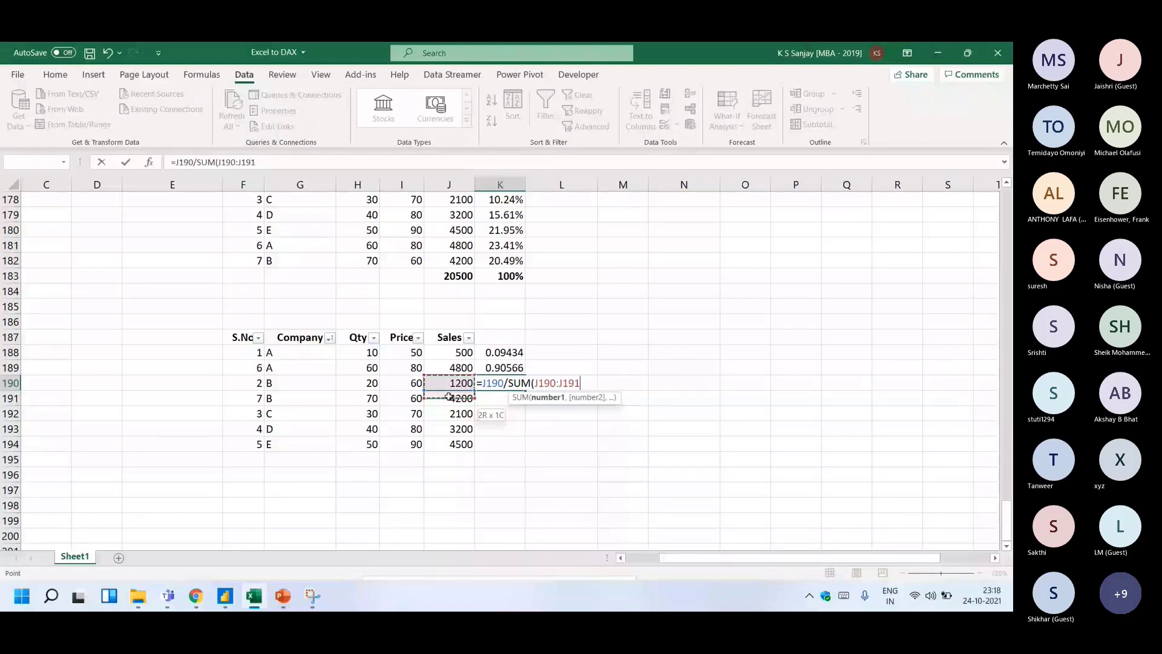
pyautogui.press('Return')
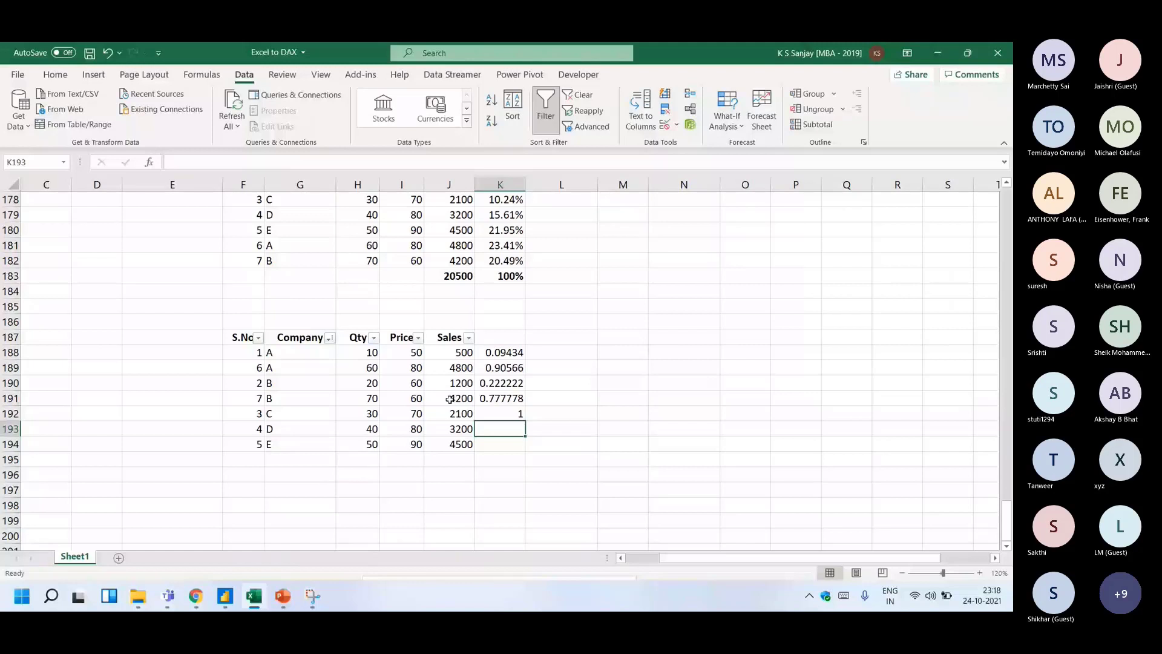
# - Complete the shares for companies D and E, and format K188:K194 as percentages
pyautogui.hotkey('ctrl', 'shift', 'Up')
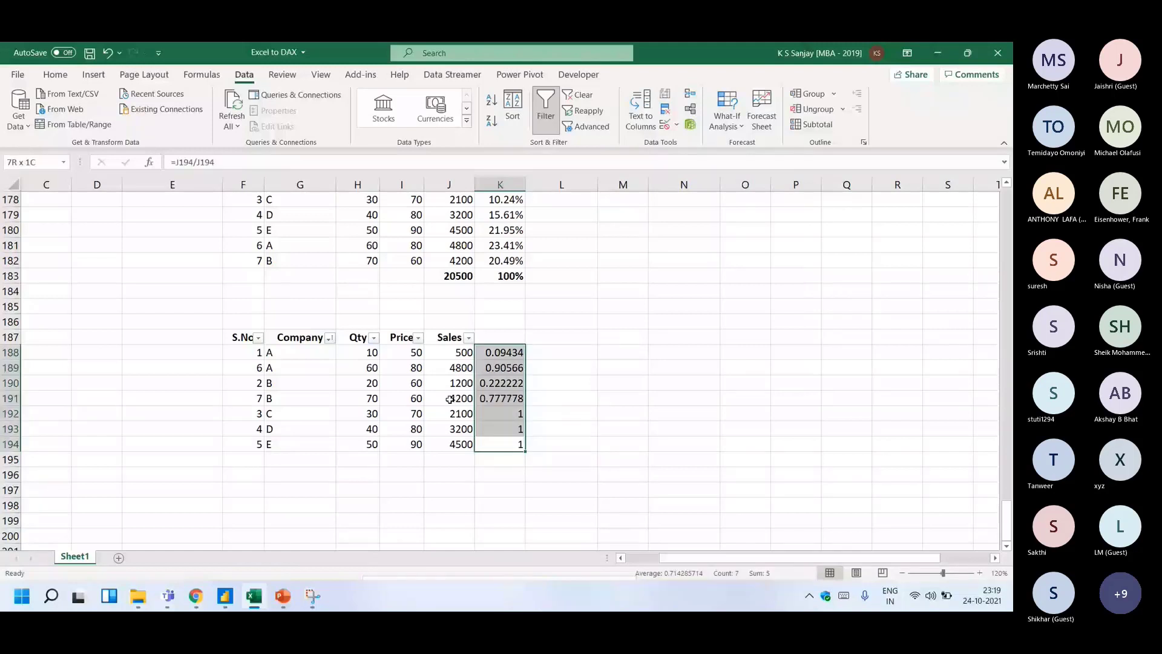
pyautogui.hotkey('alt', 'h')
pyautogui.press('p')
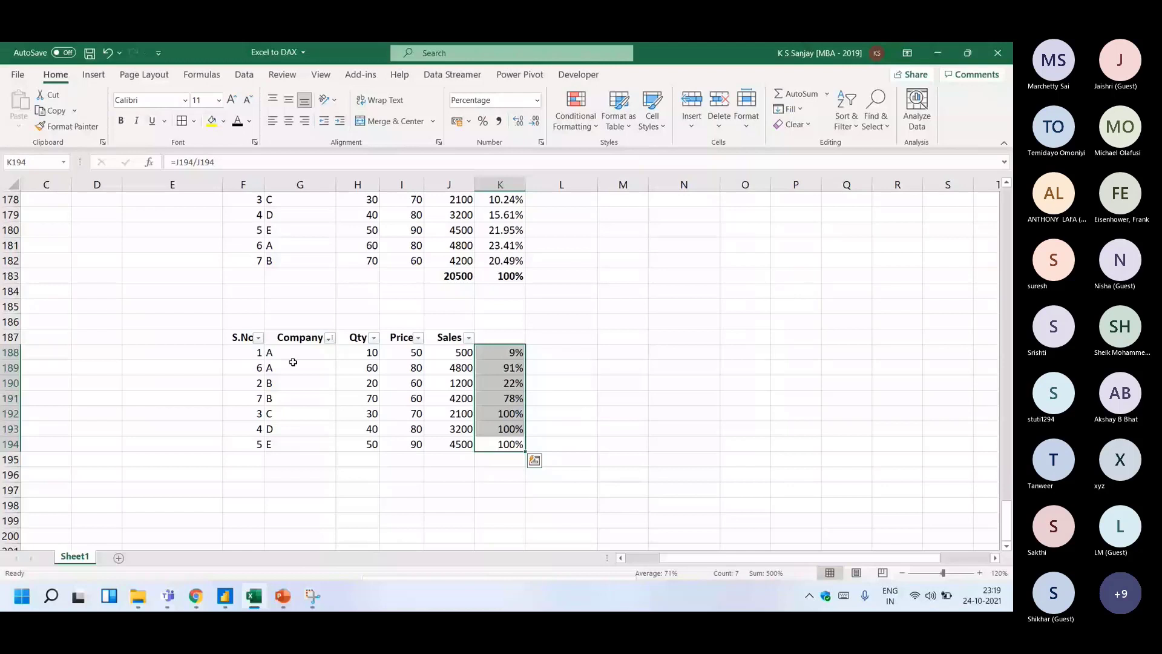
# - Fill the two company A cells with yellow and the two company B cells with light orange
pyautogui.moveTo(293, 353); pyautogui.dragTo(293, 367)
pyautogui.click(211, 121)
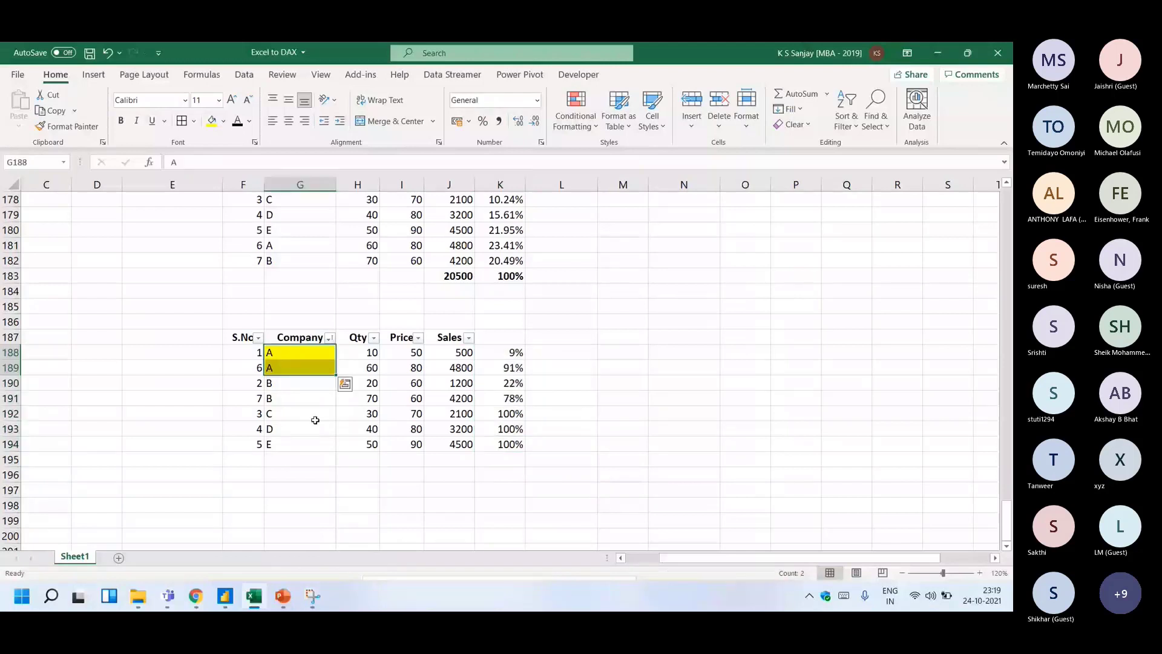
pyautogui.moveTo(300, 383); pyautogui.dragTo(300, 398)
pyautogui.click(223, 121)
pyautogui.click(270, 188)
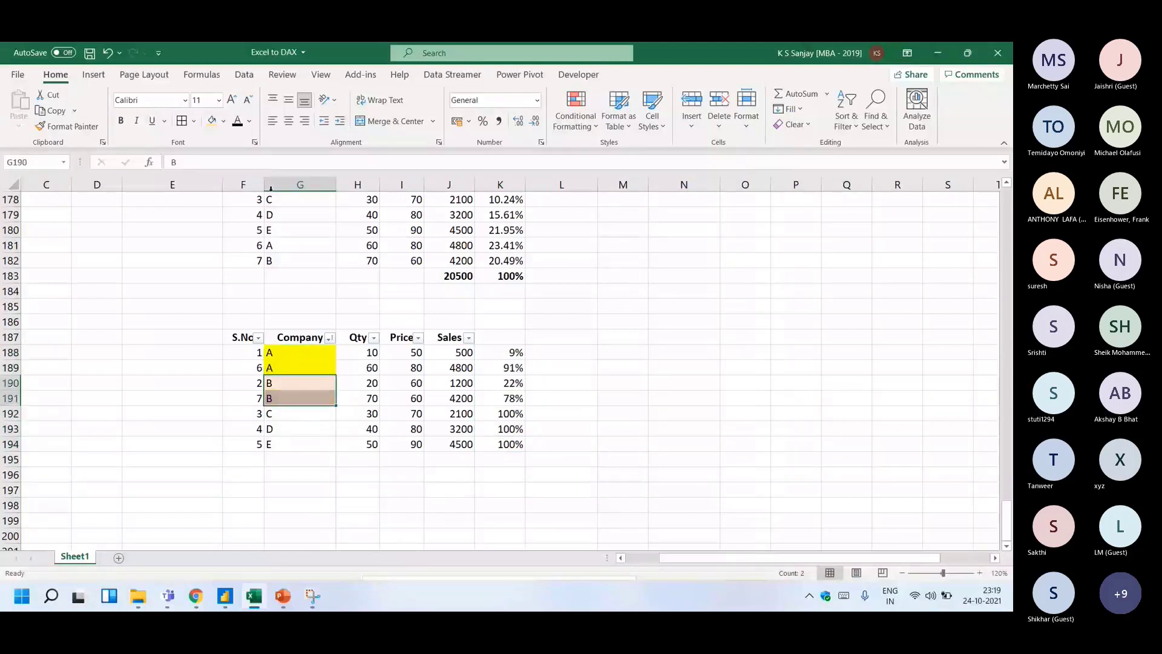
pyautogui.click(299, 414)
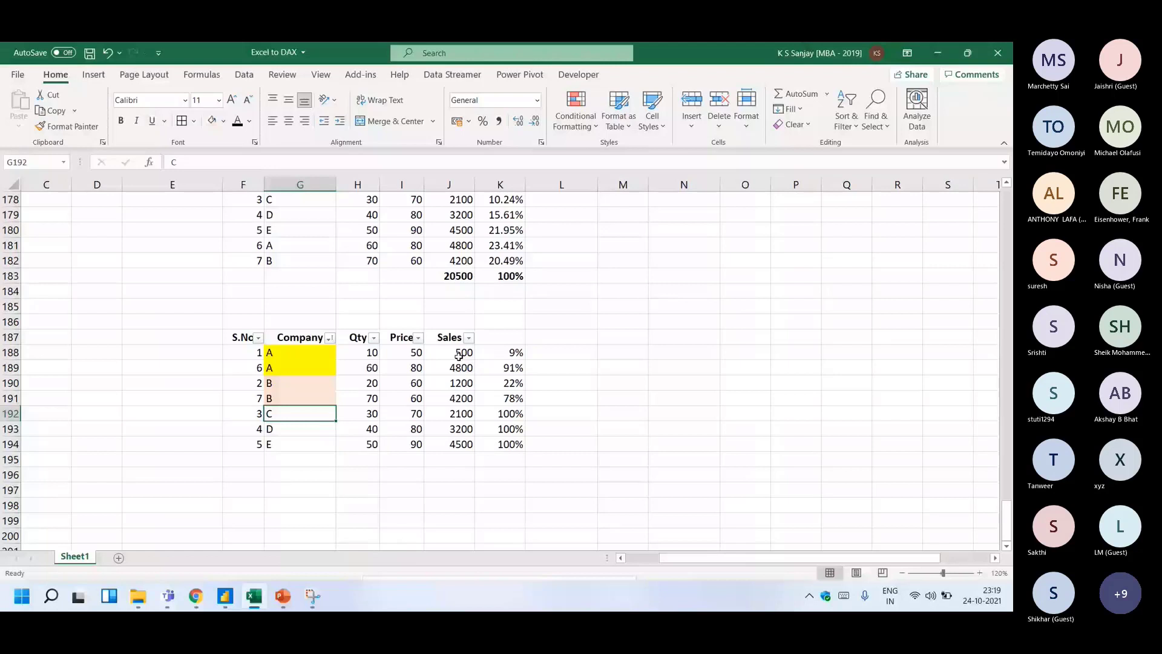
pyautogui.moveTo(306, 354); pyautogui.dragTo(310, 370)
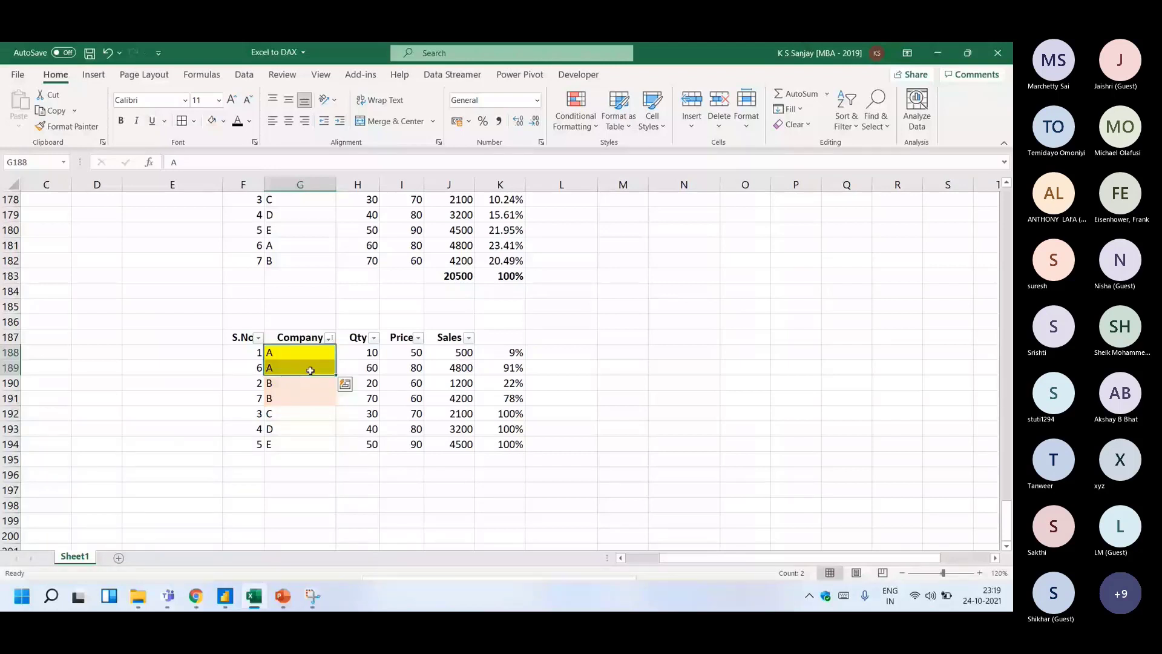
# - Enter the question "What is 500 out of total company A sales?" in M188
pyautogui.click(624, 351)
pyautogui.write('Wh')
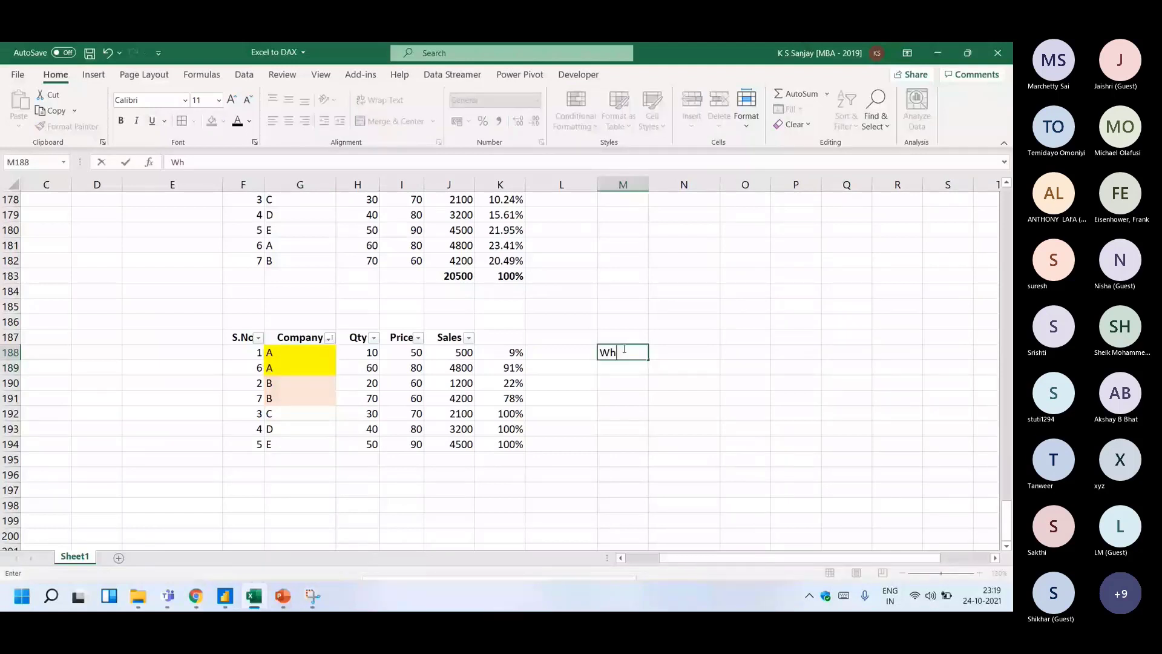
pyautogui.write('at is 500 out of total company A')
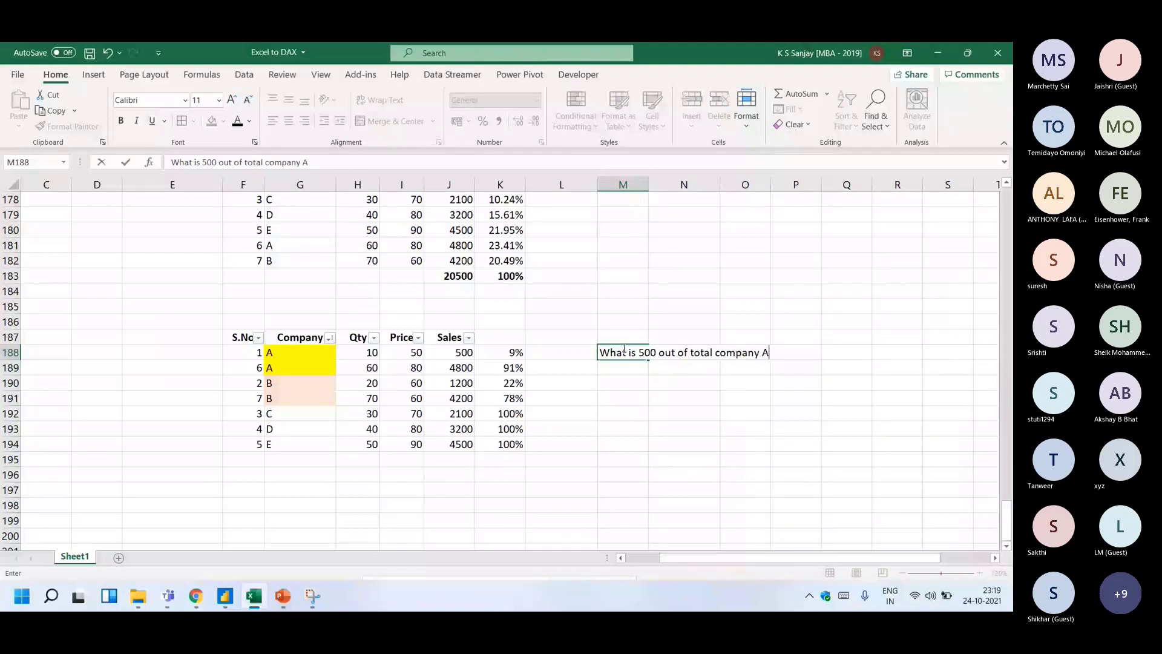
pyautogui.write(' sales?')
pyautogui.press('Return')
# - Enter the question "What is 4800 out of total company A sales?" in M189
pyautogui.write('What is ')
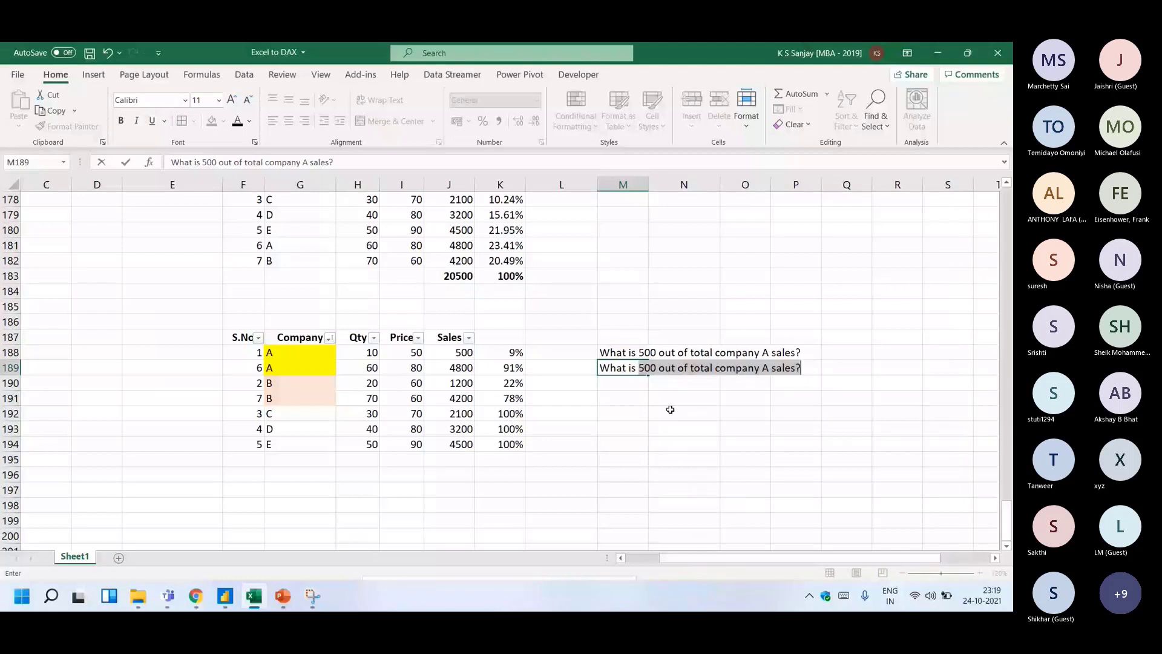
pyautogui.write('4800 out og to')
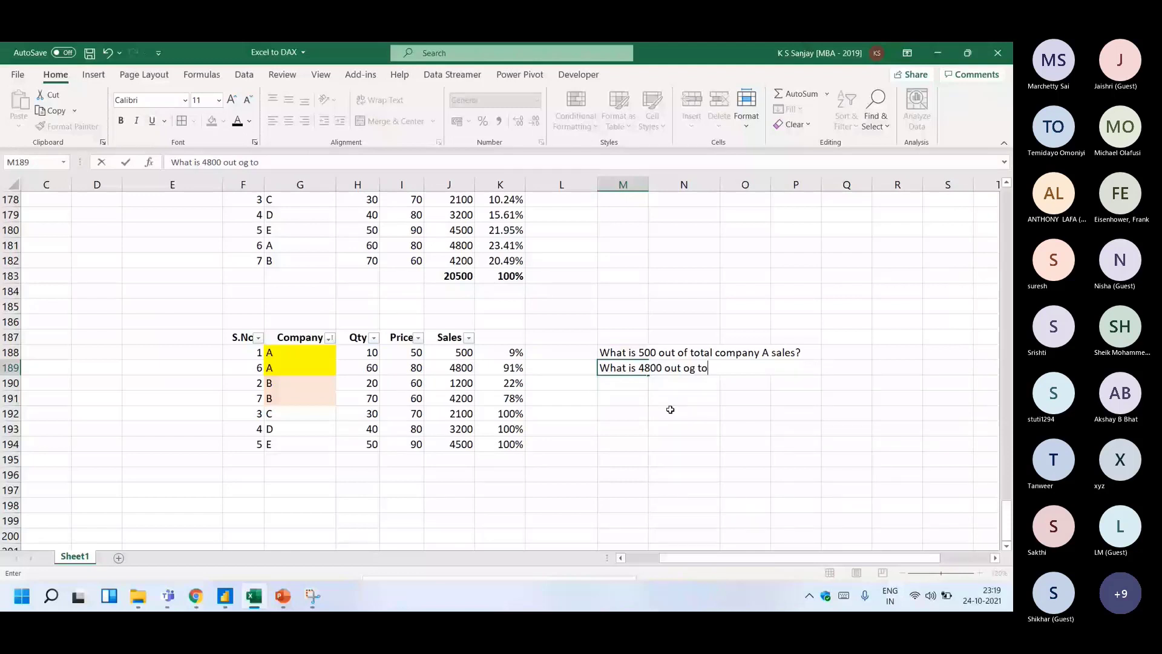
pyautogui.press('BackSpace')
pyautogui.press('BackSpace')
pyautogui.press('BackSpace')
pyautogui.press('BackSpace')
pyautogui.write('f total company A sales?')
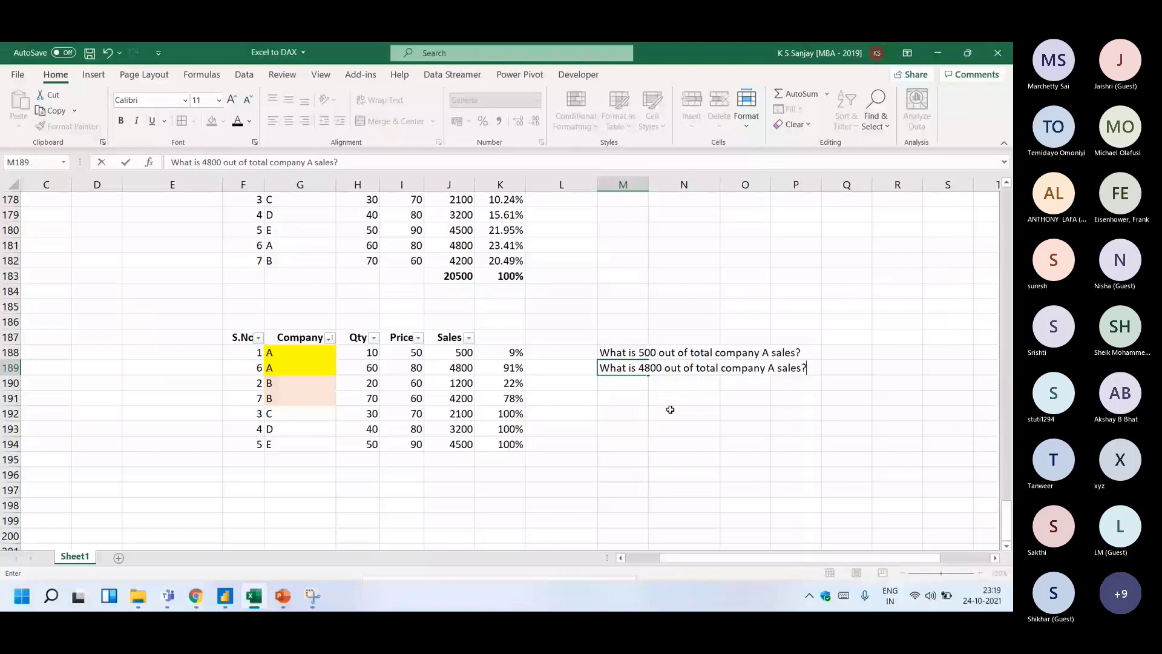
pyautogui.press('Return')
# - Enter the same question for company B's sales of 1200 and 4200 in M190 and M191
pyautogui.write('What is 1200 ')
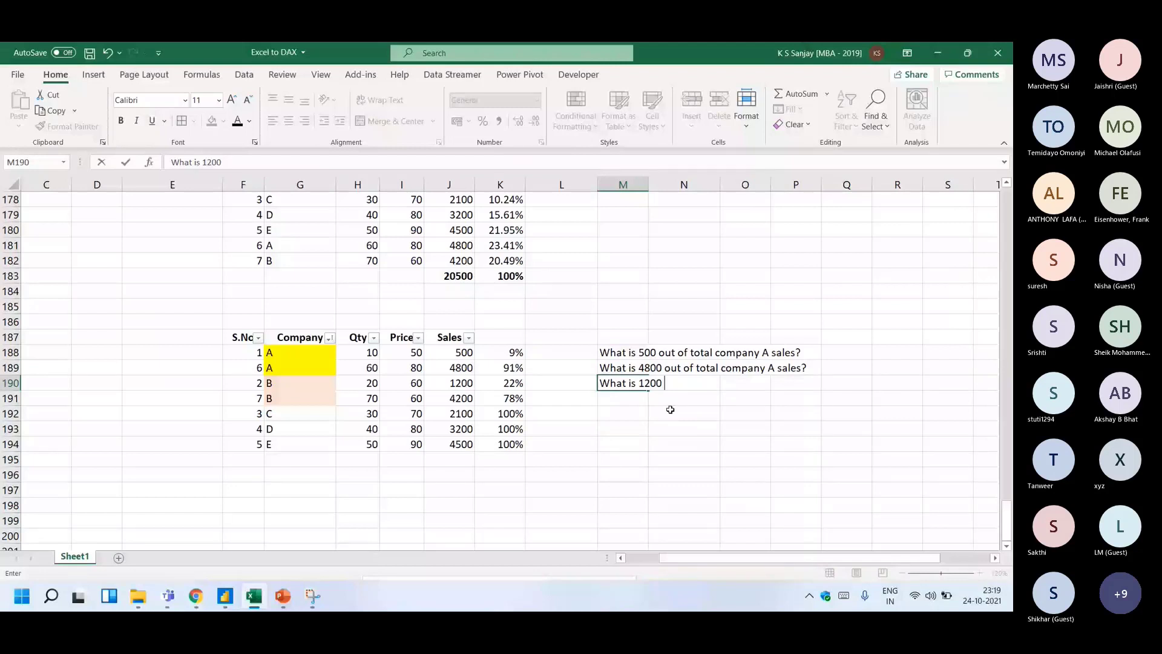
pyautogui.write('out of total company B sal')
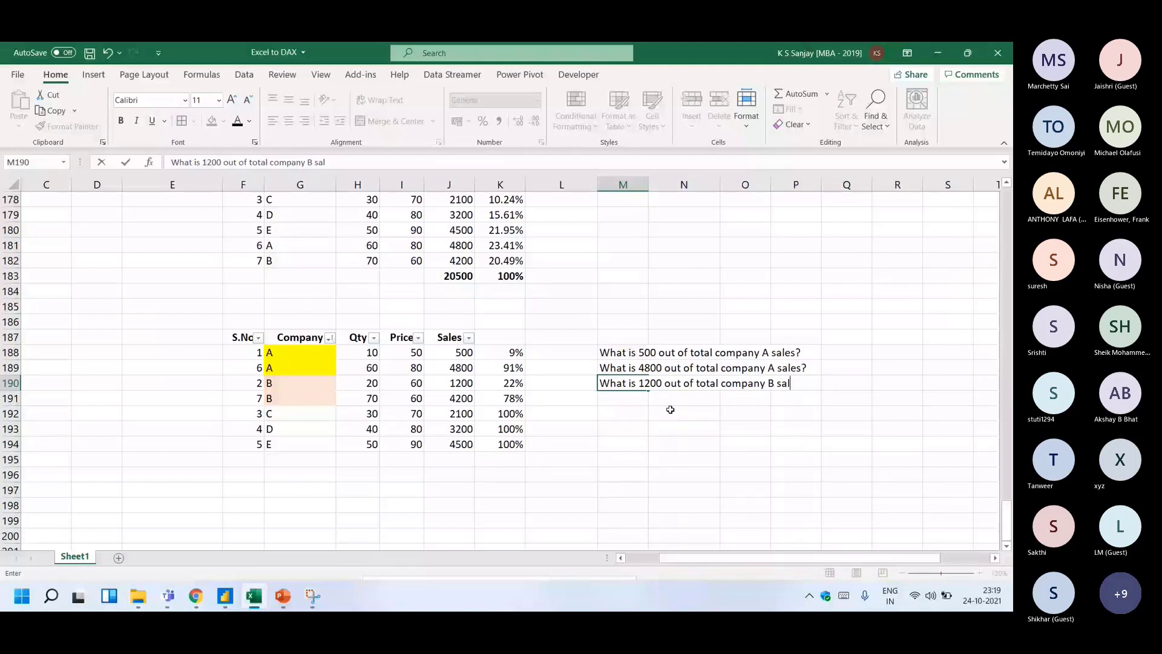
pyautogui.write('es?')
pyautogui.press('Return')
pyautogui.write('What is 4200 out of total company B sales?')
pyautogui.doubleClick(647, 398)
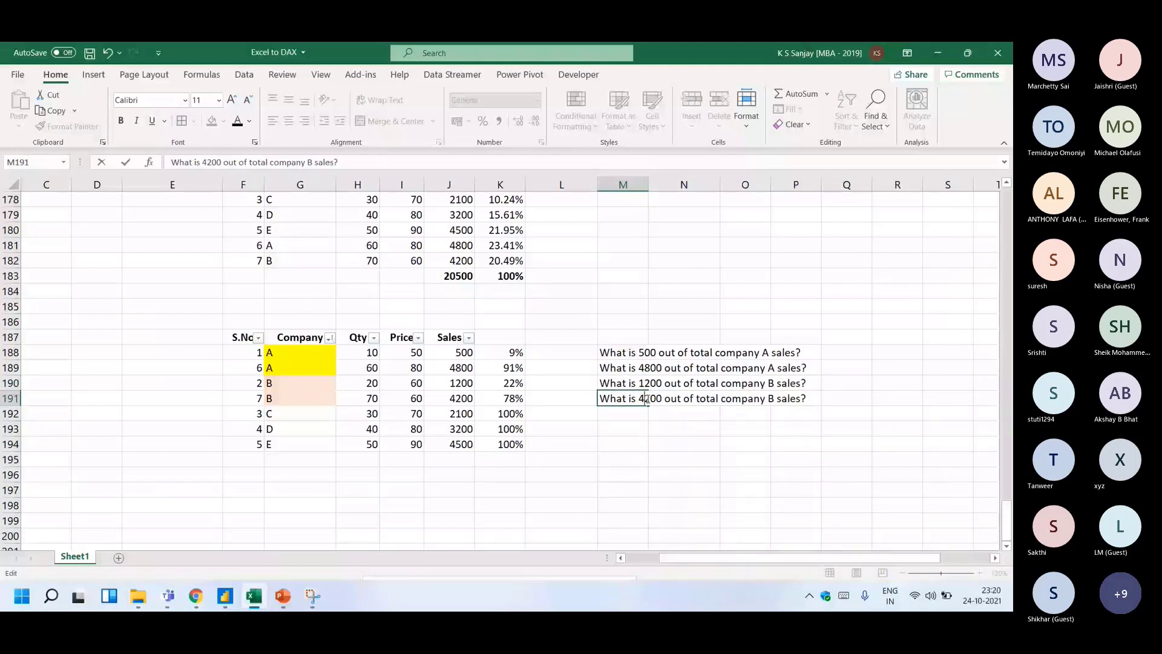
pyautogui.press('Return')
# - Enter the question "What is 2100 out of total company C sales?" in M192
pyautogui.write('What is 210 out of total company B sales?')
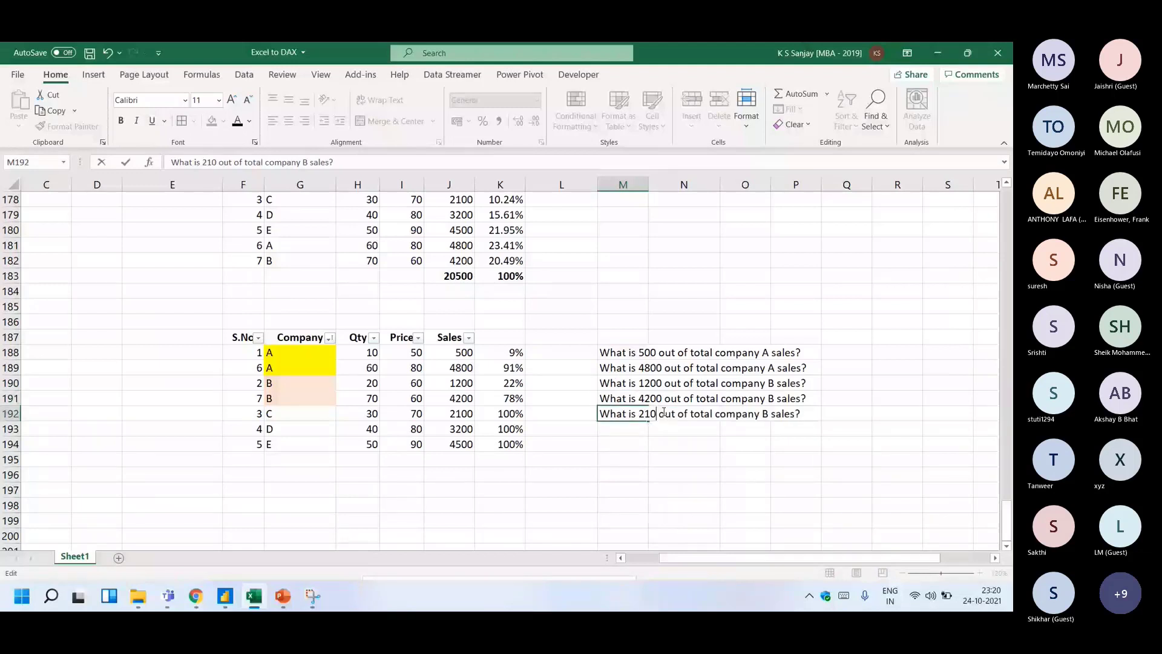
pyautogui.write('0')
pyautogui.doubleClick(774, 414)
pyautogui.write('C')
pyautogui.press('Return')
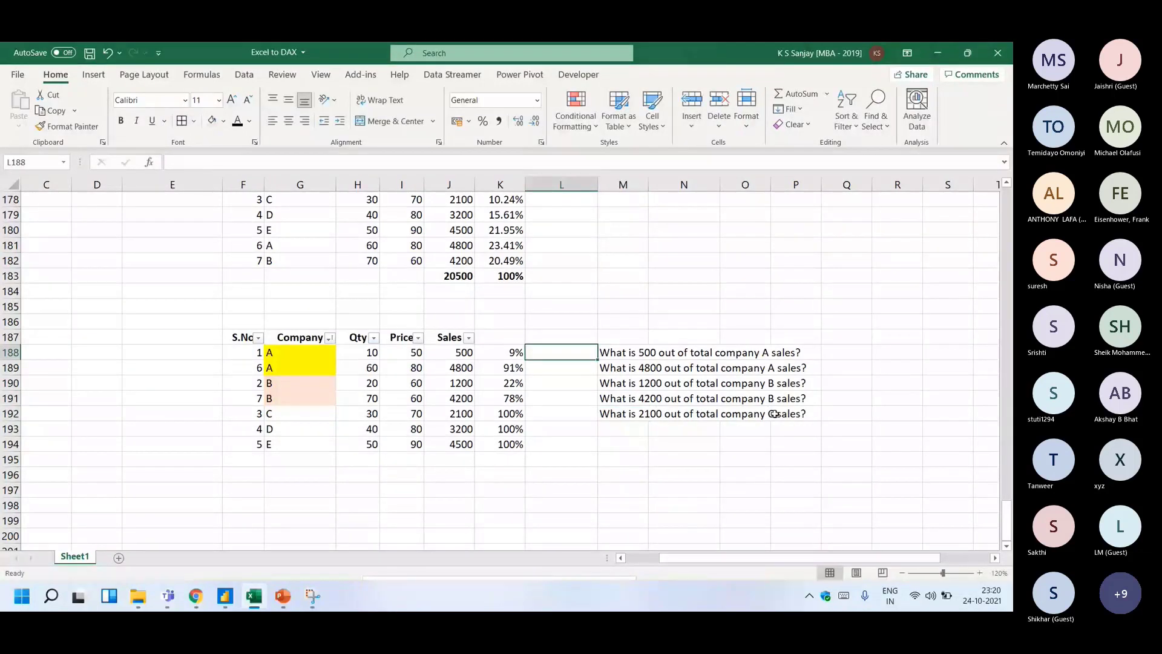
pyautogui.write('%')
pyautogui.press('Delete')
pyautogui.press('Left')
pyautogui.press('Left')
# - Check the sum of company A's sales and calculate the first sale's share in L188 with =500/(5300)
pyautogui.moveTo(631, 353); pyautogui.dragTo(789, 354)
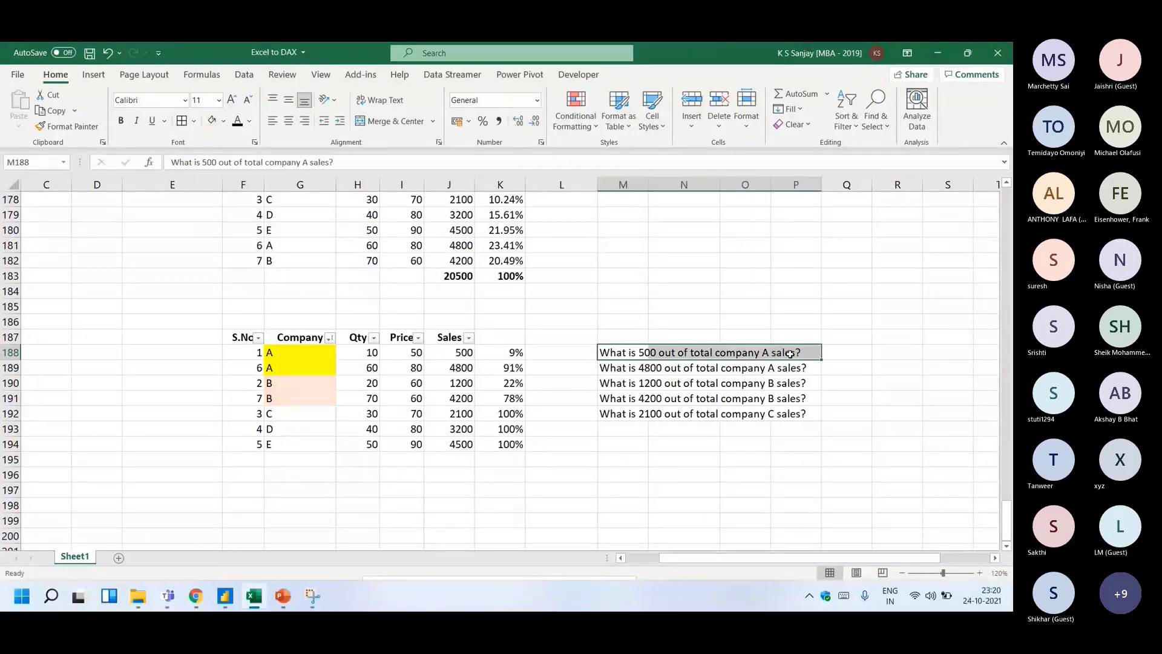
pyautogui.moveTo(451, 352); pyautogui.dragTo(446, 366)
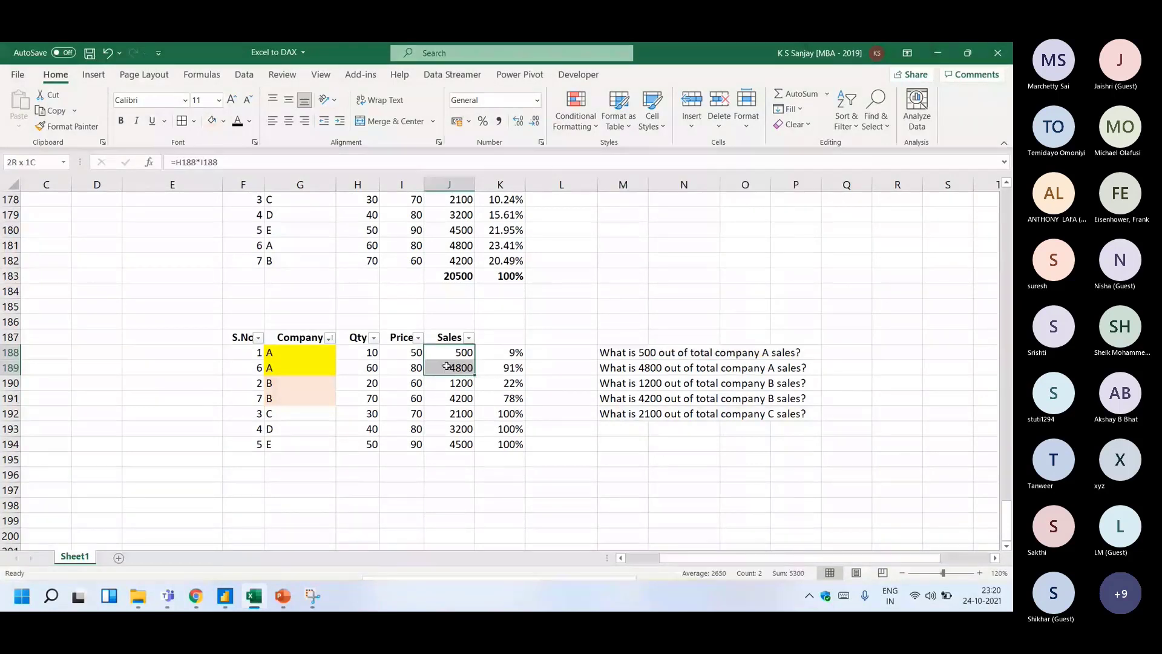
pyautogui.moveTo(447, 367); pyautogui.dragTo(447, 366)
pyautogui.click(562, 352)
pyautogui.write('=500')
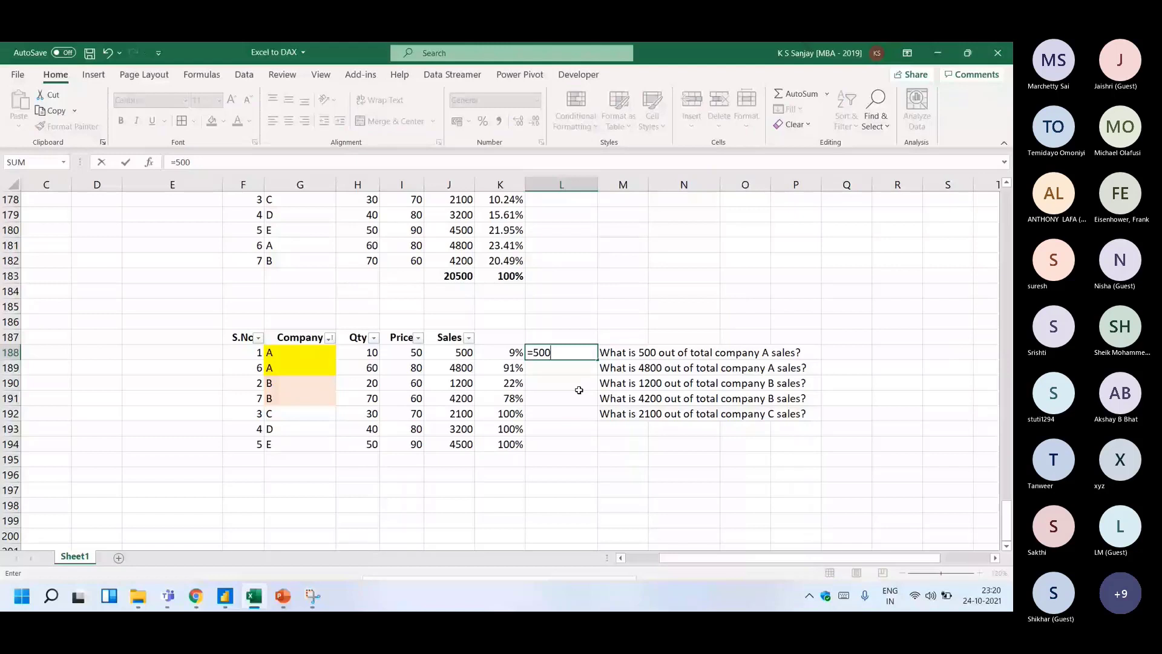
pyautogui.write('/(5300)')
pyautogui.hotkey('ctrl', 'Return')
pyautogui.moveTo(500, 352)
pyautogui.mouseDown()
pyautogui.moveTo(494, 331)
pyautogui.moveTo(500, 367)
pyautogui.mouseUp()
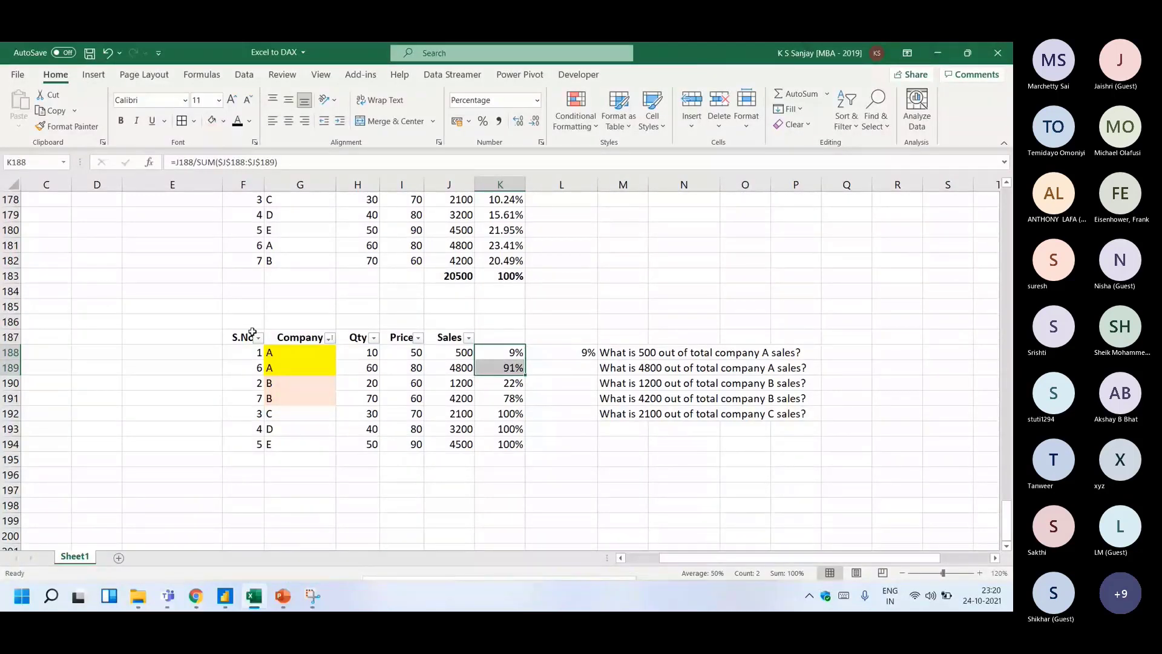
# - Examine the share-of-company-total formulas in K188:K194, company by company
pyautogui.moveTo(293, 353); pyautogui.dragTo(295, 367)
pyautogui.click(458, 353)
pyautogui.moveTo(488, 356); pyautogui.dragTo(492, 400)
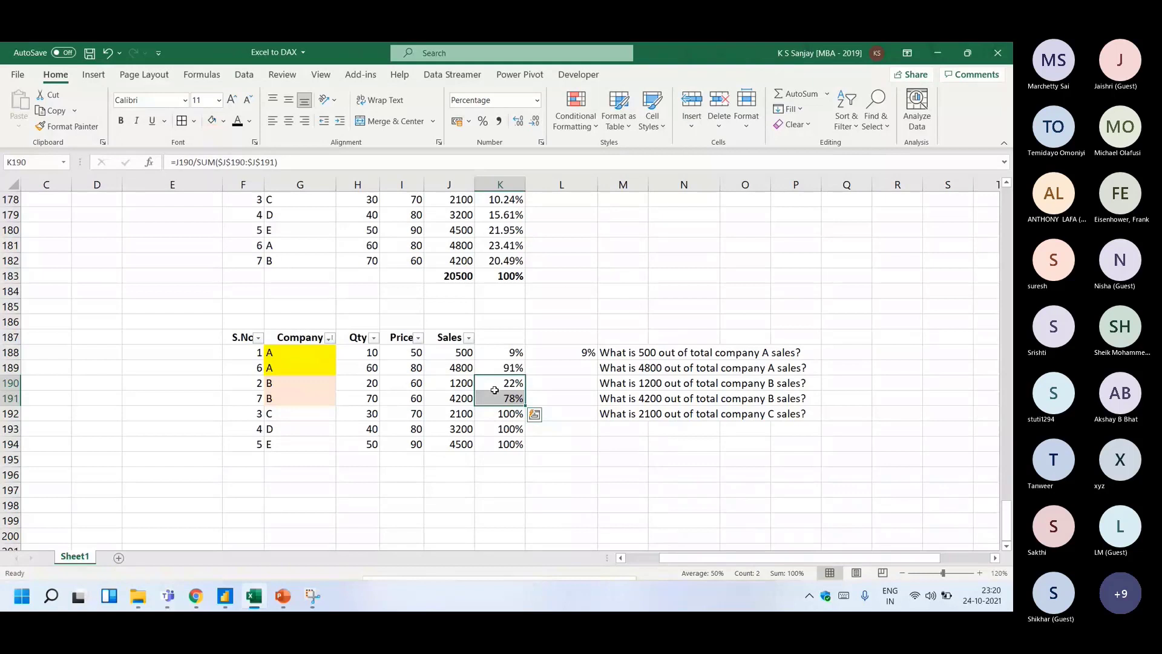
pyautogui.moveTo(491, 419); pyautogui.dragTo(492, 423)
pyautogui.click(492, 423)
pyautogui.press('Down')
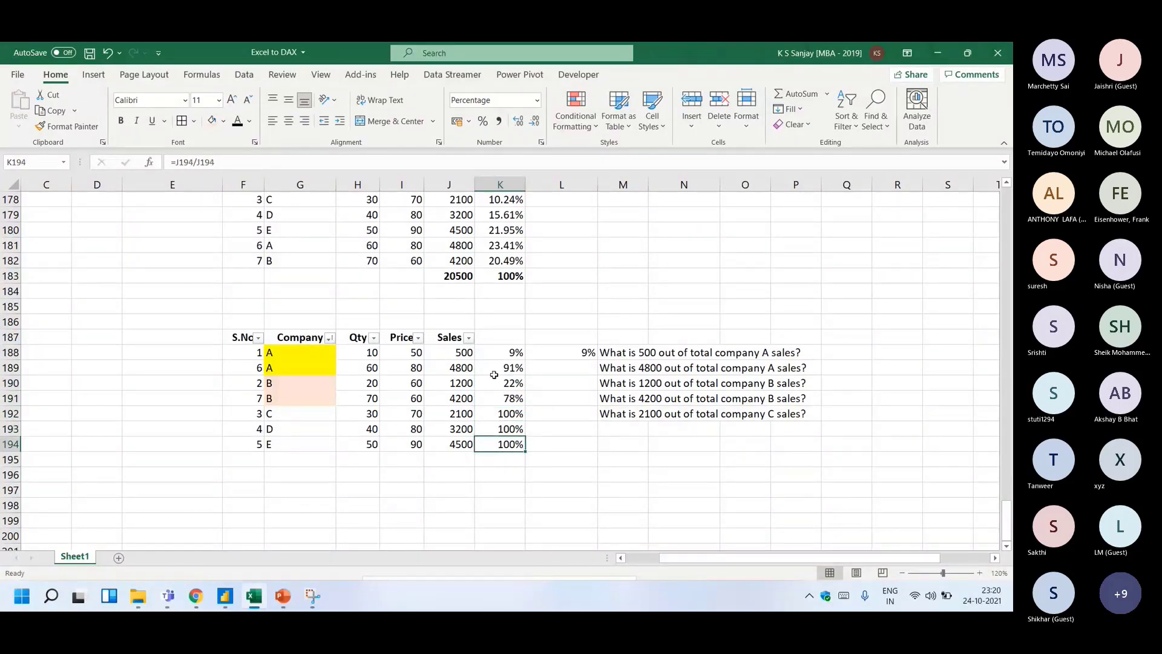
pyautogui.keyDown('shift'); pyautogui.click(500, 353); pyautogui.keyUp('shift')
pyautogui.click(501, 350)
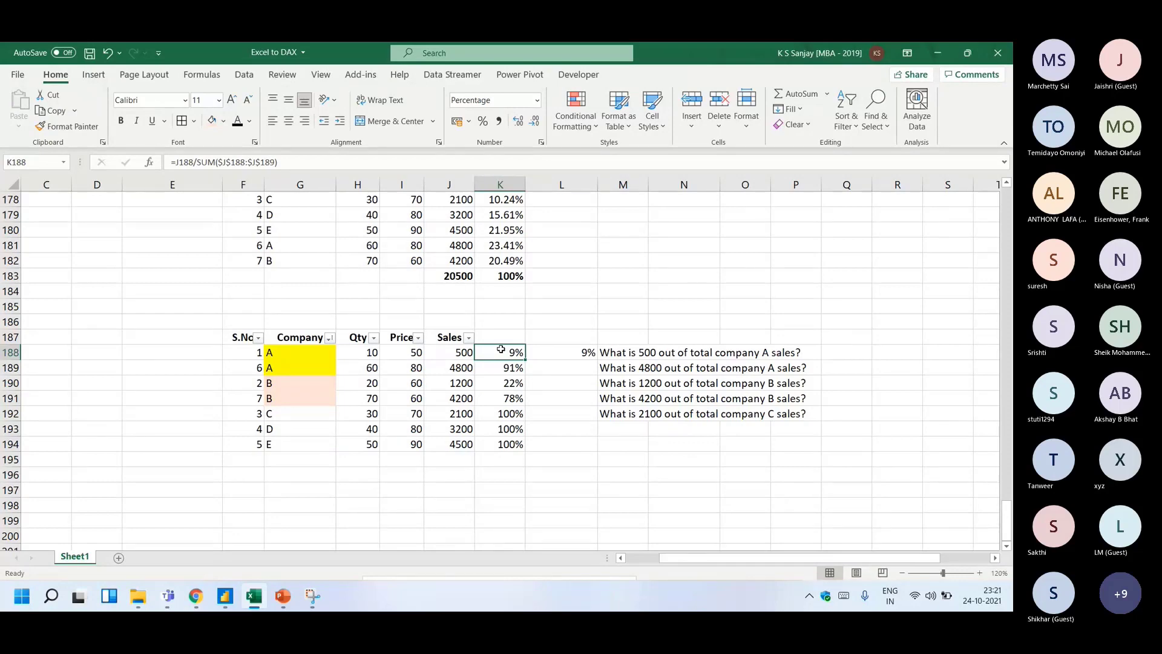
# - Examine the Sales values in J188:J194 and the formulas for the first sale's share in K188 and L188
pyautogui.hotkey('alt', 'Tab')
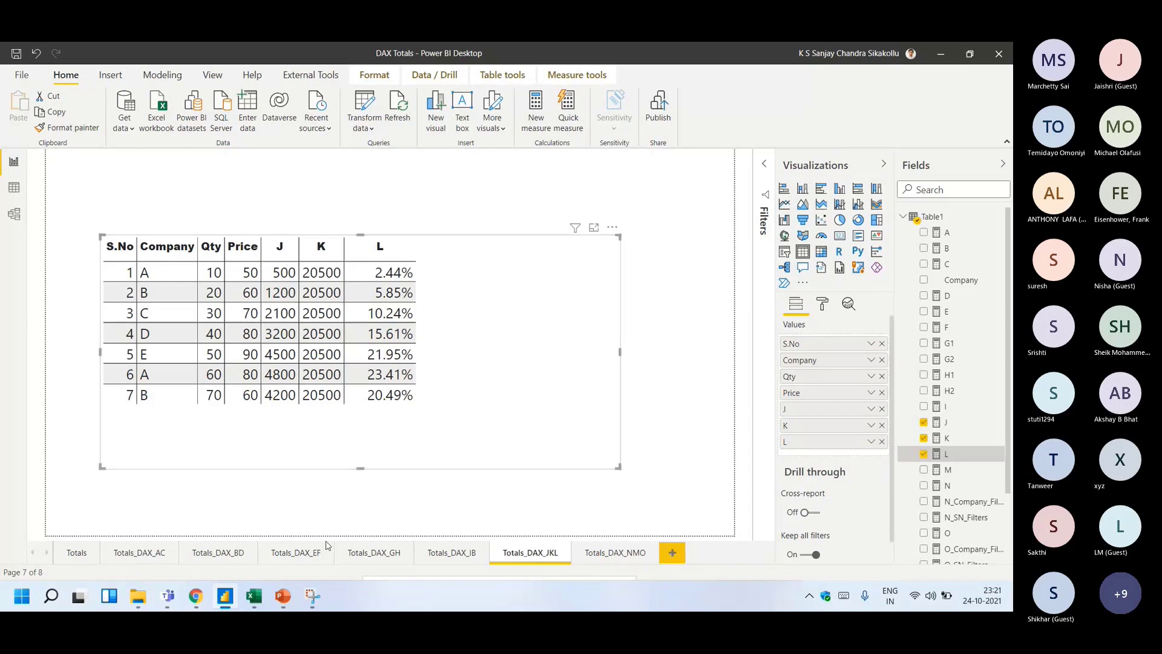
pyautogui.click(253, 596)
pyautogui.moveTo(449, 352); pyautogui.dragTo(460, 463)
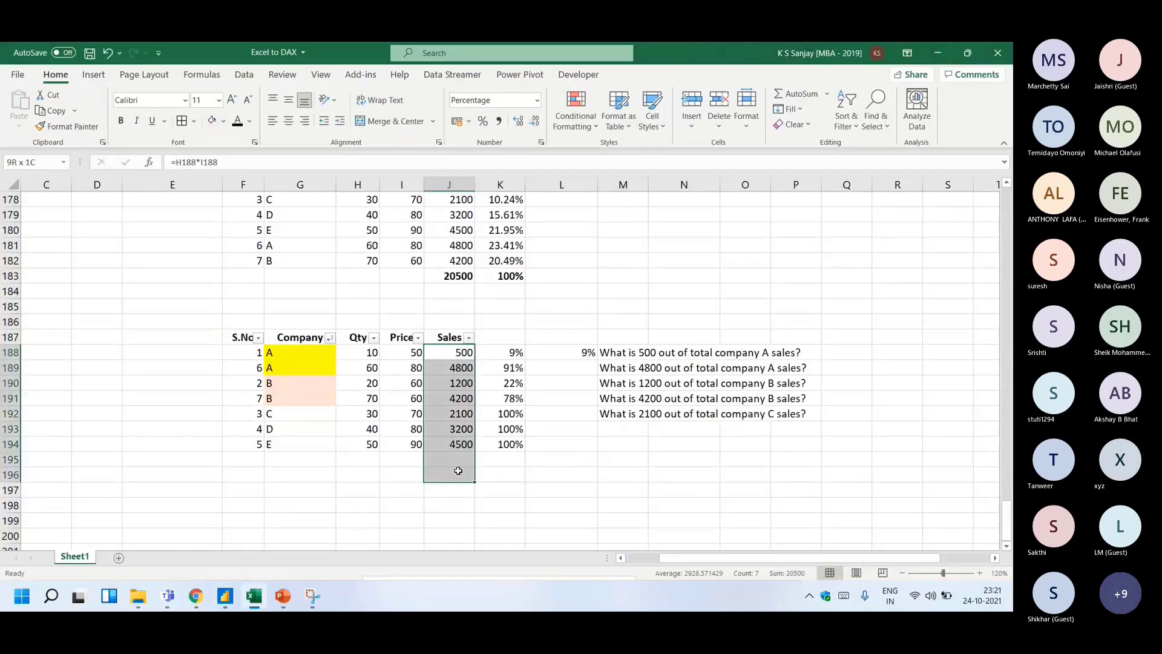
pyautogui.click(449, 352)
pyautogui.click(449, 380)
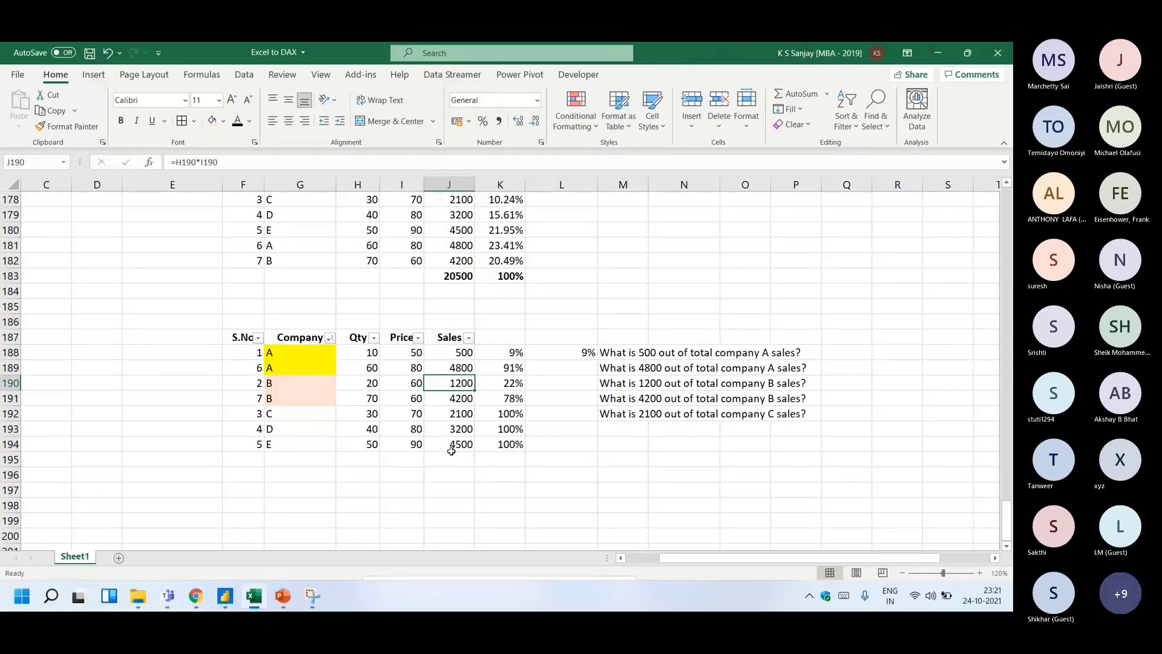
pyautogui.moveTo(449, 353); pyautogui.dragTo(454, 483)
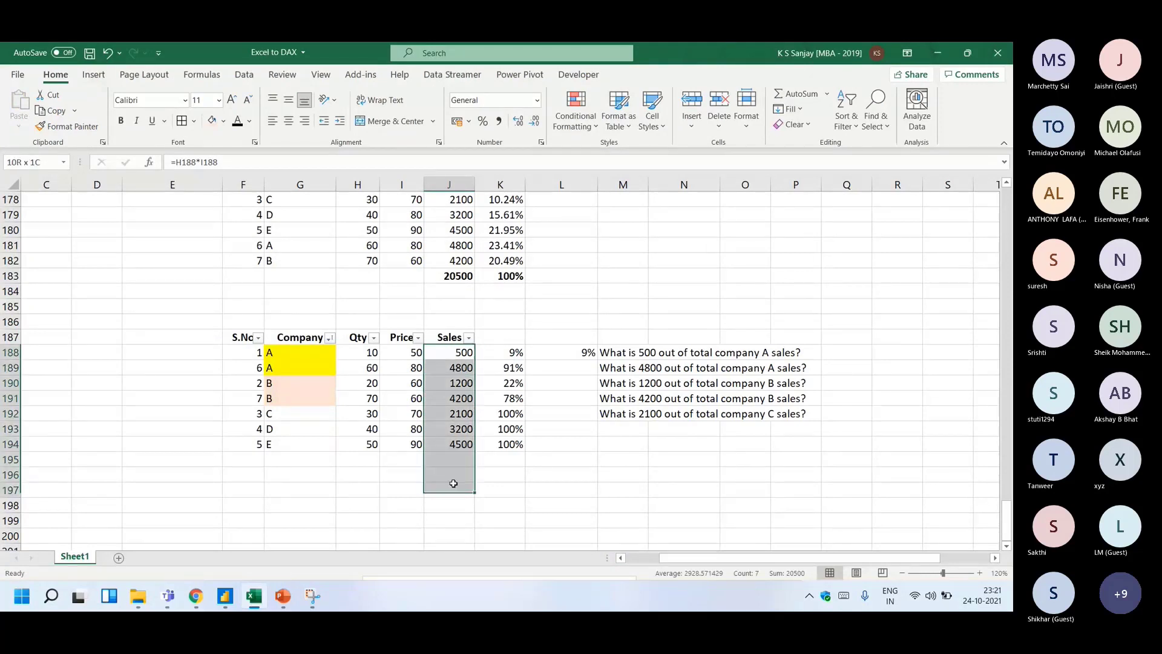
pyautogui.click(500, 352)
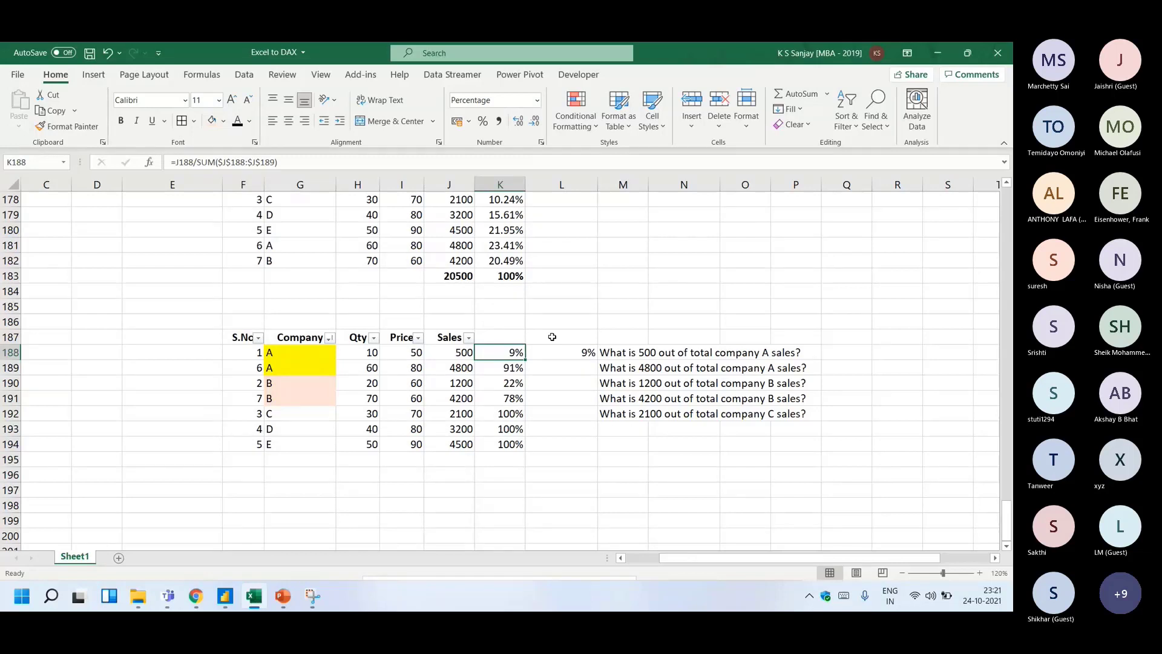
pyautogui.click(551, 350)
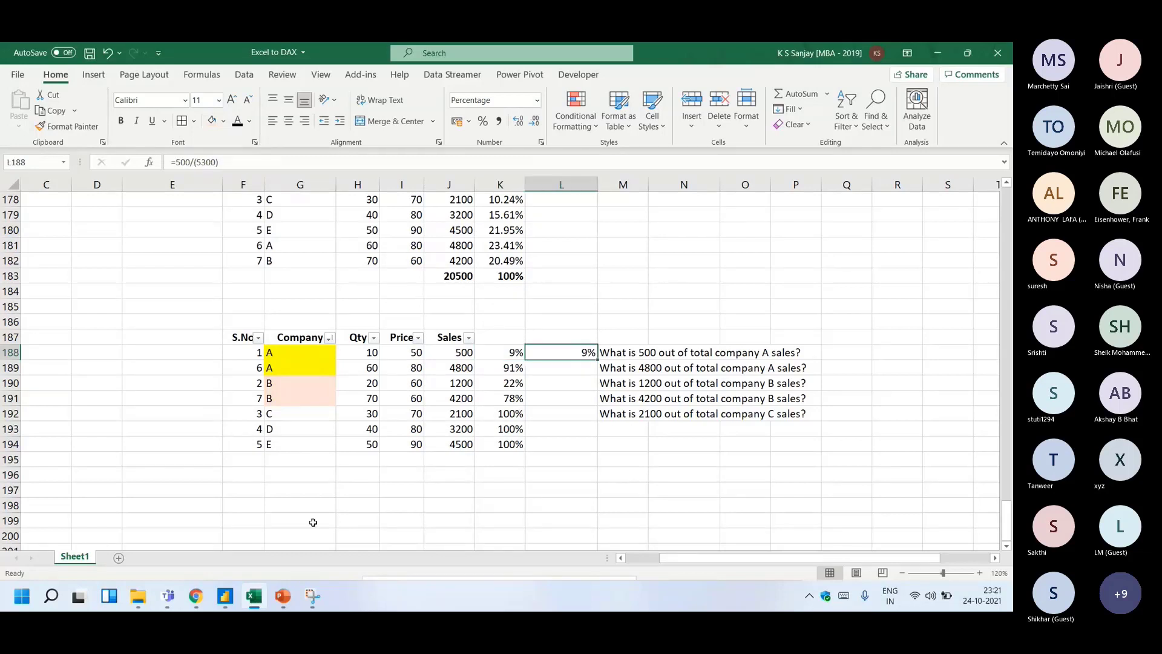
# - Switch to Power BI Desktop, go to the Totals_DAX_NMO page and add measures N and M to the table
pyautogui.hotkey('alt', 'Tab')
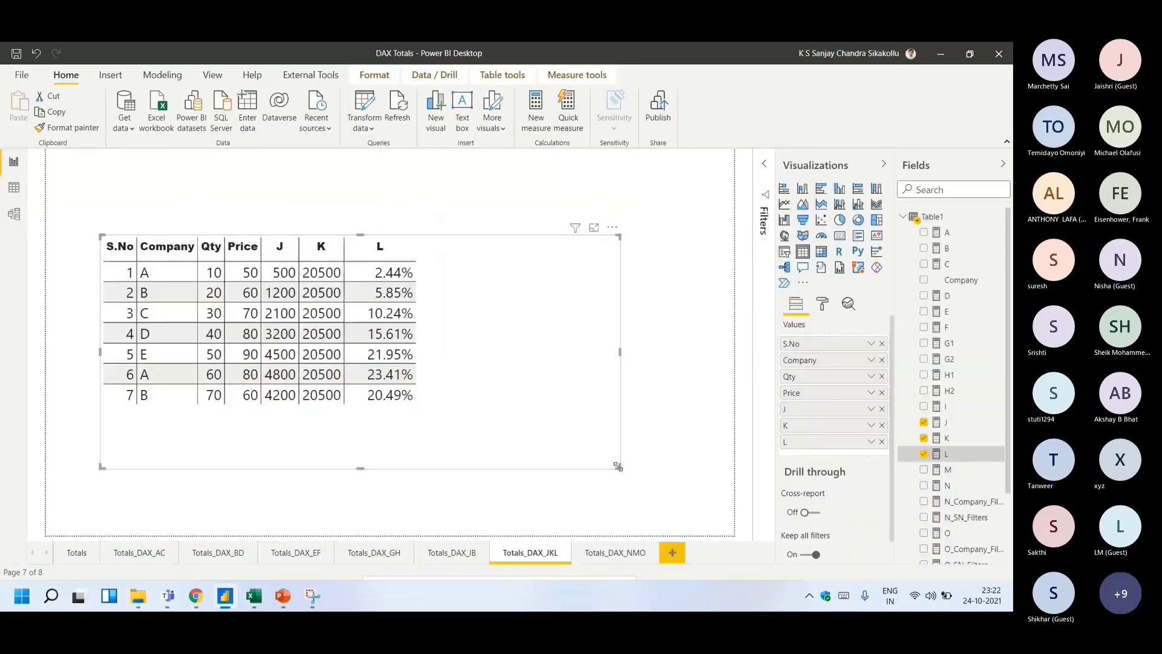
pyautogui.click(610, 554)
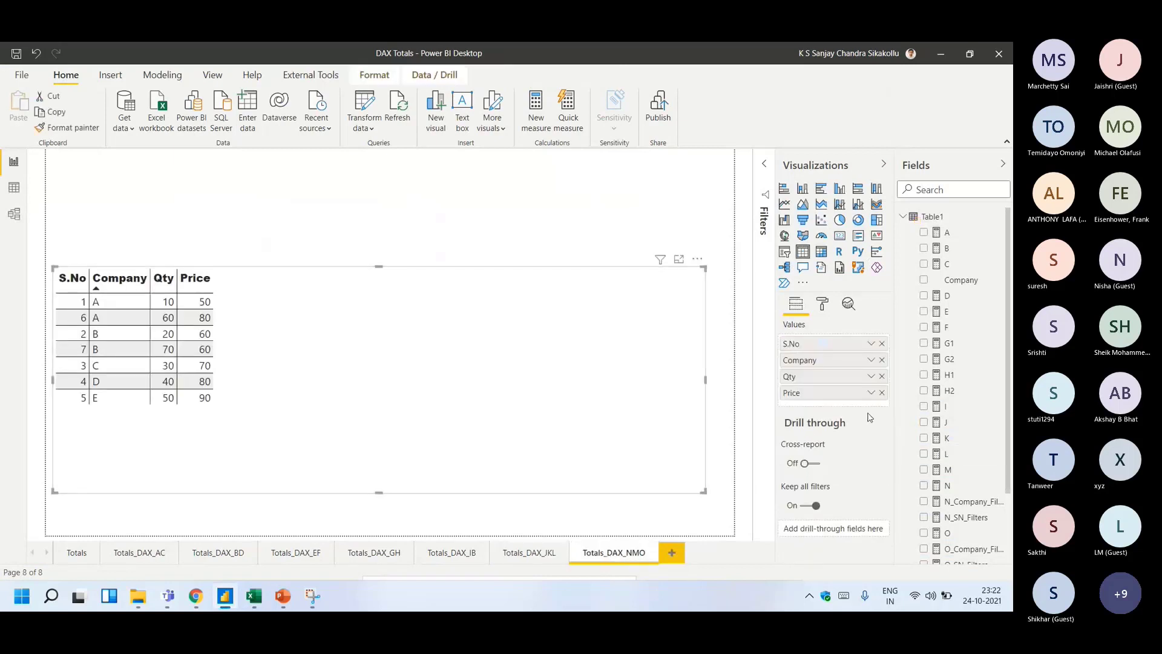
pyautogui.click(924, 485)
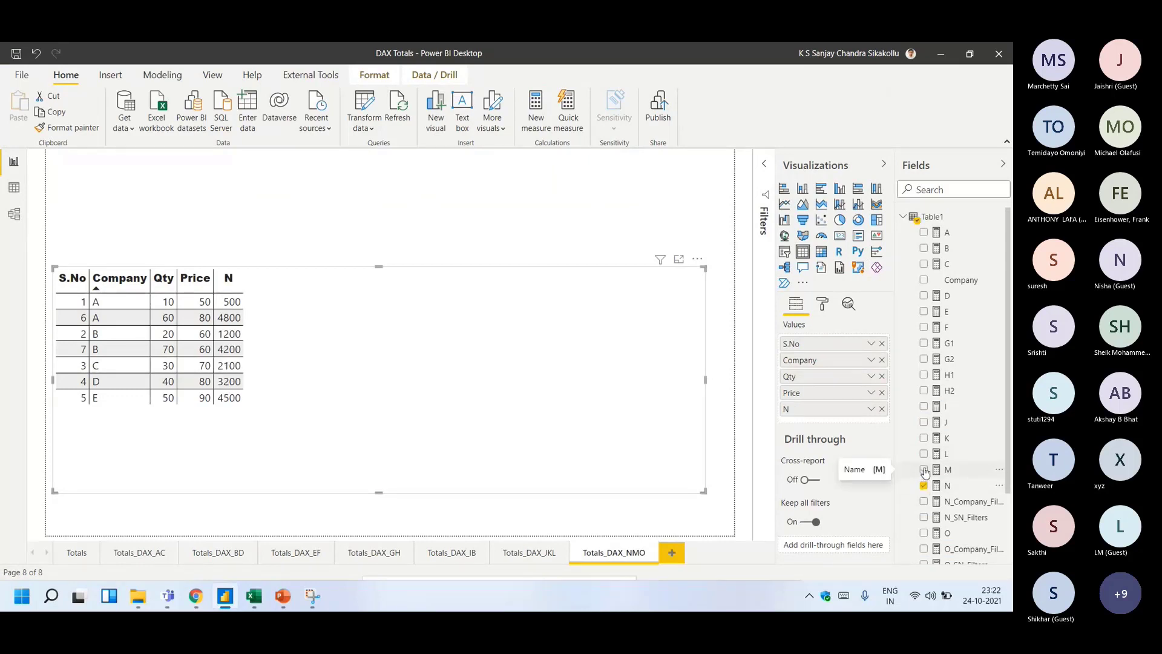
pyautogui.click(924, 471)
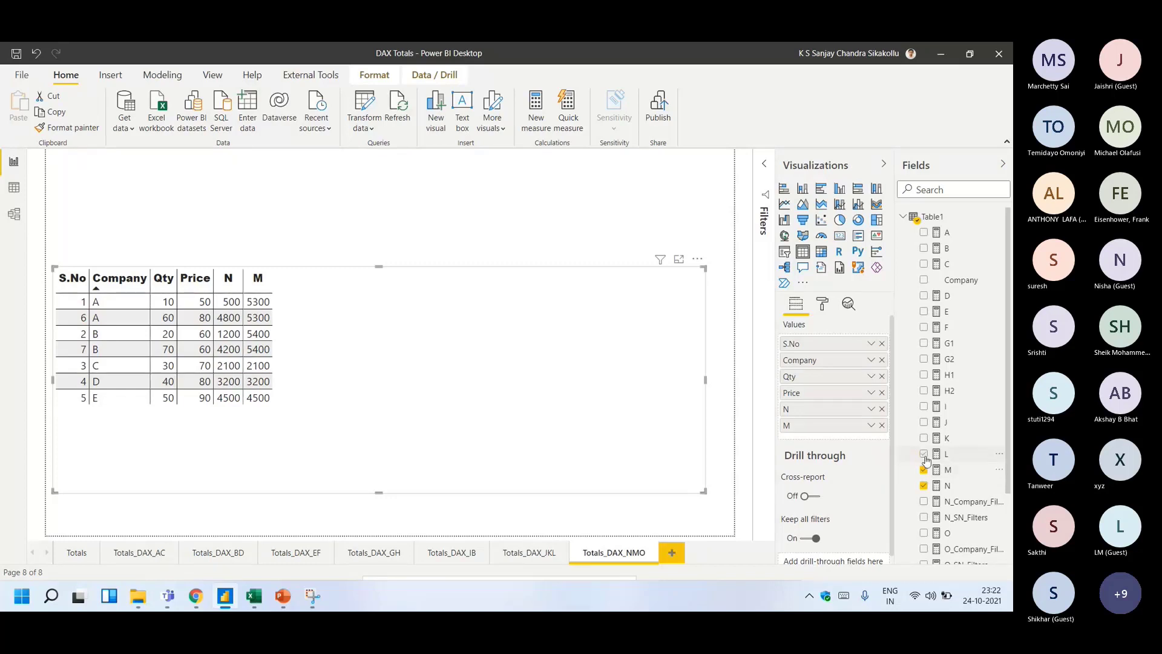
# - Add measure L to the table and replace it with measure O
pyautogui.click(924, 454)
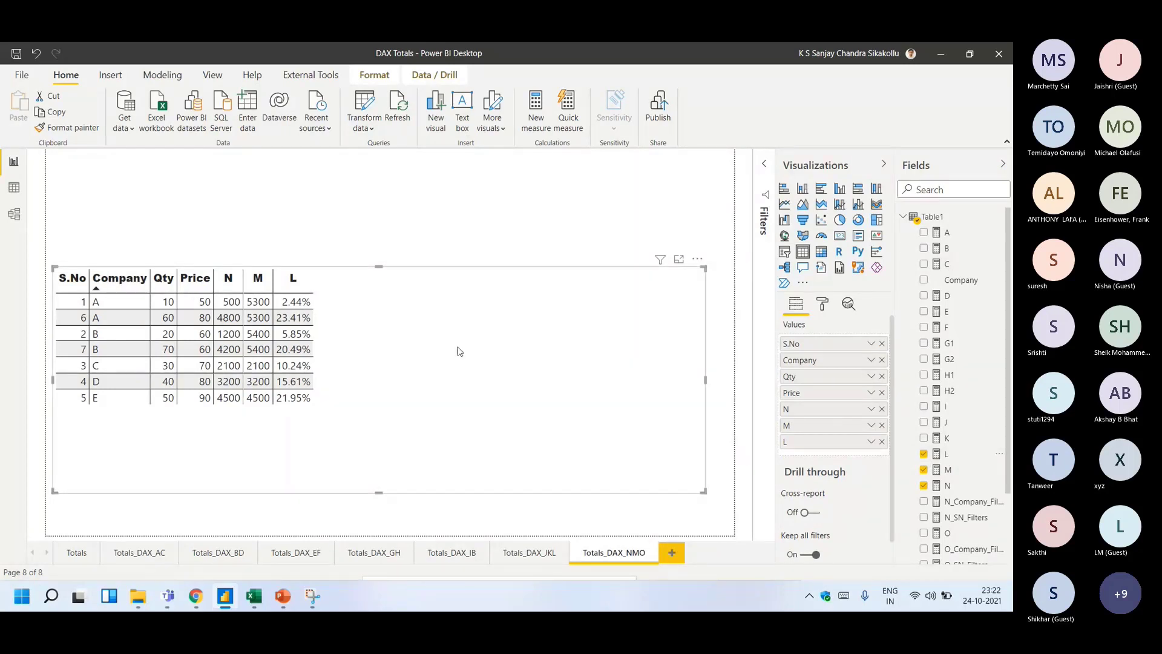
pyautogui.click(944, 458)
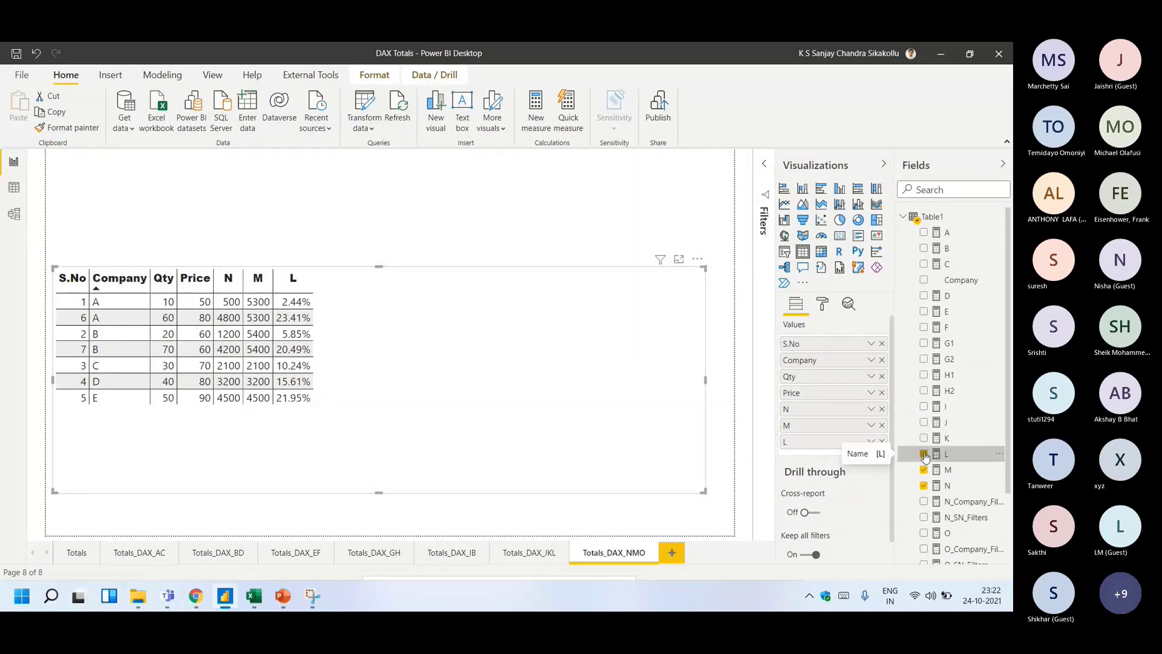
pyautogui.click(924, 532)
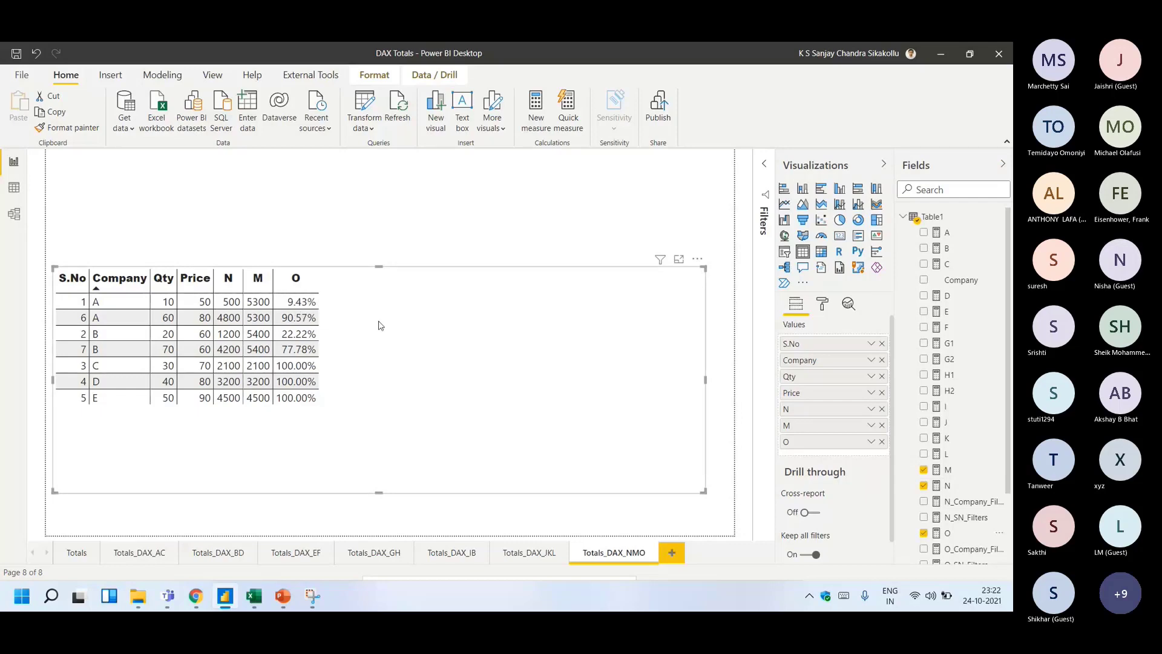
# - Set the percentage format of measure O to 0 decimal places and close its formula
pyautogui.click(956, 534)
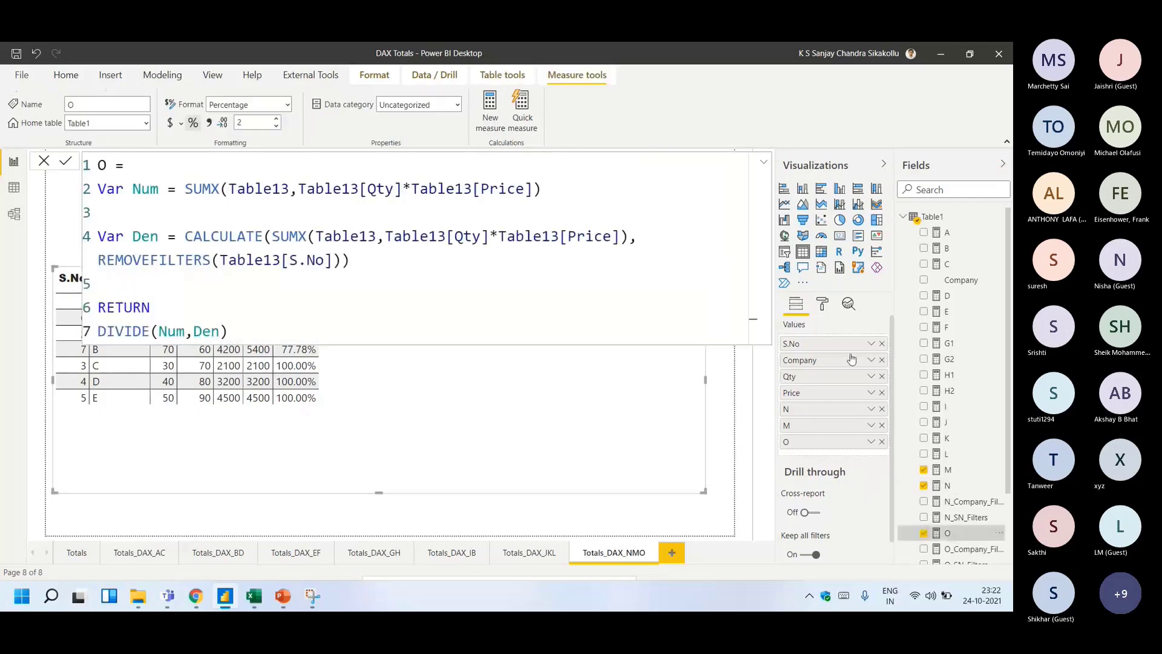
pyautogui.click(822, 304)
pyautogui.doubleClick(438, 56)
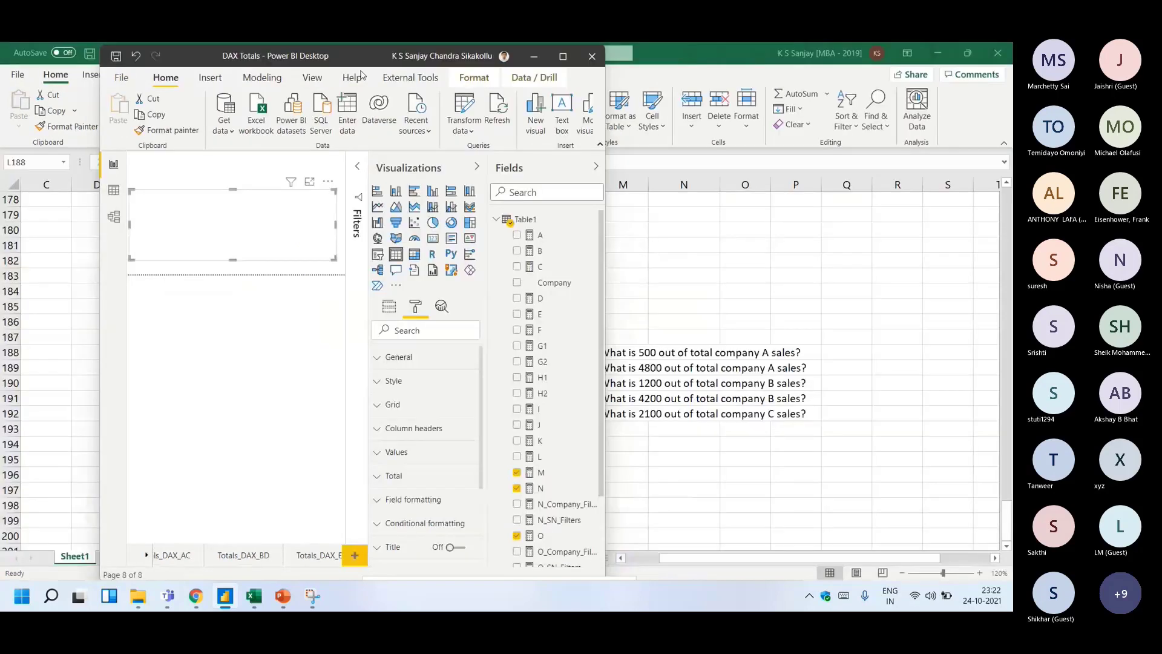
pyautogui.click(562, 56)
pyautogui.click(434, 75)
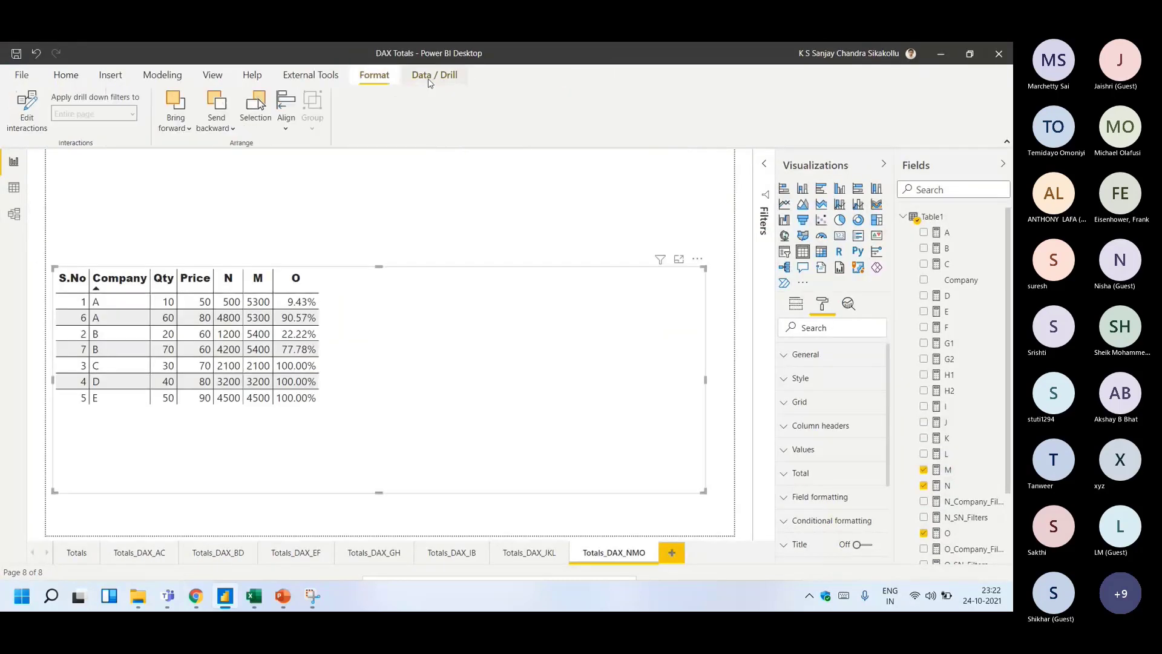
pyautogui.click(948, 532)
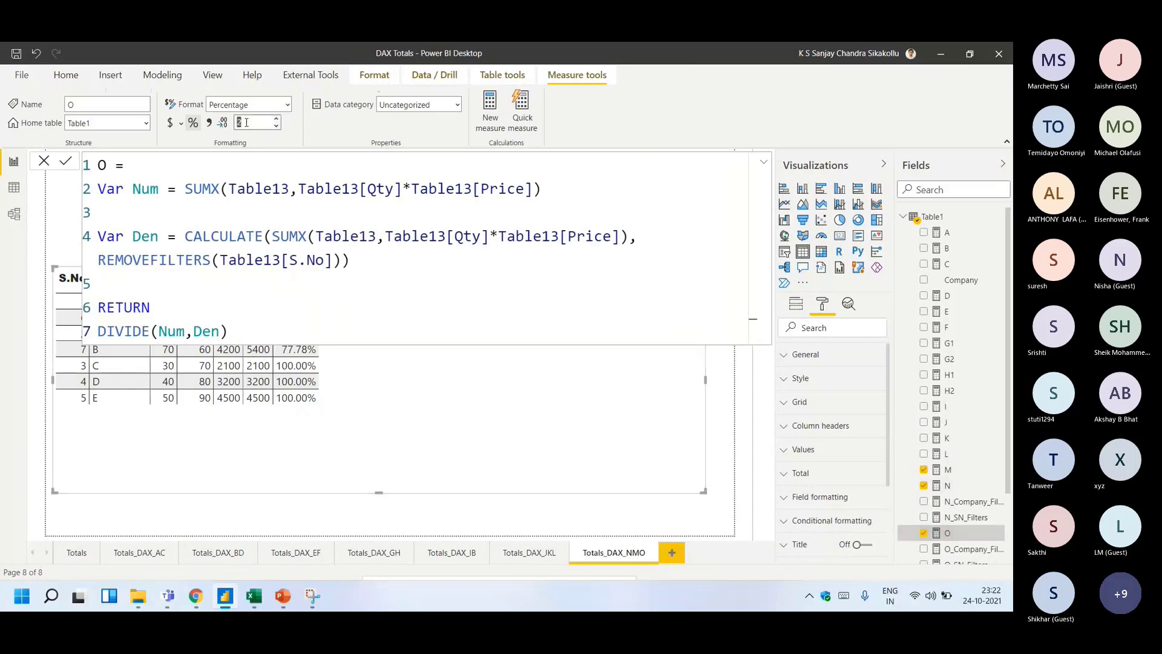
pyautogui.write('0')
pyautogui.press('Return')
pyautogui.click(44, 160)
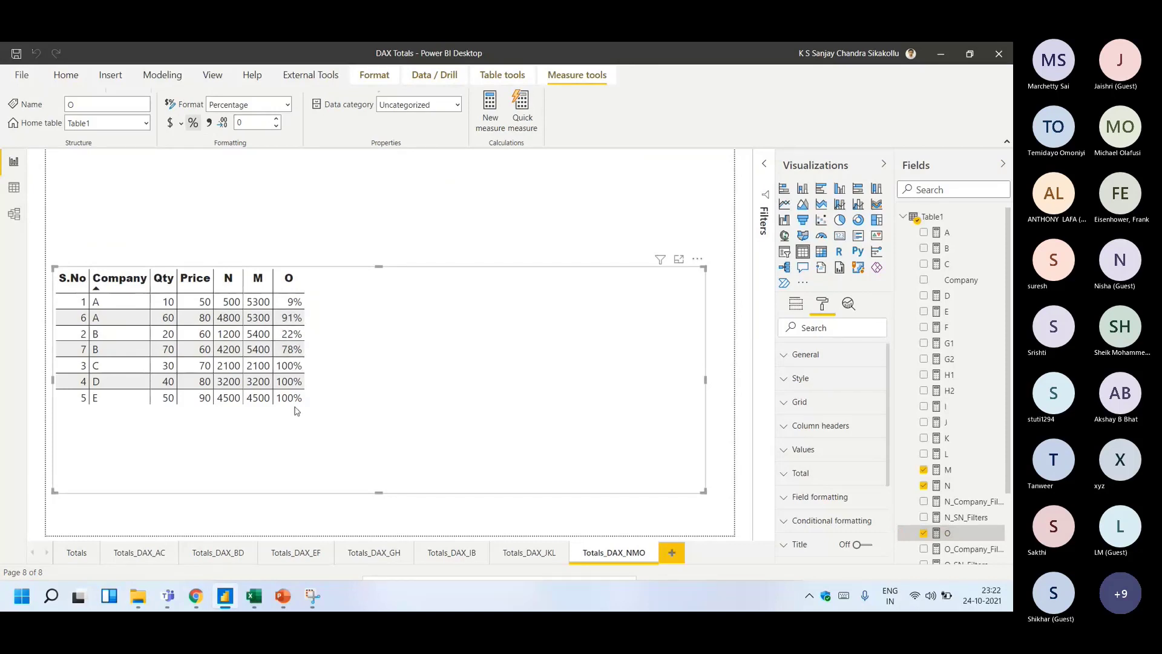
# - Review the REMOVEFILTERS(Table13[S.No]) argument in the denominator of measure O
pyautogui.click(948, 533)
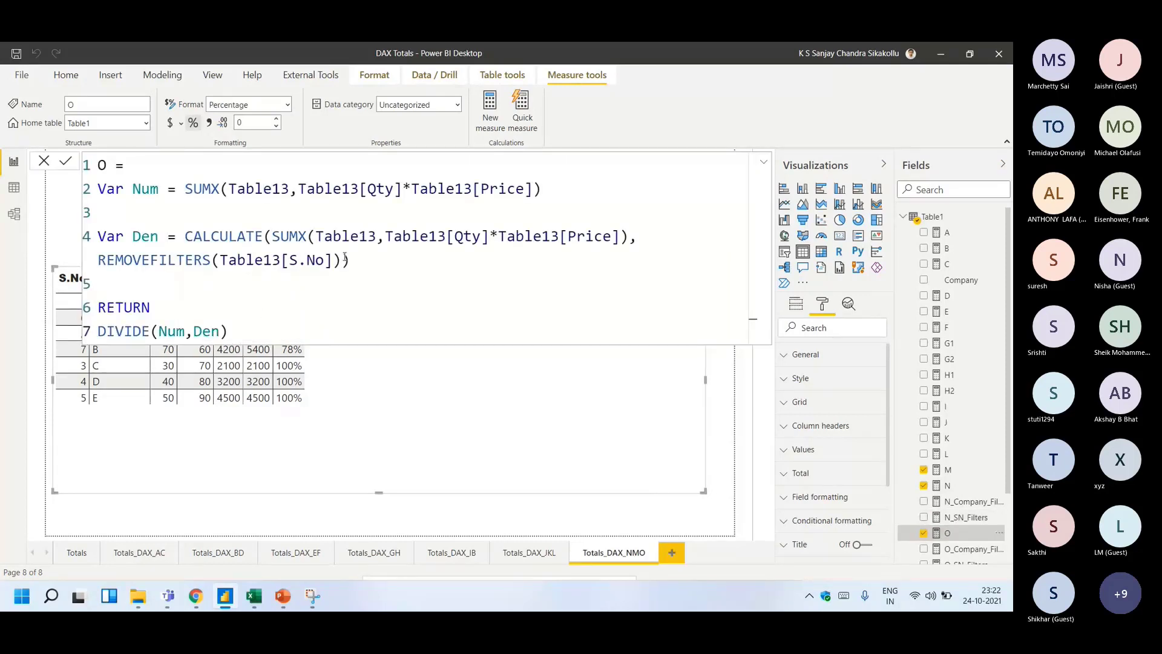
pyautogui.moveTo(346, 259); pyautogui.dragTo(94, 253)
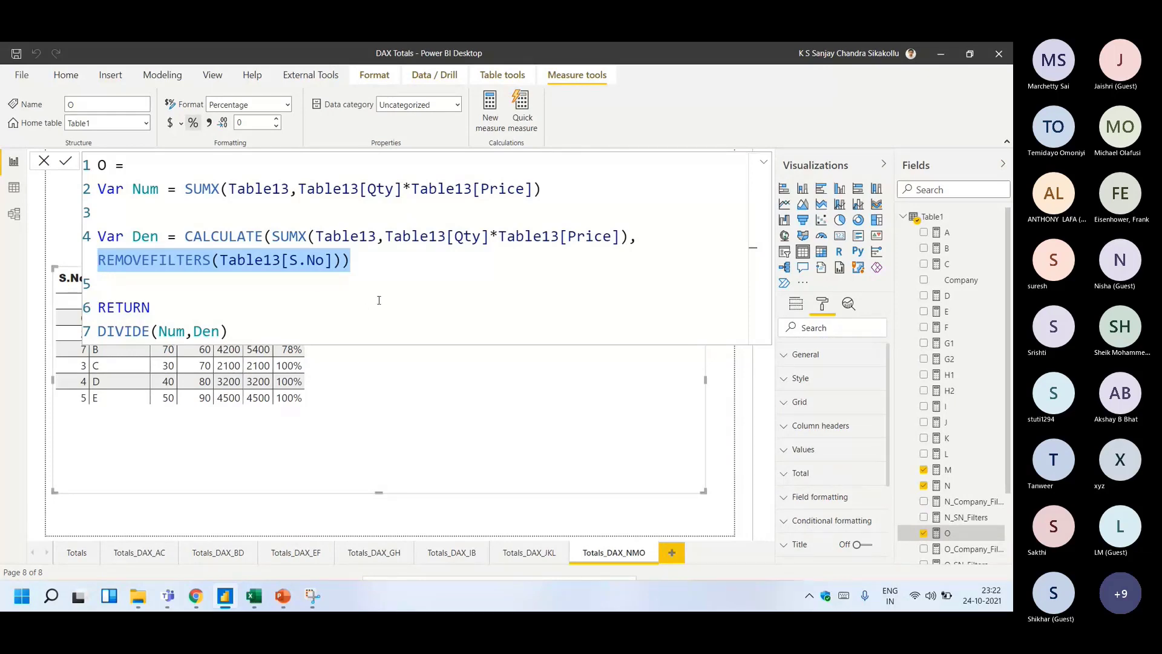
# - Switch to Excel and copy the company sales table F187:J194 to a new location starting at F199
pyautogui.click(263, 592)
pyautogui.moveTo(243, 337); pyautogui.dragTo(450, 451)
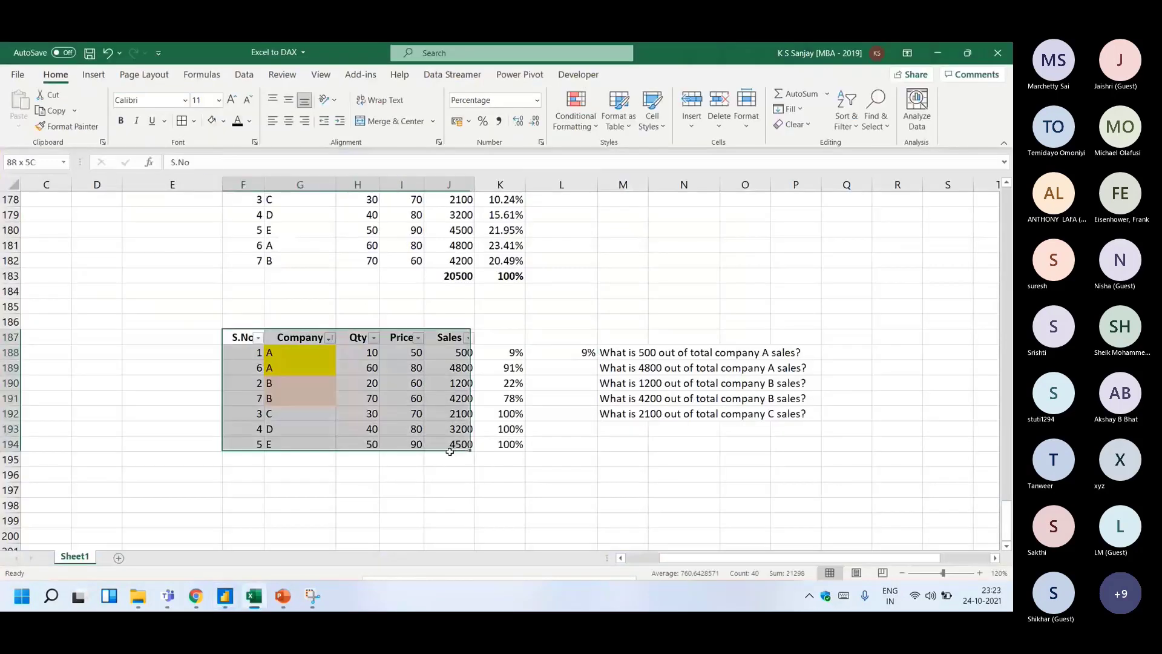
pyautogui.hotkey('ctrl', 'c')
pyautogui.scroll(-5, 383, 402)
pyautogui.click(237, 313)
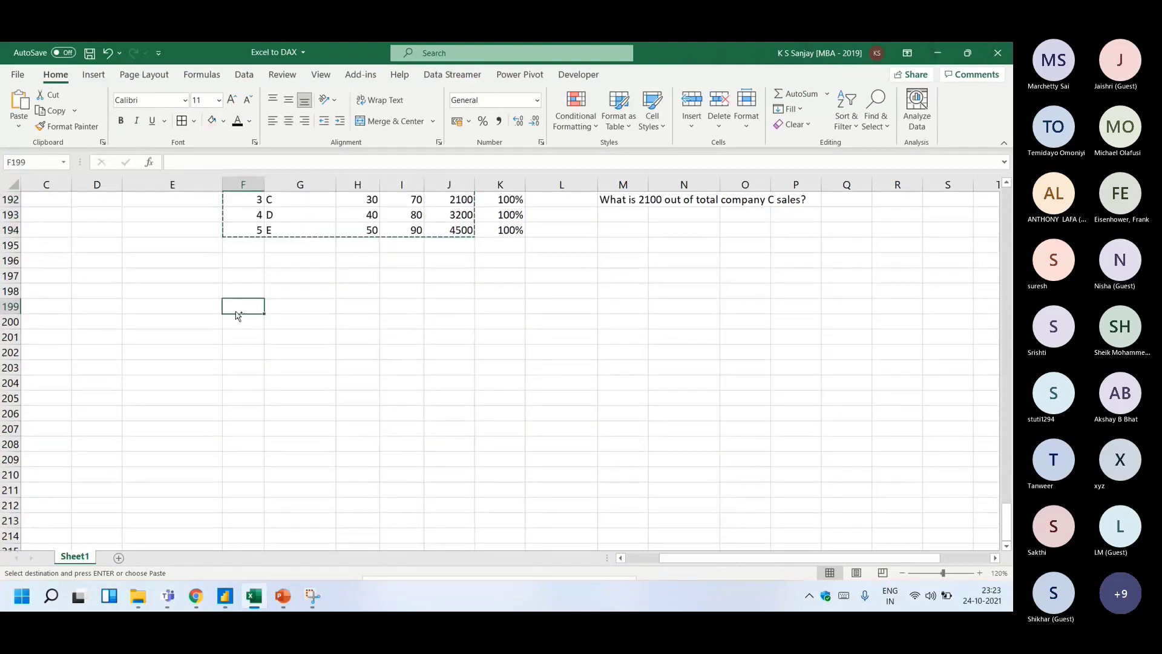
pyautogui.hotkey('ctrl', 'v')
# - Enter each row's company total in K200:K206: 5300, 5300, 5400, 5400, 2100, 3200 and 4500
pyautogui.click(500, 321)
pyautogui.scroll(2, 492, 321)
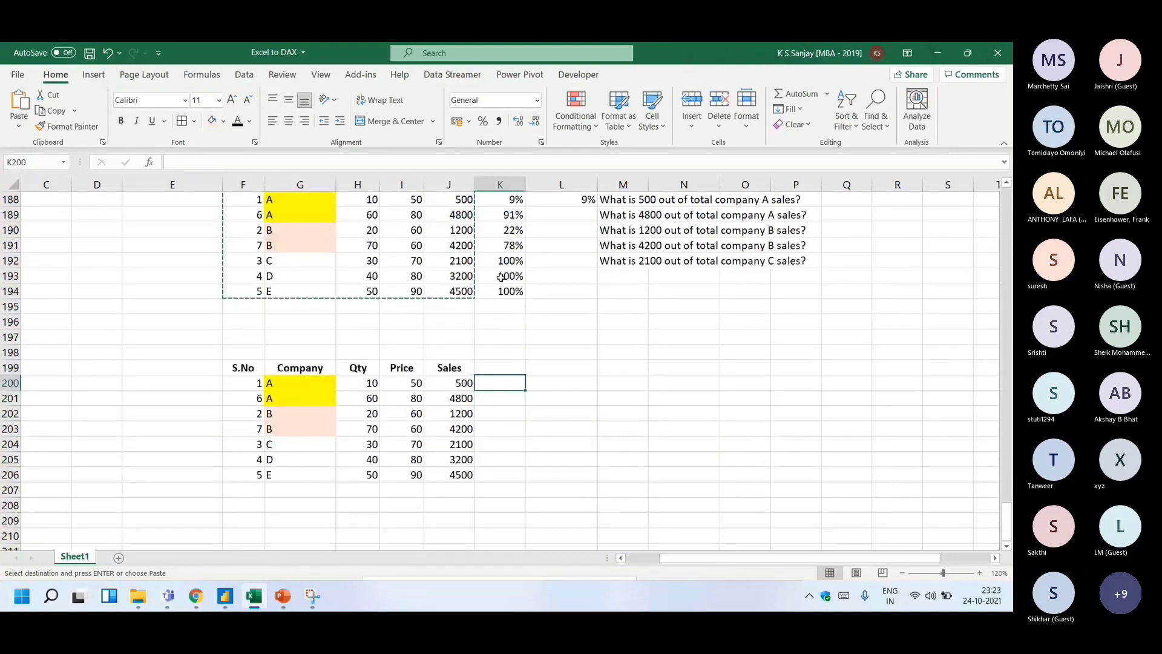
pyautogui.scroll(1, 501, 217)
pyautogui.write('5300')
pyautogui.press('Return')
pyautogui.write('5300')
pyautogui.press('Return')
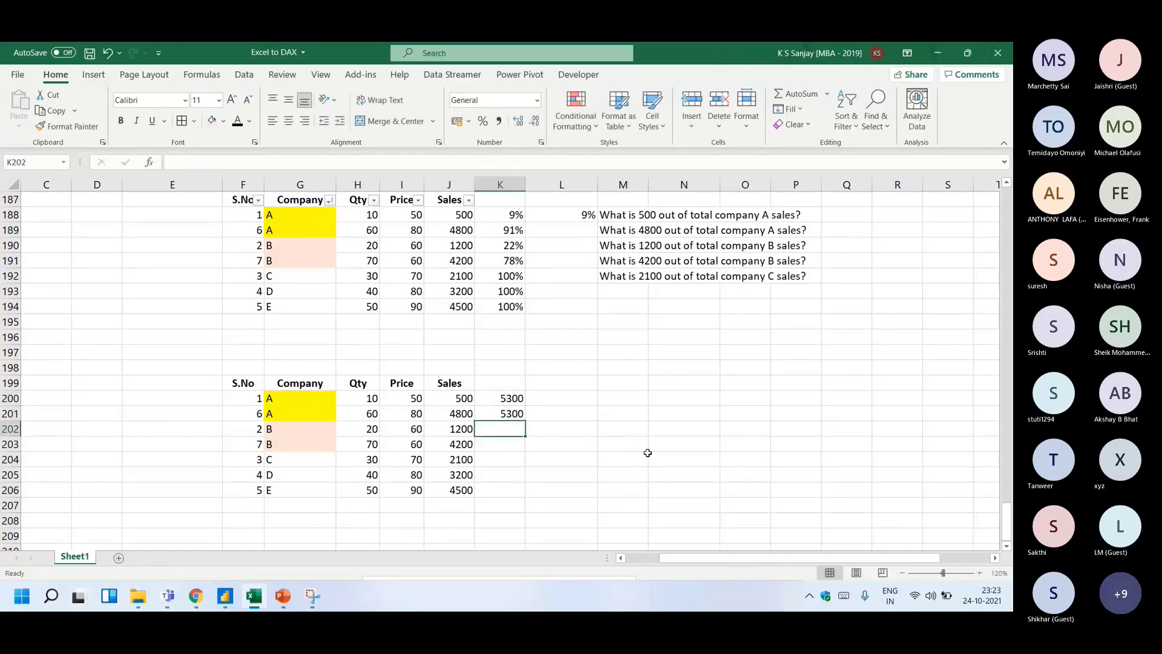
pyautogui.write('5400')
pyautogui.press('Return')
pyautogui.write('5400')
pyautogui.press('Return')
pyautogui.write('2100')
pyautogui.press('Return')
pyautogui.write('3200')
pyautogui.press('Return')
pyautogui.write('4500')
pyautogui.press('Return')
# - Fill company A's totals in K200:K201 with light orange and company B's totals in K202:K203 with light blue
pyautogui.moveTo(456, 397); pyautogui.dragTo(504, 413)
pyautogui.click(504, 397)
pyautogui.click(212, 121)
pyautogui.press('Down')
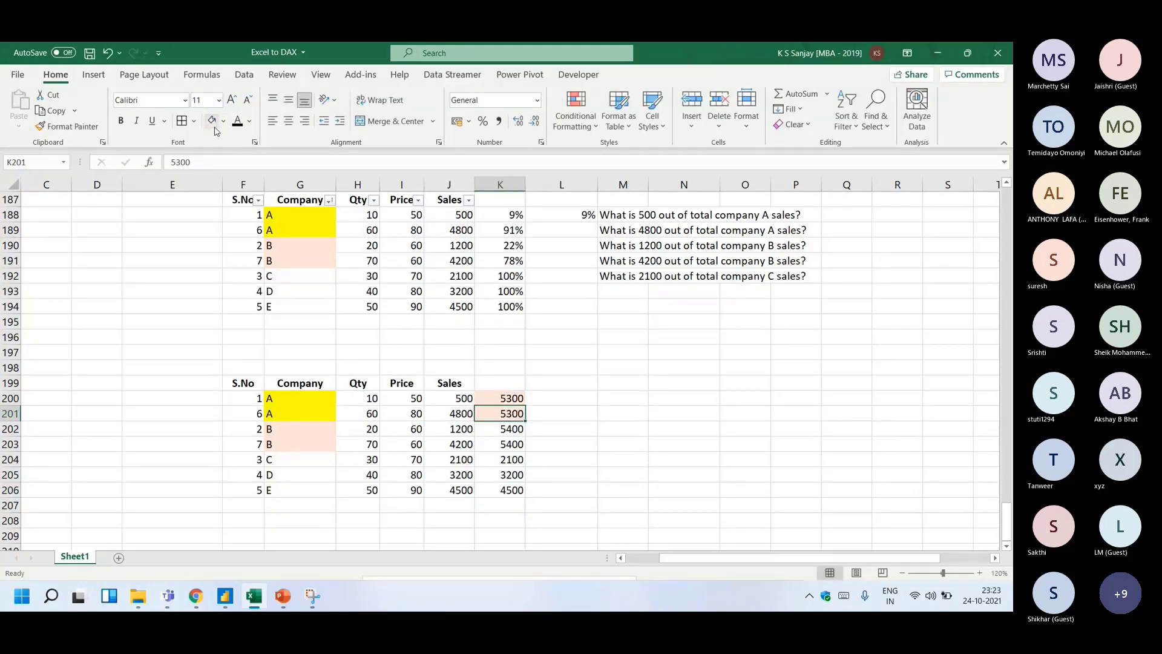
pyautogui.press('Down')
pyautogui.hotkey('shift', 'Down')
pyautogui.click(223, 121)
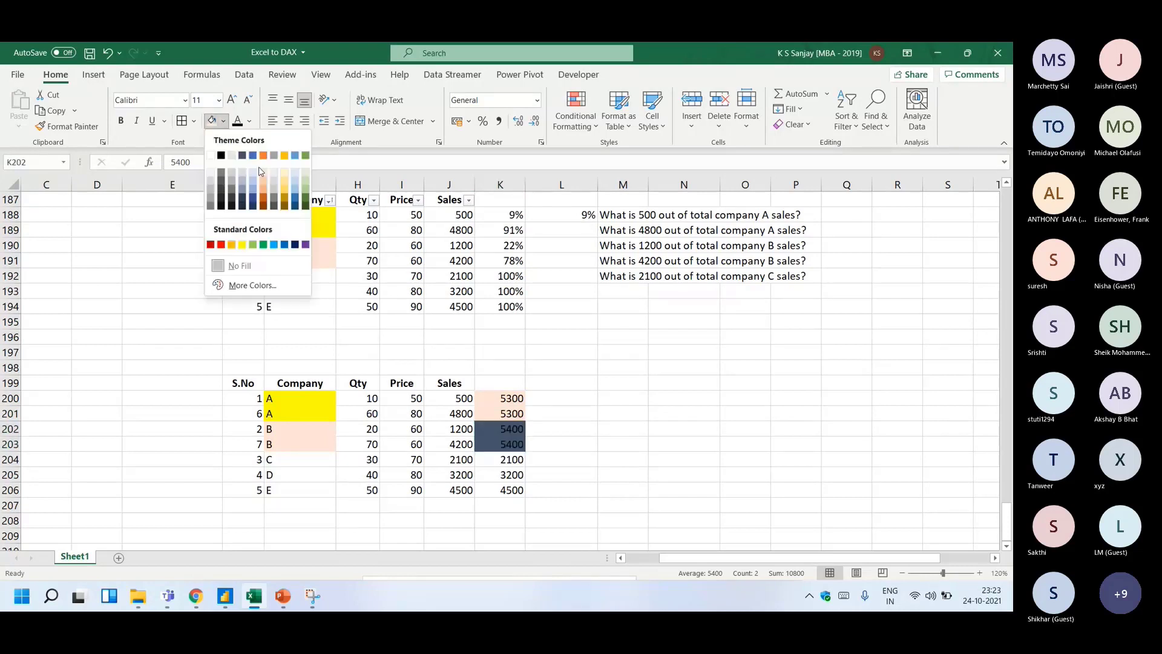
pyautogui.click(260, 171)
# - Calculate the first sale's share of its company total in L200 with =J200/K200
pyautogui.press('Right')
pyautogui.press('Up')
pyautogui.press('Up')
pyautogui.write('=')
pyautogui.press('Left')
pyautogui.press('Left')
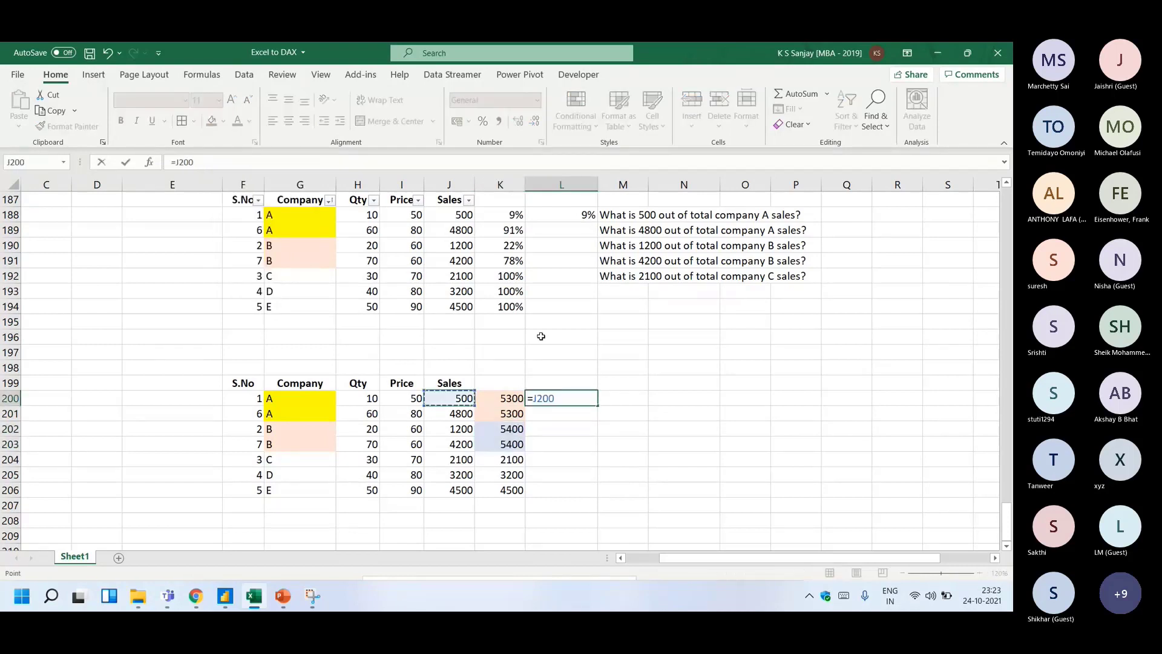
pyautogui.write('/')
pyautogui.press('Left')
pyautogui.hotkey('ctrl', 'Return')
# - Copy the share formula from L200 down to L206 and format the shares as percentages
pyautogui.hotkey('ctrl', 'c')
pyautogui.hotkey('shift', 'Down')
pyautogui.hotkey('shift', 'Down')
pyautogui.hotkey('shift', 'Down')
pyautogui.hotkey('shift', 'Down')
pyautogui.hotkey('shift', 'Down')
pyautogui.hotkey('shift', 'Down')
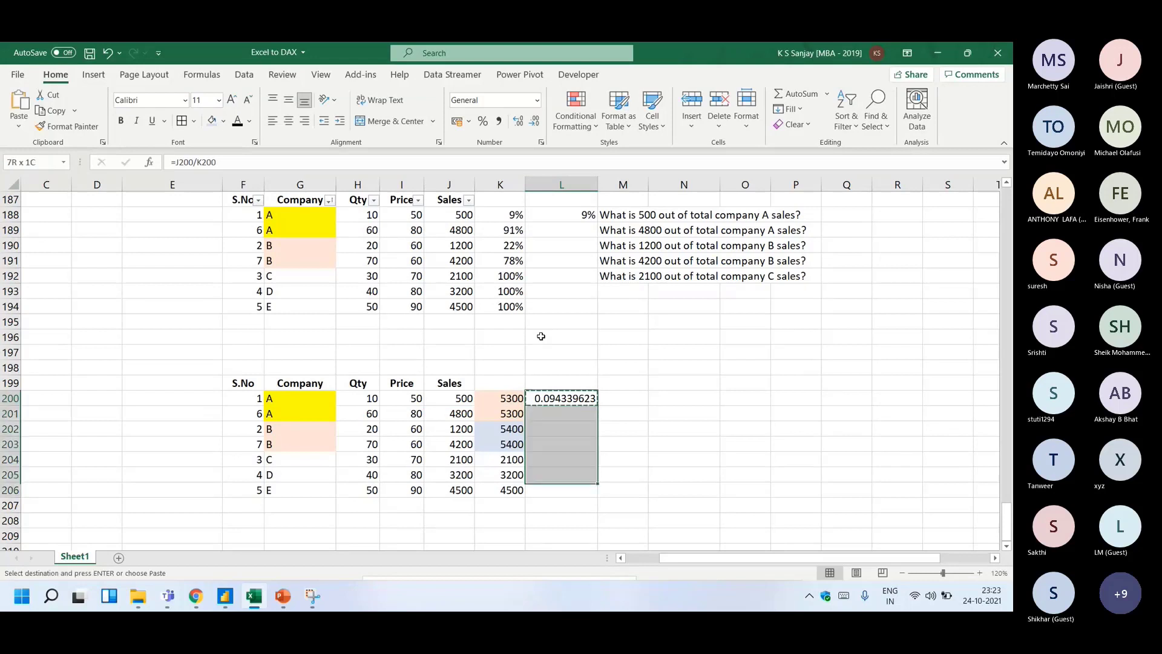
pyautogui.hotkey('ctrl', 'v')
pyautogui.hotkey('ctrl', 'shift', '5')
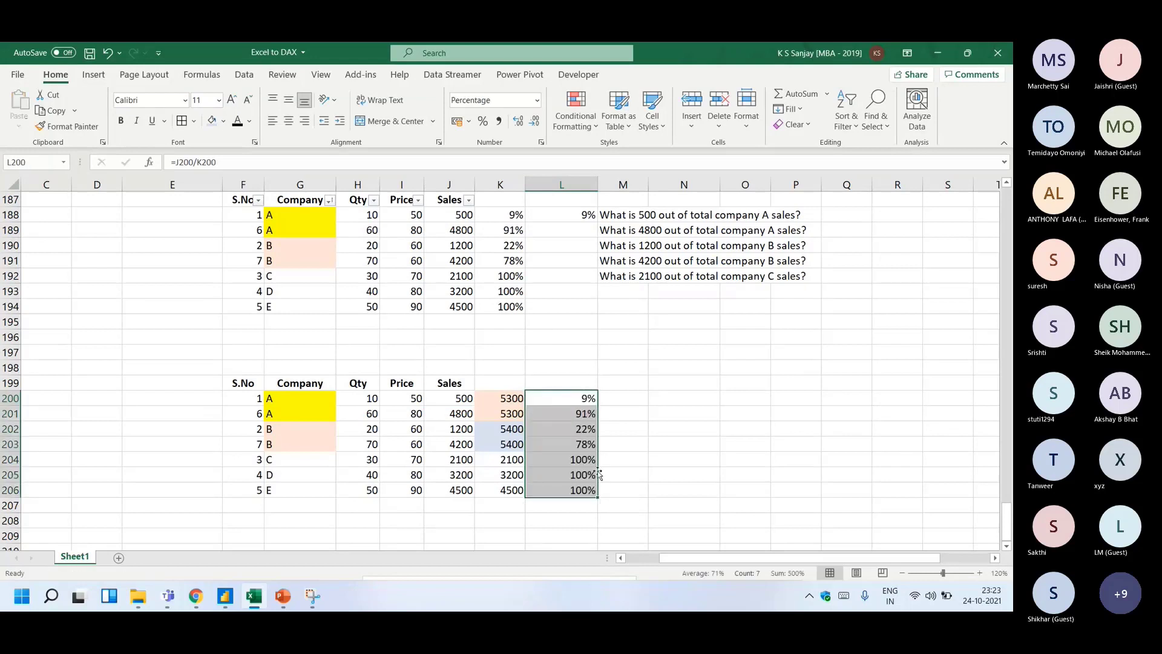
# - Compare the earlier shares in K188:K194 with the new company totals in K200:K206 and examine the S.No column
pyautogui.moveTo(498, 214); pyautogui.dragTo(500, 306)
pyautogui.moveTo(500, 399); pyautogui.dragTo(509, 489)
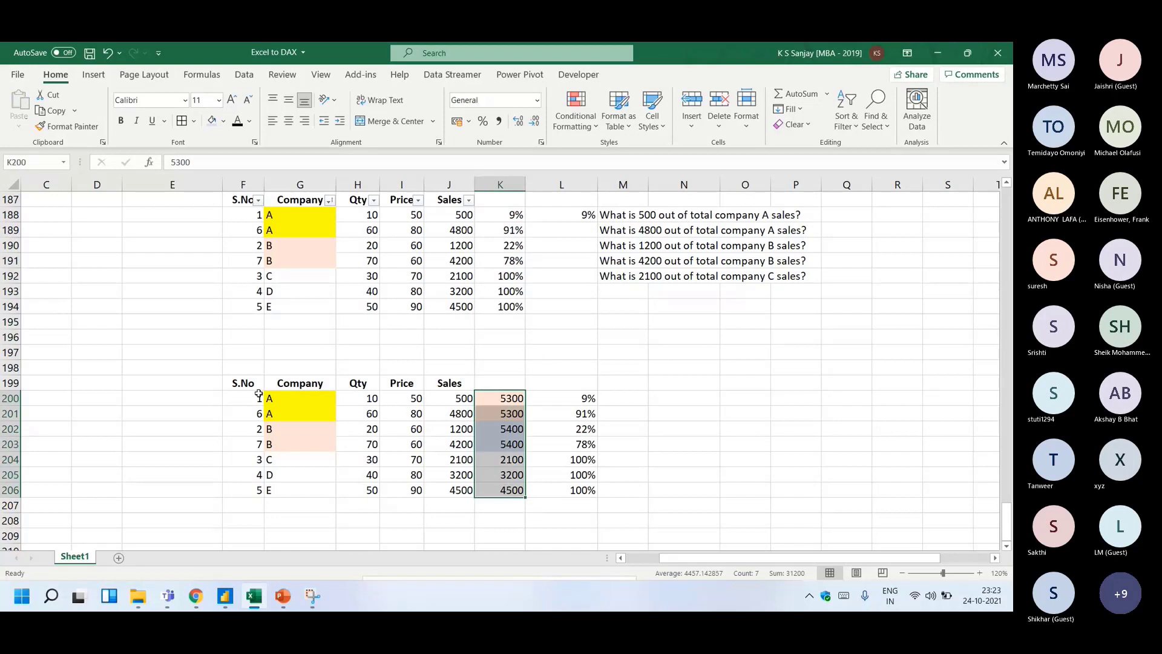
pyautogui.moveTo(251, 400); pyautogui.dragTo(248, 484)
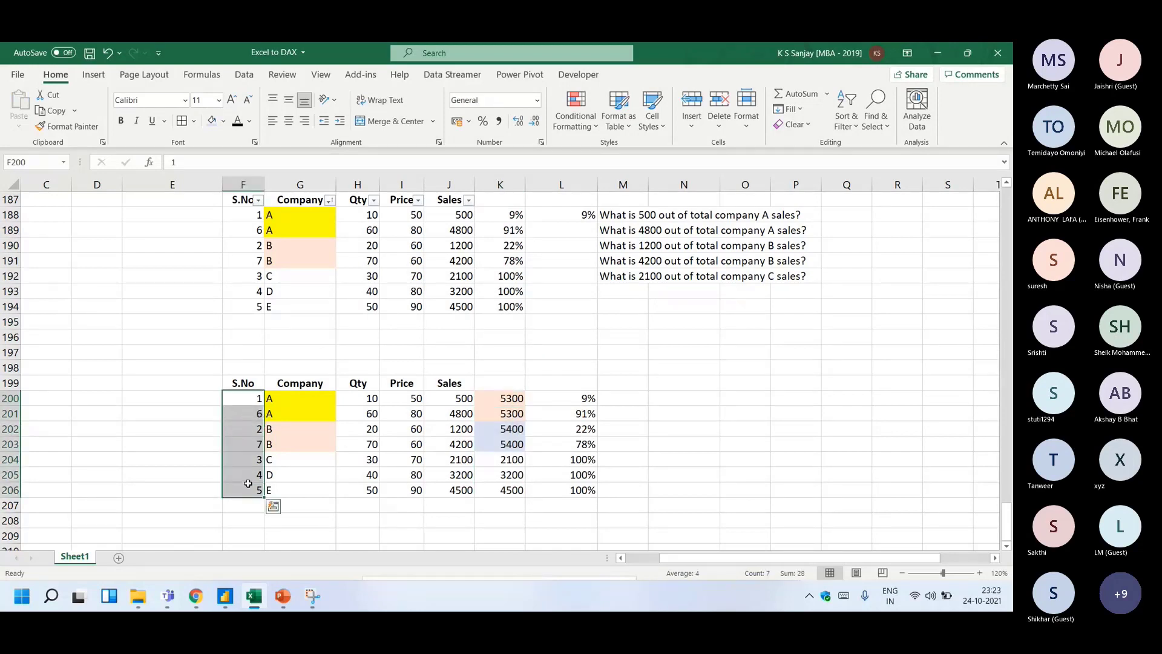
pyautogui.moveTo(244, 383); pyautogui.dragTo(256, 487)
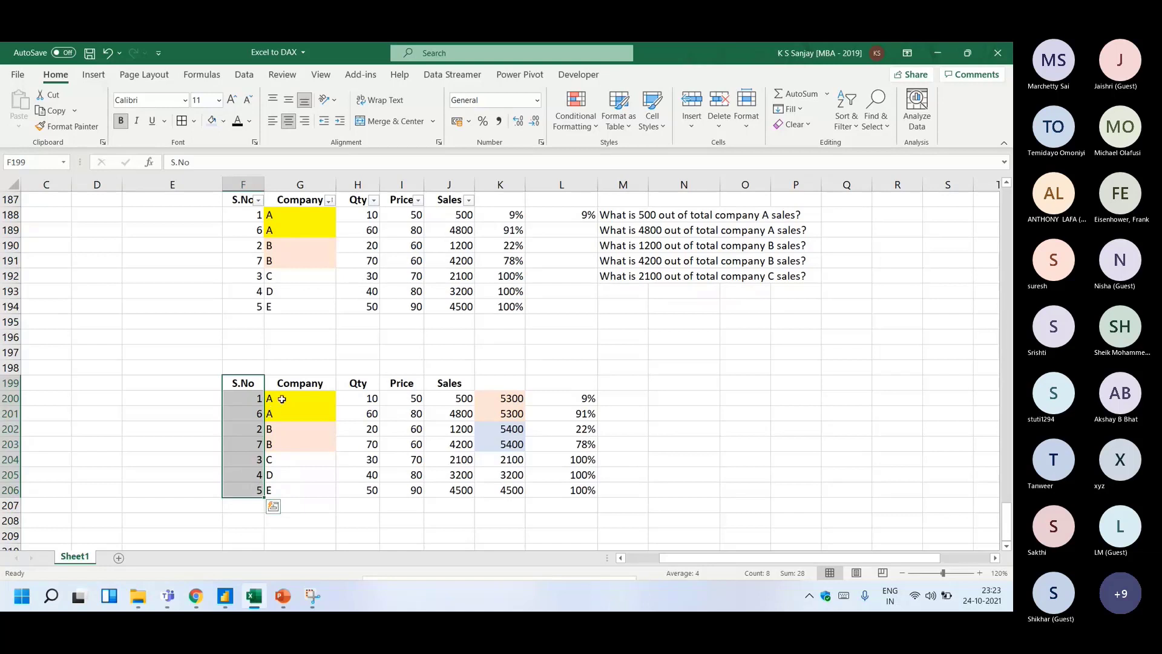
# - Enter the note SUMX(Qty x Price) in cell M197 beside the lower sales table
pyautogui.click(618, 352)
pyautogui.write('SUM(')
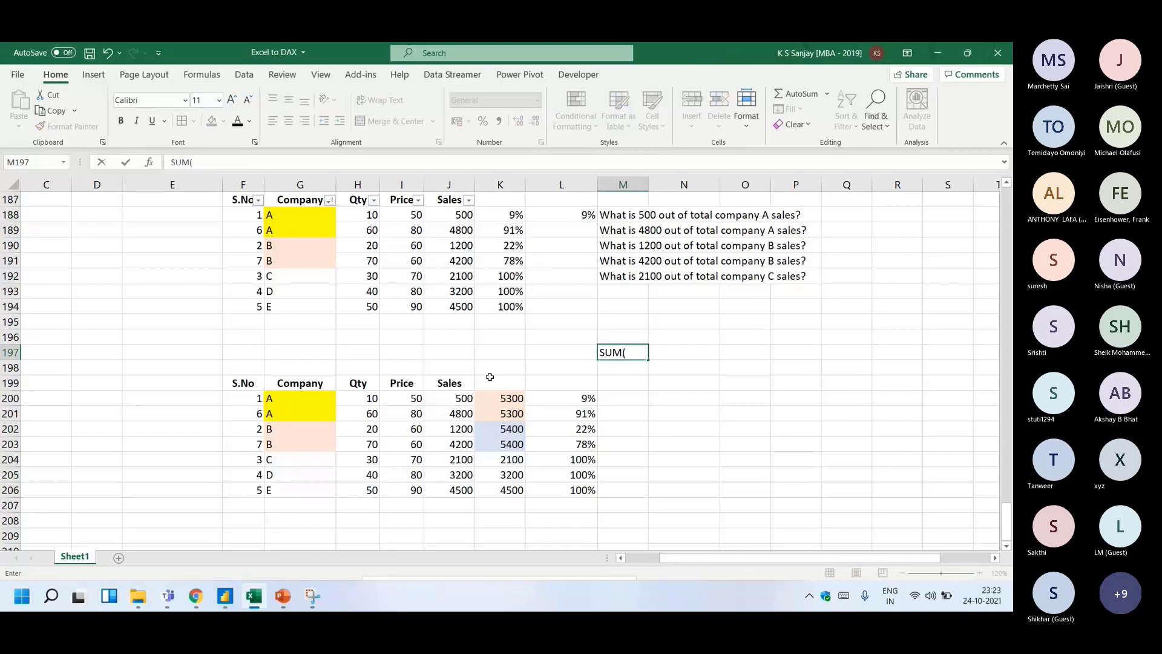
pyautogui.press('BackSpace')
pyautogui.write('X(Qty x Price)')
pyautogui.press('Return')
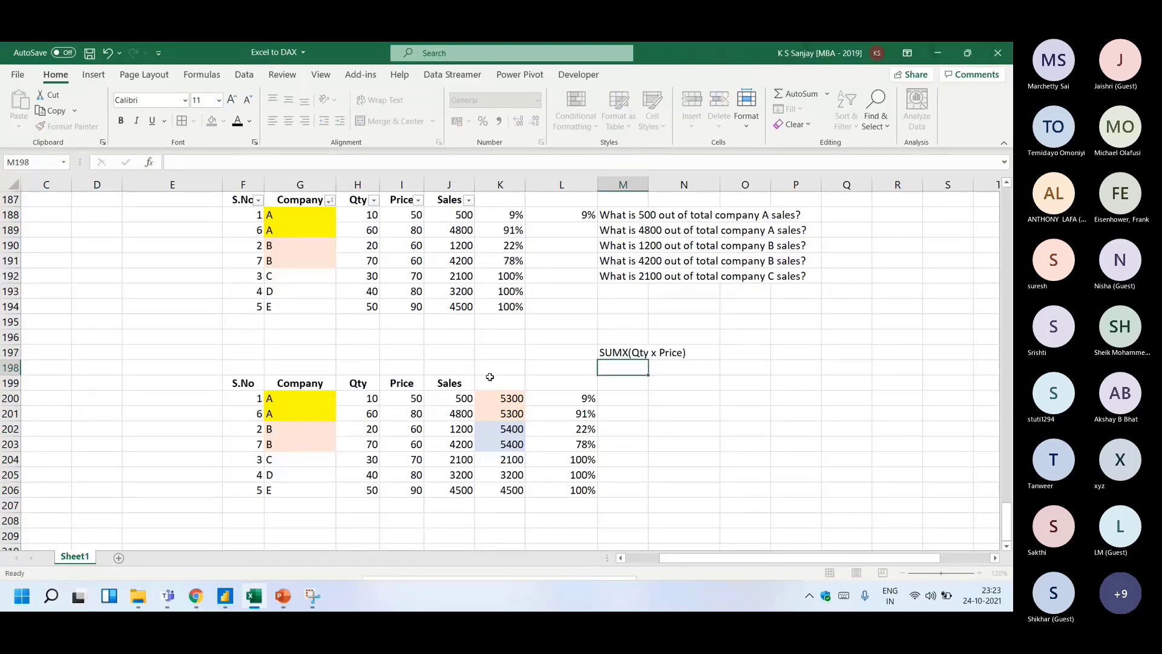
pyautogui.press('Up')
# - Clear the S.No column in F198:F208 of the lower table and highlight its Company column in G199:G207
pyautogui.moveTo(243, 368); pyautogui.dragTo(253, 513)
pyautogui.press('Delete')
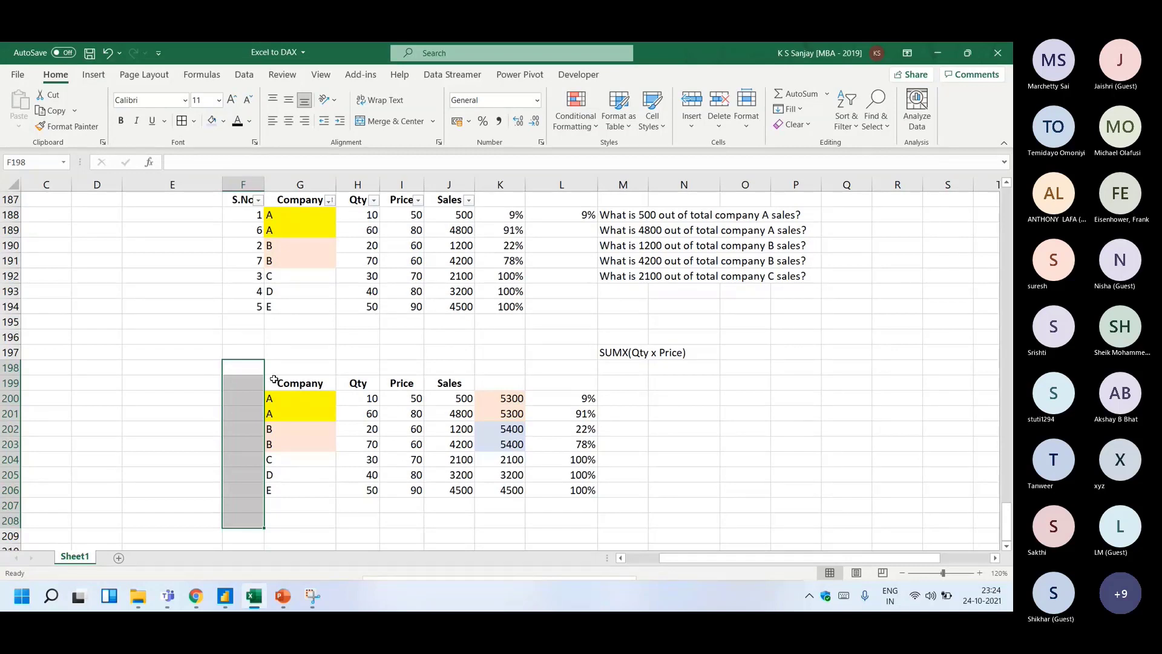
pyautogui.moveTo(275, 380); pyautogui.dragTo(289, 502)
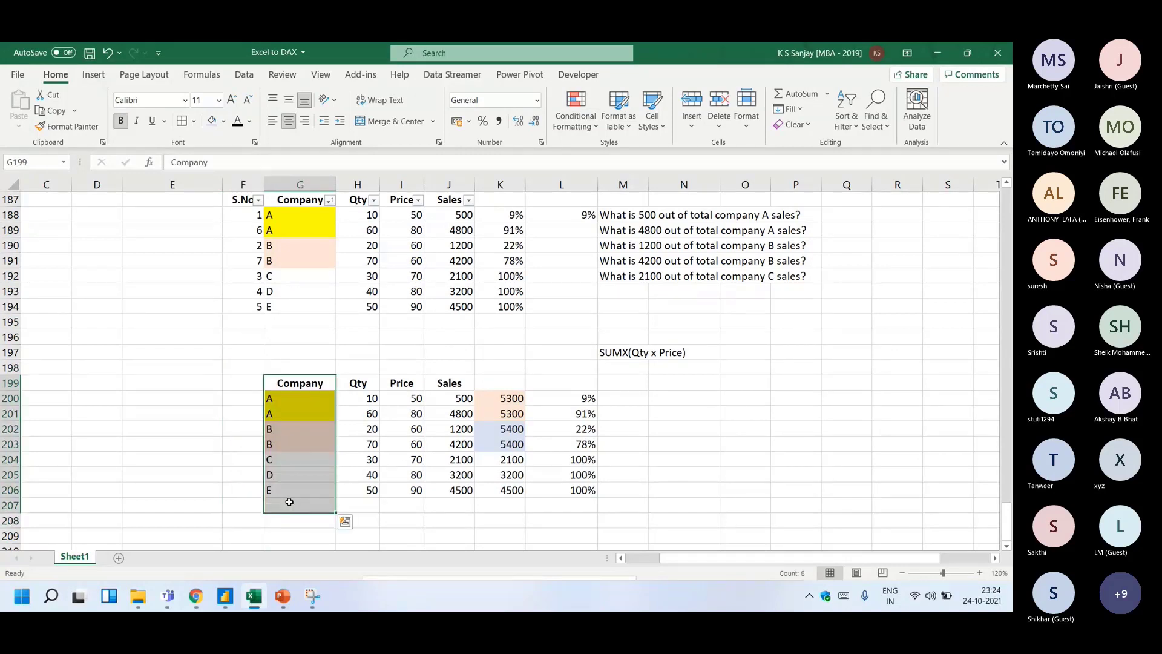
# - Switch to Power BI and examine the CALCULATE, SUMX and REMOVEFILTERS(Table13[S.No]) parts of measure O's denominator
pyautogui.hotkey('alt', 'Tab')
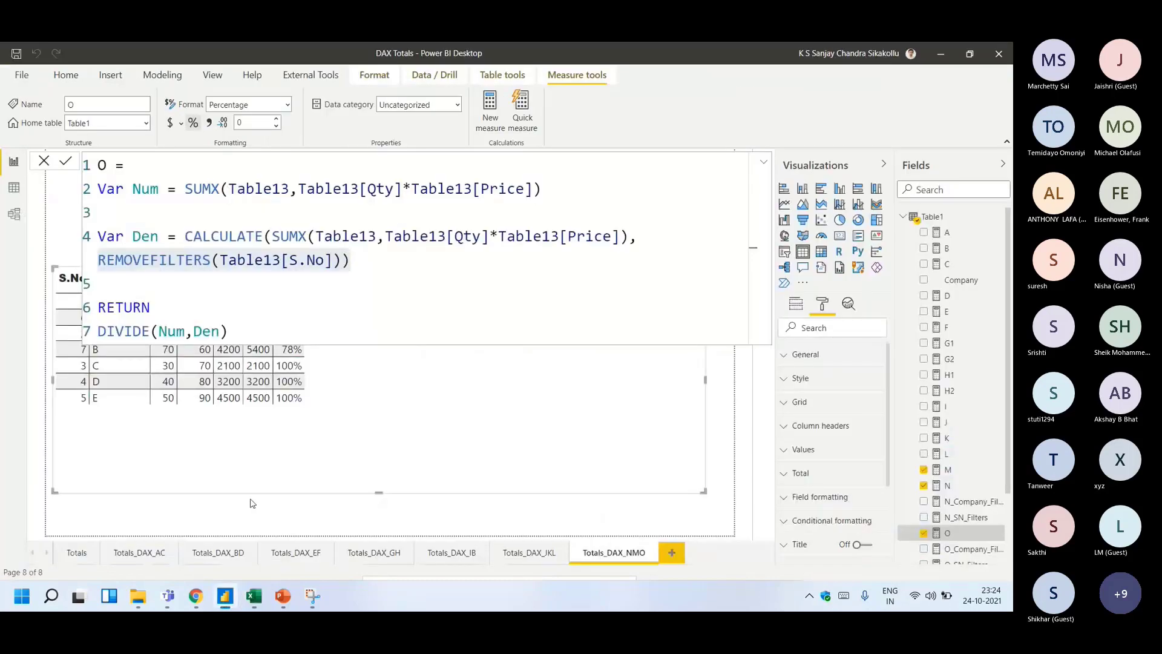
pyautogui.moveTo(350, 261); pyautogui.dragTo(106, 266)
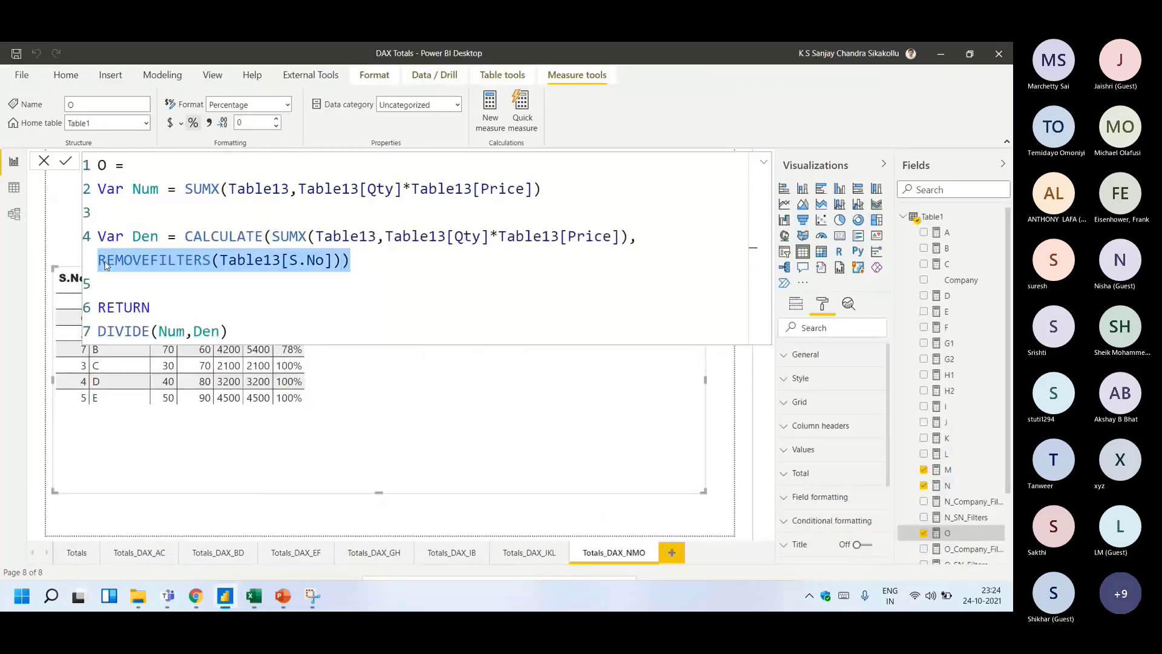
pyautogui.moveTo(186, 236); pyautogui.dragTo(498, 233)
pyautogui.click(435, 235)
pyautogui.moveTo(272, 236); pyautogui.dragTo(637, 238)
pyautogui.moveTo(350, 260); pyautogui.dragTo(98, 260)
pyautogui.click(66, 161)
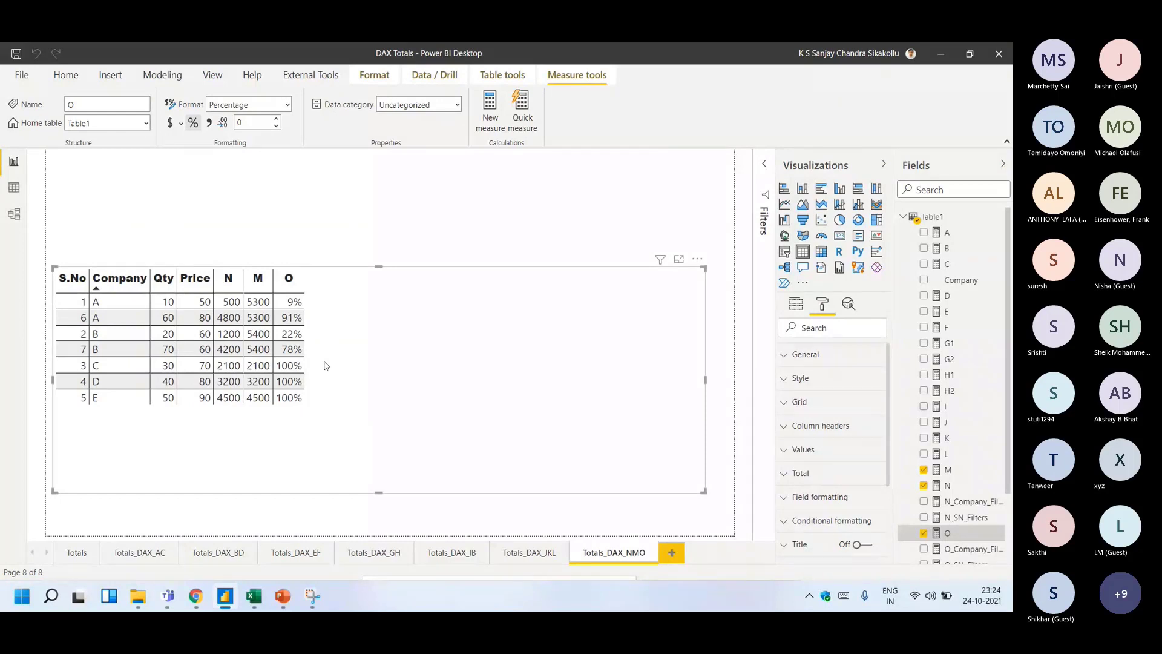
# - View the Totals_DAX_IB and Totals_DAX_JKL pages, and return to the table on Totals_DAX_NMO
pyautogui.click(459, 557)
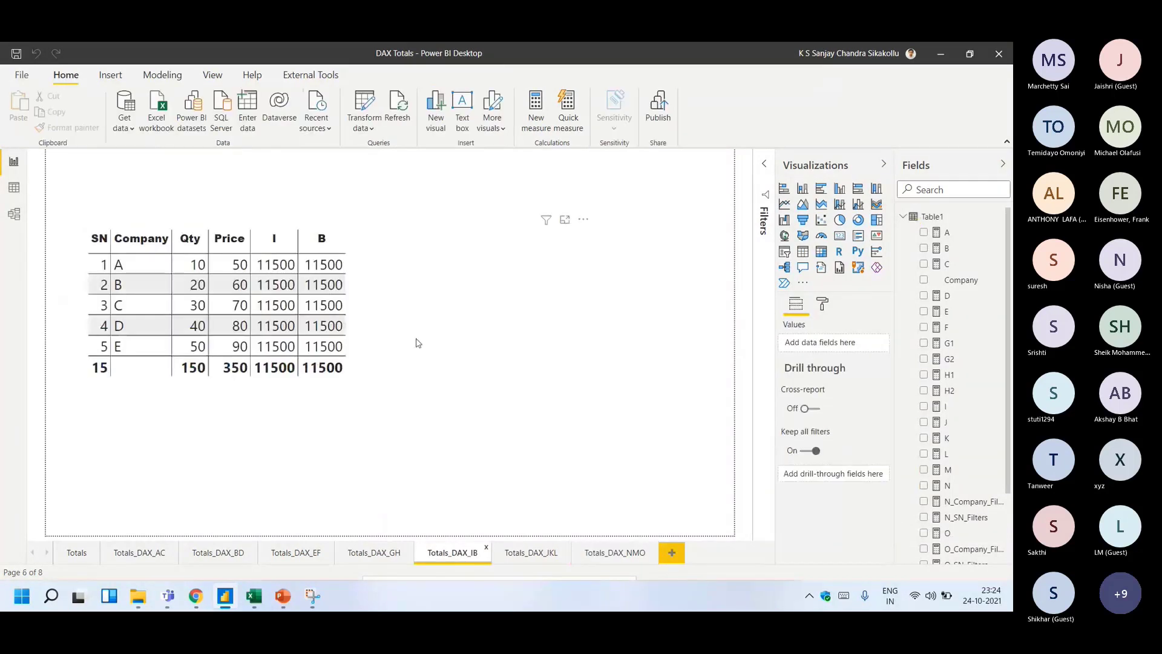
pyautogui.click(530, 552)
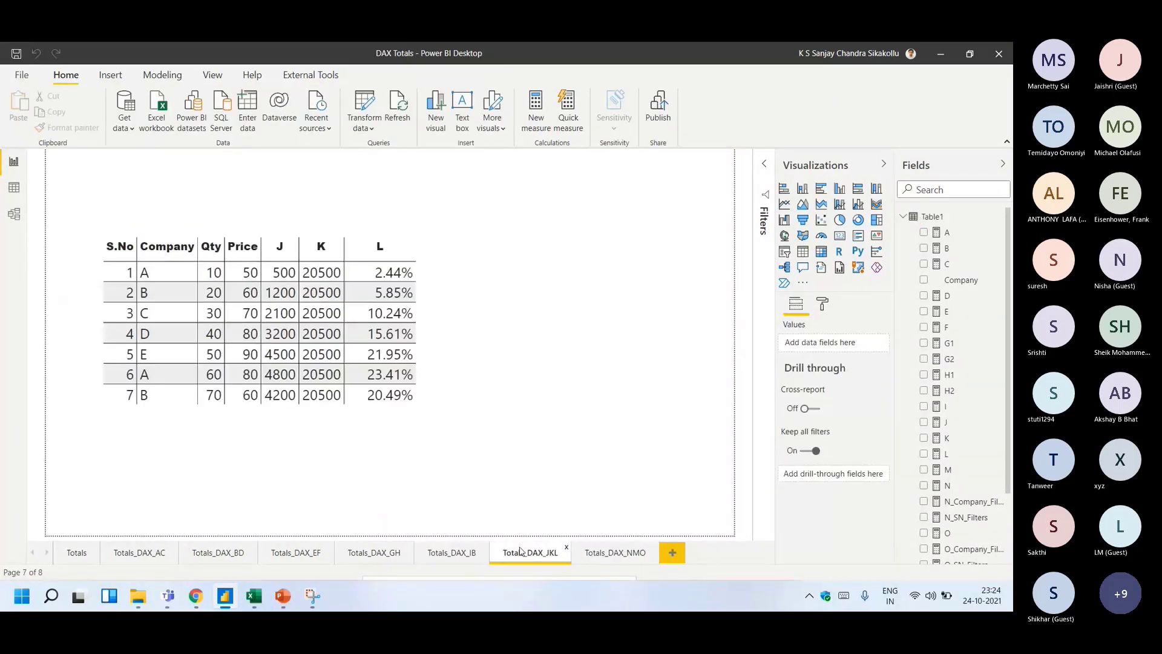
pyautogui.click(614, 550)
pyautogui.click(577, 369)
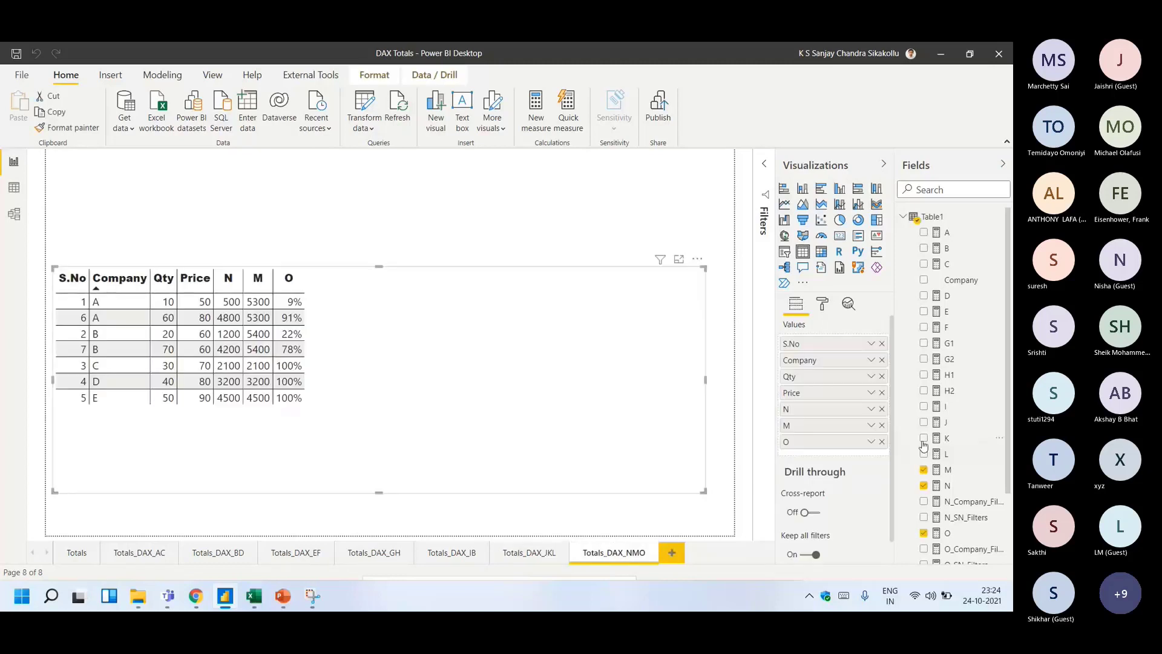
# - Add measure L to the table and inspect the ALL(table13) argument in its formula
pyautogui.click(925, 454)
pyautogui.click(944, 454)
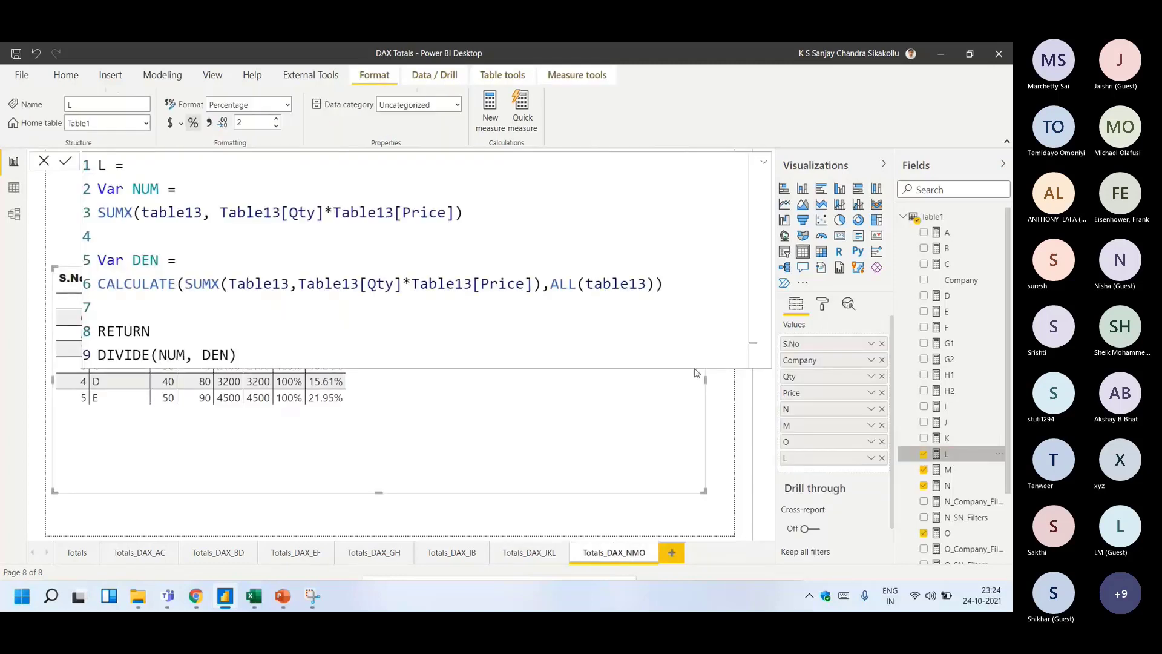
pyautogui.moveTo(551, 284); pyautogui.dragTo(673, 279)
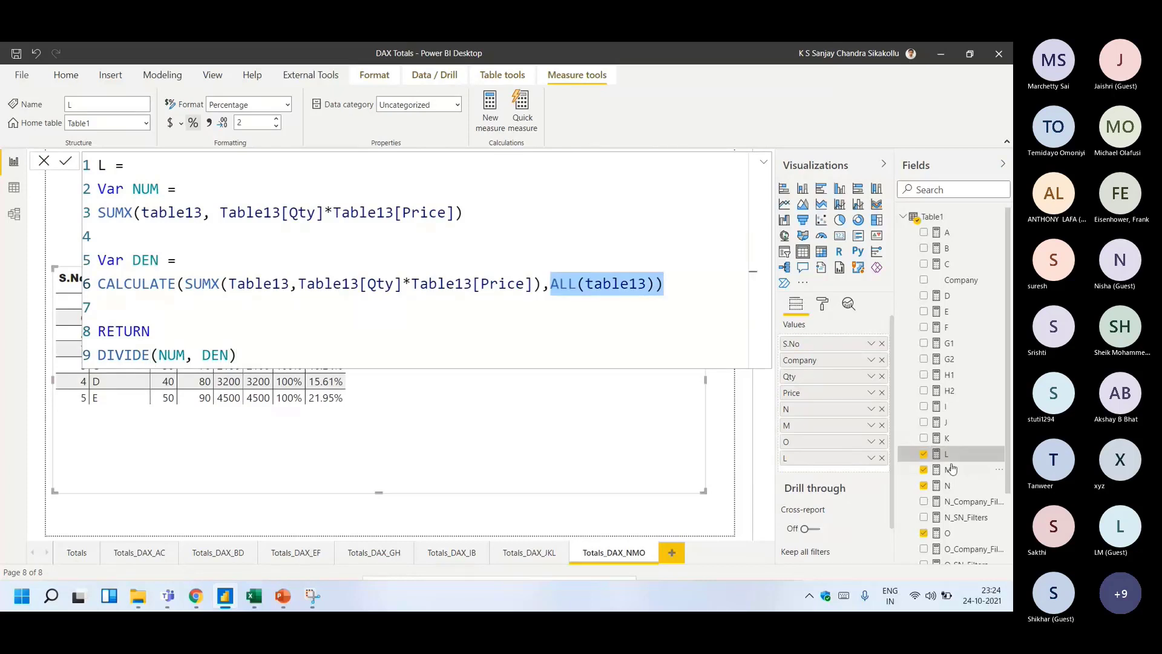
pyautogui.press('Escape')
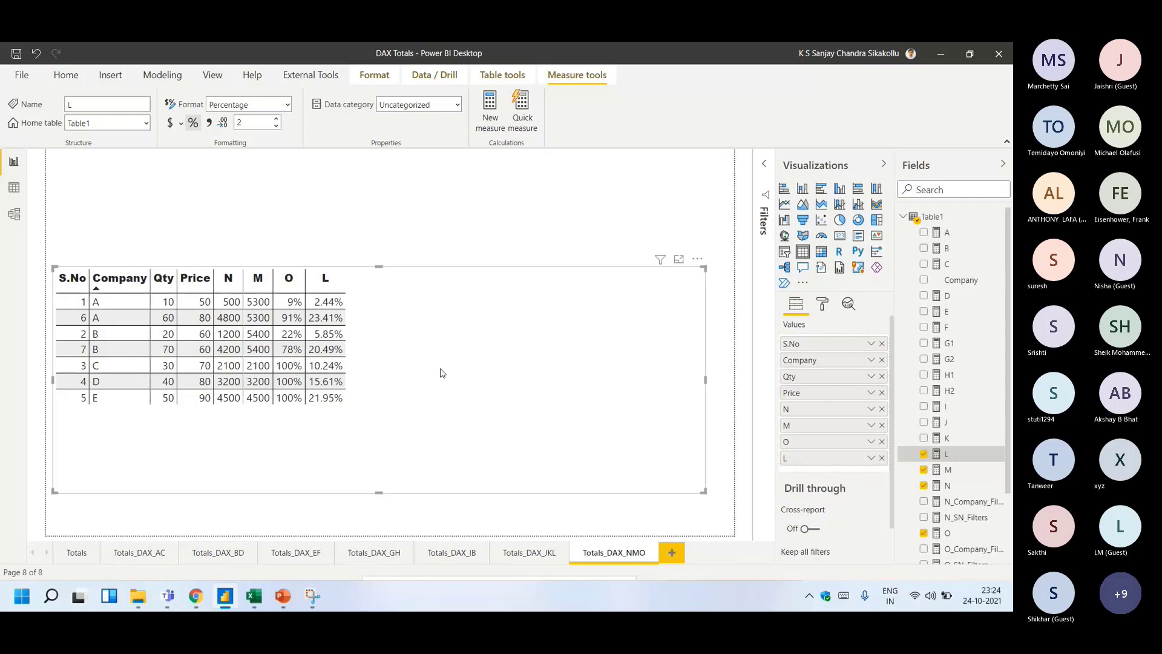
# - Turn on the totals row in the table visual's formatting
pyautogui.click(822, 304)
pyautogui.click(813, 473)
pyautogui.click(817, 516)
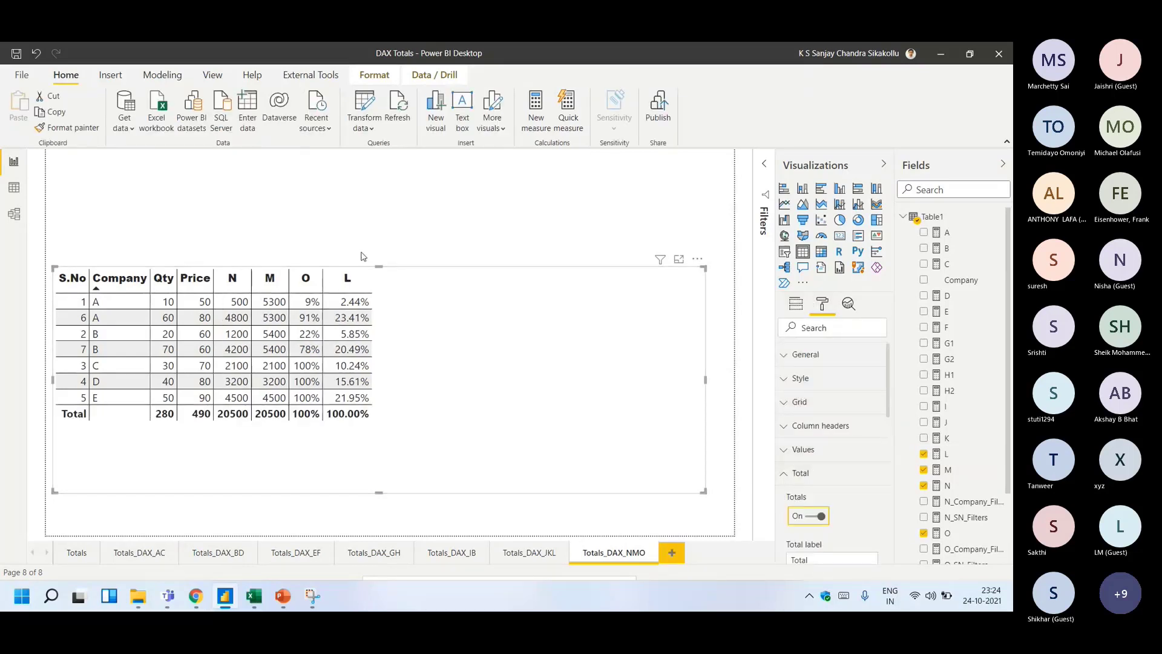
# - Draft the comment "-- I used only 5-6 functions" after the DIVIDE line of measure O, and discard the edit
pyautogui.click(948, 535)
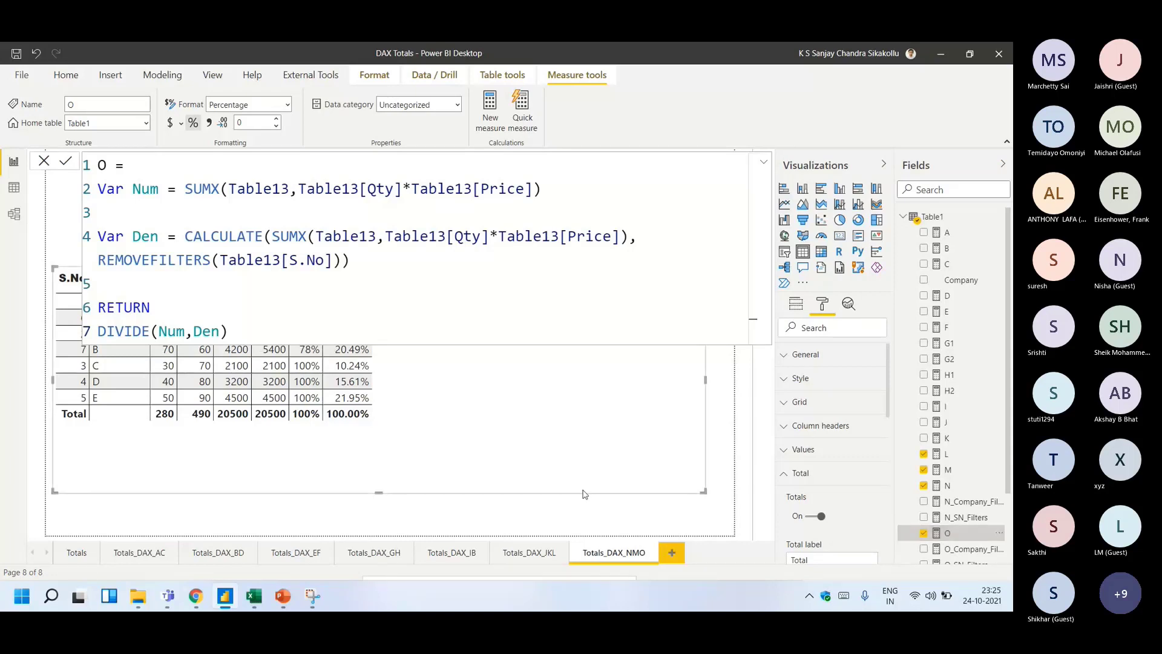
pyautogui.click(316, 328)
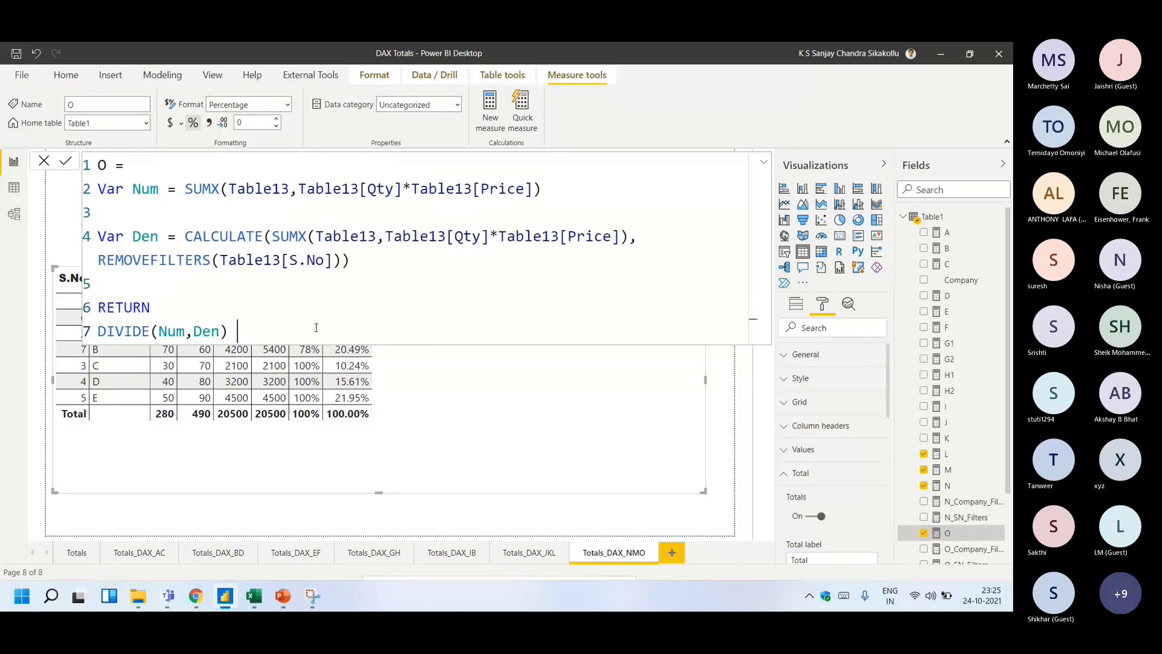
pyautogui.write('-- I used only 5 fucntions')
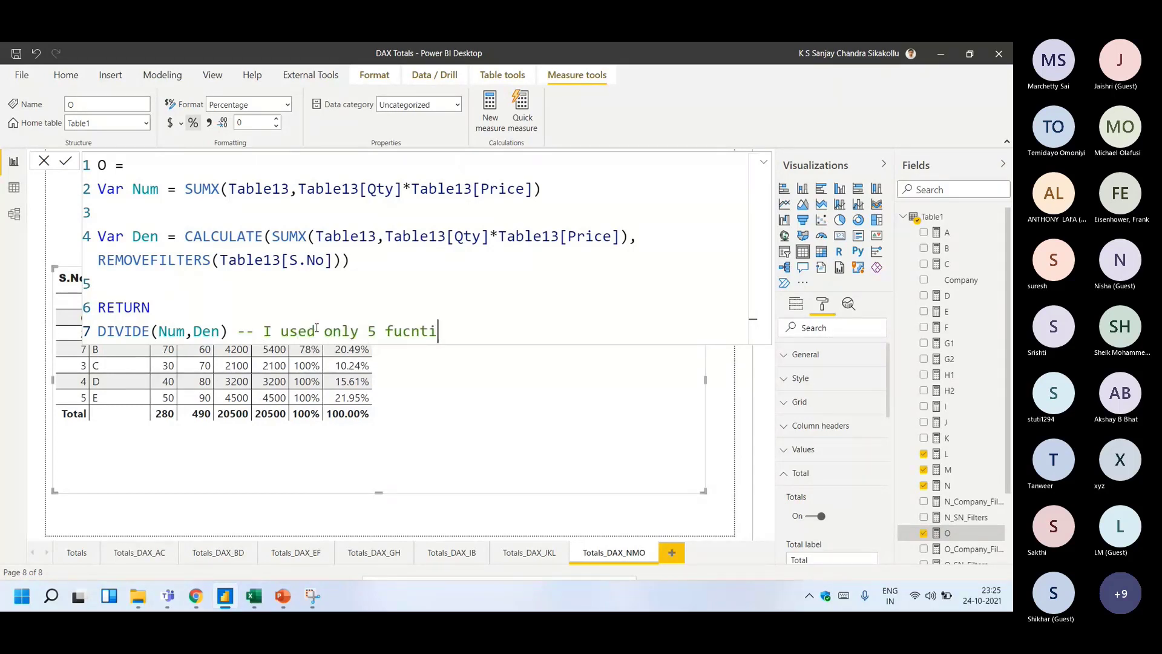
pyautogui.press('Left')
pyautogui.press('Left')
pyautogui.press('Left')
pyautogui.press('Left')
pyautogui.press('Left')
pyautogui.press('Left')
pyautogui.press('BackSpace')
pyautogui.press('Right')
pyautogui.write('c')
pyautogui.click(373, 327)
pyautogui.write('-6')
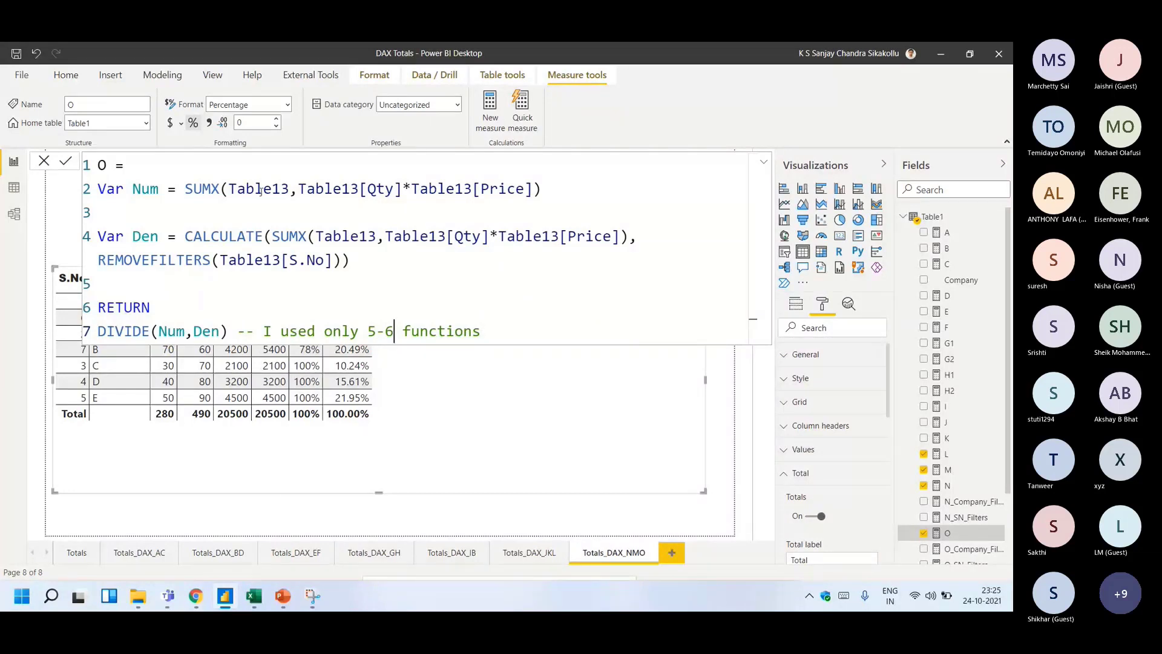
pyautogui.click(44, 161)
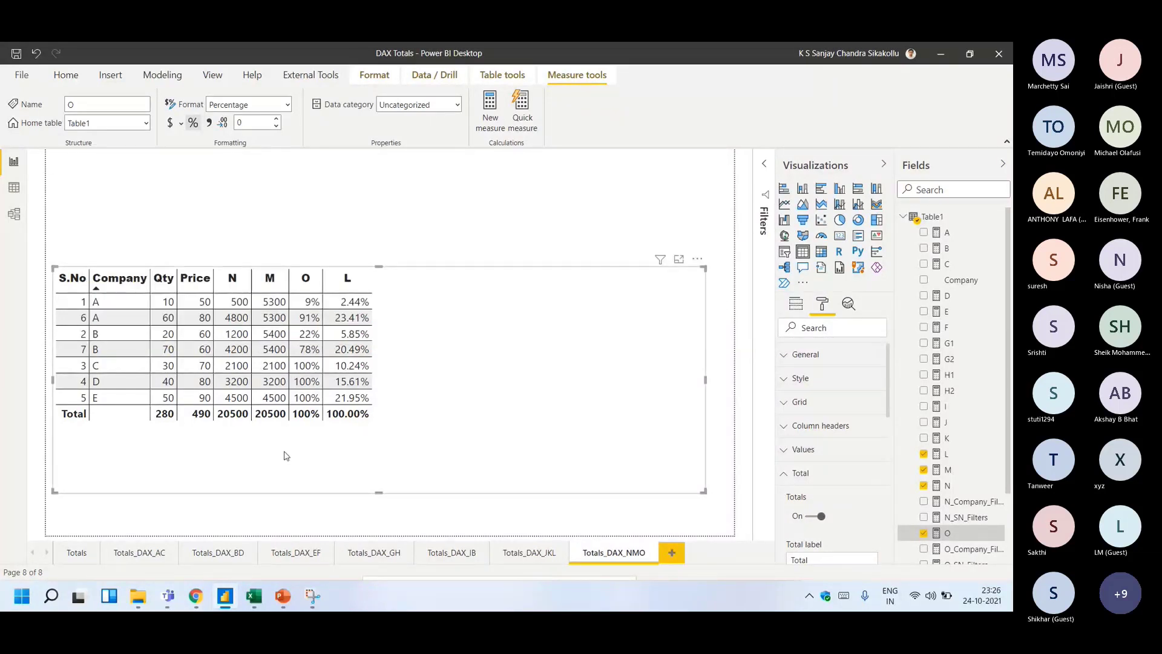
# - Switch to Excel to highlight the lower table's range G199:K208, and return to the Power BI report for comparison
pyautogui.click(254, 595)
pyautogui.moveTo(300, 383); pyautogui.dragTo(508, 521)
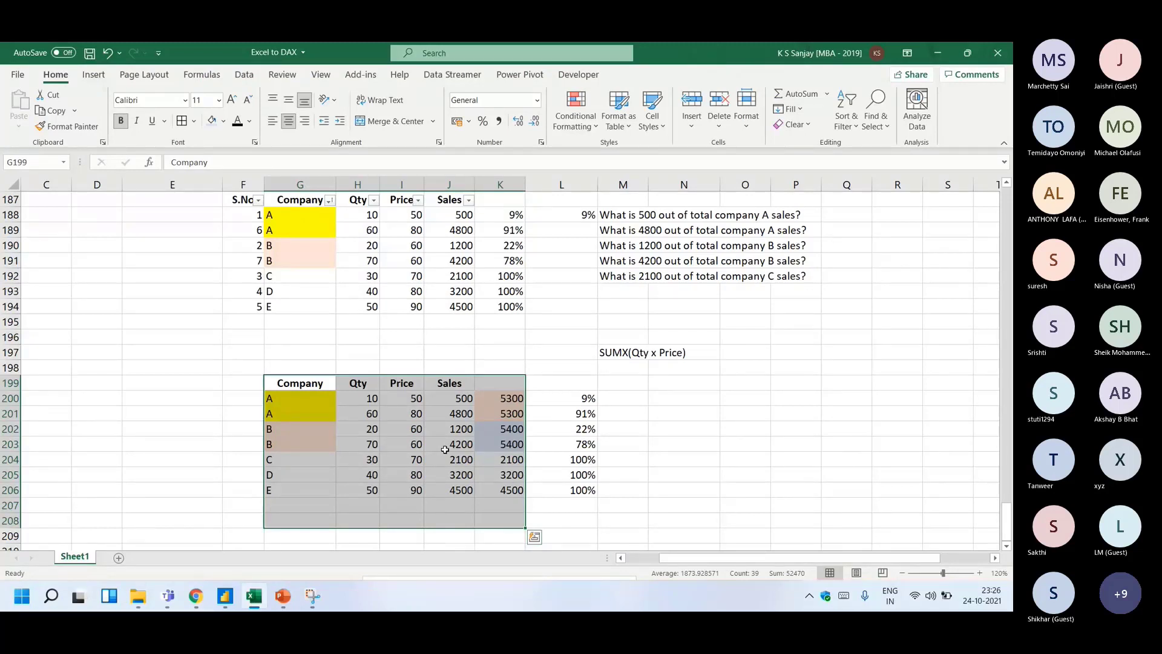
pyautogui.hotkey('alt', 'Tab')
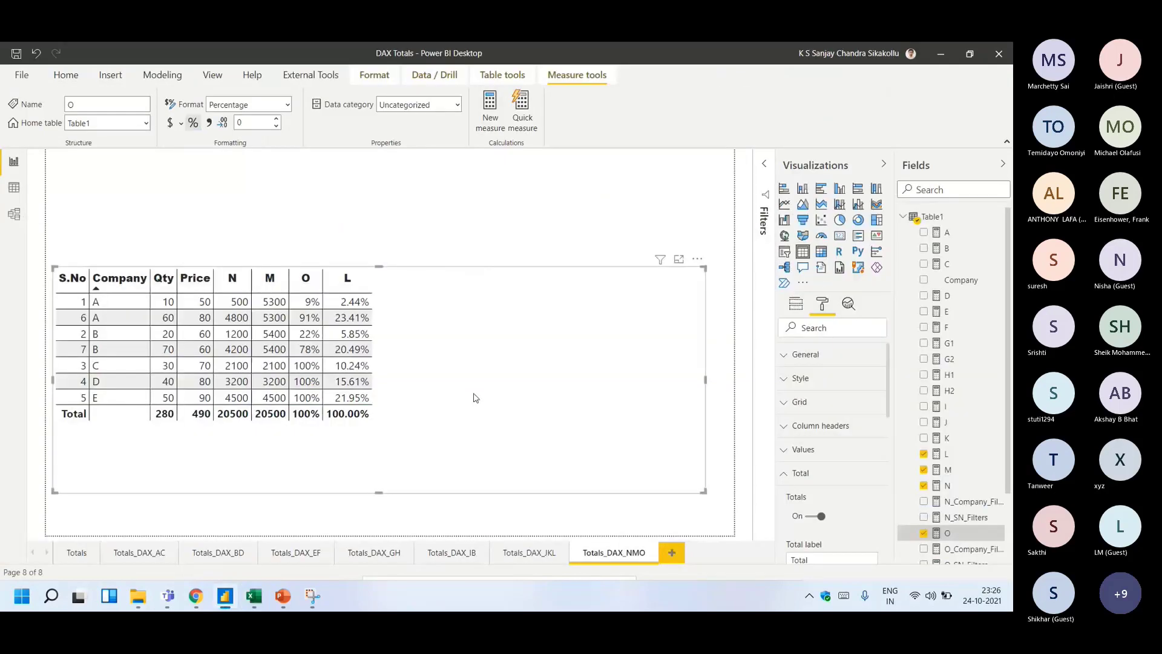
pyautogui.click(431, 241)
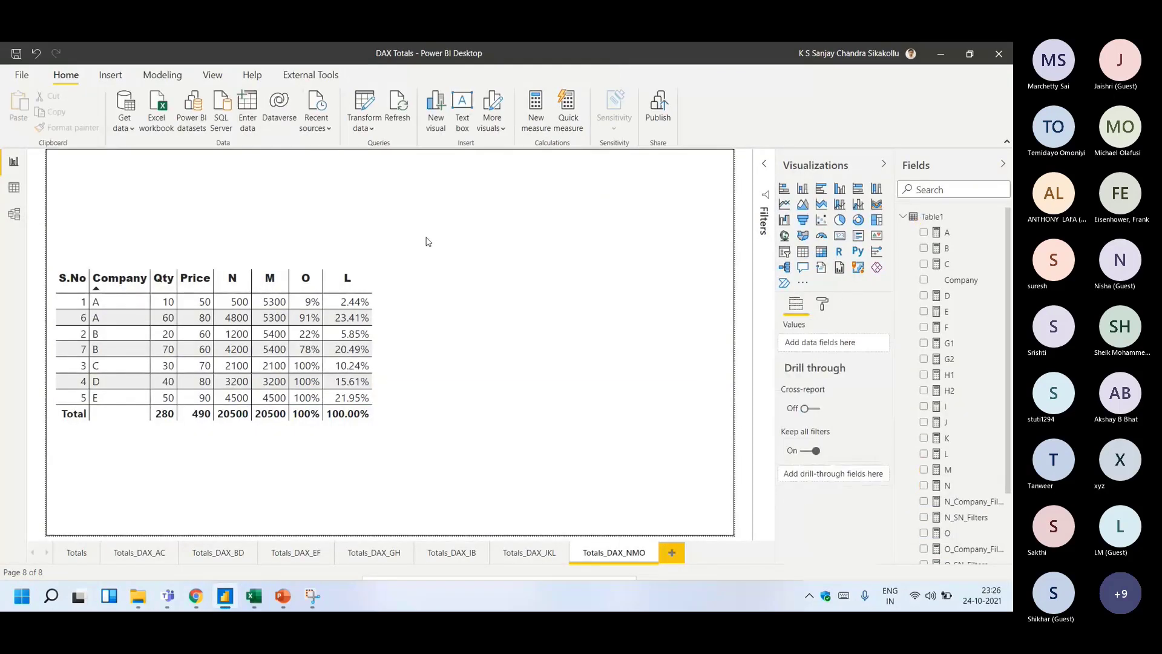
# - Open Table13's data and add a new calculated column whose formula starts with Sales = SUM(
pyautogui.click(15, 189)
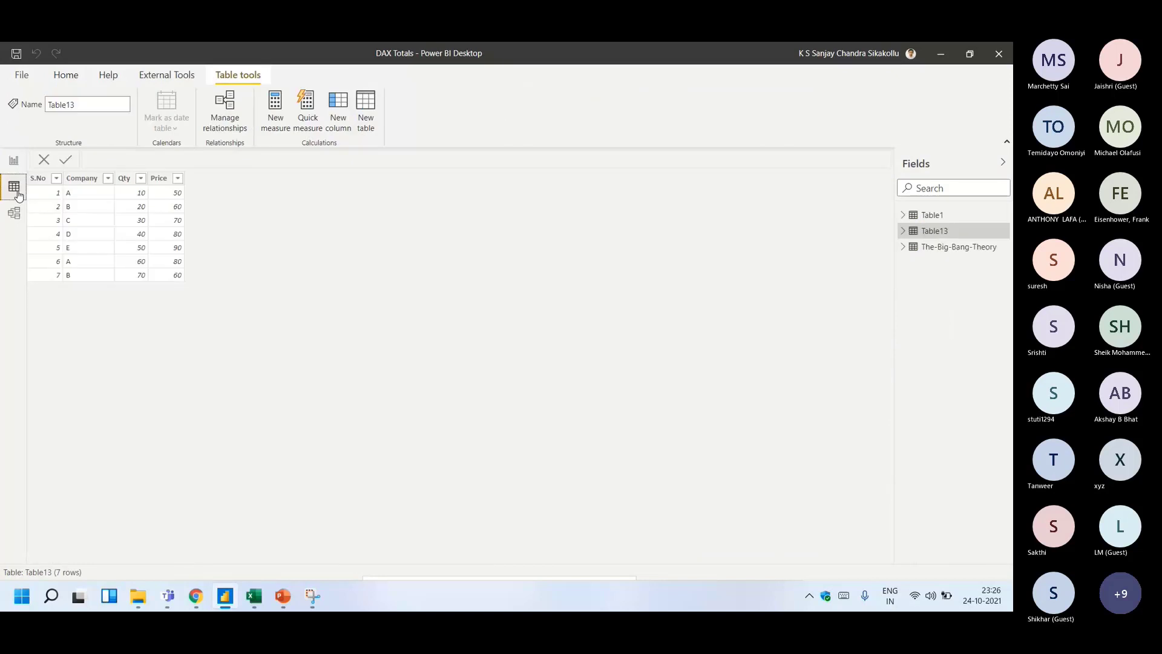
pyautogui.click(159, 178)
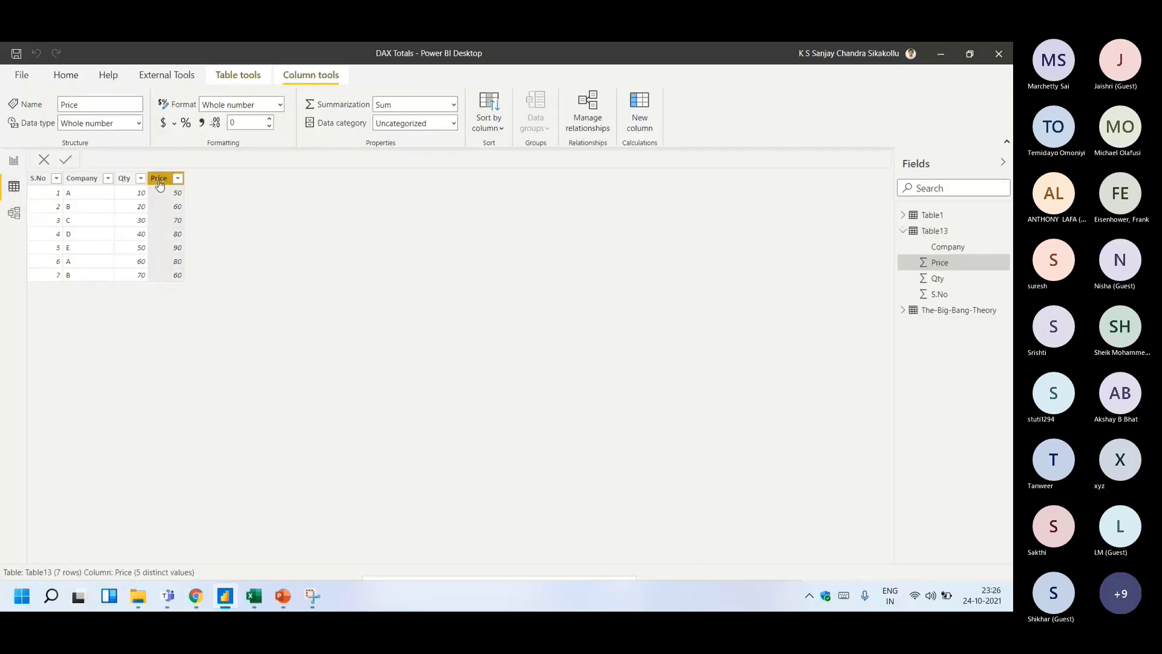
pyautogui.click(652, 119)
pyautogui.write('Sales = SUM(')
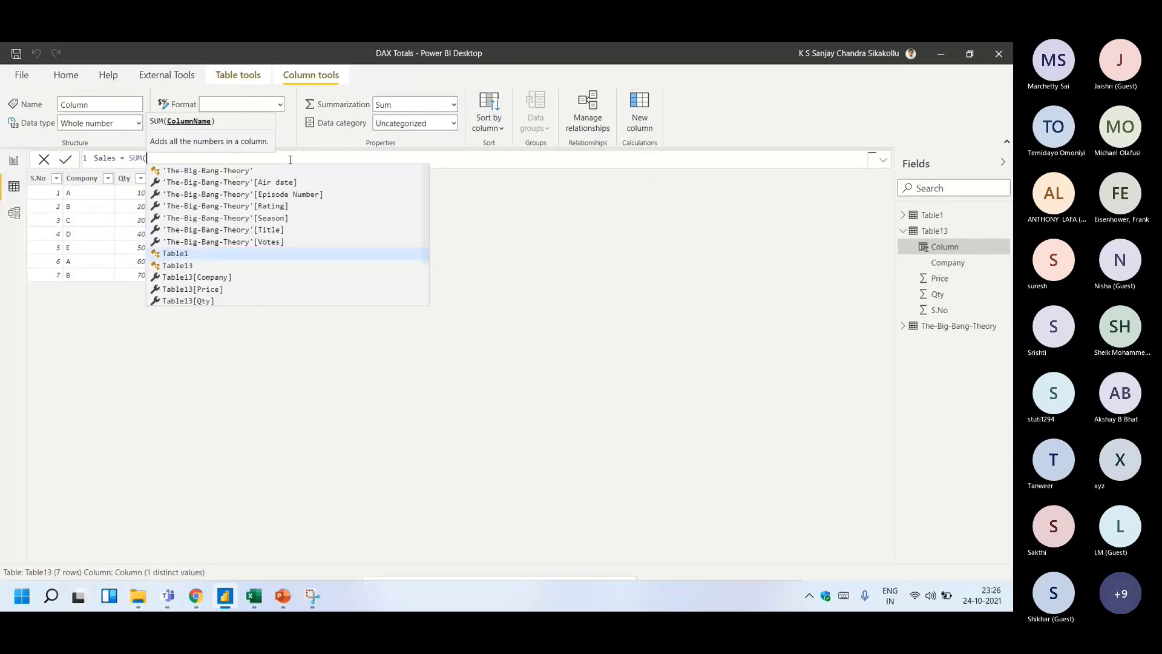
pyautogui.write('Table13[Qty]')
pyautogui.press('BackSpace')
pyautogui.press('BackSpace')
pyautogui.press('BackSpace')
pyautogui.press('BackSpace')
pyautogui.press('BackSpace')
pyautogui.press('BackSpace')
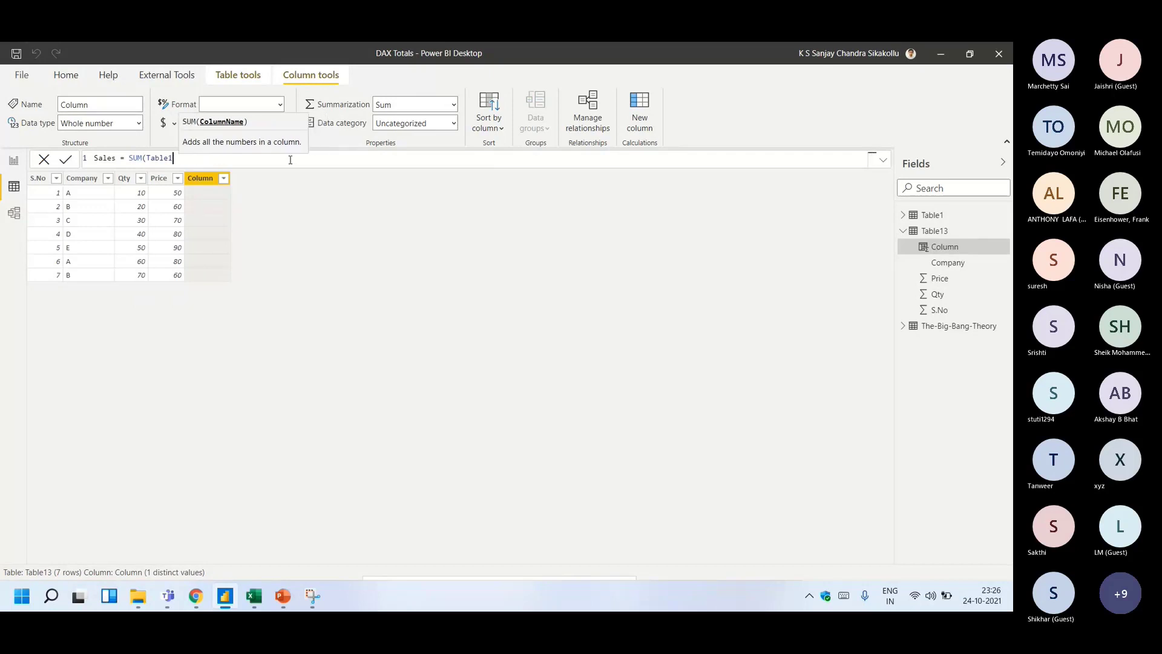
pyautogui.press('BackSpace')
pyautogui.press('BackSpace')
pyautogui.press('BackSpace')
pyautogui.press('BackSpace')
pyautogui.press('BackSpace')
pyautogui.press('BackSpace')
pyautogui.press('BackSpace')
# - Complete the calculated column's formula as Sales = SUMX(table13,Table13[Qty]*Table13[Price])
pyautogui.write('X(')
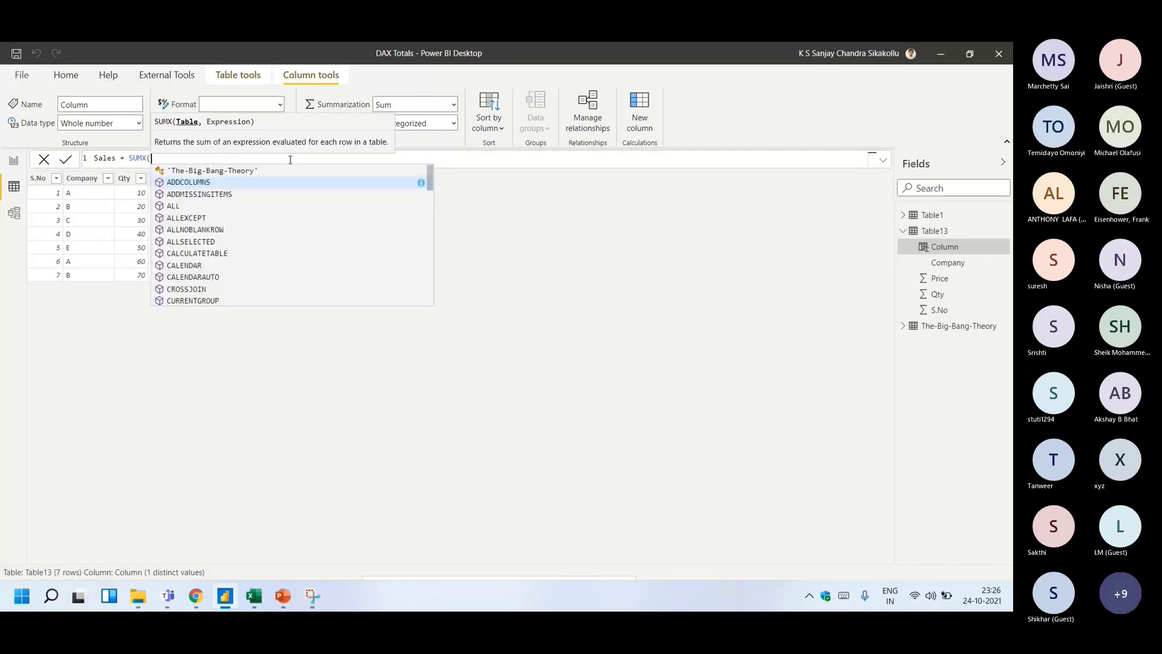
pyautogui.write('qty')
pyautogui.press('BackSpace')
pyautogui.press('BackSpace')
pyautogui.press('BackSpace')
pyautogui.write('table13,')
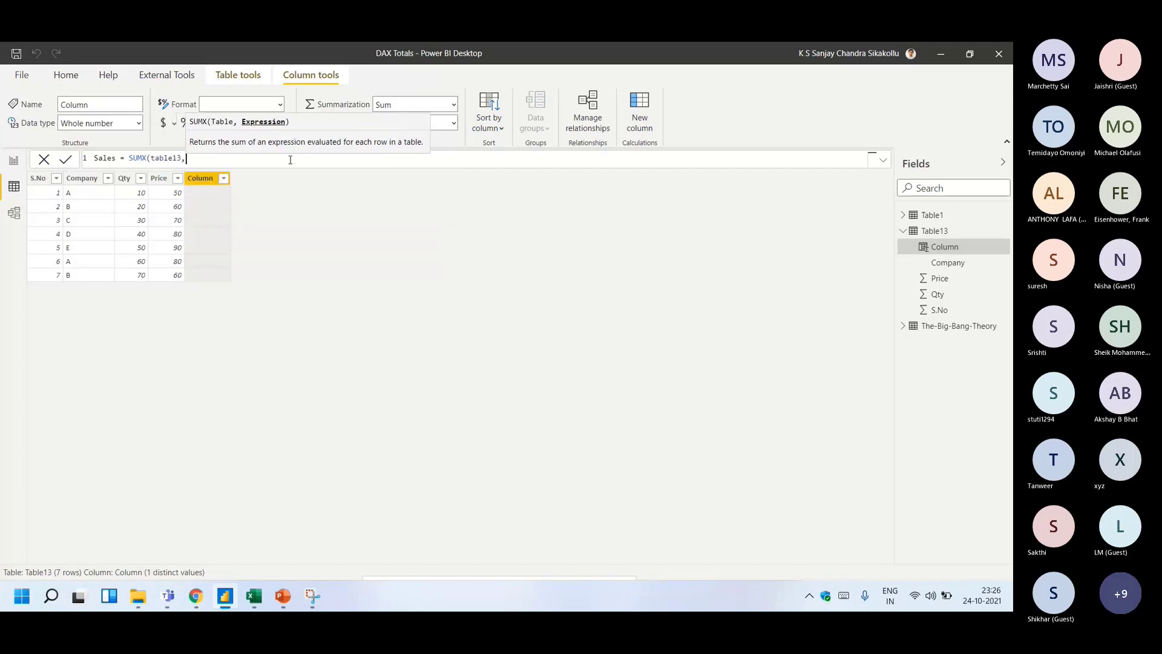
pyautogui.write('qty')
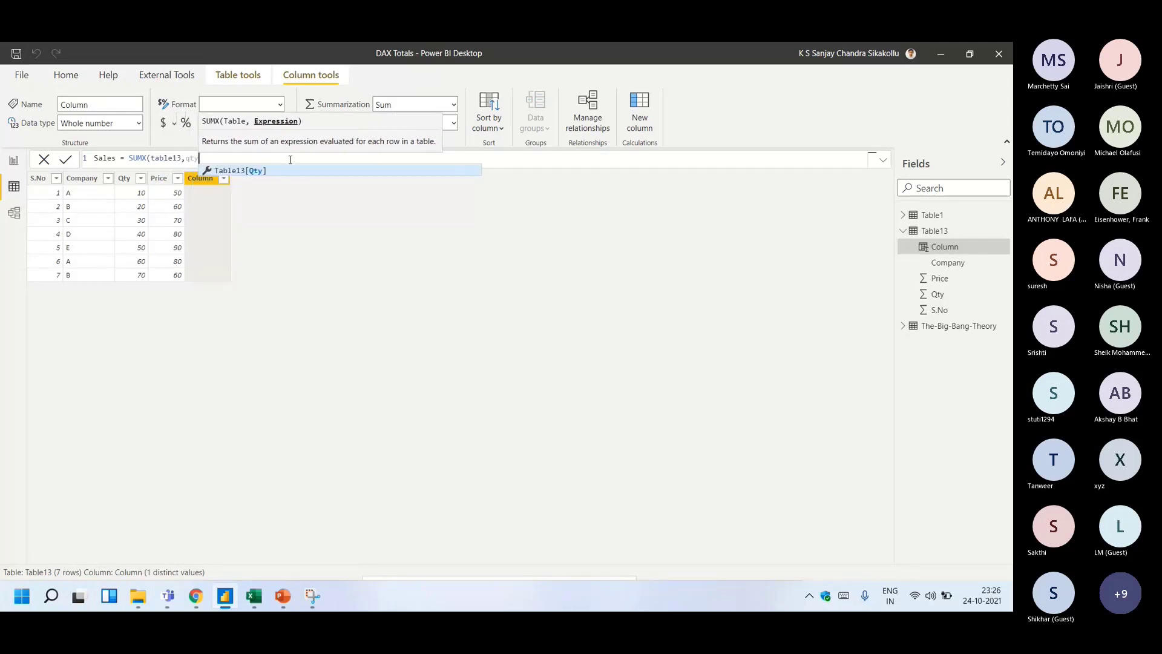
pyautogui.press('Tab')
pyautogui.write('*price')
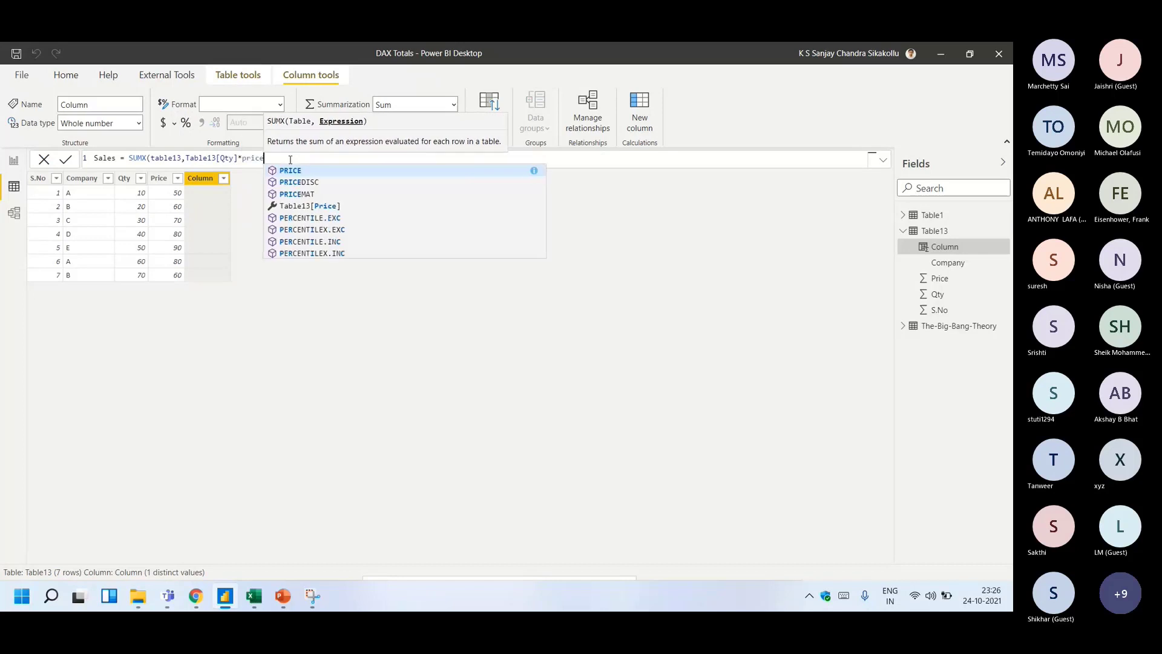
pyautogui.press('Down')
pyautogui.press('Down')
pyautogui.press('Down')
pyautogui.press('Tab')
pyautogui.write(')')
pyautogui.press('Return')
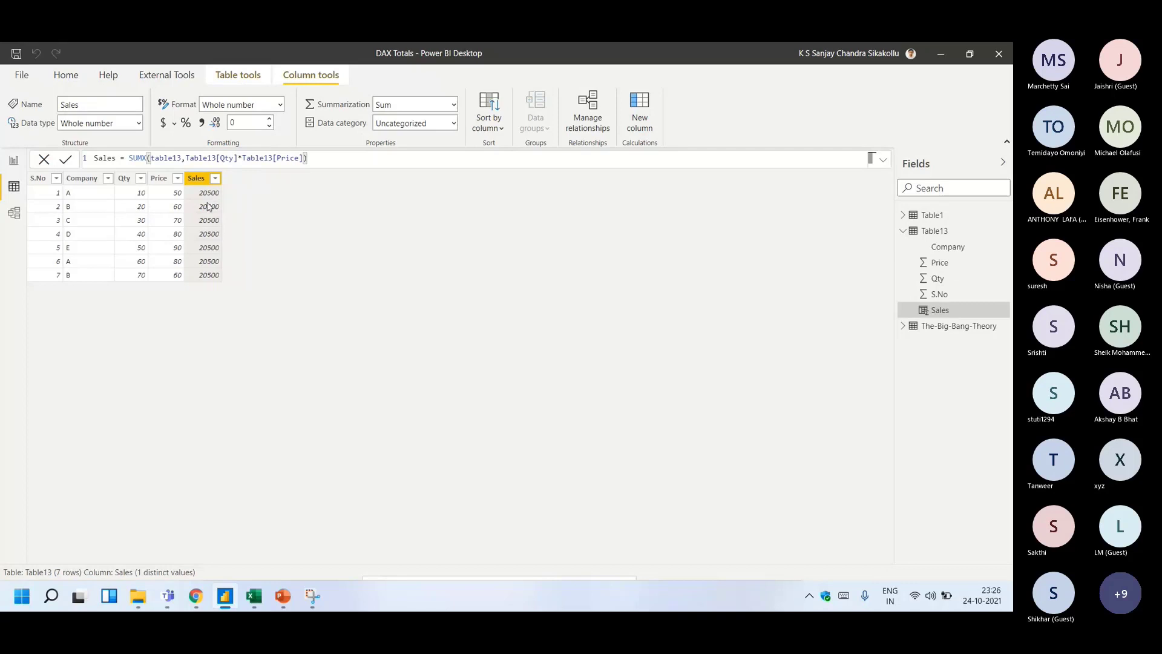
# - Return to the report's table and examine the SUMX formula of measure N
pyautogui.click(14, 161)
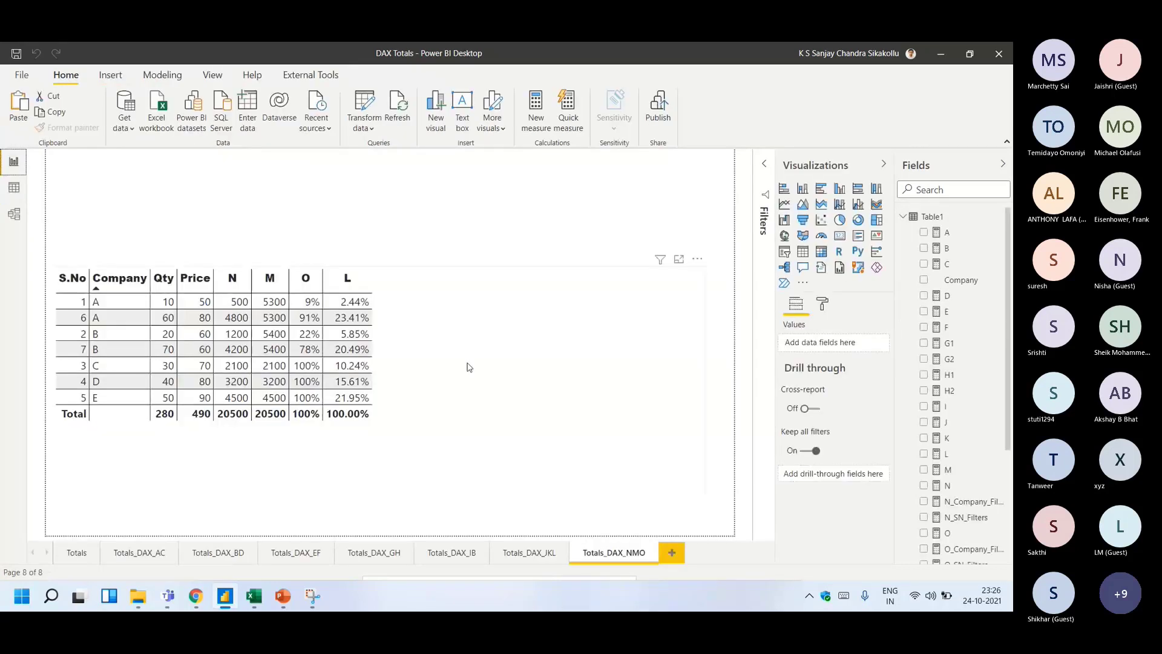
pyautogui.click(214, 305)
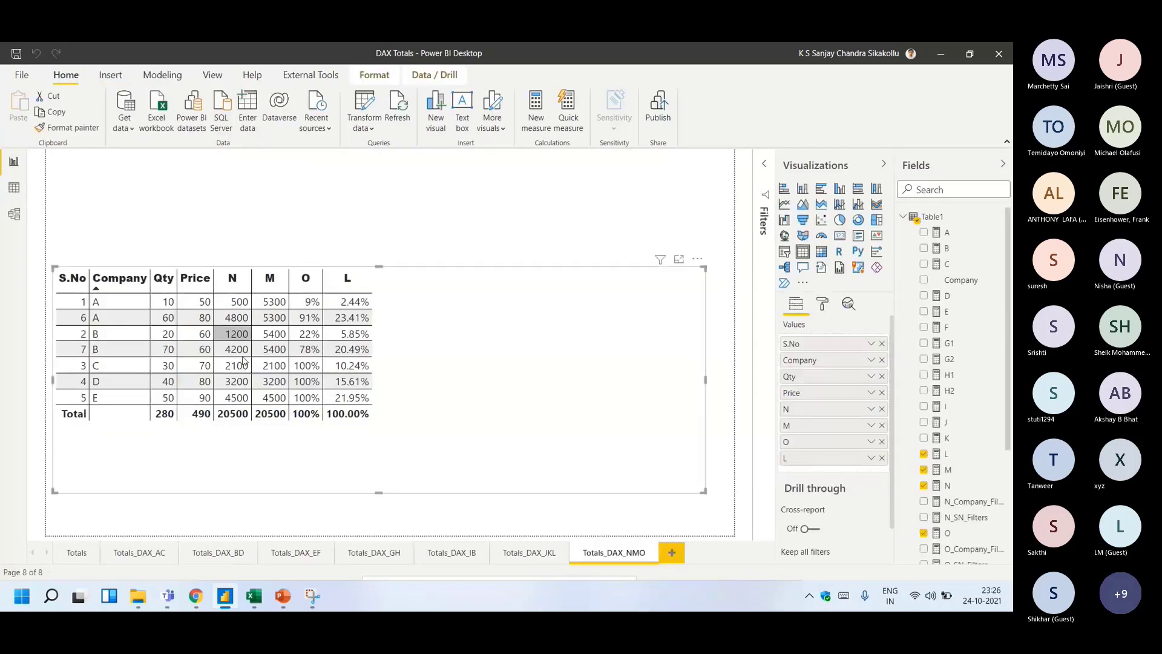
pyautogui.click(948, 486)
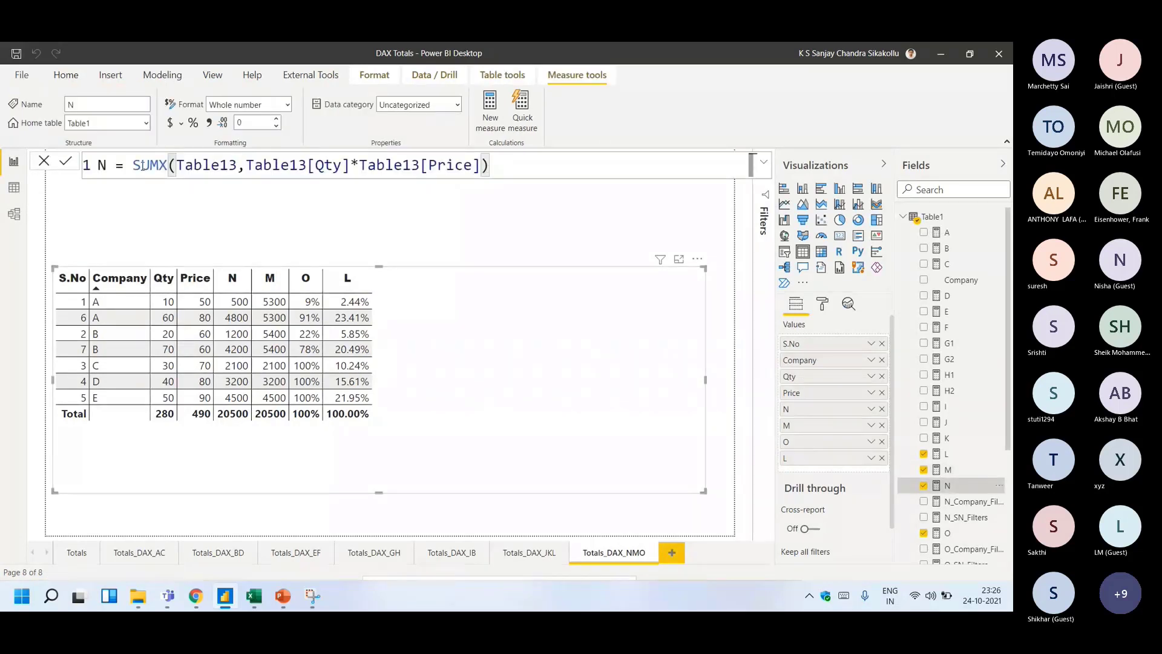
pyautogui.moveTo(553, 155); pyautogui.dragTo(522, 165)
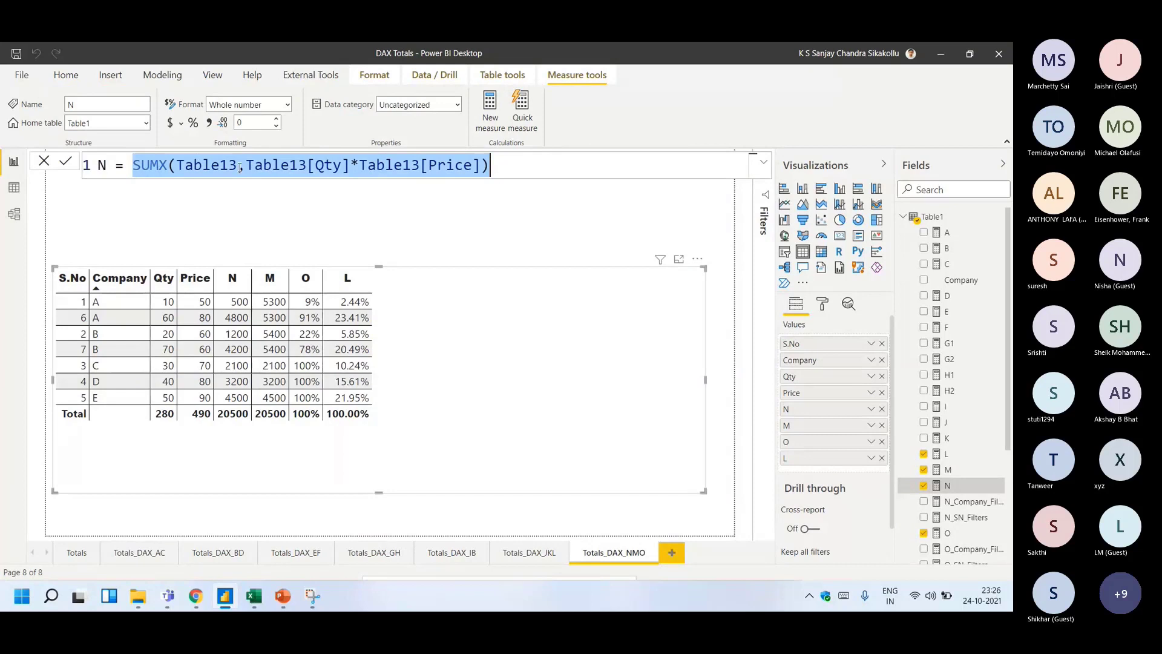
# - Compare the SUMX formula of Table13's Sales column with measure N in the report table
pyautogui.click(14, 187)
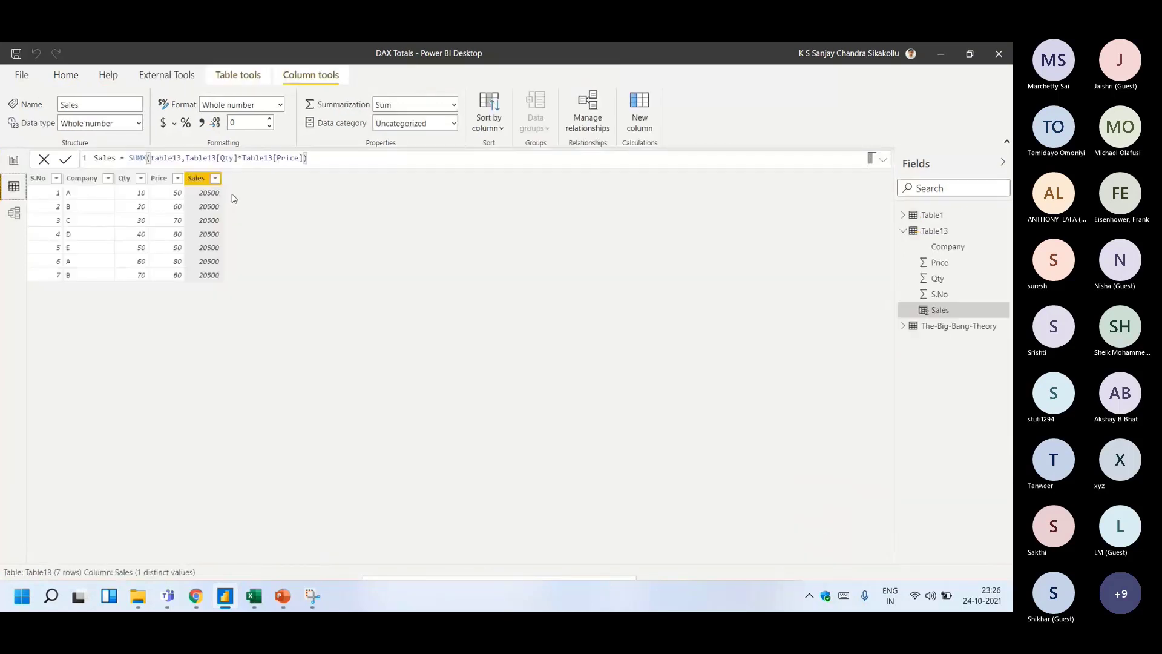
pyautogui.moveTo(129, 160); pyautogui.dragTo(410, 168)
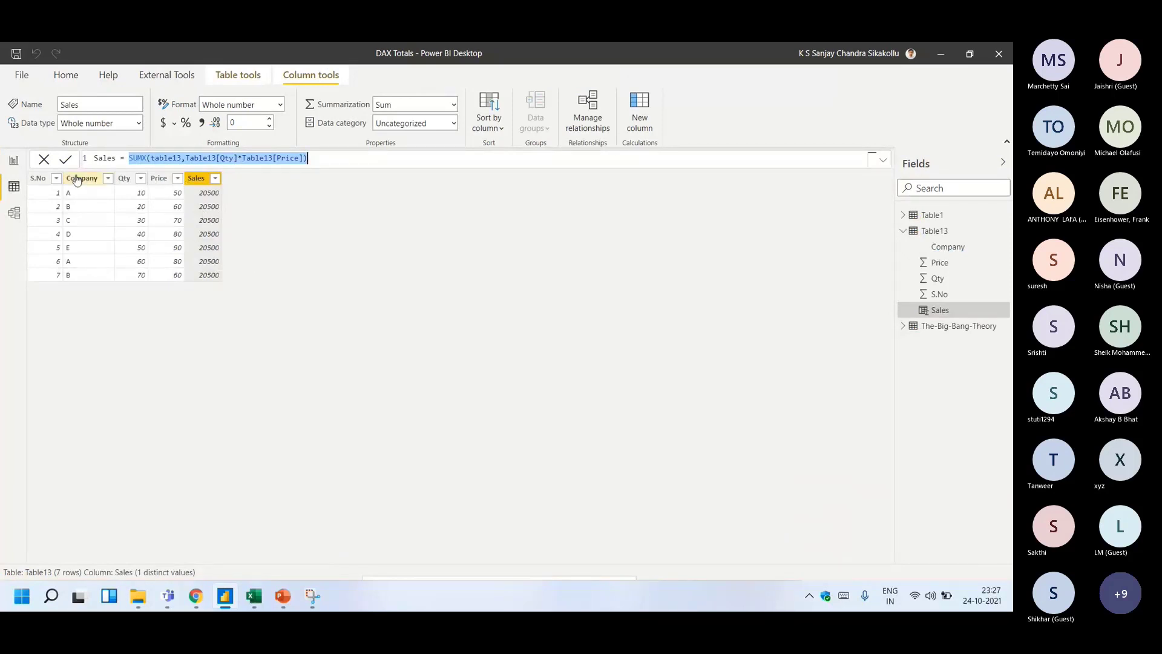
pyautogui.click(14, 162)
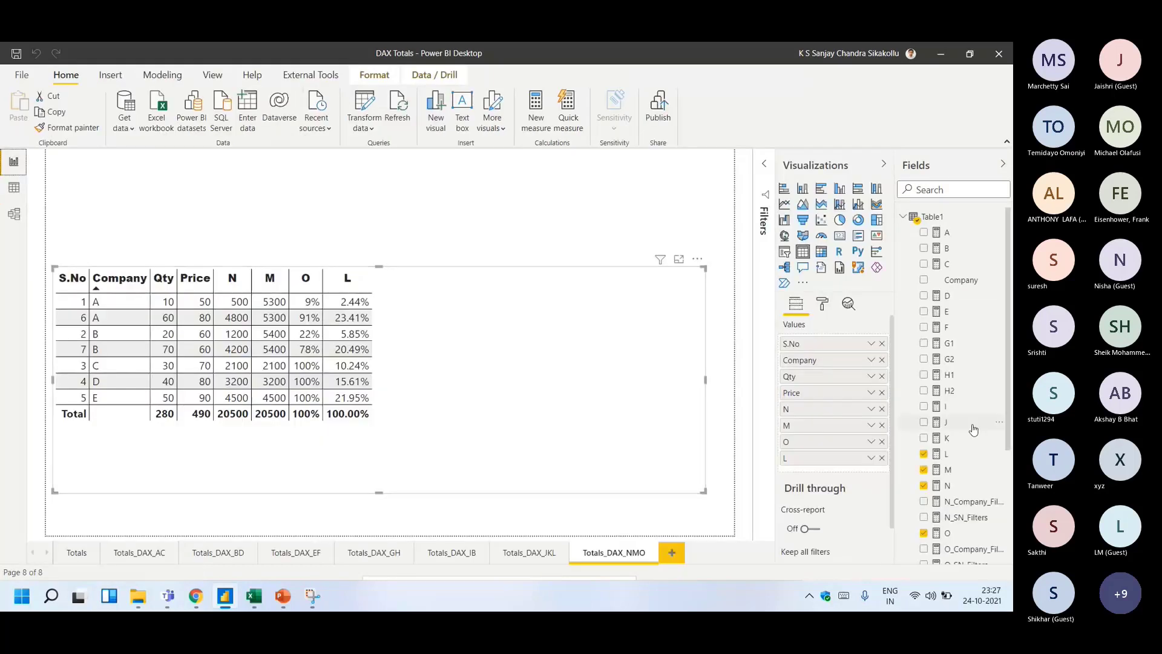
pyautogui.click(953, 486)
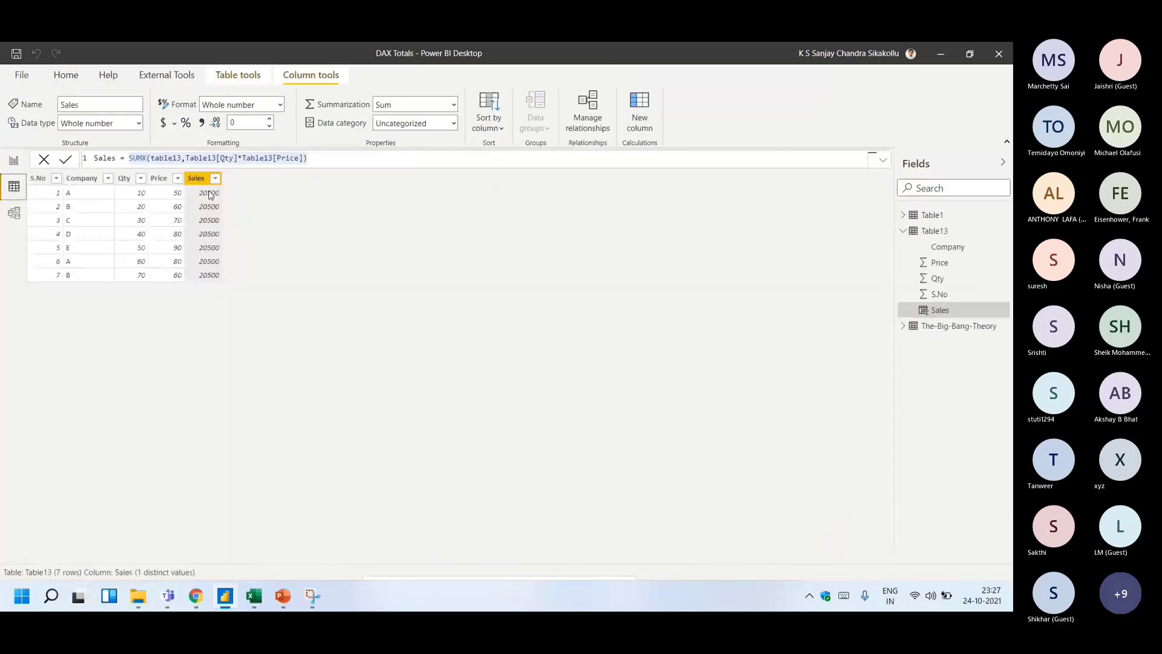
pyautogui.click(314, 161)
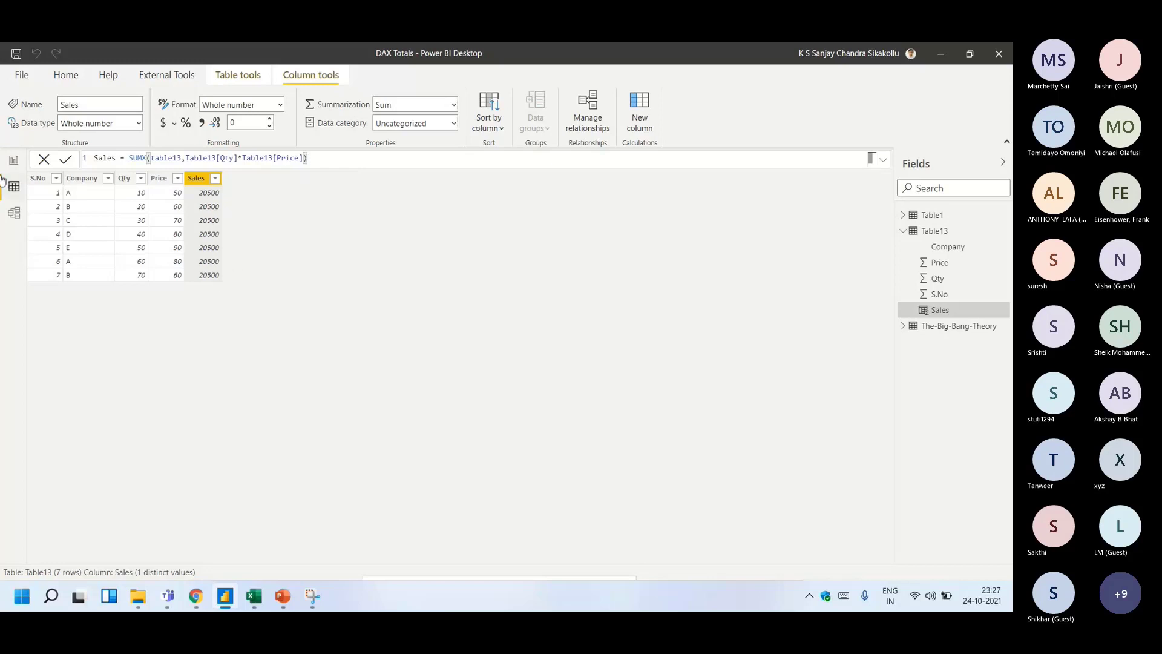
pyautogui.click(13, 161)
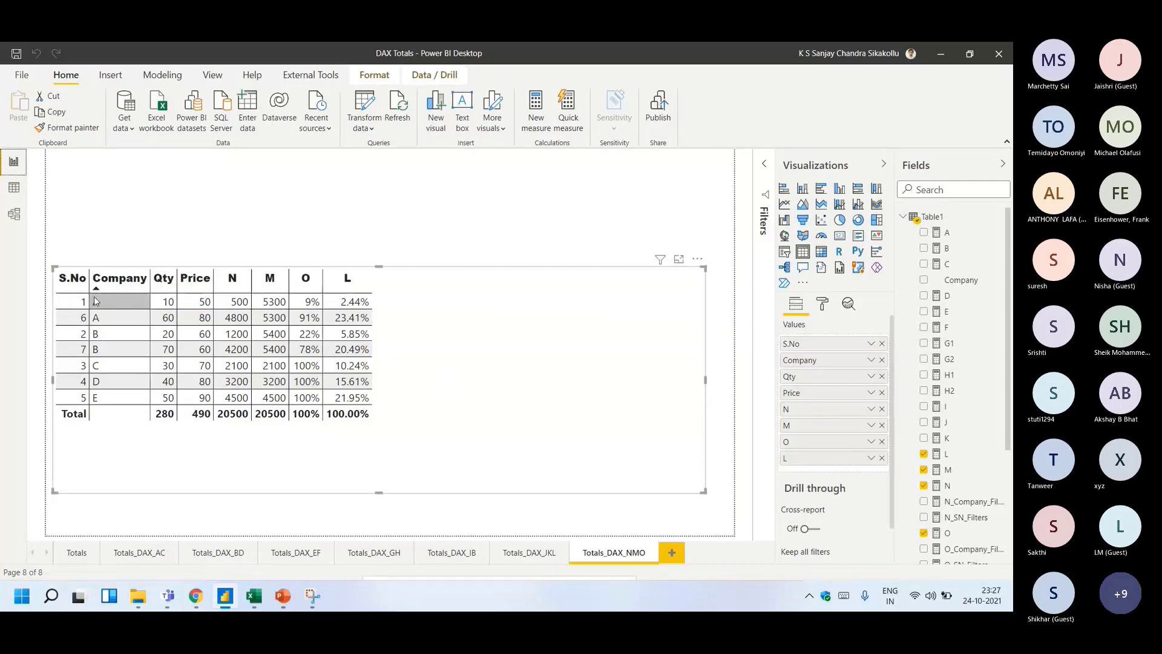
# - Switch to Excel to highlight the filtered First and Second calculation tables in rows 104 to 115, and return to Power BI
pyautogui.click(259, 594)
pyautogui.scroll(20, 387, 310)
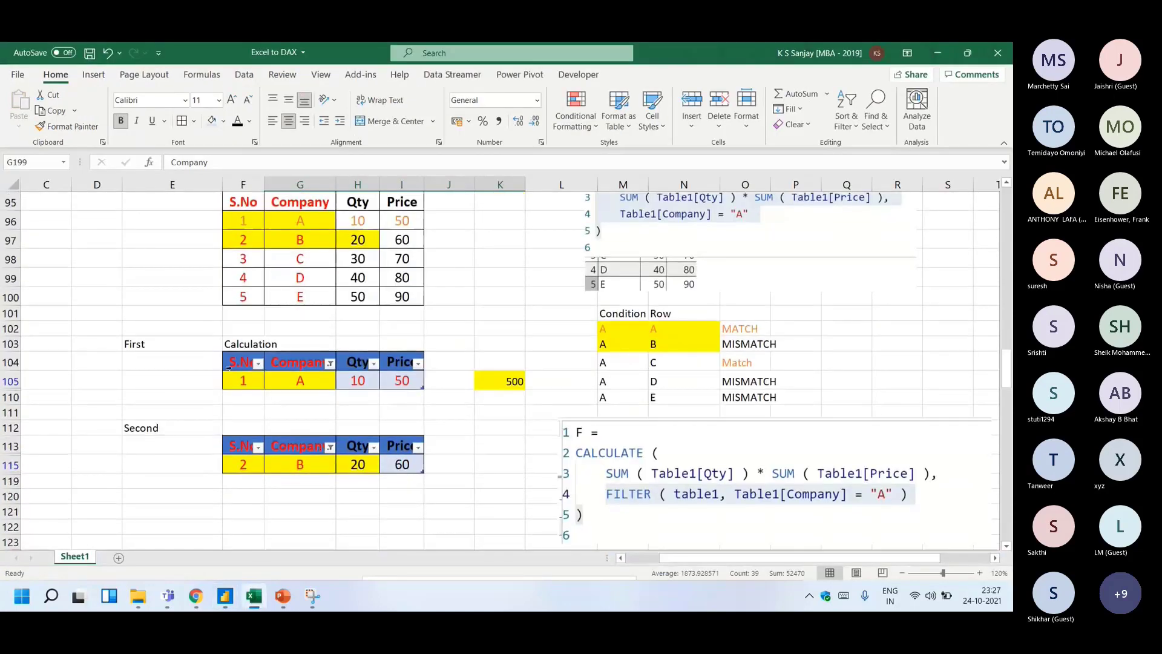
pyautogui.moveTo(229, 367); pyautogui.dragTo(403, 406)
pyautogui.click(224, 437)
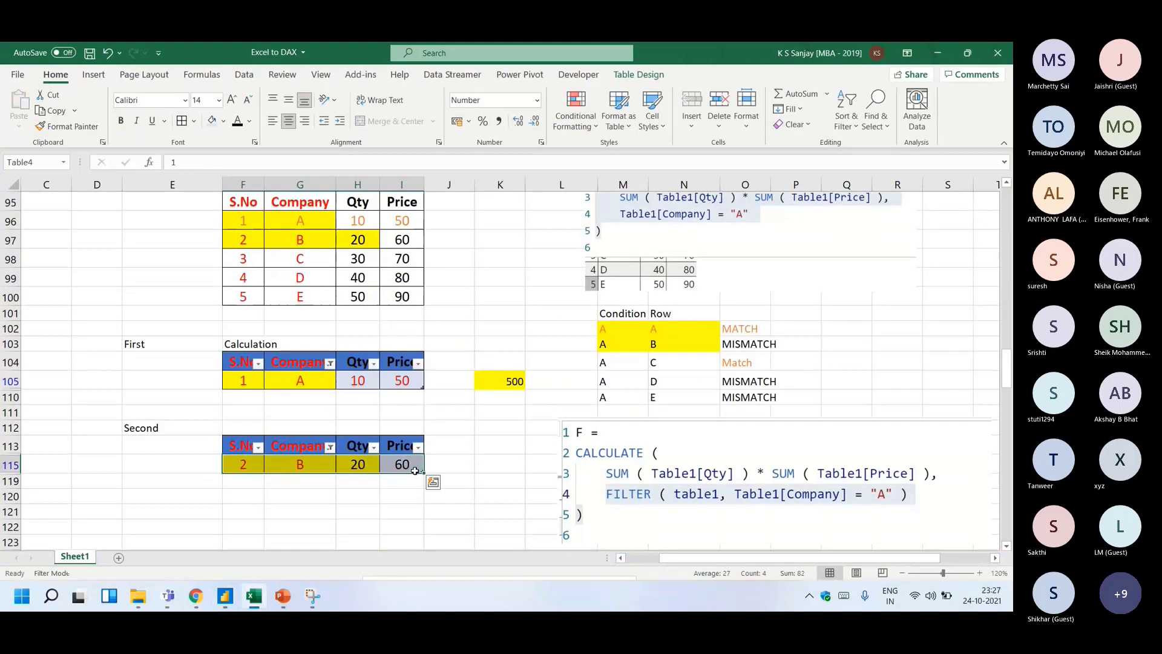
pyautogui.click(233, 596)
# - Wrap the SUMX expression of Table13's Sales column in CALCULATE
pyautogui.click(14, 187)
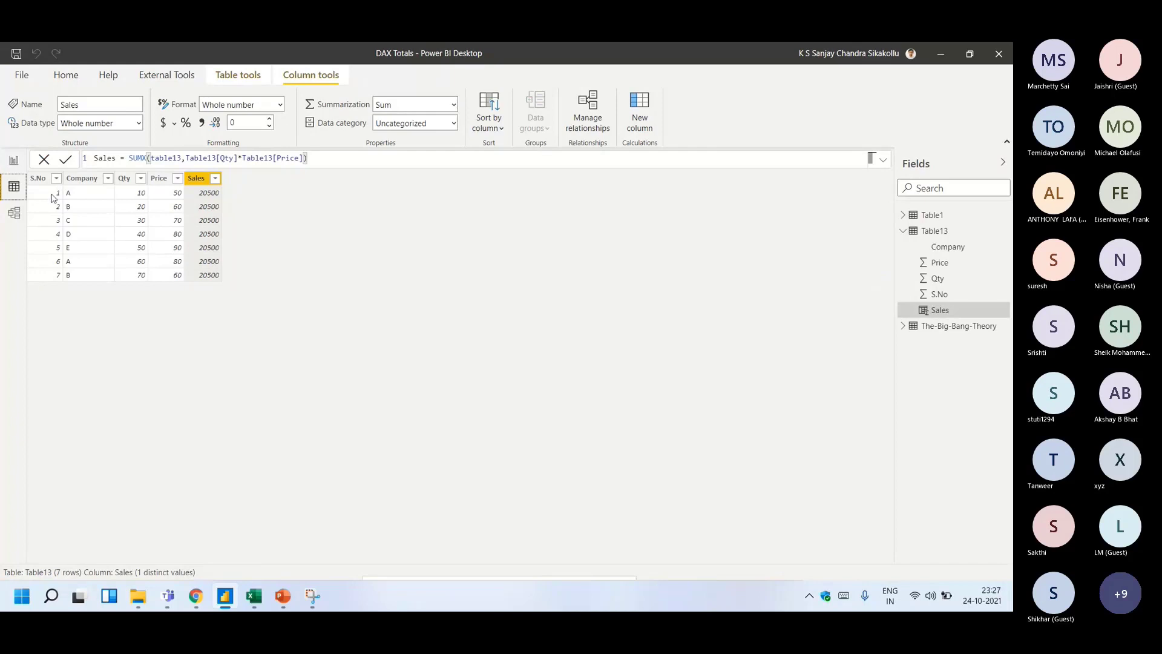
pyautogui.click(134, 158)
pyautogui.write('C')
pyautogui.write('ALCULATE(')
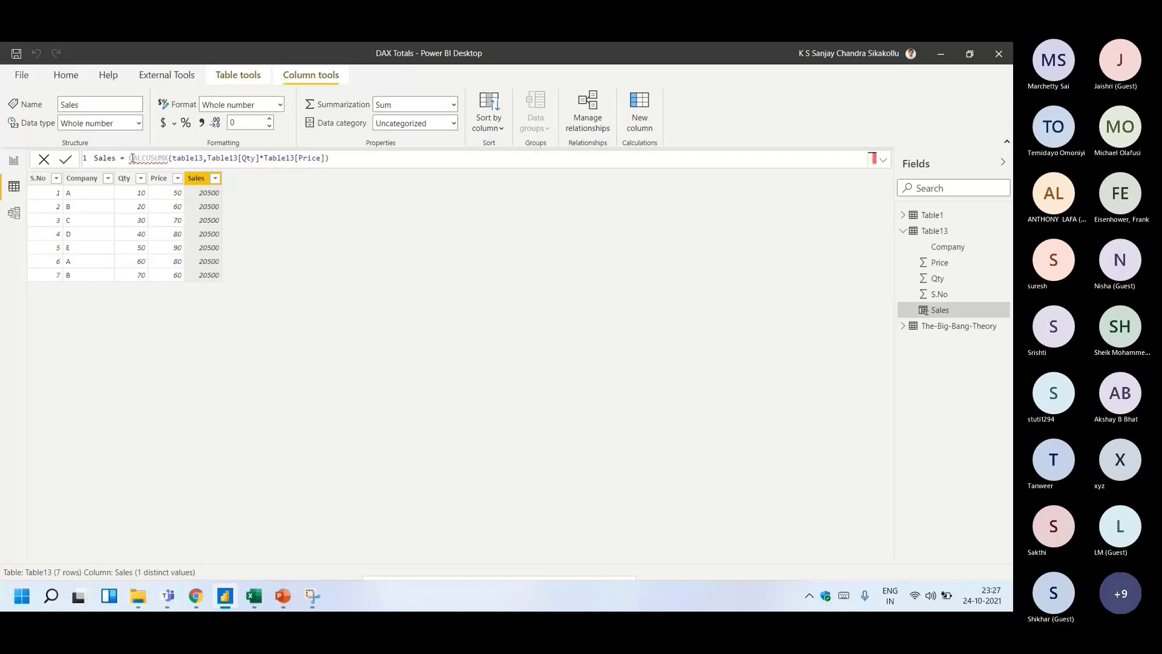
pyautogui.click(380, 159)
pyautogui.write(')')
pyautogui.press('Return')
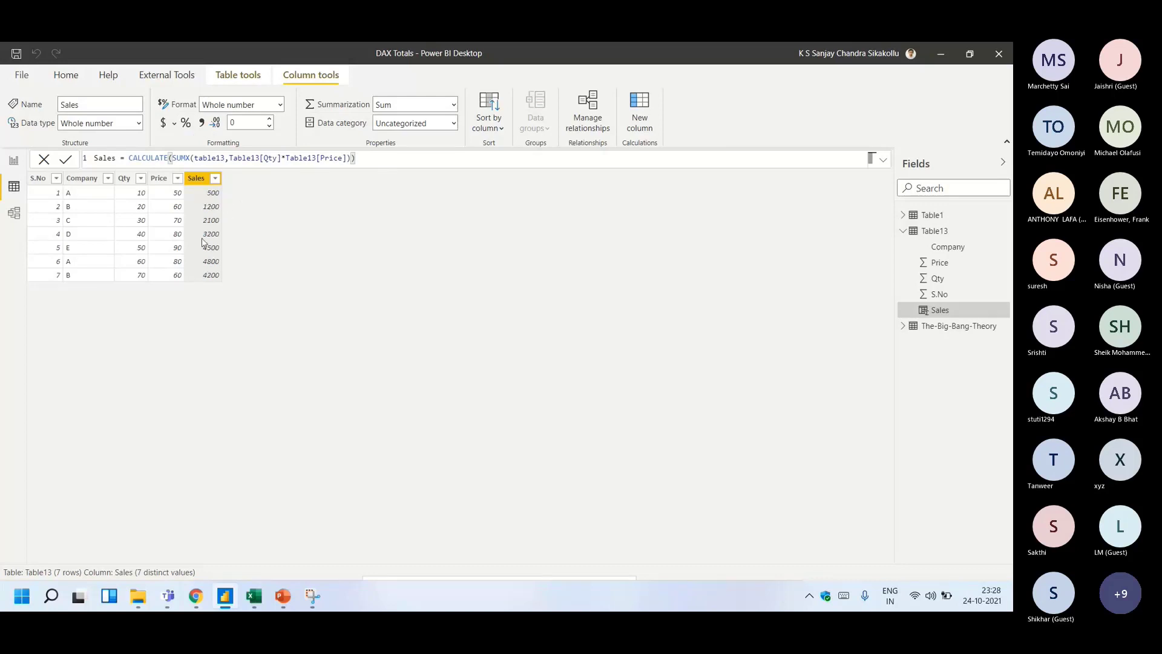
# - Return to the report and examine measure N's SUMX formula, which is written without CALCULATE
pyautogui.click(12, 162)
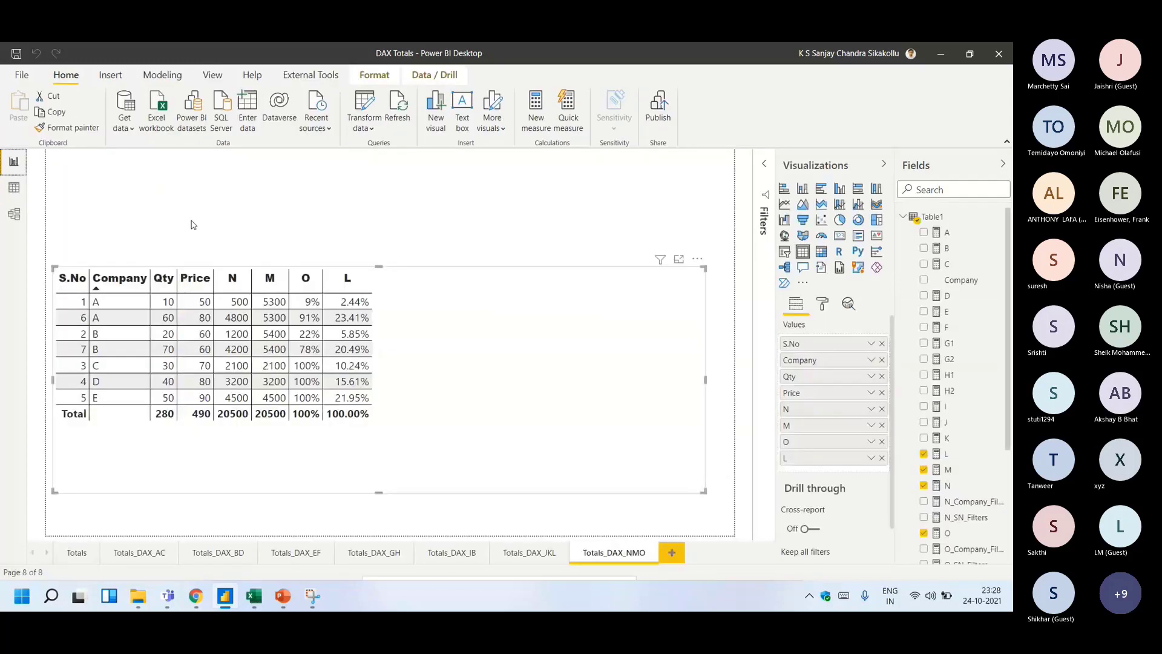
pyautogui.click(948, 486)
pyautogui.moveTo(133, 165); pyautogui.dragTo(562, 188)
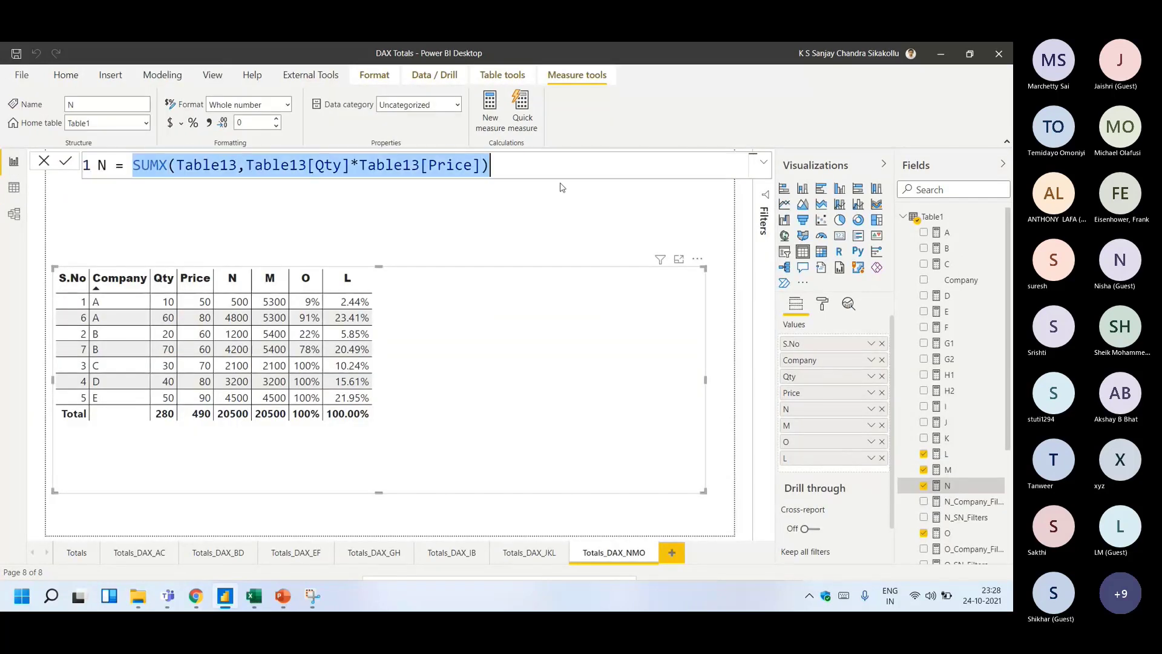
# - Remove the CALCULATE wrapper from the Sales column's formula in Table13, leaving only the SUMX expression
pyautogui.click(13, 186)
pyautogui.moveTo(172, 158); pyautogui.dragTo(131, 157)
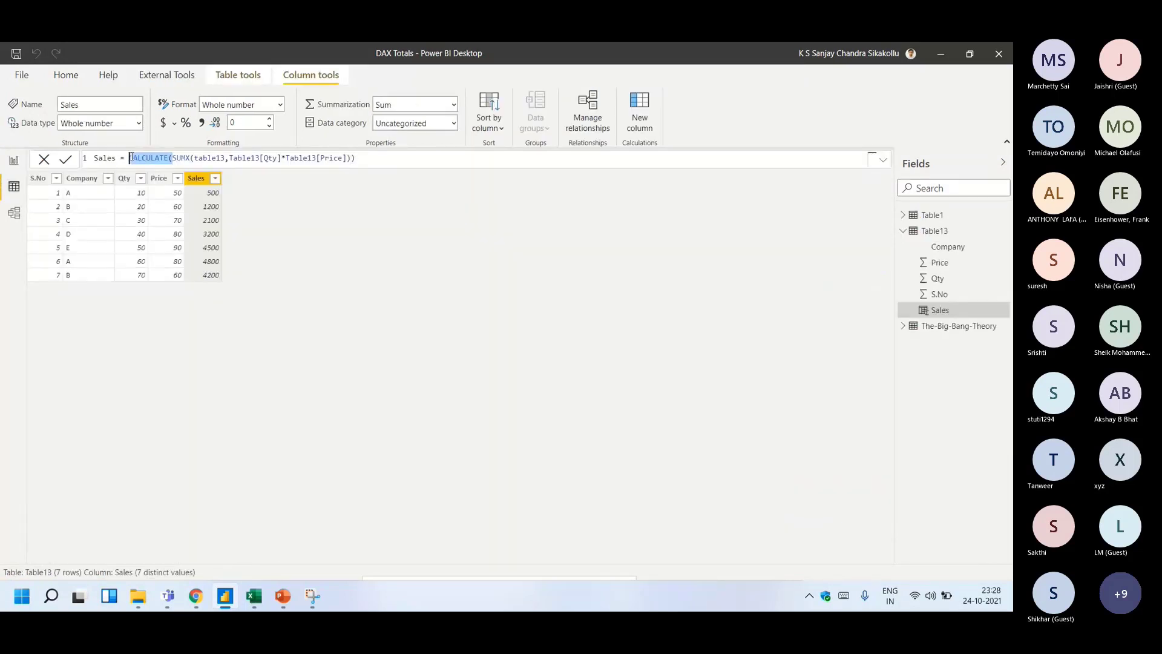
pyautogui.press('BackSpace')
pyautogui.press('End')
pyautogui.press('BackSpace')
pyautogui.press('Return')
# - Change the Sales column's formula back to Sales = CALCULATE(SUMX(table13,Table13[Qty]*Table13[Price]))
pyautogui.click(129, 158)
pyautogui.write('CALCULATE(')
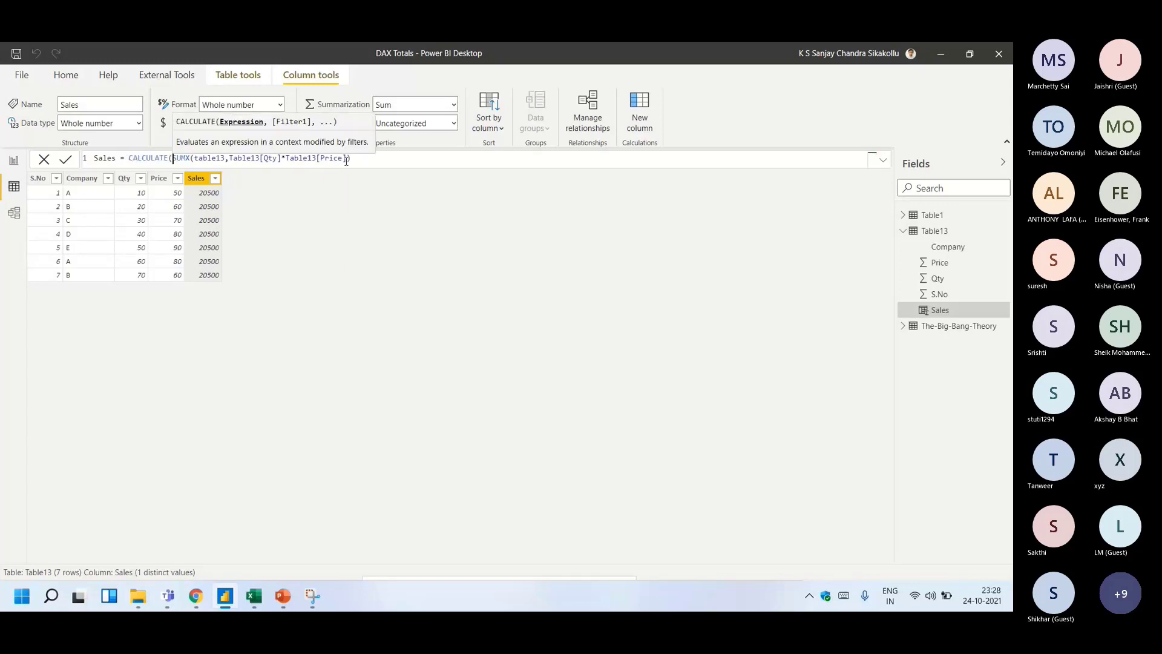
pyautogui.click(352, 159)
pyautogui.write(')')
pyautogui.press('Return')
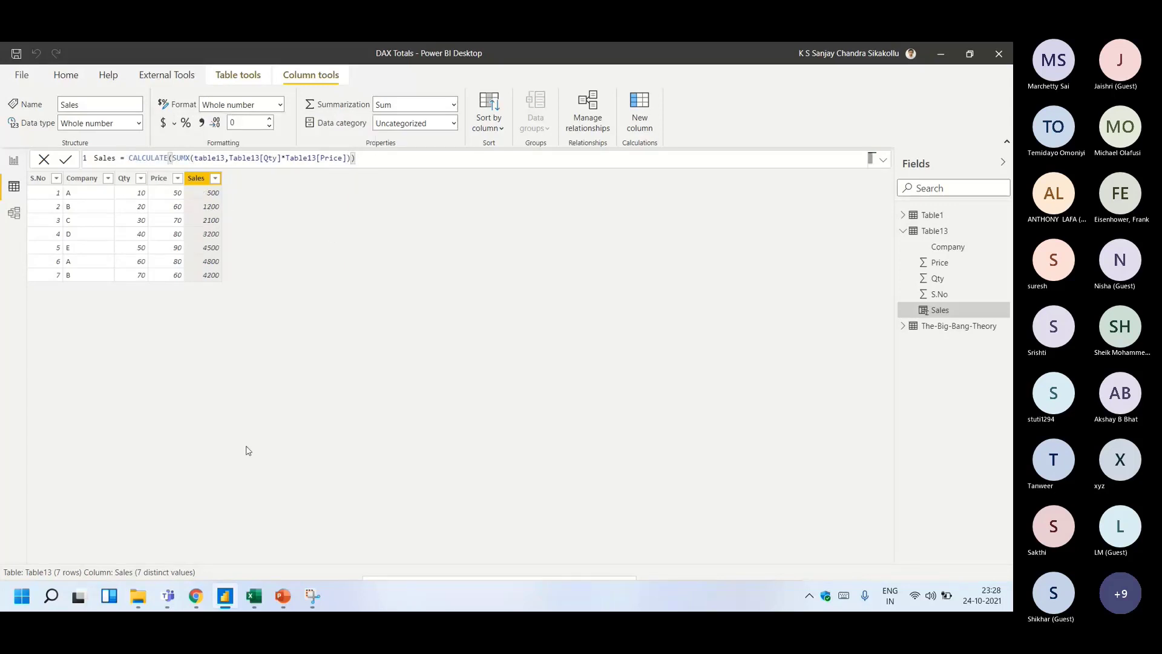
# - Switch to Excel and enter the note "CALCULATE Adds Filter Context in Calculated Tables" in cell G138
pyautogui.click(254, 596)
pyautogui.scroll(-12, 302, 338)
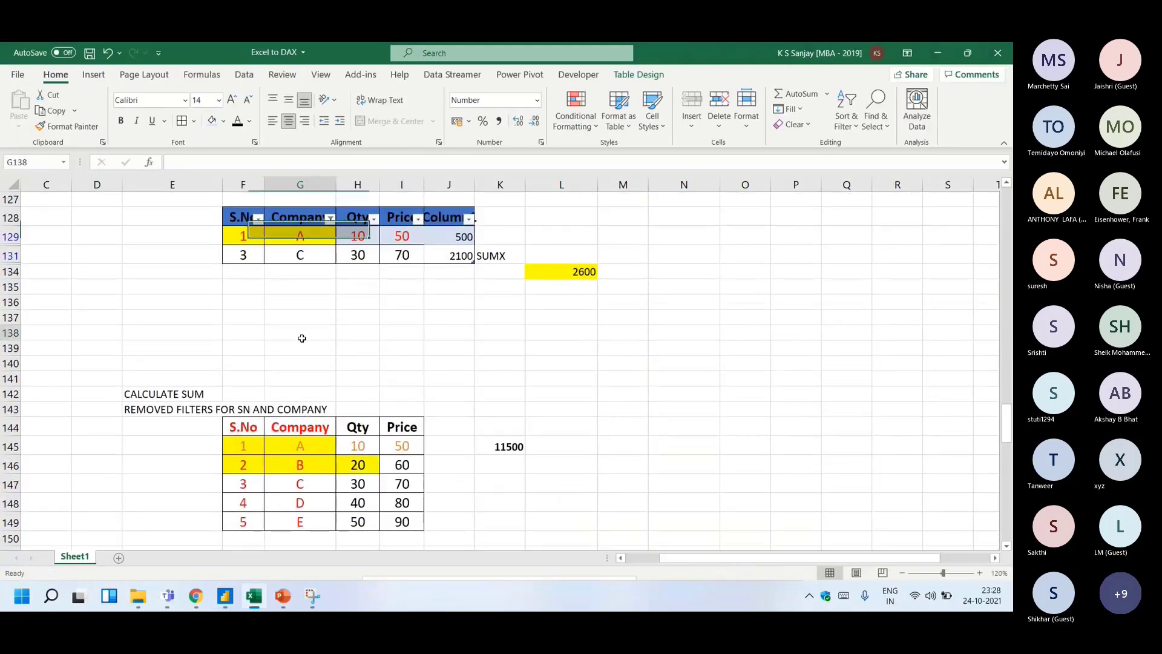
pyautogui.write('CALCULATE')
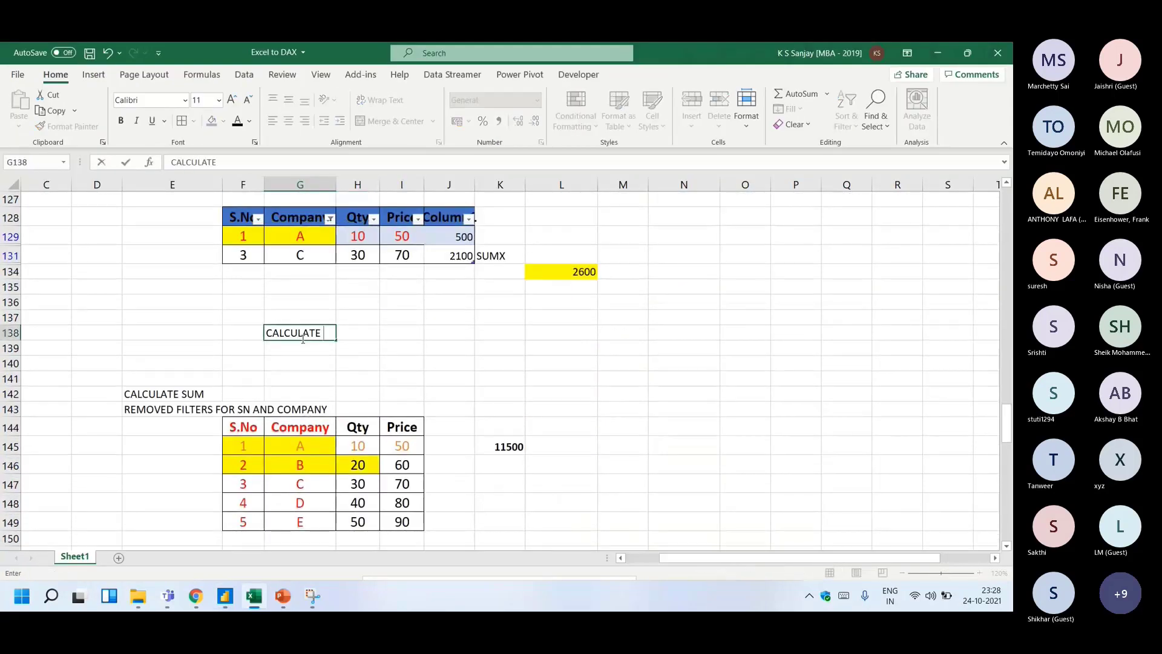
pyautogui.write(' Adds Filter Context in ')
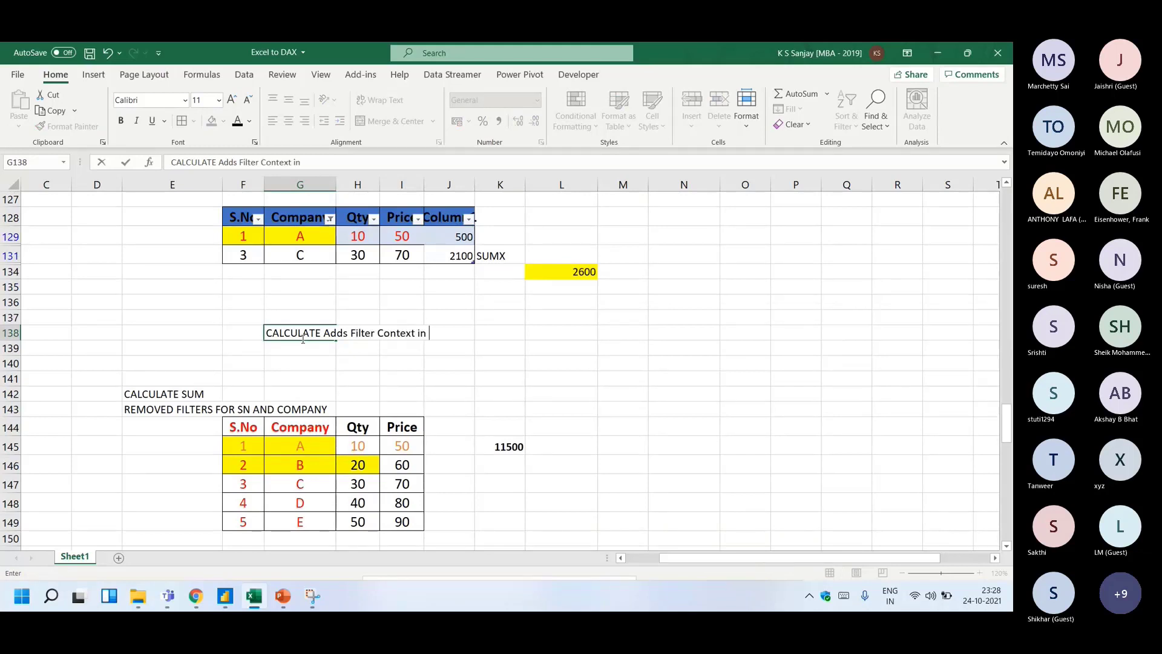
pyautogui.write('Calculated Tables')
pyautogui.press('Return')
# - In G139, enter the note "Filter Context is already present in Canvas (White Space), so CALCULATE is not required if there are no conditiions"
pyautogui.write('Filt')
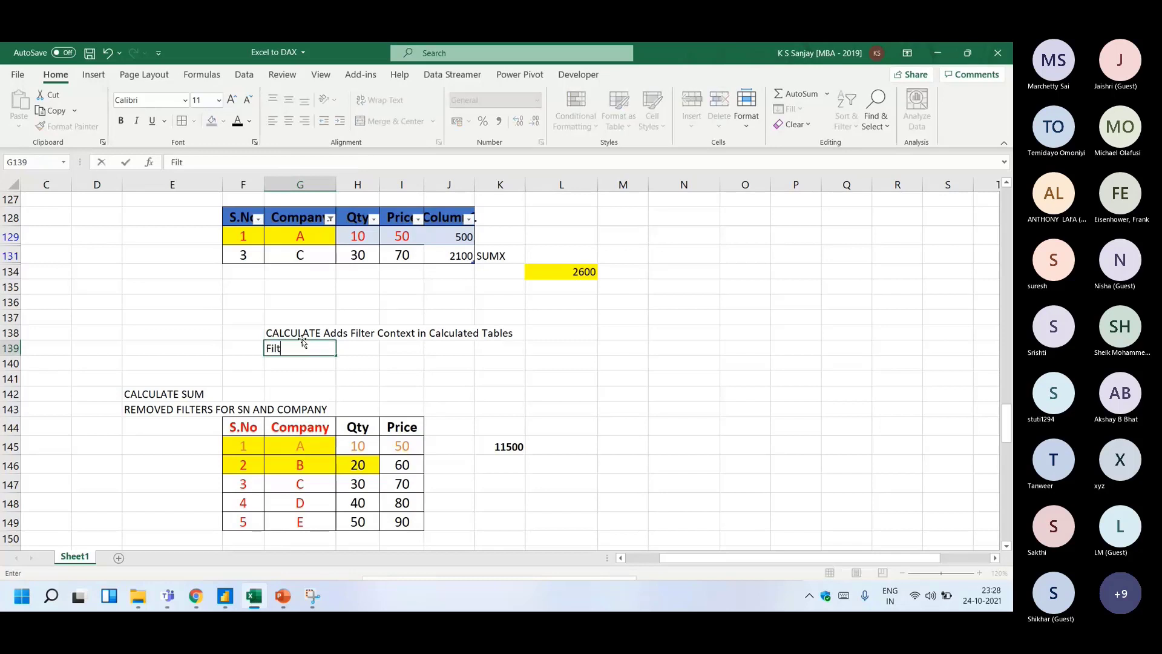
pyautogui.write('er Context is already pre')
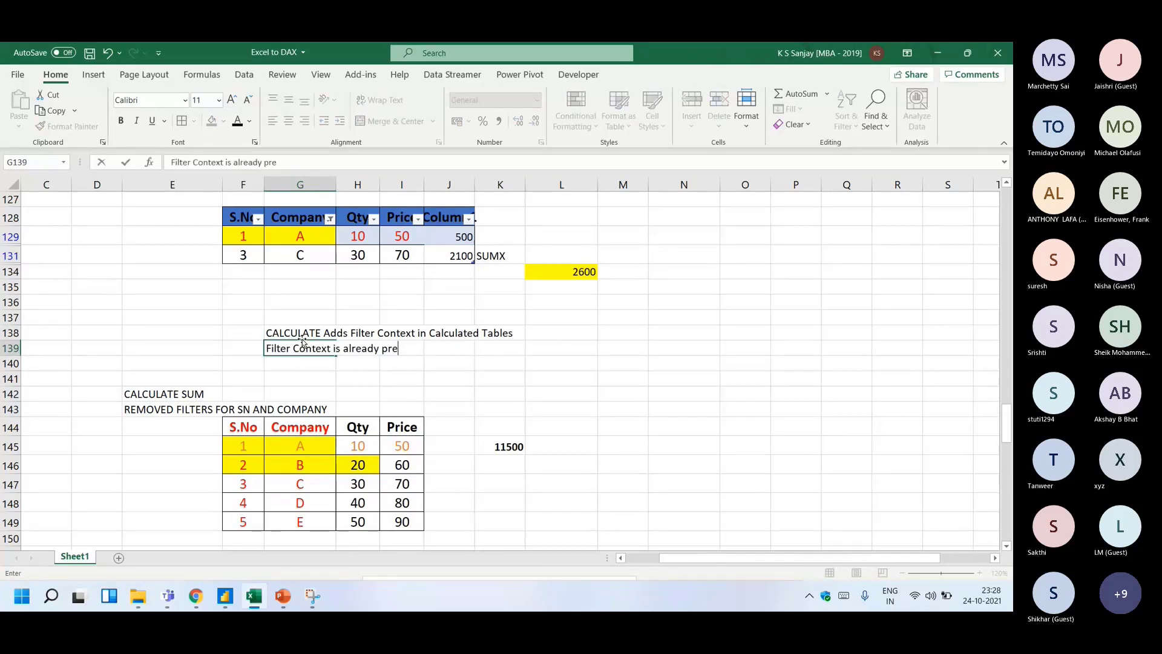
pyautogui.write('sent in Canvas (White S')
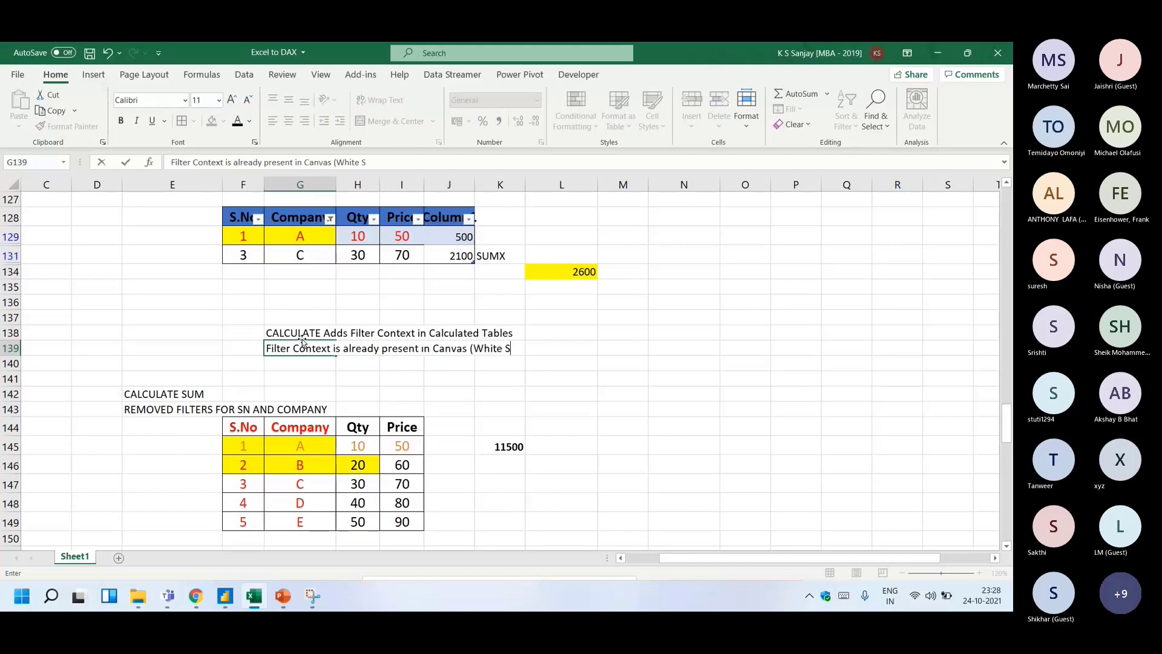
pyautogui.write('pace), so calculate isss')
pyautogui.press('BackSpace')
pyautogui.press('BackSpace')
pyautogui.press('BackSpace')
pyautogui.press('BackSpace')
pyautogui.press('BackSpace')
pyautogui.press('BackSpace')
pyautogui.press('BackSpace')
pyautogui.press('BackSpace')
pyautogui.press('BackSpace')
pyautogui.press('BackSpace')
pyautogui.press('BackSpace')
pyautogui.press('BackSpace')
pyautogui.press('BackSpace')
pyautogui.press('BackSpace')
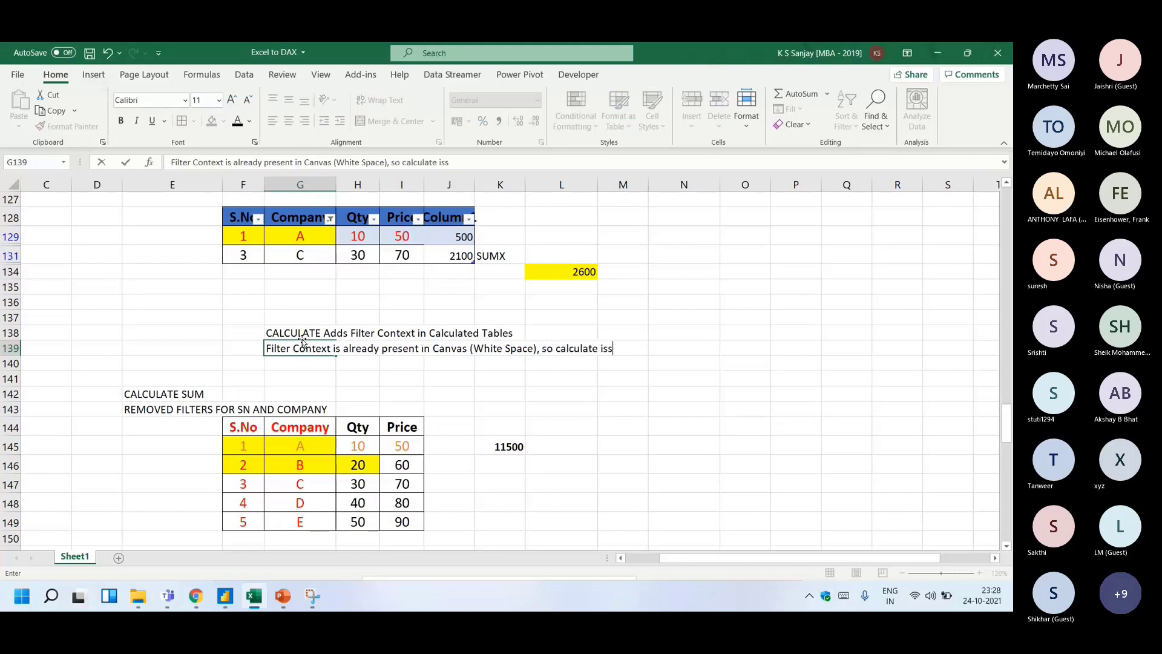
pyautogui.write('CALCULATE is not re')
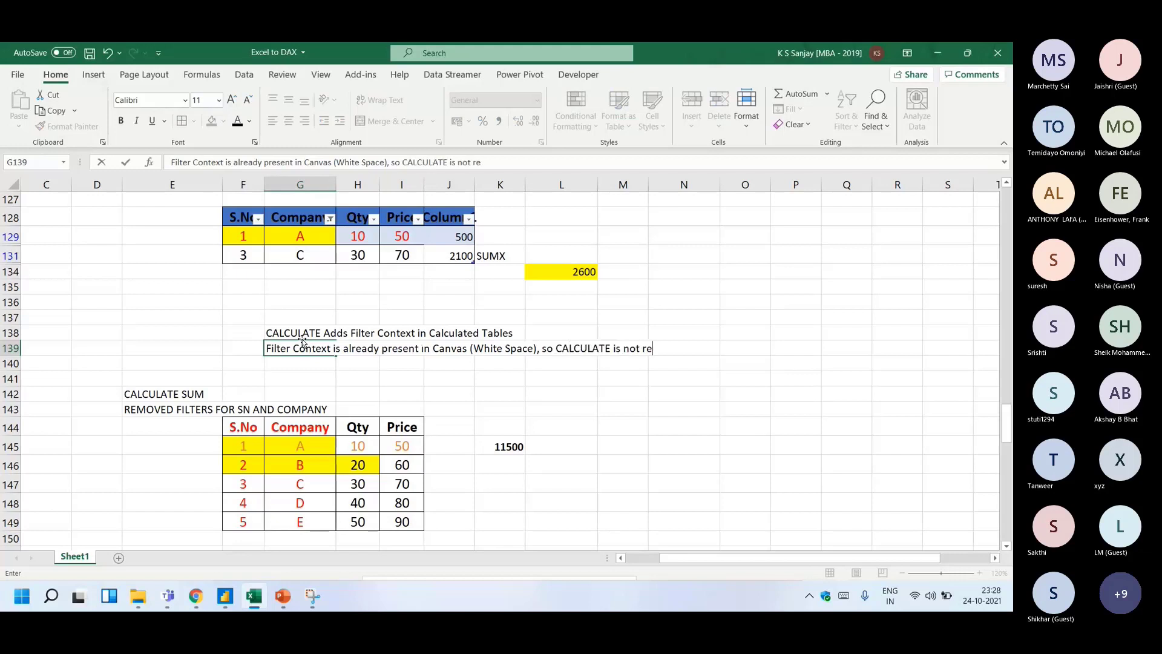
pyautogui.write('quired if there are n')
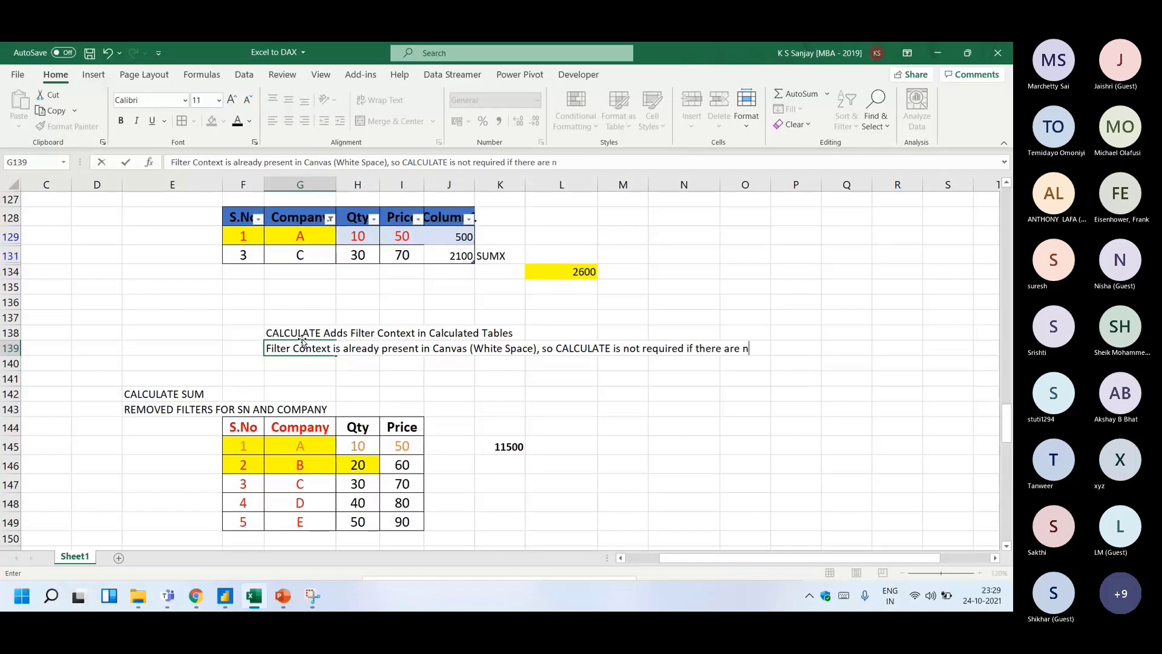
pyautogui.write('o conditiions')
pyautogui.press('Return')
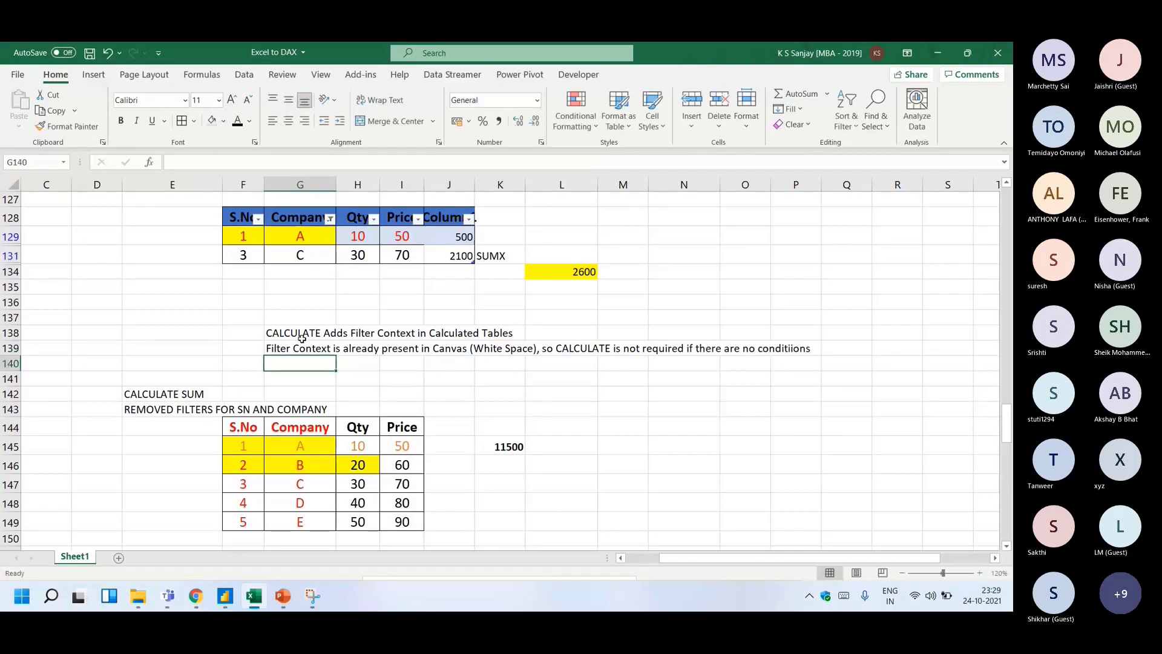
# - Correct the misspelled last word of the note in G139 to "conditions"
pyautogui.press('Up')
pyautogui.press('F2')
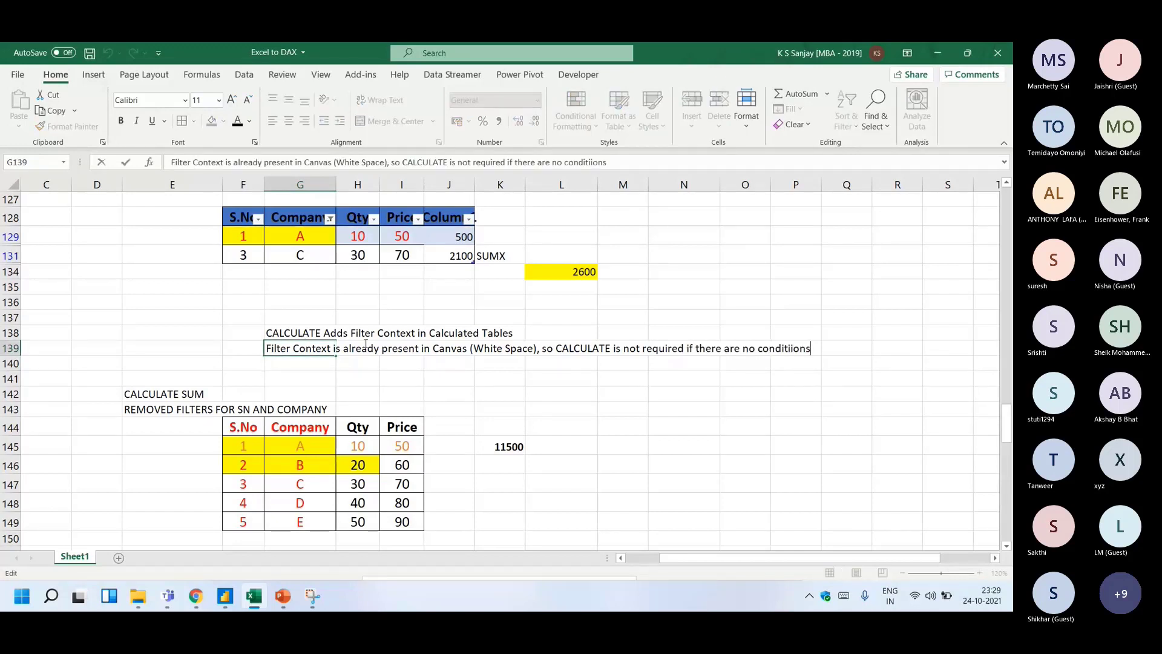
pyautogui.click(797, 349)
pyautogui.press('BackSpace')
pyautogui.press('Return')
pyautogui.press('Up')
pyautogui.press('Up')
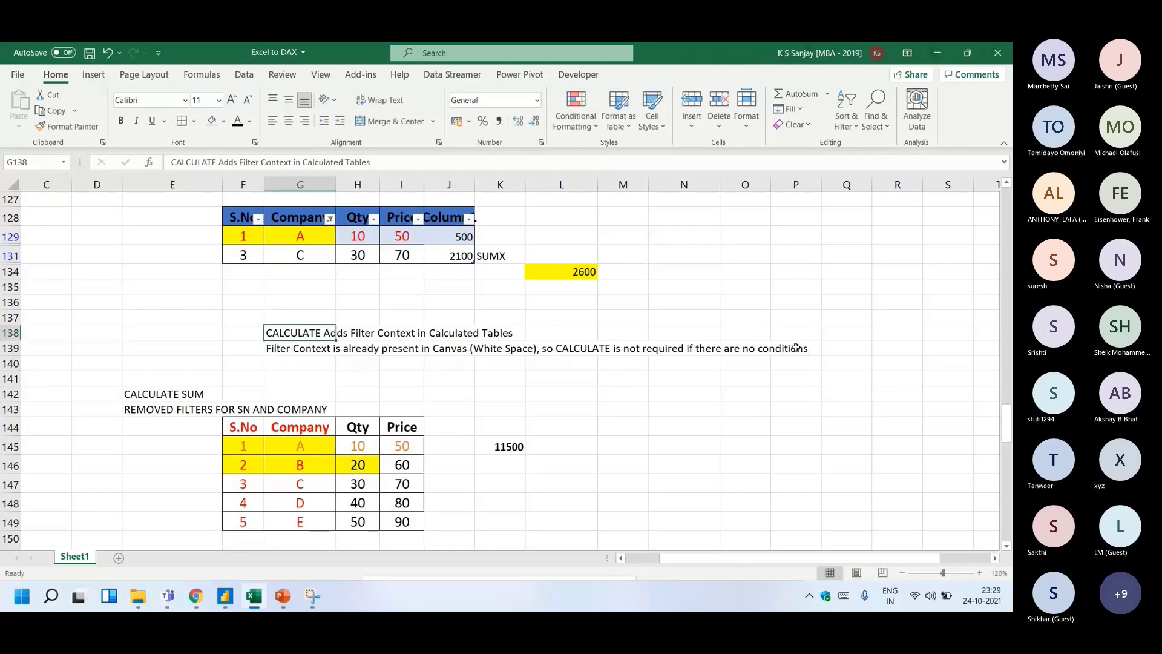
# - Switch to Power BI and compare measure N in the report with the CALCULATE(SUMX part of the Sales column's formula
pyautogui.click(224, 599)
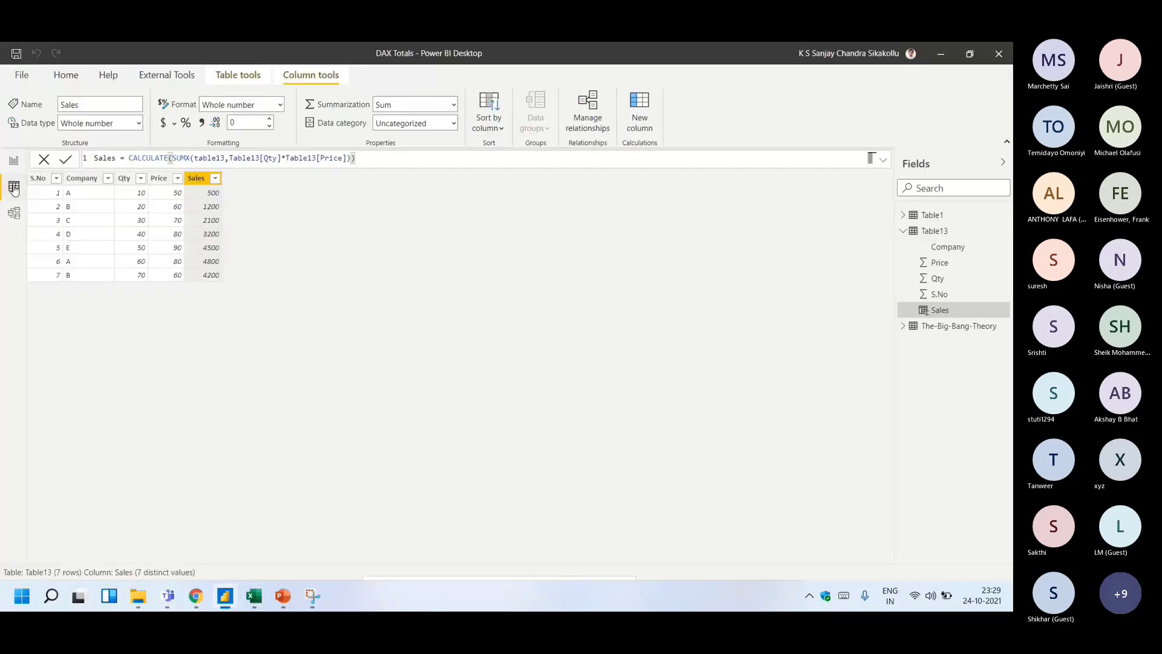
pyautogui.click(13, 161)
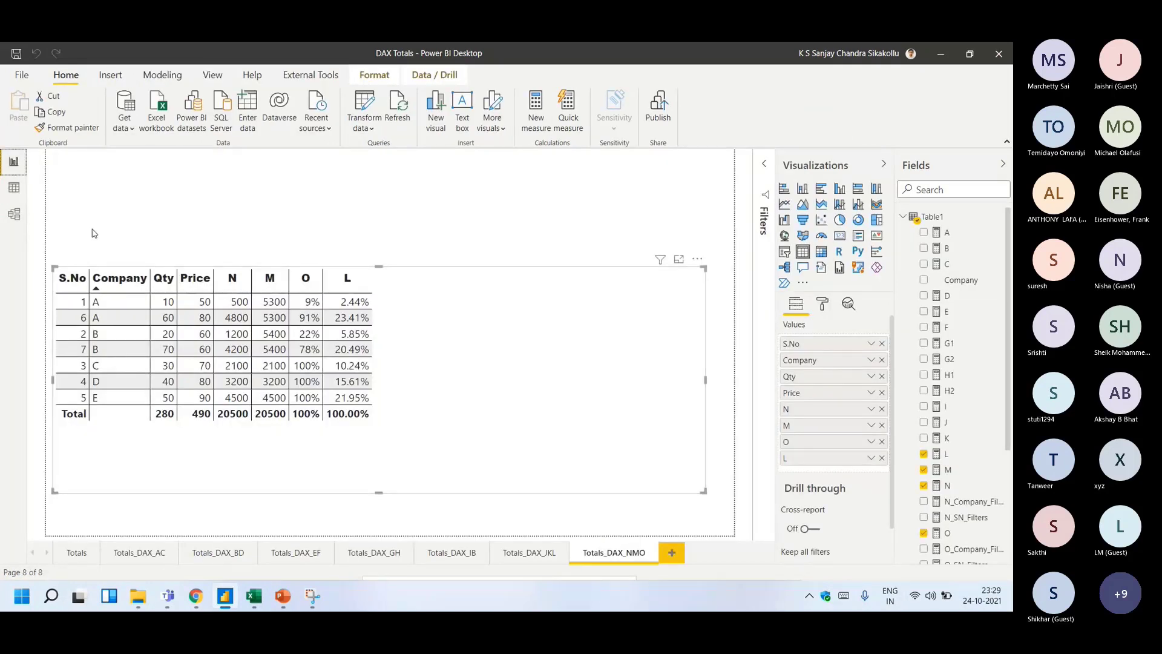
pyautogui.click(948, 486)
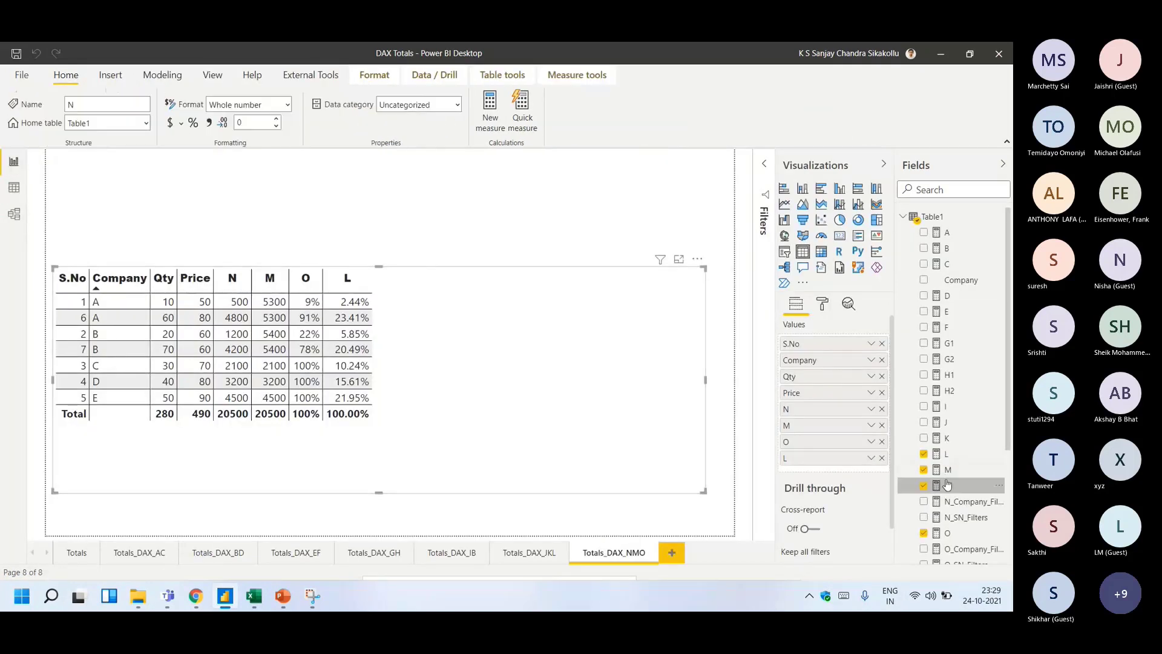
pyautogui.click(14, 188)
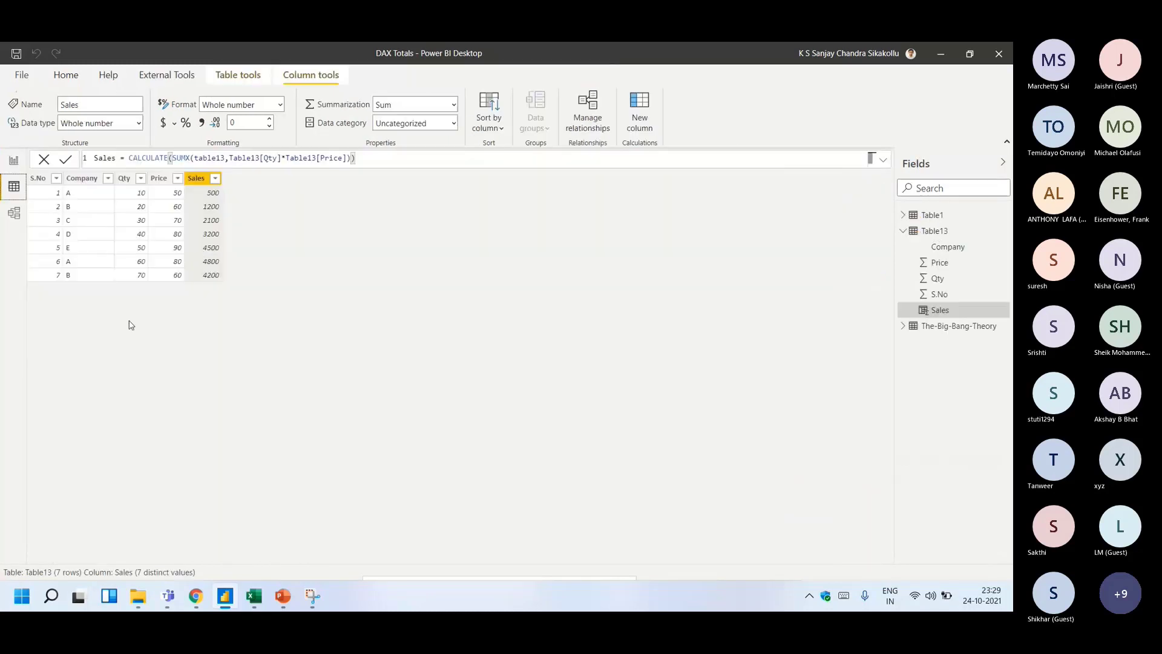
pyautogui.moveTo(129, 158); pyautogui.dragTo(189, 157)
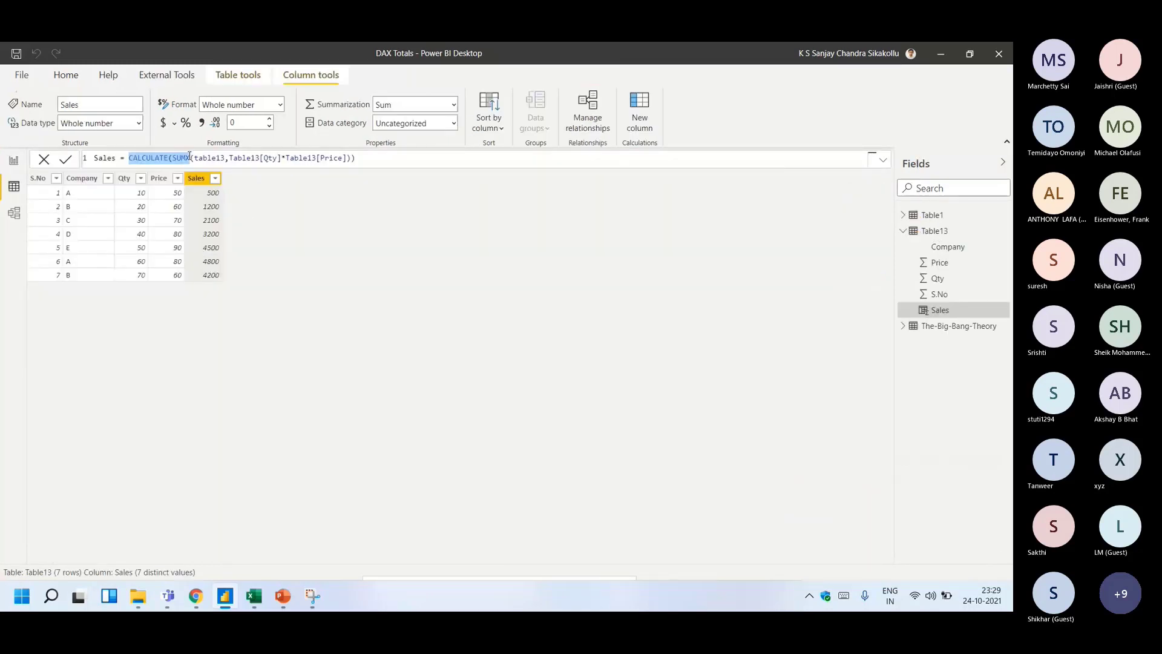
# - Return to the report table and highlight the company A rows with S.No 1 and 6
pyautogui.click(13, 161)
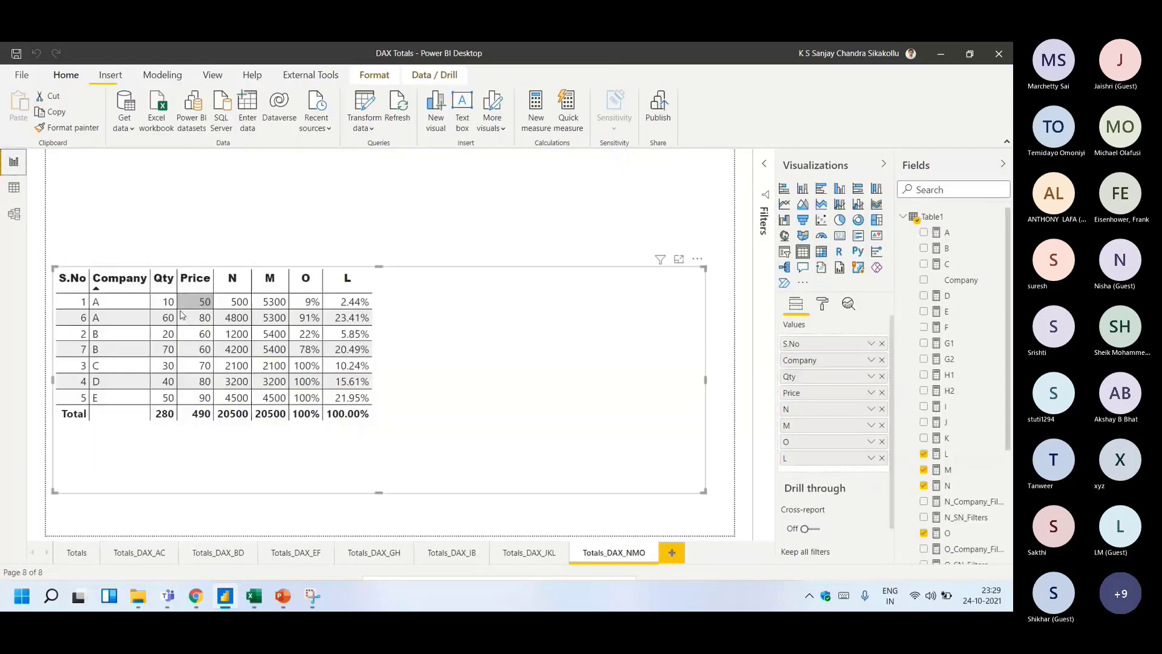
pyautogui.click(112, 306)
pyautogui.click(115, 317)
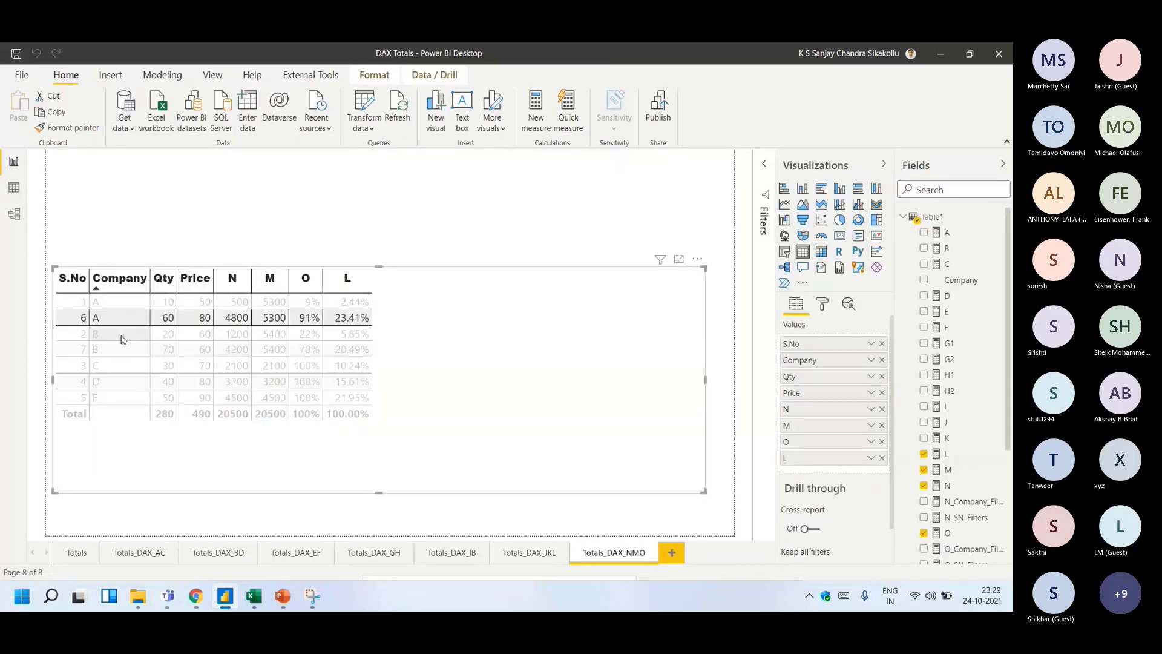
# - Highlight the rows of company C and company E in the report table and clear the highlight
pyautogui.click(121, 365)
pyautogui.click(121, 397)
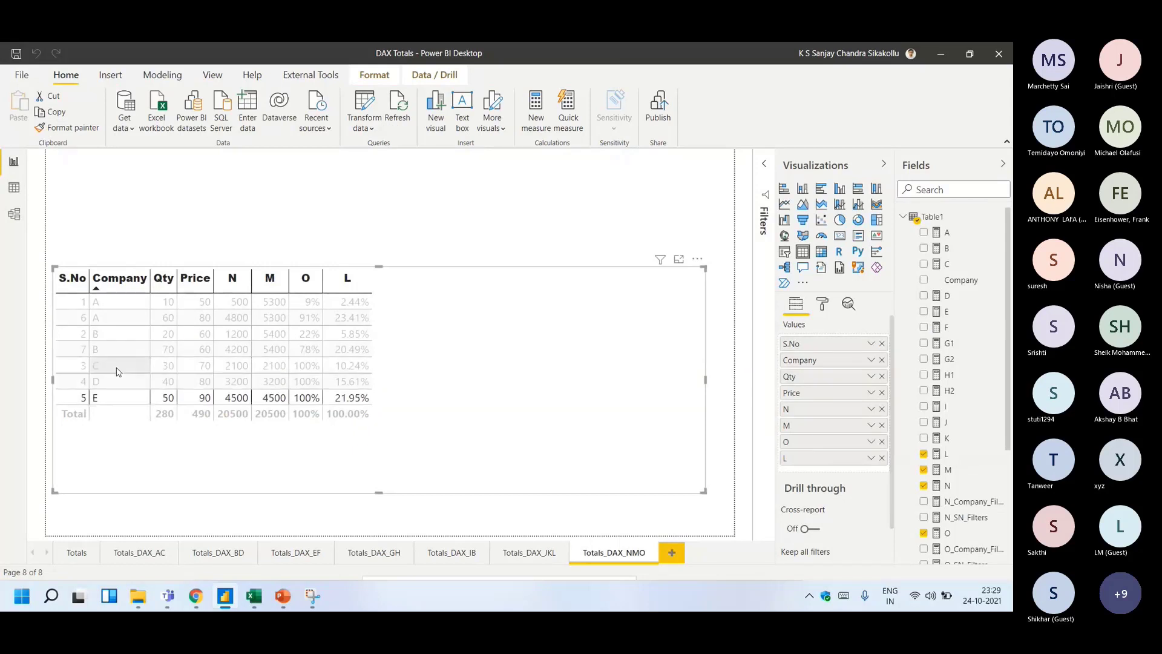
pyautogui.click(116, 368)
pyautogui.click(112, 364)
# - Show the Table13 data and highlight the CALCULATE(SUMX(...)) expression in the Sales column's formula
pyautogui.click(13, 189)
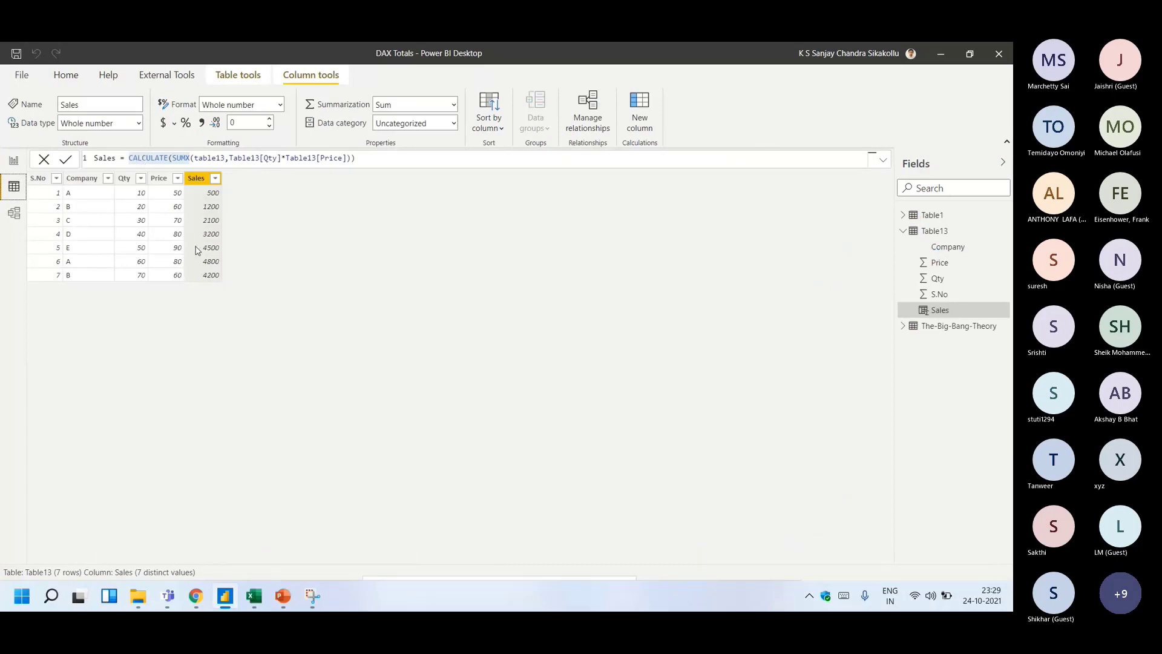
pyautogui.click(161, 161)
pyautogui.moveTo(160, 164); pyautogui.dragTo(108, 158)
pyautogui.hotkey('ctrl', 'z')
pyautogui.click(171, 158)
pyautogui.moveTo(128, 159); pyautogui.dragTo(394, 156)
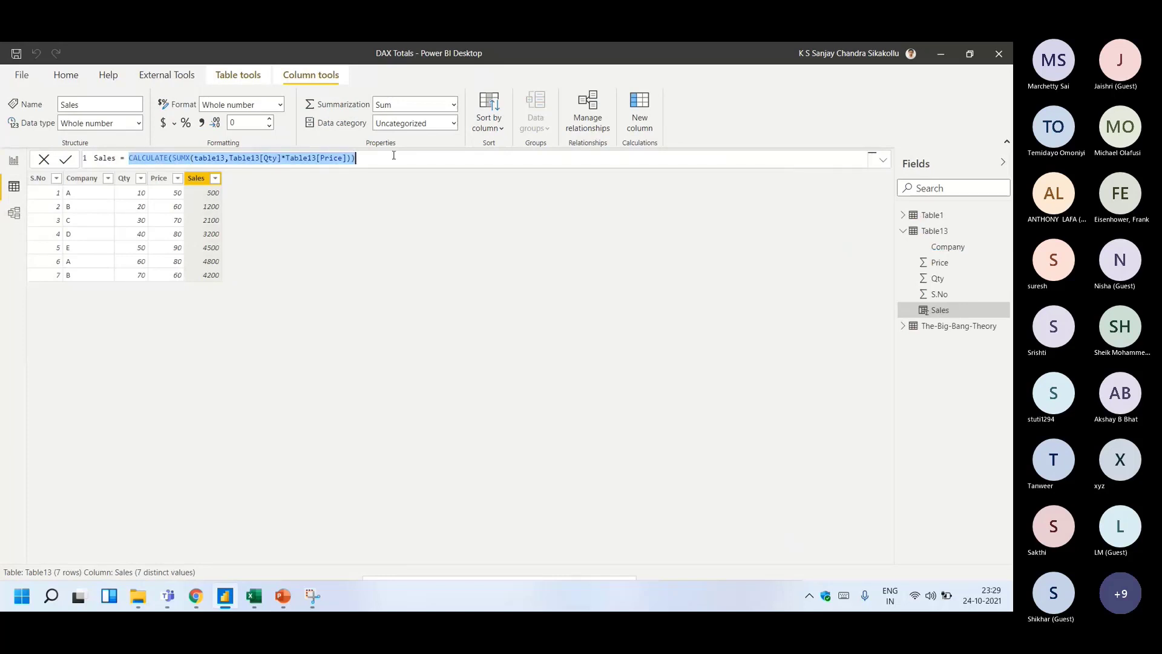
pyautogui.click(66, 75)
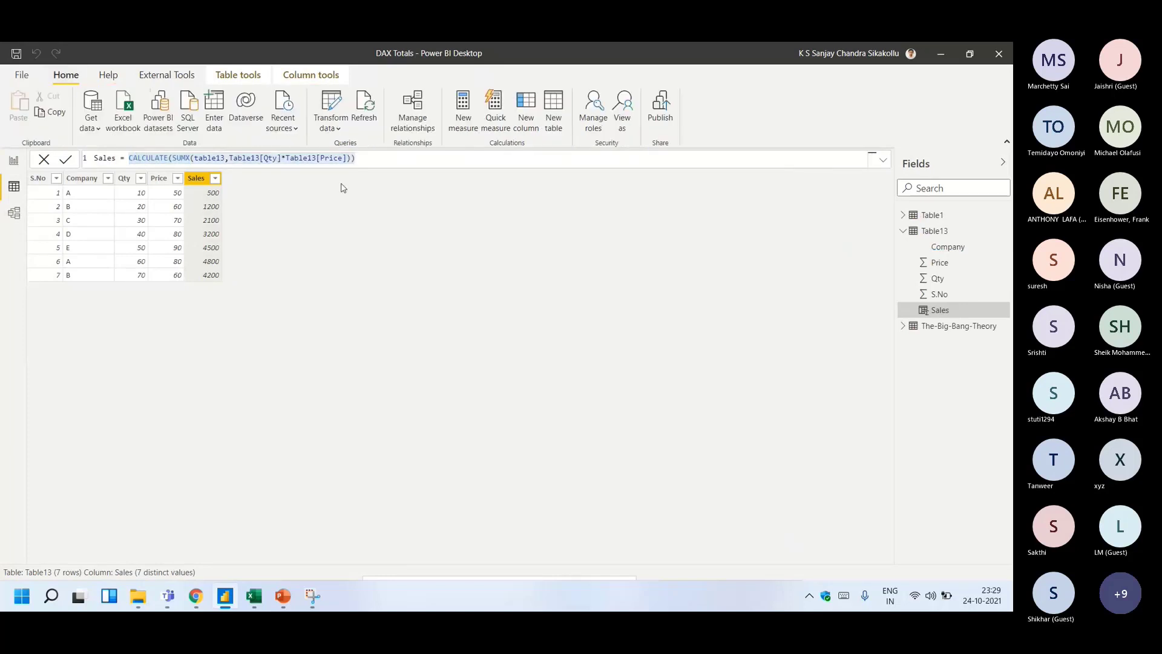
pyautogui.click(381, 163)
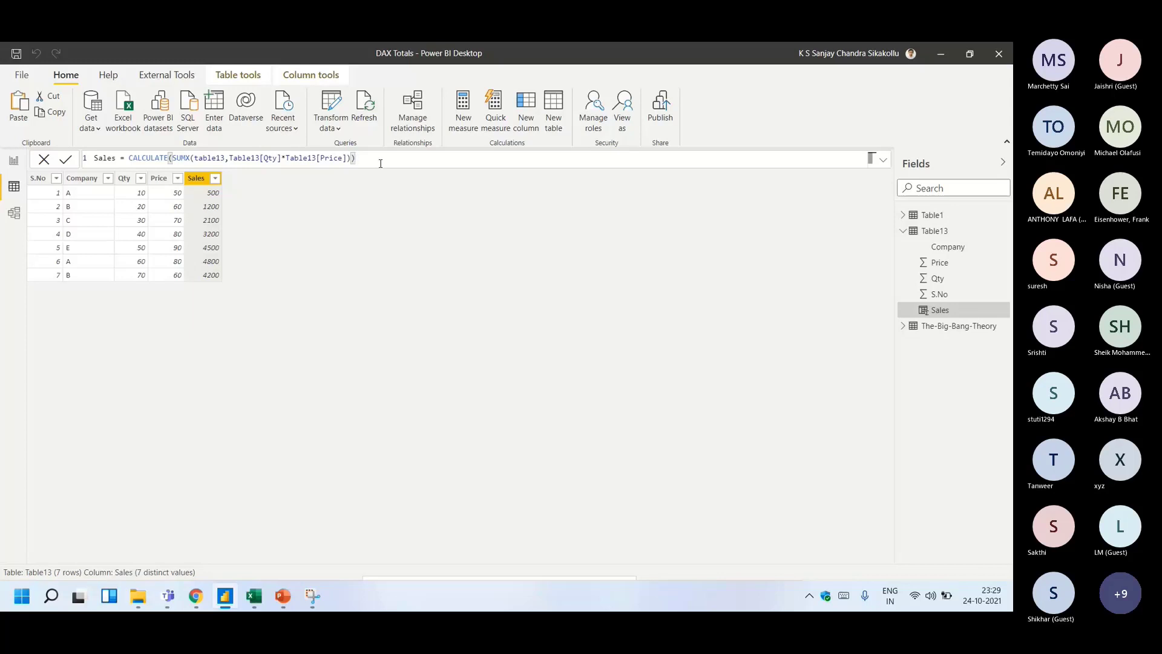
# - Return to the Totals_DAX_NMO report page and select the table visual
pyautogui.click(16, 165)
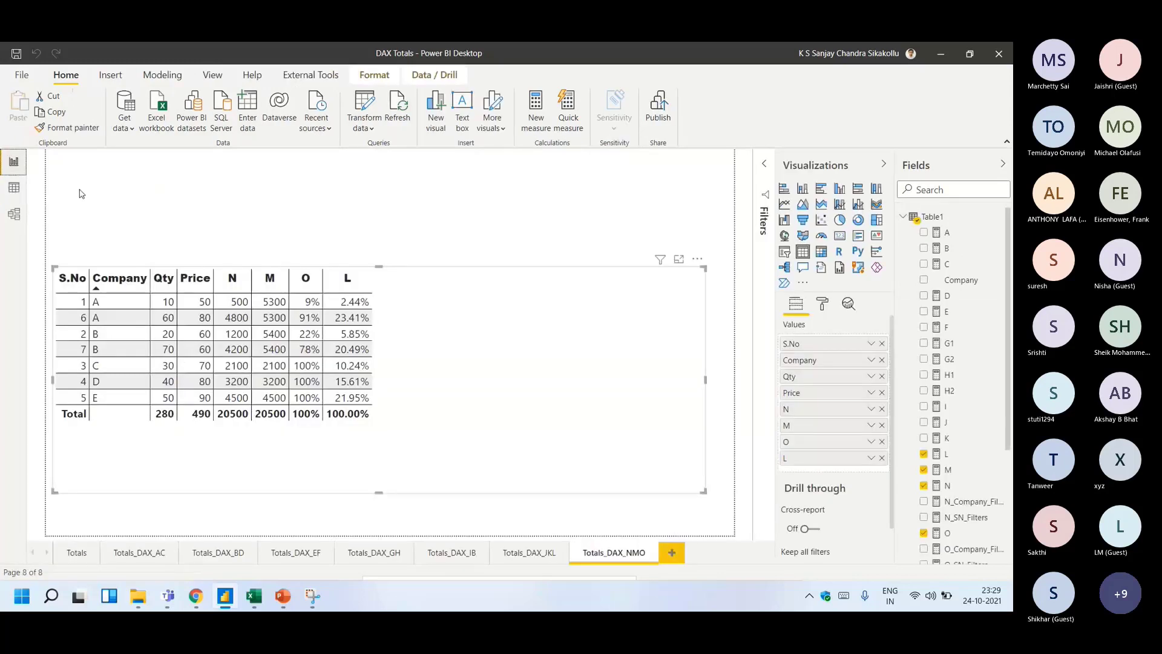
pyautogui.click(412, 243)
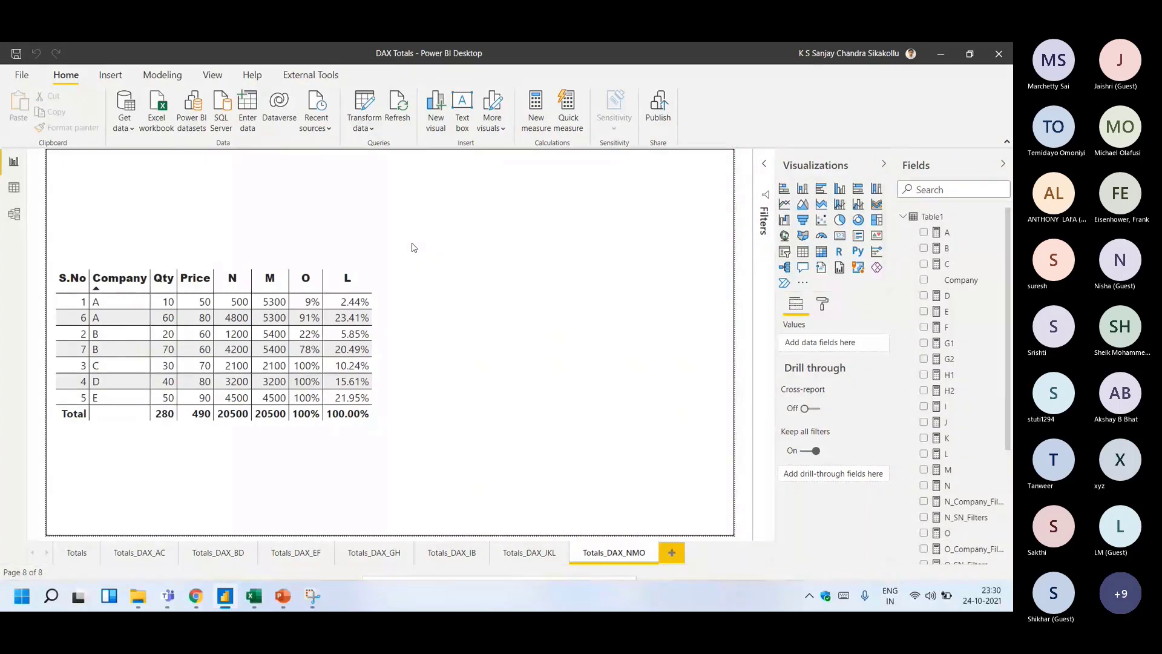
pyautogui.click(531, 386)
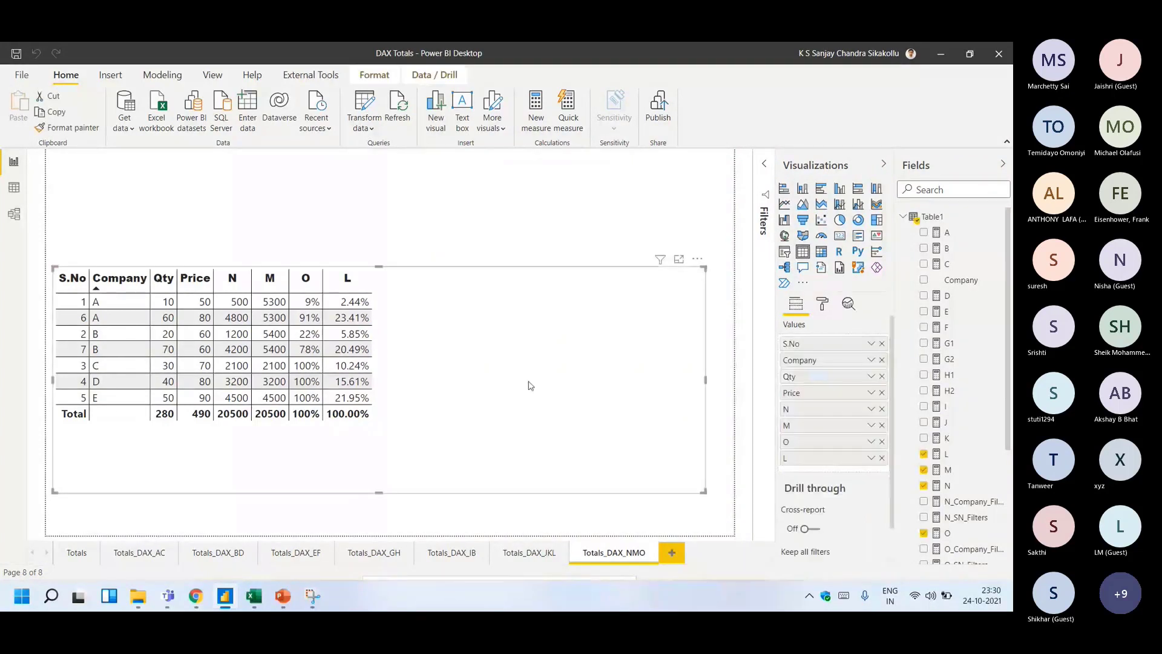
# - Review the DAX formulas of measures L, M, N and O, comparing how each uses SUMX and CALCULATE
pyautogui.click(957, 455)
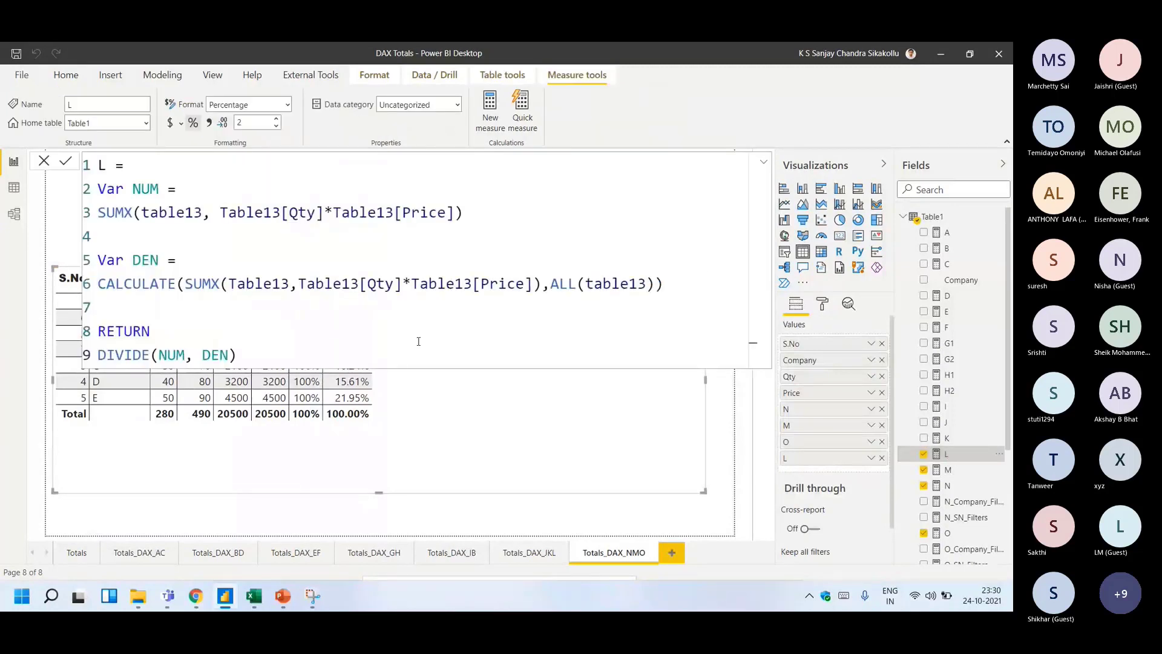
pyautogui.click(40, 163)
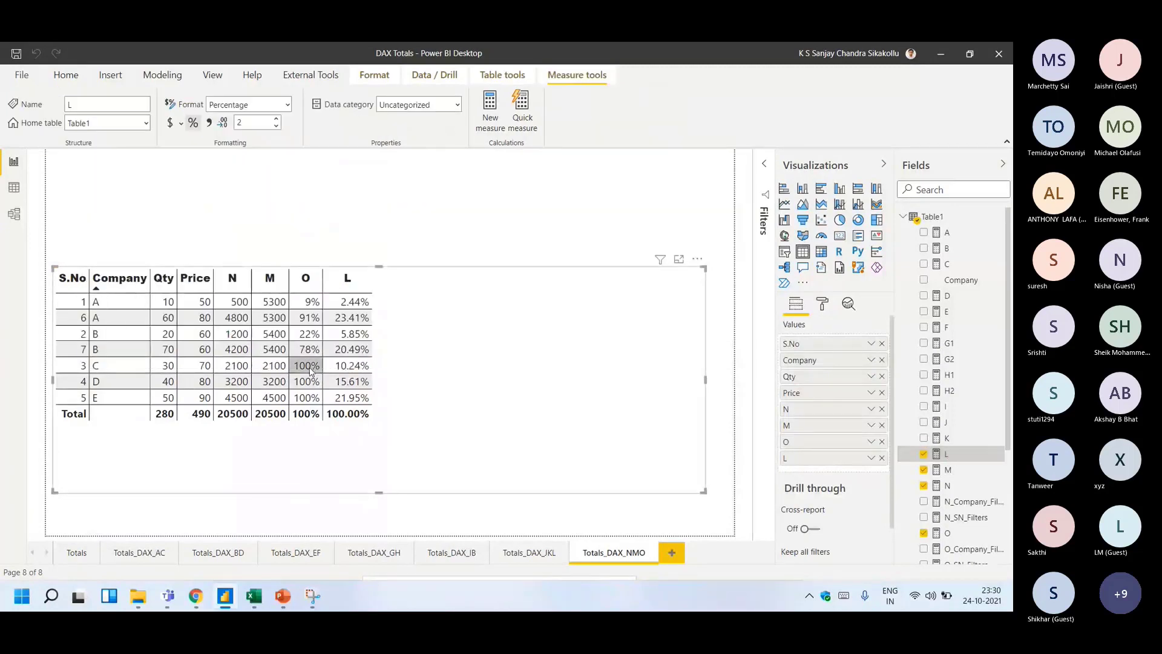
pyautogui.click(948, 470)
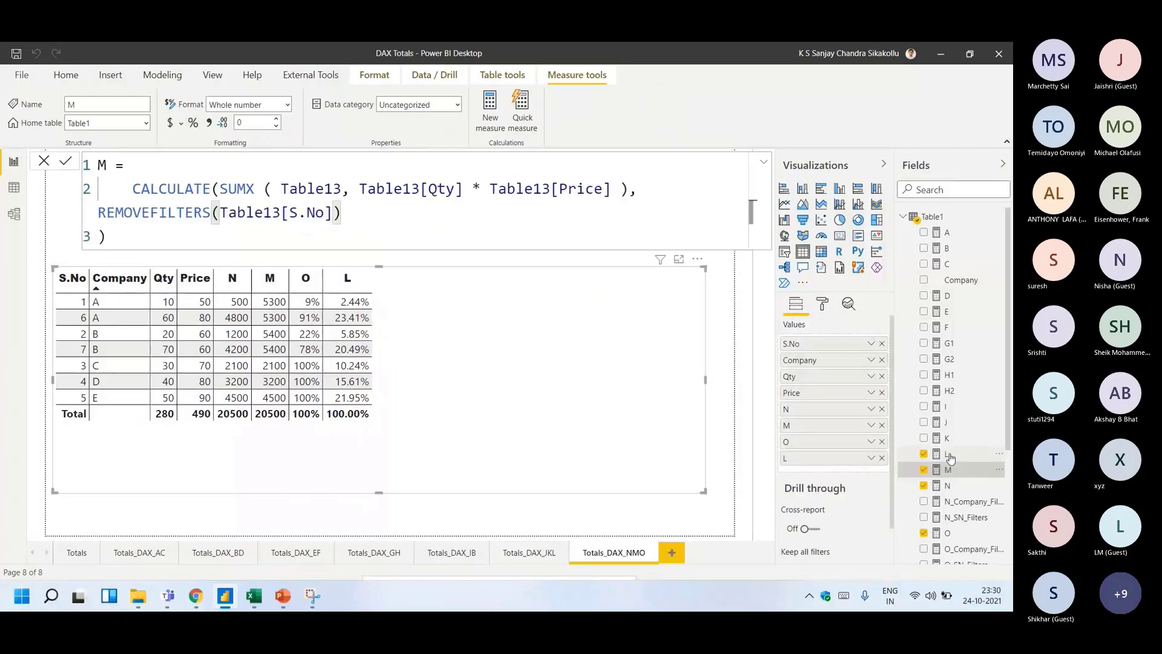
pyautogui.click(949, 456)
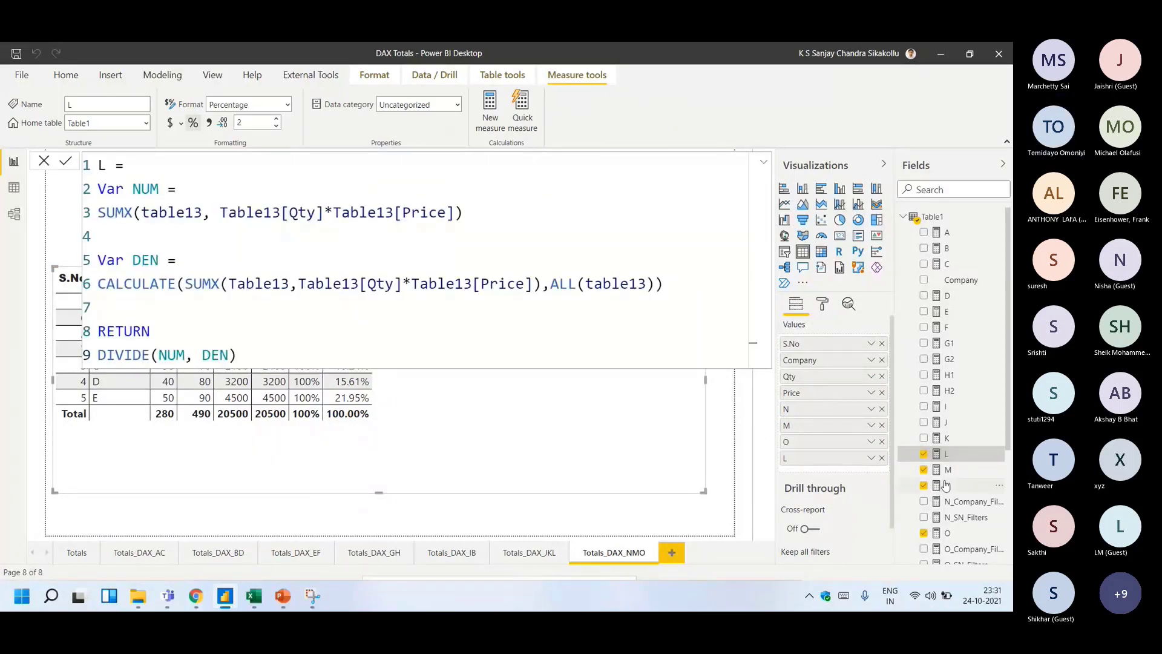
pyautogui.click(949, 486)
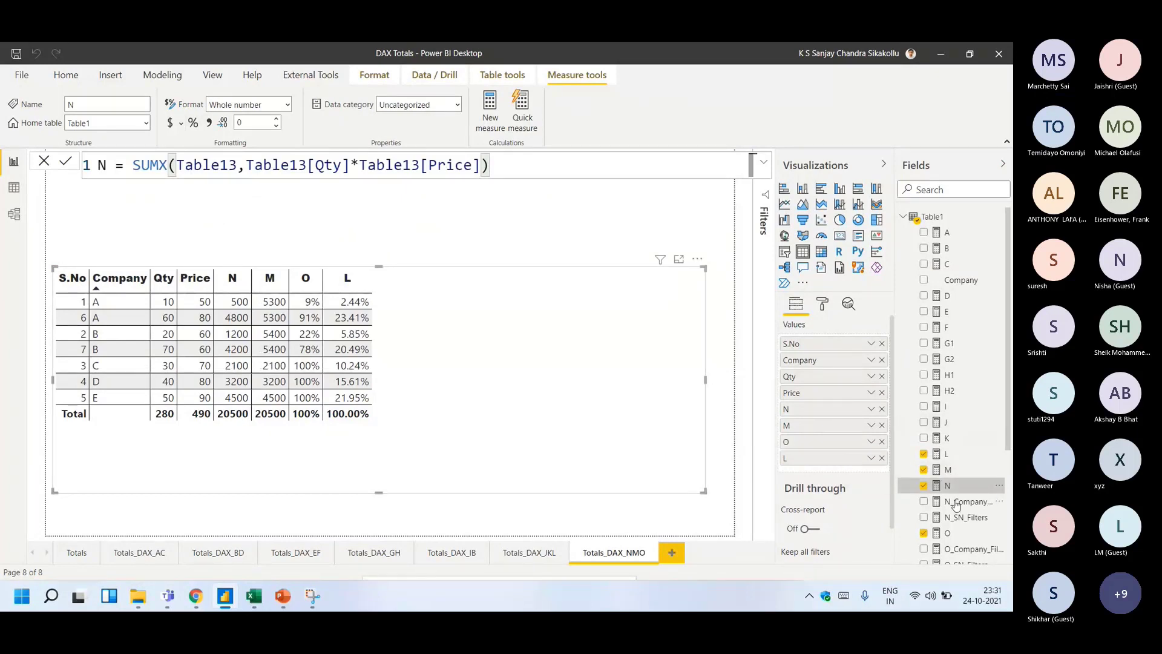
pyautogui.click(952, 532)
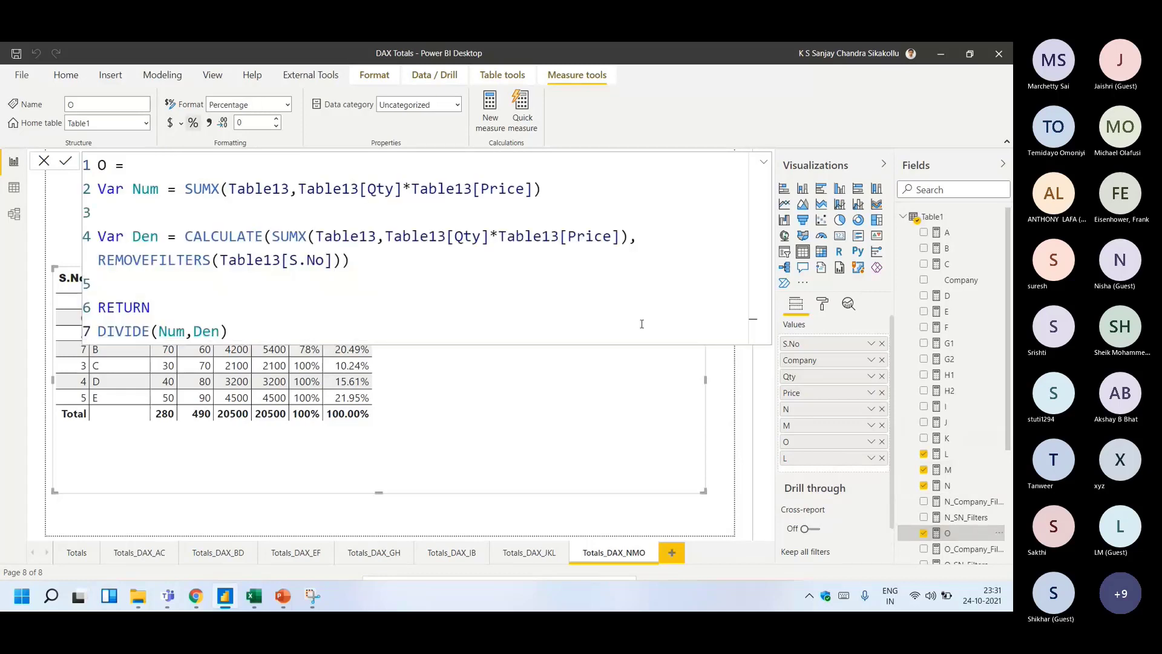
pyautogui.click(954, 486)
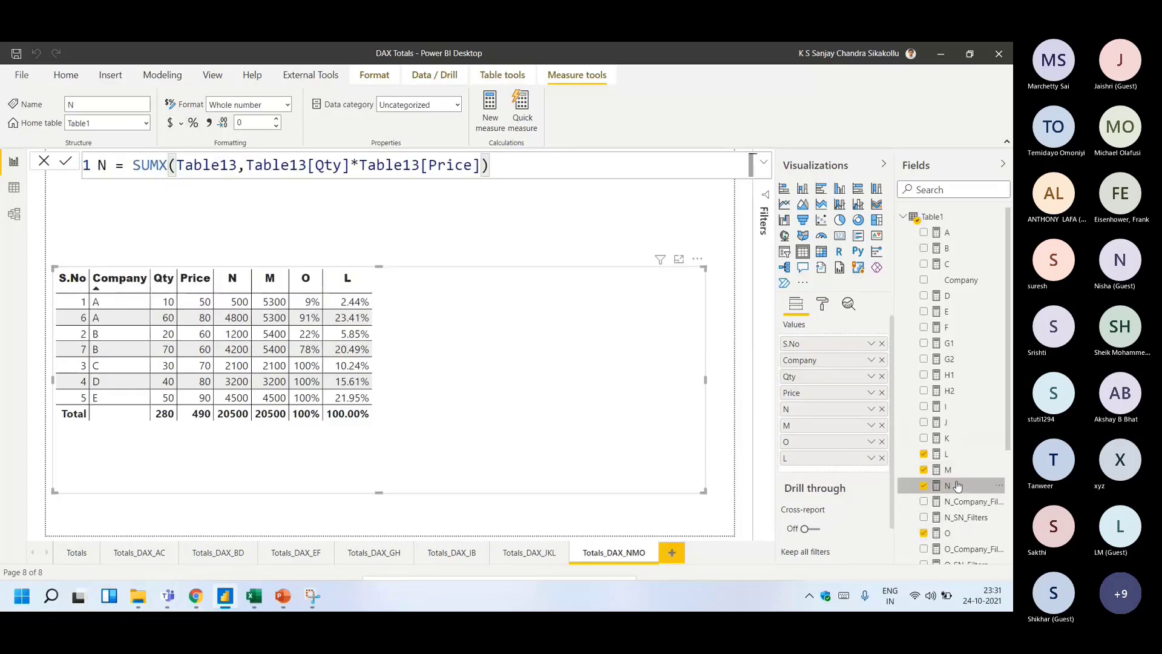
# - Copy measure M's whole formula into a new measure and name it Z
pyautogui.click(948, 469)
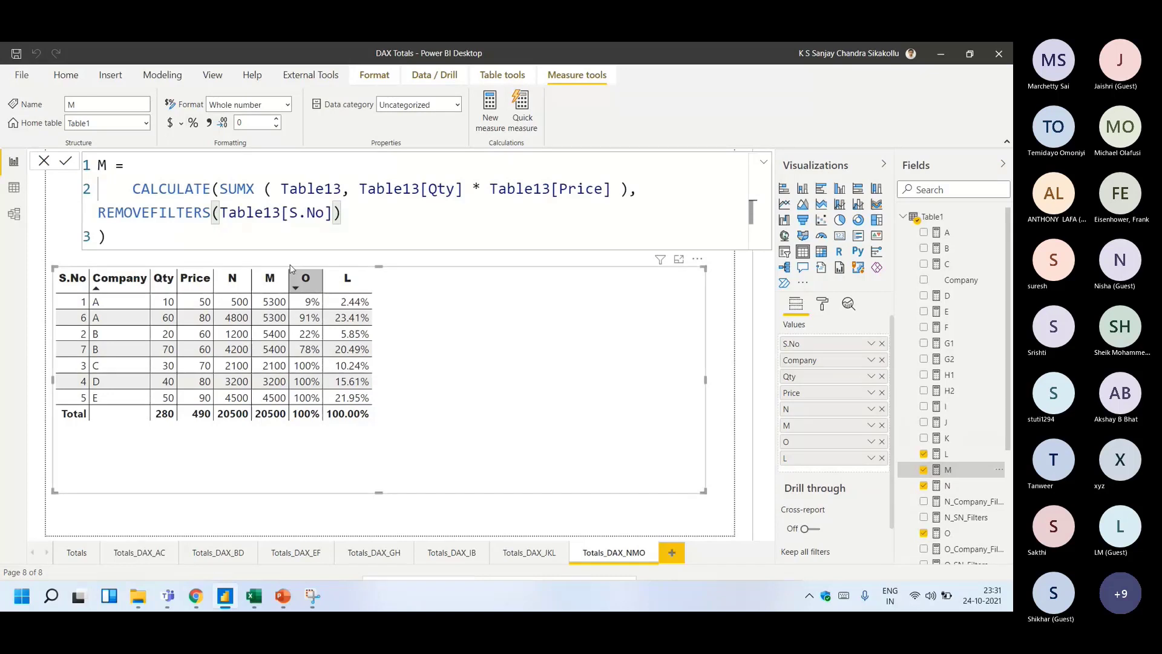
pyautogui.hotkey('ctrl', 'a')
pyautogui.hotkey('ctrl', 'c')
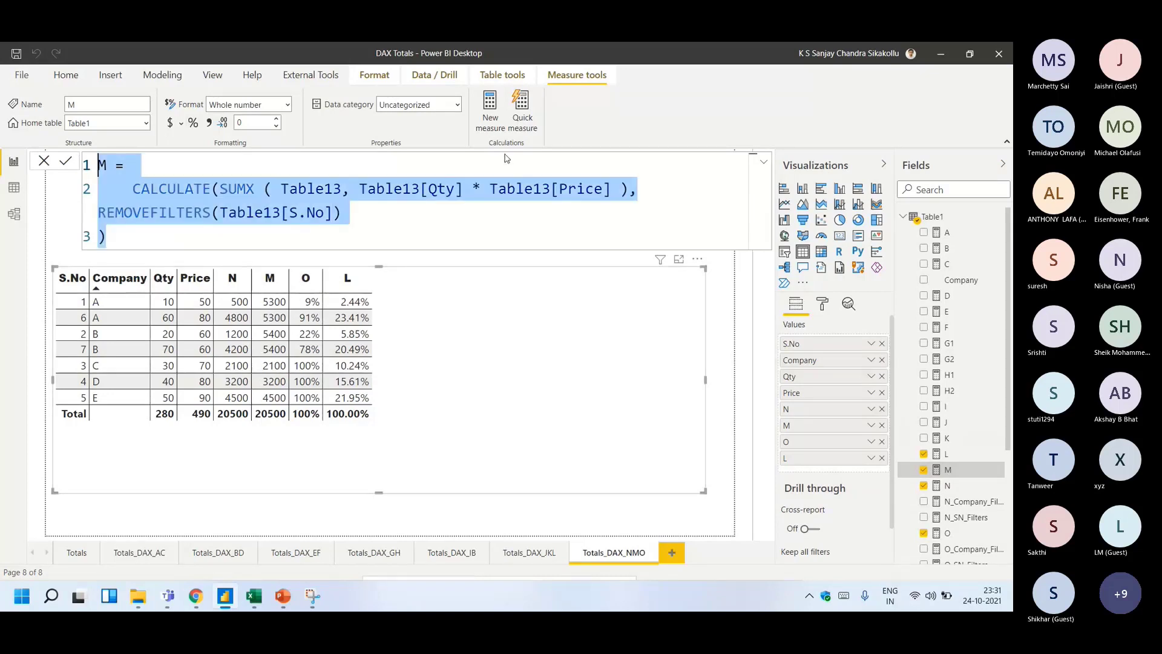
pyautogui.click(430, 163)
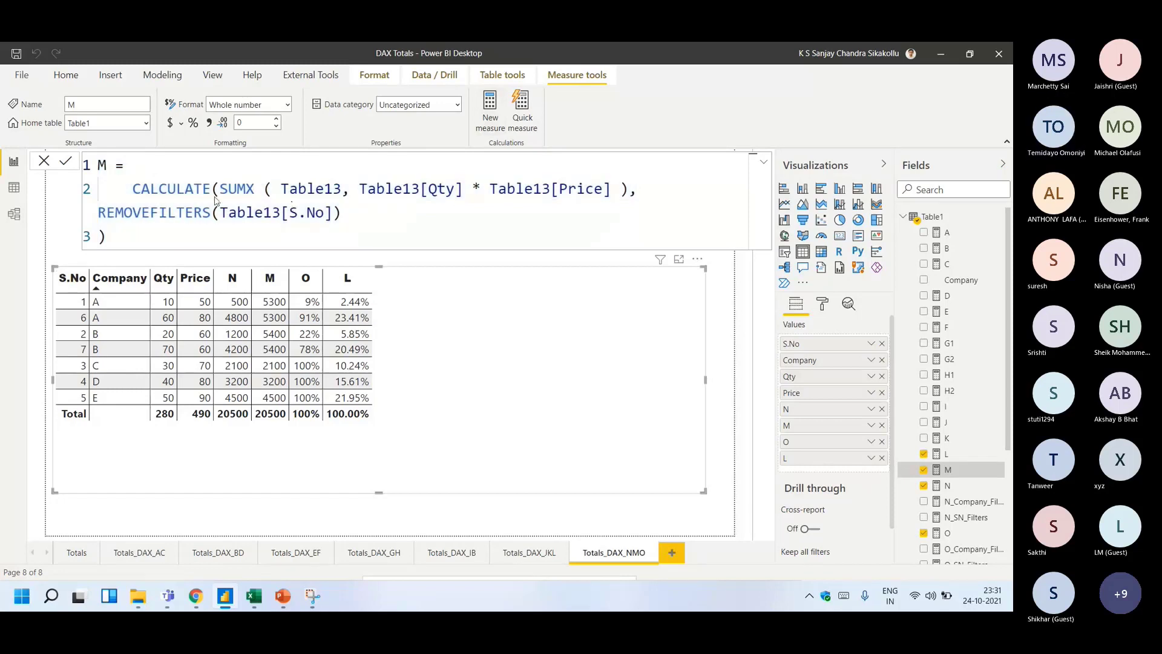
pyautogui.click(490, 109)
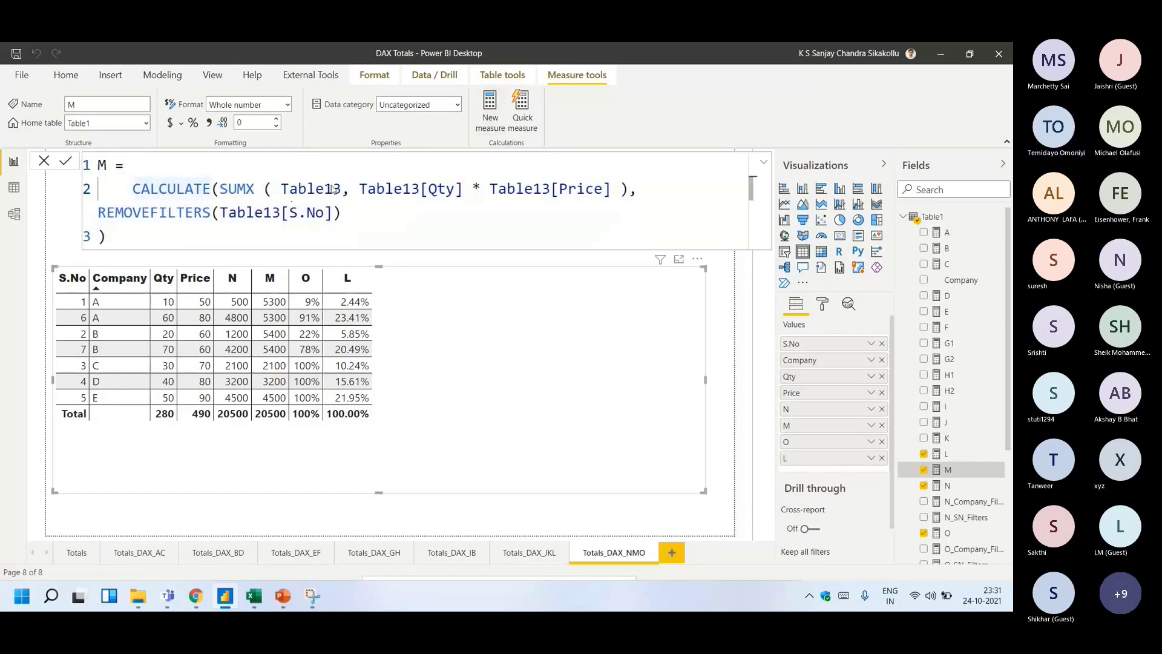
pyautogui.hotkey('ctrl', 'a')
pyautogui.hotkey('ctrl', 'v')
pyautogui.click(107, 166)
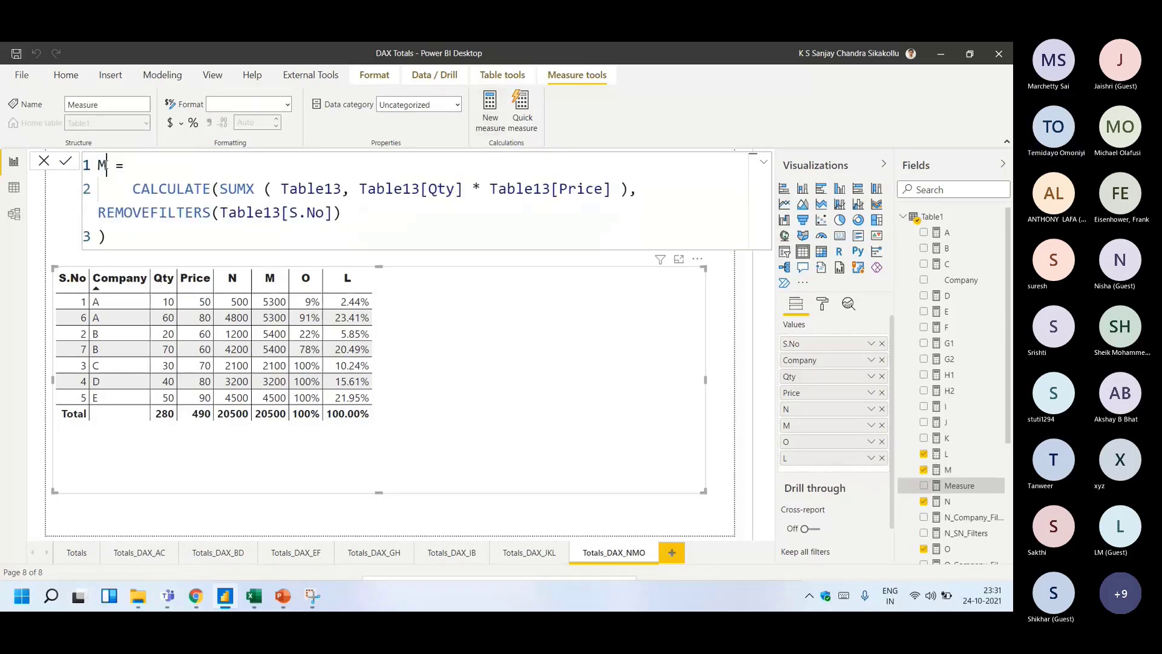
pyautogui.press('BackSpace')
pyautogui.write('Z')
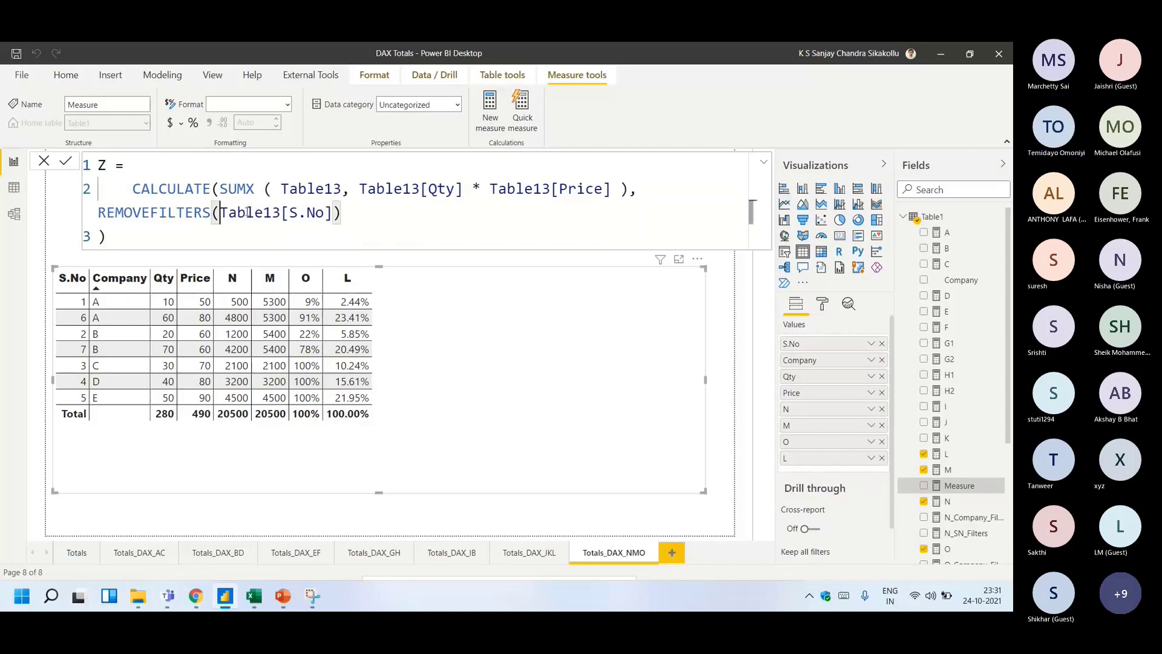
# - Replace the REMOVEFILTERS argument in measure Z with Table13[Company] and commit the formula
pyautogui.moveTo(219, 213); pyautogui.dragTo(332, 213)
pyautogui.write('com')
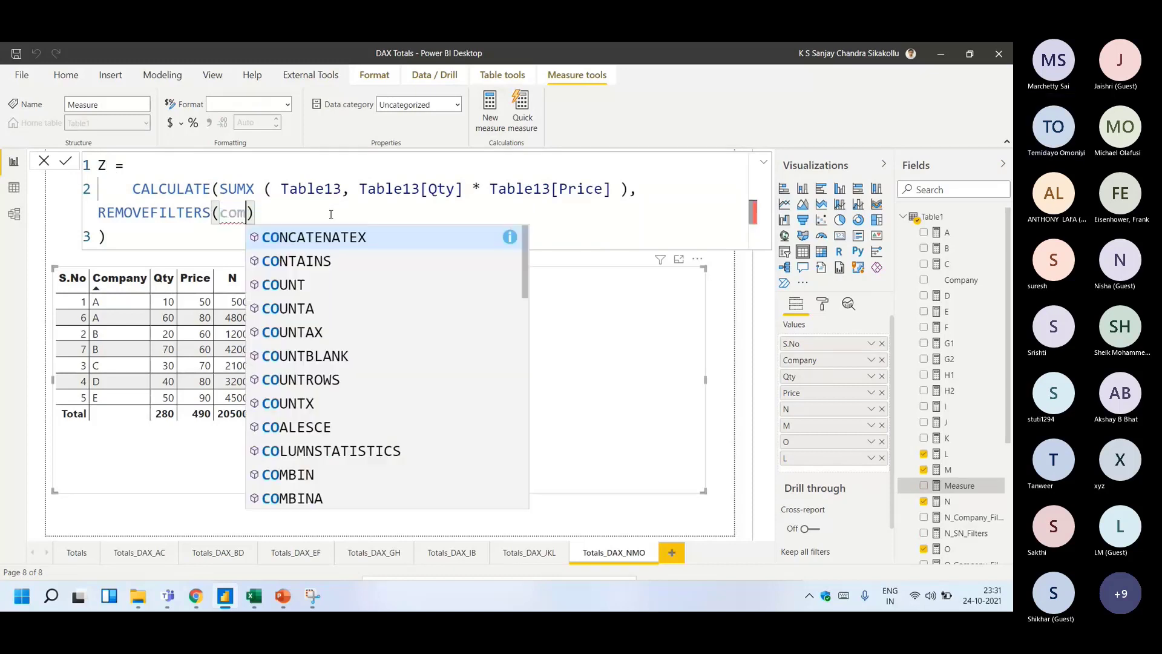
pyautogui.write('pa')
pyautogui.click(353, 237)
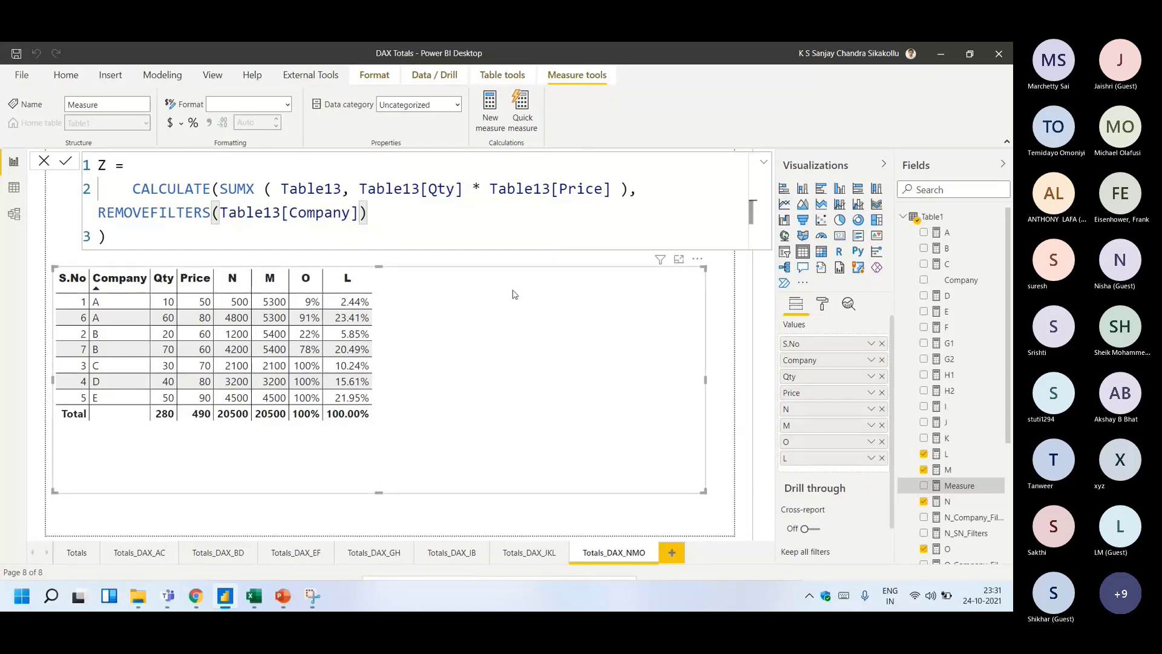
pyautogui.click(926, 488)
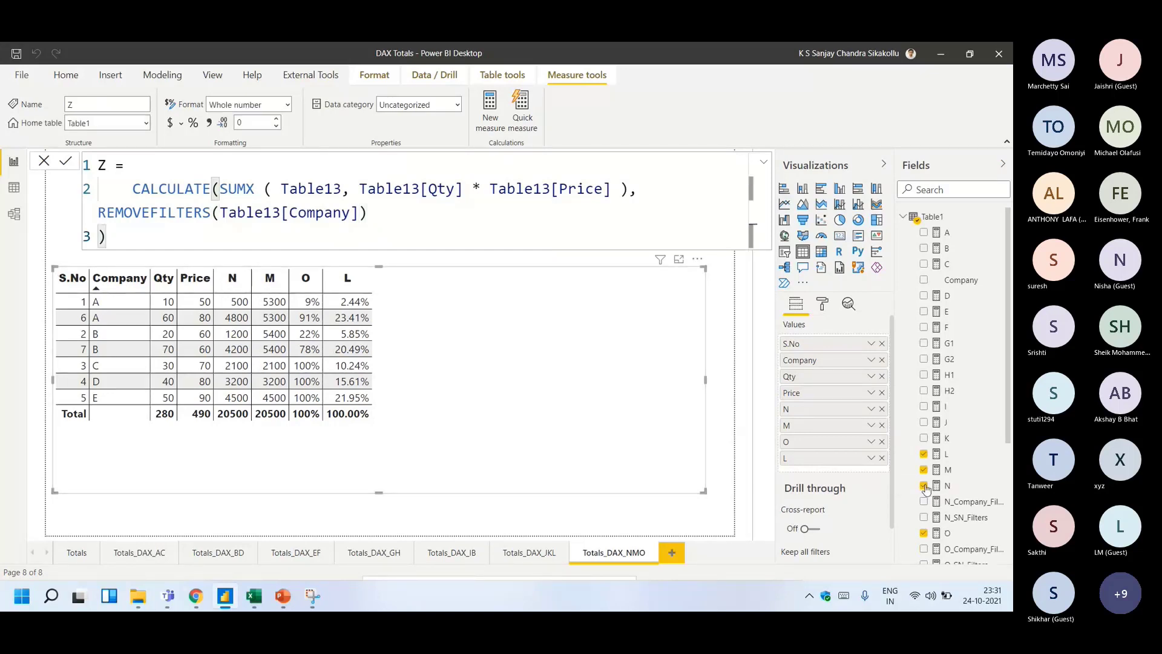
# - Remove N from the report table and add it back after L, followed by measure Z
pyautogui.click(926, 488)
pyautogui.click(926, 488)
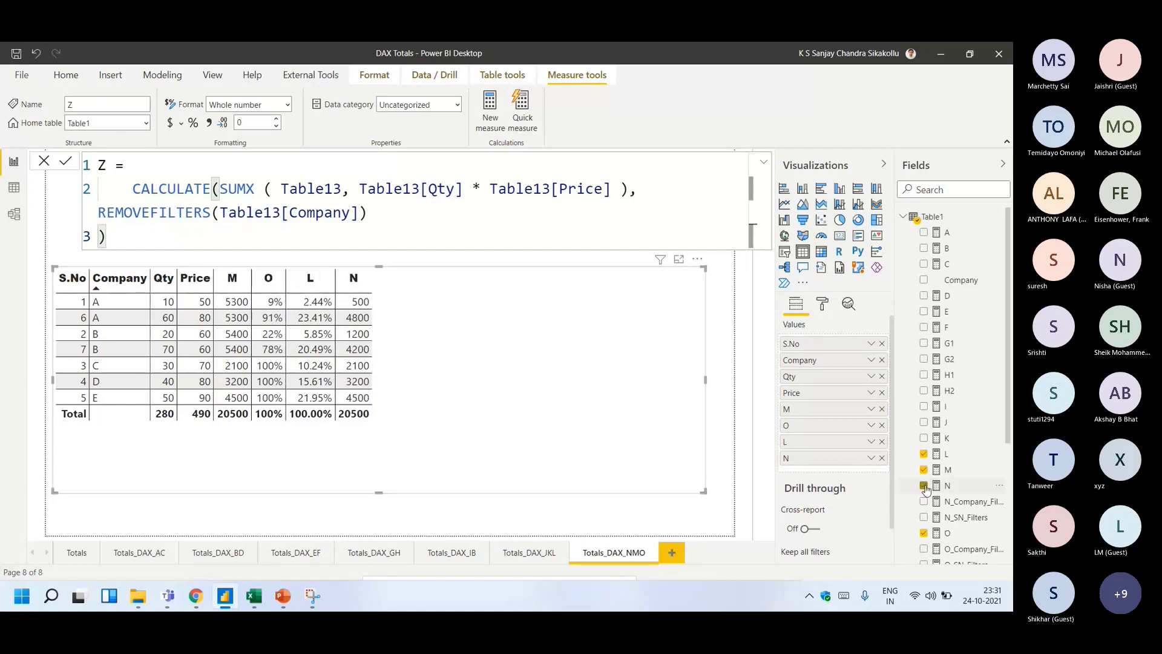
pyautogui.scroll(-3, 926, 489)
pyautogui.click(924, 445)
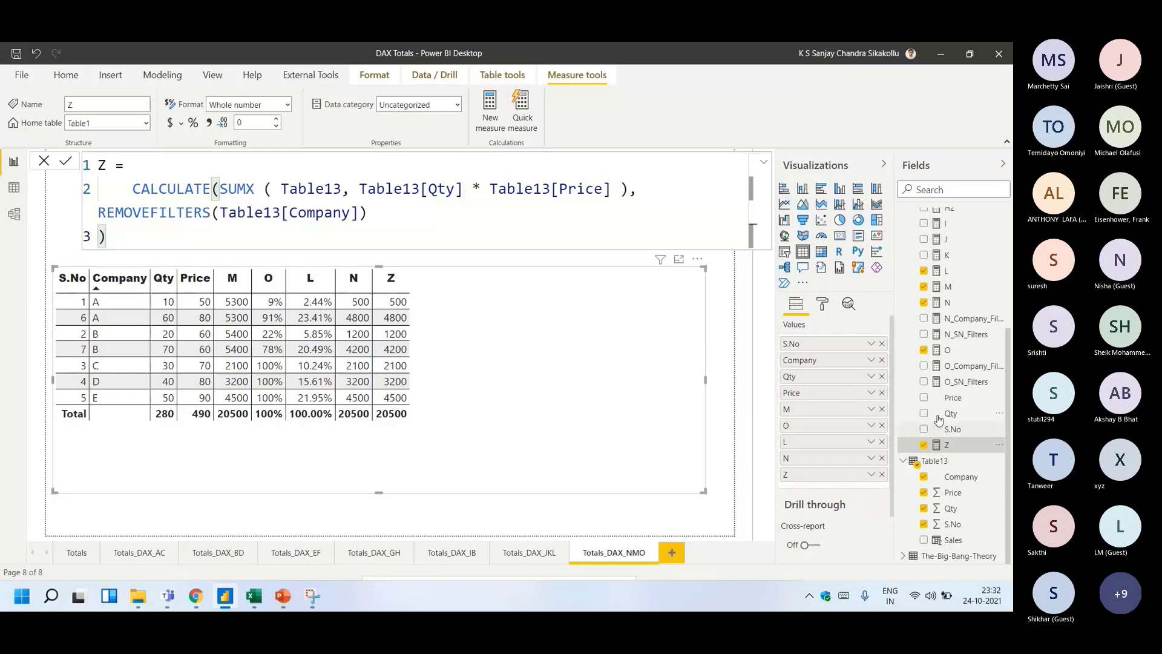
# - Review the formulas of measures O, N and M, and highlight REMOVEFILTERS(Table13[S.No]) in M
pyautogui.click(946, 355)
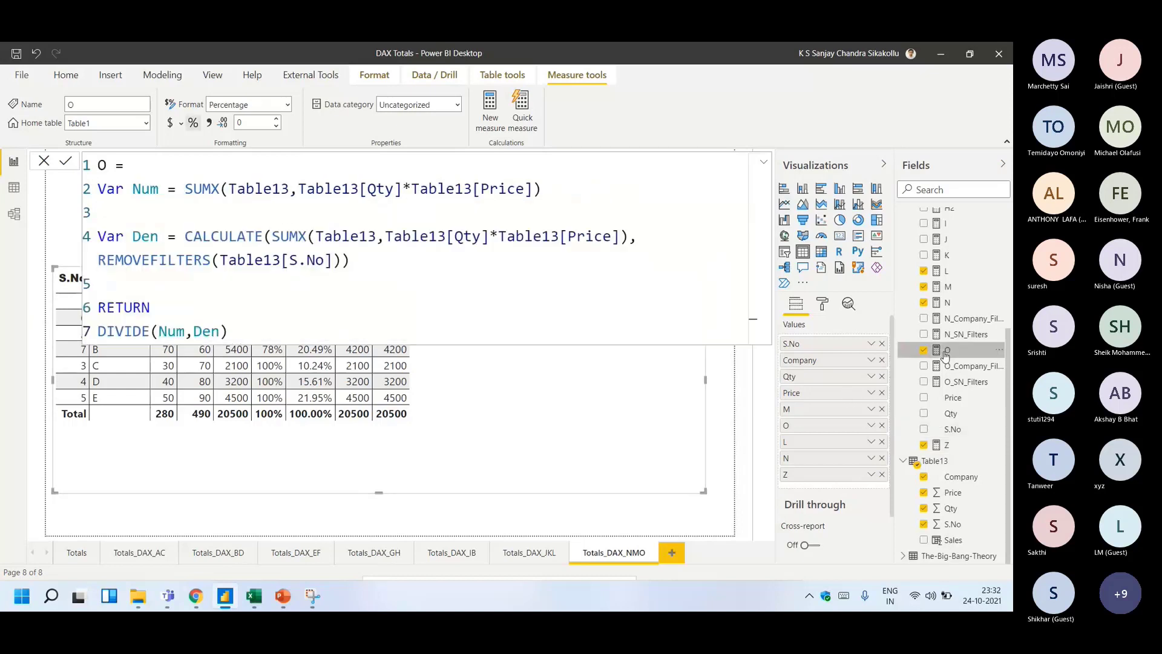
pyautogui.click(950, 288)
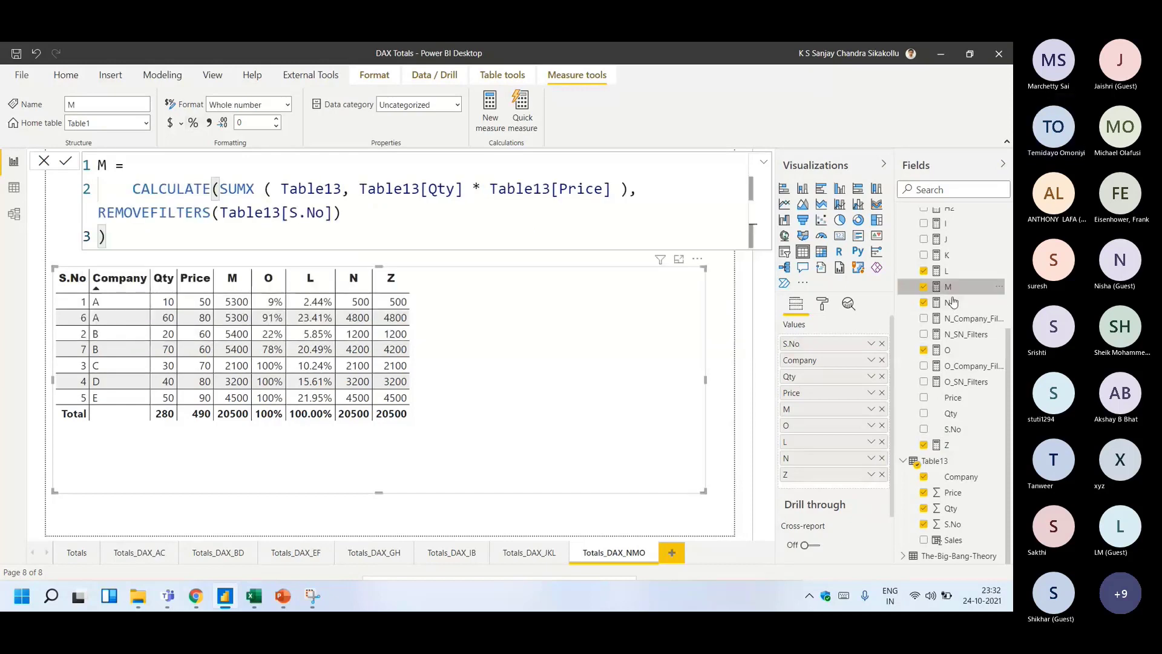
pyautogui.click(952, 302)
pyautogui.click(948, 287)
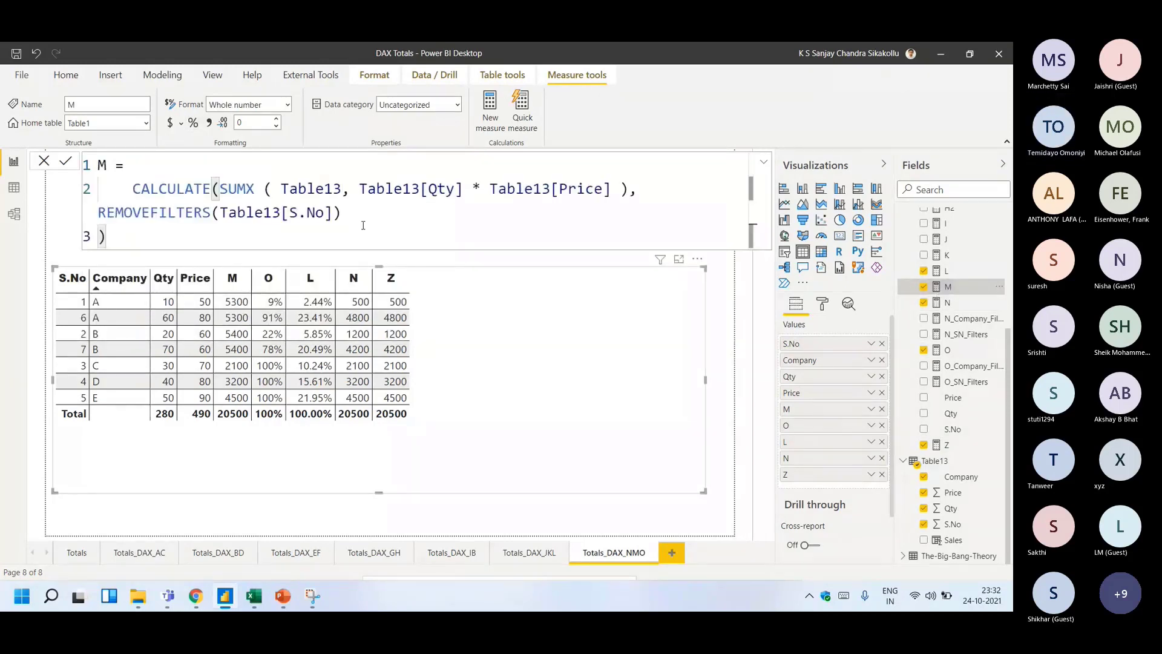
pyautogui.click(343, 215)
pyautogui.hotkey('shift', 'Home')
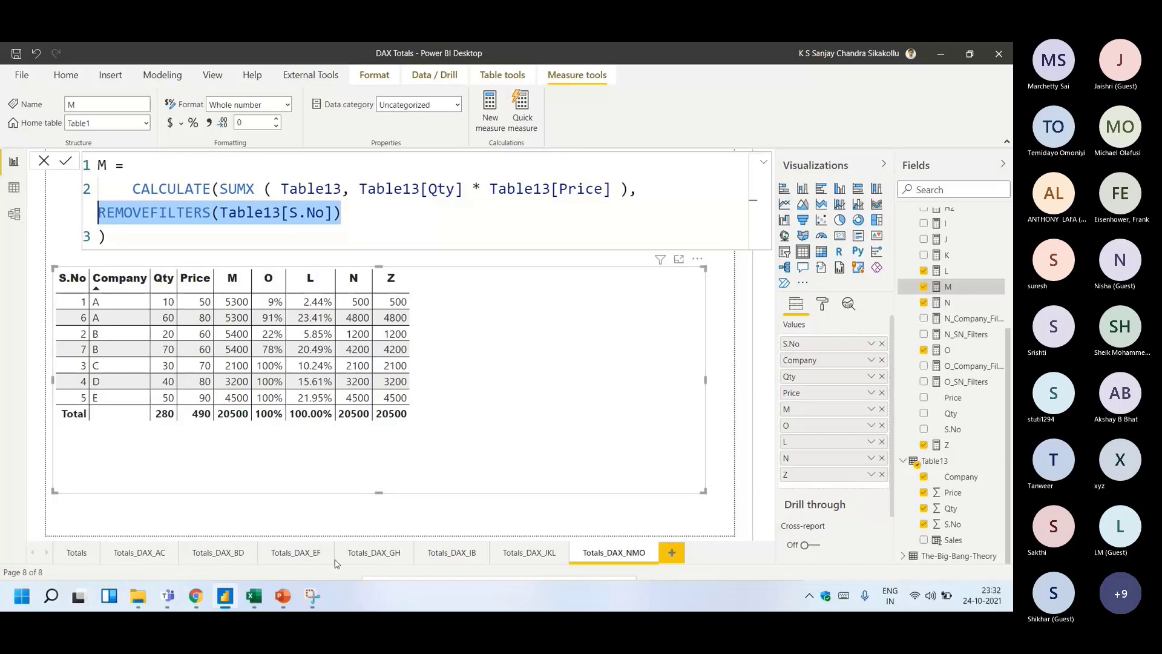
# - Switch to the Excel to DAX workbook in Excel
pyautogui.click(253, 597)
pyautogui.moveTo(242, 427); pyautogui.dragTo(399, 519)
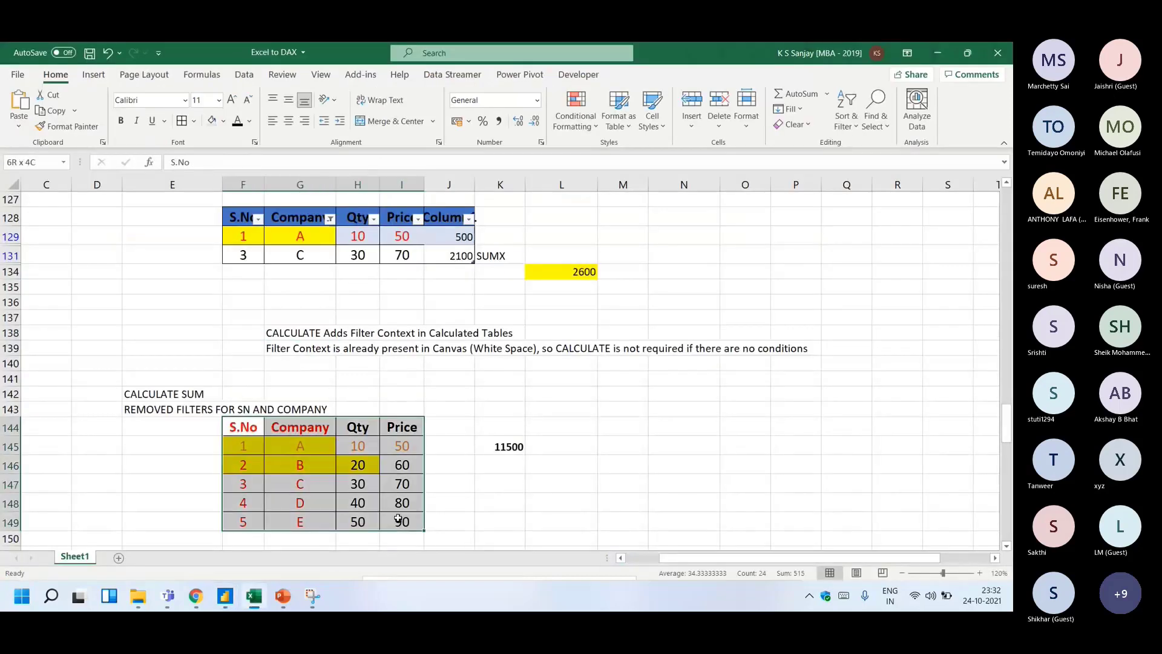
pyautogui.hotkey('ctrl', 'c')
pyautogui.scroll(-20, 399, 518)
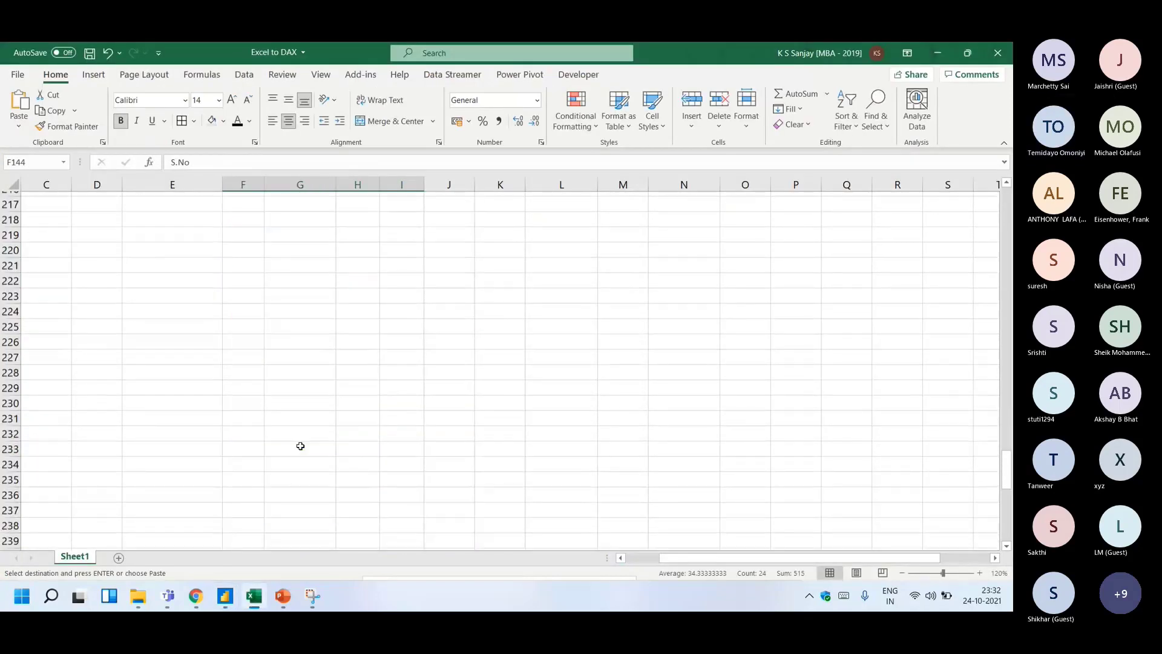
pyautogui.scroll(5, 301, 445)
pyautogui.click(291, 216)
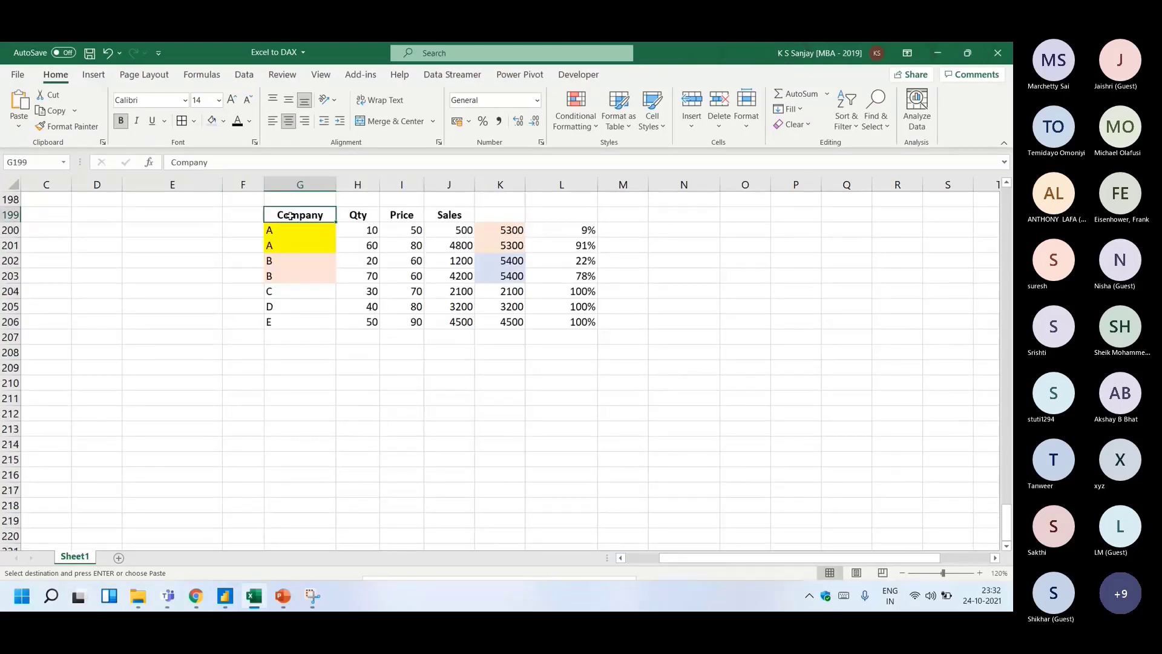
# - Copy the S.No, Company, Qty and Price columns of the table in F187:I194 to F211
pyautogui.scroll(5, 291, 215)
pyautogui.moveTo(242, 245); pyautogui.dragTo(417, 355)
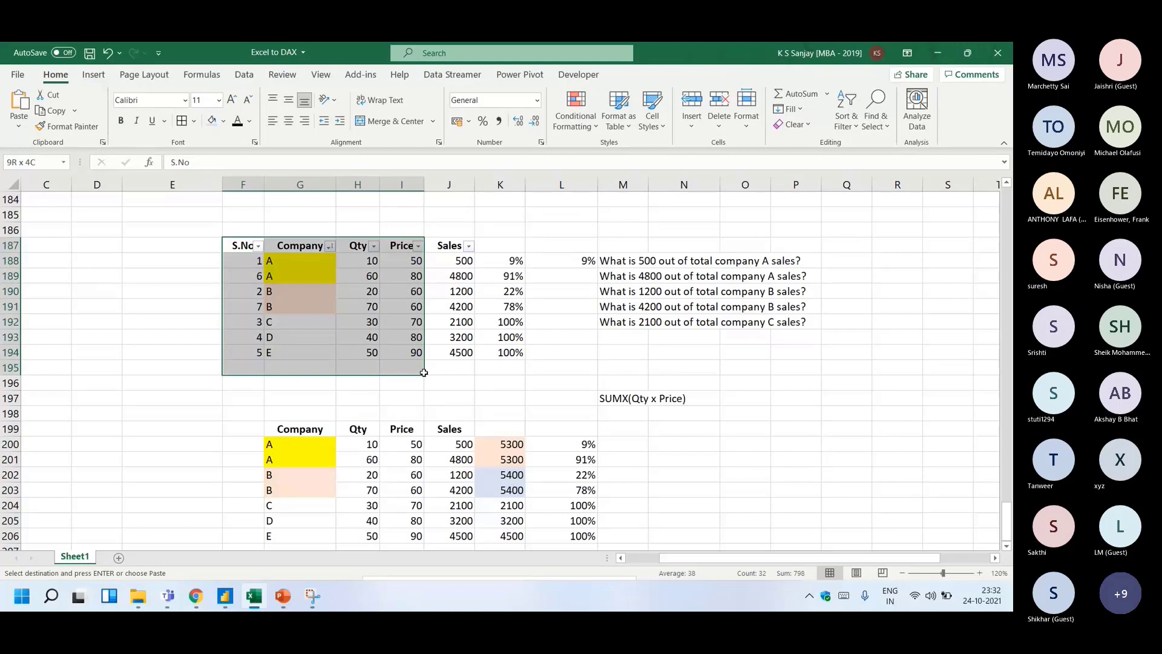
pyautogui.scroll(-6, 417, 355)
pyautogui.click(246, 348)
pyautogui.hotkey('ctrl', 'v')
# - Copy the table in F211:I218 to L211, and clear the S.No column from the original in column F
pyautogui.moveTo(246, 351); pyautogui.dragTo(416, 460)
pyautogui.hotkey('ctrl', 'c')
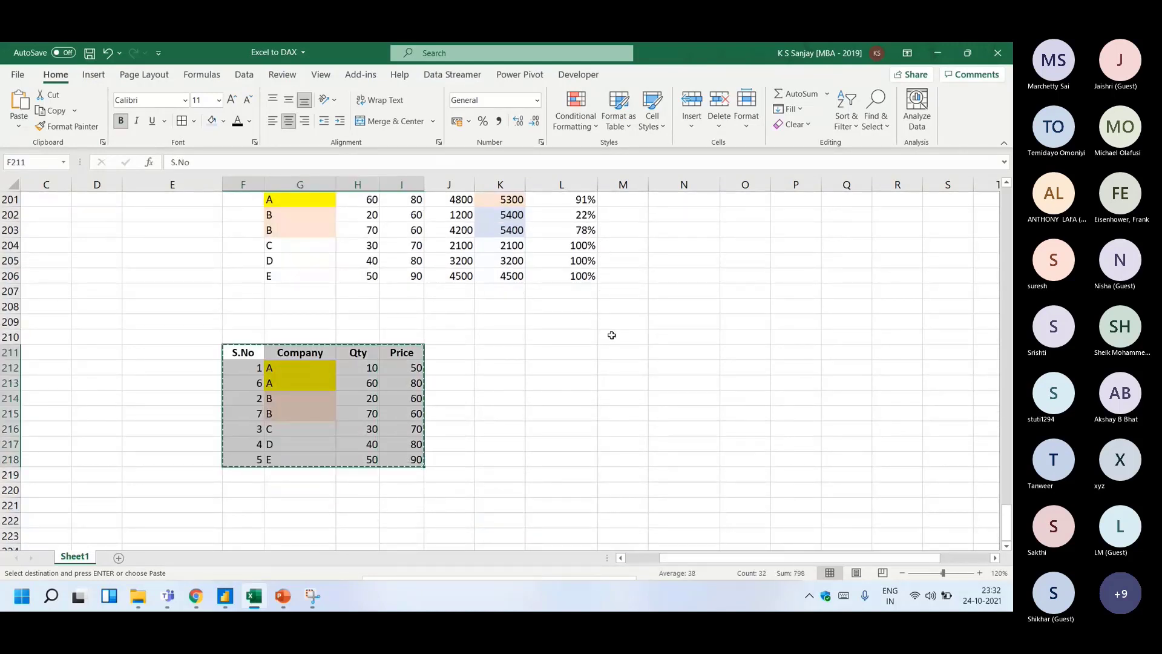
pyautogui.click(587, 353)
pyautogui.hotkey('ctrl', 'v')
pyautogui.moveTo(245, 352); pyautogui.dragTo(251, 475)
pyautogui.press('Delete')
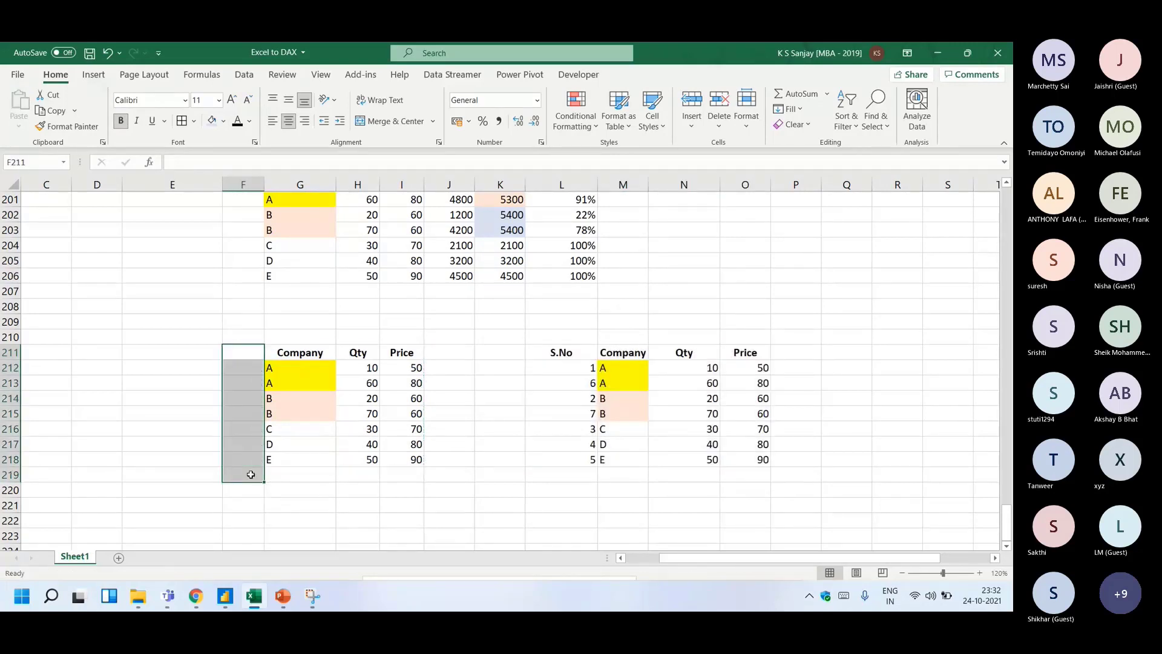
# - Label cell G210 "Not Unique" and fill G210:G222 with light blue
pyautogui.click(305, 332)
pyautogui.write('Not Unique')
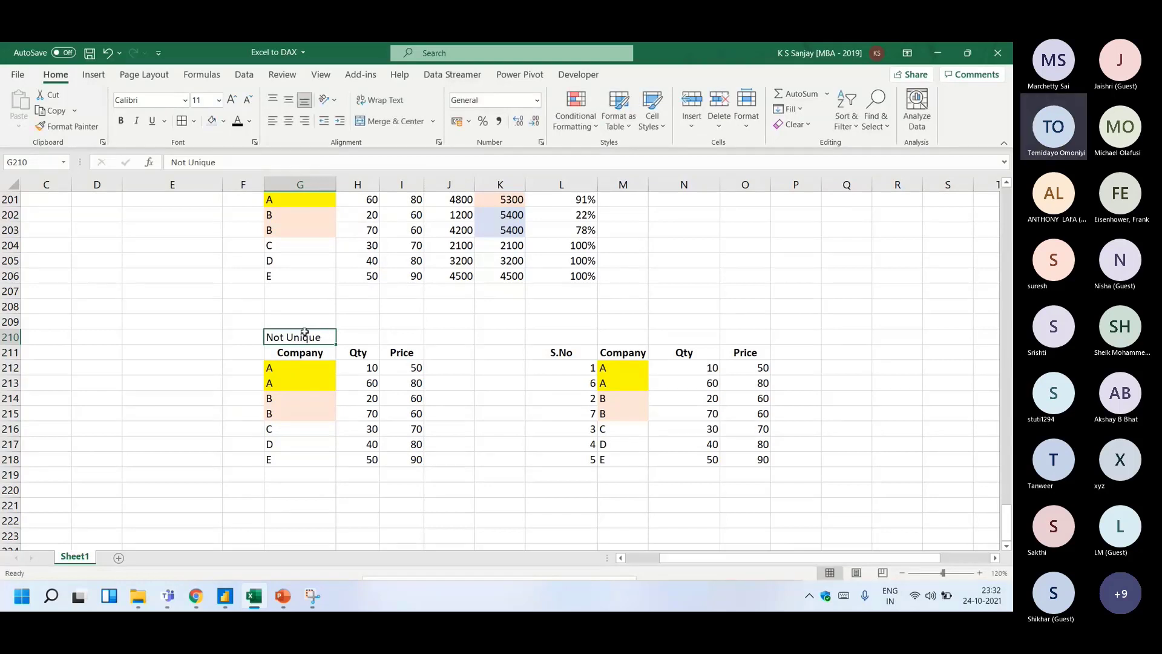
pyautogui.moveTo(304, 332); pyautogui.dragTo(303, 521)
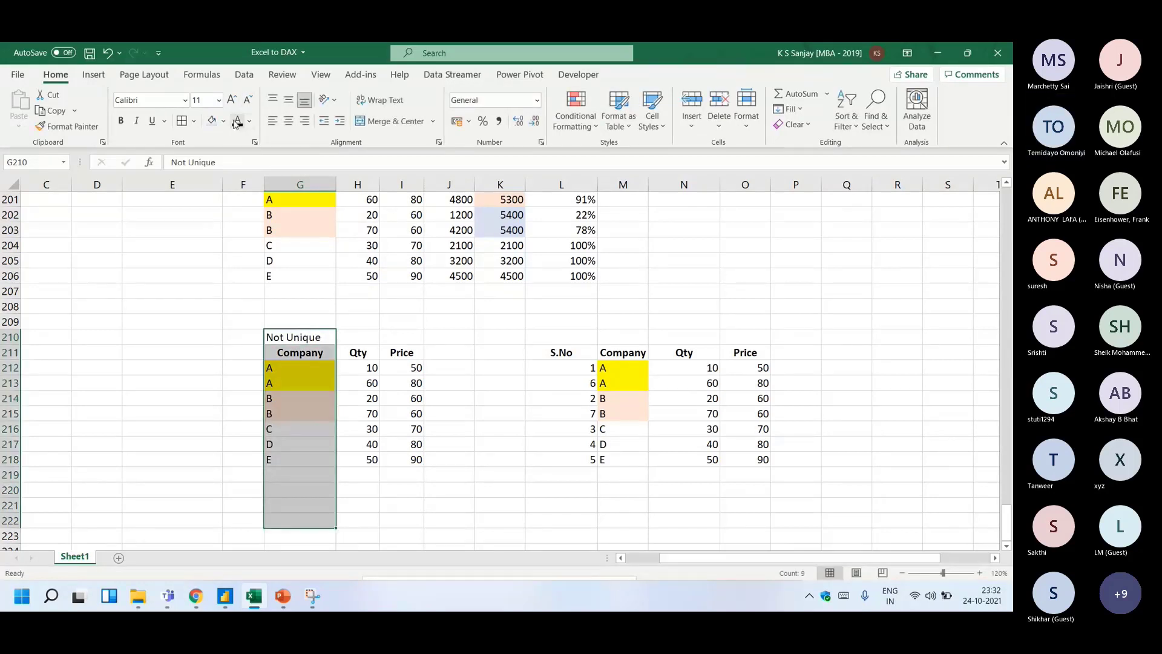
pyautogui.click(213, 123)
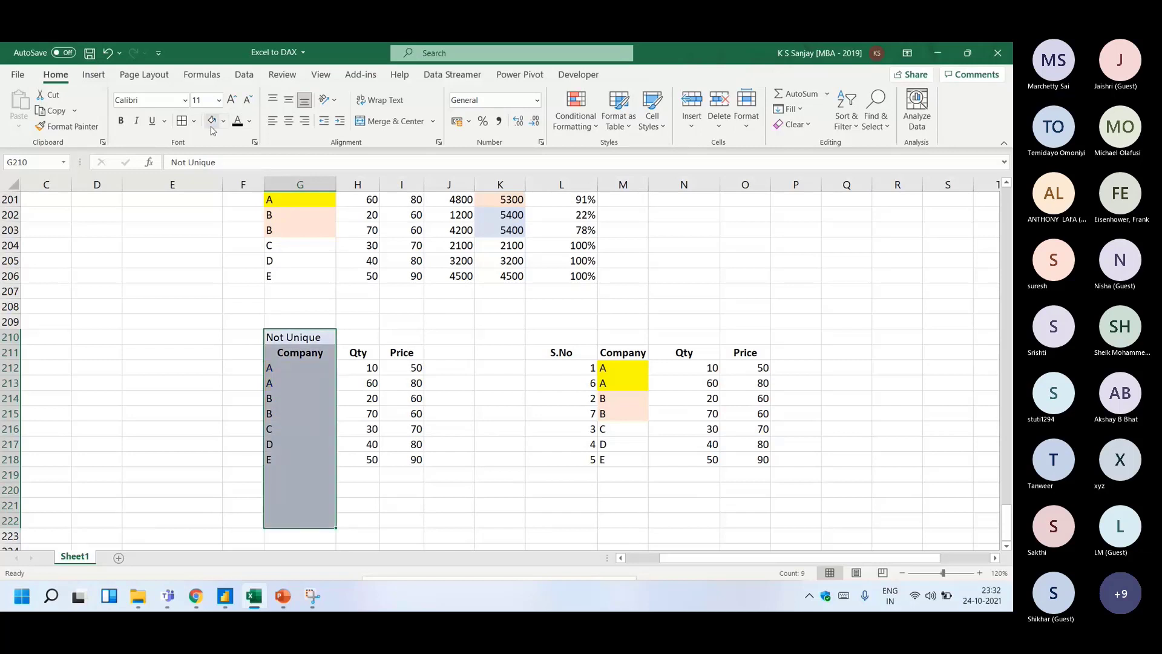
# - Clear the Company header and values in column M of the copied table
pyautogui.click(502, 402)
pyautogui.moveTo(624, 352); pyautogui.dragTo(631, 517)
pyautogui.press('Delete')
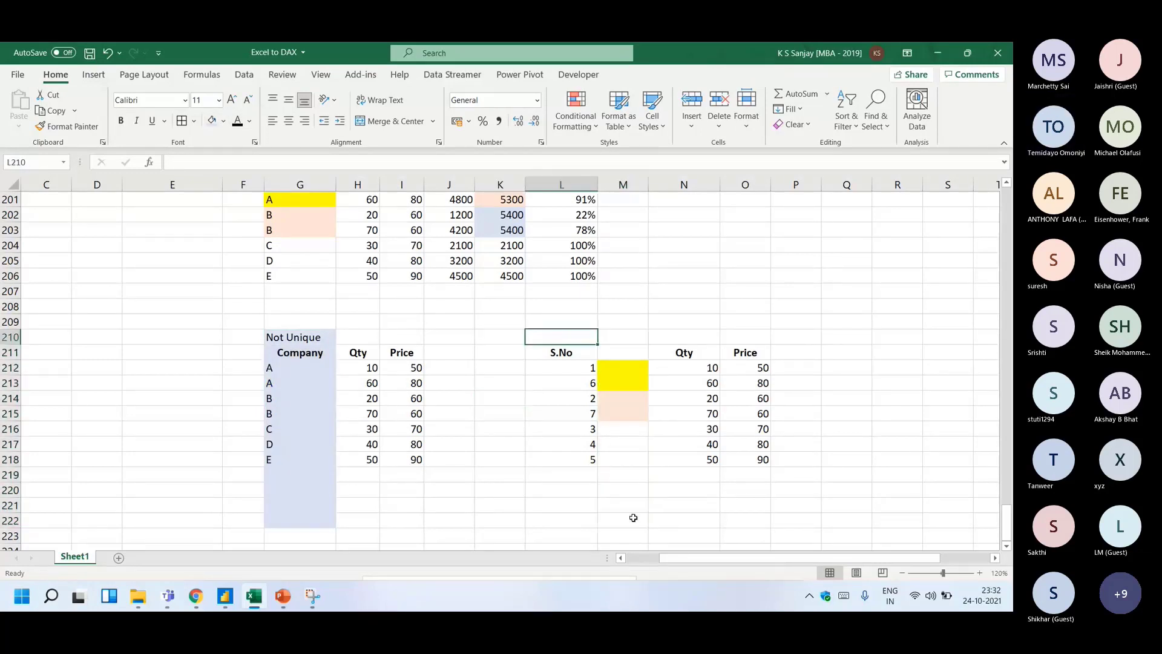
# - Label cell L210 "Unique" and fill L210:L222 with light blue
pyautogui.write('Unique')
pyautogui.press('Return')
pyautogui.press('Up')
pyautogui.moveTo(561, 337); pyautogui.dragTo(557, 521)
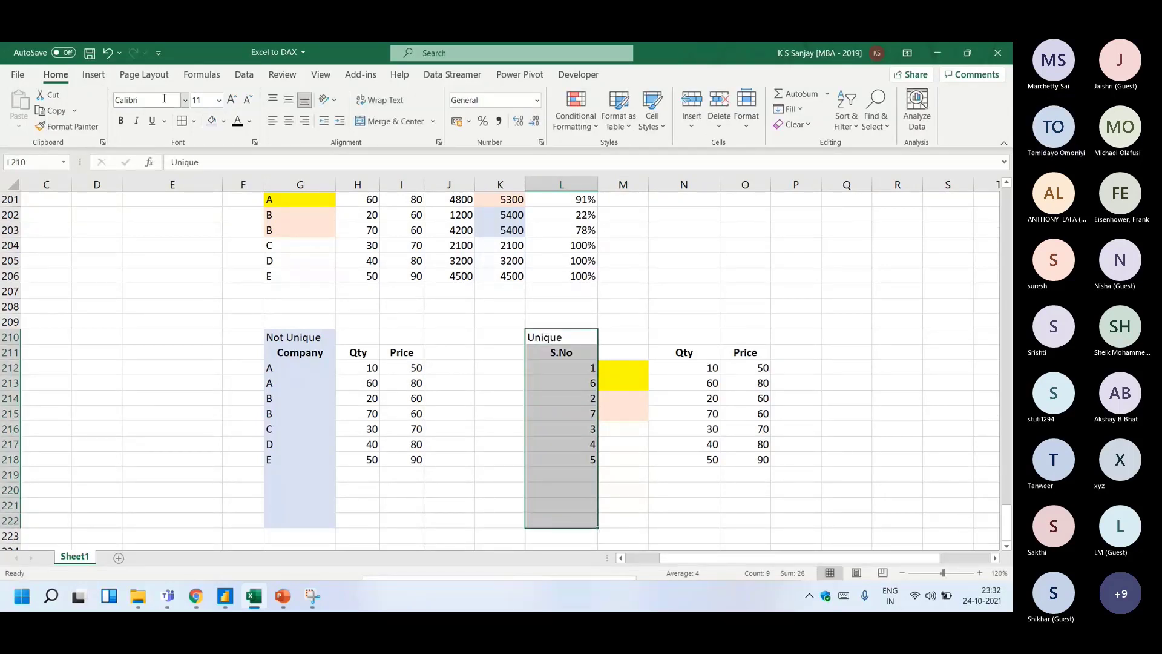
pyautogui.click(212, 121)
# - Compare the Qty and Price rows of the Unique S.No table with the company A rows of the Not Unique table
pyautogui.moveTo(681, 353); pyautogui.dragTo(778, 484)
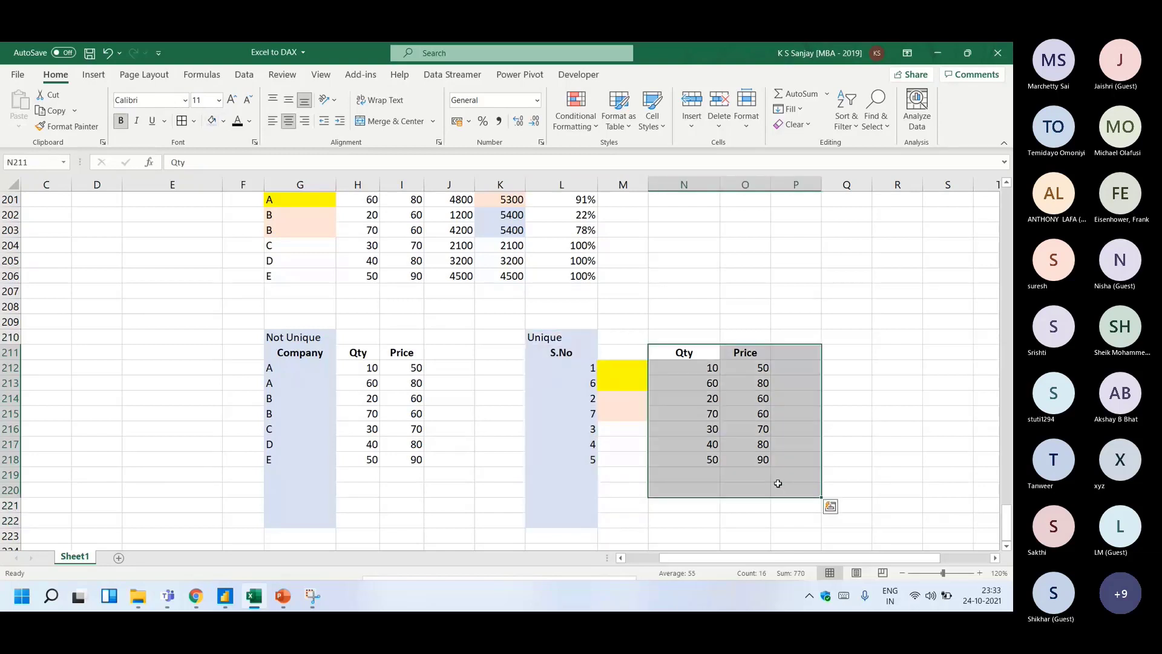
pyautogui.moveTo(789, 369); pyautogui.dragTo(842, 382)
pyautogui.moveTo(594, 369); pyautogui.dragTo(896, 385)
pyautogui.moveTo(282, 384); pyautogui.dragTo(418, 384)
pyautogui.click(286, 368)
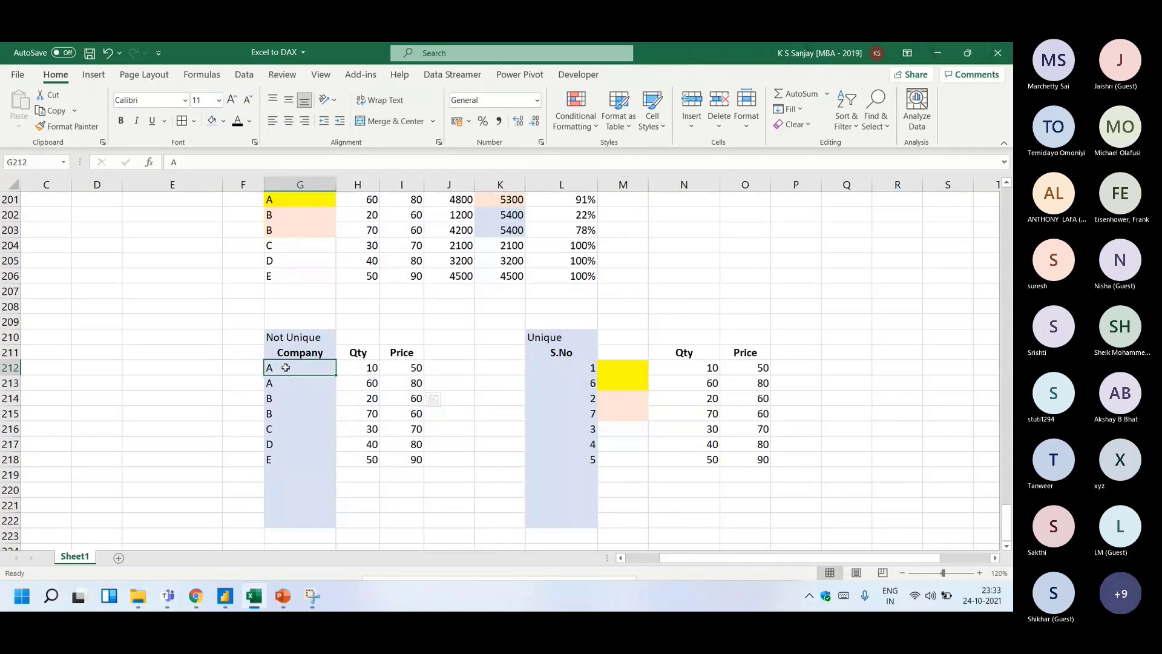
# - Set the font colour of the repeated A and B company names in G212:G215 to red
pyautogui.moveTo(285, 368); pyautogui.dragTo(288, 374)
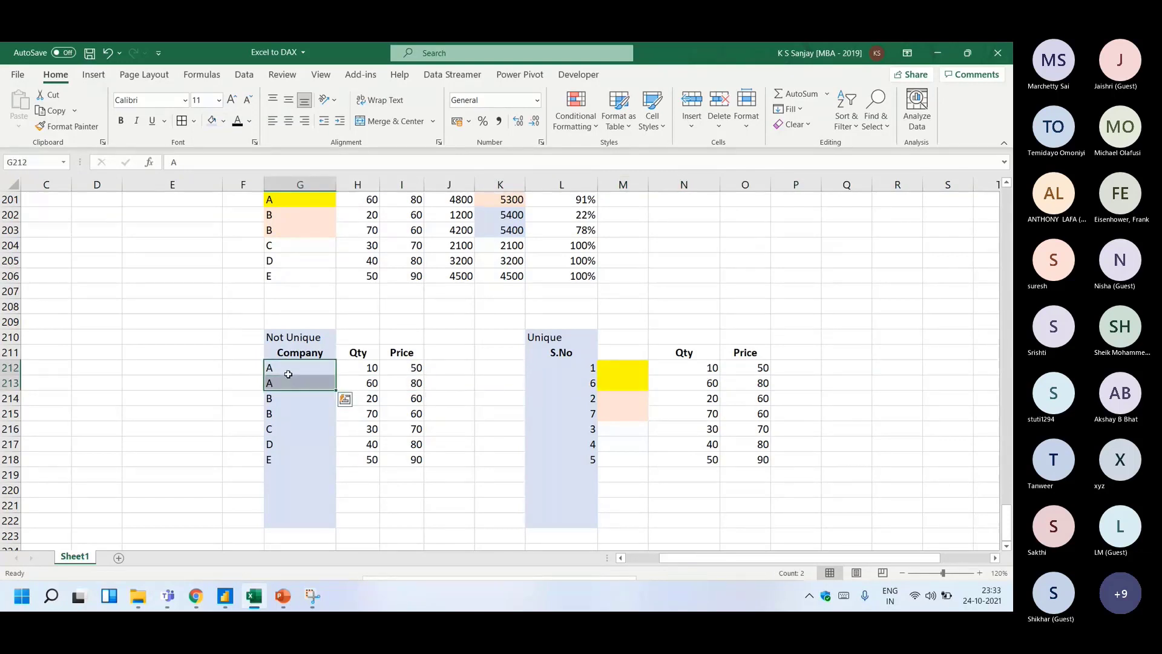
pyautogui.click(249, 121)
pyautogui.click(246, 263)
pyautogui.moveTo(282, 399); pyautogui.dragTo(284, 429)
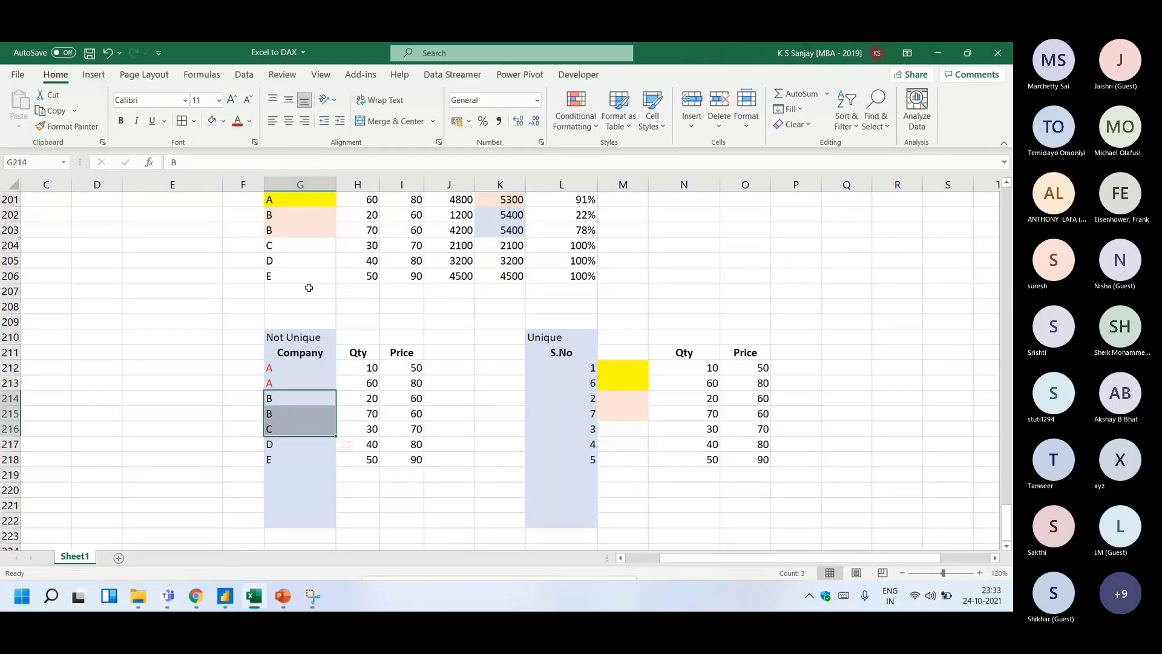
pyautogui.hotkey('shift', 'Up')
pyautogui.click(237, 122)
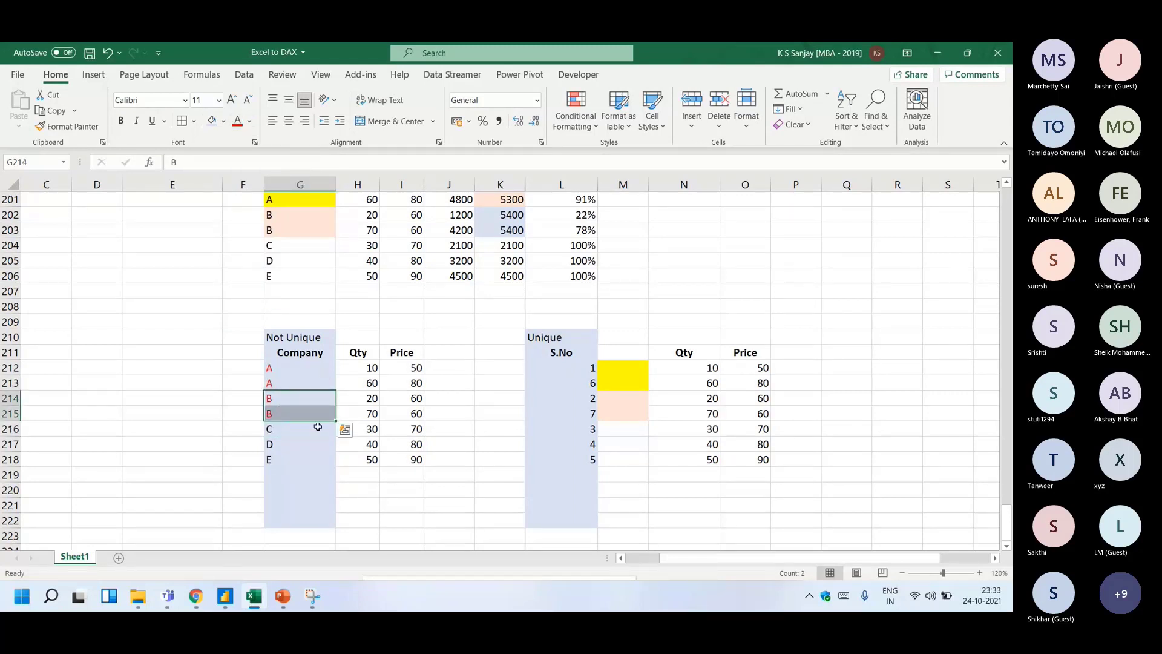
# - Highlight the S.No values in the Unique table, and switch to the DAX Totals report in Power BI Desktop
pyautogui.click(584, 369)
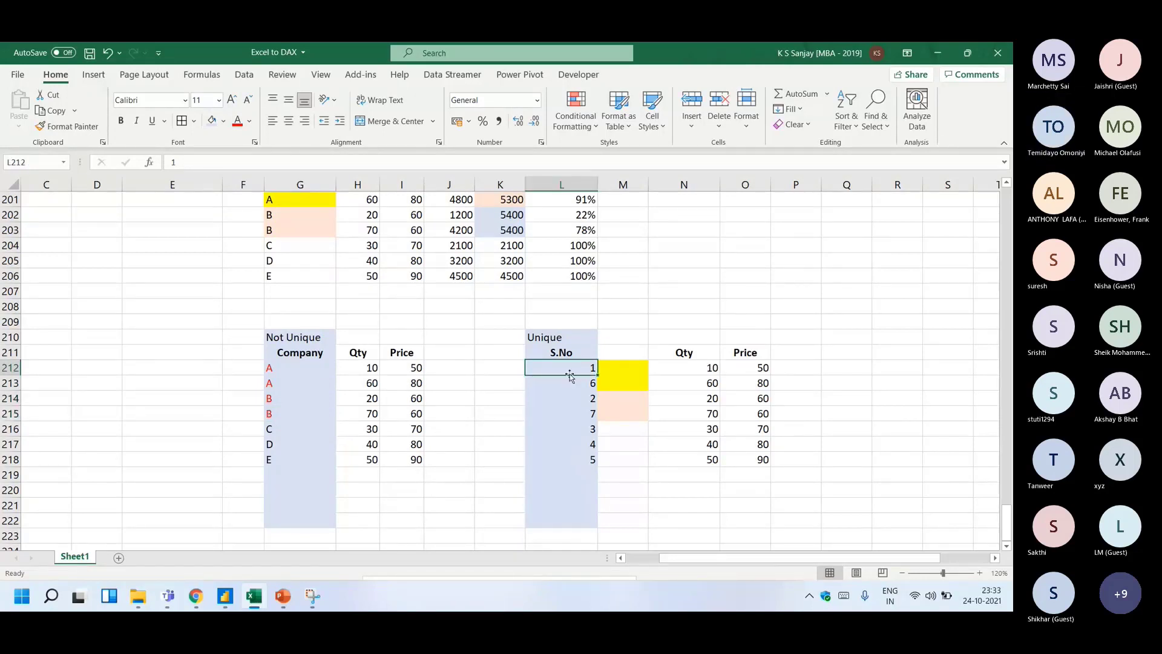
pyautogui.moveTo(568, 370); pyautogui.dragTo(586, 411)
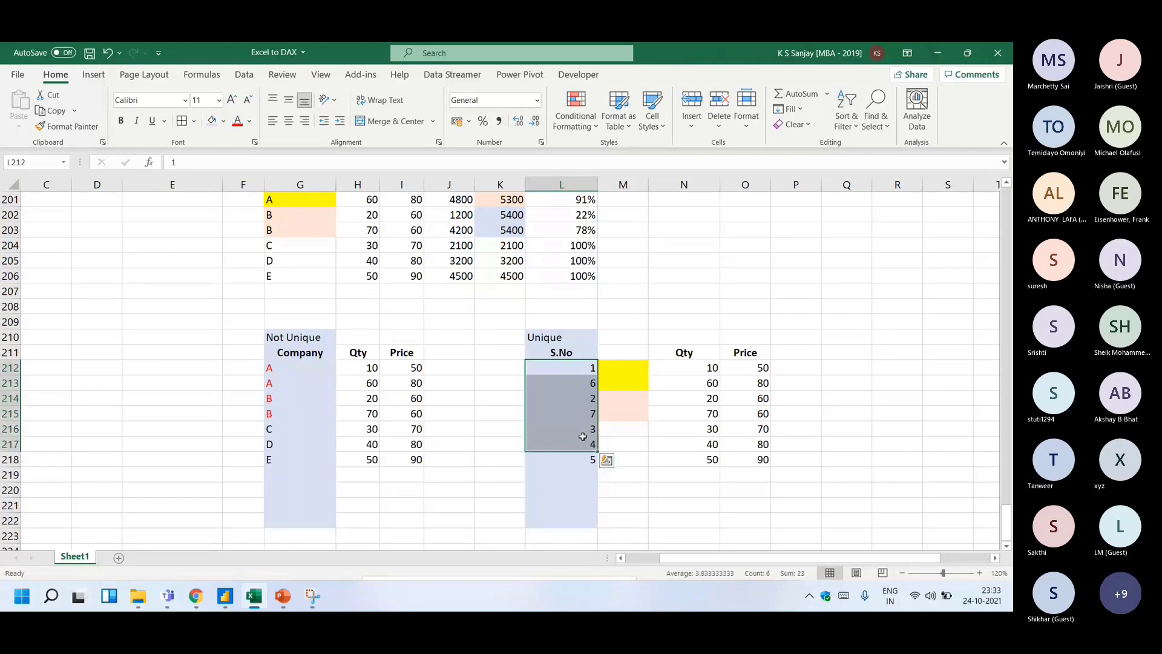
pyautogui.click(229, 598)
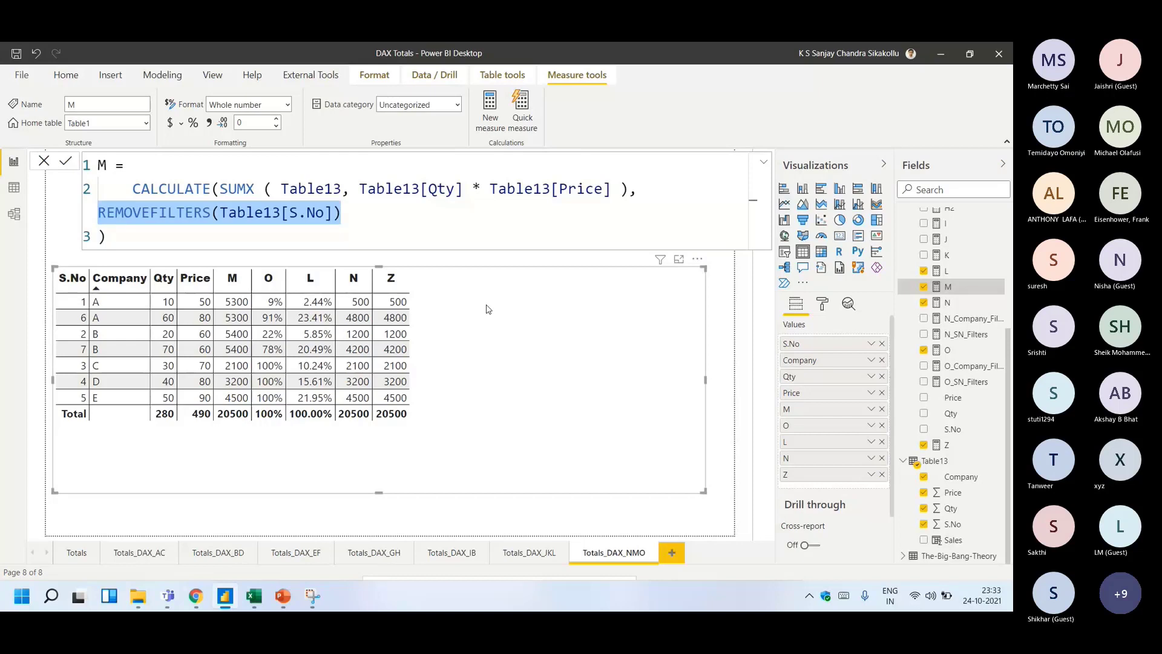
# - Review the formula of measure L and close it
pyautogui.click(946, 271)
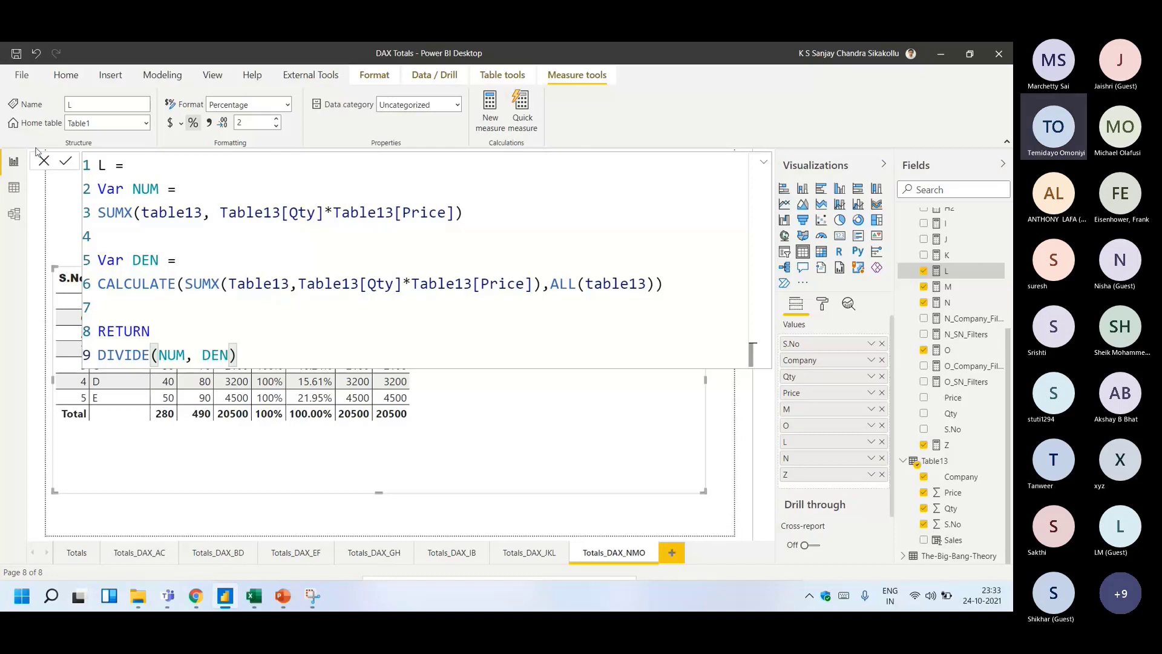
pyautogui.click(363, 222)
pyautogui.click(364, 221)
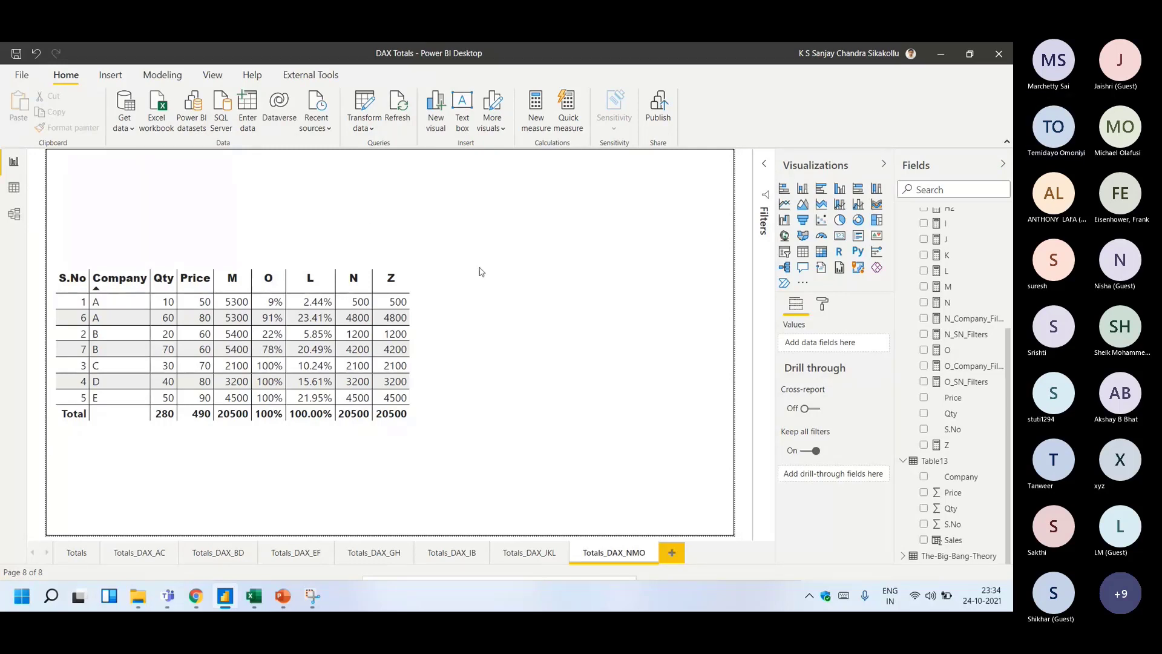
# - Open the formula of measure M and highlight REMOVEFILTERS(Table13[S.No])
pyautogui.click(948, 290)
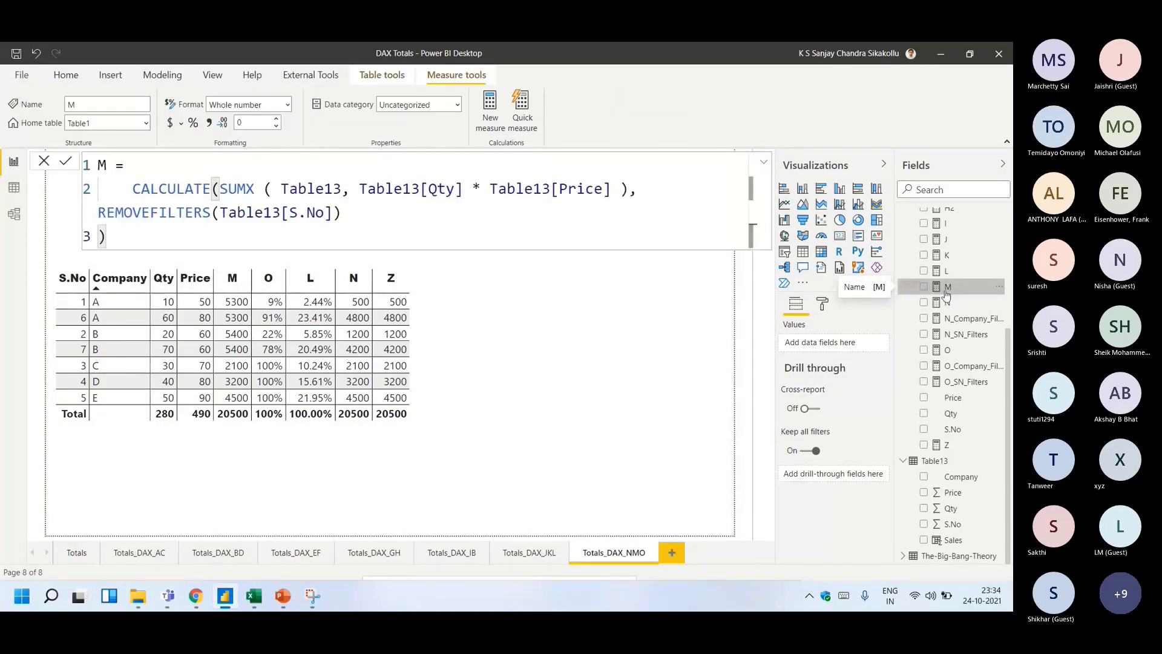
pyautogui.moveTo(348, 215); pyautogui.dragTo(97, 212)
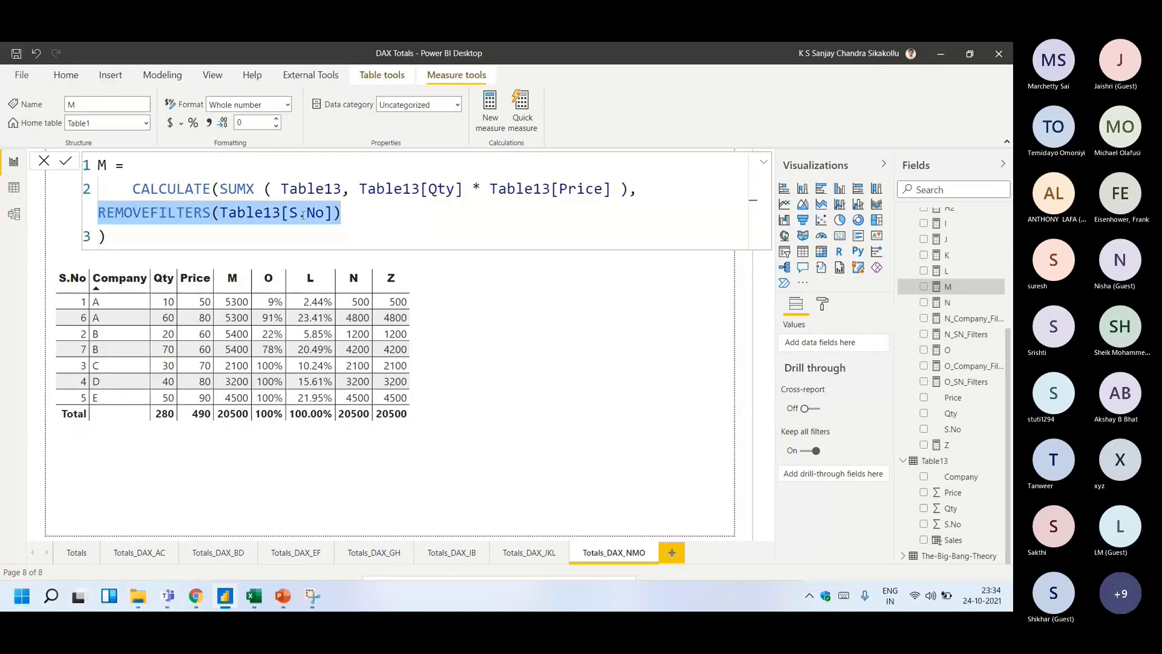
pyautogui.click(356, 220)
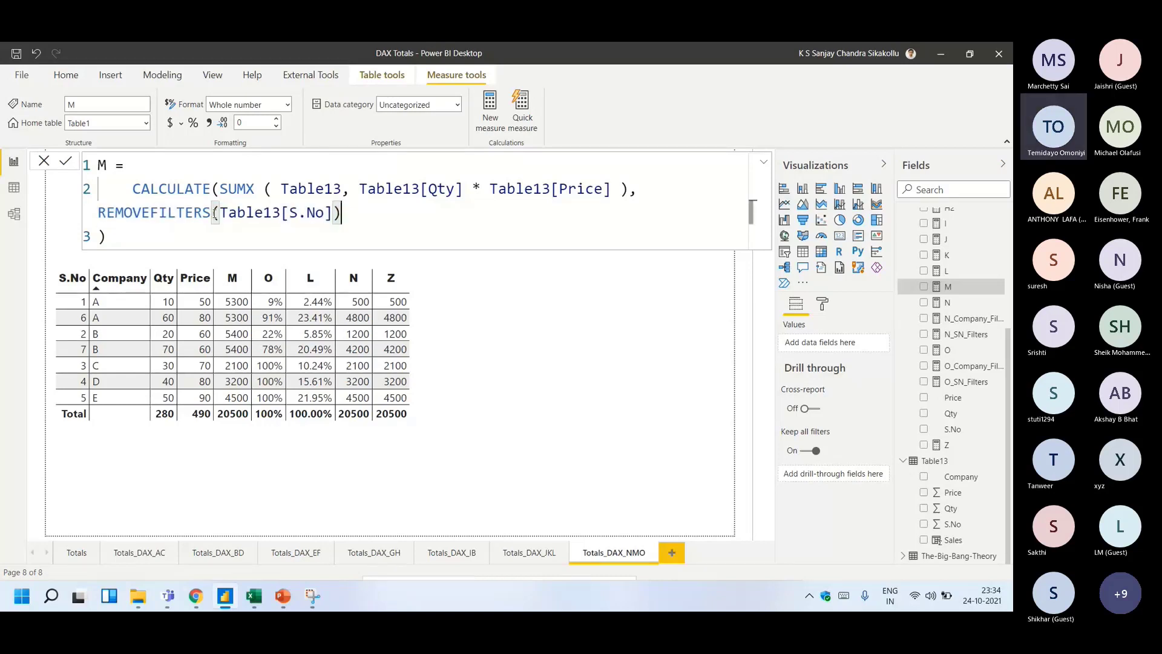
pyautogui.click(236, 233)
pyautogui.moveTo(350, 216); pyautogui.dragTo(105, 226)
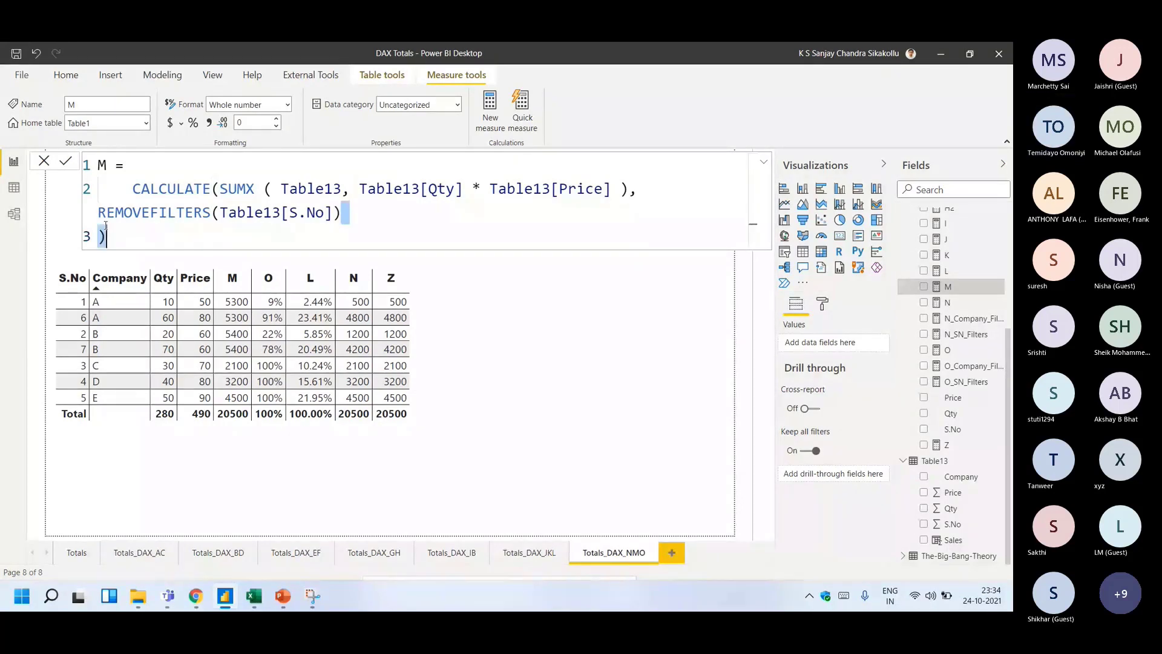
pyautogui.moveTo(105, 226); pyautogui.dragTo(99, 216)
# - Switch to the Excel to DAX workbook in Excel and copy the Company, Qty and Price table in G211:I218 to G228
pyautogui.hotkey('alt', 'Tab')
pyautogui.moveTo(287, 353); pyautogui.dragTo(417, 462)
pyautogui.hotkey('ctrl', 'c')
pyautogui.scroll(-4, 387, 451)
pyautogui.click(307, 422)
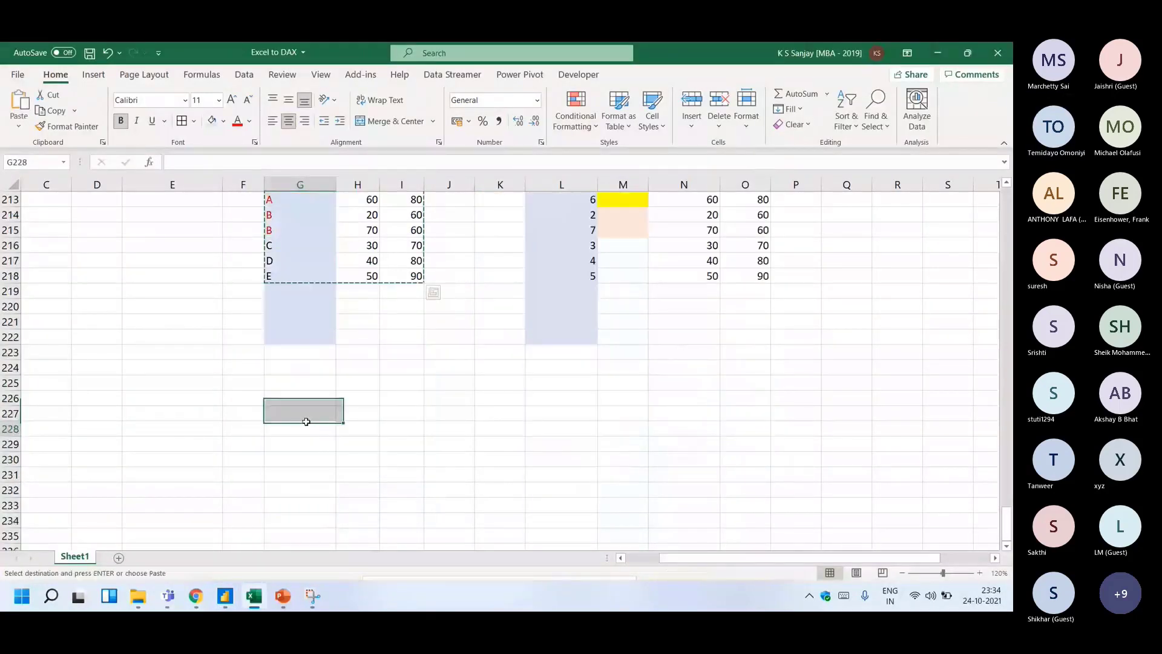
pyautogui.hotkey('ctrl', 'v')
# - Add filters to the headers in G228:I228 and filter the Company column to A
pyautogui.click(244, 74)
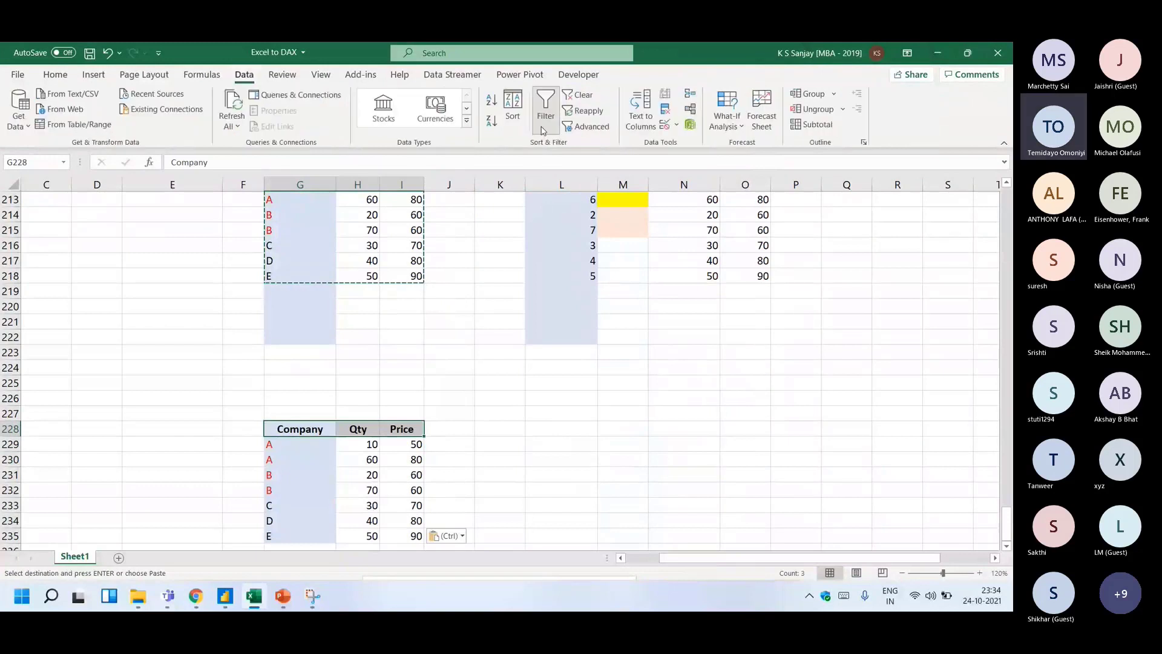
pyautogui.click(544, 115)
pyautogui.scroll(-3, 294, 431)
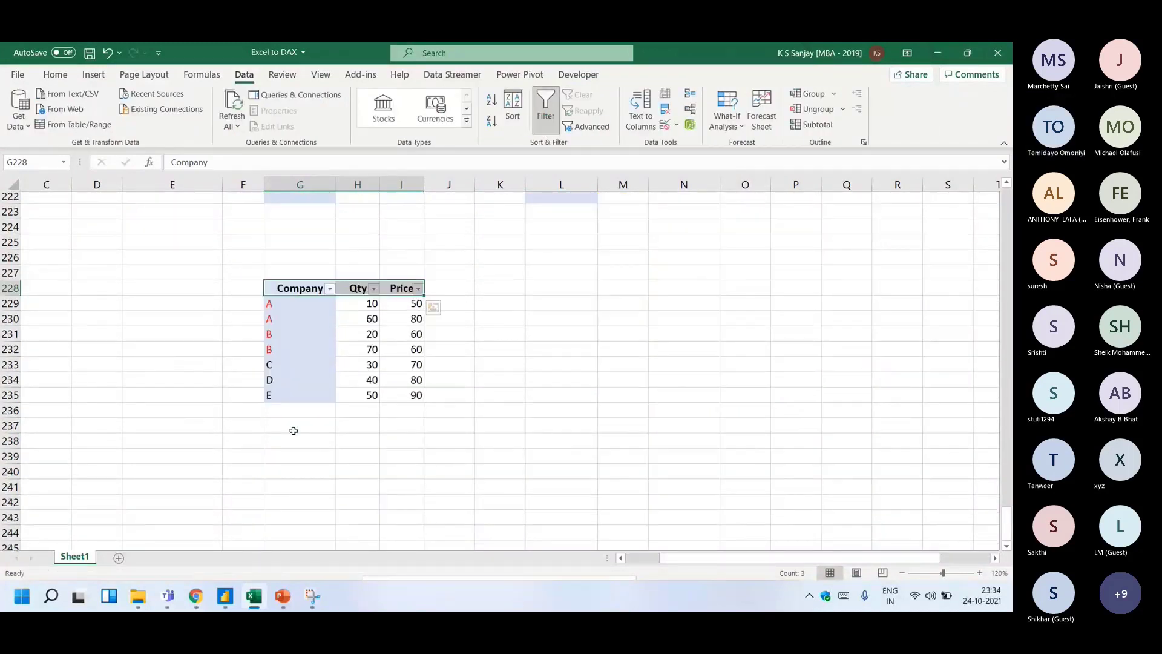
pyautogui.moveTo(244, 290); pyautogui.dragTo(244, 502)
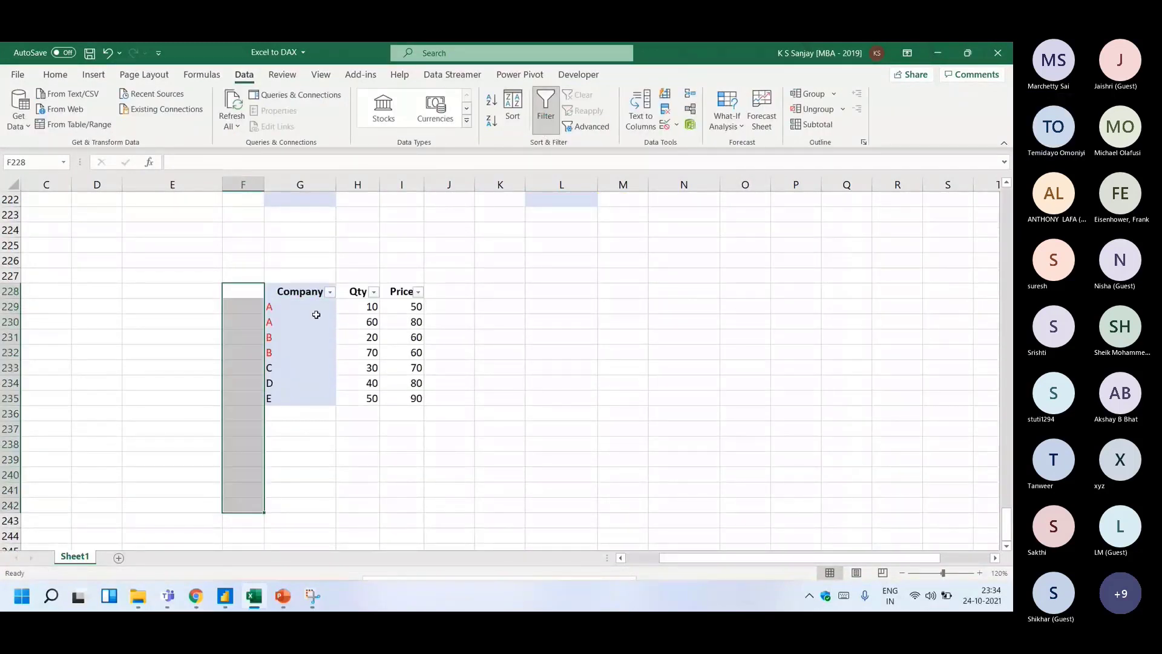
pyautogui.click(325, 292)
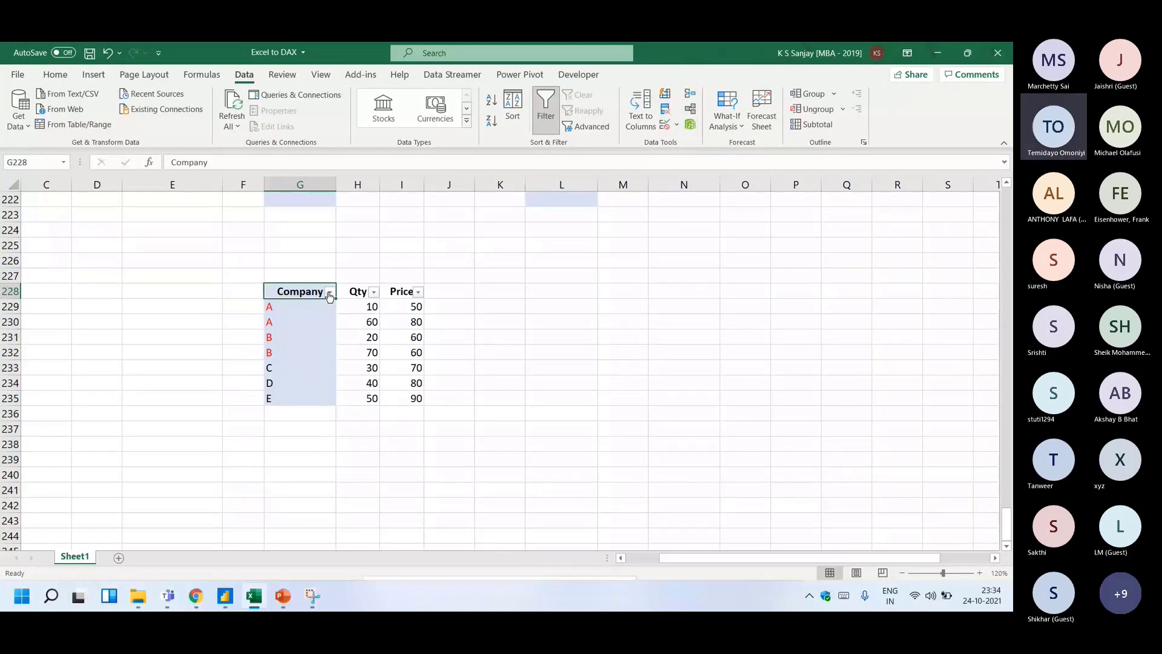
pyautogui.click(329, 293)
pyautogui.moveTo(360, 307); pyautogui.dragTo(405, 325)
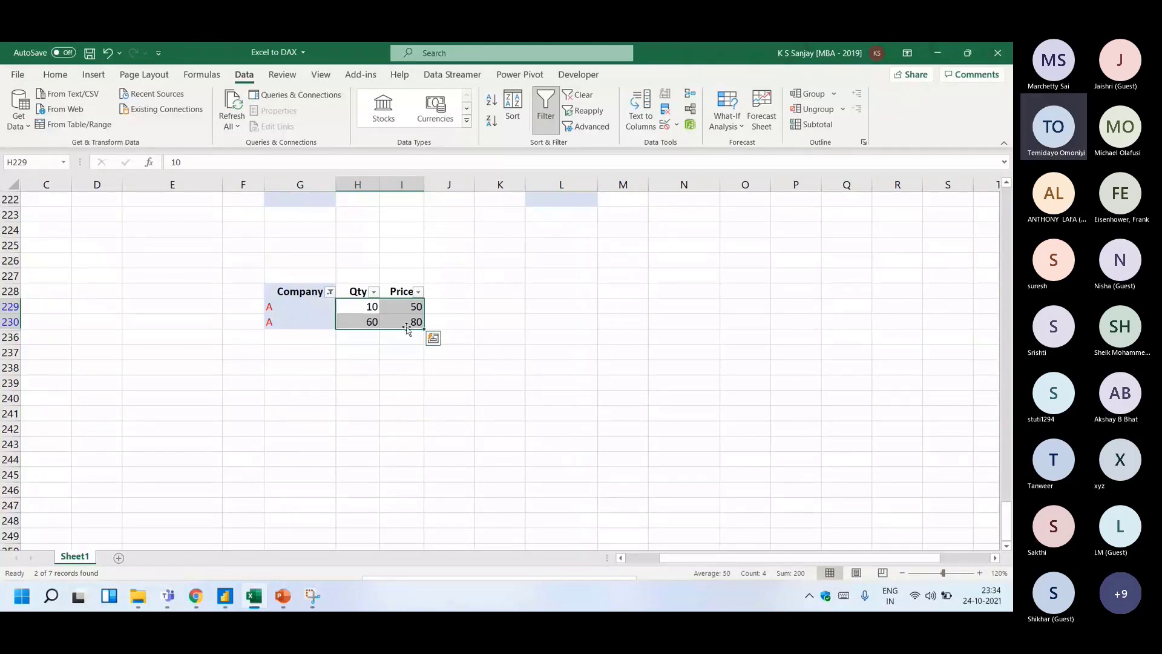
pyautogui.click(454, 306)
pyautogui.write('=sumpr')
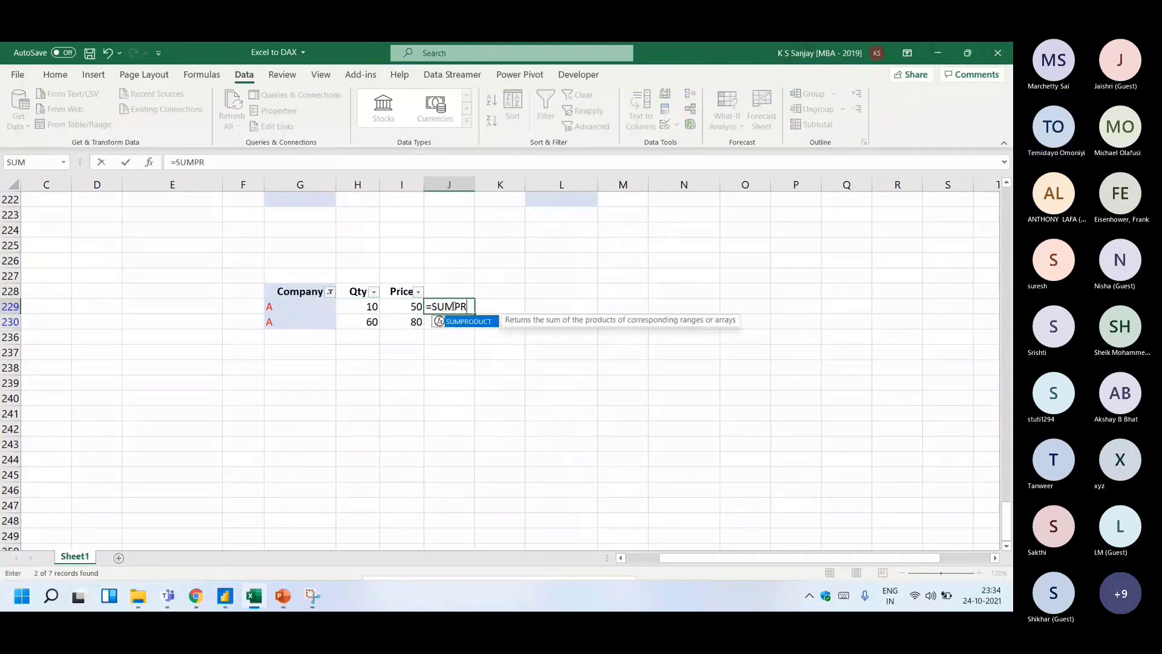
pyautogui.press('Tab')
pyautogui.moveTo(382, 306)
pyautogui.mouseDown()
pyautogui.moveTo(368, 321)
pyautogui.moveTo(396, 322)
pyautogui.mouseUp()
pyautogui.write(',')
pyautogui.press('Escape')
# - Multiply Qty by Price in J229 with =H229*I229 and copy the formula to J230
pyautogui.write('=')
pyautogui.press('Left')
pyautogui.press('Left')
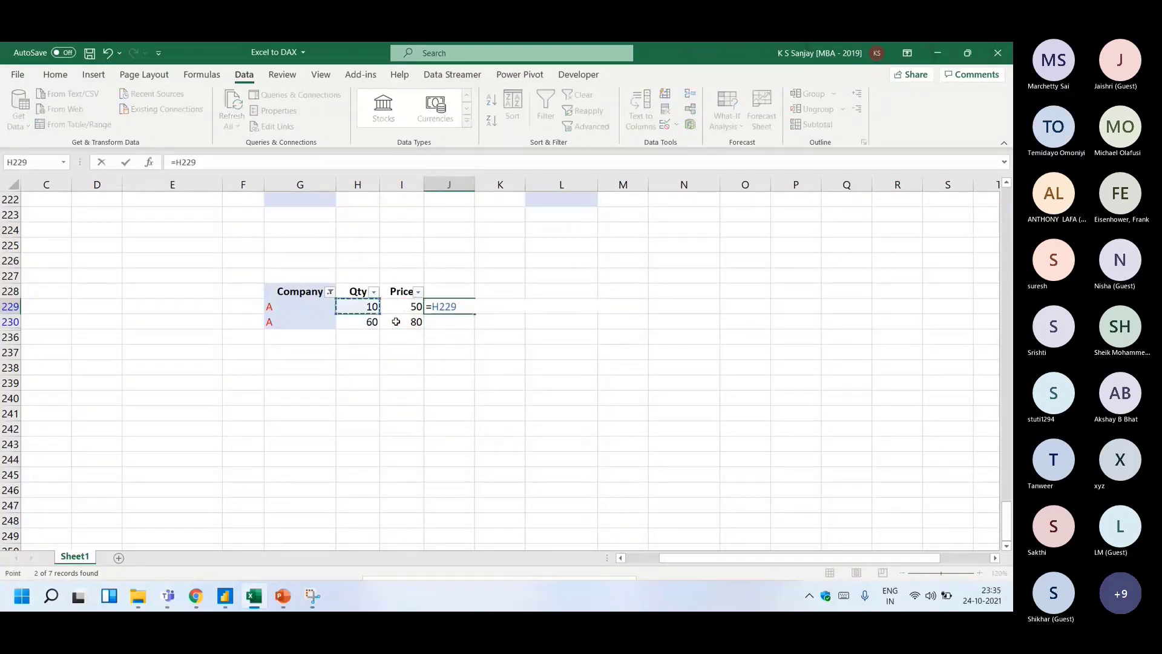
pyautogui.write('*')
pyautogui.press('Left')
pyautogui.hotkey('ctrl', 'Return')
pyautogui.hotkey('ctrl', 'c')
pyautogui.press('Down')
pyautogui.hotkey('ctrl', 'v')
# - Total the filtered products in J236 with =SUBTOTAL(9,J229:J235)
pyautogui.press('Down')
pyautogui.hotkey('alt', '=')
pyautogui.hotkey('ctrl', 'Return')
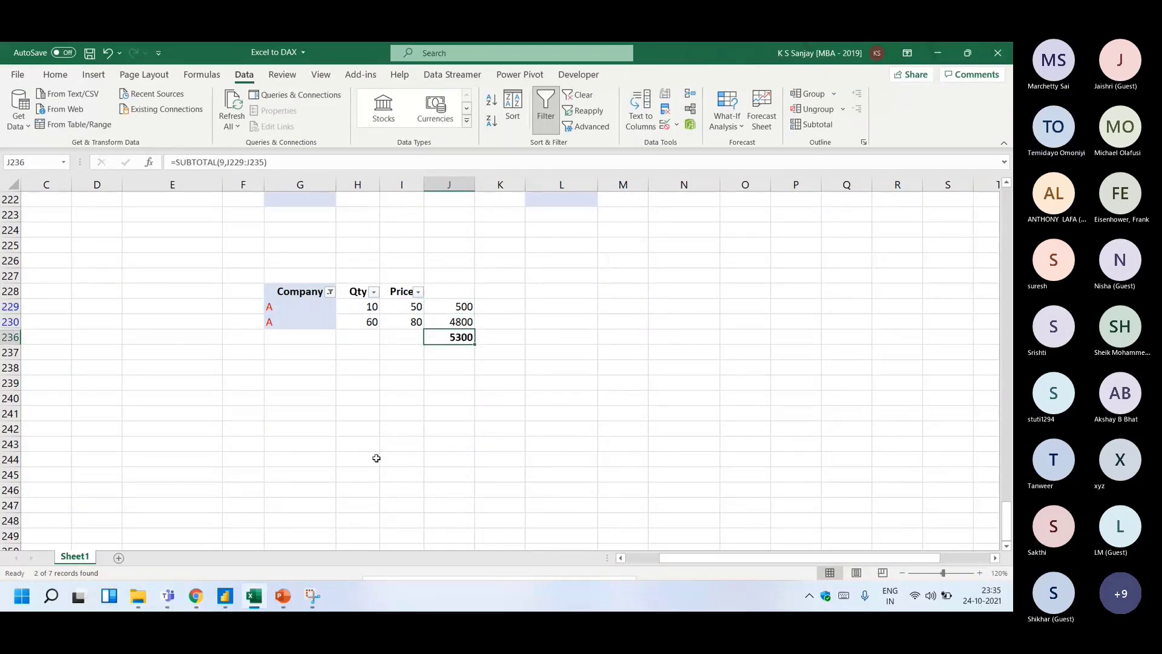
# - Switch to Power BI Desktop and review the formulas of measures M, N and O, highlighting REMOVEFILTERS(Table13[S.No]) in M
pyautogui.click(225, 596)
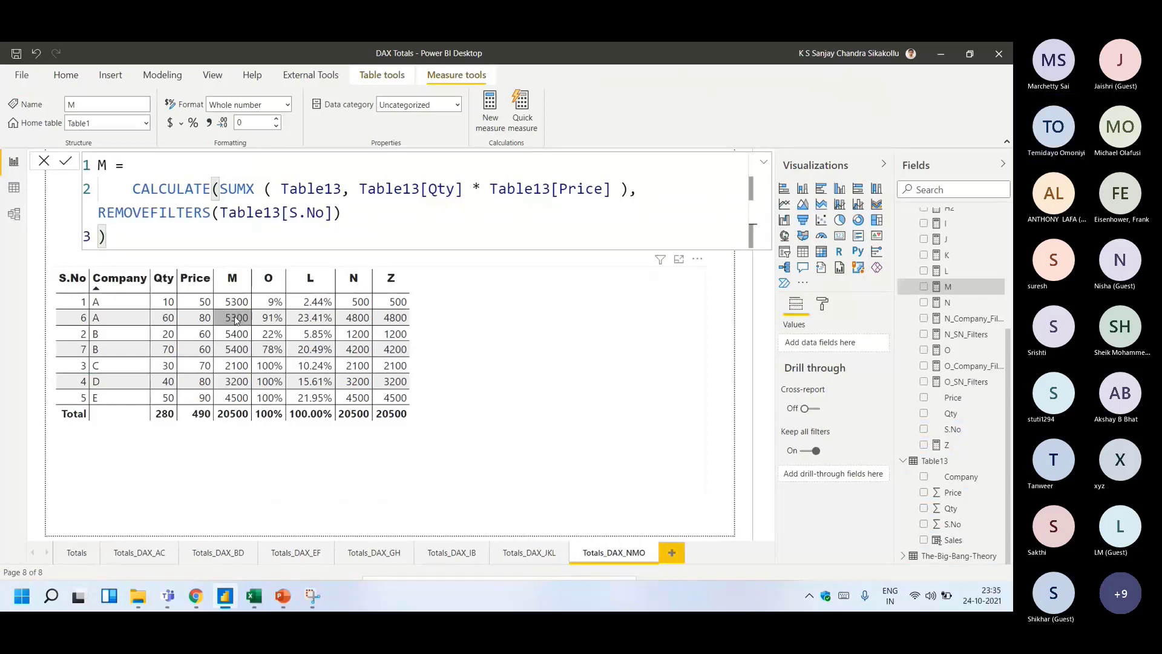
pyautogui.moveTo(341, 212); pyautogui.dragTo(99, 213)
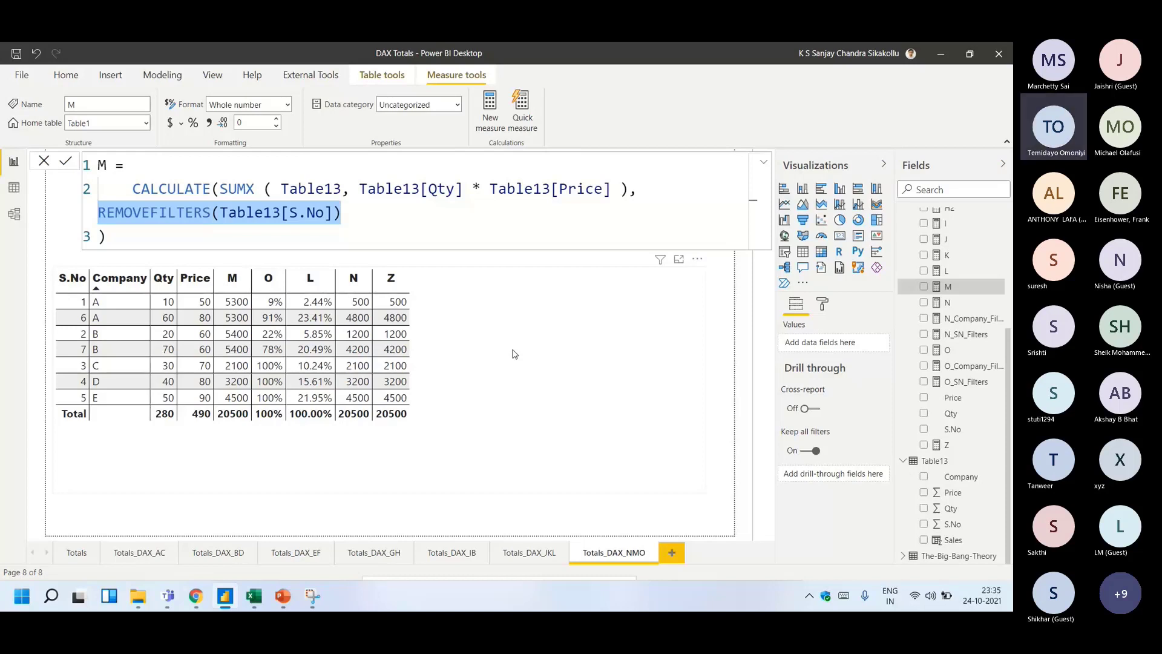
pyautogui.click(951, 303)
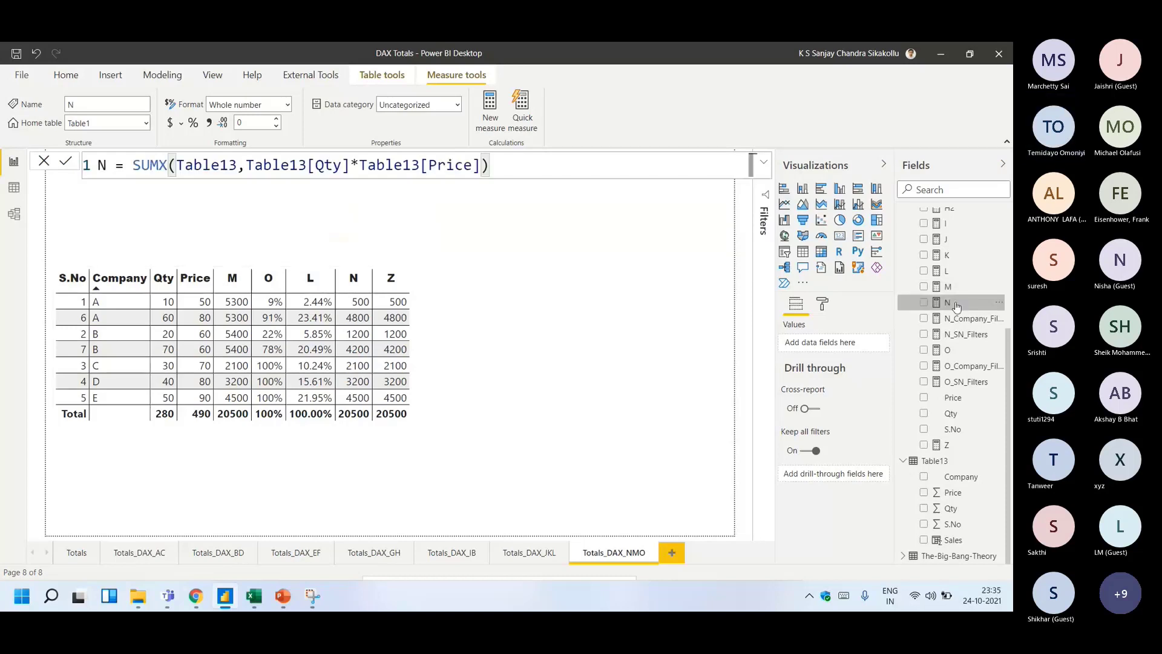
pyautogui.click(957, 352)
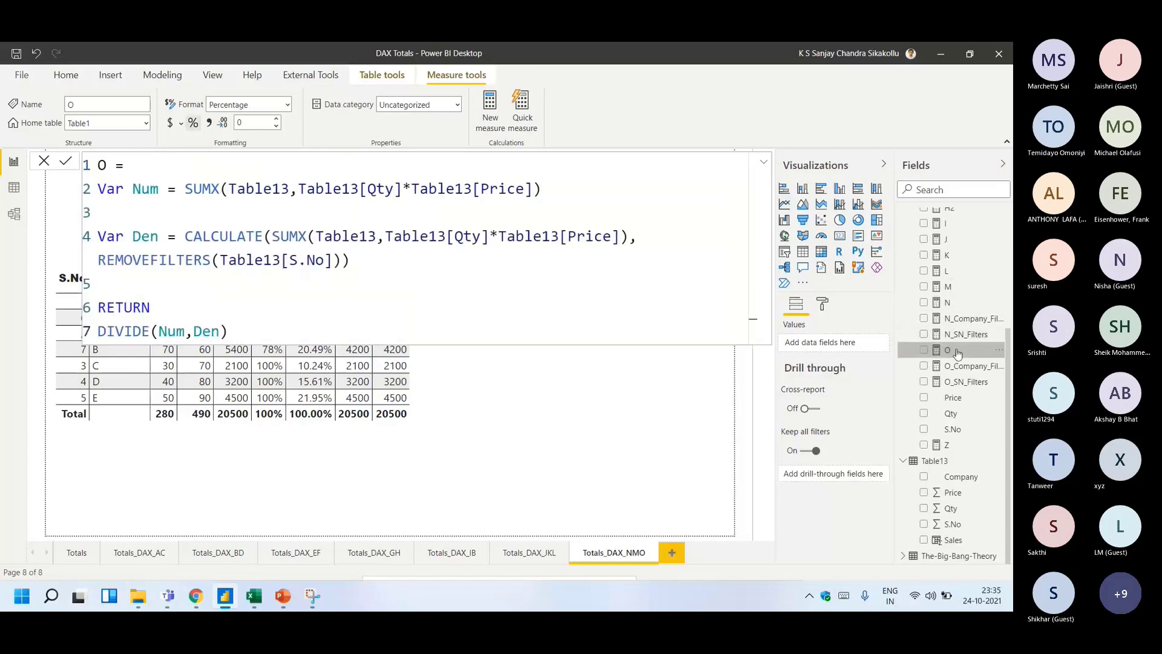
pyautogui.click(50, 162)
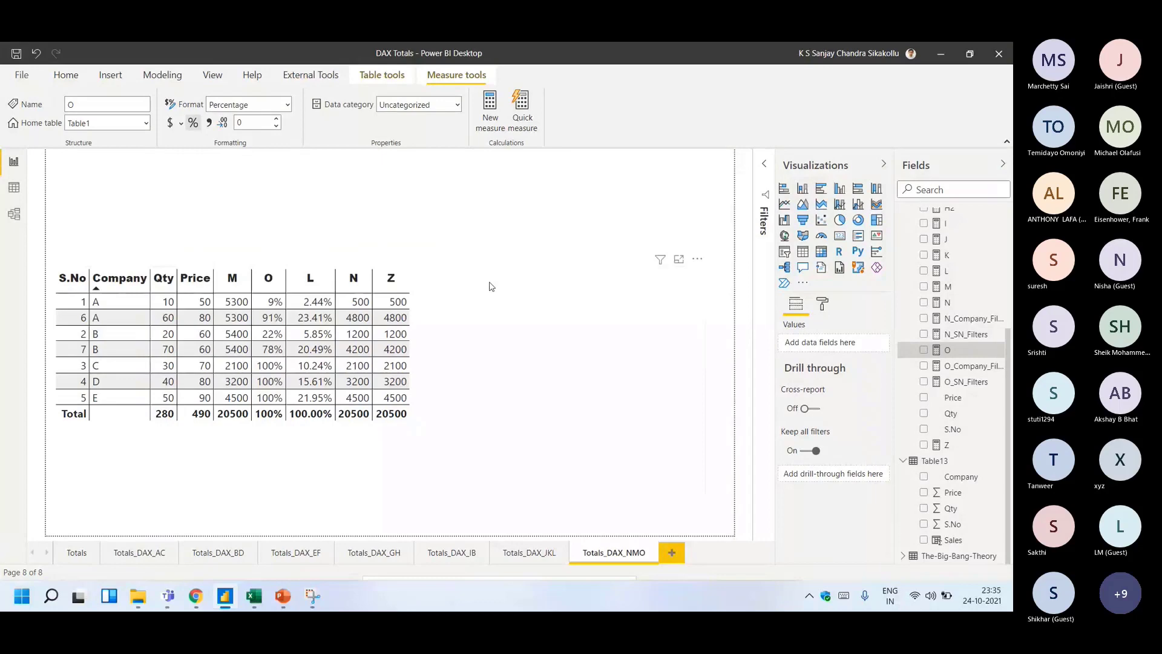
# - Review measure Z's REMOVEFILTERS(Table13[Company]) formula, compare it with the unique S.No column in Excel, and return to Power BI Desktop
pyautogui.click(949, 445)
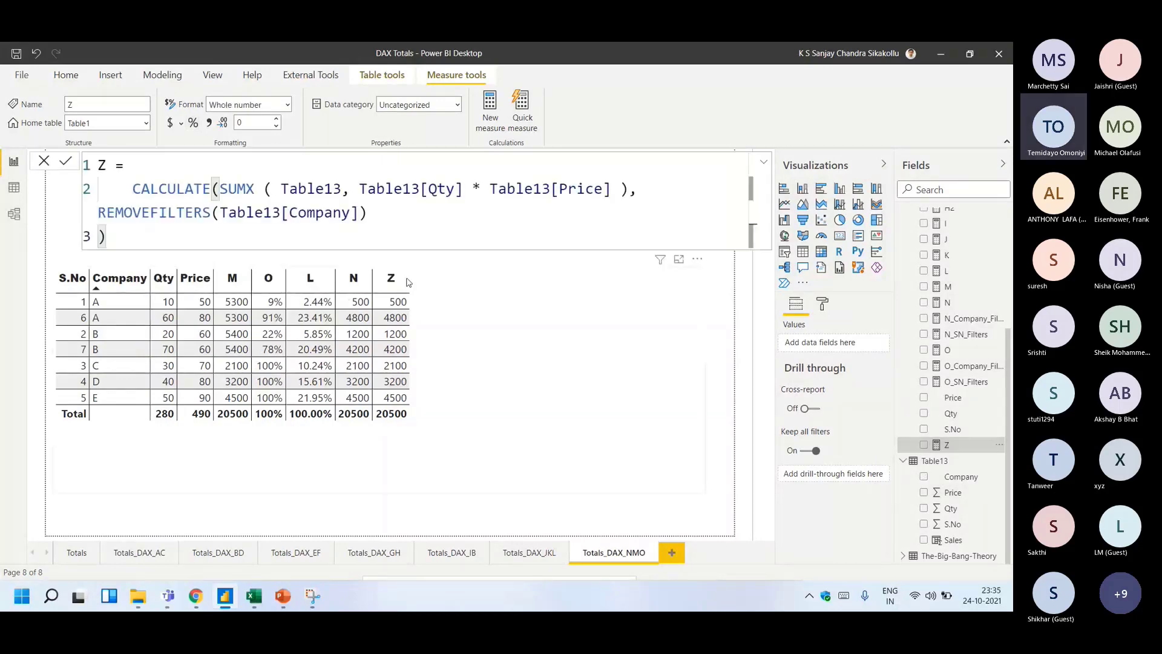
pyautogui.click(253, 597)
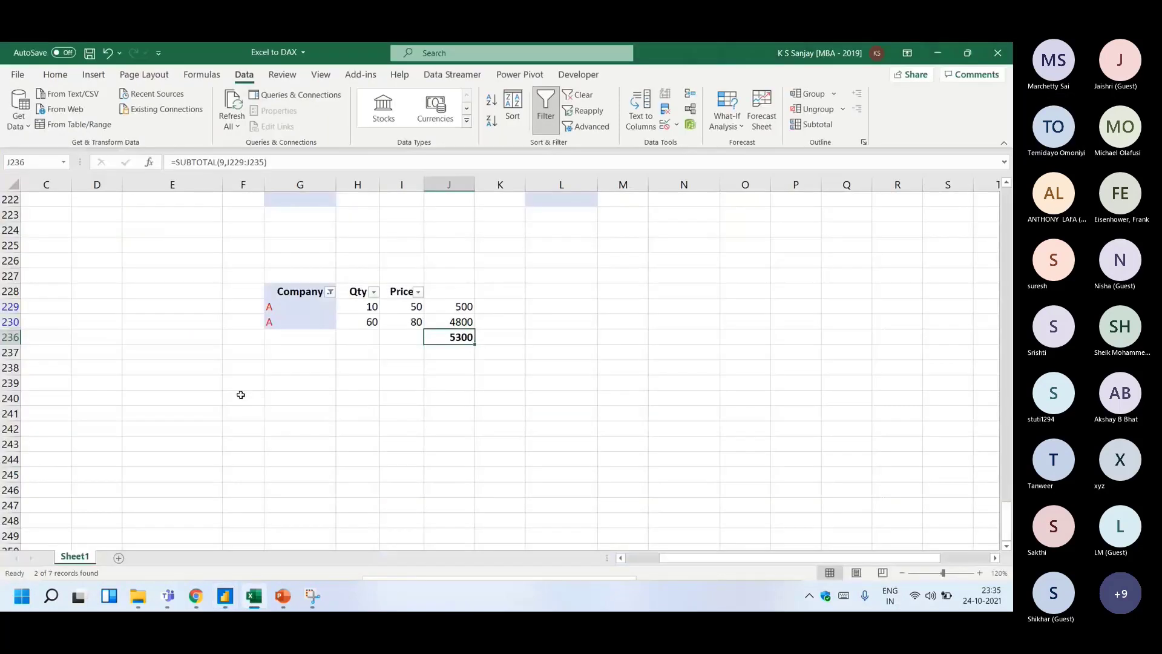
pyautogui.scroll(5, 240, 395)
pyautogui.moveTo(572, 243); pyautogui.dragTo(545, 436)
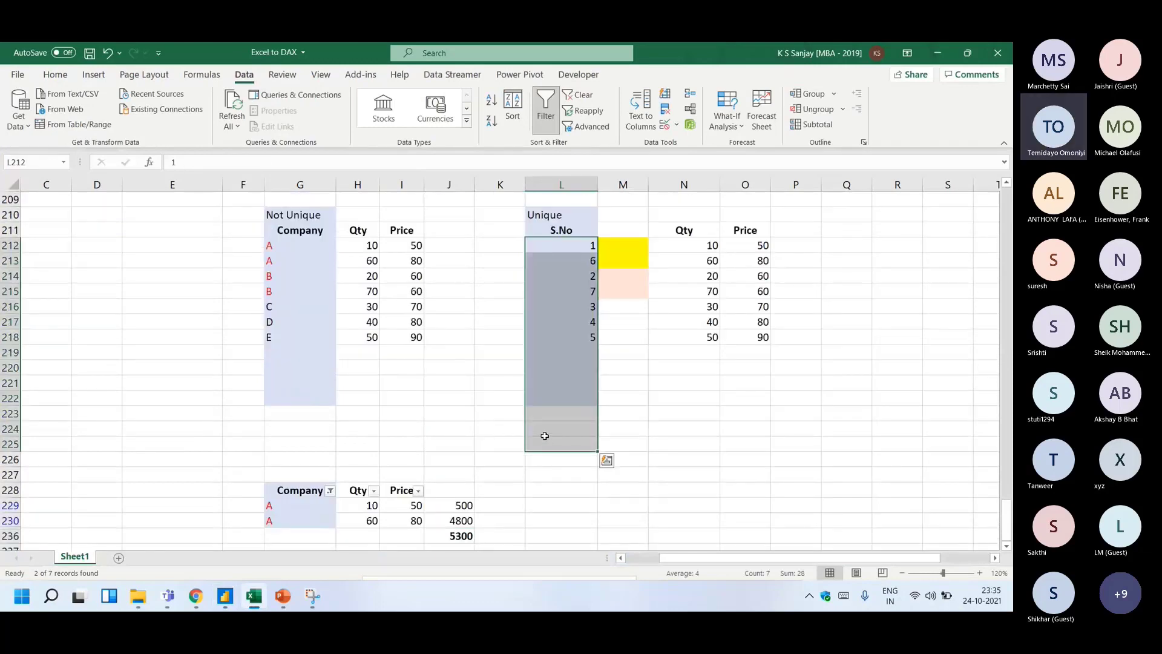
pyautogui.hotkey('alt', 'Tab')
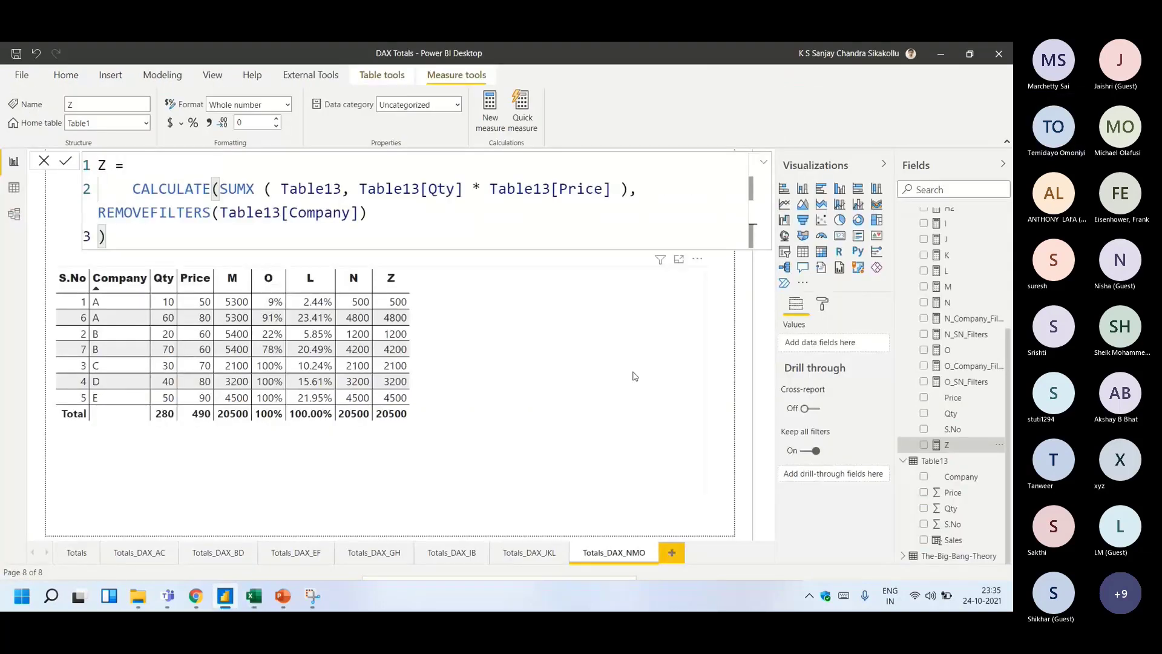
# - Narrow the table visual on the Totals_DAX_NMO page so that its frame ends closer to the Z column
pyautogui.click(733, 353)
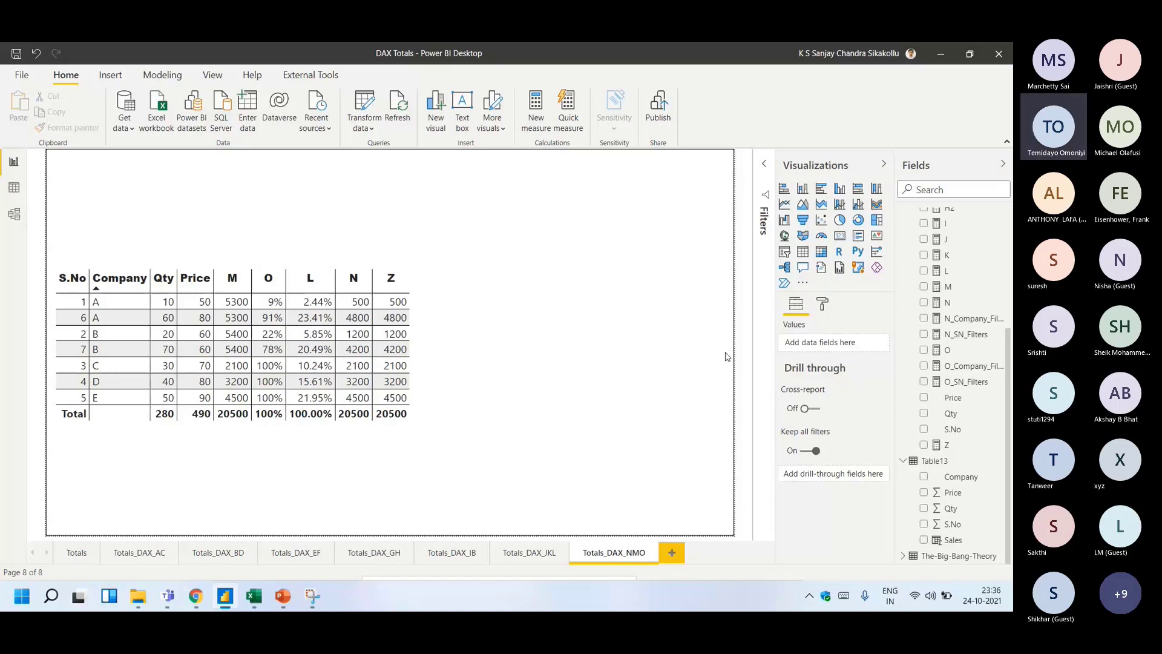
pyautogui.click(701, 485)
pyautogui.moveTo(704, 487); pyautogui.dragTo(510, 488)
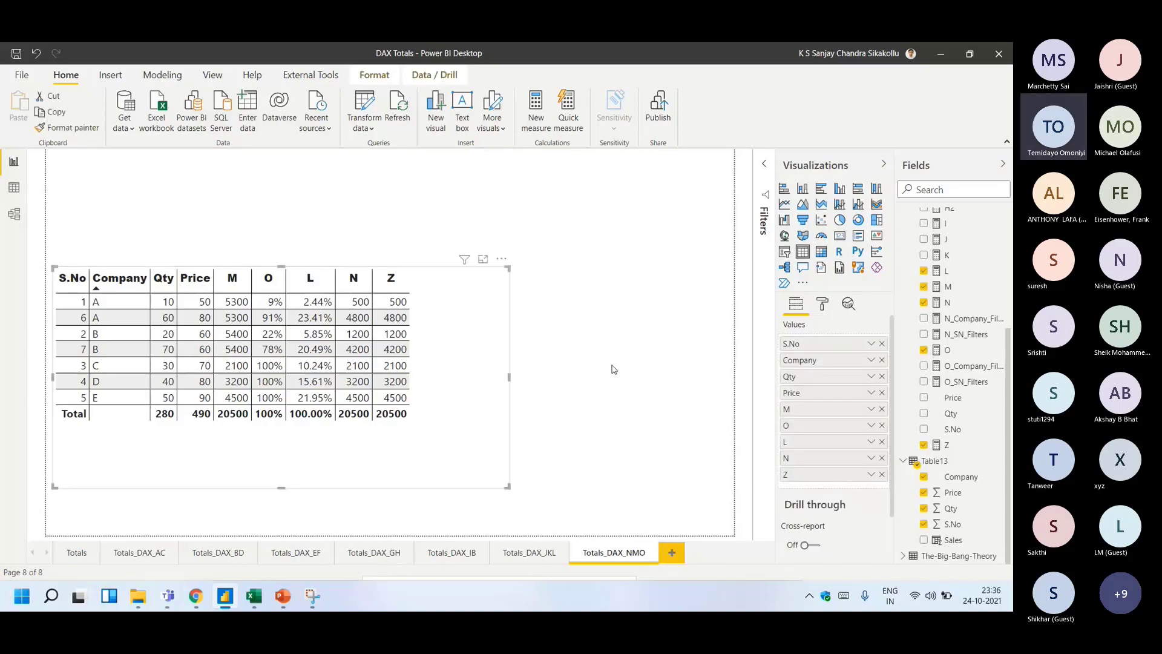
pyautogui.click(614, 369)
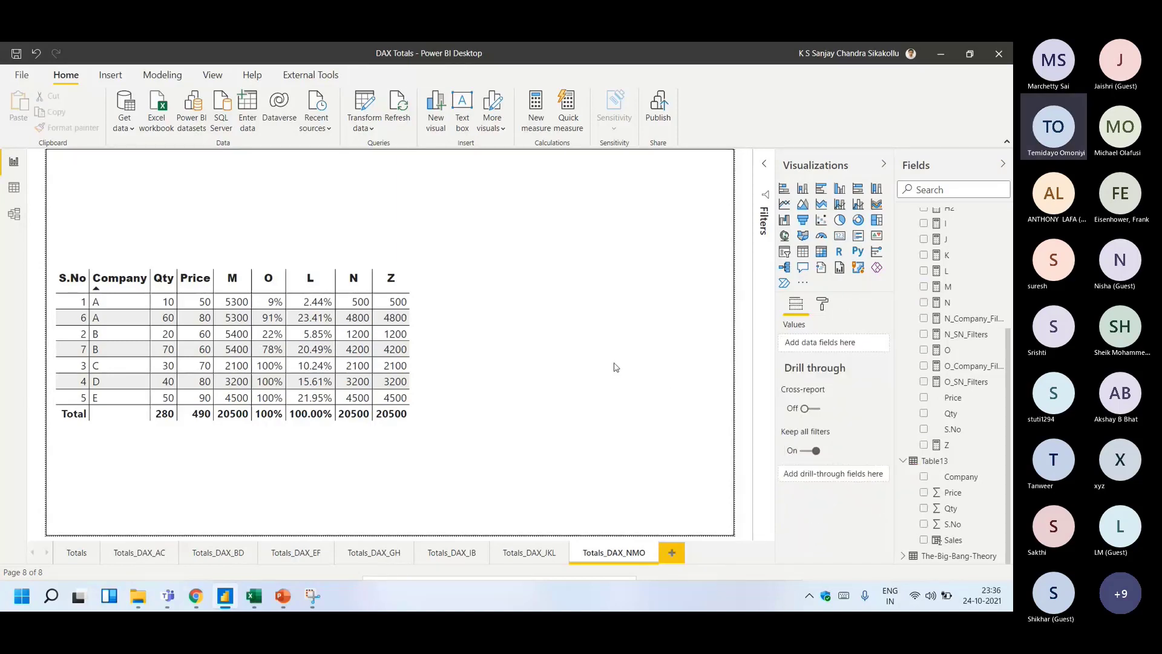
# - Examine the formulas of measures O and N, comparing O's Num and Den variables with N's SUMX expression
pyautogui.click(489, 372)
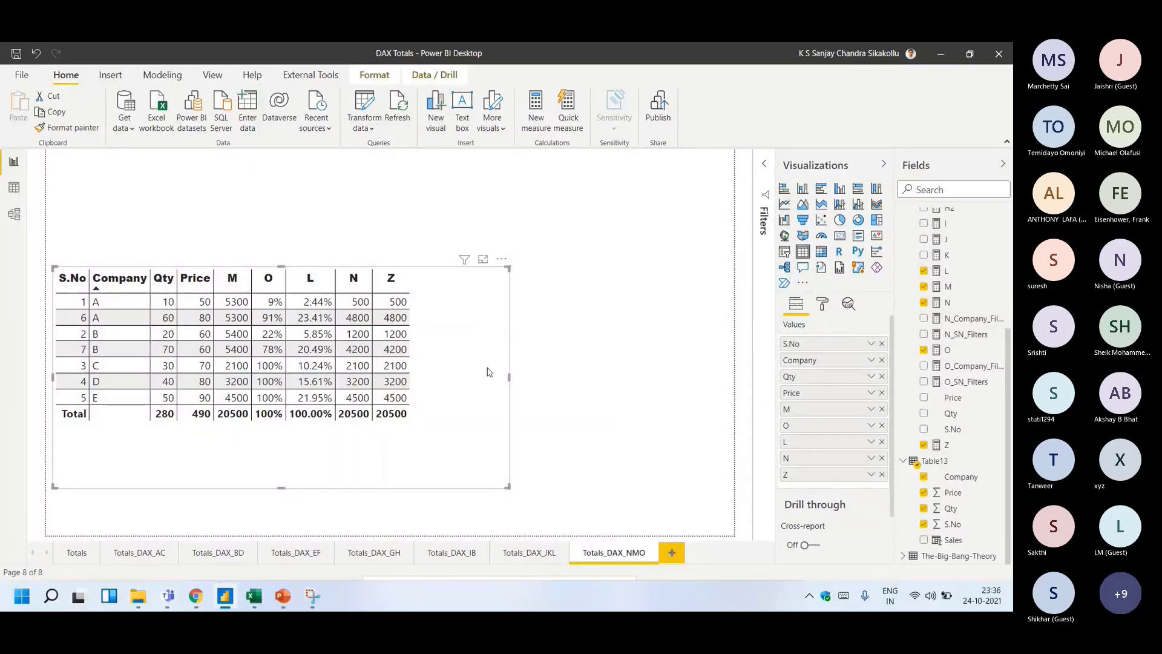
pyautogui.click(967, 352)
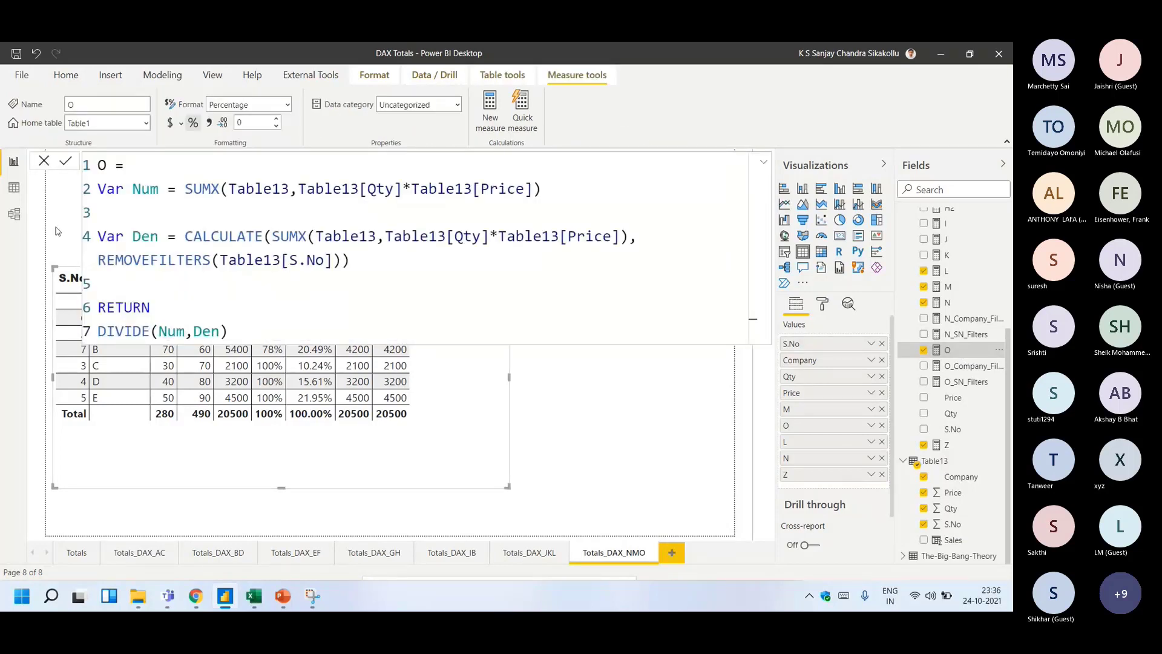
pyautogui.click(43, 161)
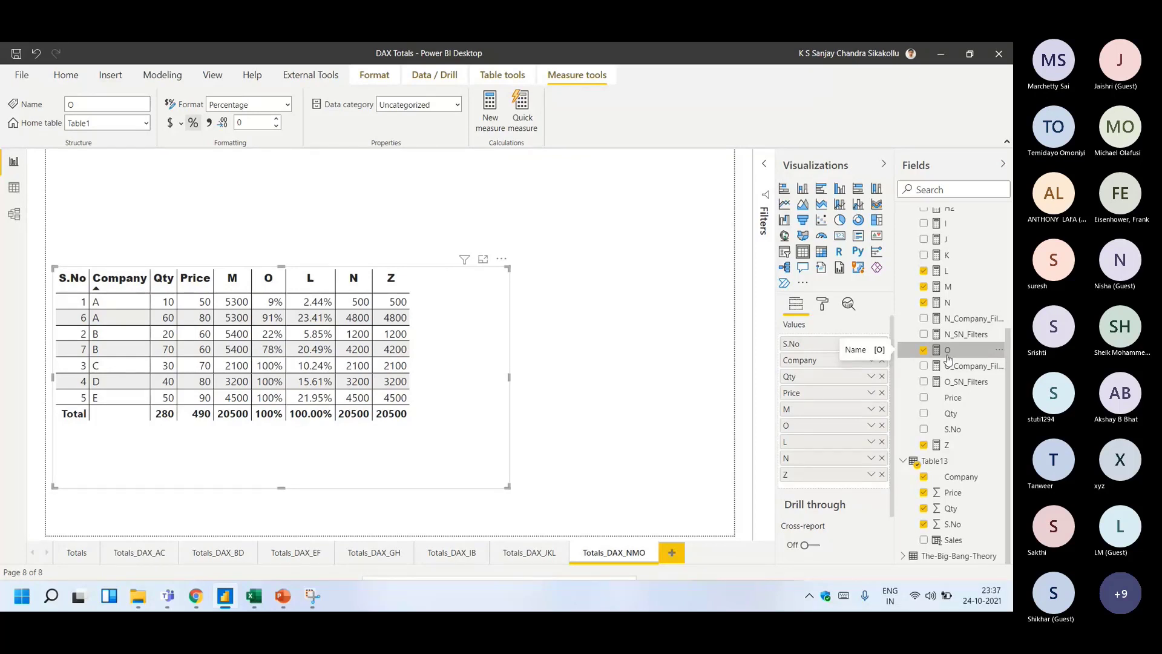
pyautogui.click(948, 302)
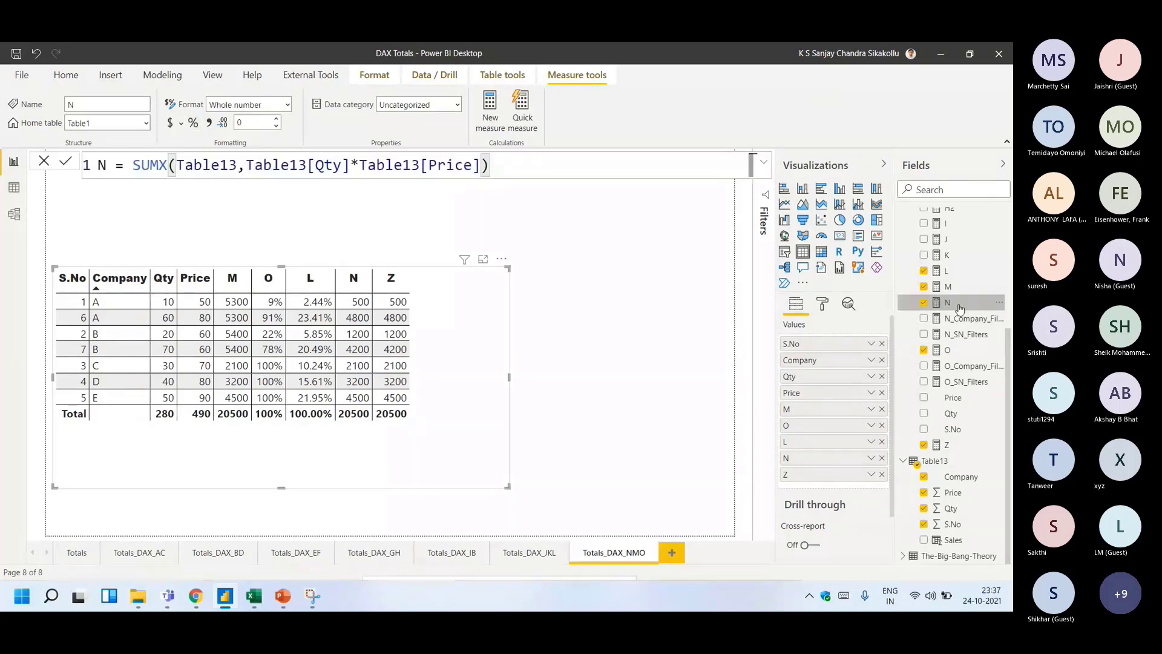
pyautogui.click(948, 350)
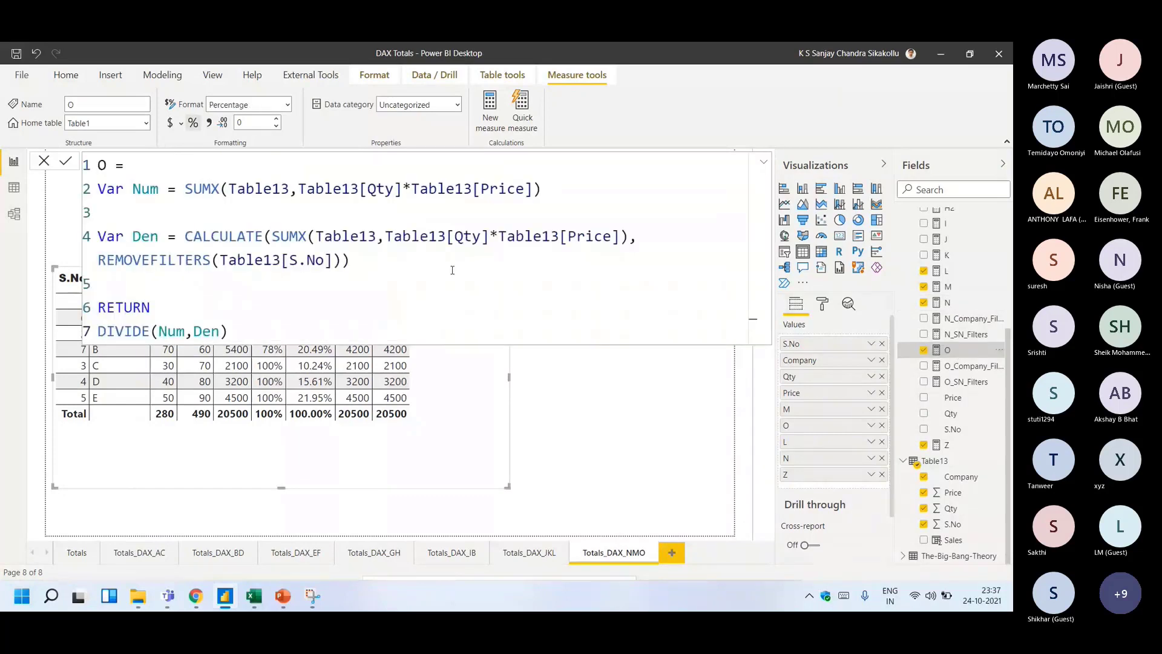
pyautogui.click(368, 265)
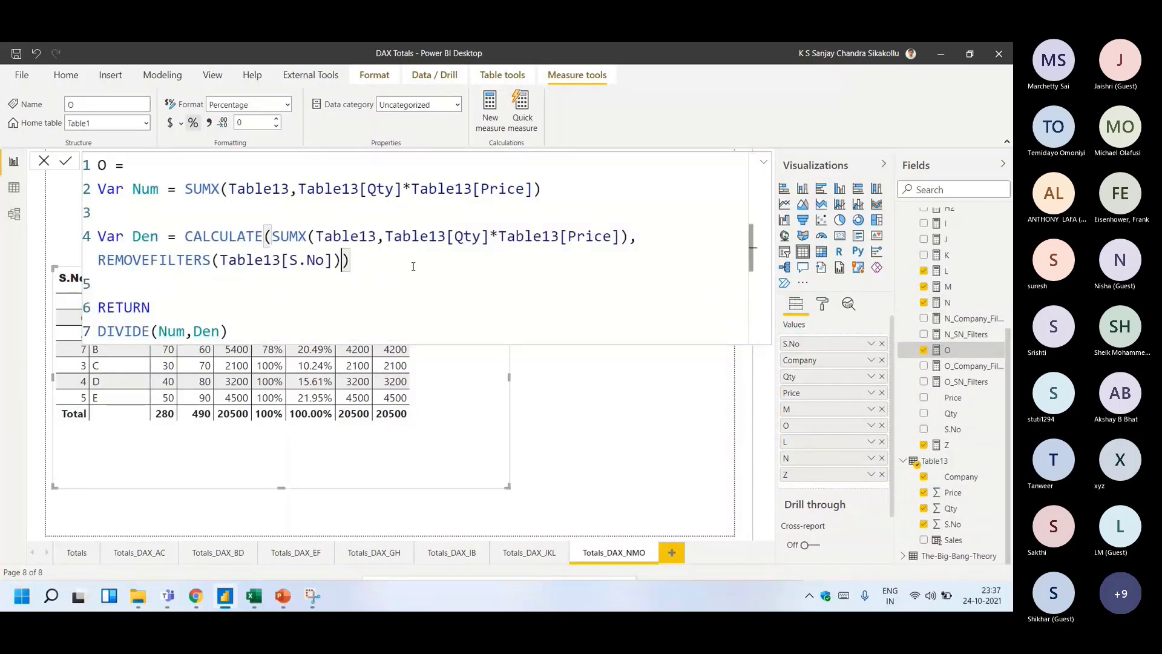
pyautogui.click(44, 162)
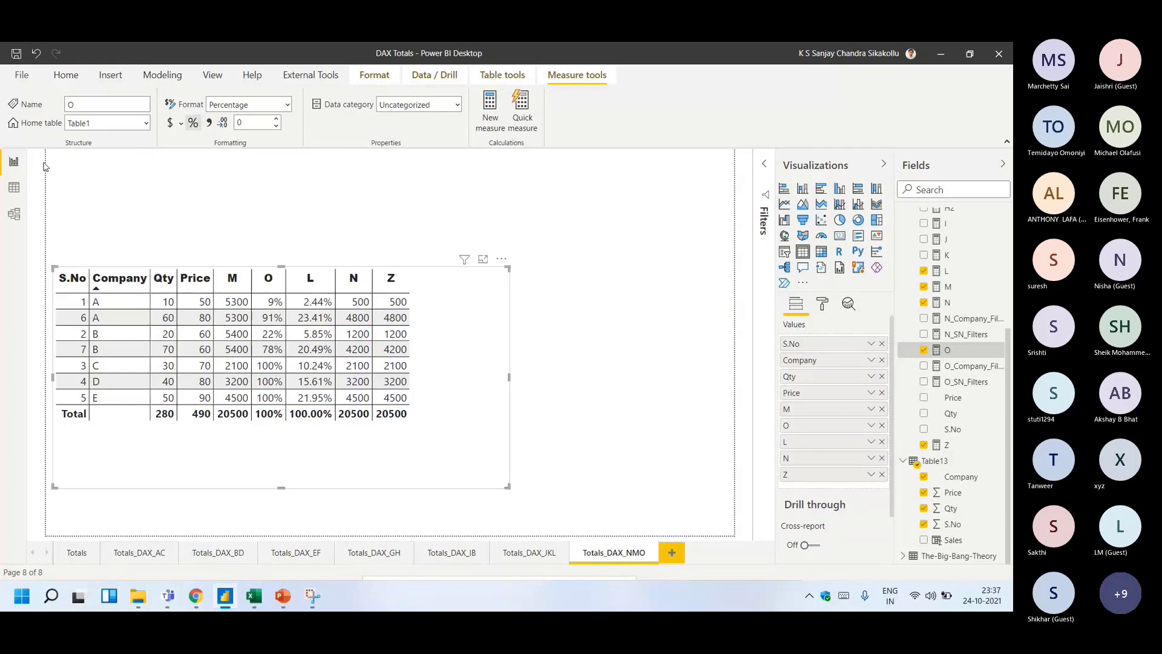
# - Reopen measure O's formula and highlight REMOVEFILTERS(Table13[S.No]) in its Den variable
pyautogui.click(66, 78)
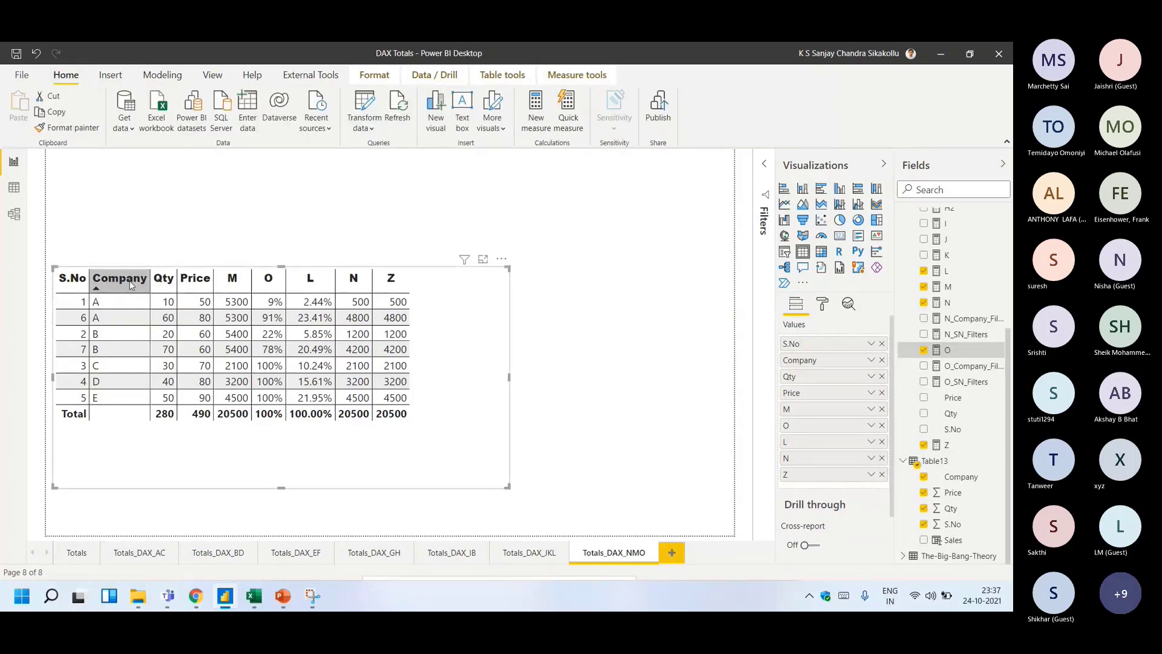
pyautogui.click(967, 367)
pyautogui.click(963, 351)
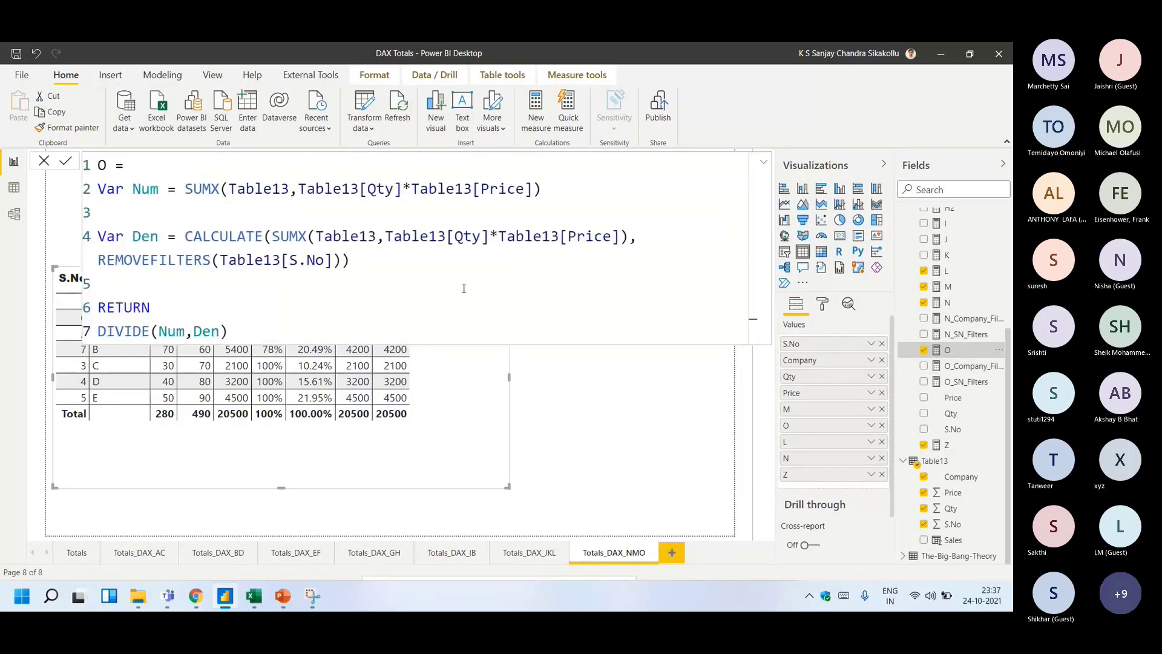
pyautogui.moveTo(341, 261); pyautogui.dragTo(98, 260)
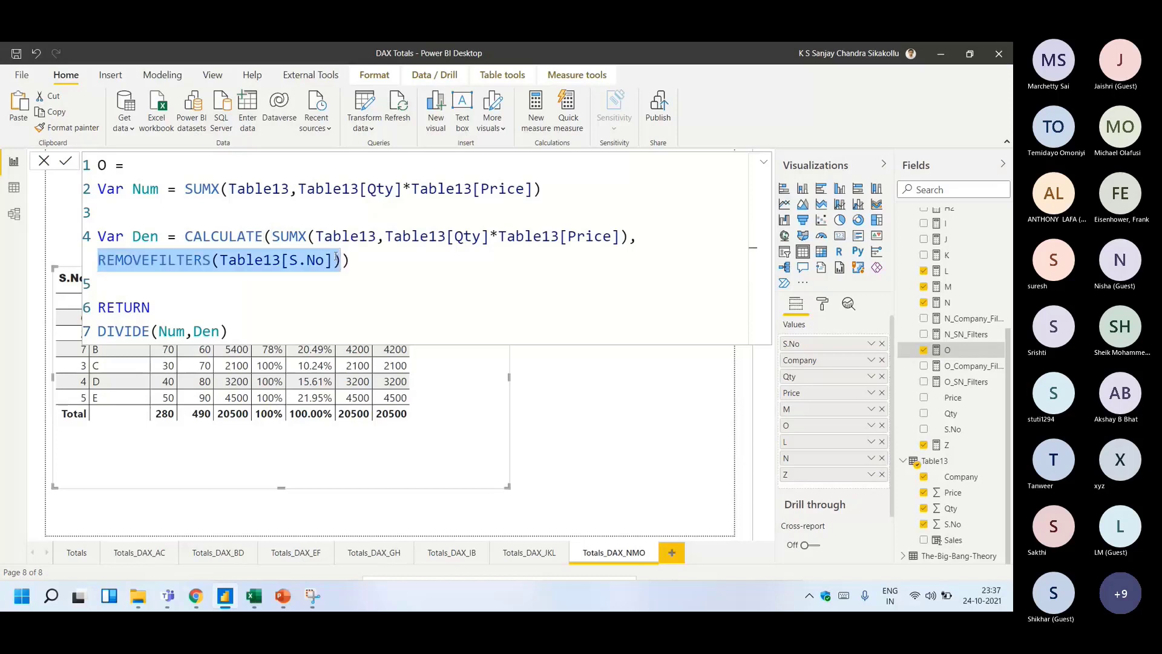
pyautogui.click(370, 267)
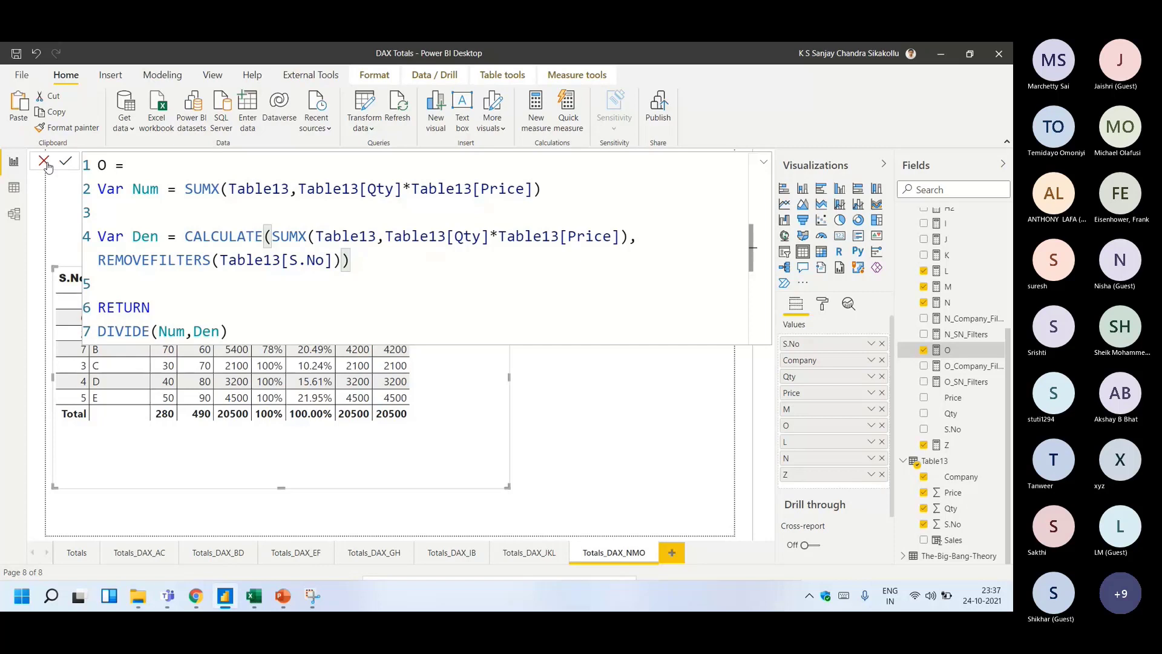
# - Copy the CALCULATE(SUMX(Table13,Table13[Qty]*Table13[Price]),ALL(table13)) expression from the DEN variable of measure L
pyautogui.click(948, 304)
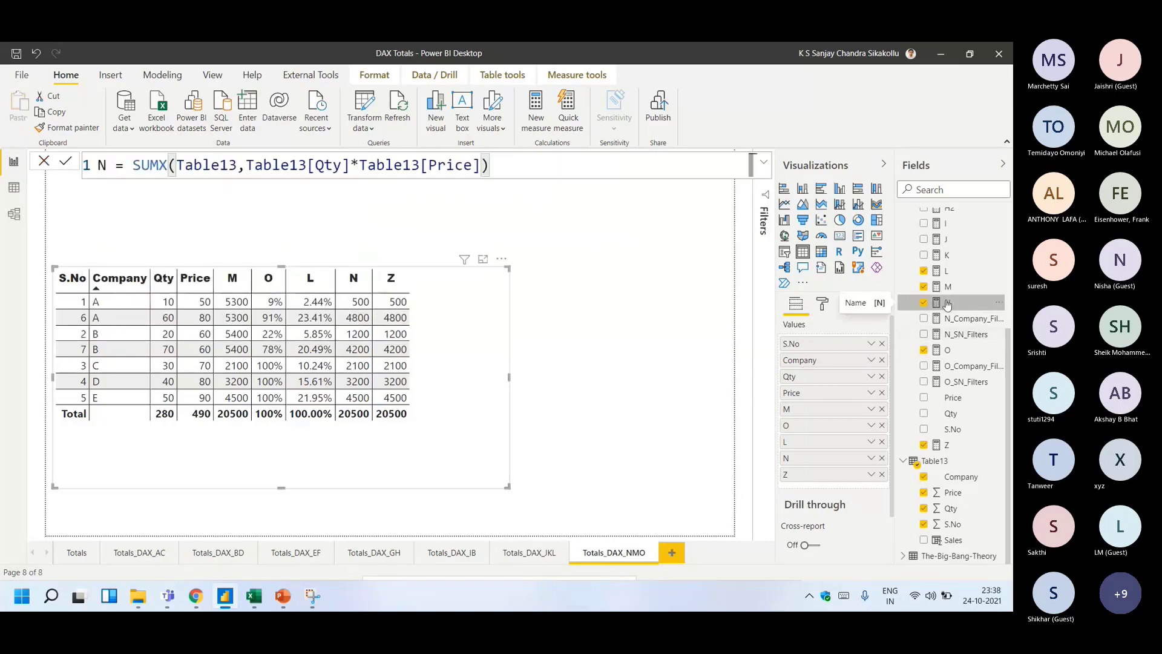
pyautogui.click(949, 288)
pyautogui.click(955, 275)
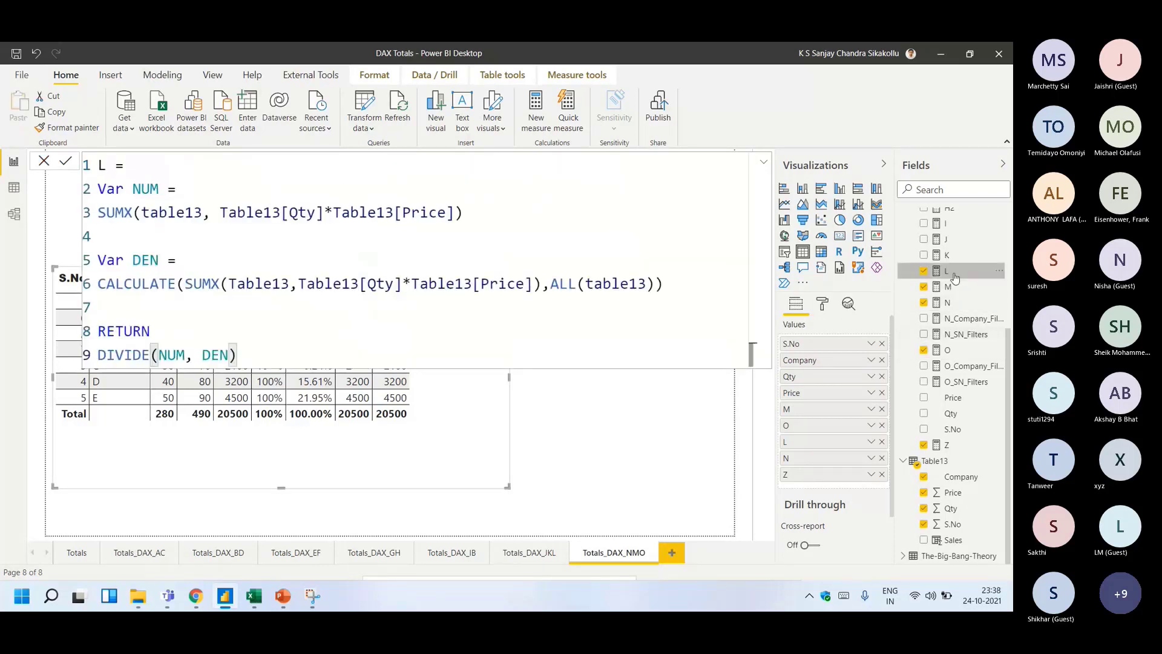
pyautogui.moveTo(654, 285); pyautogui.dragTo(97, 285)
pyautogui.hotkey('ctrl', 'c')
# - Create a new measure named Y from the copied CALCULATE expression
pyautogui.click(435, 438)
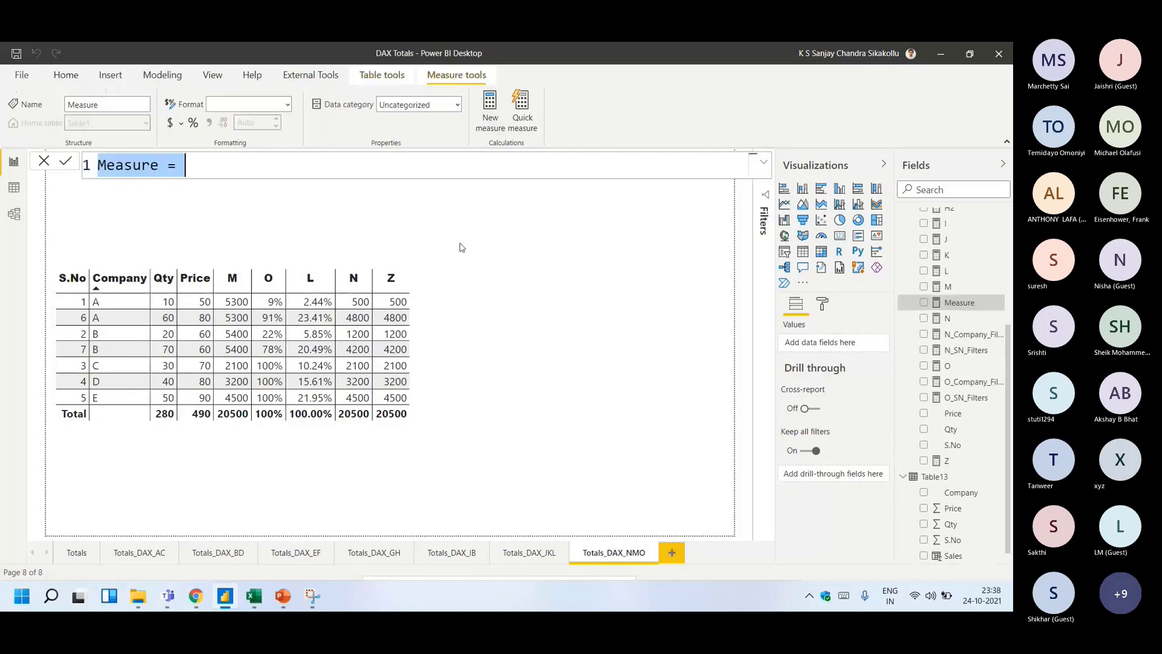
pyautogui.hotkey('ctrl', 'v')
pyautogui.click(100, 165)
pyautogui.write('Y =')
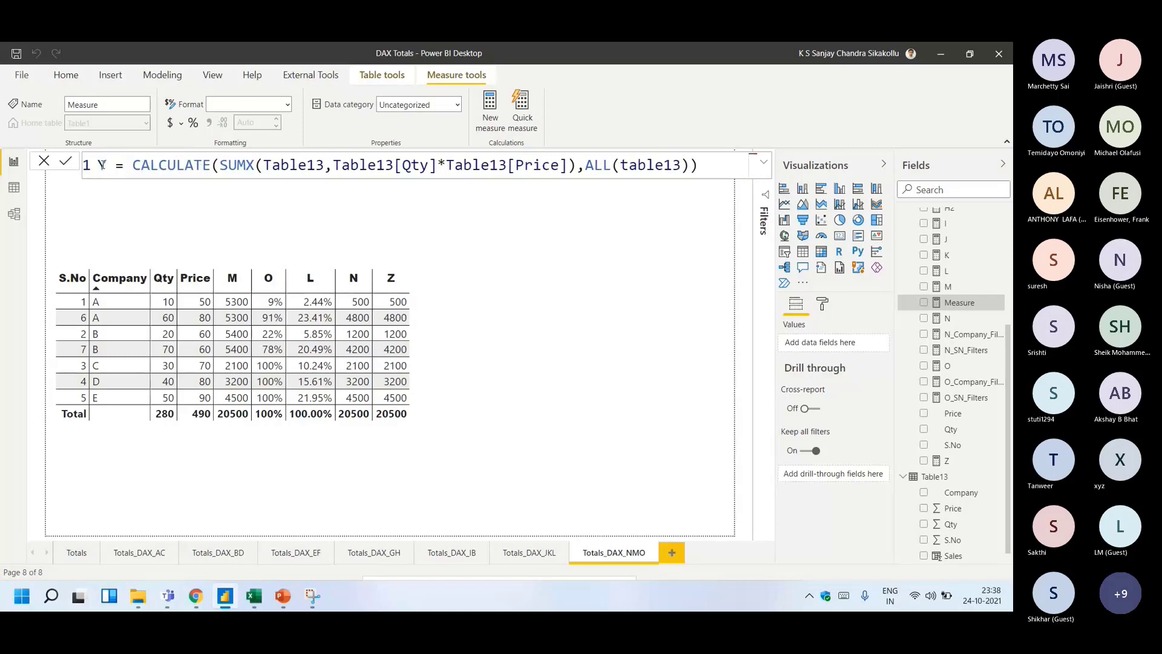
# - Replace ALL(table13) in measure Y with the filter condition Table13[Company] = "A"
pyautogui.click(585, 165)
pyautogui.moveTo(584, 165); pyautogui.dragTo(702, 168)
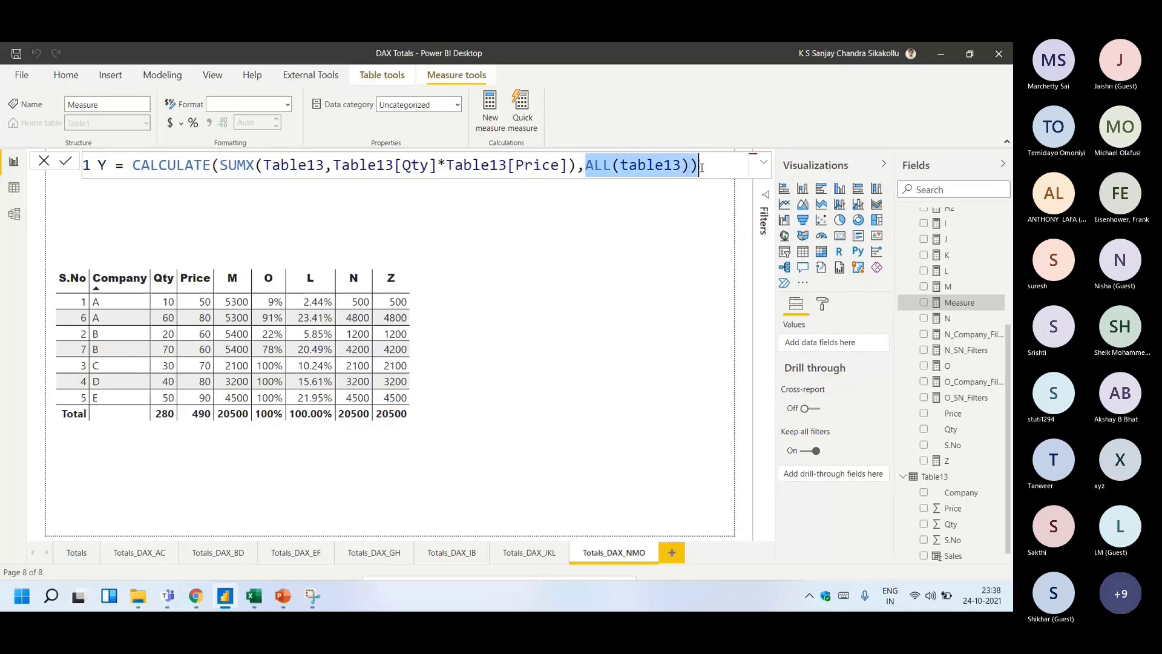
pyautogui.press('BackSpace')
pyautogui.write('Comoa')
pyautogui.press('BackSpace')
pyautogui.press('BackSpace')
pyautogui.press('BackSpace')
pyautogui.press('BackSpace')
pyautogui.press('BackSpace')
pyautogui.write('Company')
pyautogui.press('Tab')
pyautogui.write('= "A"')
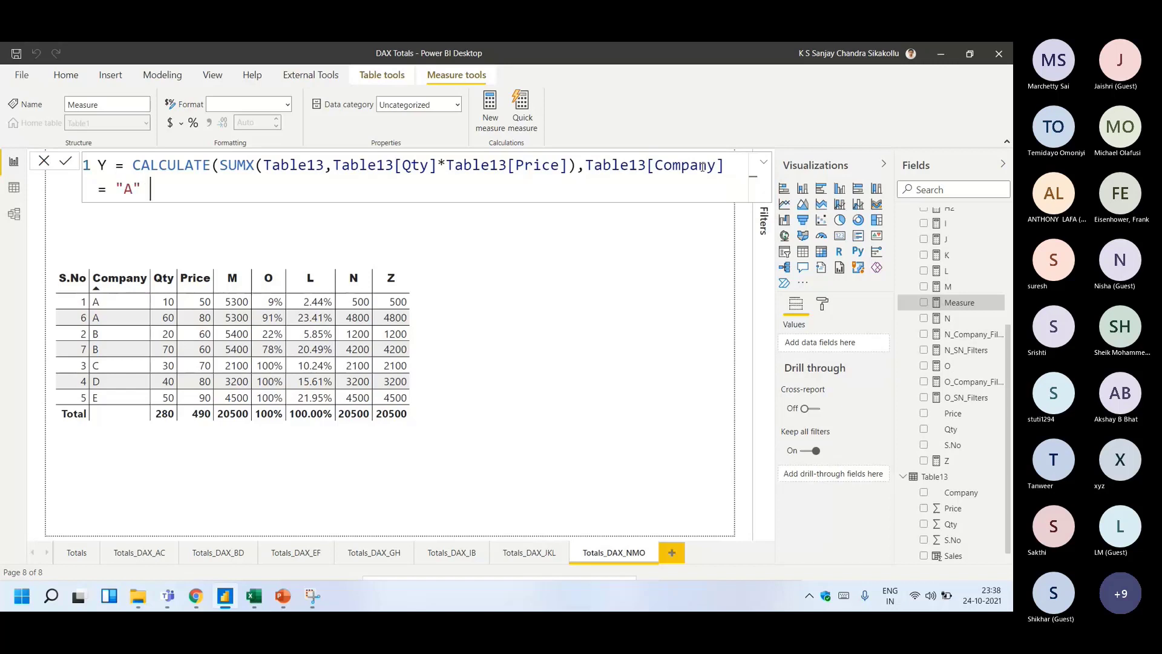
# - Extend Y's filter with || Table13[Company] = "B", close the CALCULATE and commit the measure
pyautogui.write(' || Compan')
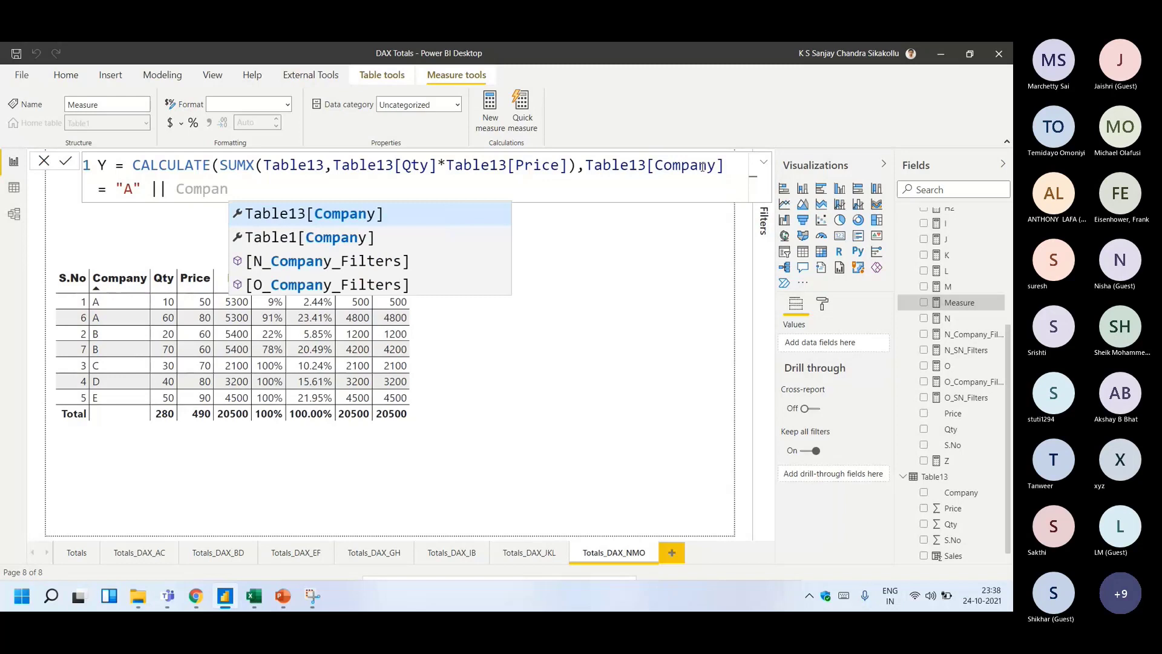
pyautogui.press('Tab')
pyautogui.write('= "')
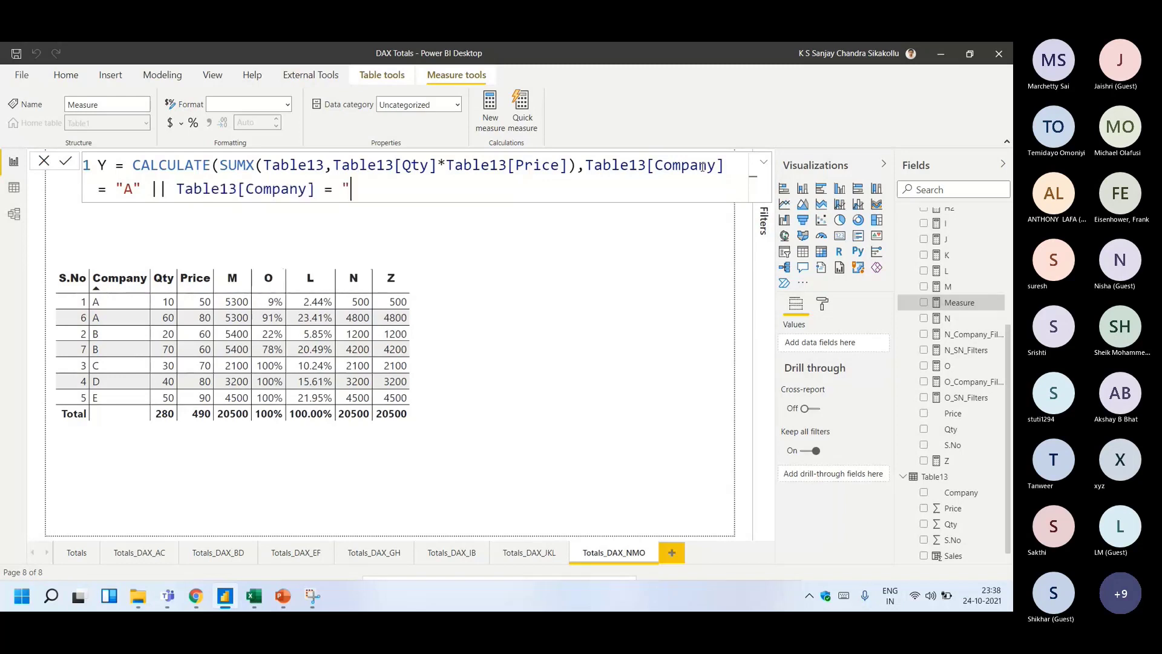
pyautogui.write('B")')
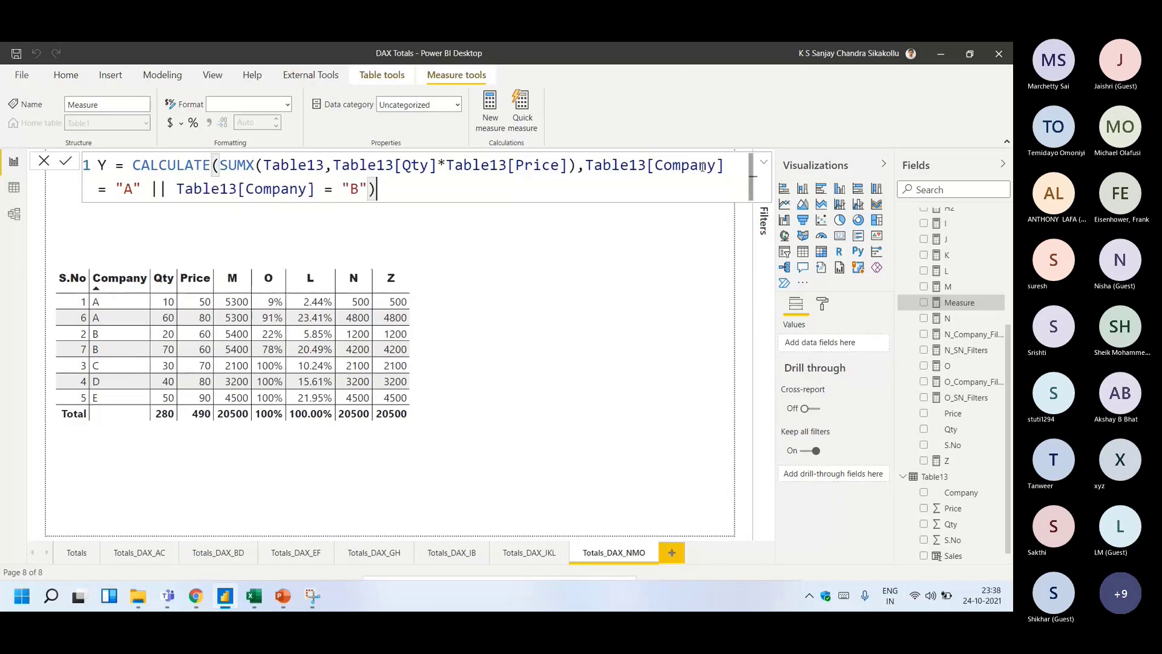
pyautogui.press('Return')
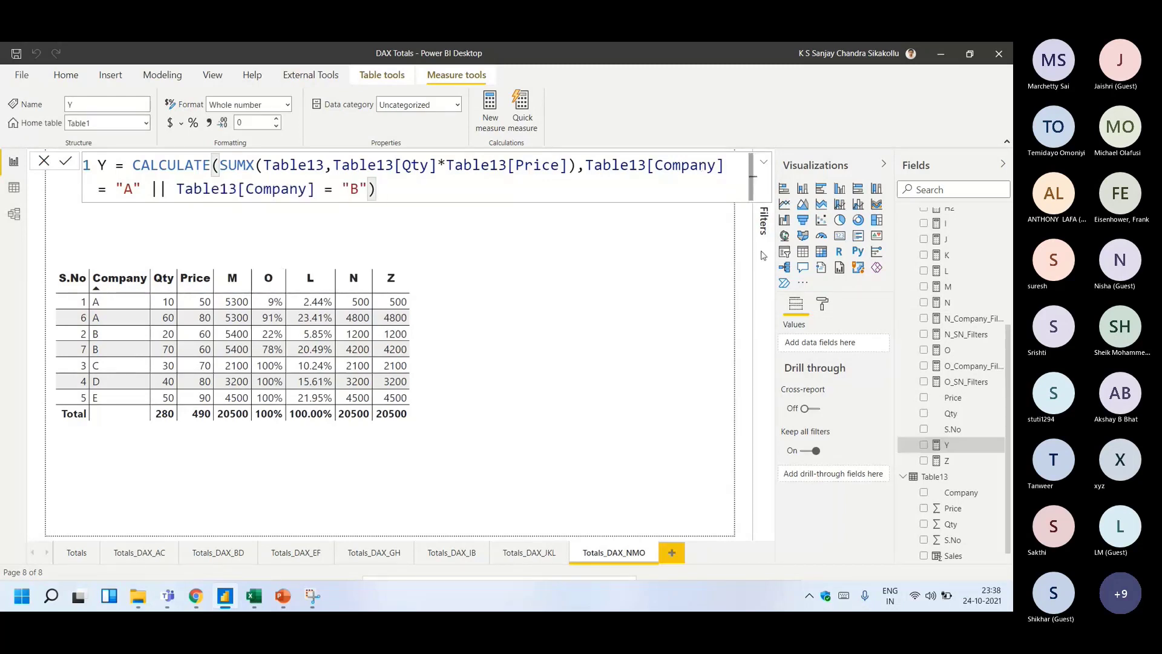
# - Add measure Y as a column of the existing table visual, removing any separate chart made from it
pyautogui.click(923, 444)
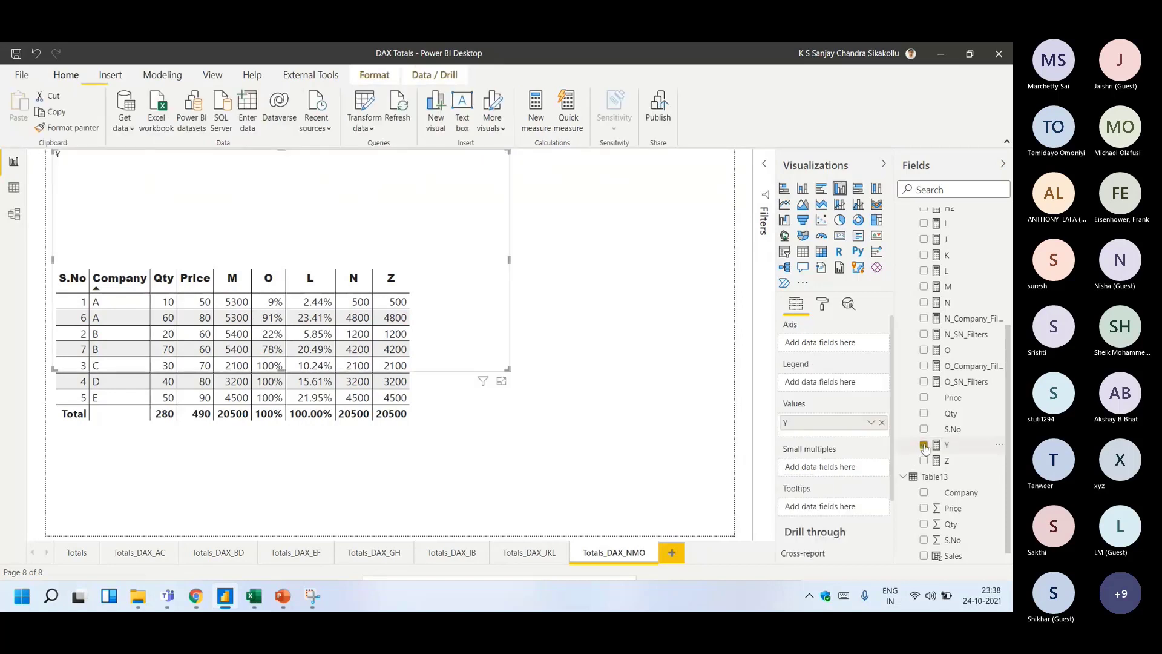
pyautogui.press('Delete')
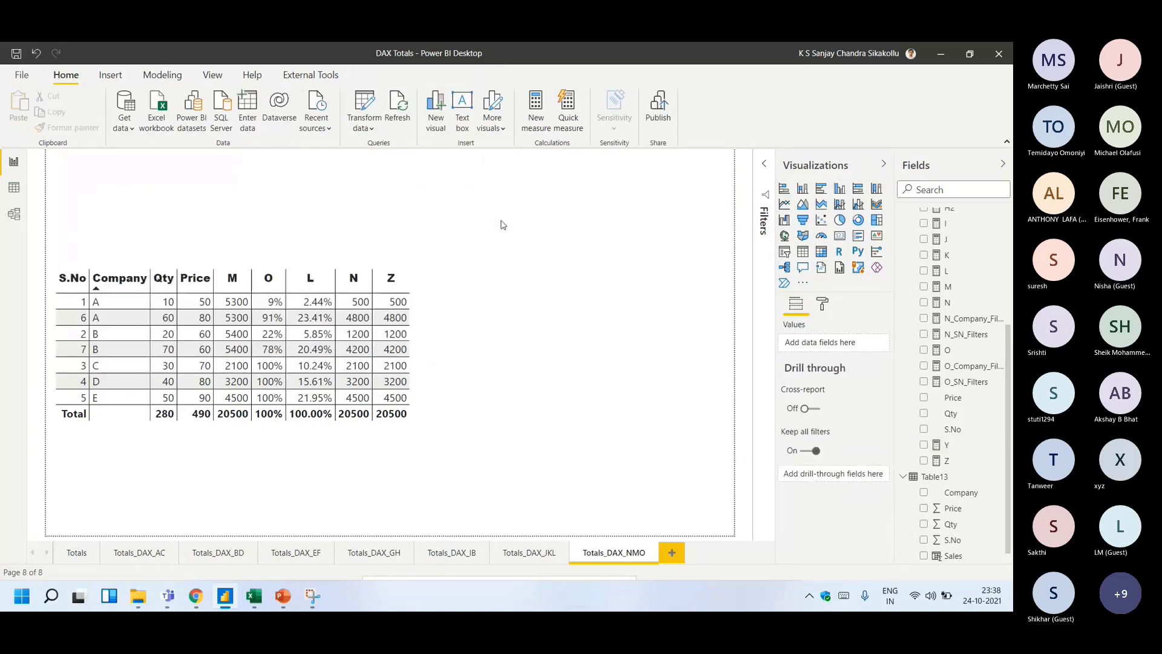
pyautogui.click(433, 351)
pyautogui.click(923, 445)
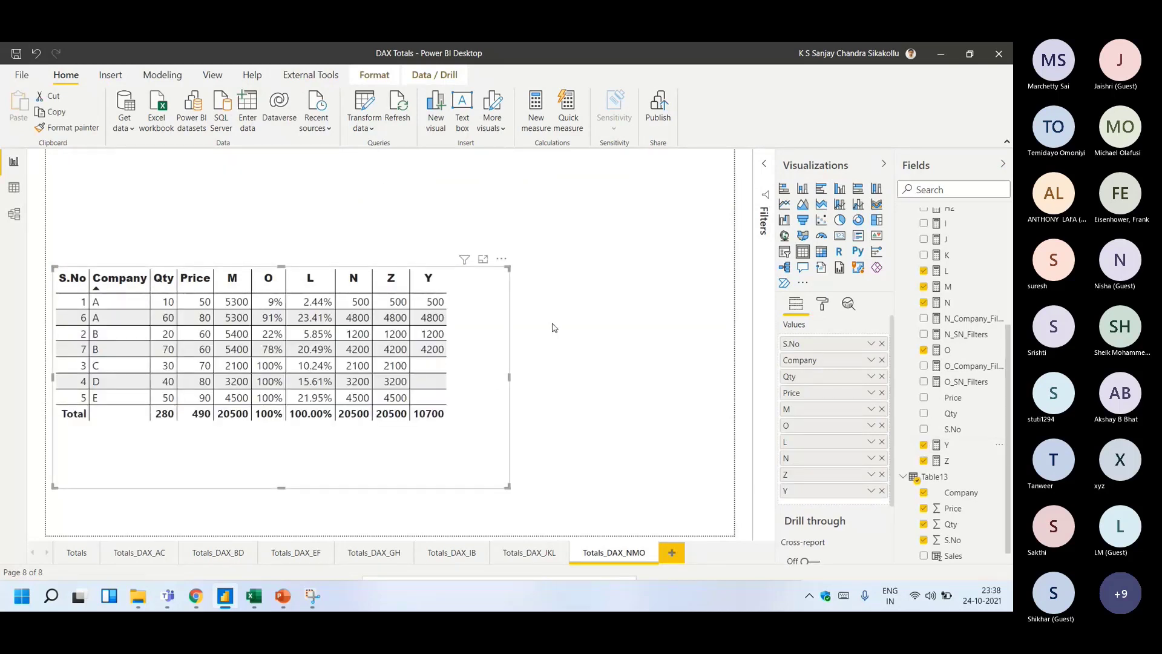
# - Review measure Y's formula with its Company "A" or "B" filter against the table visual
pyautogui.click(948, 446)
pyautogui.click(488, 191)
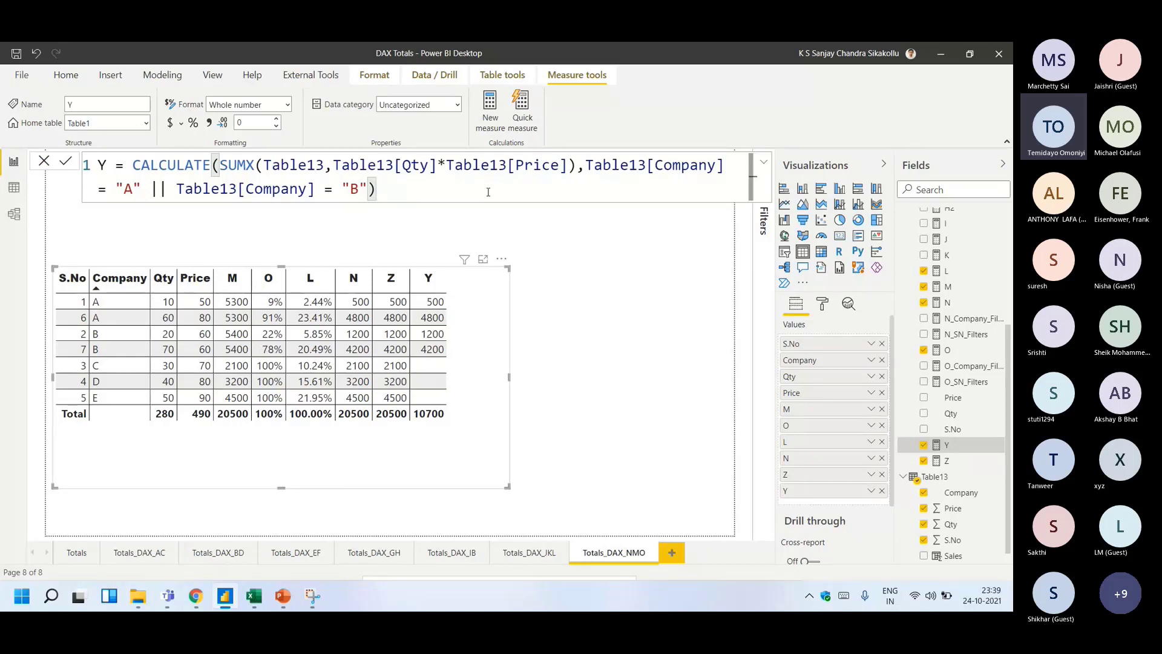
pyautogui.click(573, 272)
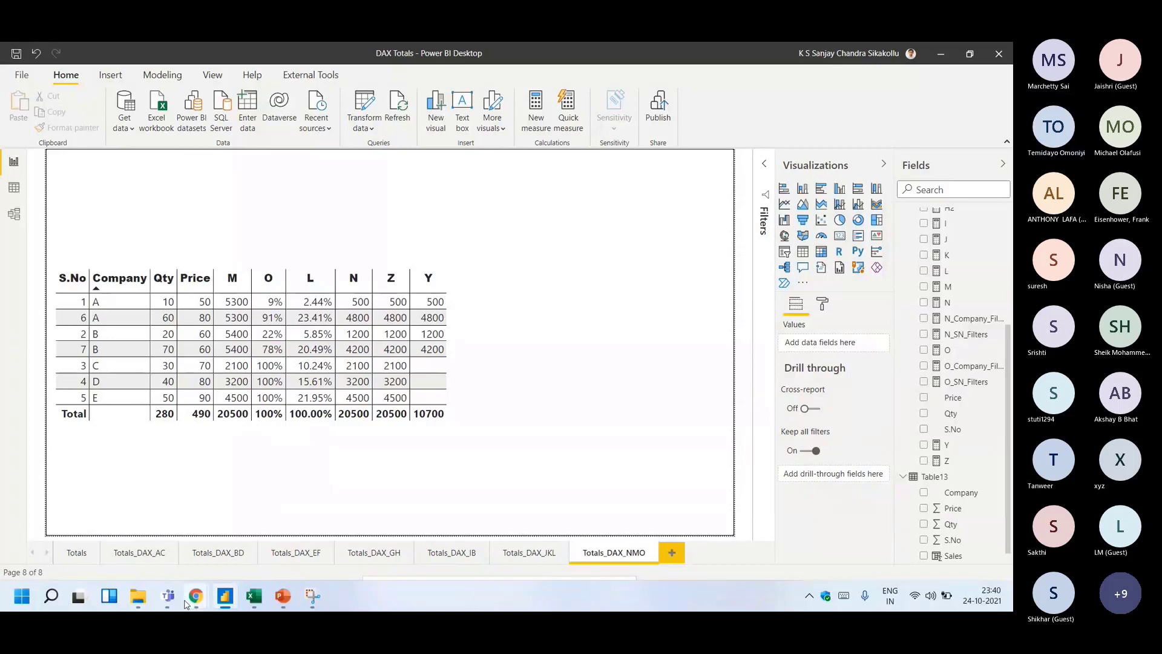
# - Switch to Chrome and open the presenter's personal website in a new tab
pyautogui.moveTo(208, 609)
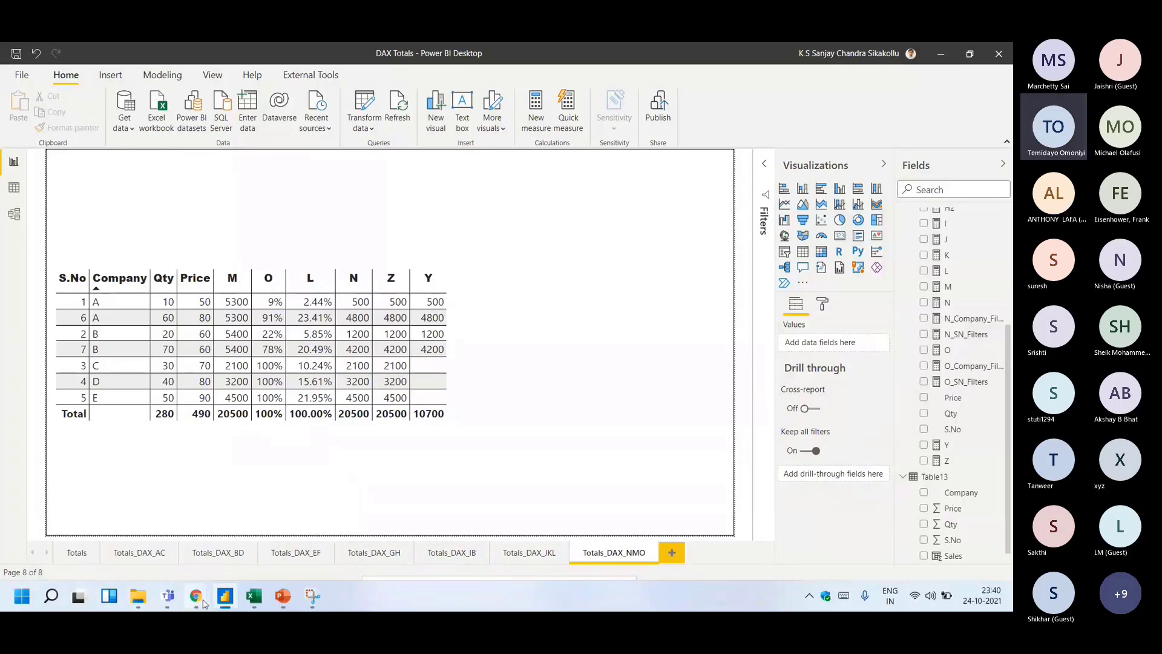
pyautogui.click(204, 602)
pyautogui.hotkey('ctrl', 't')
pyautogui.write('ssanjaychandra.com')
pyautogui.press('Return')
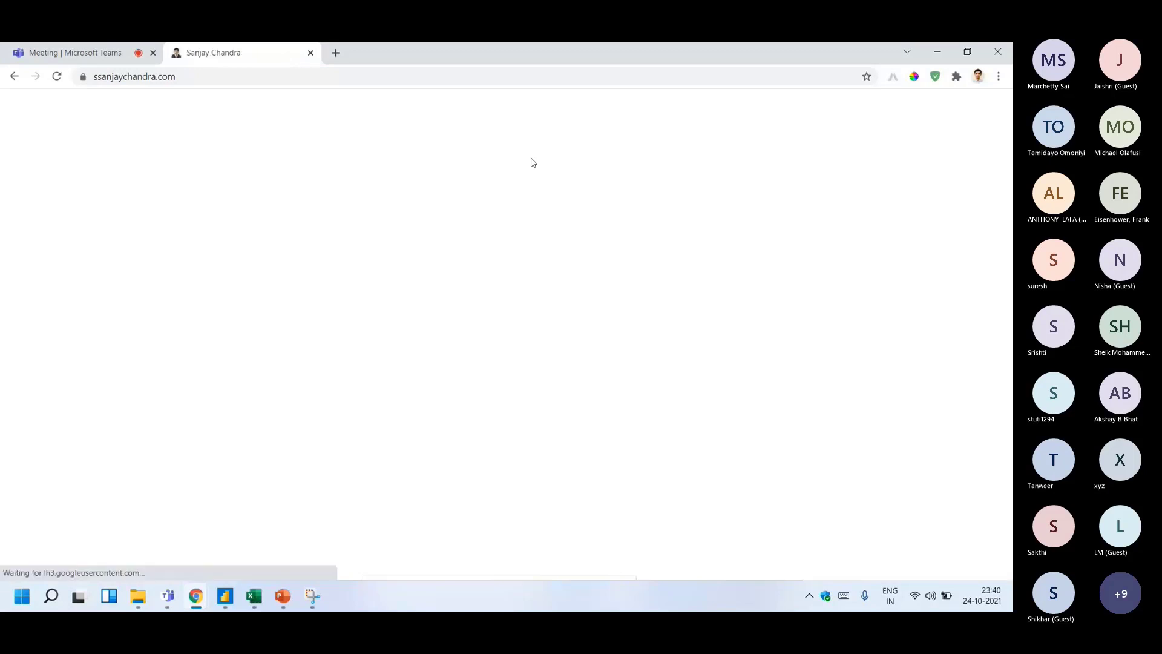
# - Open the website's Projects page and look through the project categories down to Arts & Entertainment
pyautogui.click(650, 115)
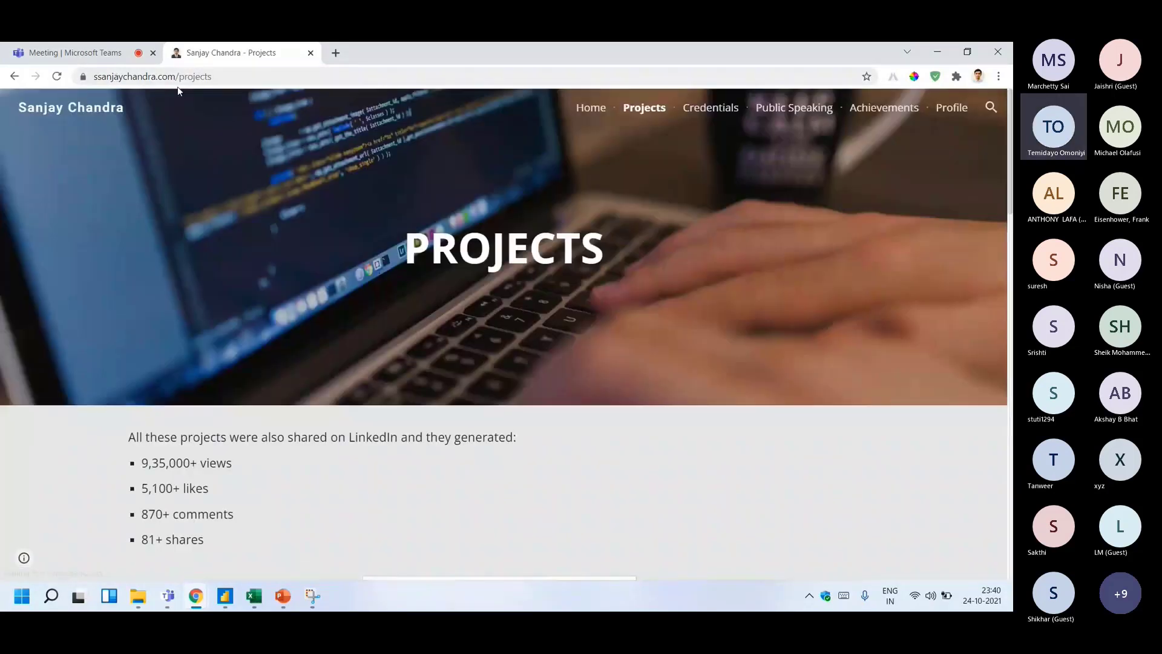
pyautogui.scroll(-5, 426, 297)
pyautogui.scroll(-5, 427, 298)
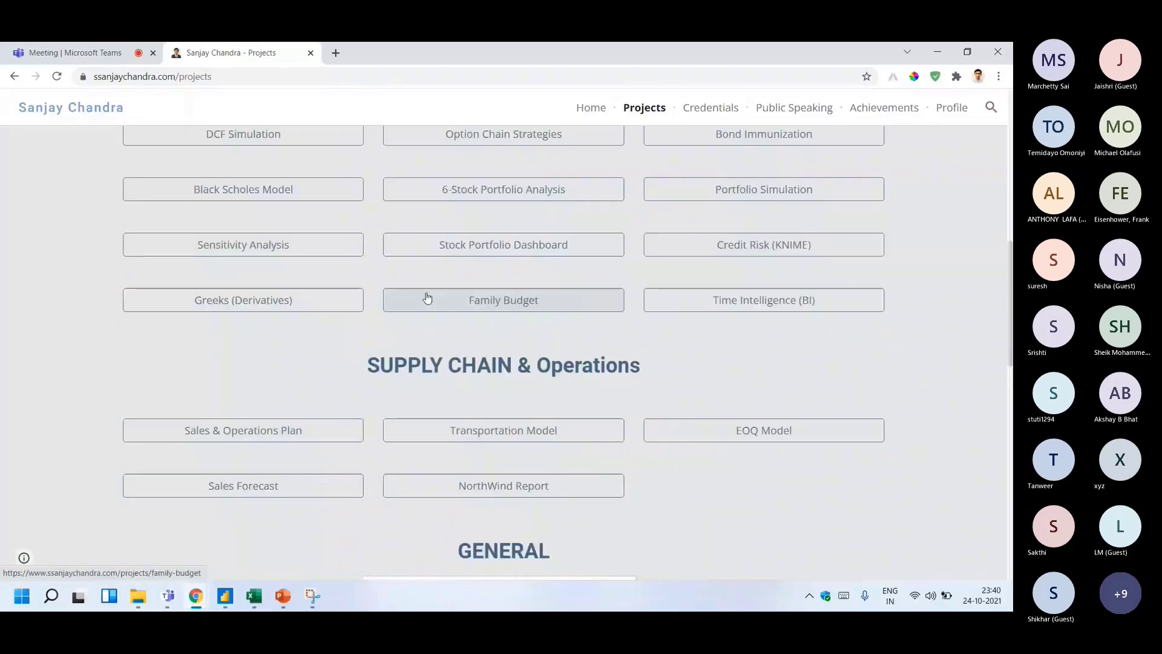
pyautogui.scroll(-6, 427, 298)
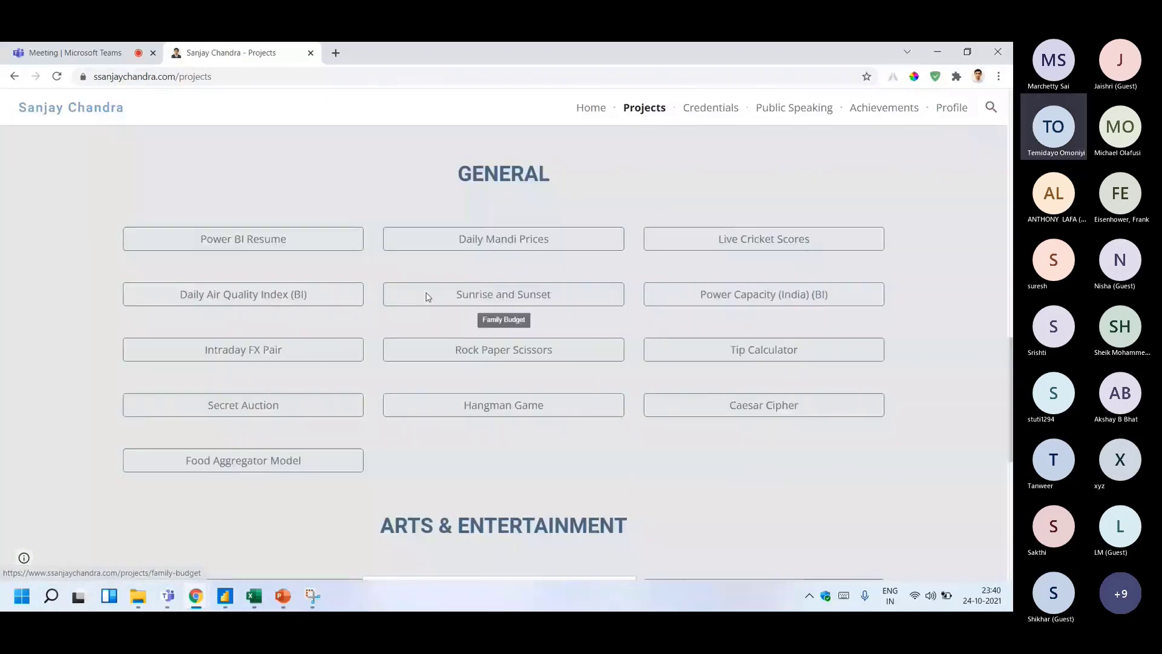
pyautogui.scroll(-2, 484, 309)
pyautogui.scroll(1, 483, 308)
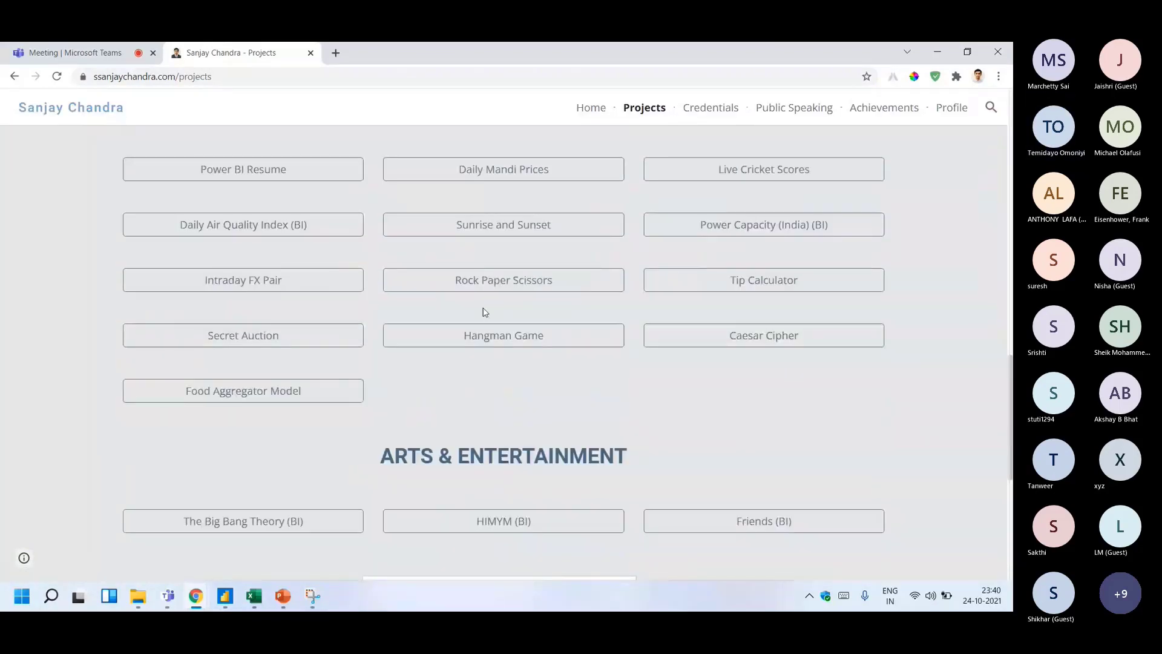
# - Open the Power Capacity (India) (BI) project and examine its embedded Power BI report
pyautogui.click(714, 225)
pyautogui.scroll(-5, 544, 252)
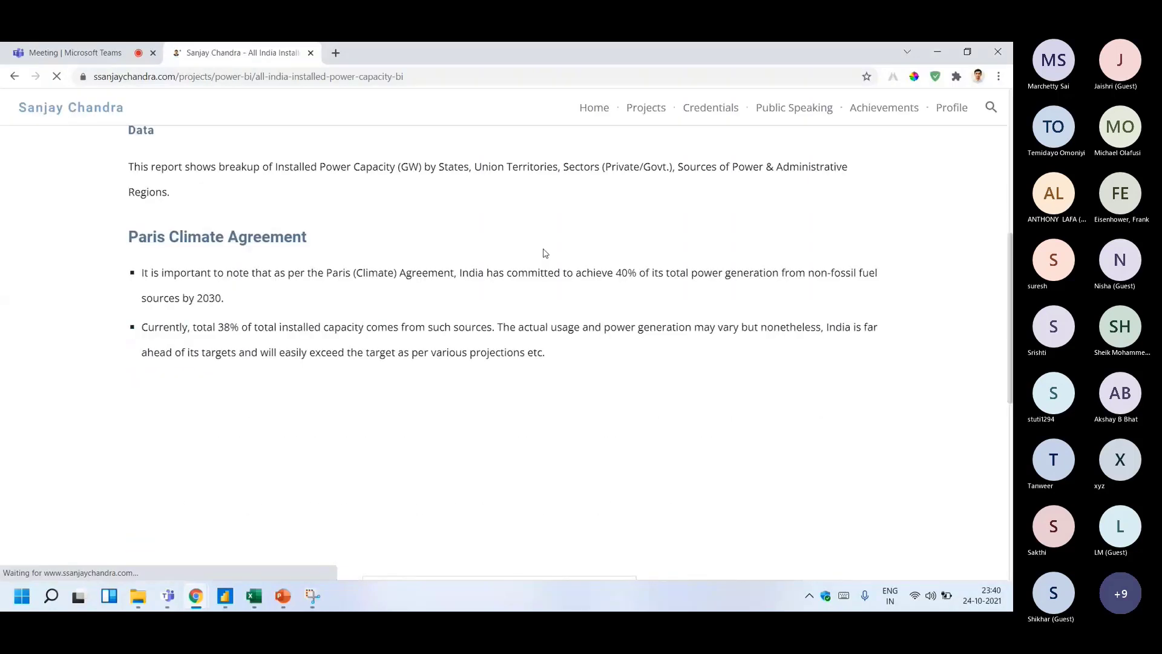
pyautogui.scroll(-3, 545, 253)
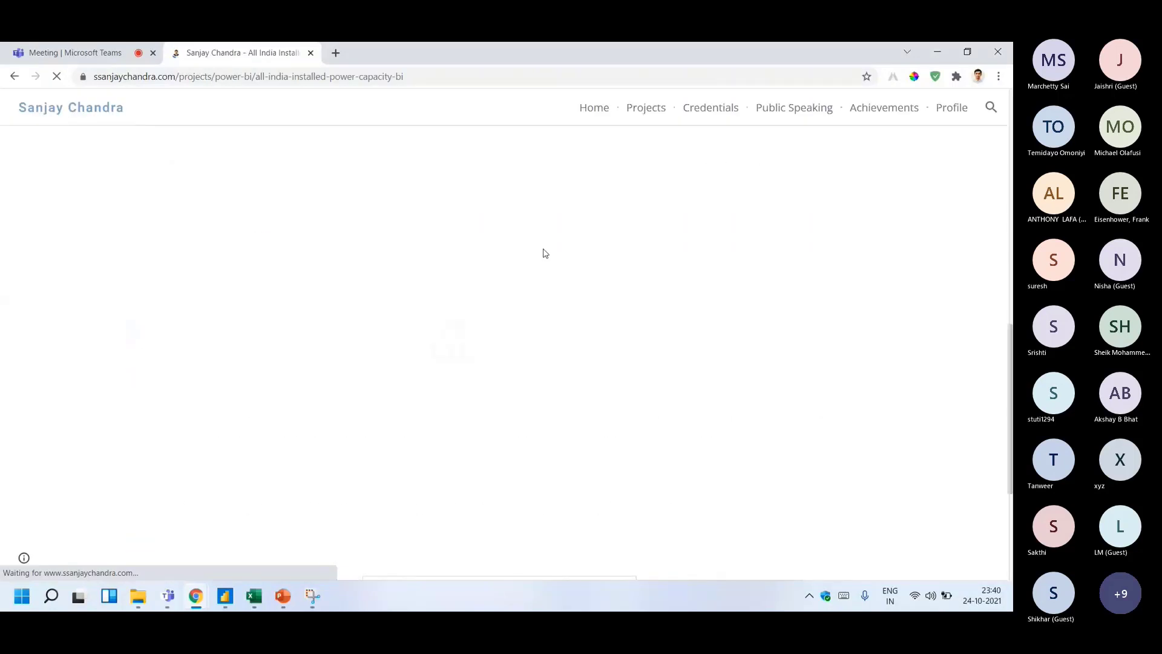
pyautogui.scroll(1, 869, 309)
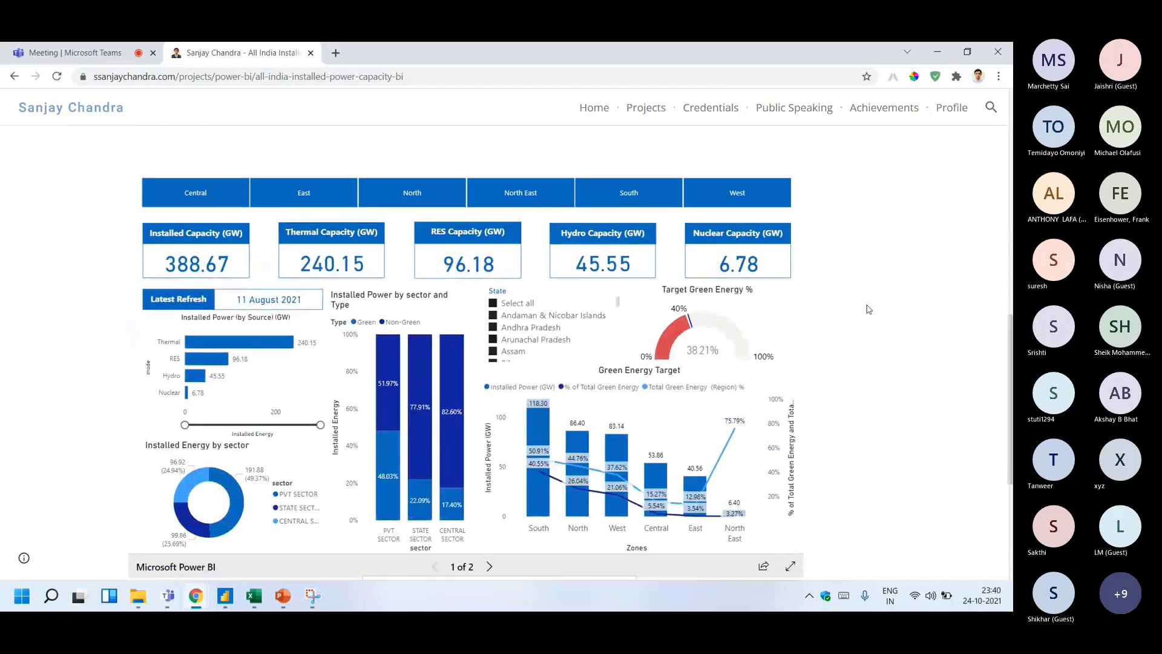
pyautogui.scroll(-1, 869, 309)
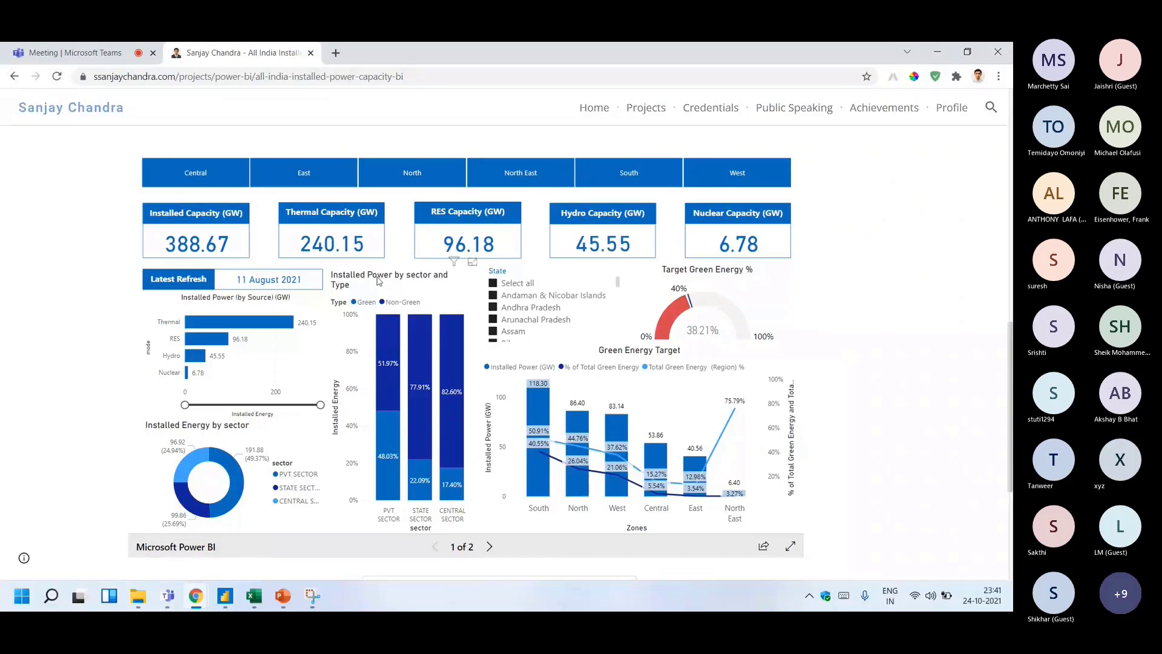
# - Open The Big Bang Theory (BI) project from the projects list, view page 2 of its report and close the website tab
pyautogui.click(15, 77)
pyautogui.scroll(-3, 427, 285)
pyautogui.scroll(-3, 428, 280)
pyautogui.scroll(2, 427, 280)
pyautogui.click(261, 245)
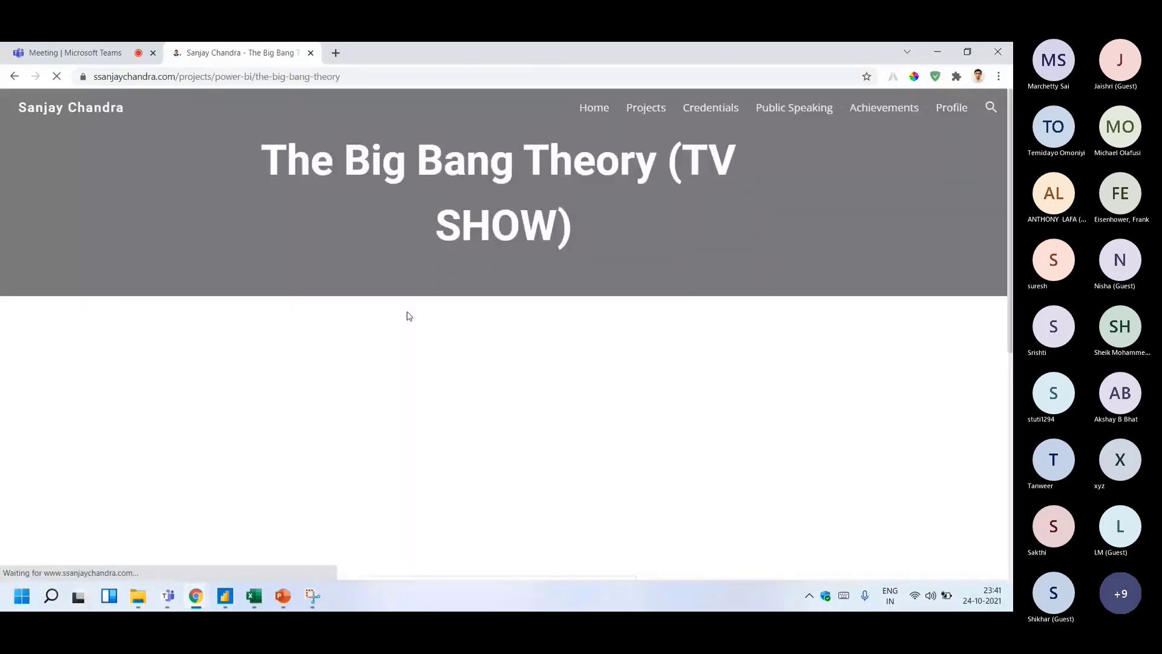
pyautogui.scroll(-5, 408, 316)
pyautogui.scroll(2, 410, 316)
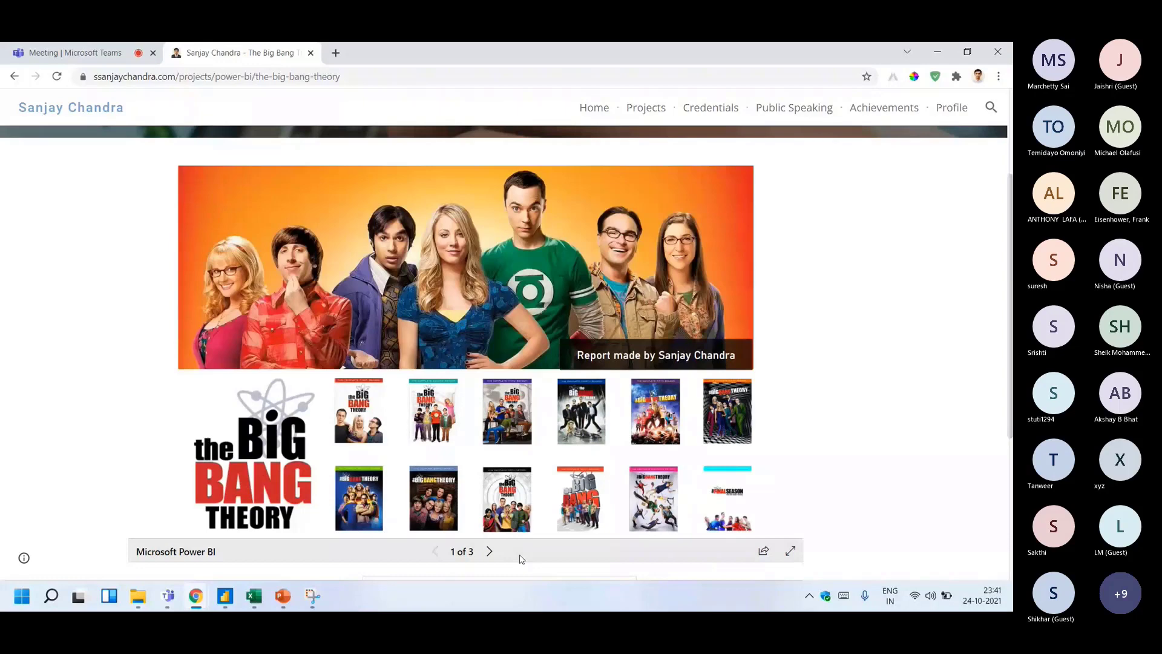
pyautogui.click(490, 551)
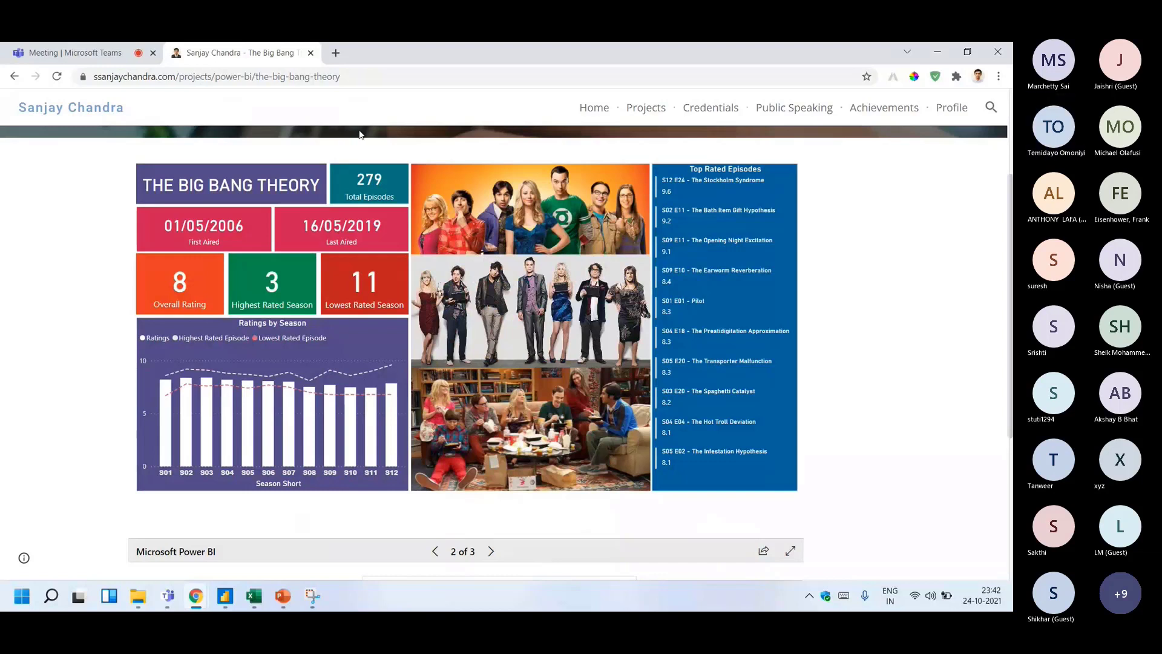
pyautogui.click(310, 52)
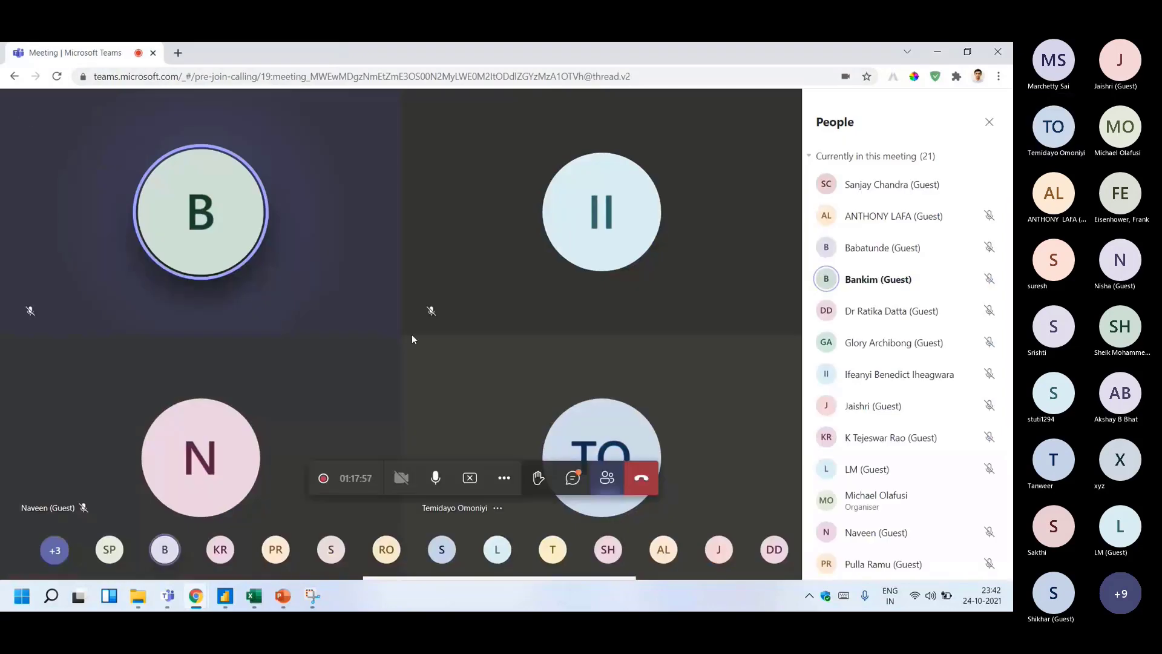
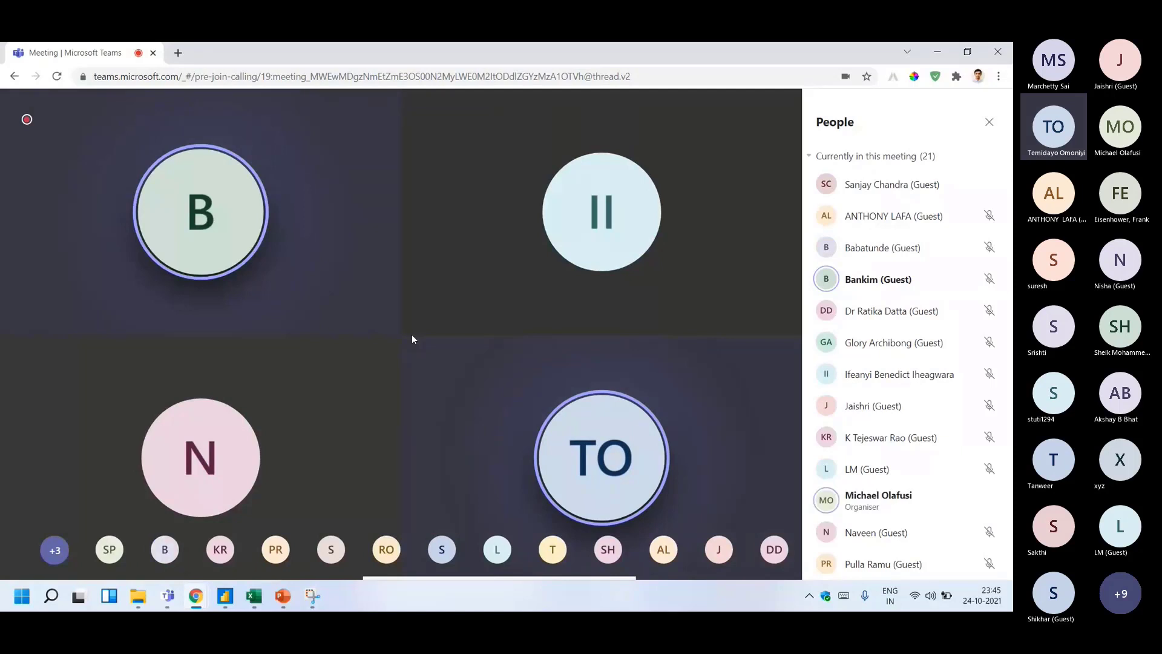
# - Switch to Excel to view the SUM versus SUMX example, and to Power BI Desktop to select the Totals_DAX_NMO table visual
pyautogui.moveTo(361, 428)
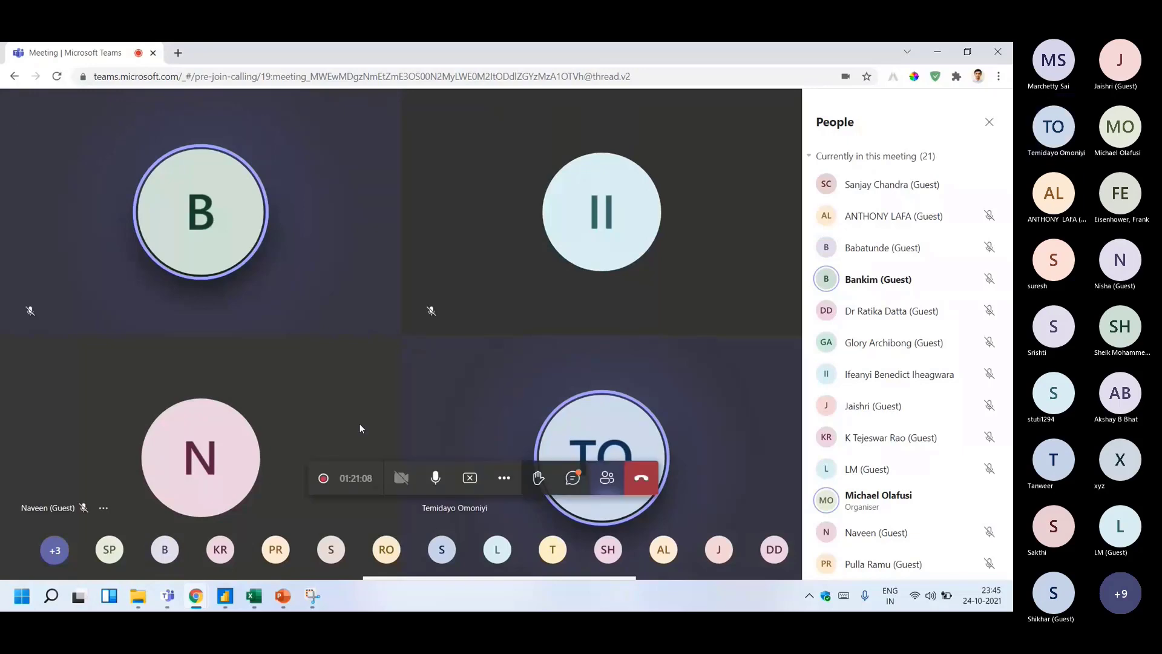
pyautogui.click(249, 597)
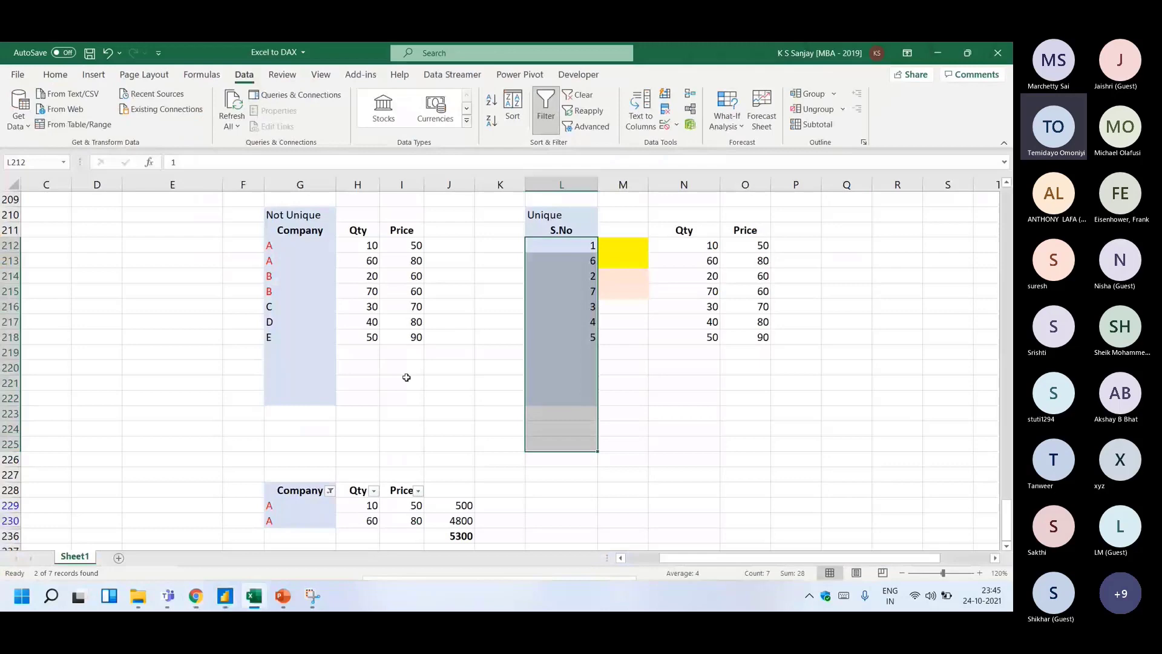
pyautogui.scroll(20, 406, 377)
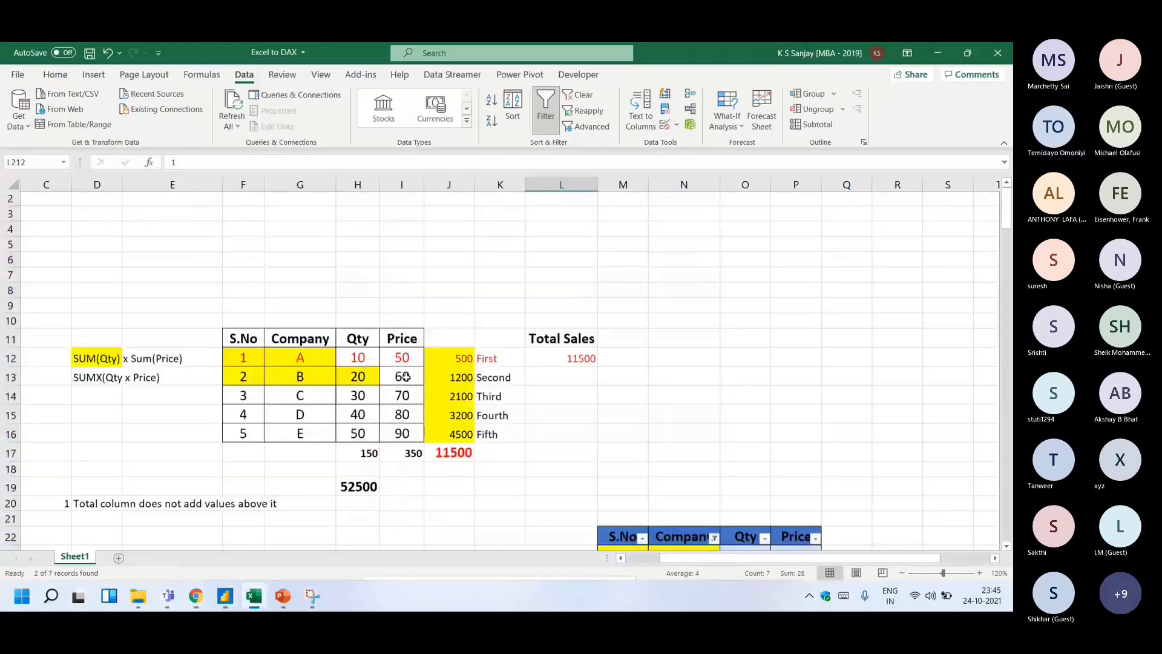
pyautogui.hotkey('alt', 'Tab')
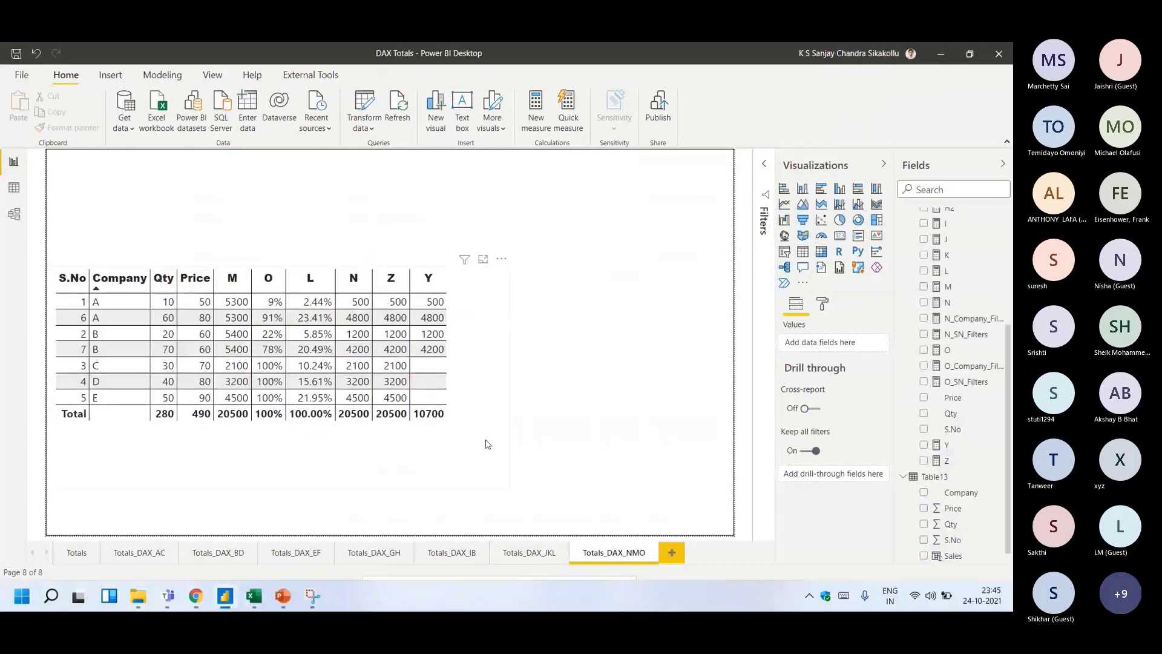
pyautogui.click(473, 471)
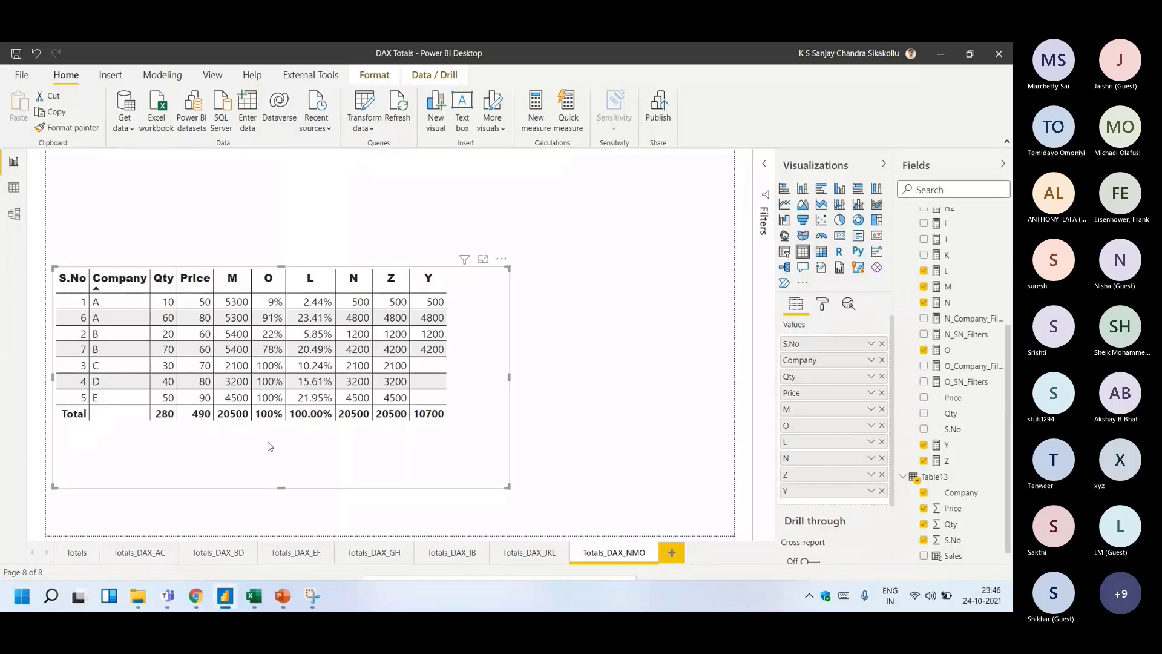
# - Return to the Teams meeting in Chrome, read the meeting chat and stop sharing the screen
pyautogui.click(168, 595)
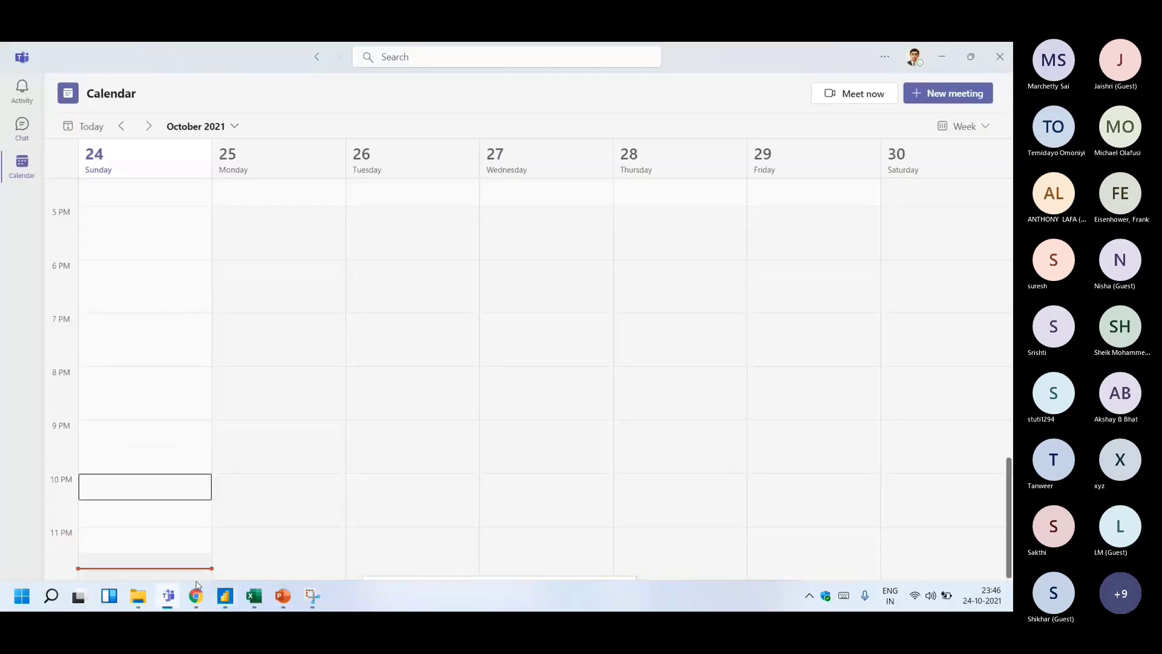
pyautogui.click(196, 596)
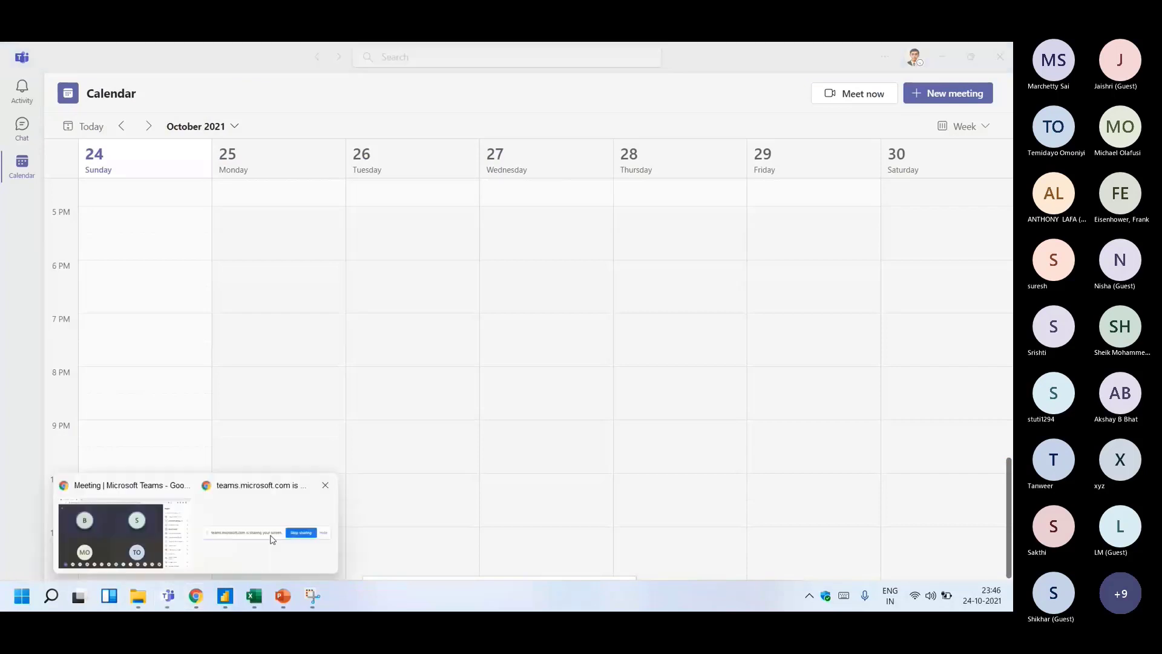
pyautogui.click(134, 535)
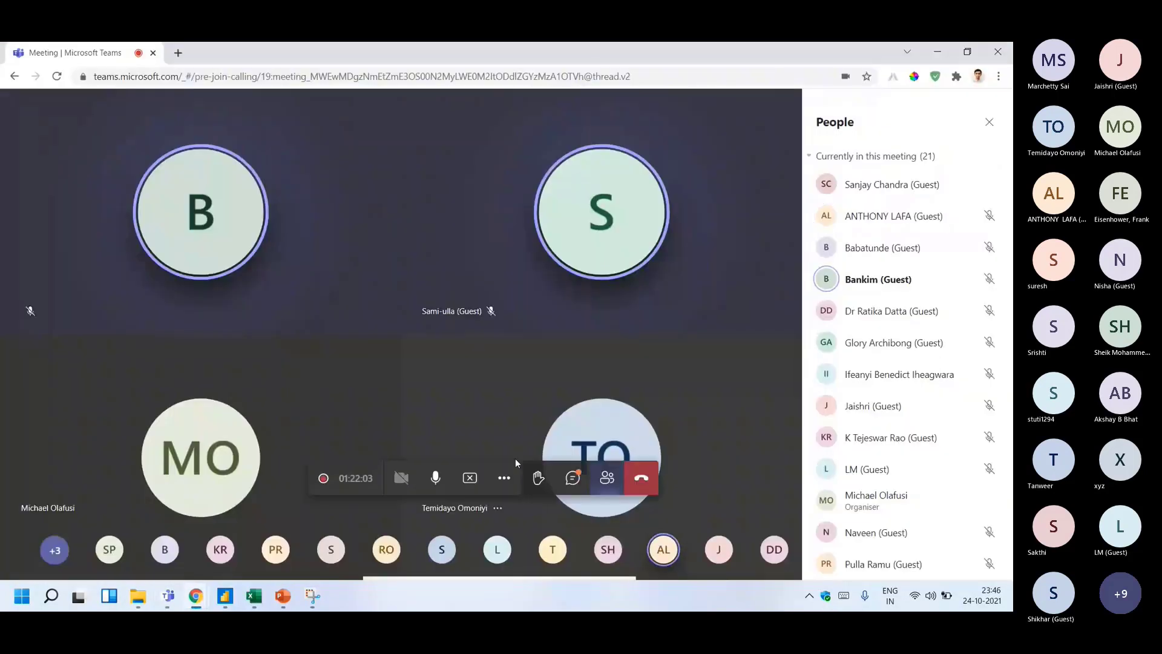
pyautogui.click(573, 478)
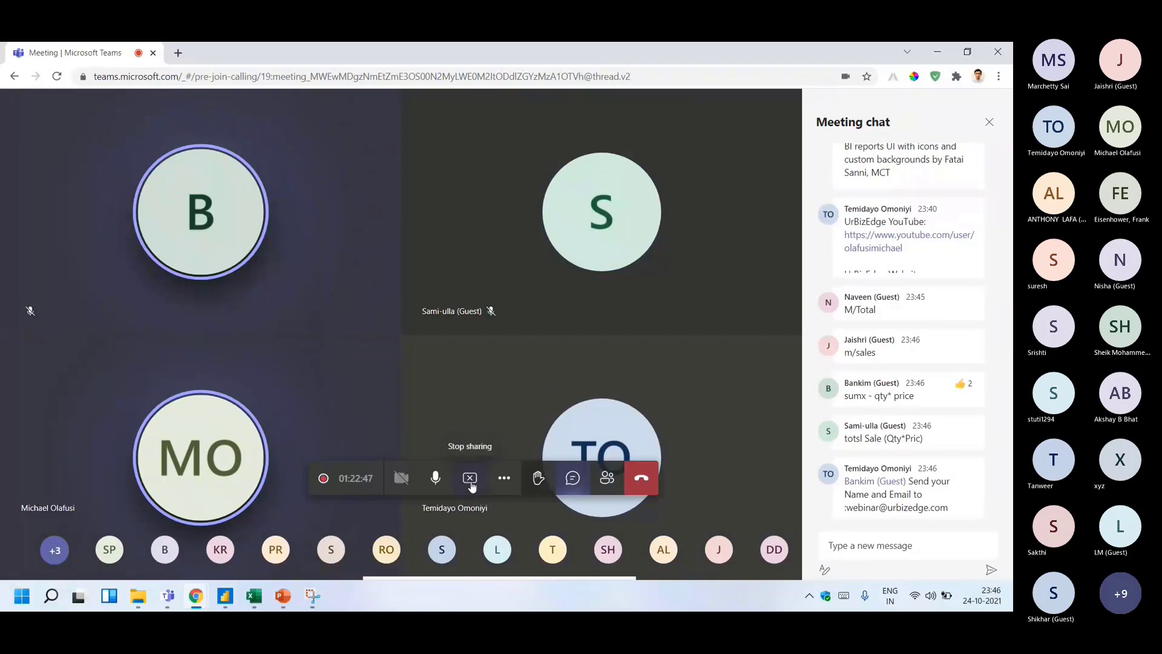
pyautogui.click(470, 478)
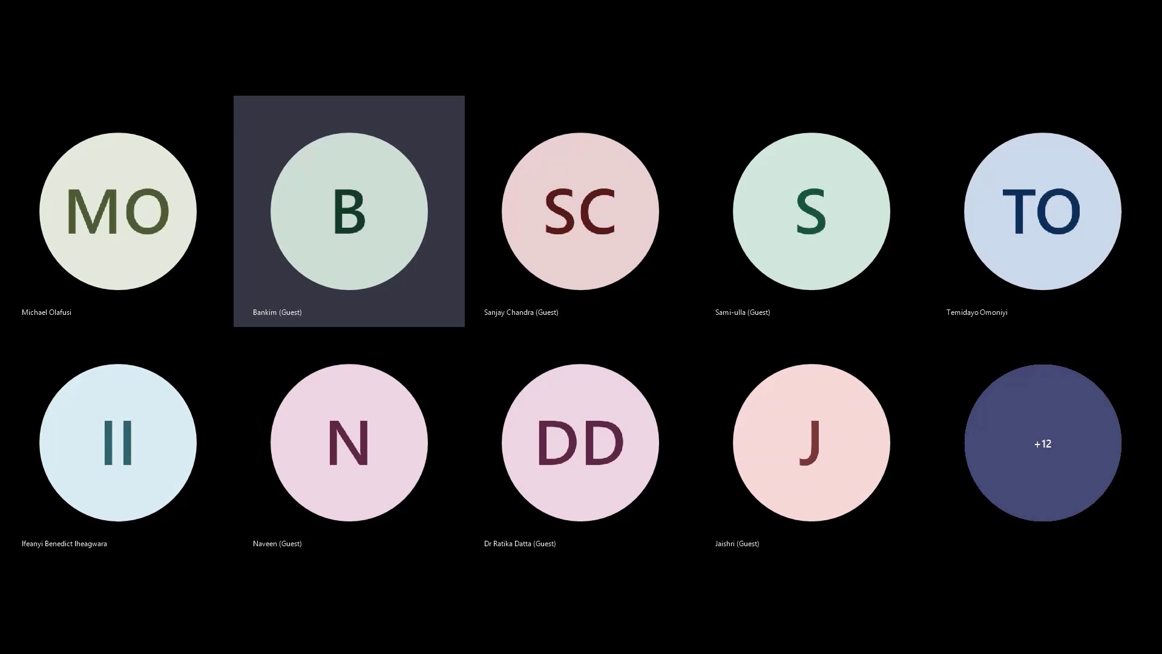